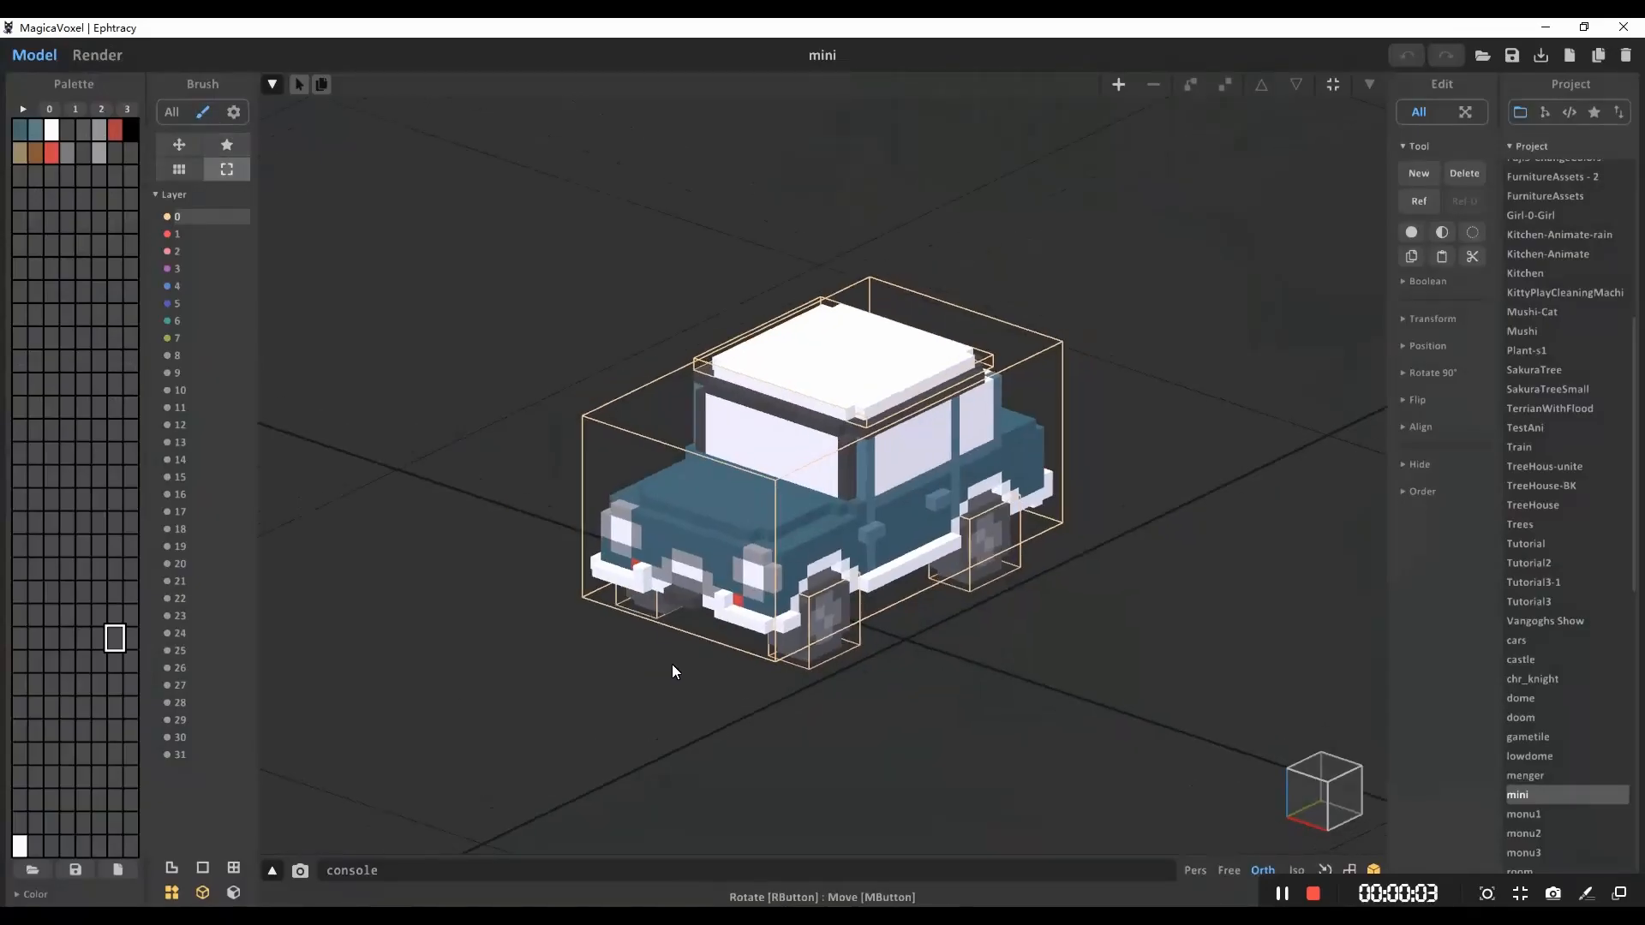
# Step: Render the mini car and inspect it from the front and at several angles
pyautogui.moveTo(671, 664); pyautogui.dragTo(605, 683, button='right')
pyautogui.click(104, 55)
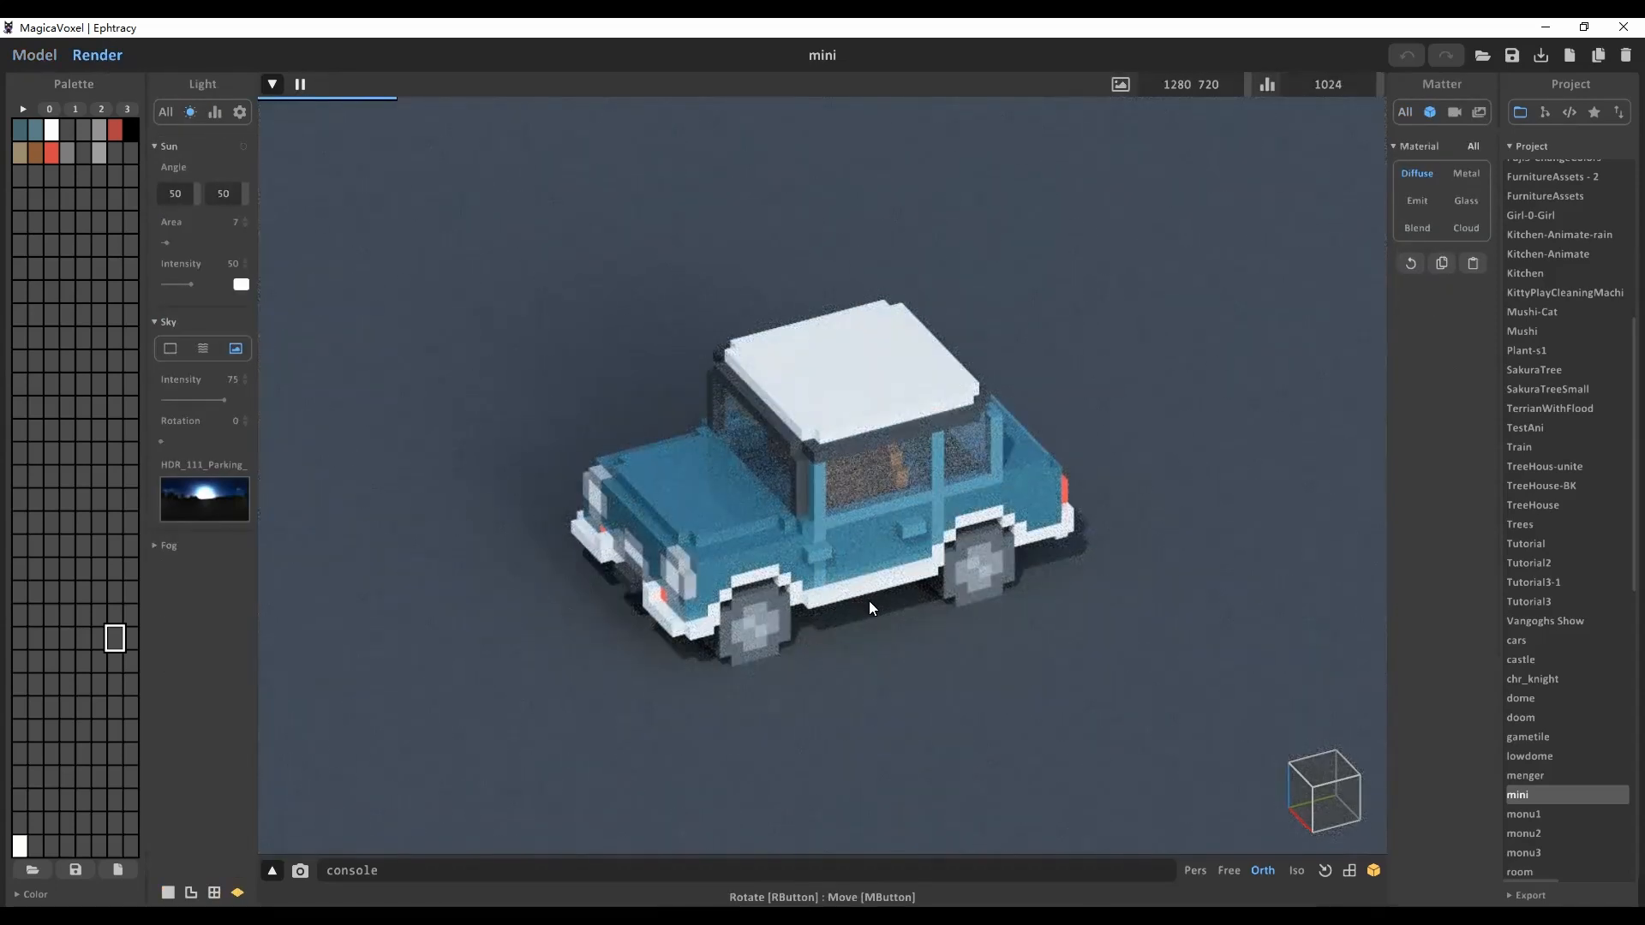
pyautogui.moveTo(884, 651); pyautogui.dragTo(1041, 610, button='right')
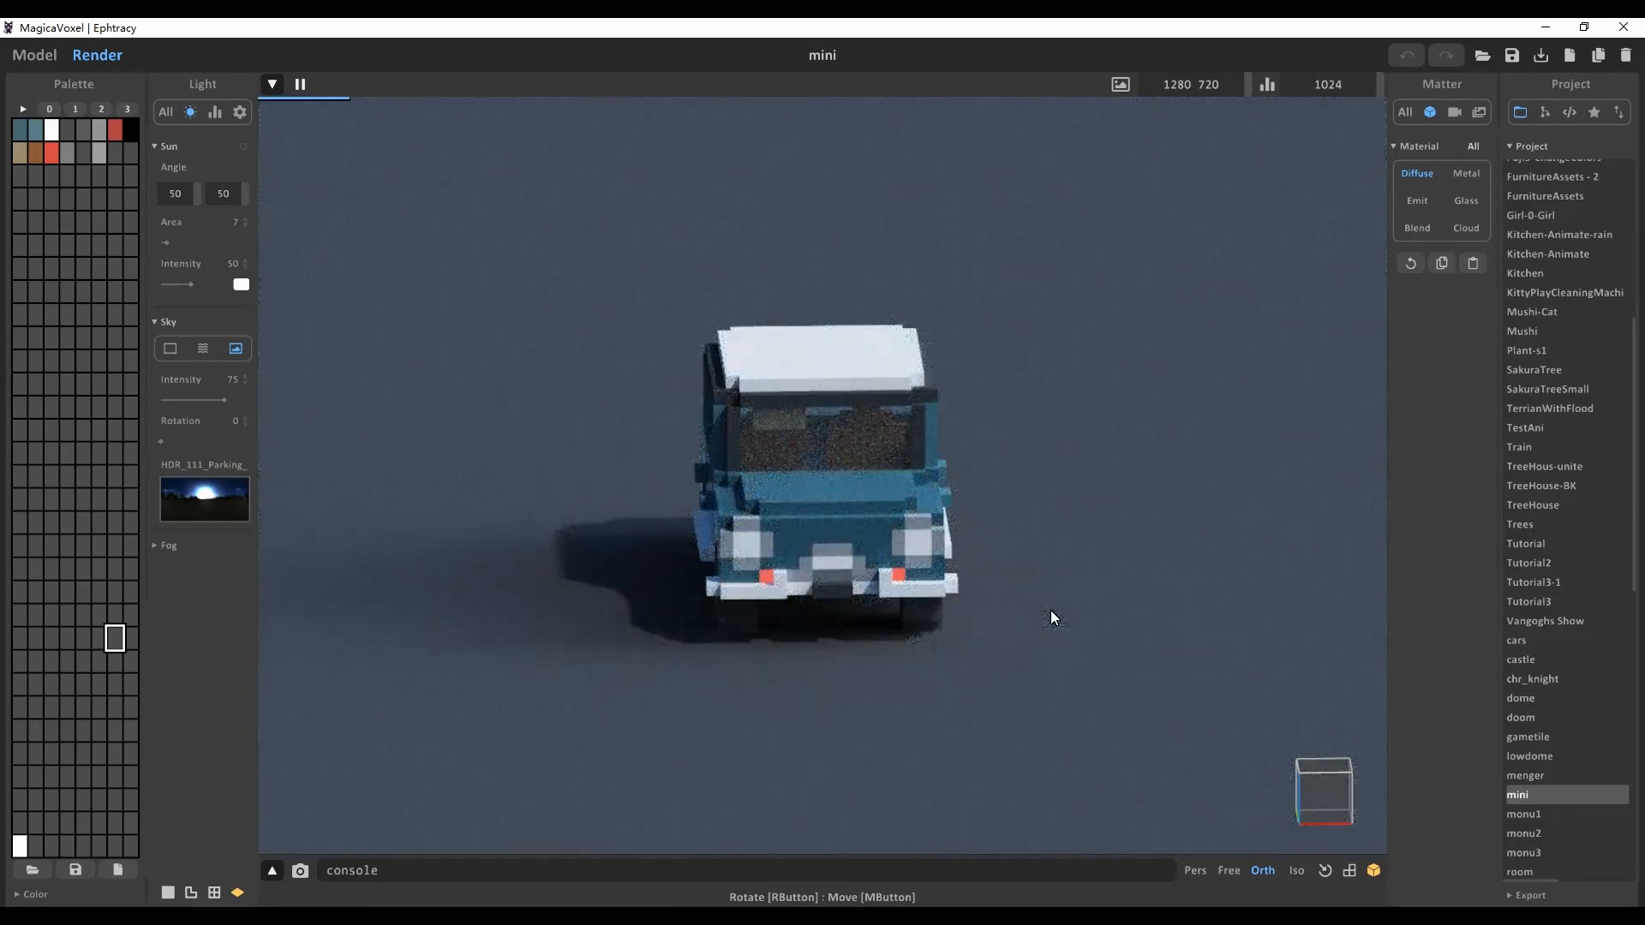
pyautogui.moveTo(930, 593); pyautogui.dragTo(1068, 555, button='right')
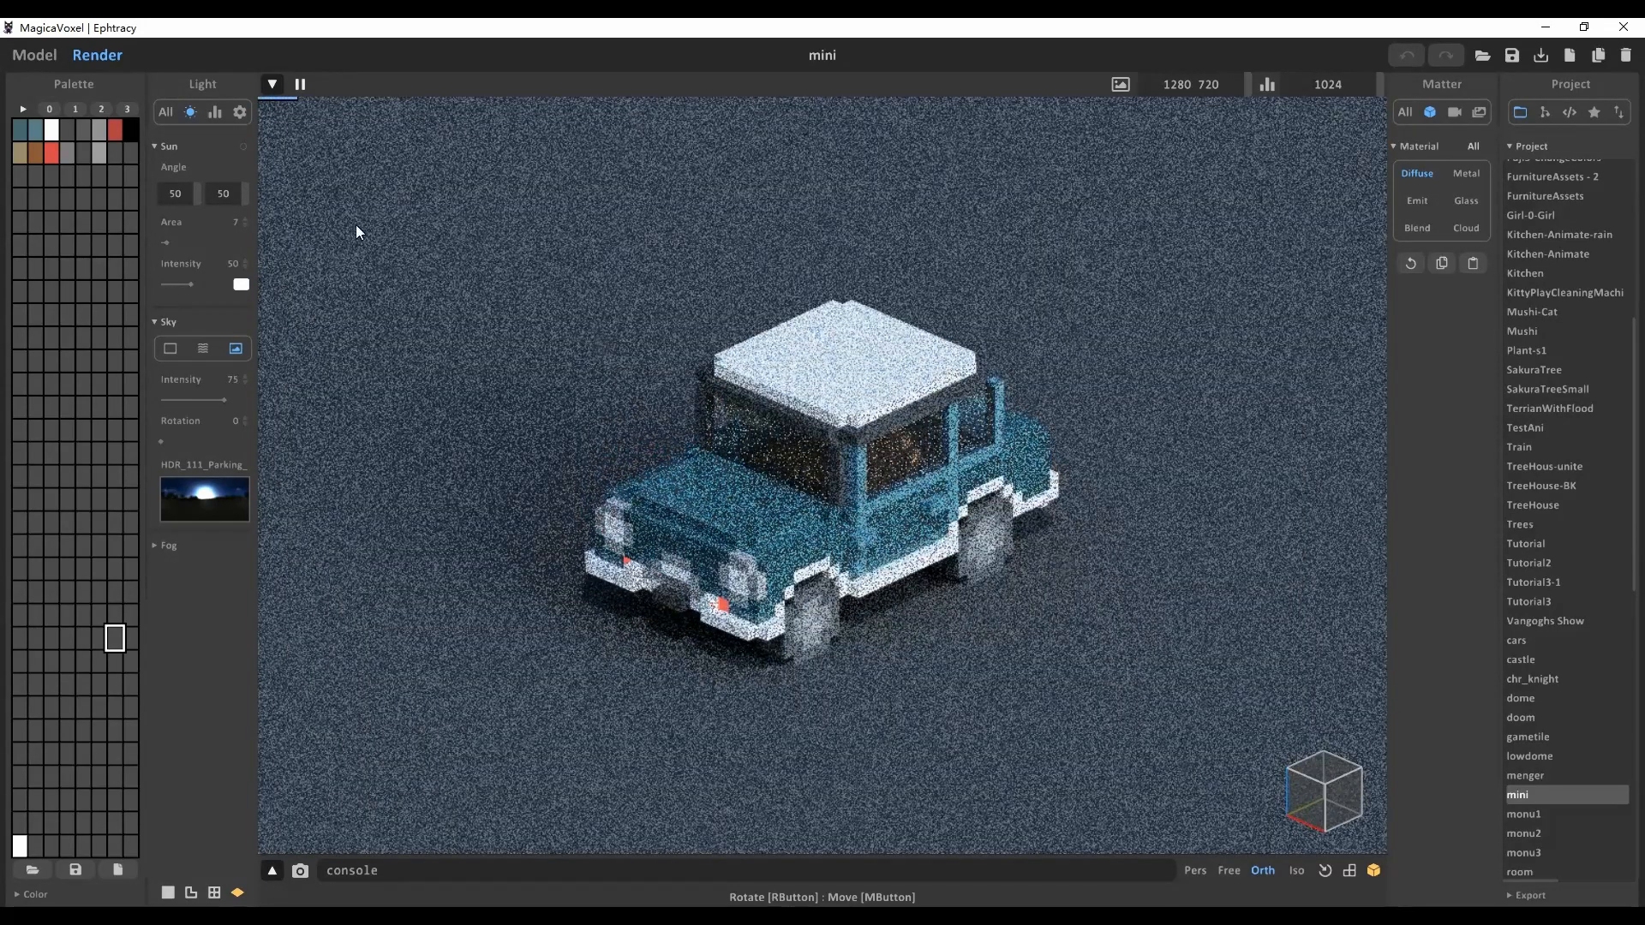
# Step: Move the white roof horizontally off the car body to expose the interior in the model view
pyautogui.click(53, 54)
pyautogui.click(891, 356)
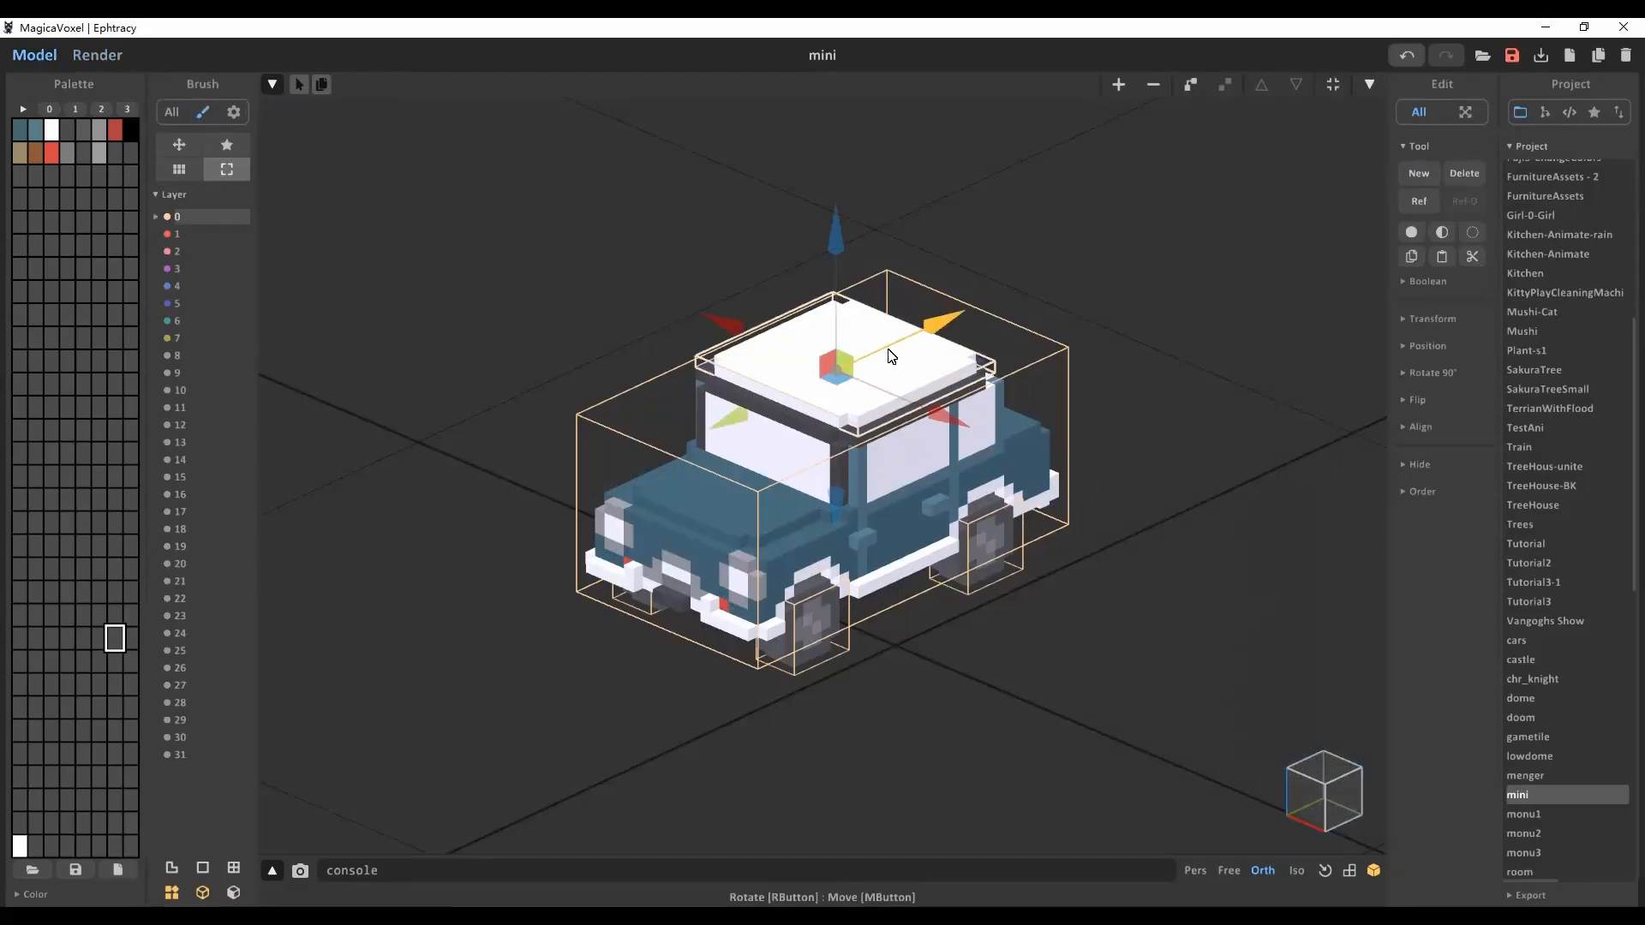
pyautogui.moveTo(969, 314); pyautogui.dragTo(1195, 210)
pyautogui.moveTo(1084, 470)
pyautogui.mouseDown(button='right')
pyautogui.moveTo(1035, 594)
pyautogui.moveTo(885, 478)
pyautogui.mouseUp(button='right')
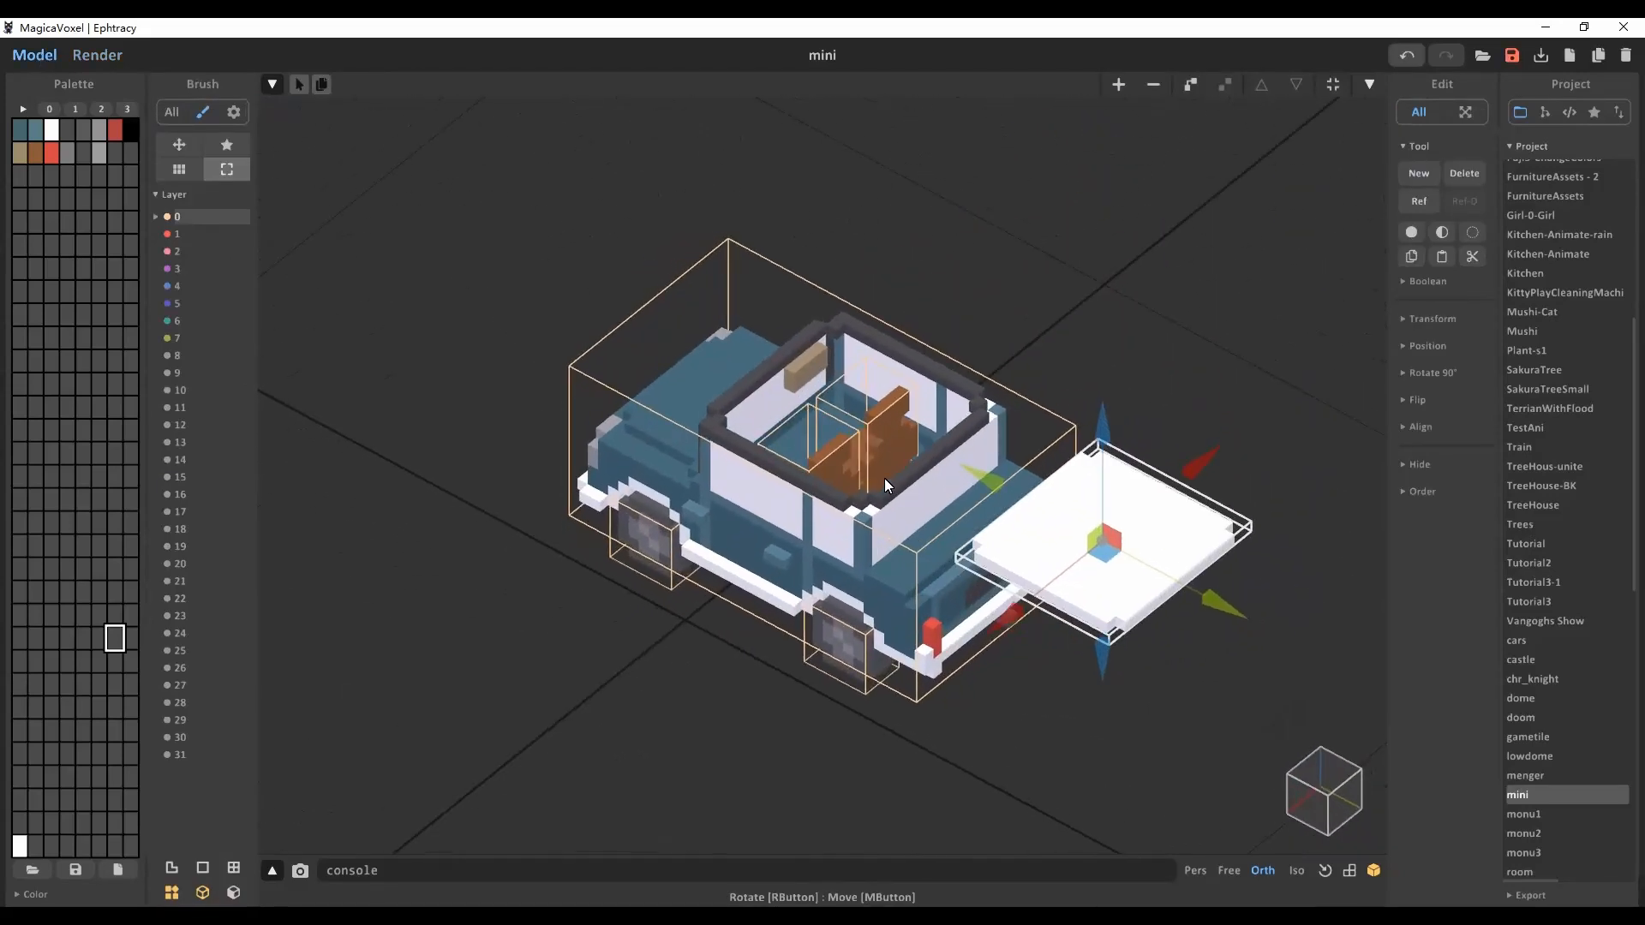
# Step: Preview the roofless car in a render from behind and from the front, and undo the roof move
pyautogui.click(83, 60)
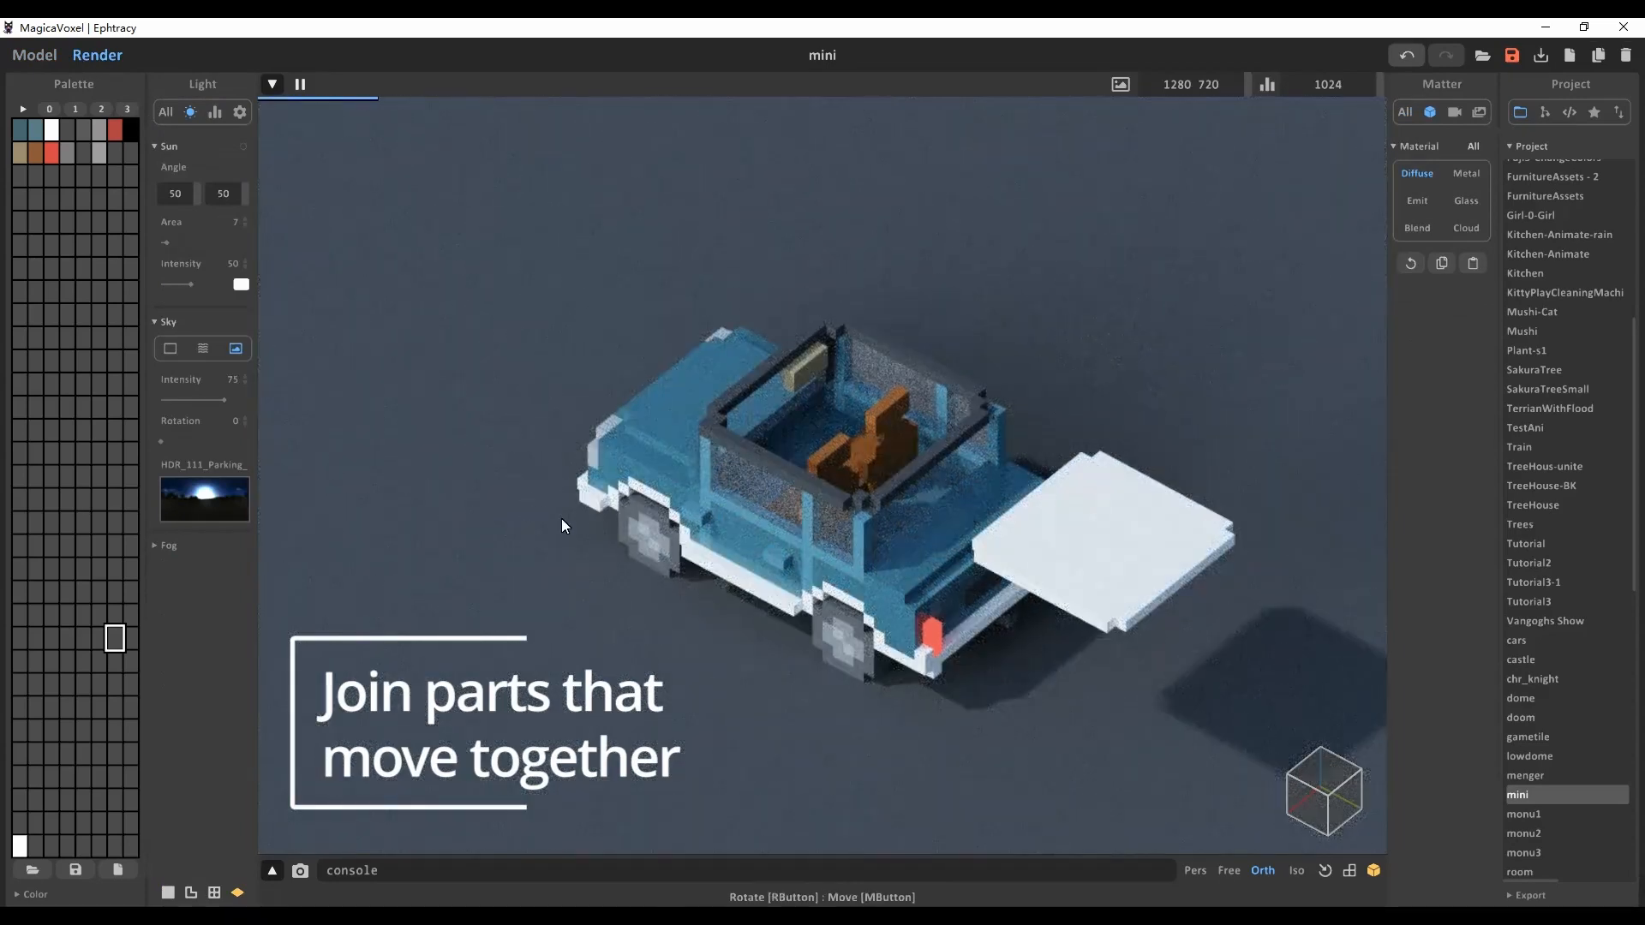
pyautogui.moveTo(562, 518); pyautogui.dragTo(810, 495, button='right')
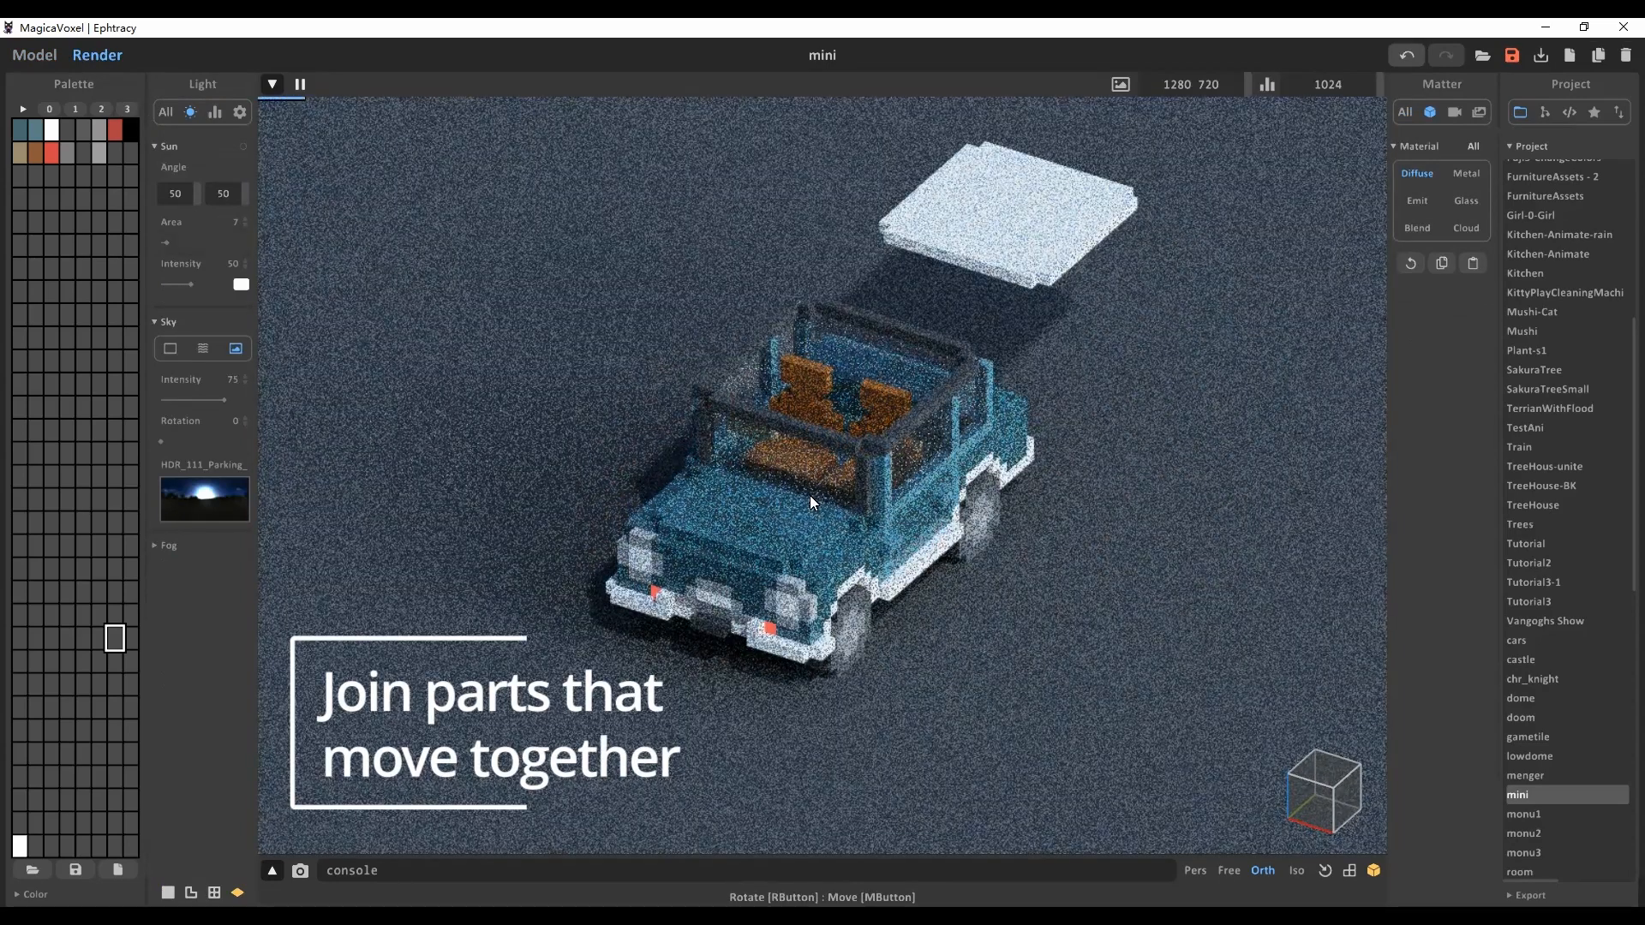
pyautogui.click(39, 55)
pyautogui.hotkey('ctrl', 'z')
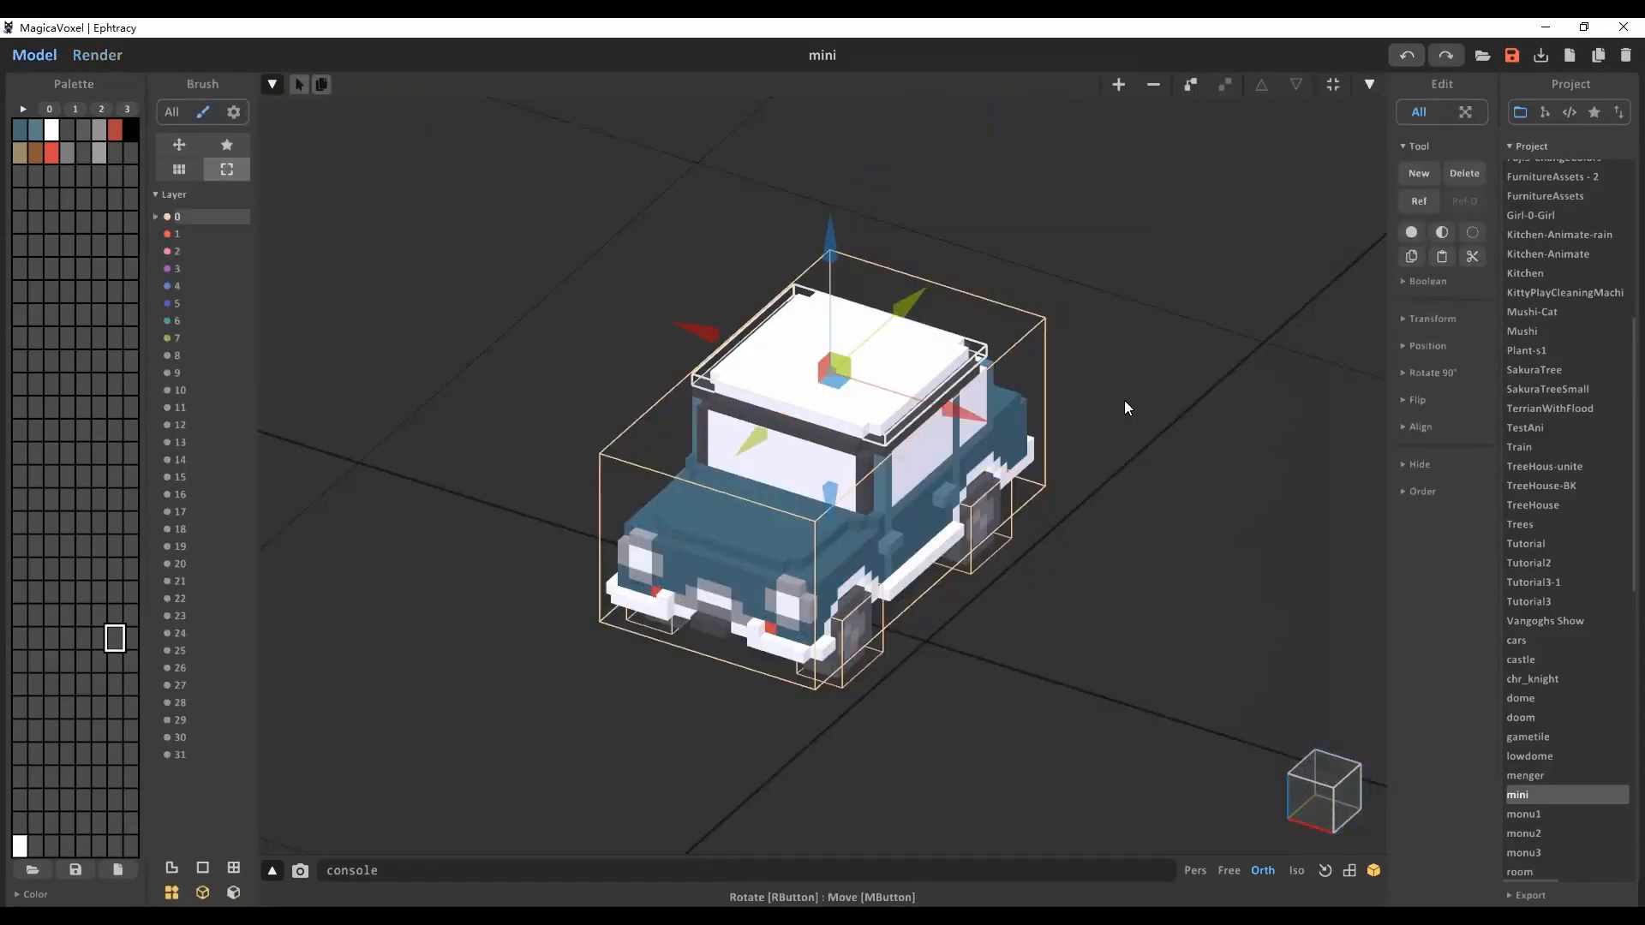
# Step: Group the white roof and the car body's parts, leaving the wheels out of the group
pyautogui.moveTo(1124, 400); pyautogui.dragTo(709, 455, button='right')
pyautogui.hotkey('ctrl', 'z')
pyautogui.click(1193, 84)
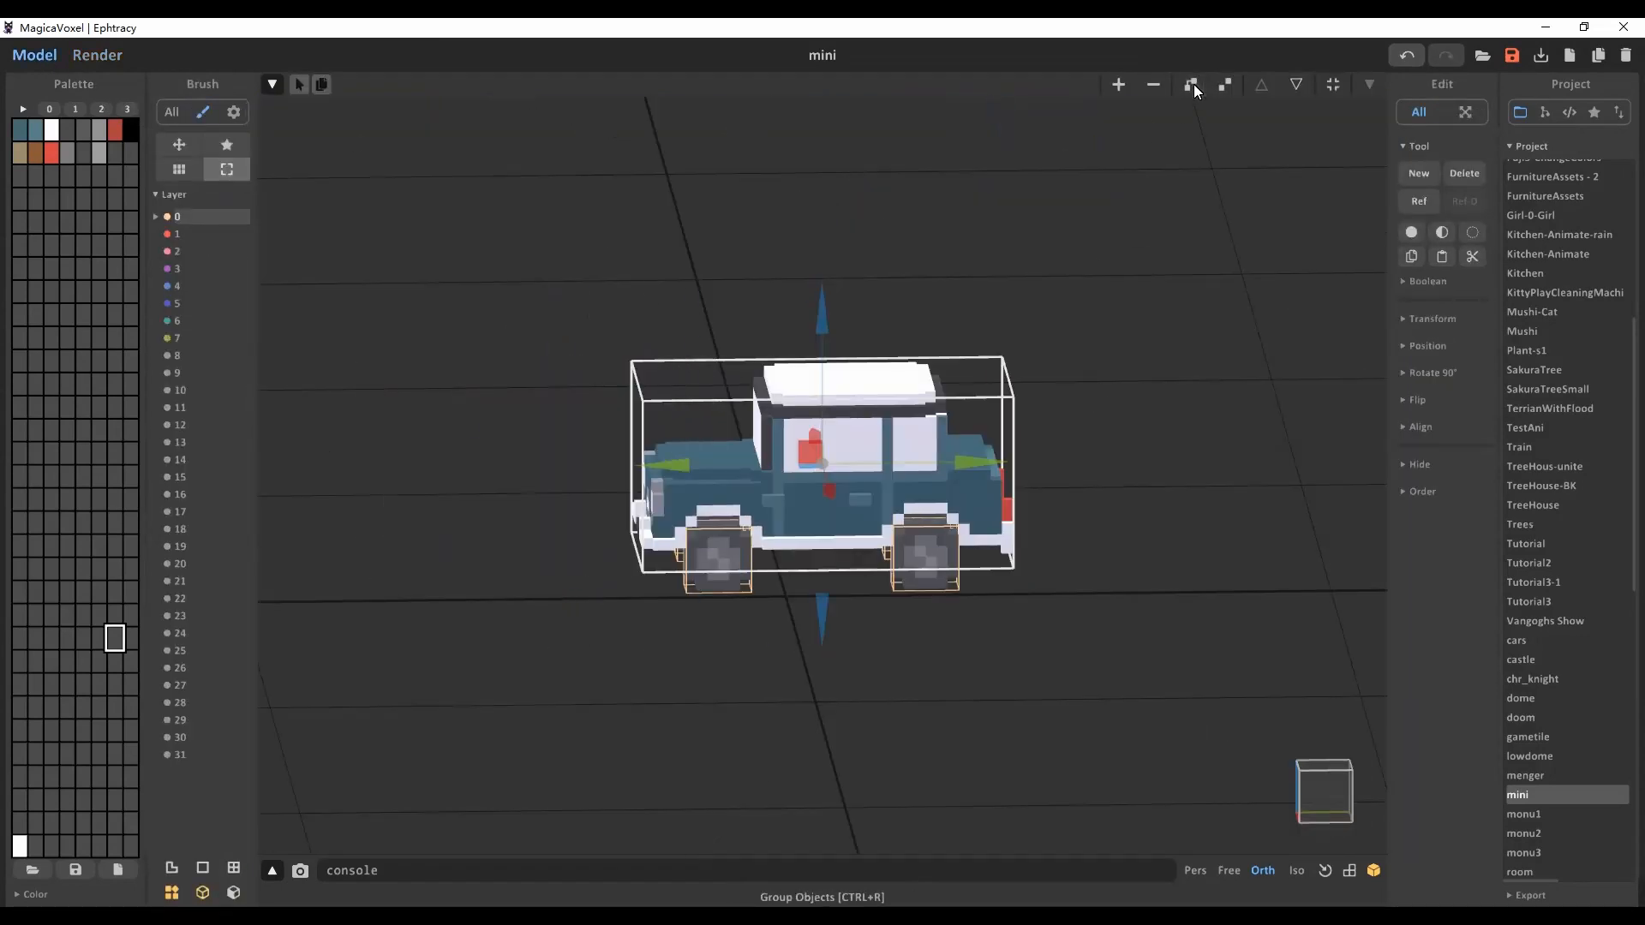
# Step: Try moving the grouped car body along the Y axis, away from the wheels, and undo the move
pyautogui.moveTo(976, 467); pyautogui.dragTo(1235, 455)
pyautogui.moveTo(1236, 455); pyautogui.dragTo(1123, 485, button='right')
pyautogui.hotkey('ctrl', 'z')
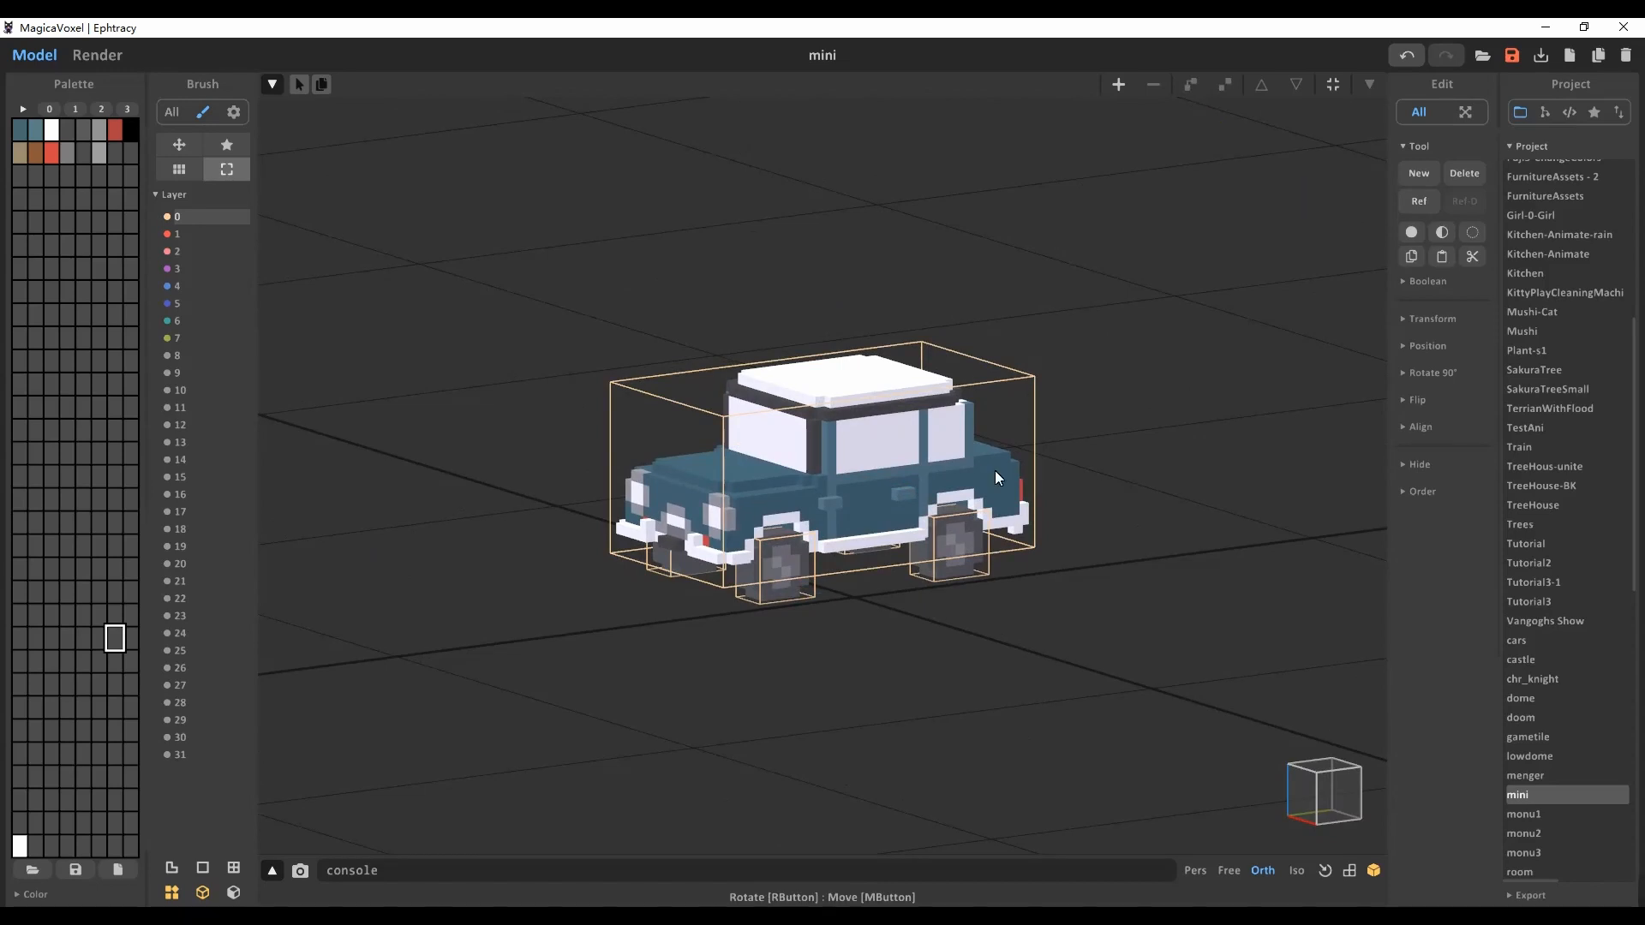
# Step: Show the animation timeline for the car body group and add keyframes at frames 0 and 5
pyautogui.click(876, 474)
pyautogui.click(272, 85)
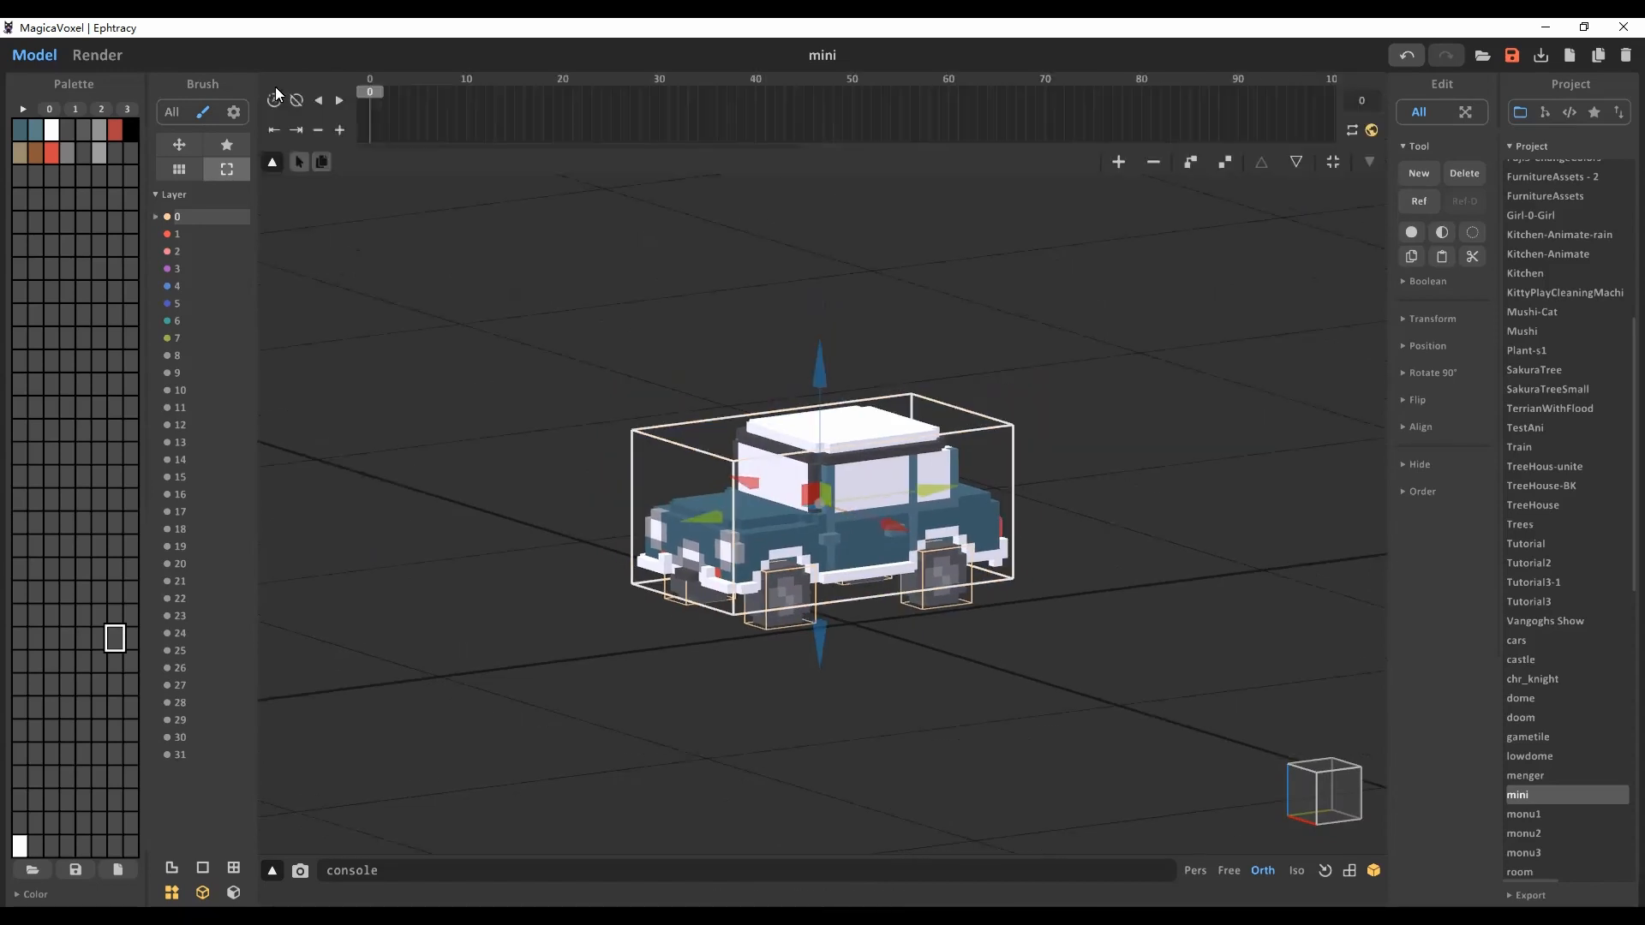
pyautogui.click(336, 133)
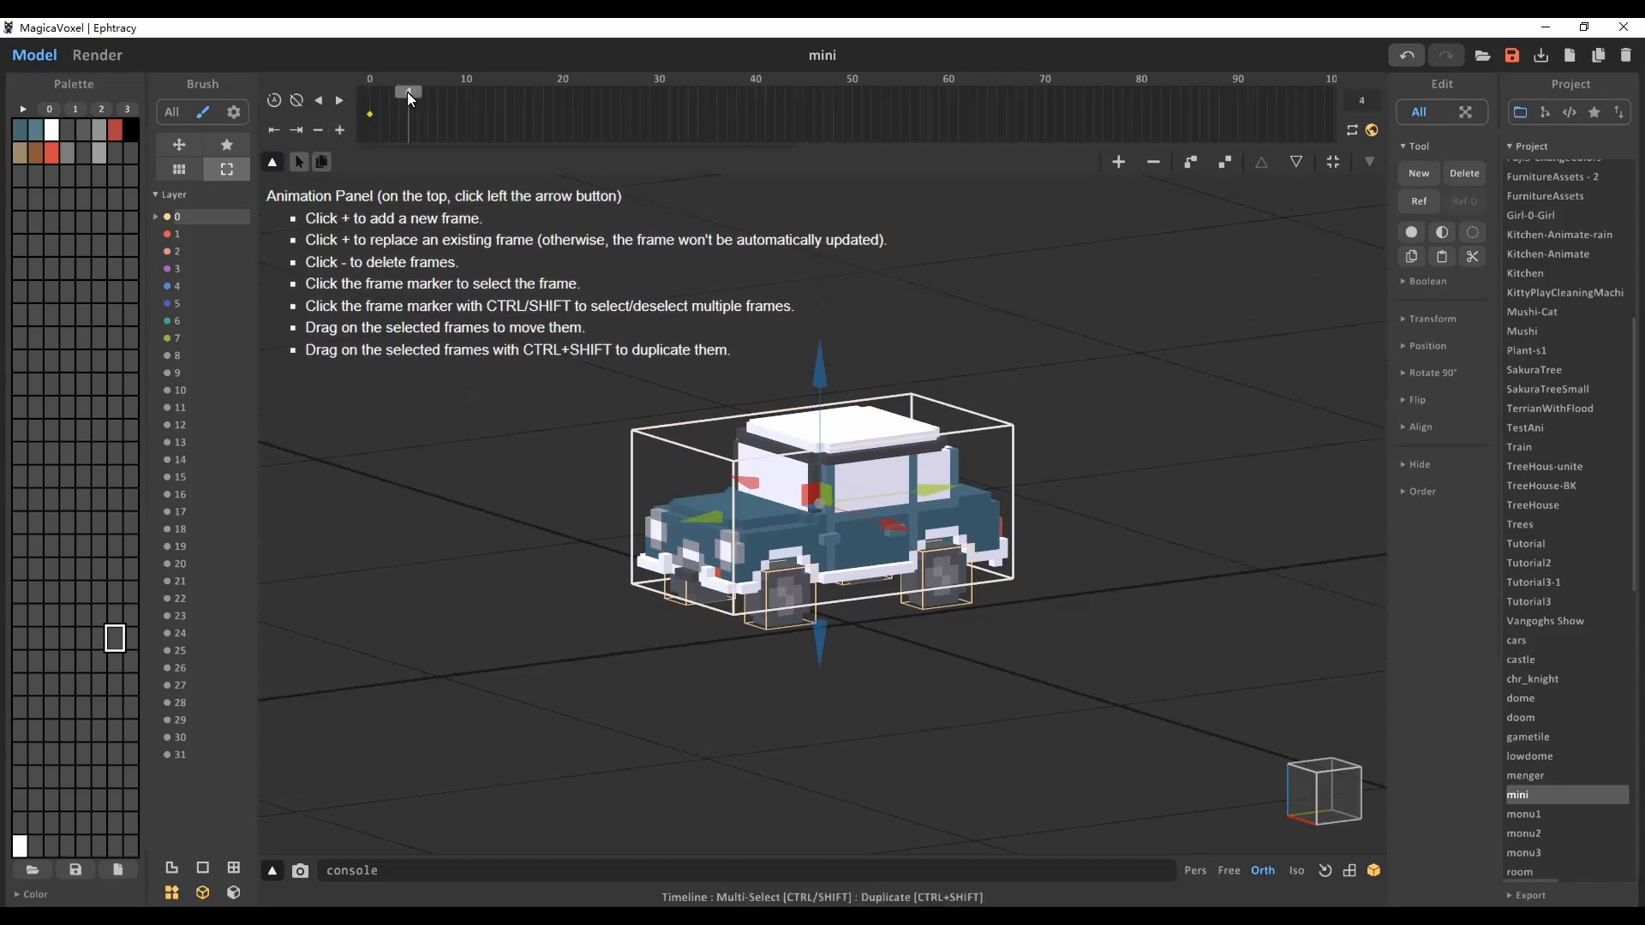
pyautogui.click(417, 93)
pyautogui.click(339, 129)
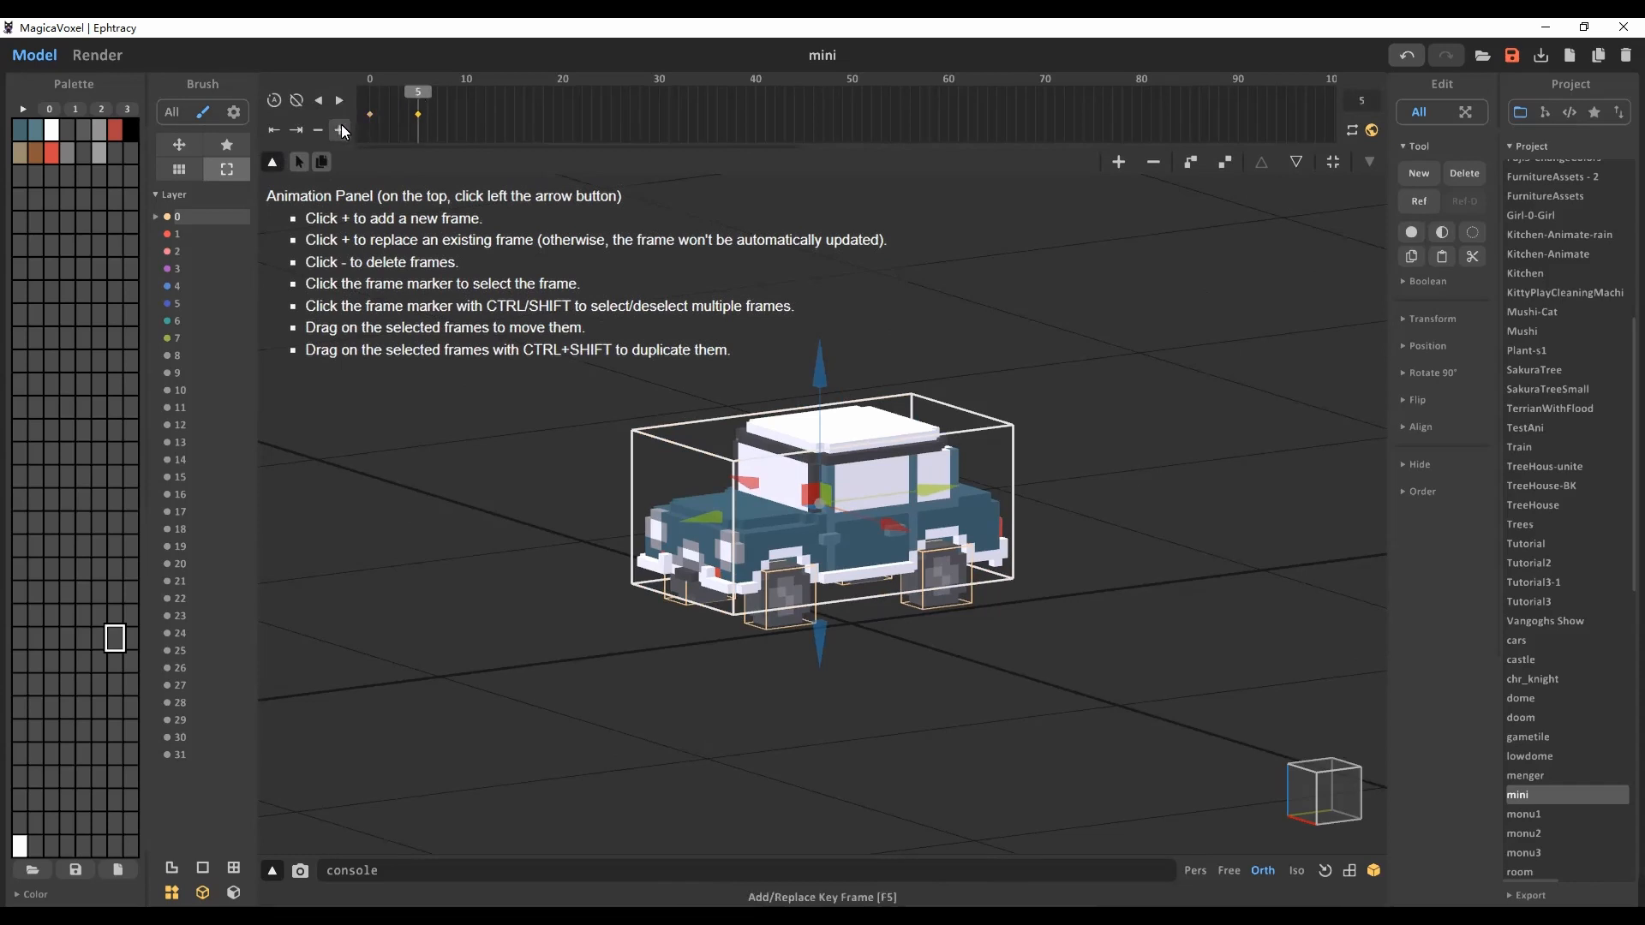
# Step: Raise the car body group to Z position 11 at frame 5 and update that keyframe
pyautogui.moveTo(1085, 419); pyautogui.dragTo(1105, 494, button='middle')
pyautogui.scroll(2, 1086, 533)
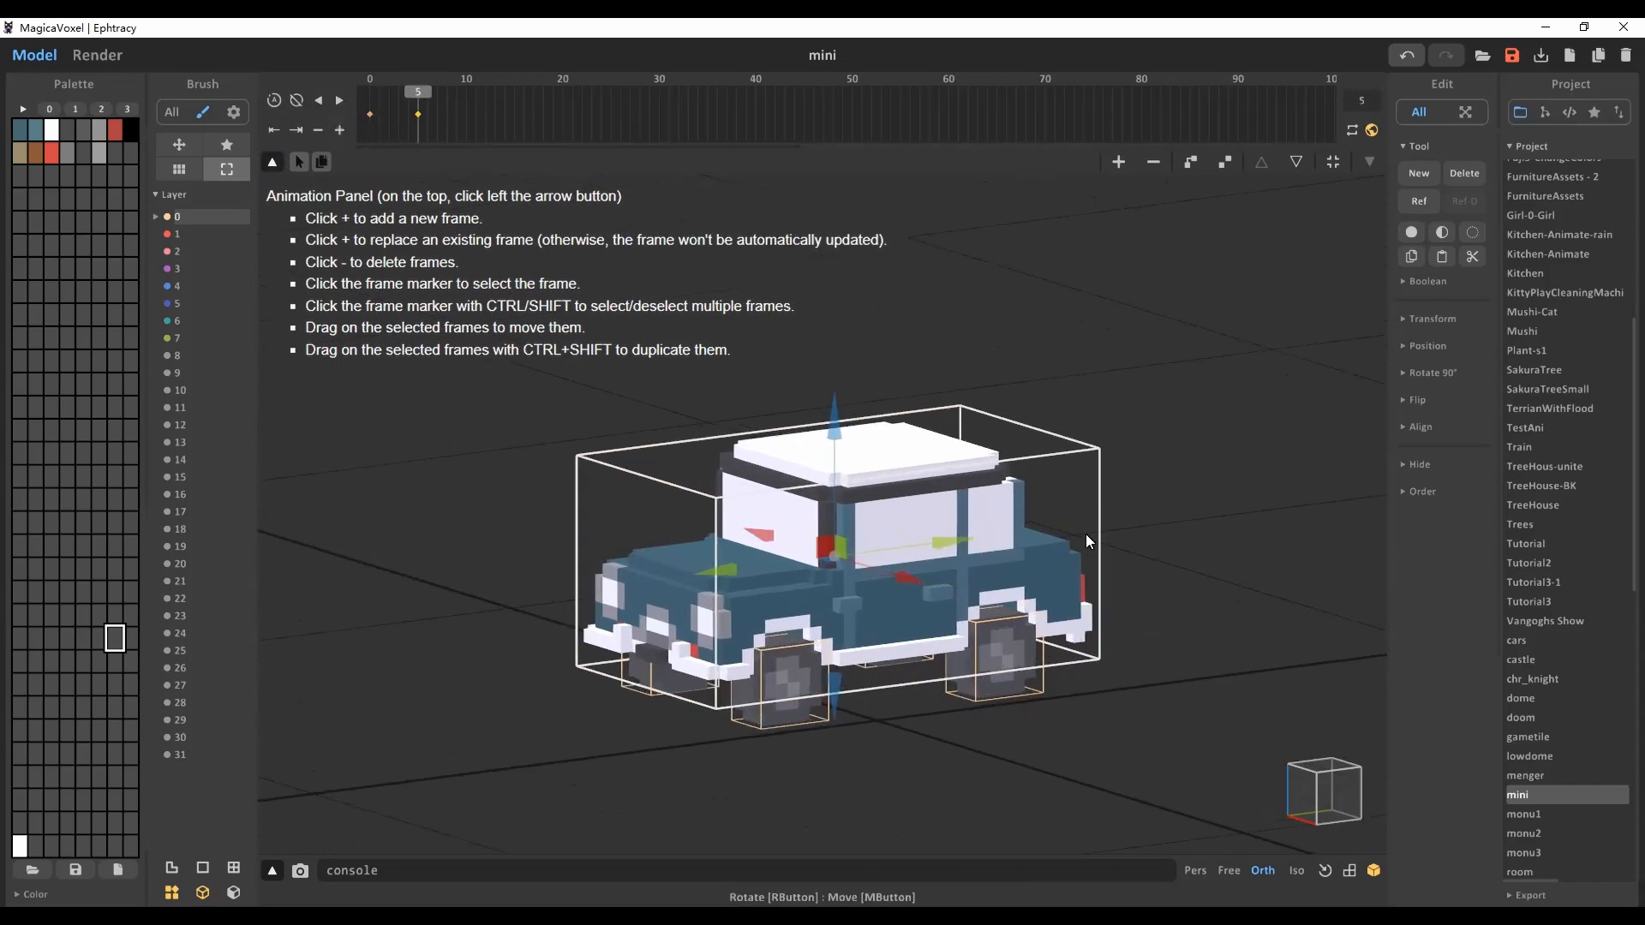
pyautogui.click(1407, 347)
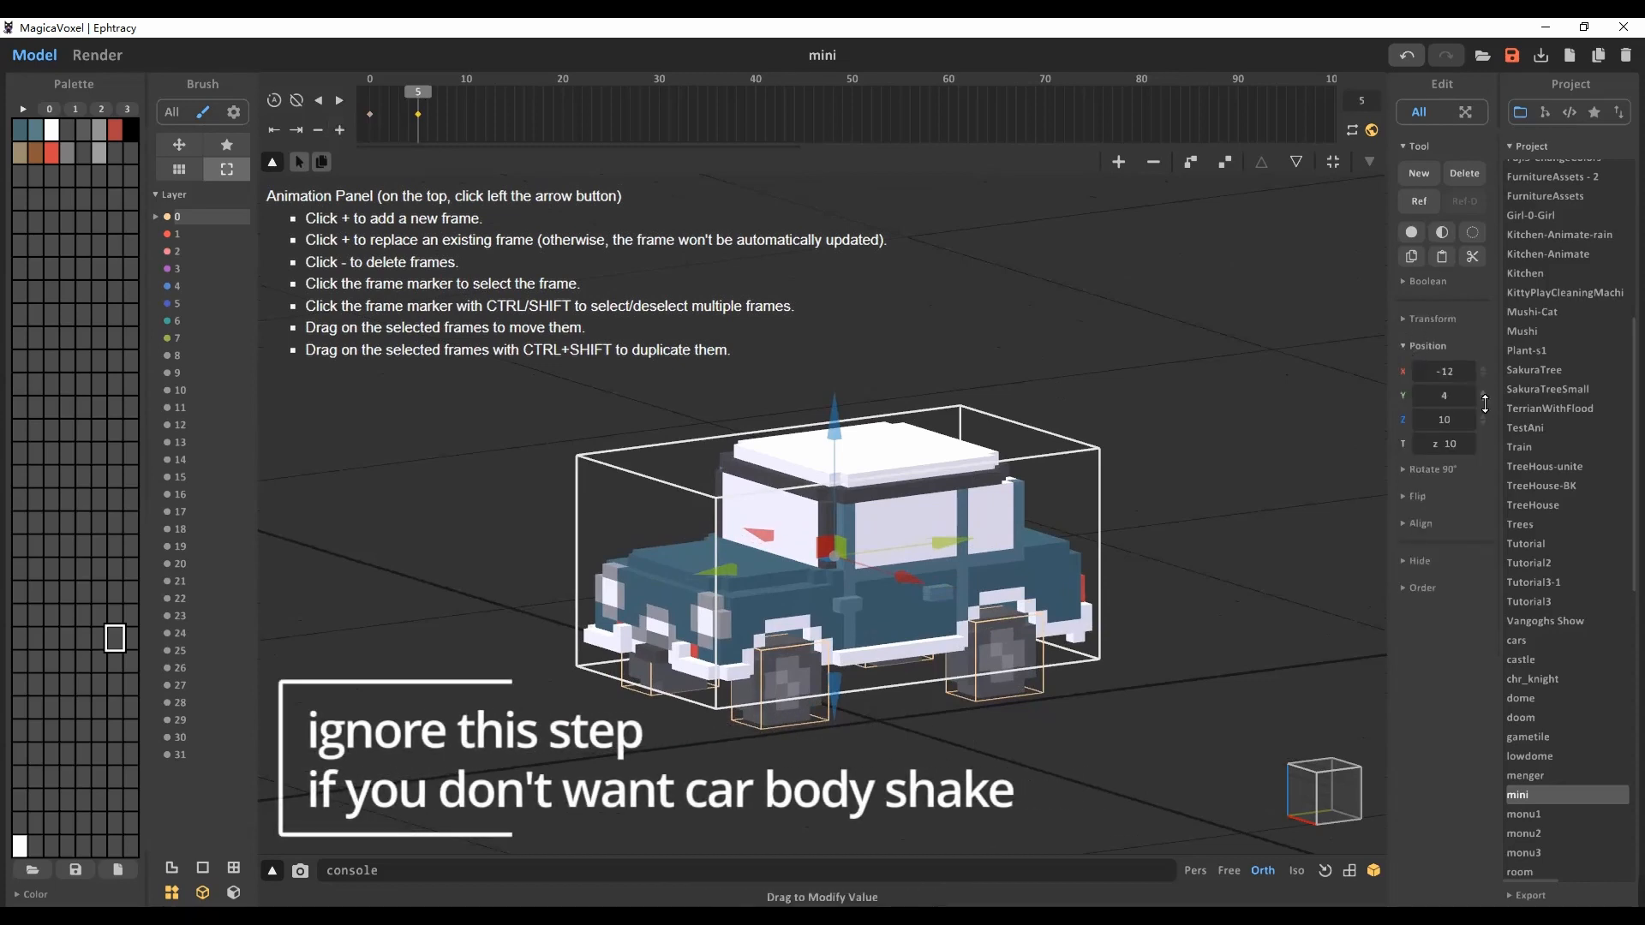
pyautogui.moveTo(1488, 431); pyautogui.dragTo(1491, 424)
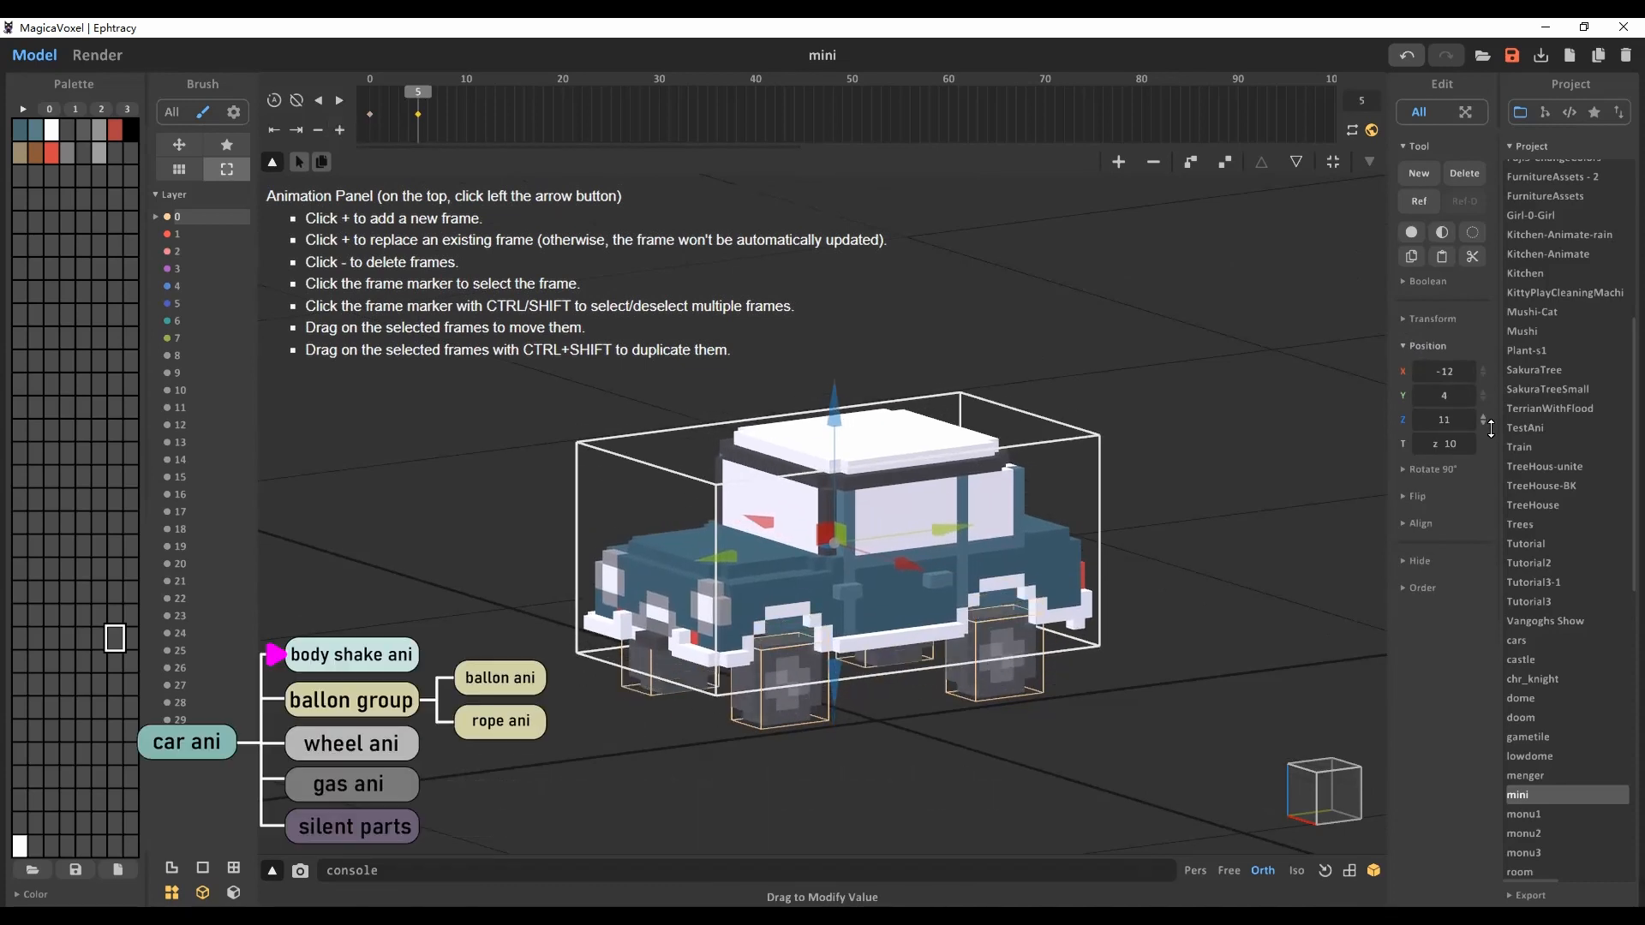
pyautogui.click(340, 130)
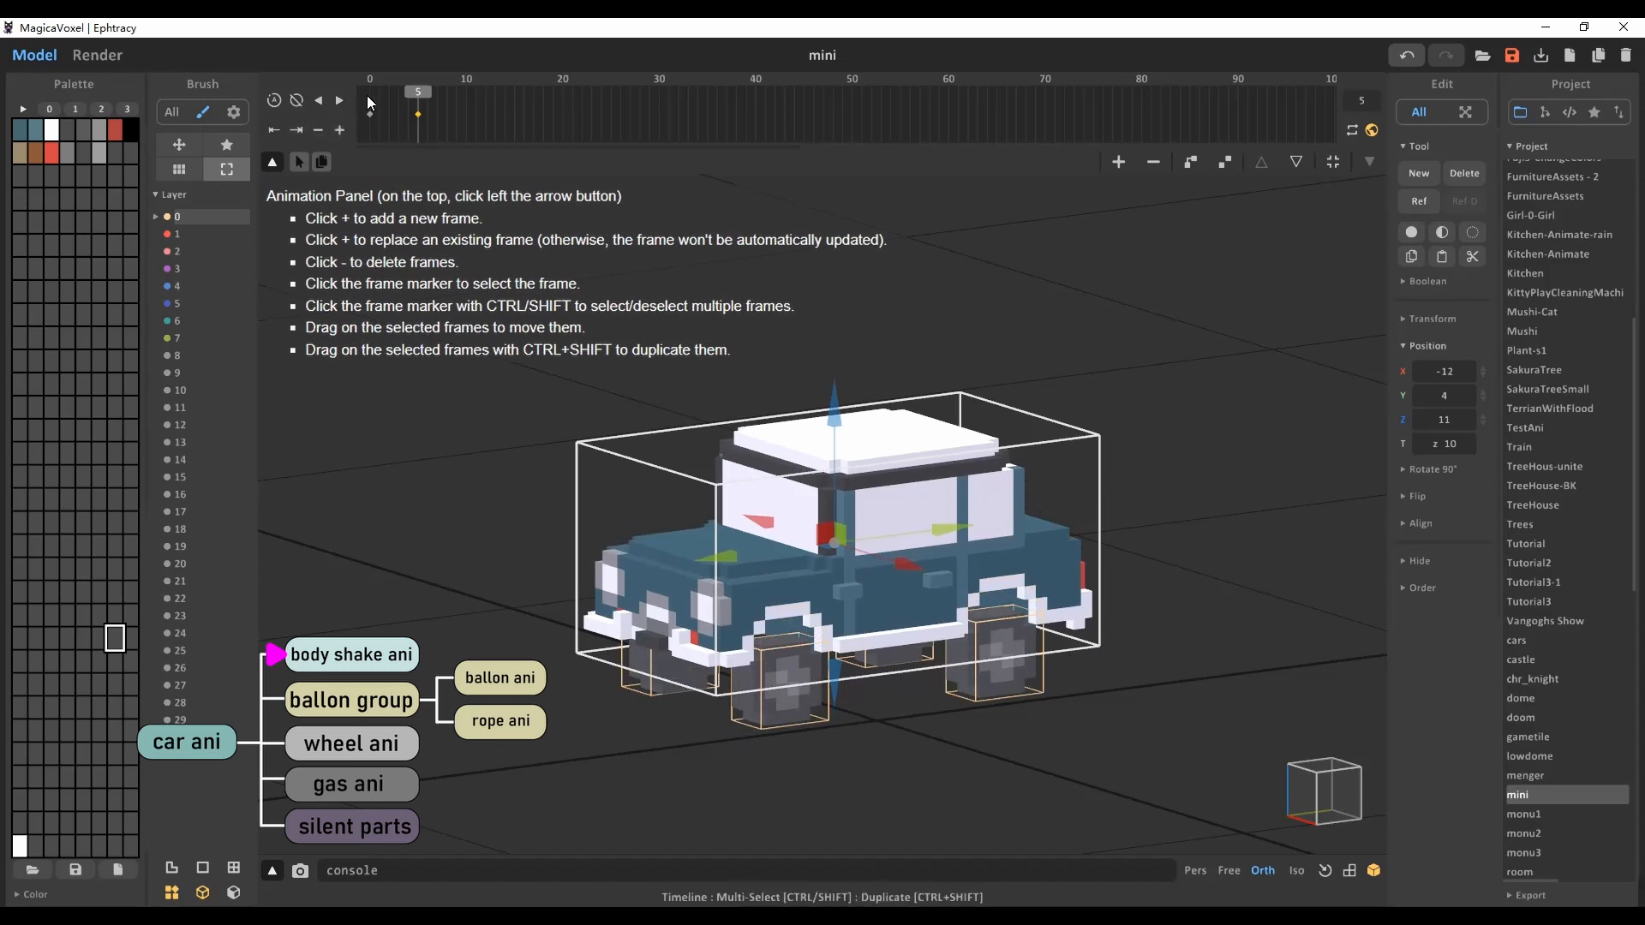
# Step: Turn on looping for the body animation and scrub the timeline to preview the shake
pyautogui.moveTo(367, 96)
pyautogui.mouseDown()
pyautogui.moveTo(425, 100)
pyautogui.moveTo(363, 99)
pyautogui.moveTo(398, 99)
pyautogui.mouseUp()
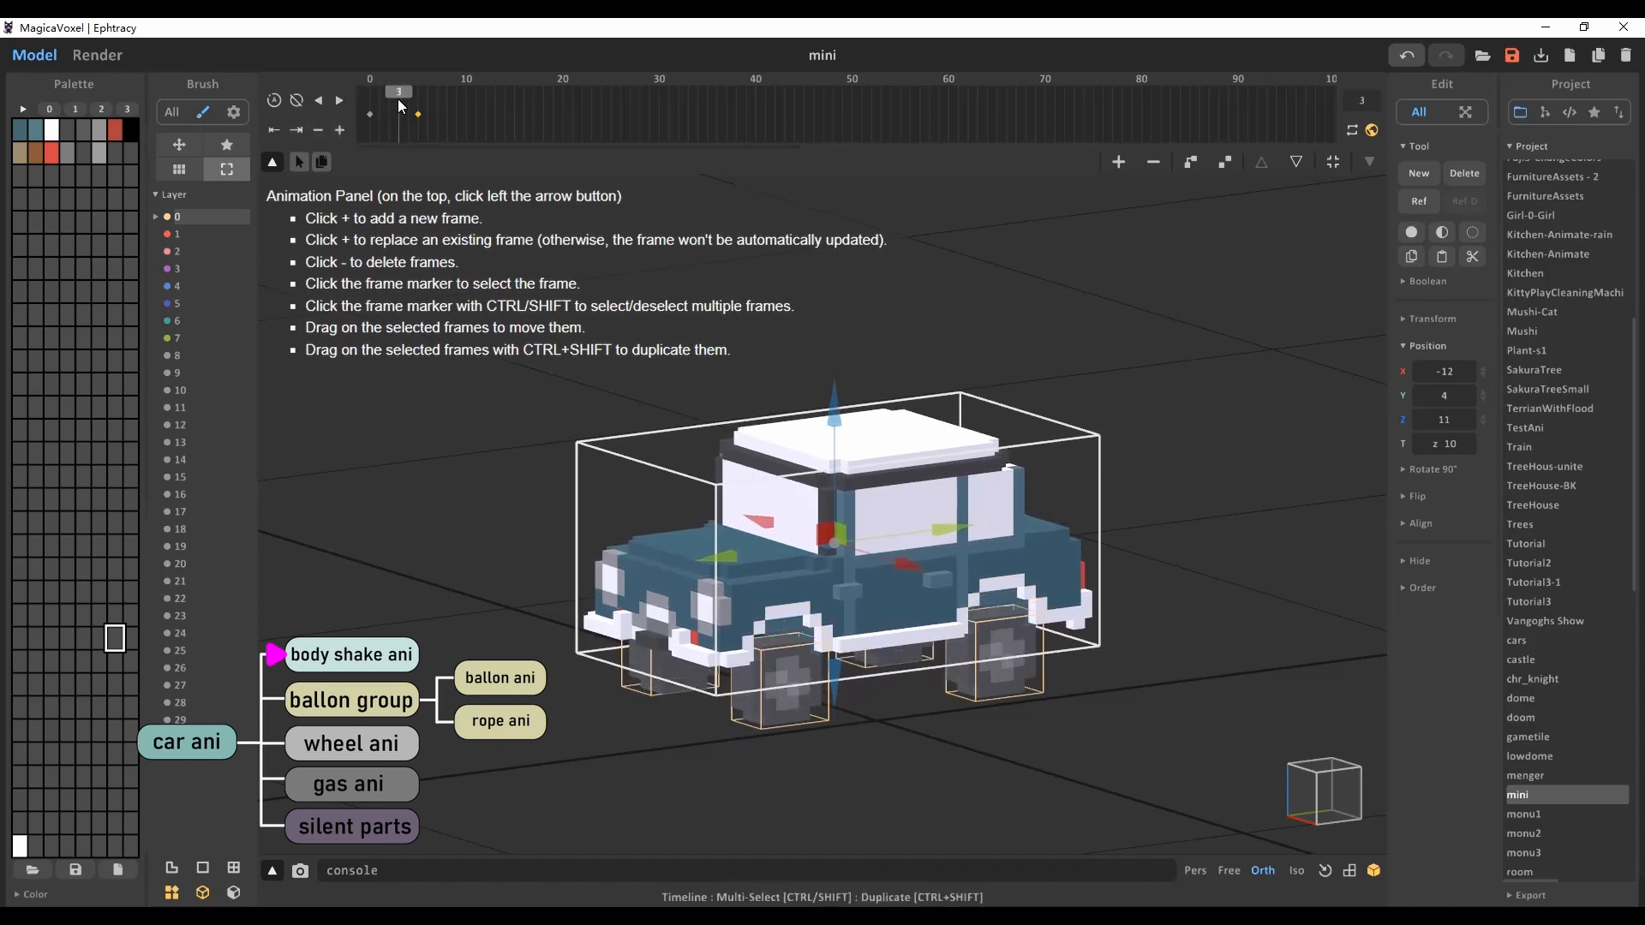
pyautogui.click(1351, 130)
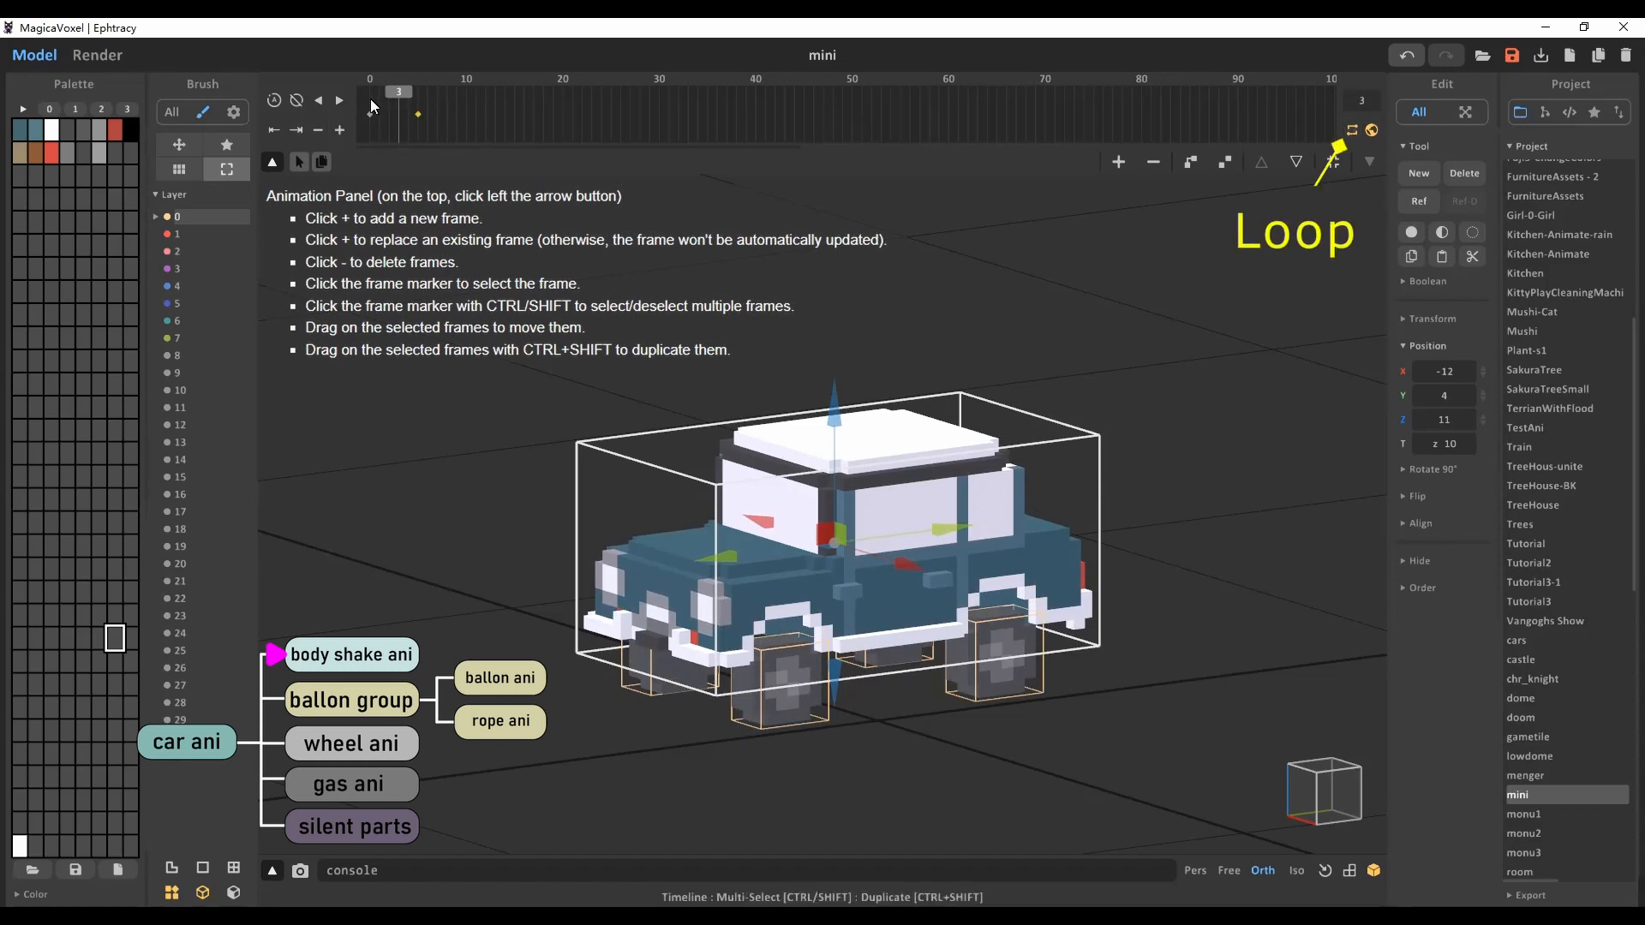
pyautogui.click(370, 99)
pyautogui.moveTo(436, 99); pyautogui.dragTo(601, 115)
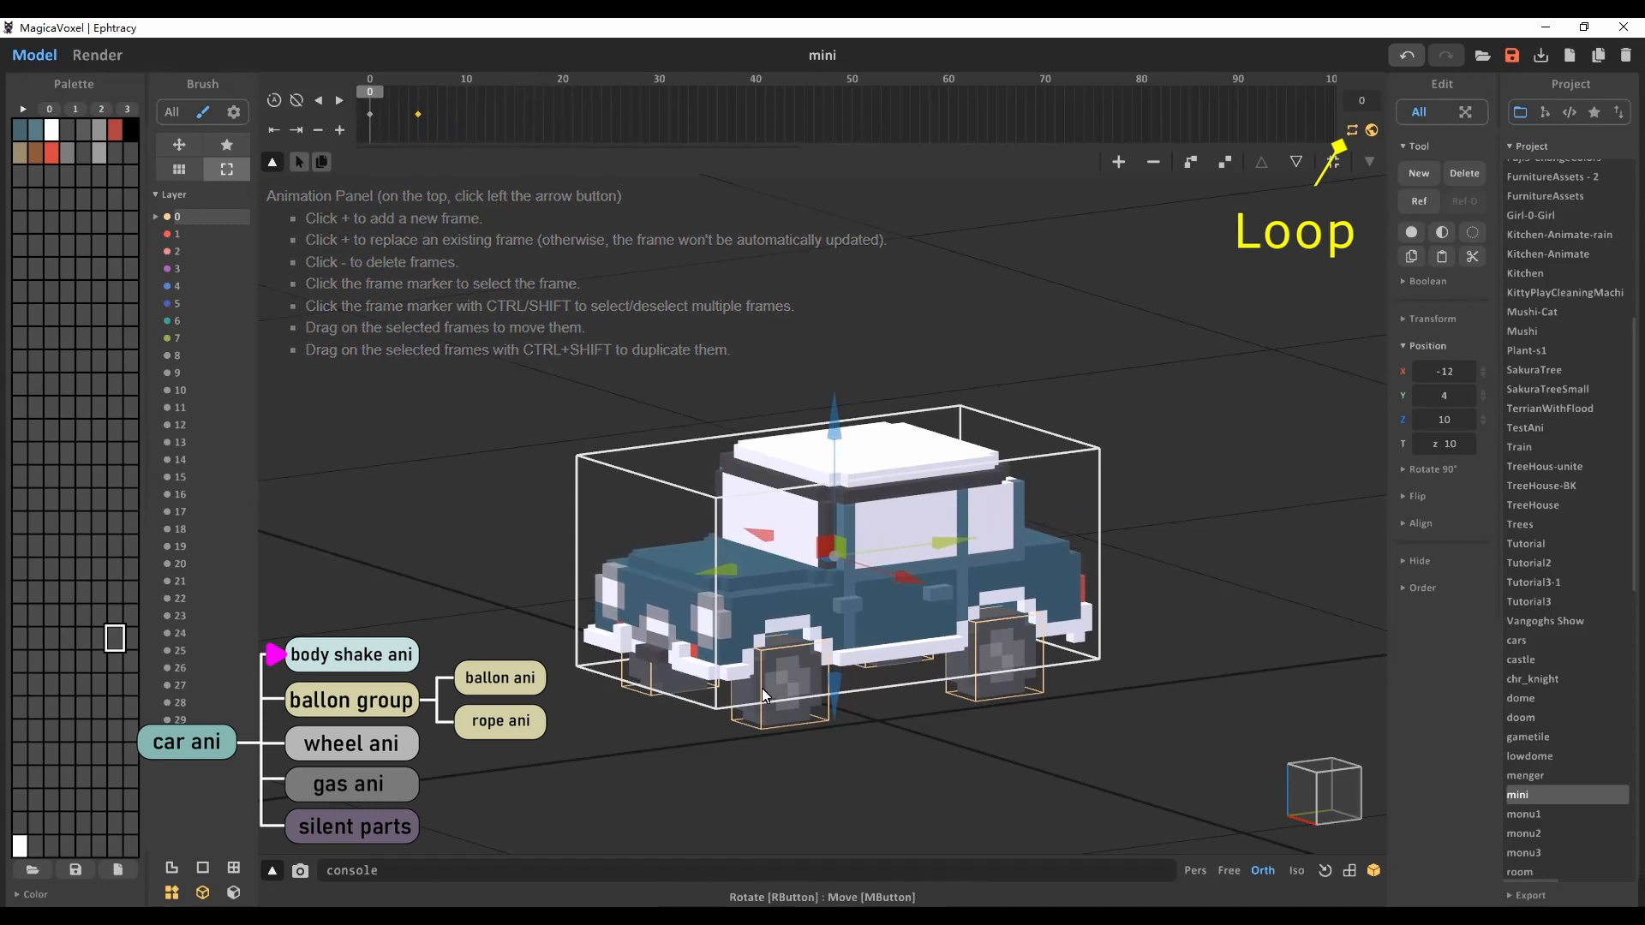
# Step: Open the near front wheel for voxel editing and add keyframes at frames 0 and 2
pyautogui.click(788, 673)
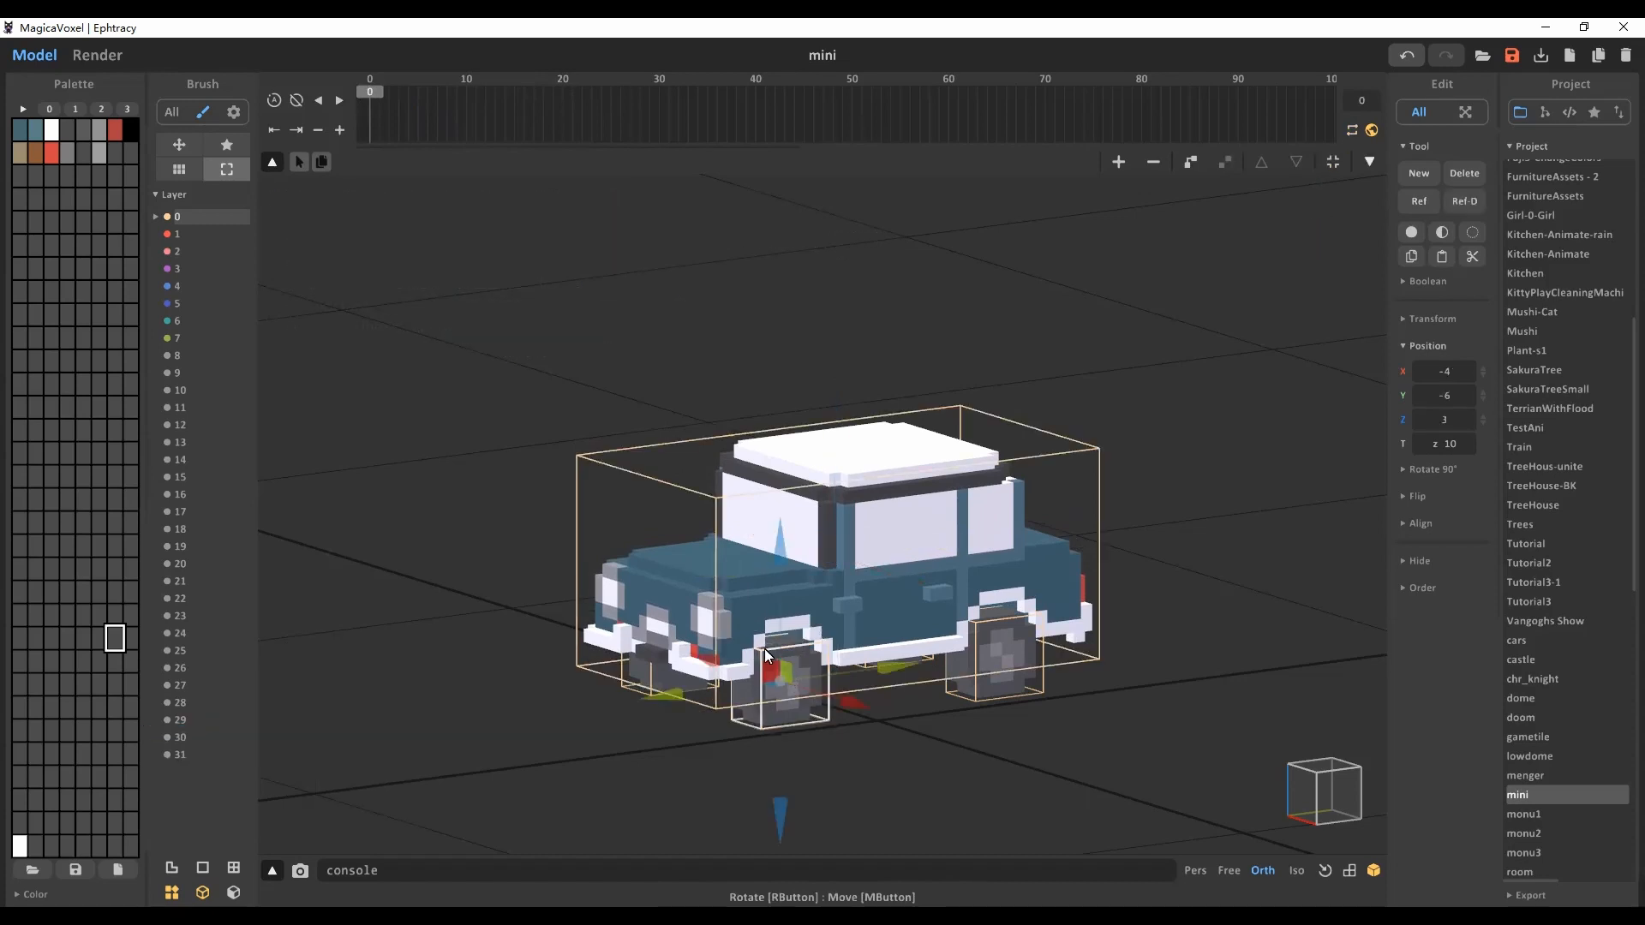
pyautogui.press('Tab')
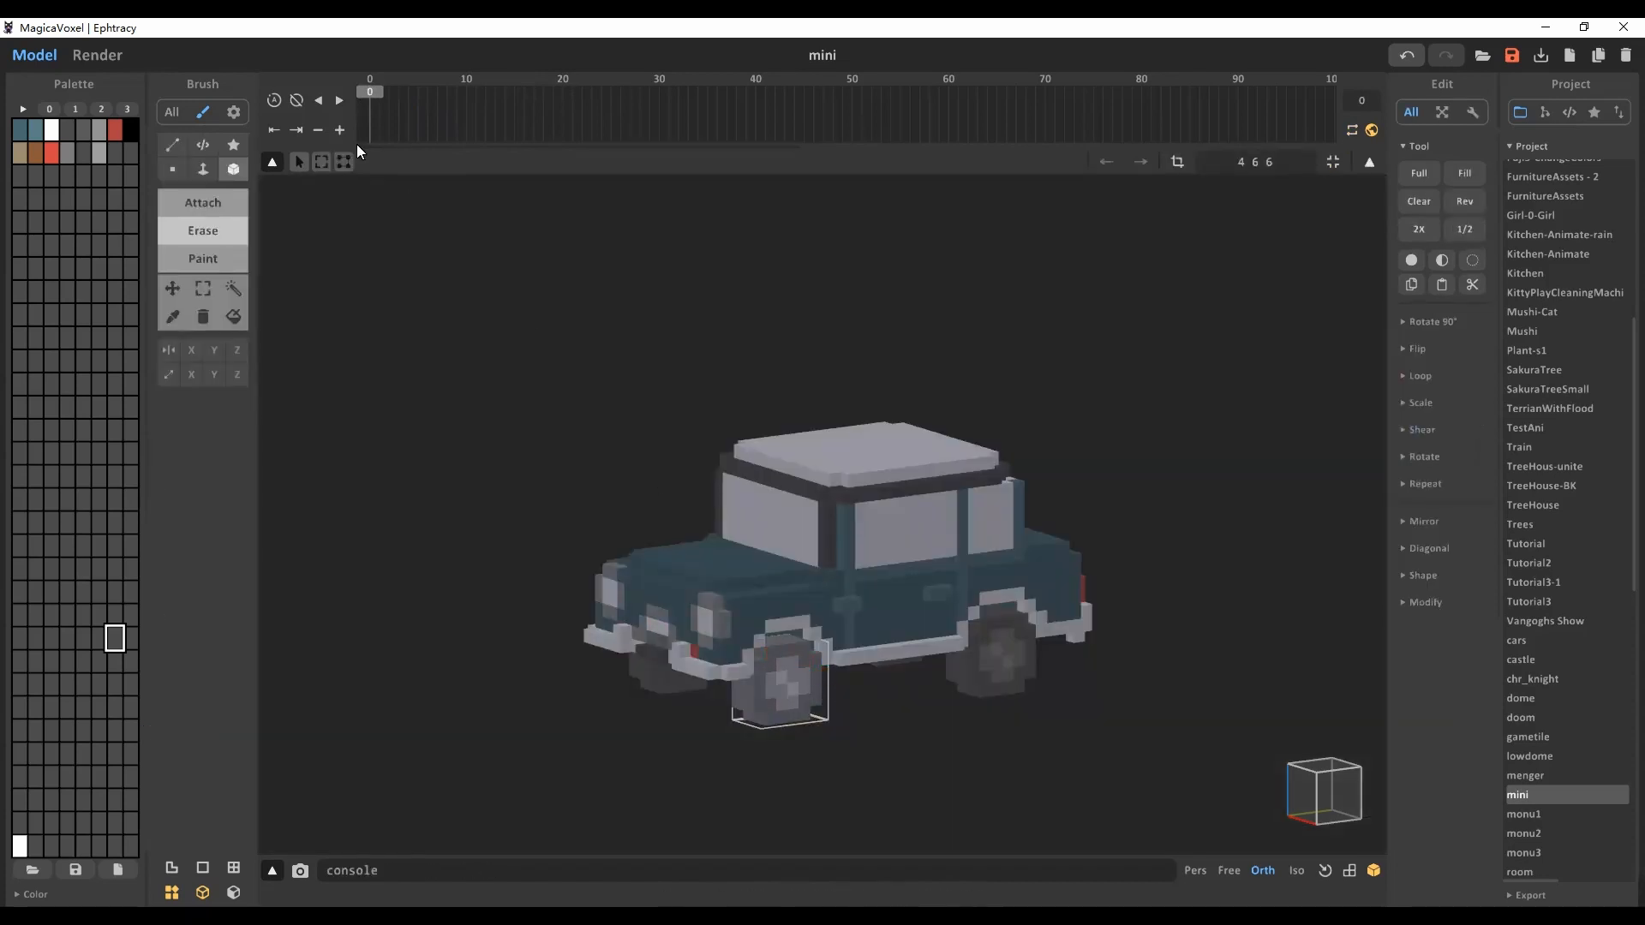
pyautogui.moveTo(372, 89); pyautogui.dragTo(403, 93)
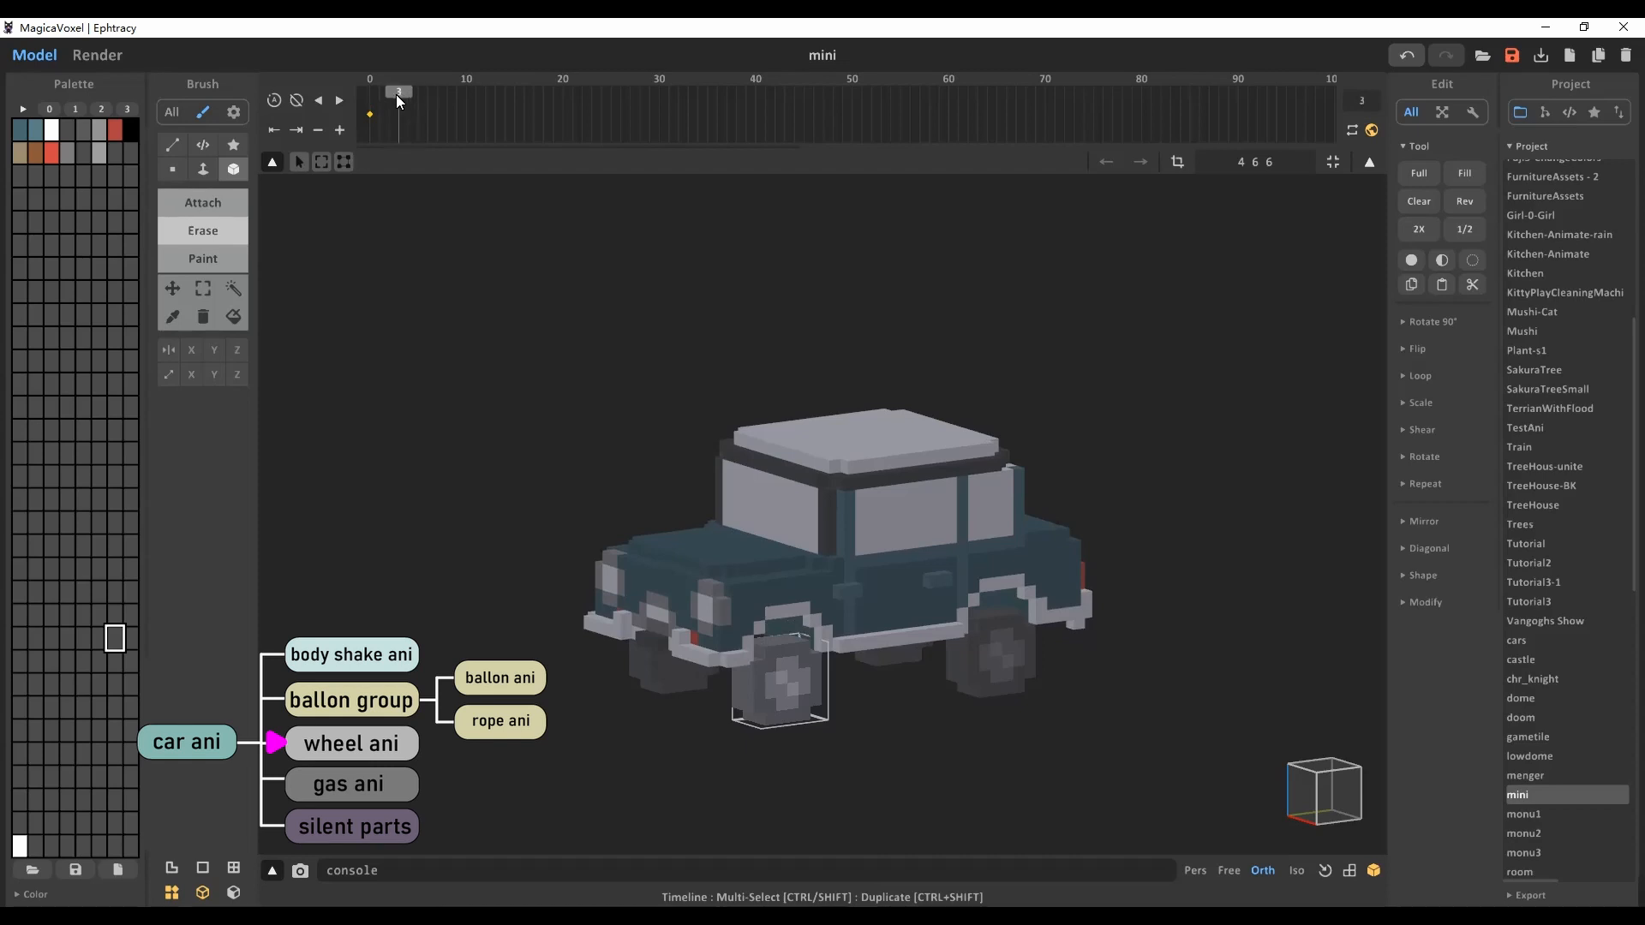
pyautogui.moveTo(396, 98); pyautogui.dragTo(393, 99)
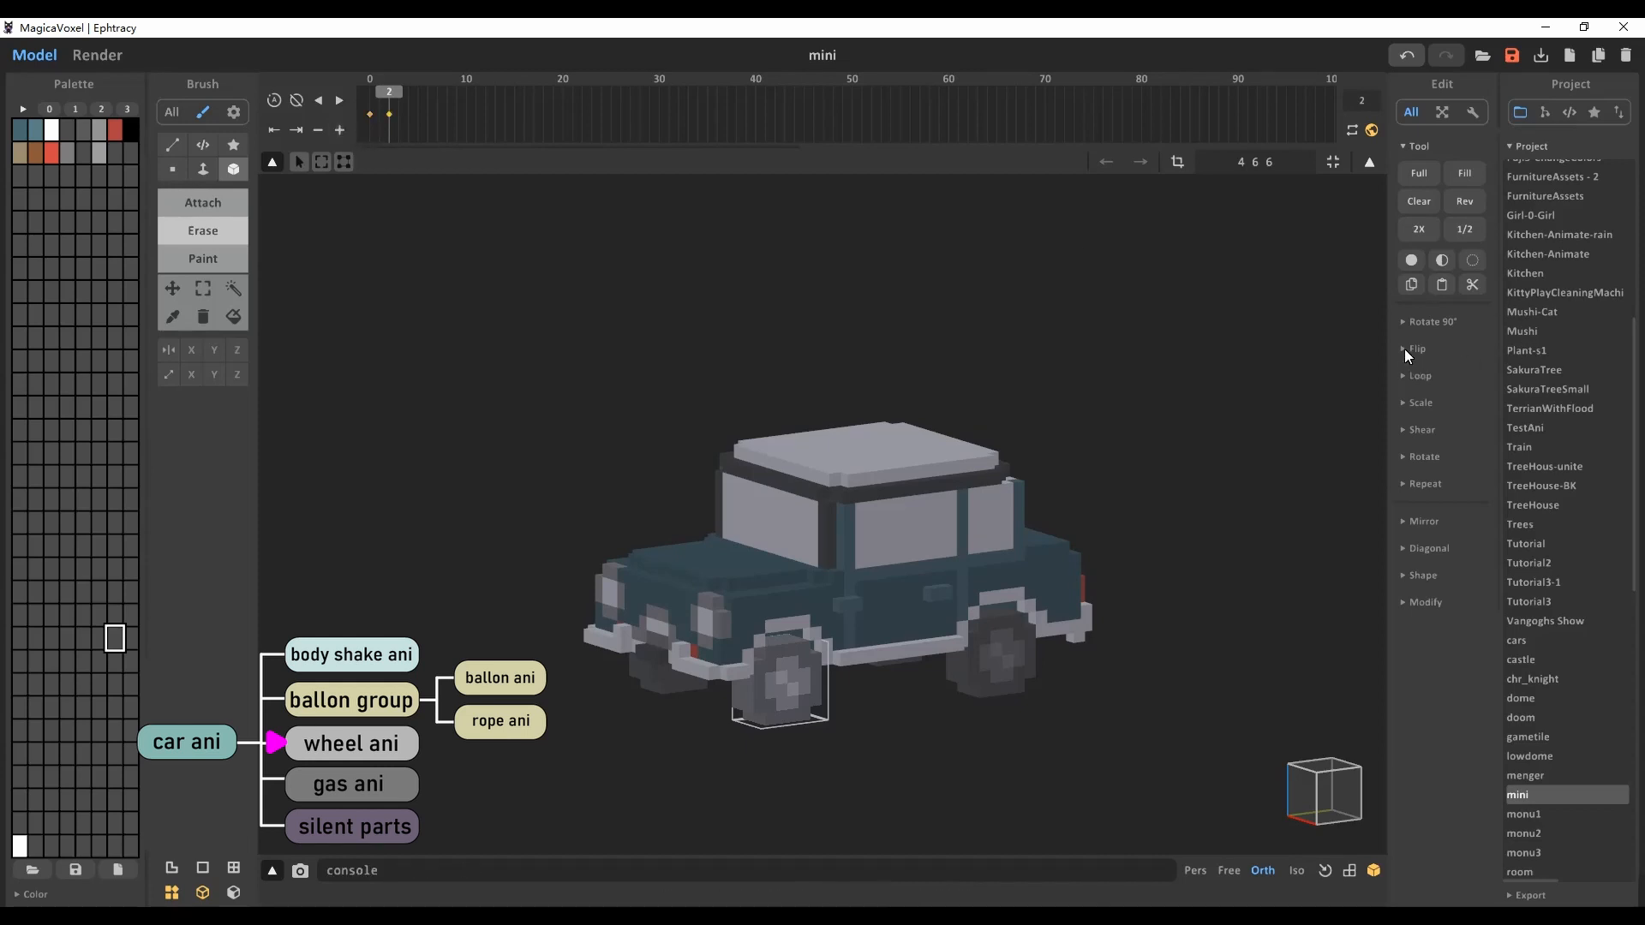
# Step: Try rotating the front wheel model 90° about the Y axis at frame 2 and undo the rotation
pyautogui.click(1403, 321)
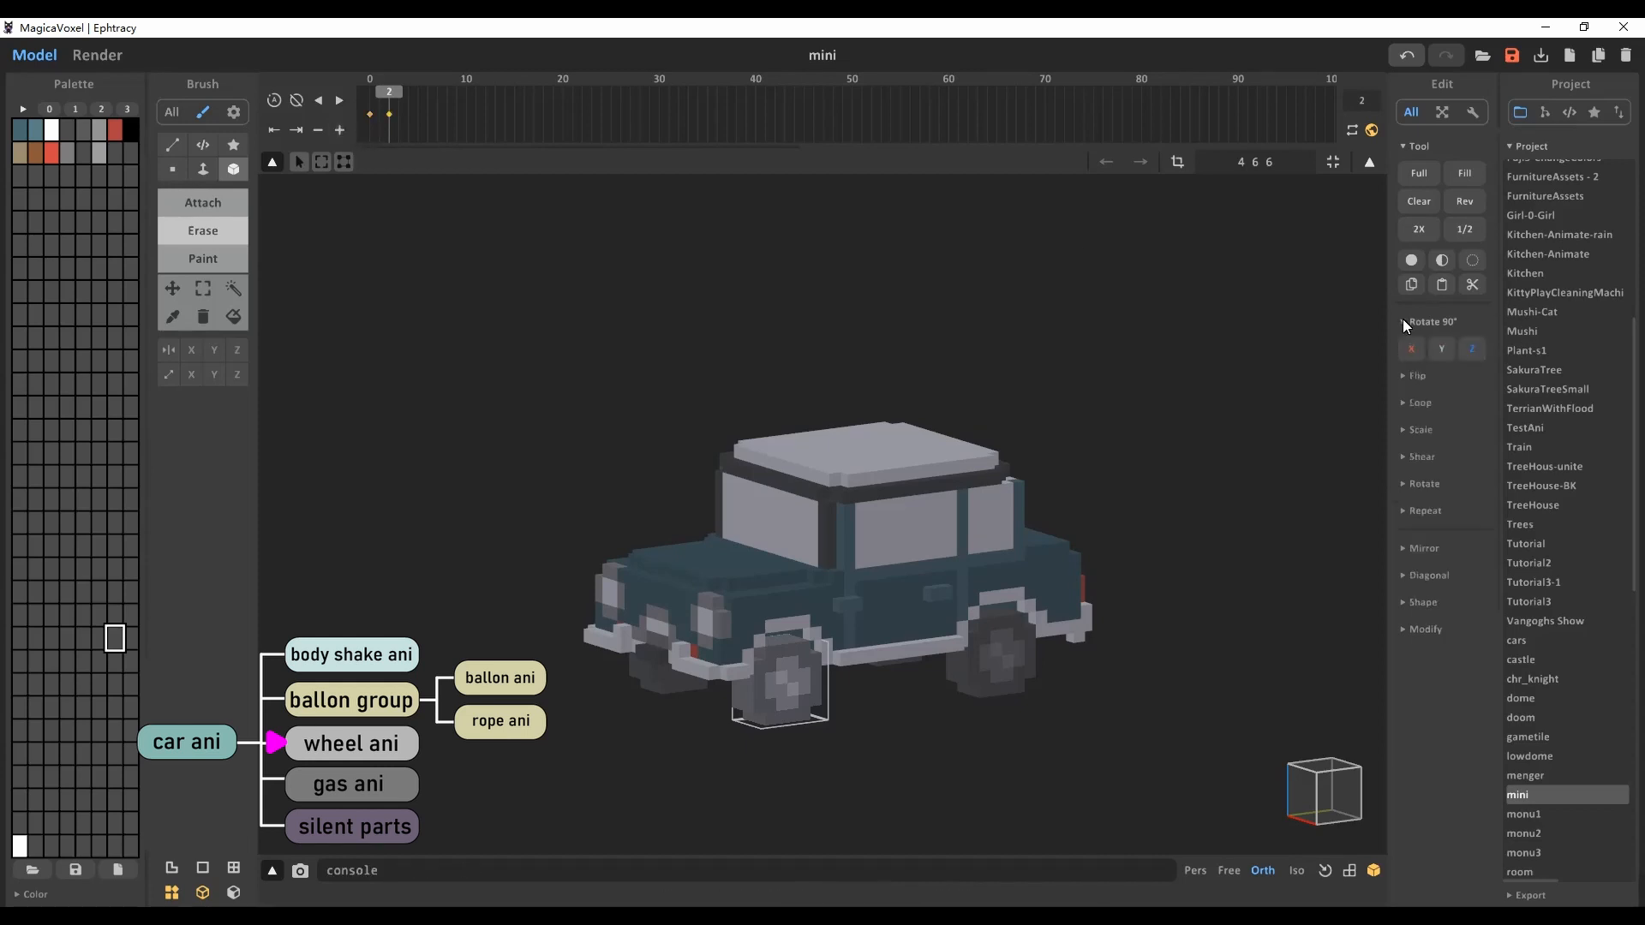
pyautogui.click(1444, 355)
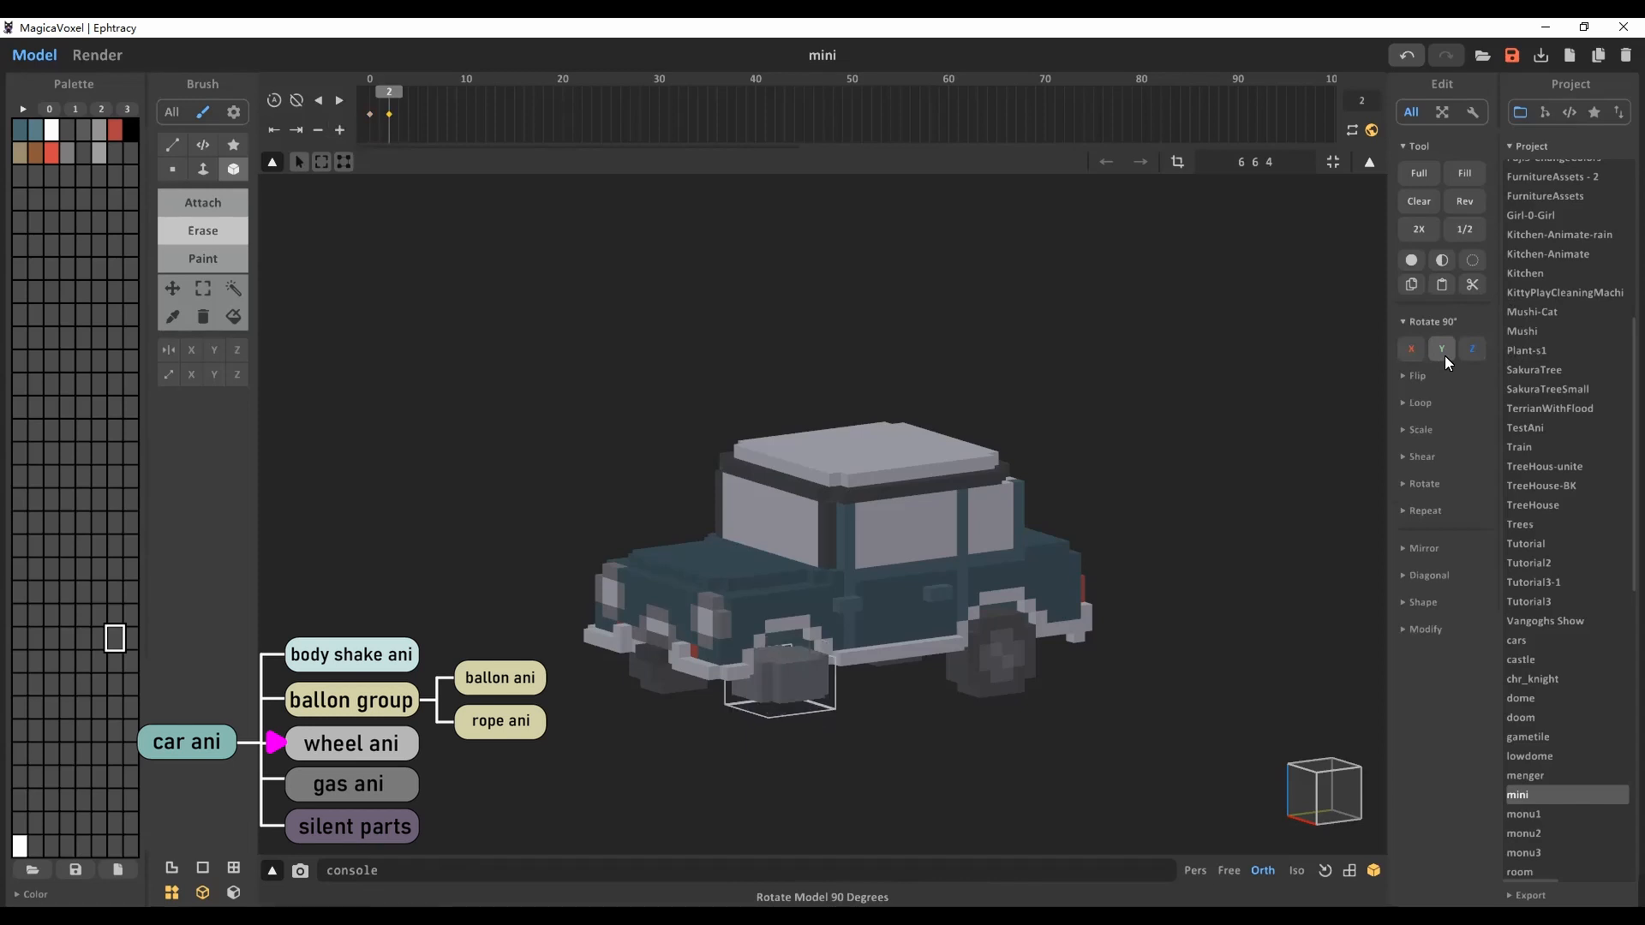
pyautogui.hotkey('ctrl', 'z')
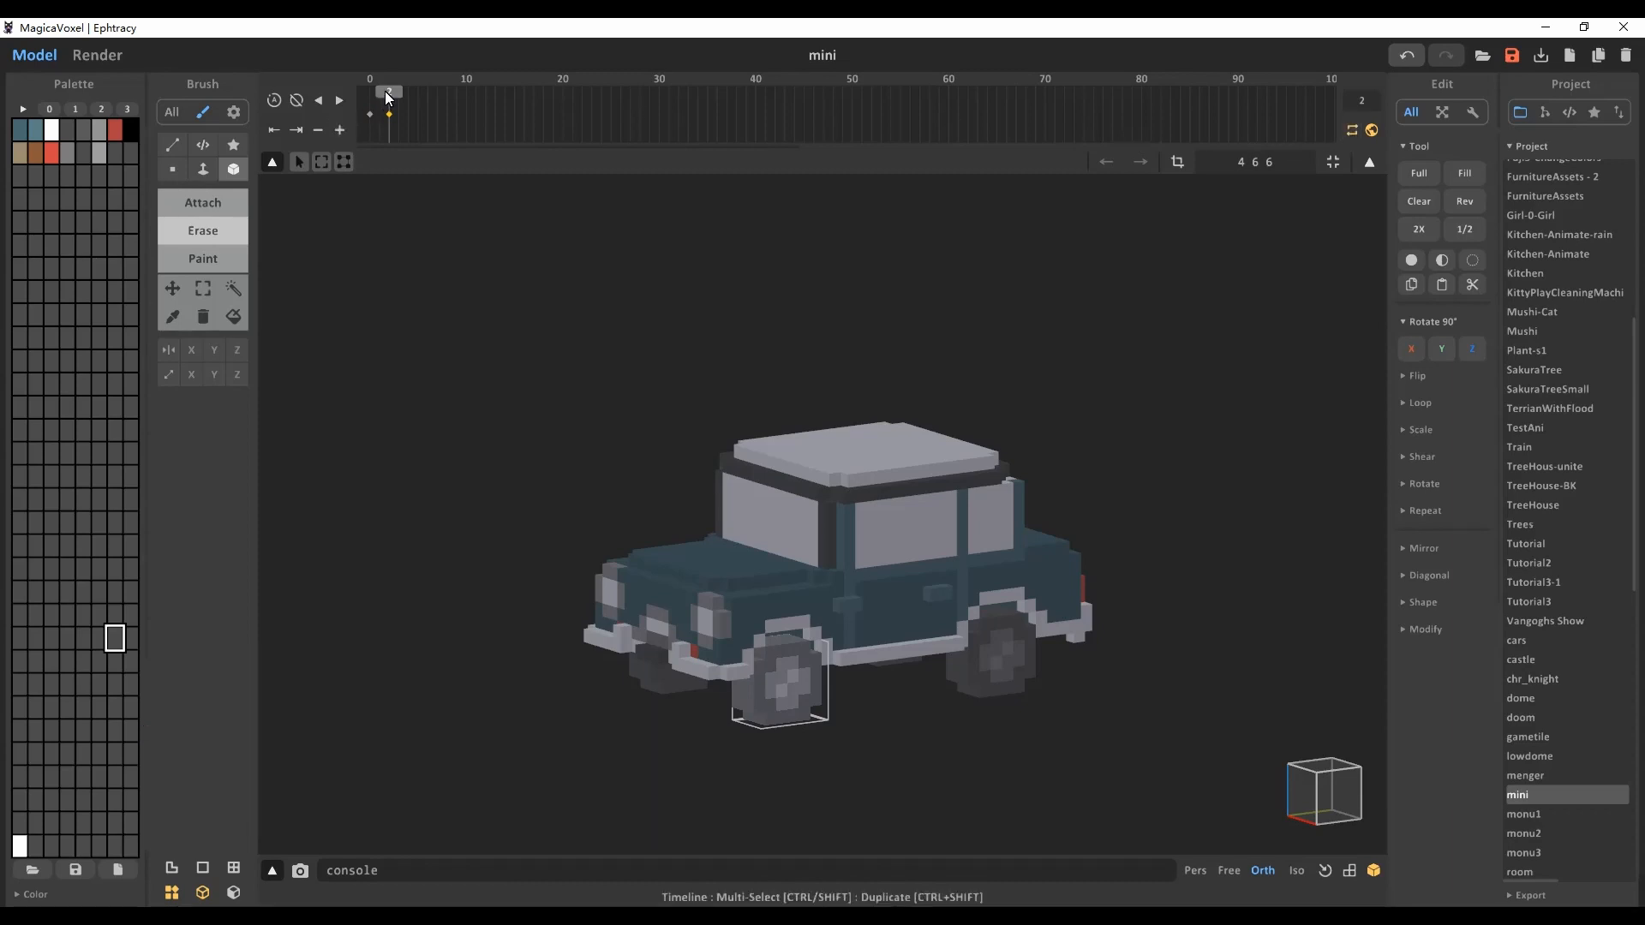
# Step: Scrub through the timeline to preview the front wheel's animation and hide the animation timeline
pyautogui.moveTo(388, 97); pyautogui.dragTo(718, 135)
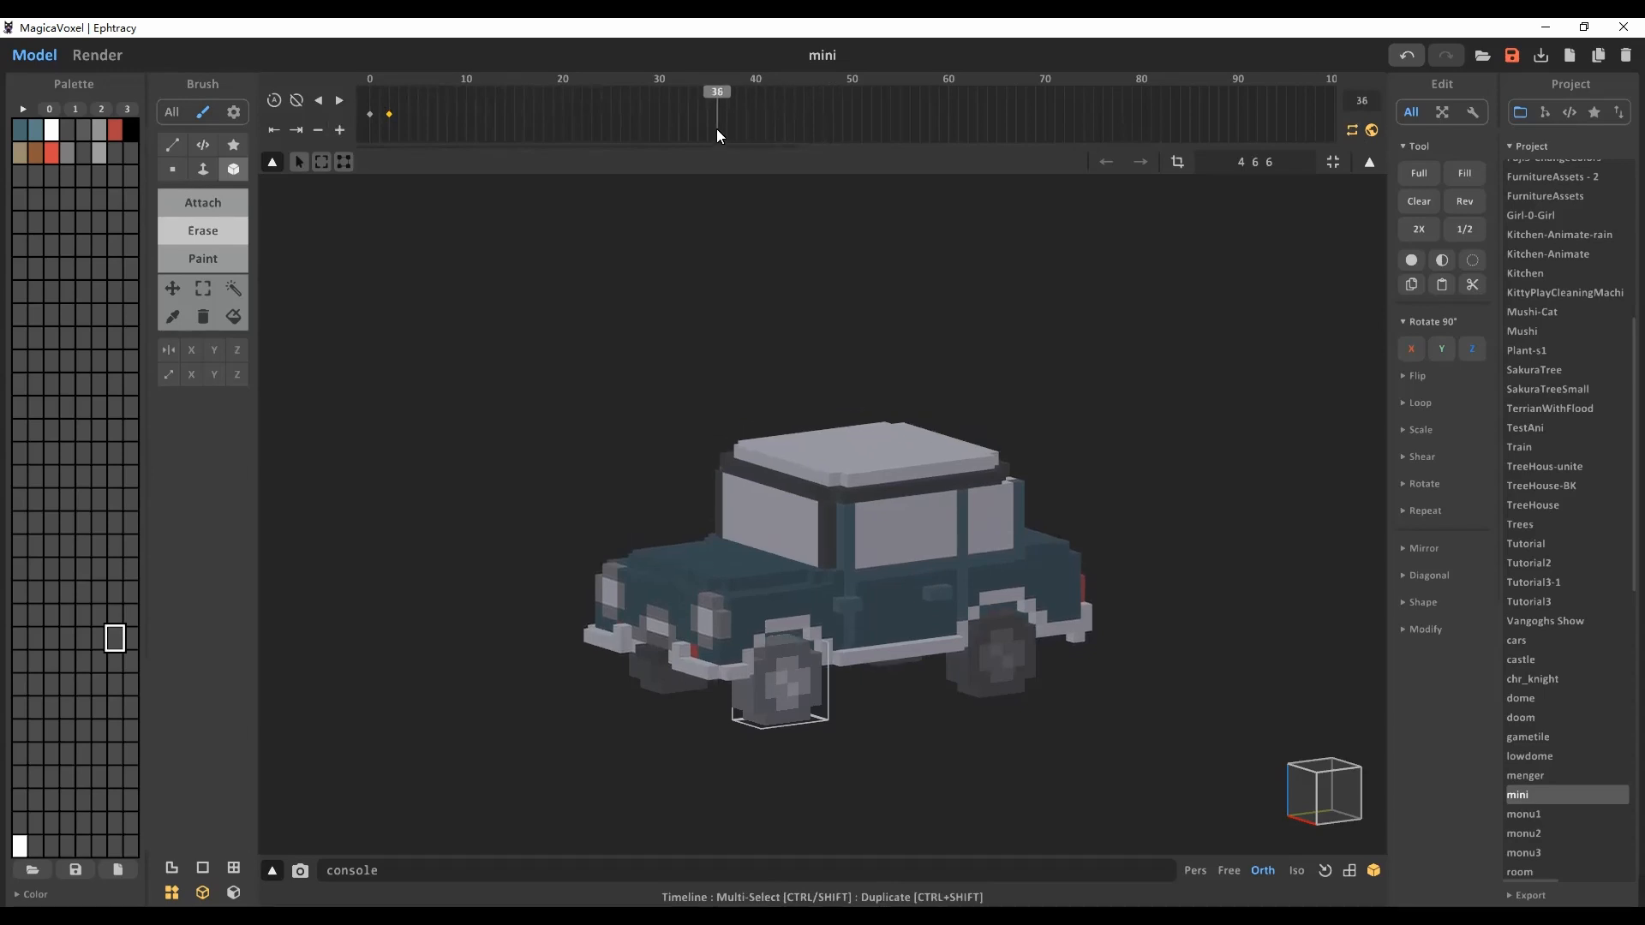
pyautogui.moveTo(505, 125); pyautogui.dragTo(448, 121)
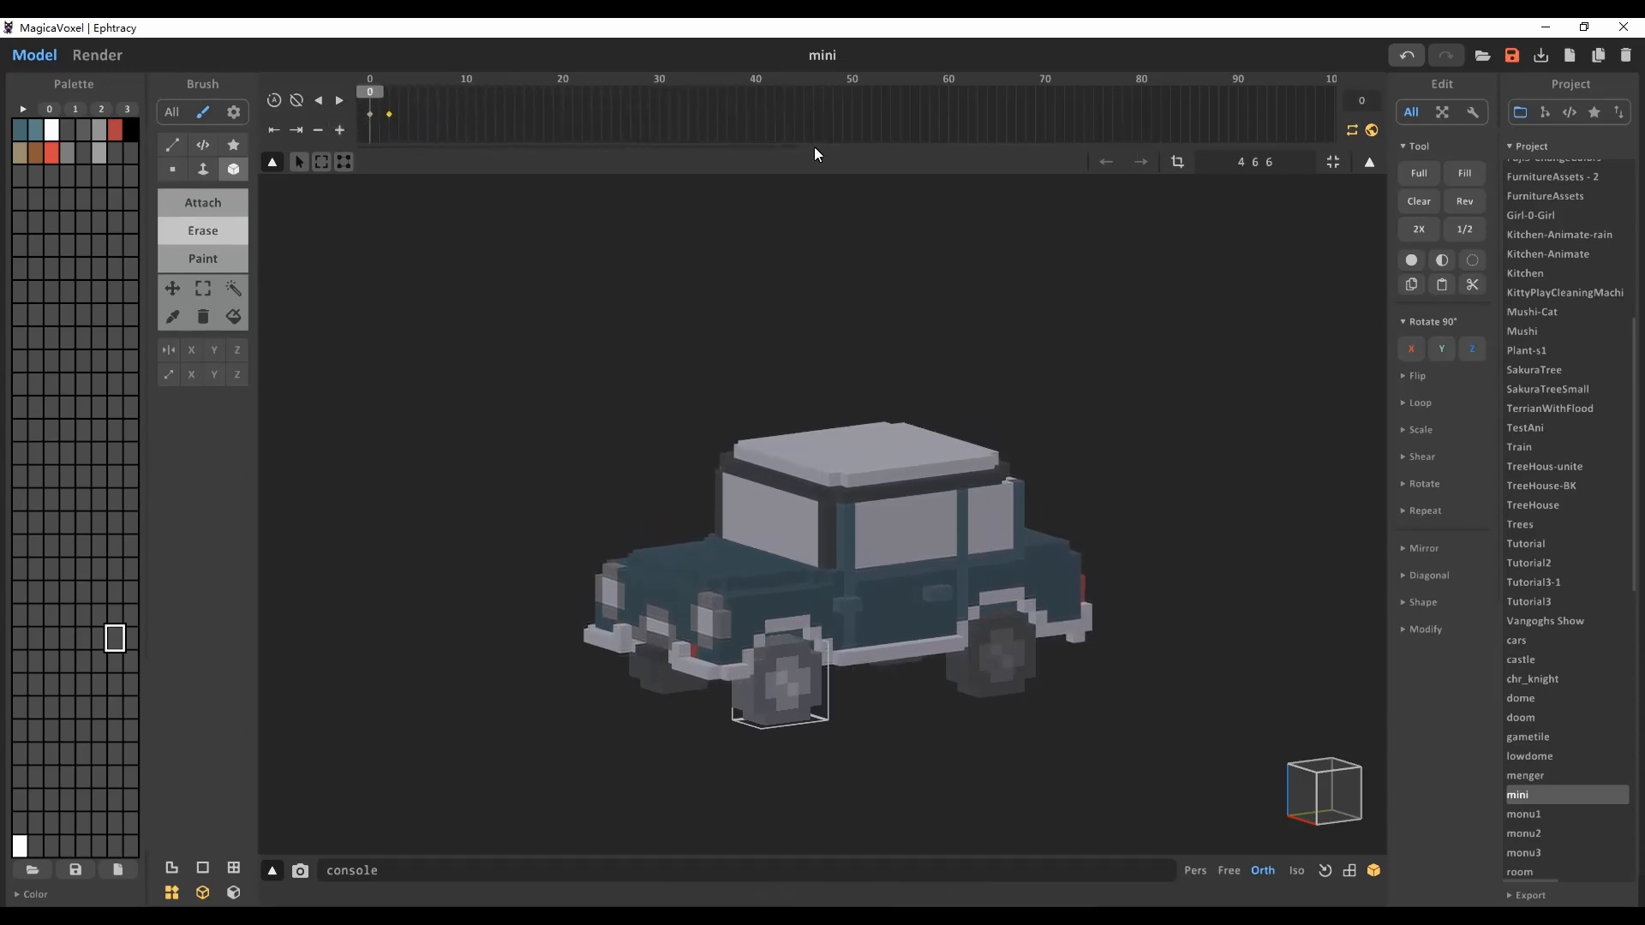
pyautogui.click(272, 161)
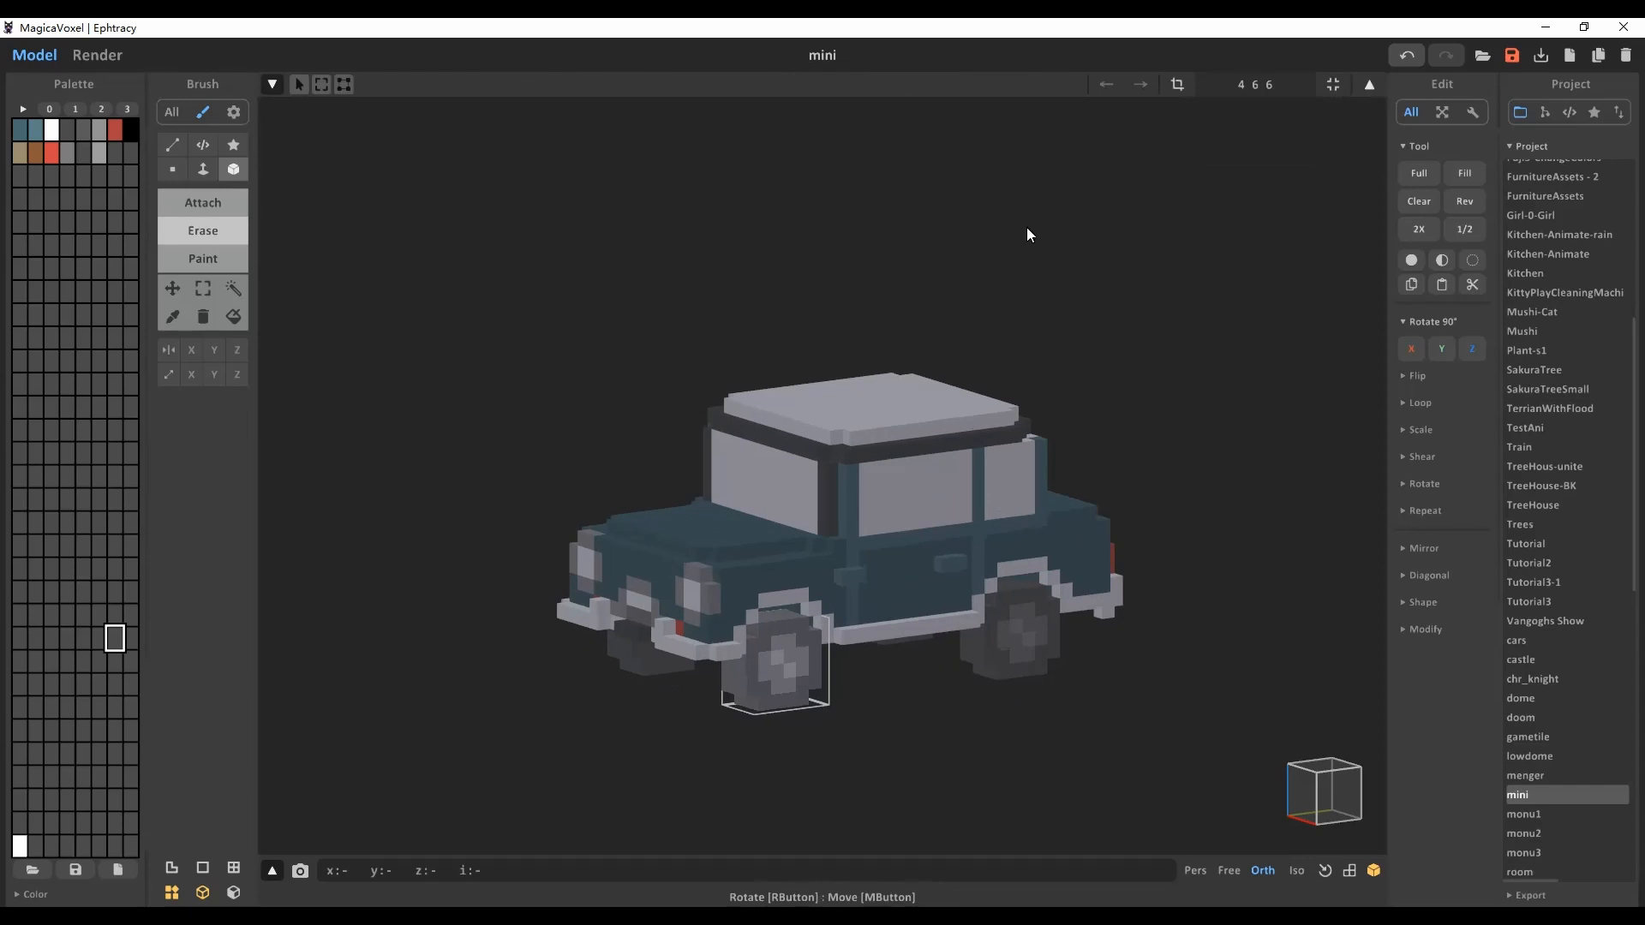
# Step: Return to the whole scene and group the car body together with all the wheels
pyautogui.click(1368, 85)
pyautogui.scroll(-3, 1218, 308)
pyautogui.moveTo(1215, 297); pyautogui.dragTo(487, 712)
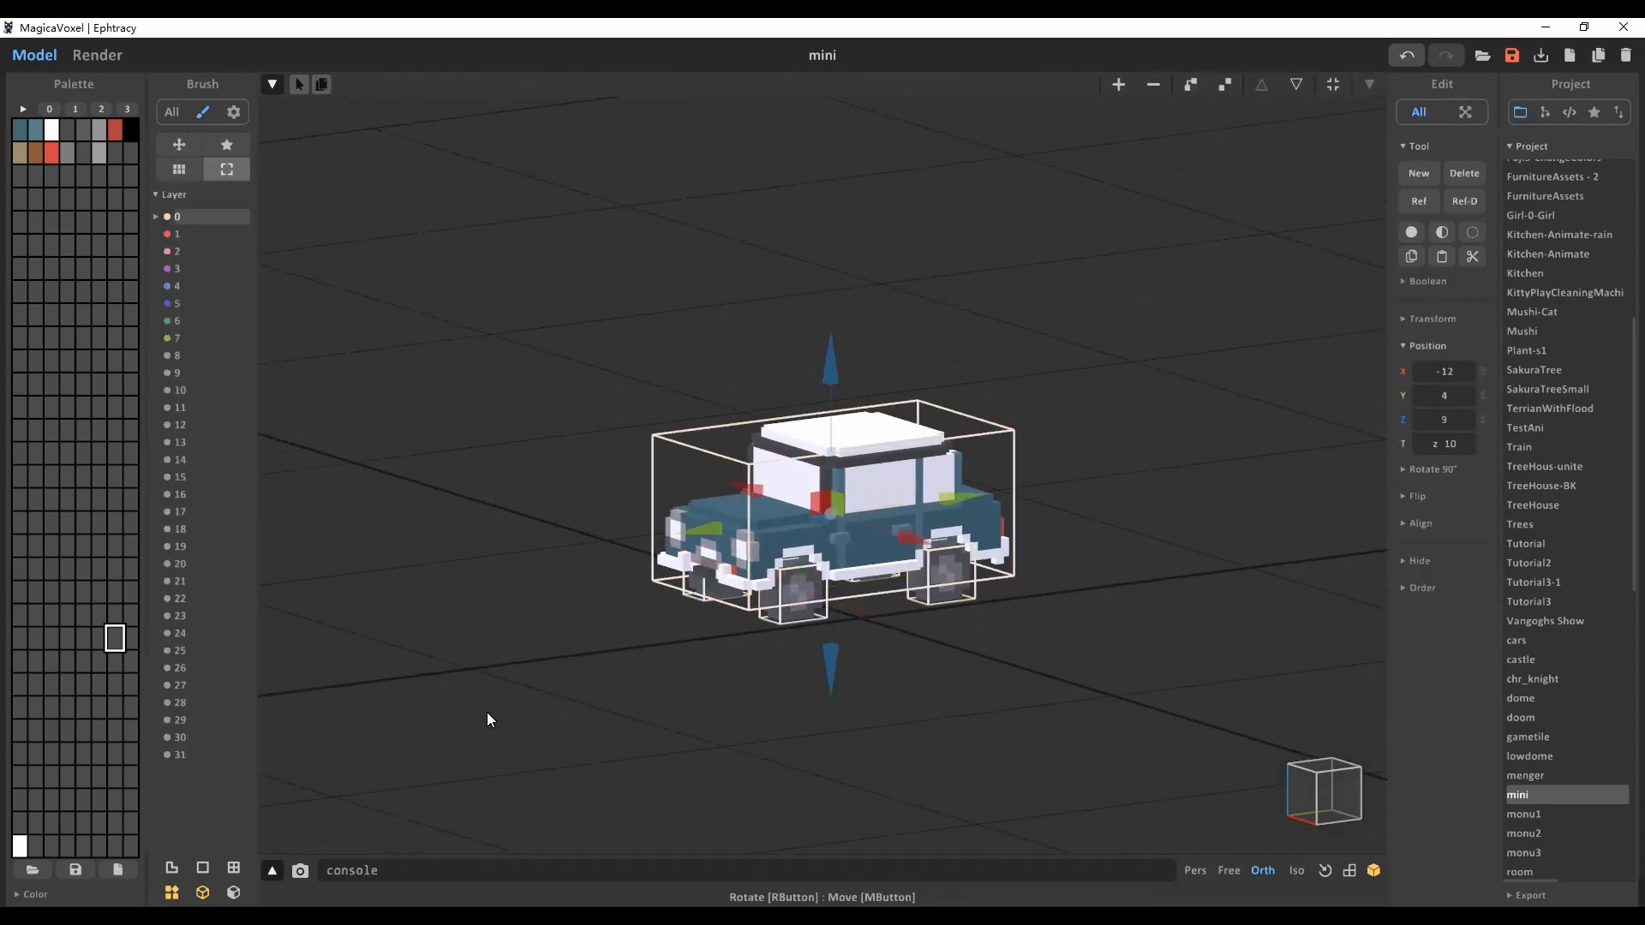
pyautogui.scroll(-3, 487, 712)
pyautogui.click(1190, 85)
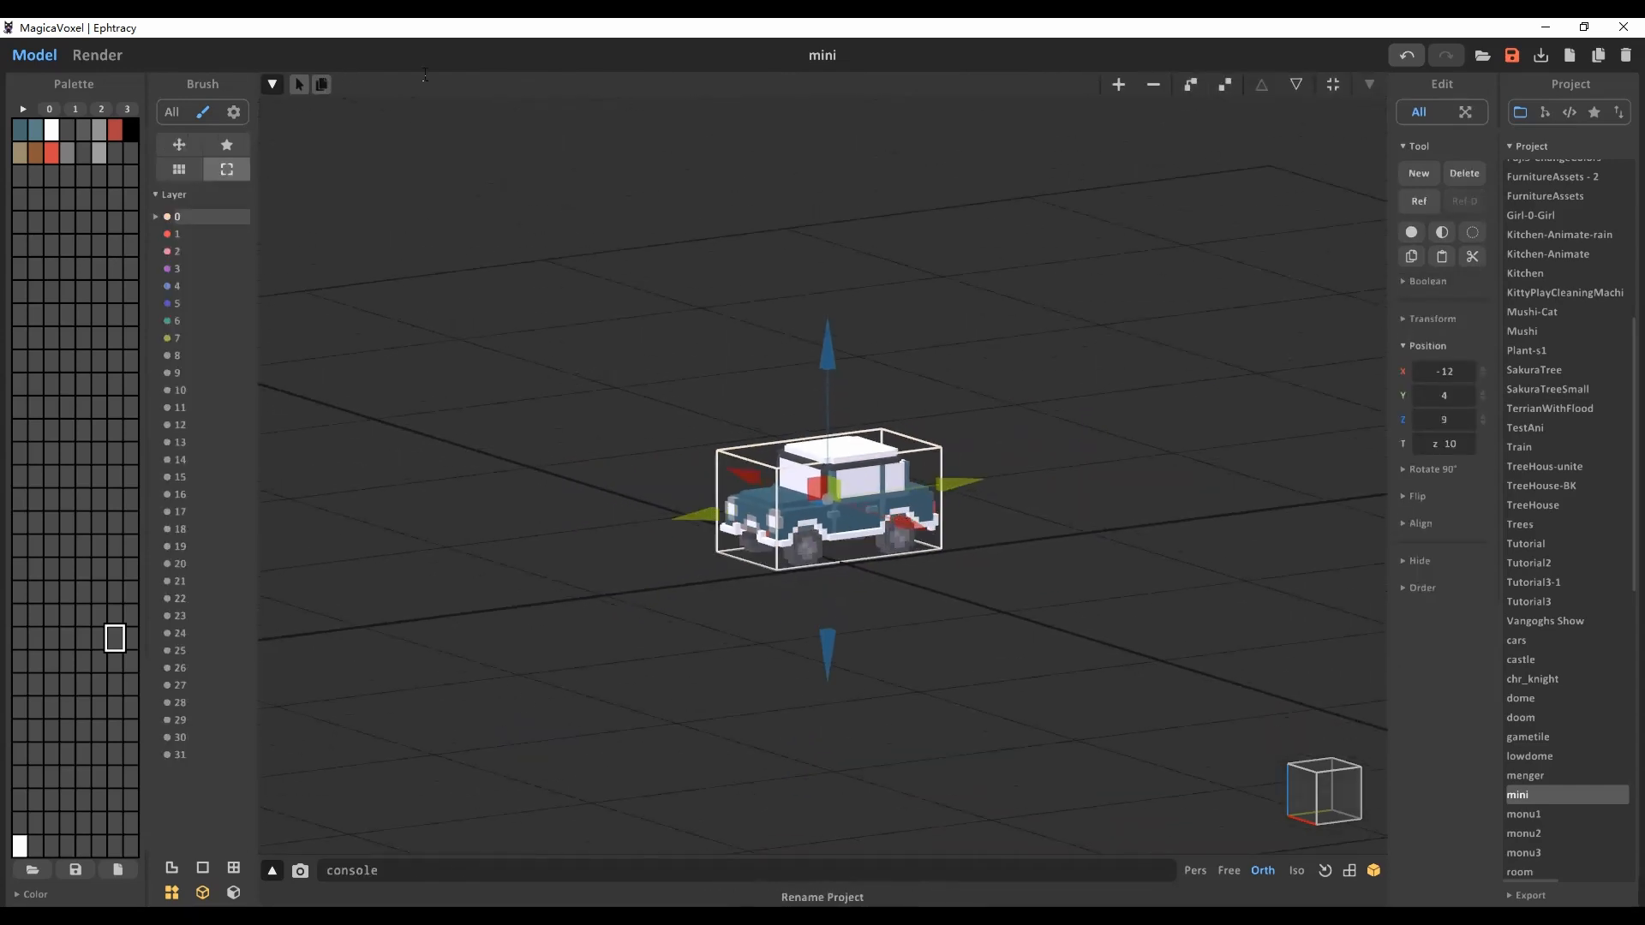
# Step: Show the animation timeline for the whole car group and add keyframes at frames 0 and 10
pyautogui.click(272, 84)
pyautogui.click(337, 130)
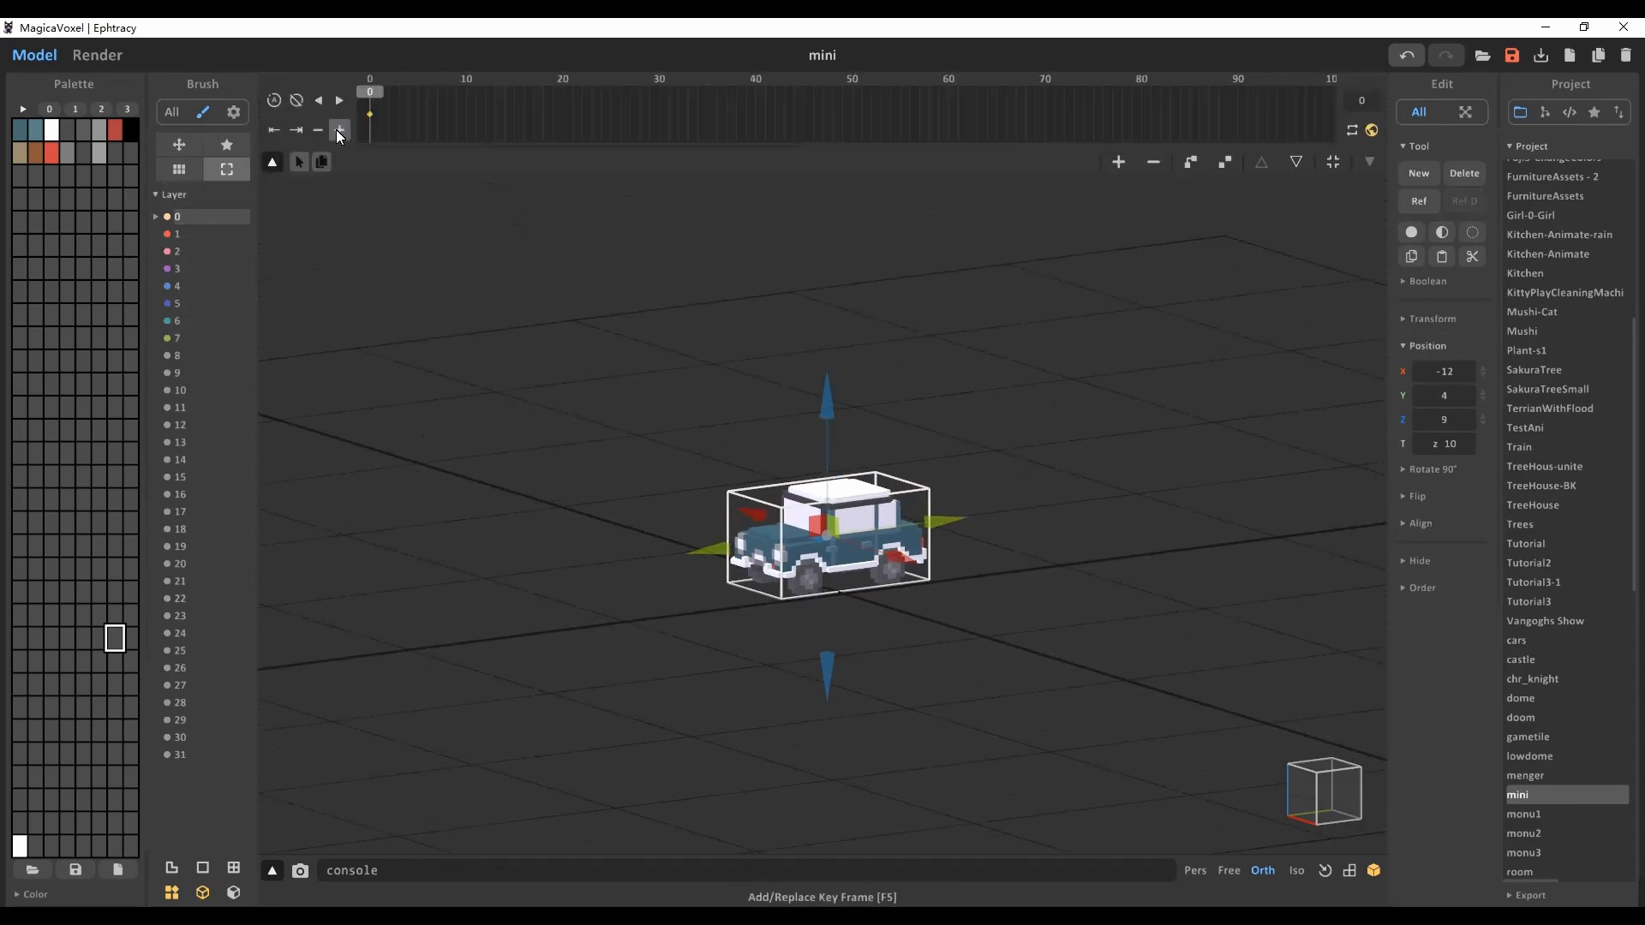
pyautogui.moveTo(443, 94); pyautogui.dragTo(475, 103)
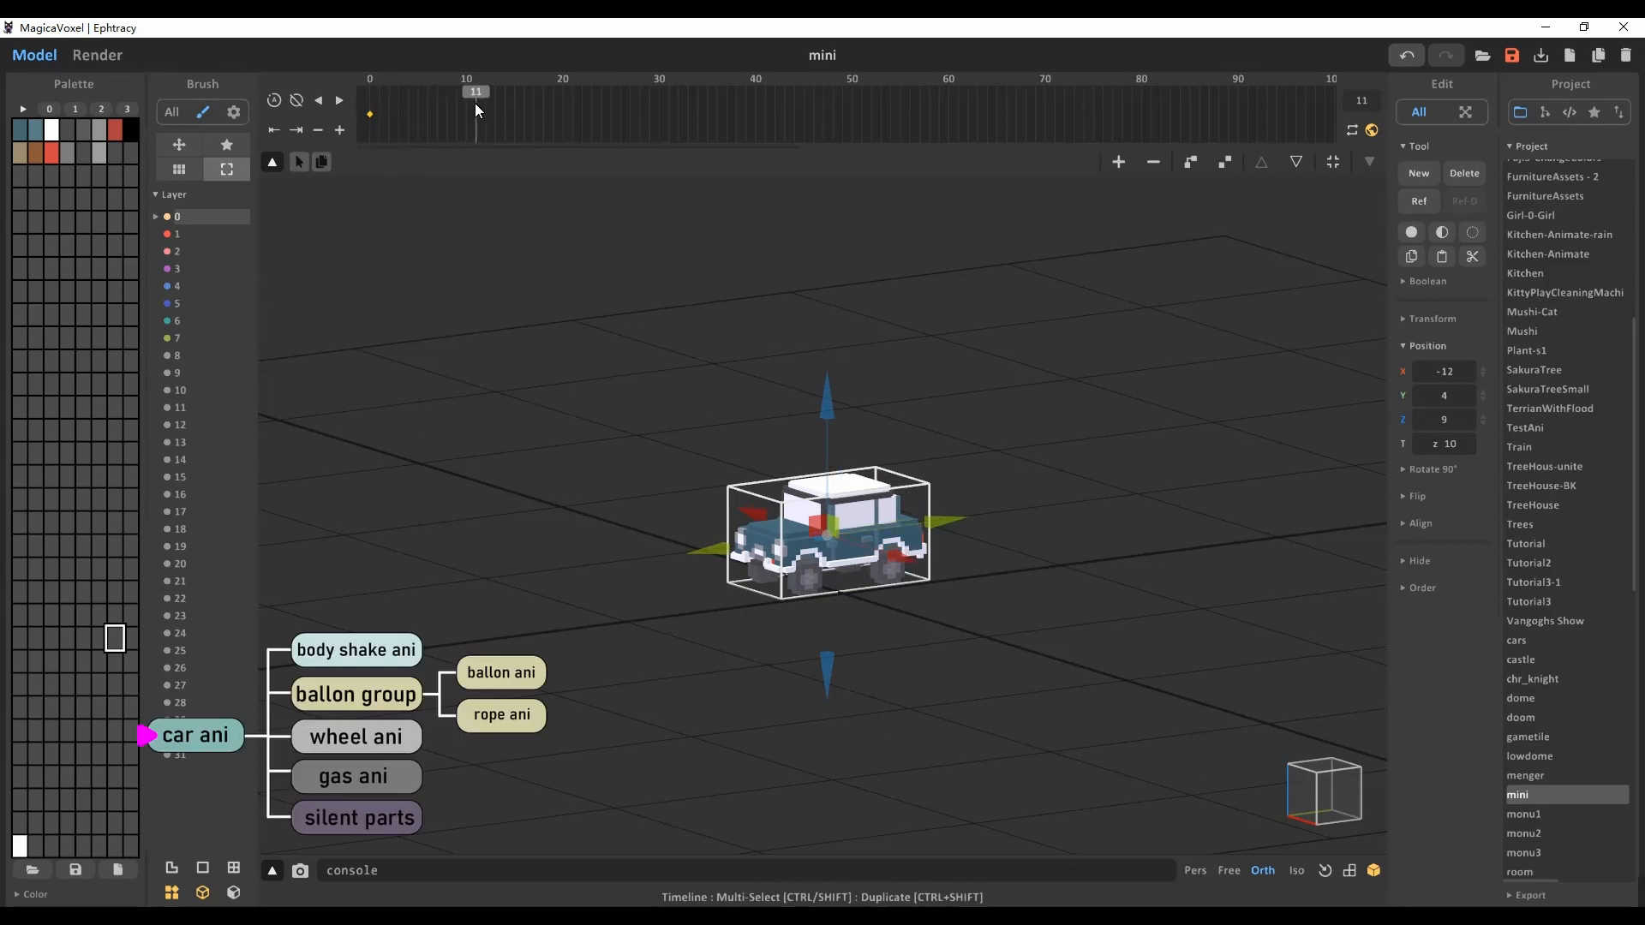
pyautogui.click(340, 129)
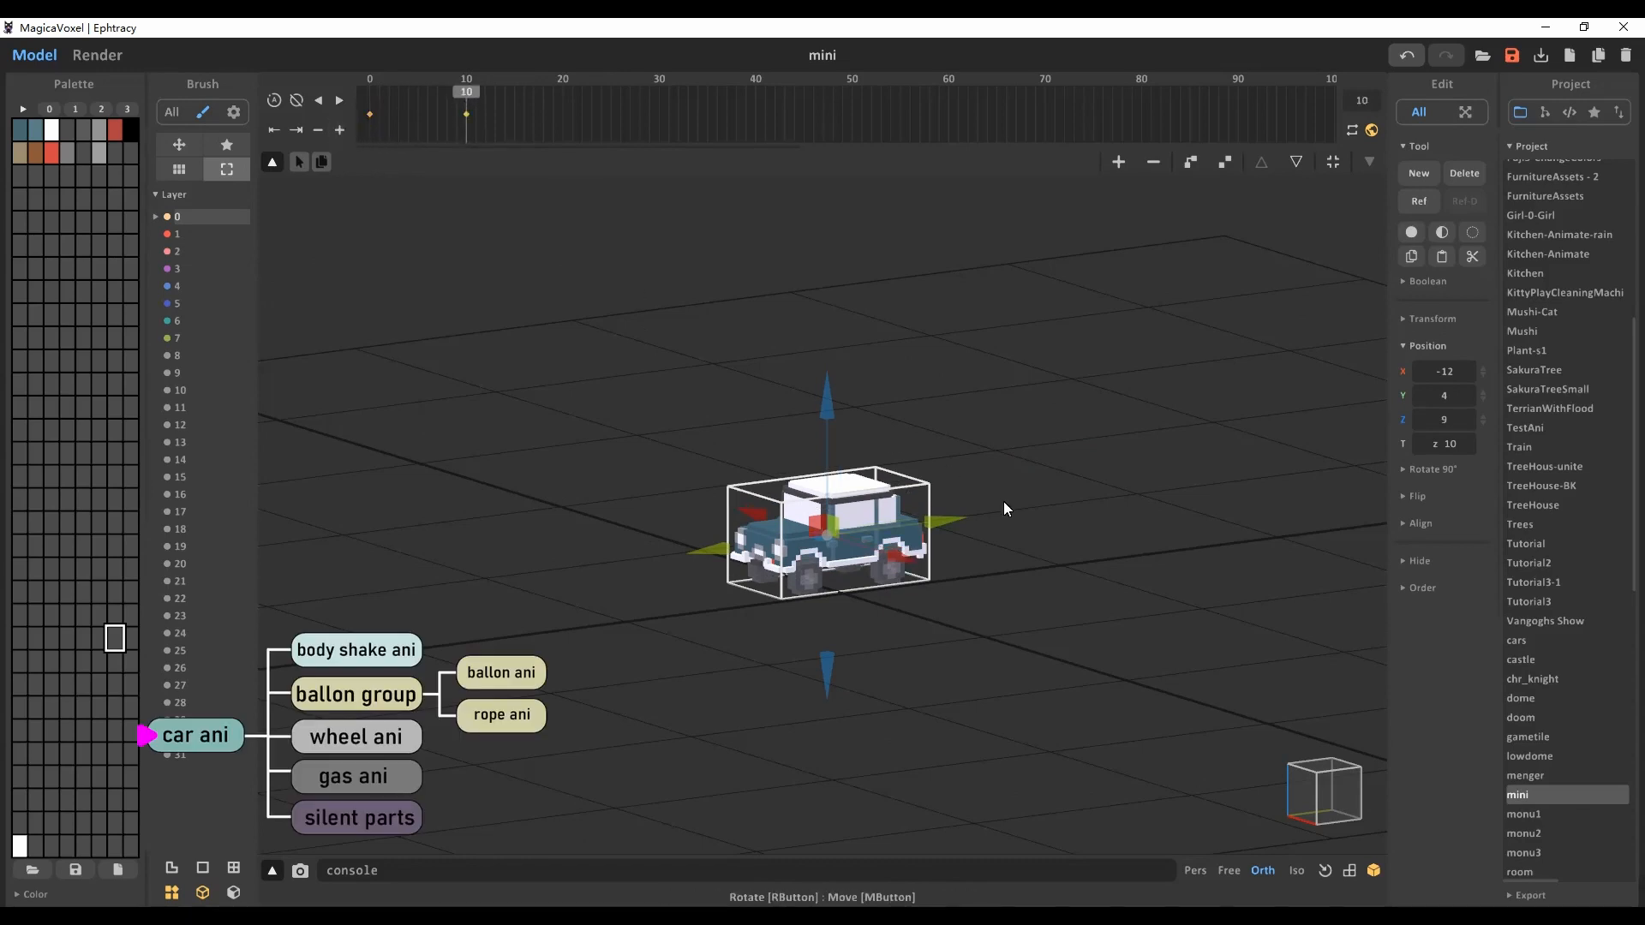
# Step: Move the car group to Y 83 at frame 0 and to Y -92 at frame 10
pyautogui.click(371, 94)
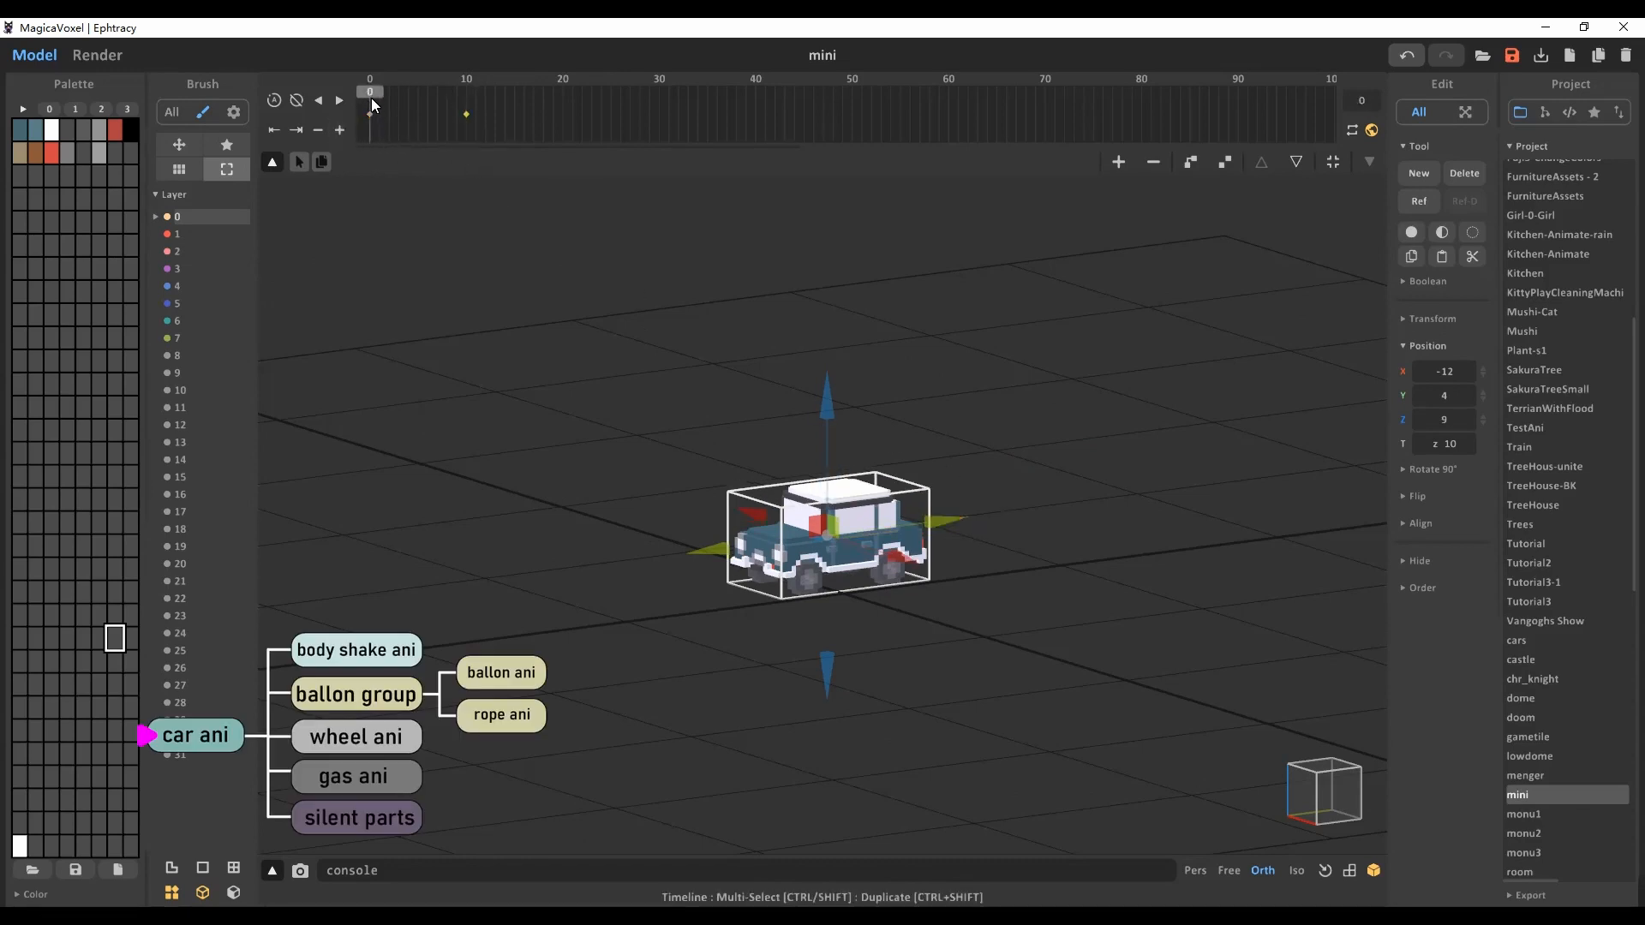
pyautogui.moveTo(957, 518); pyautogui.dragTo(1307, 490)
pyautogui.click(368, 116)
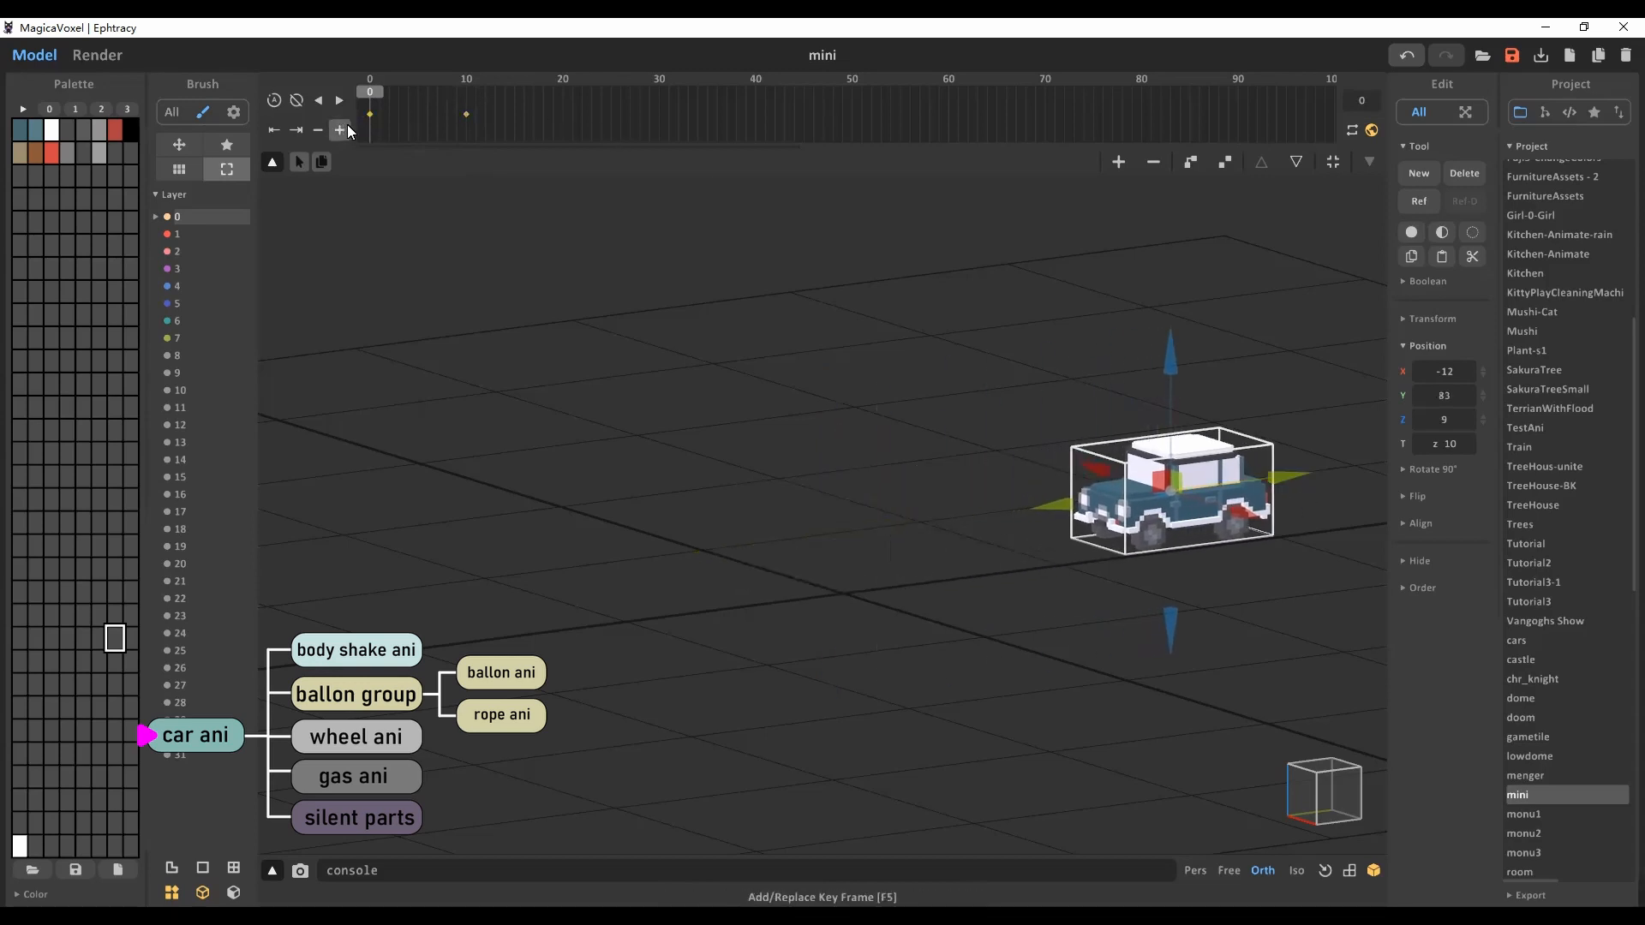
pyautogui.click(470, 95)
pyautogui.moveTo(946, 519); pyautogui.dragTo(527, 567)
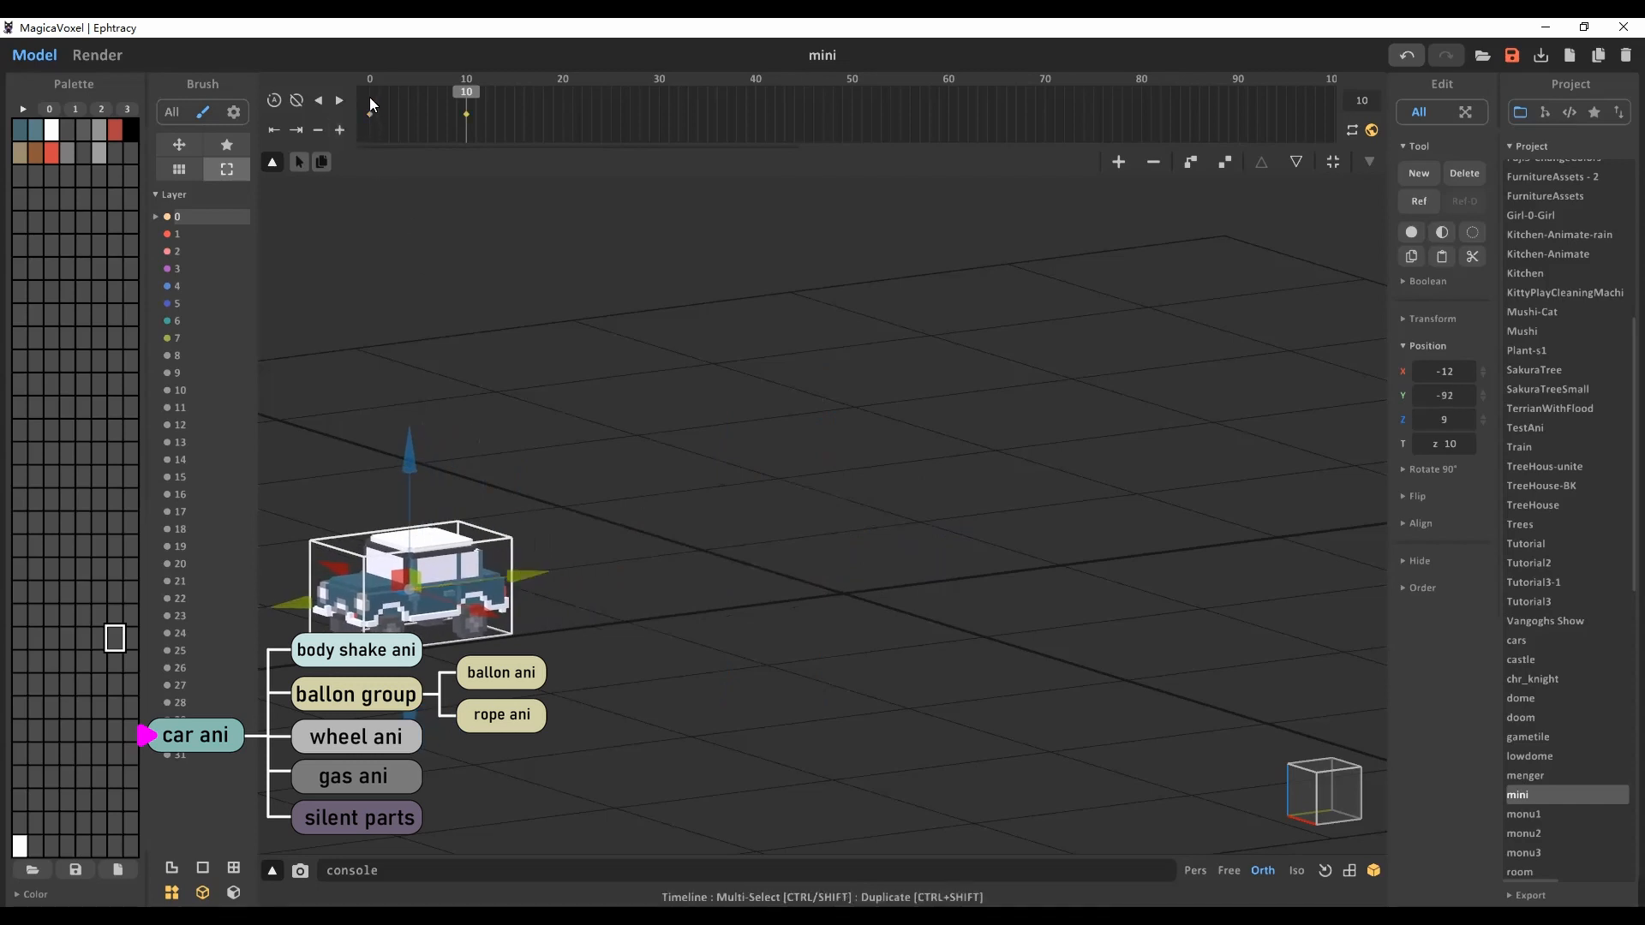
# Step: Turn on animation looping and preview the car's movement in the model view and in the render view
pyautogui.click(1350, 129)
pyautogui.moveTo(370, 93)
pyautogui.mouseDown()
pyautogui.moveTo(469, 104)
pyautogui.moveTo(345, 96)
pyautogui.mouseUp()
pyautogui.click(97, 55)
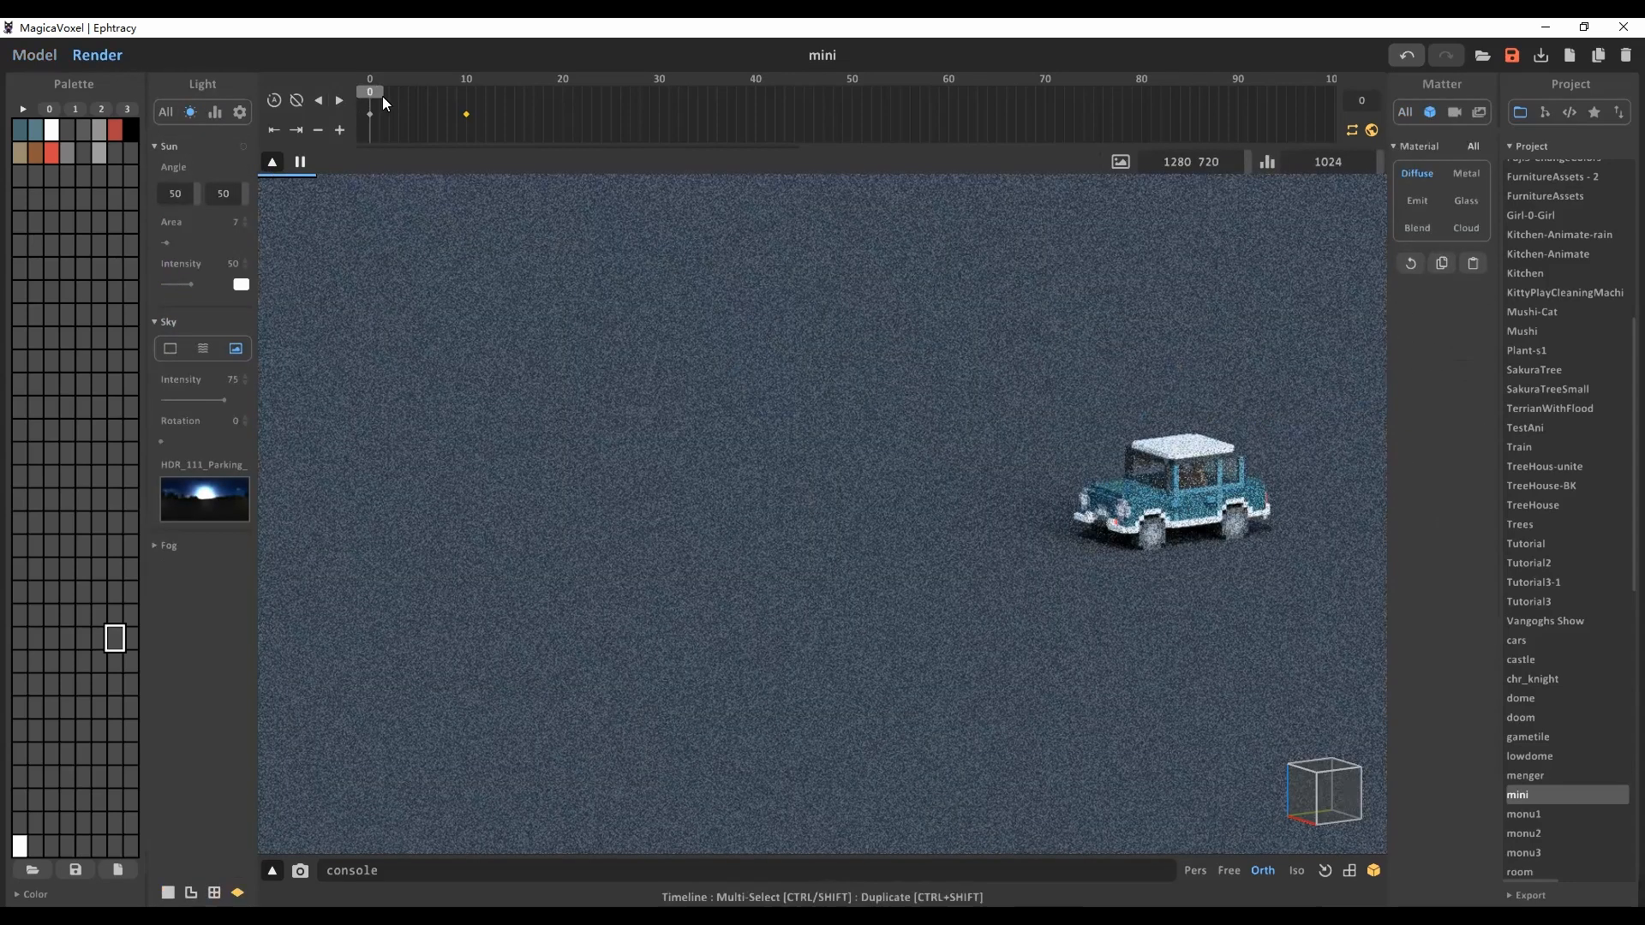
pyautogui.moveTo(372, 92)
pyautogui.mouseDown()
pyautogui.moveTo(471, 104)
pyautogui.moveTo(372, 95)
pyautogui.mouseUp()
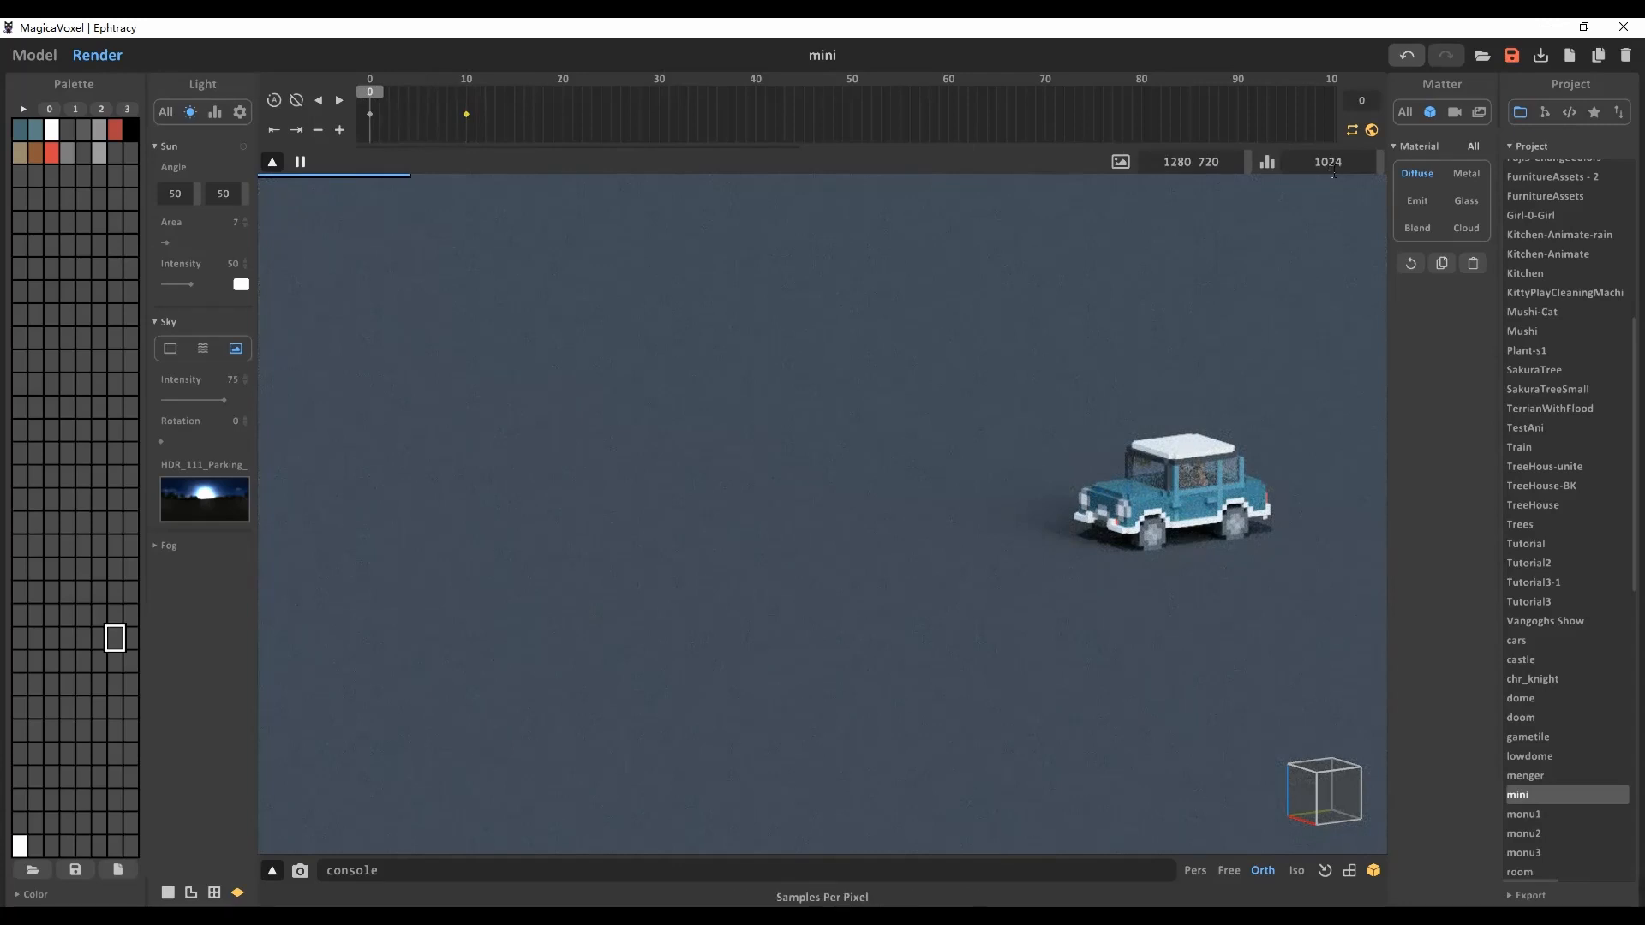
# Step: Set the render to 100 samples per pixel and preview the animation at that quality
pyautogui.click(1339, 161)
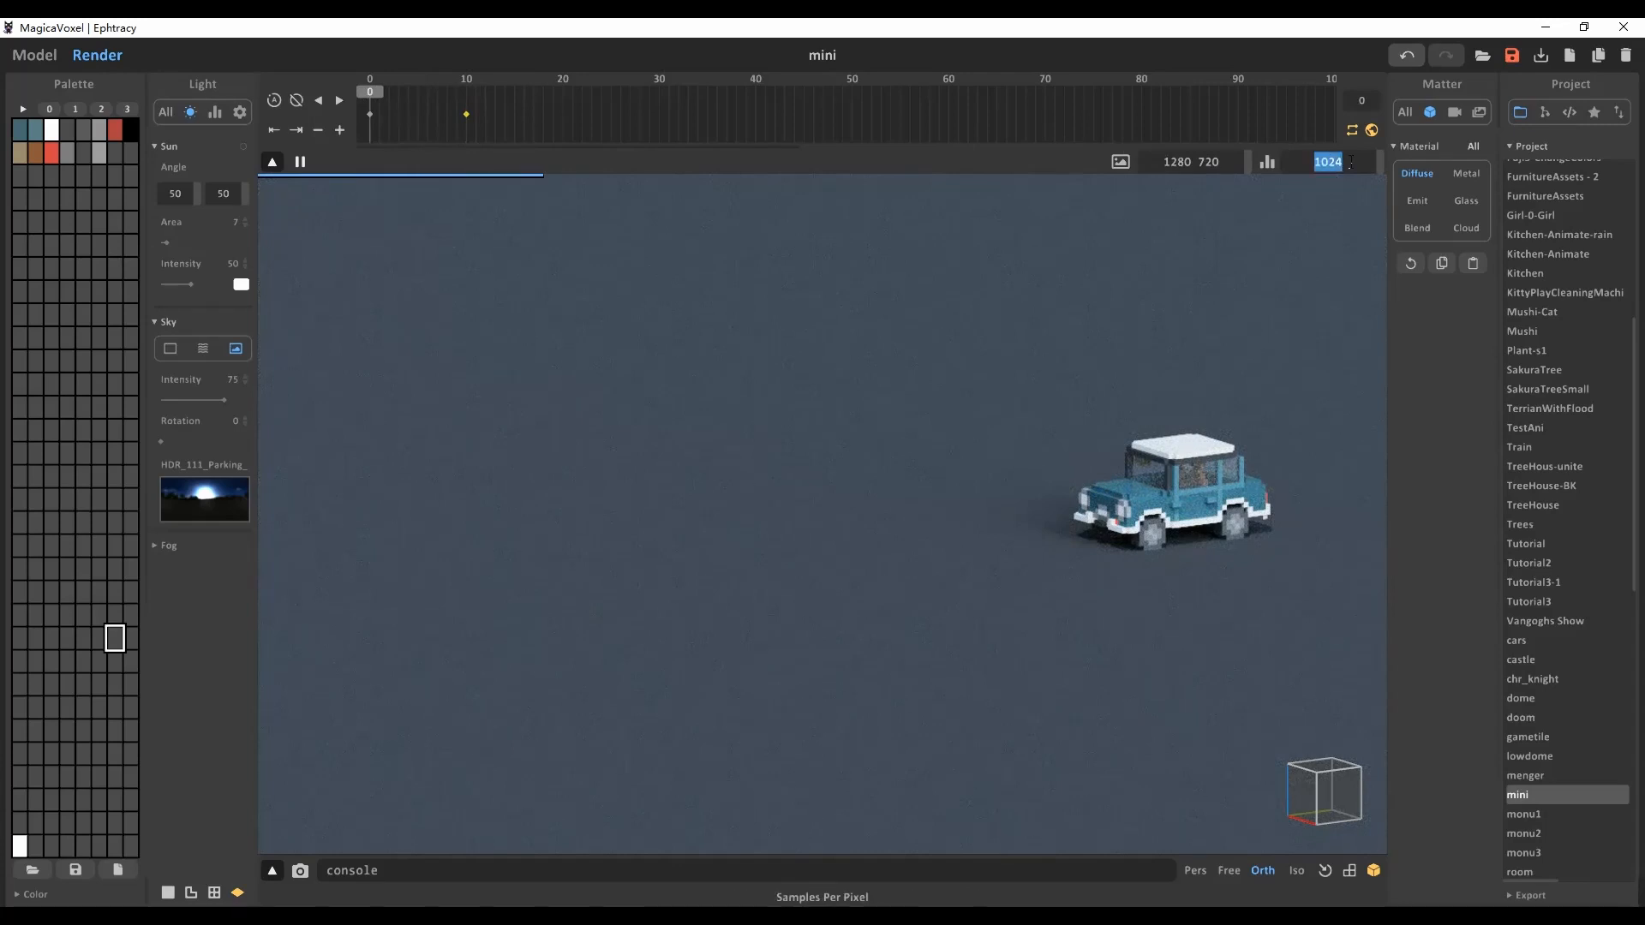
pyautogui.write('200')
pyautogui.press('Return')
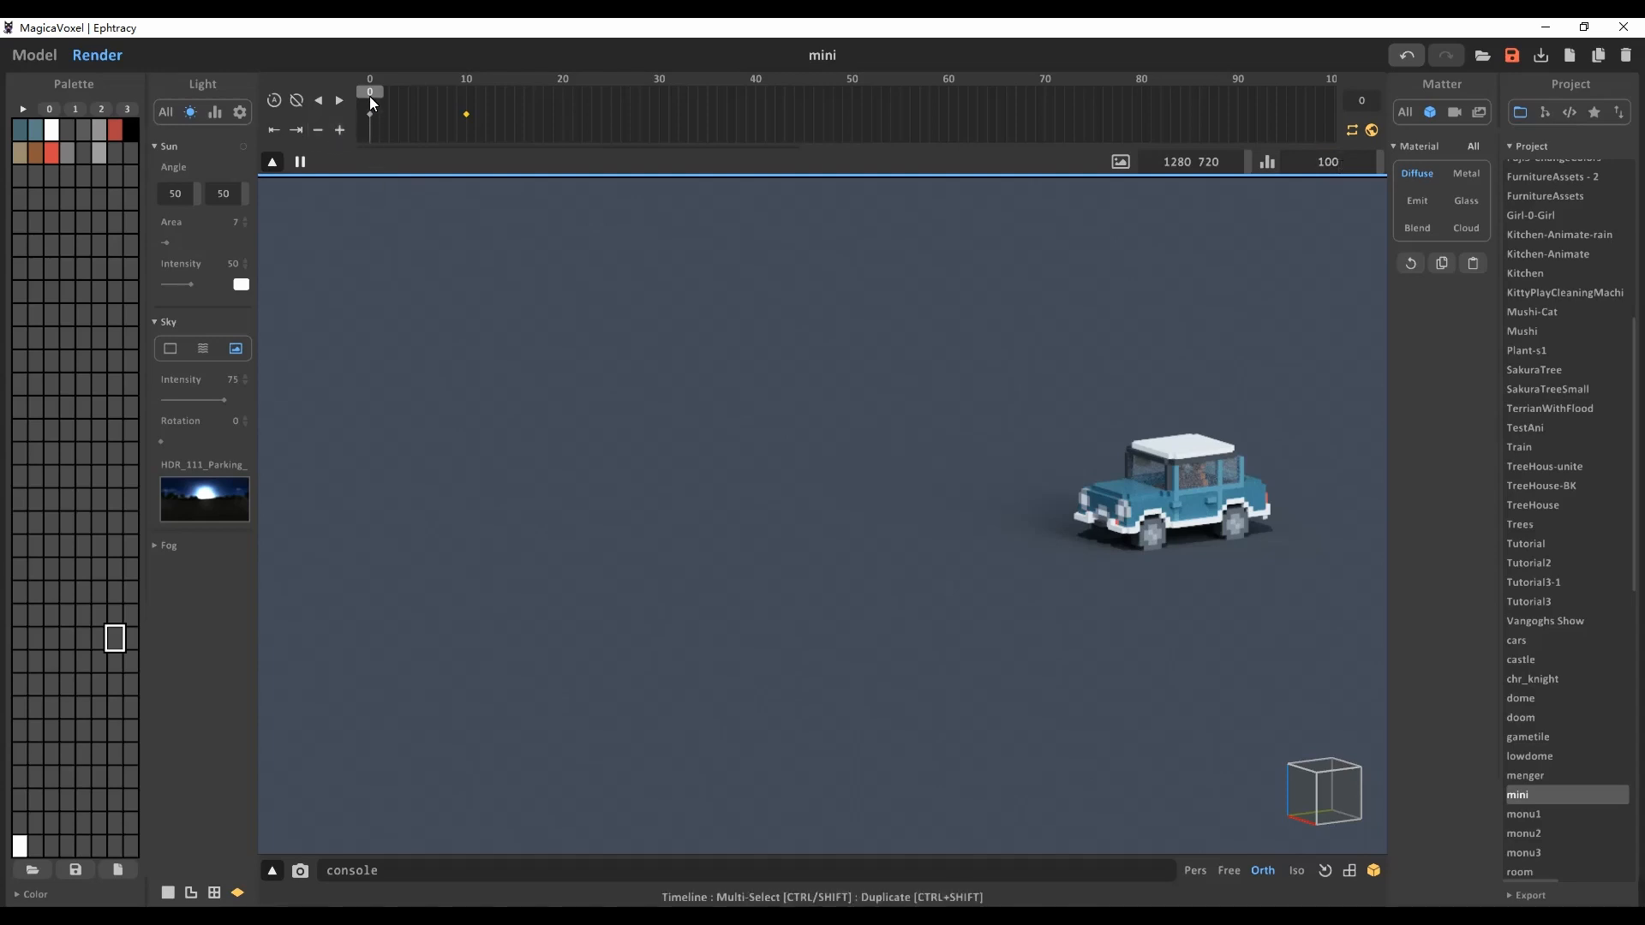
pyautogui.moveTo(368, 96)
pyautogui.mouseDown()
pyautogui.moveTo(444, 101)
pyautogui.moveTo(339, 94)
pyautogui.moveTo(471, 113)
pyautogui.moveTo(373, 101)
pyautogui.mouseUp()
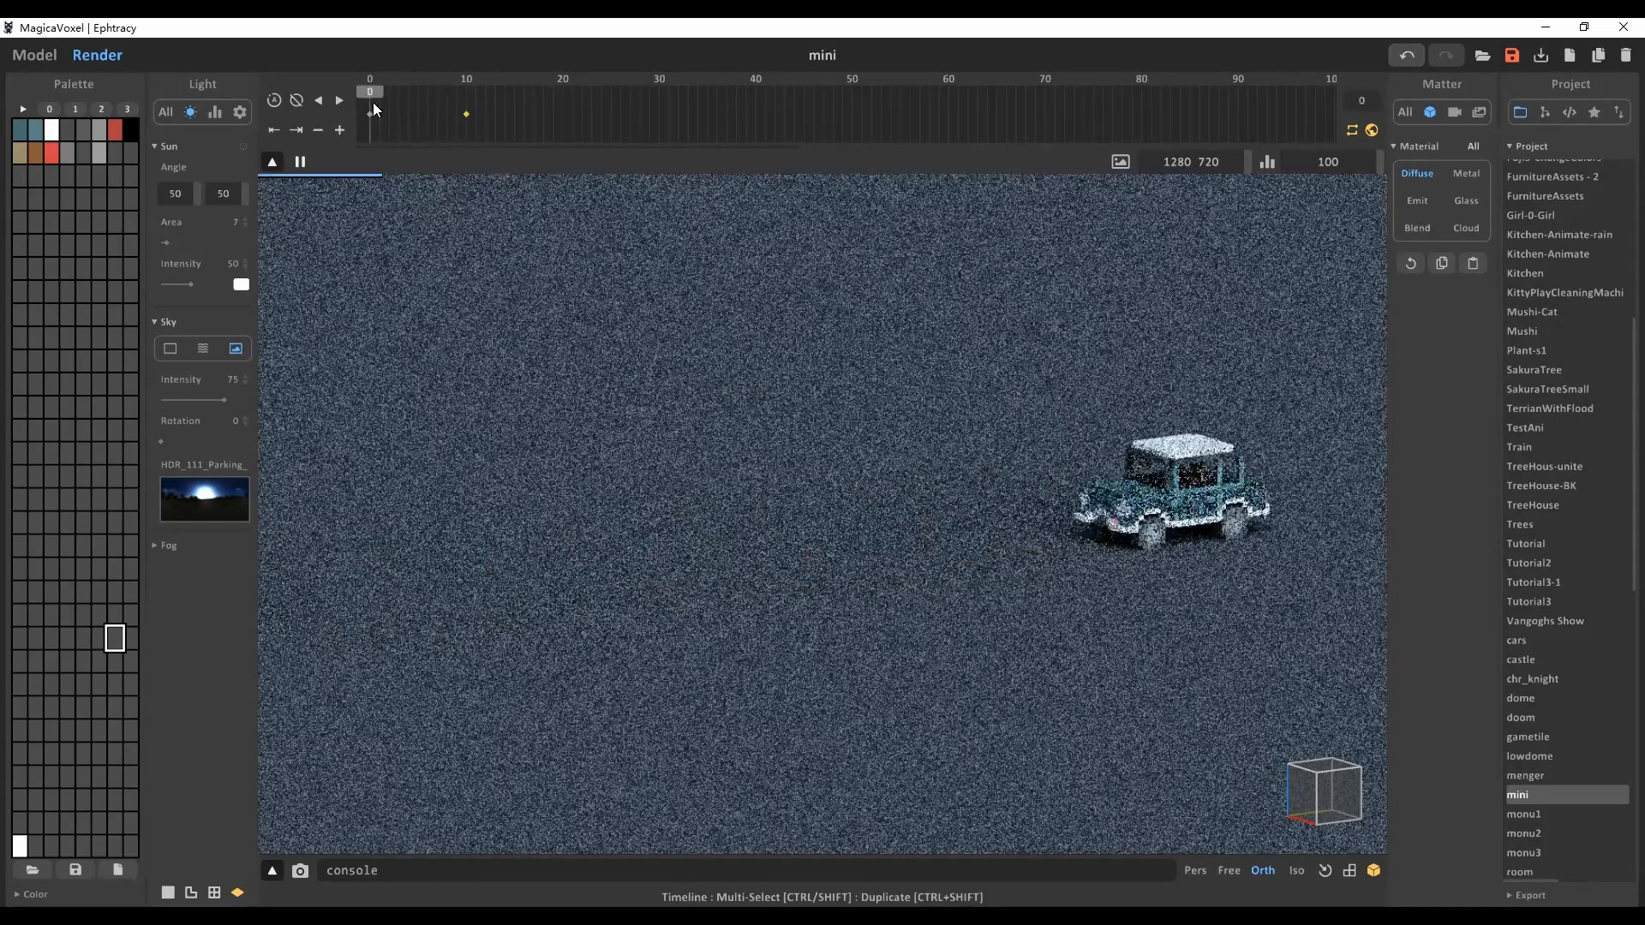
# Step: Set the image output to Anim for frames 0 to 10 and render the sequence under the name 0726
pyautogui.click(1455, 112)
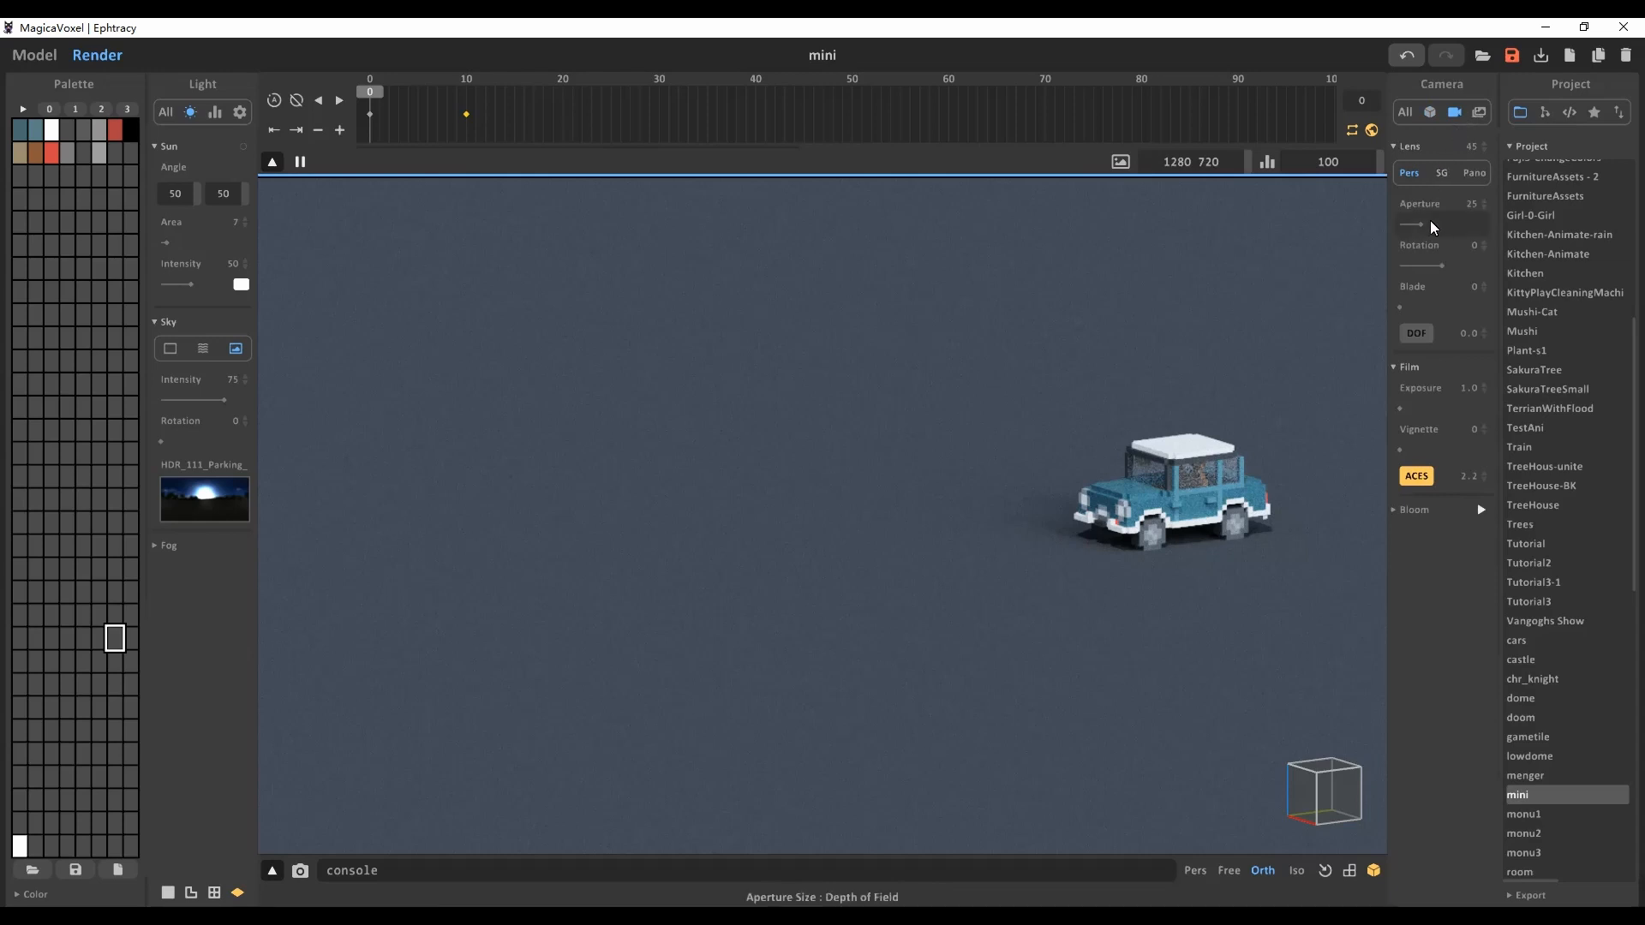
pyautogui.click(1478, 114)
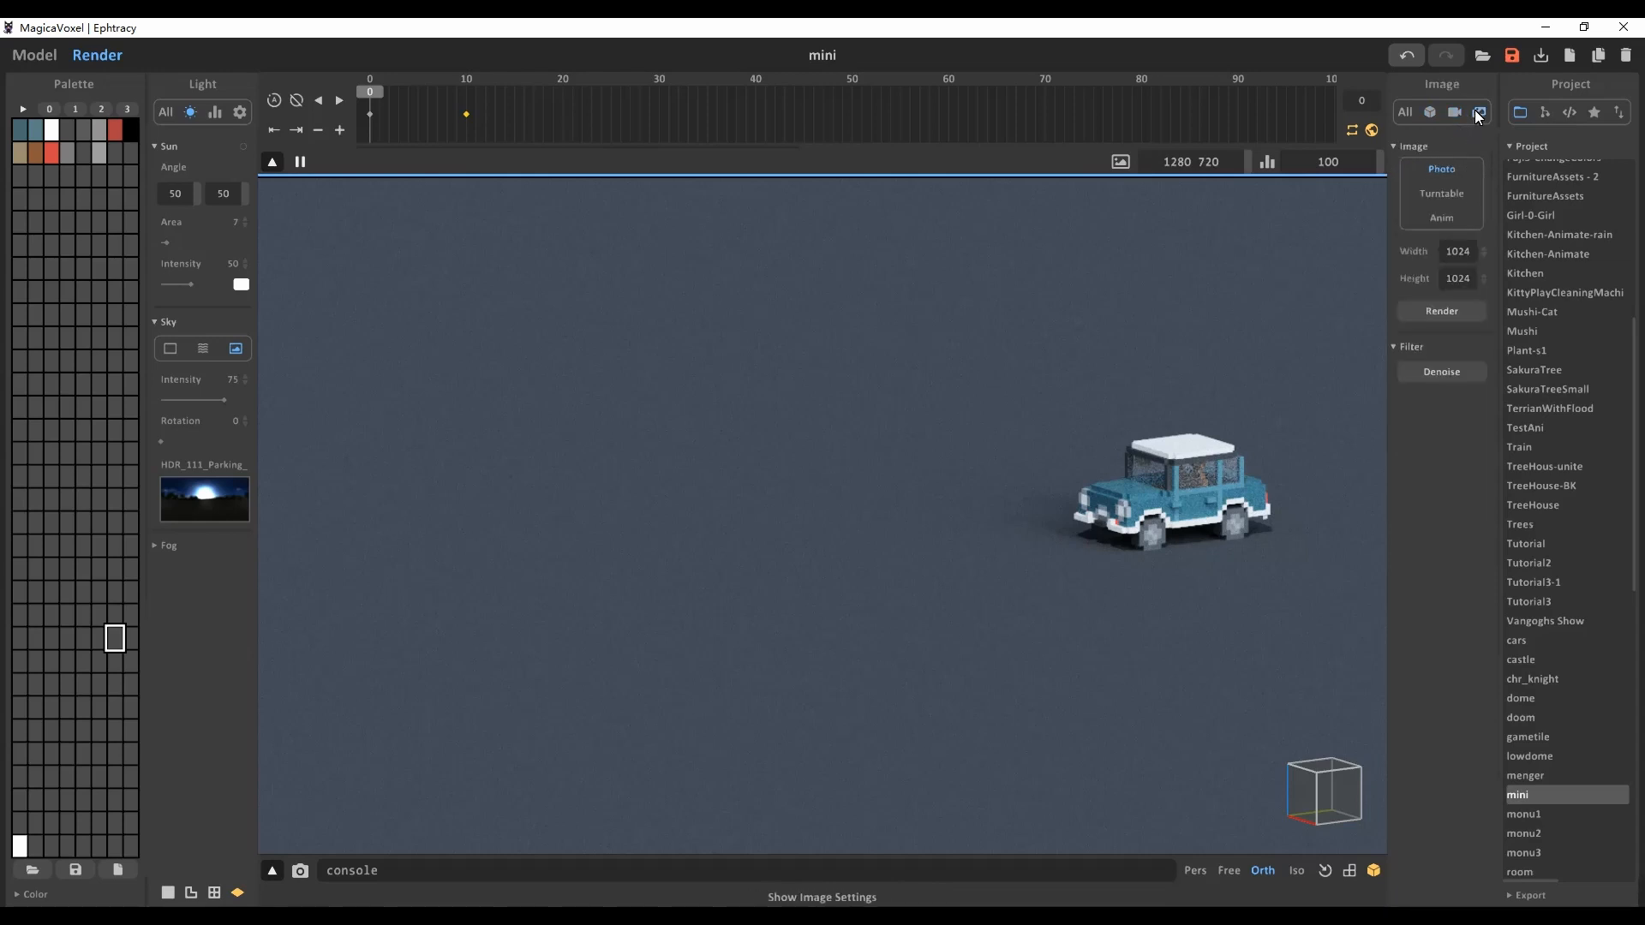
pyautogui.click(1450, 221)
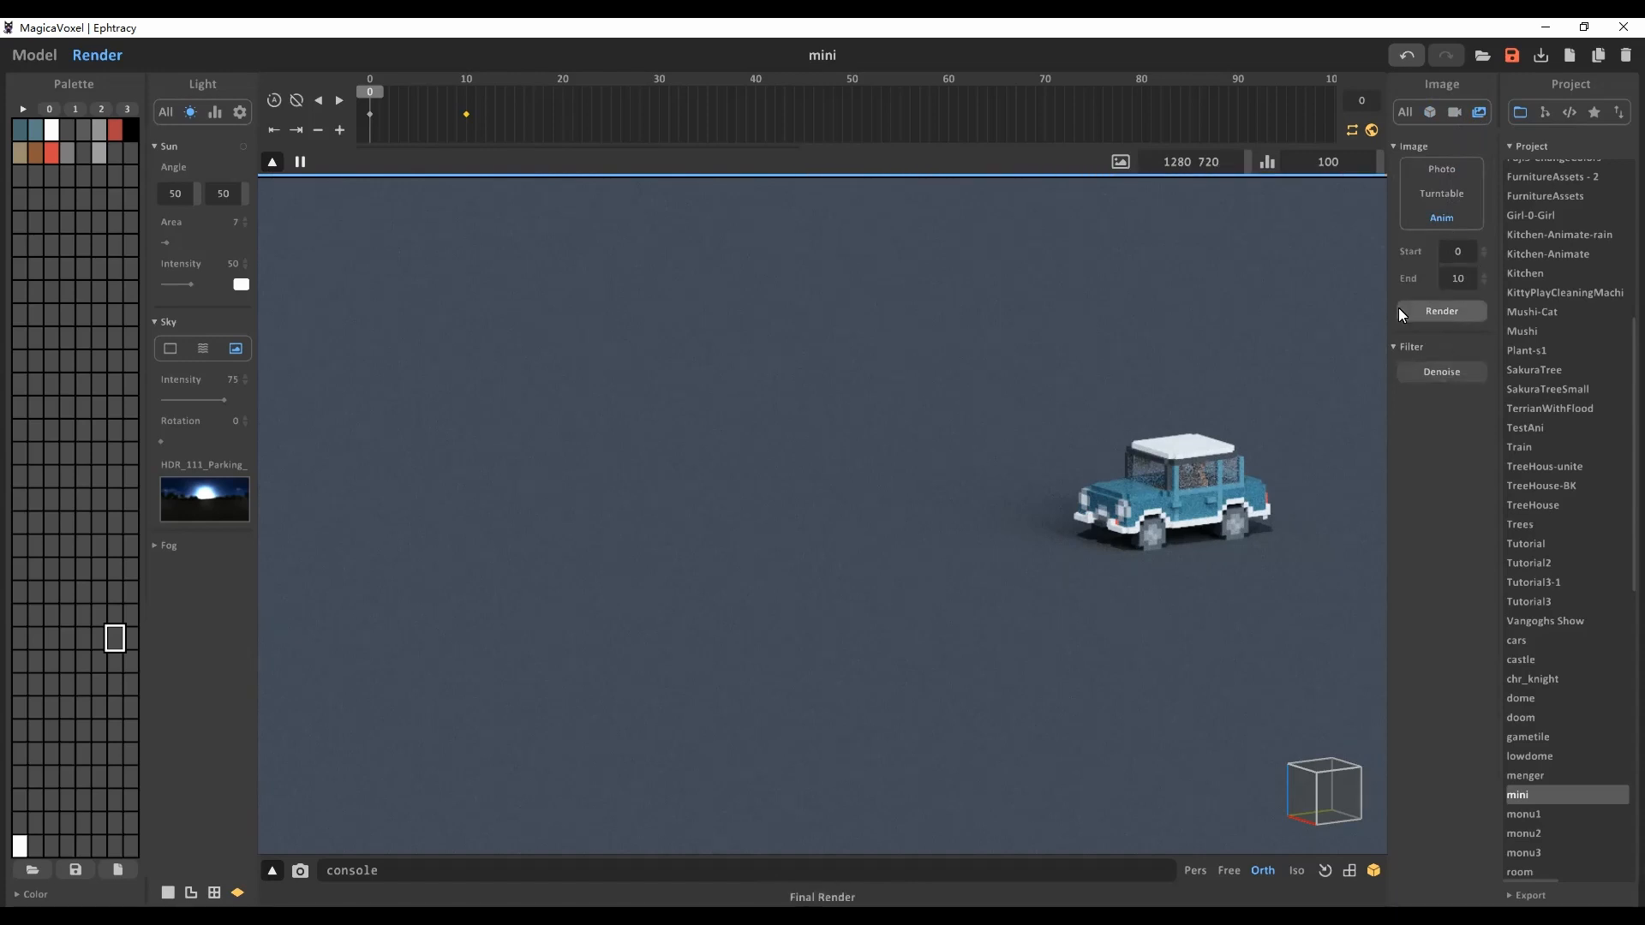
pyautogui.click(470, 95)
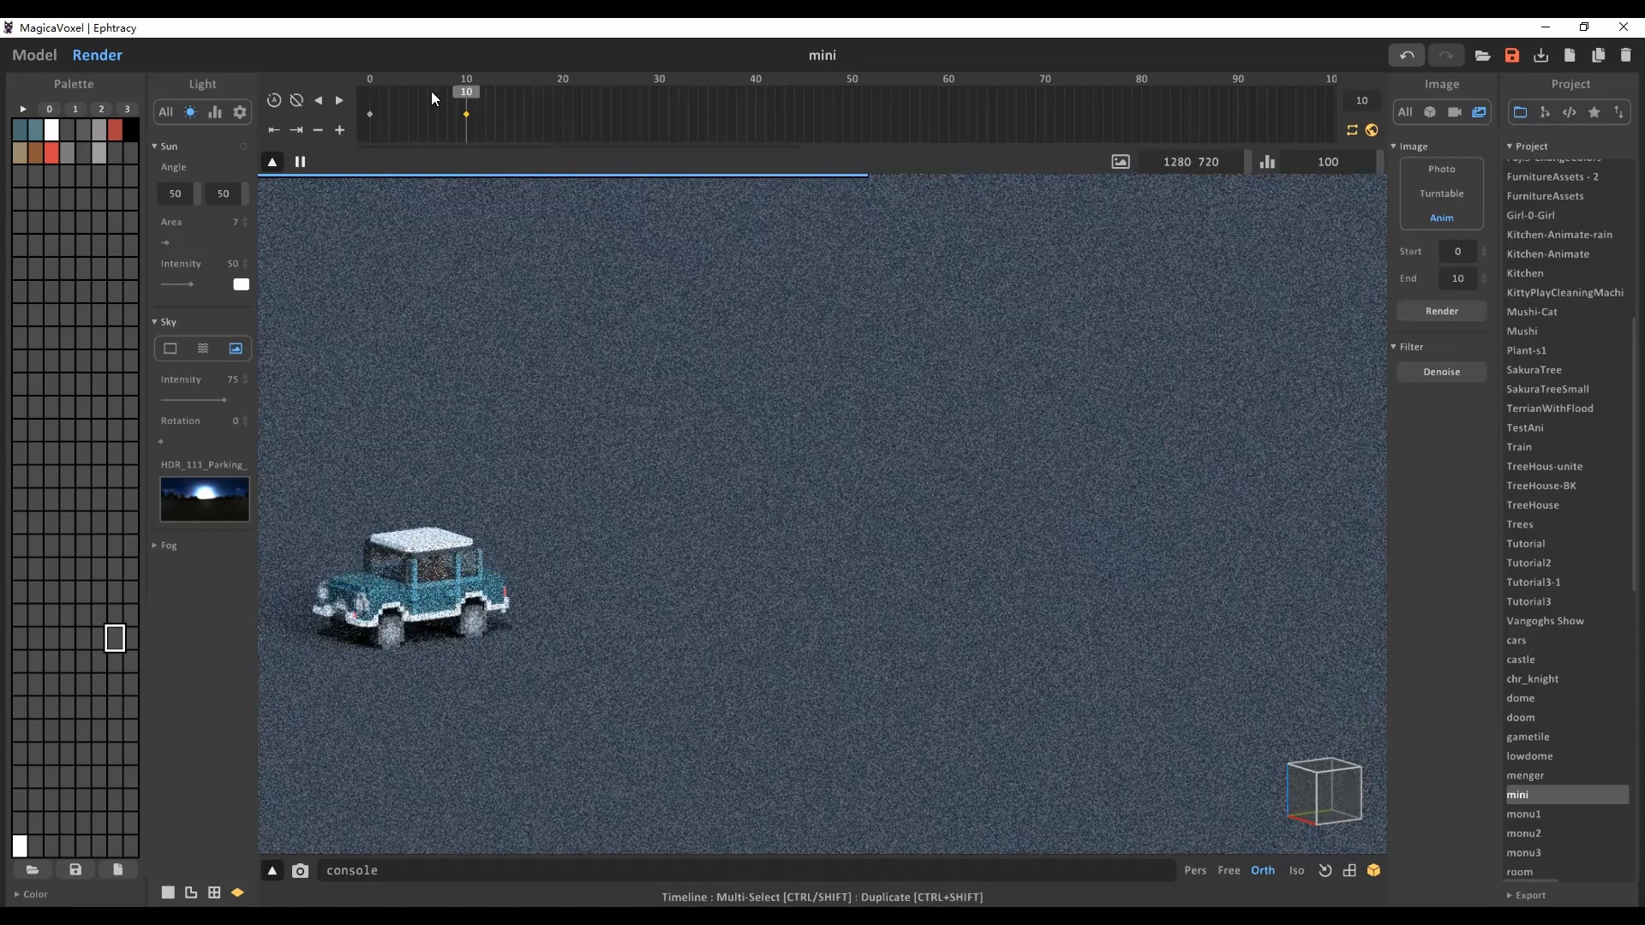
pyautogui.click(371, 94)
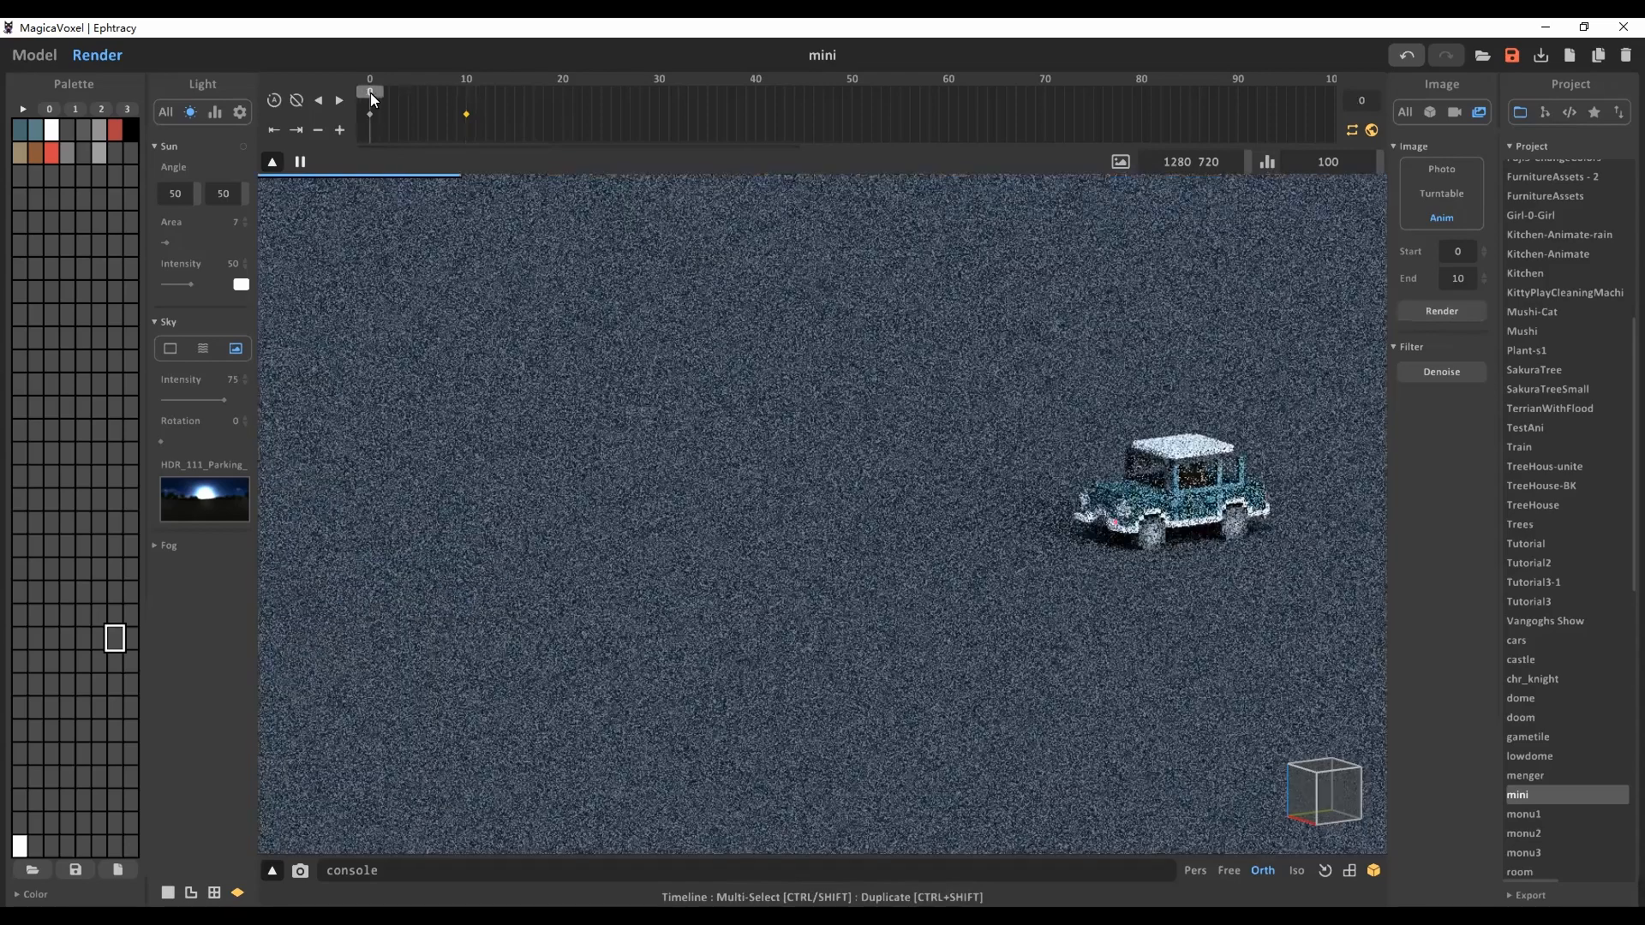
pyautogui.click(1444, 311)
pyautogui.press('Return')
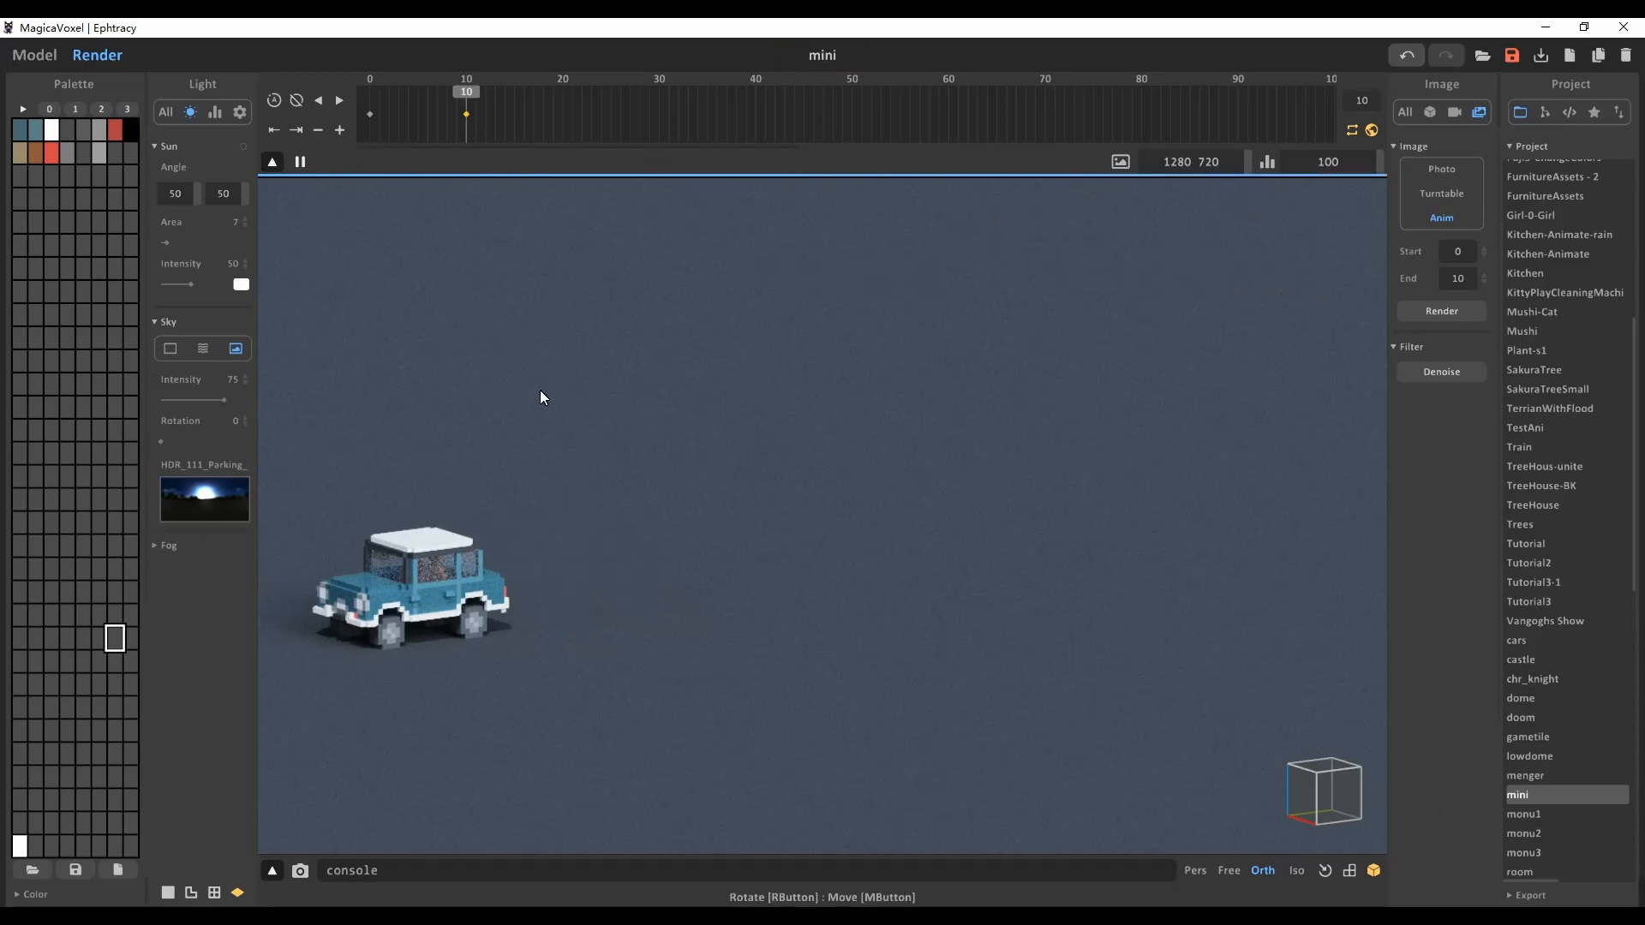
# Step: Switch to DaVinci Resolve and import 0726 (0000).png through 0726 (0010).png from the test4 export folder into the media pool
pyautogui.rightClick(738, 915)
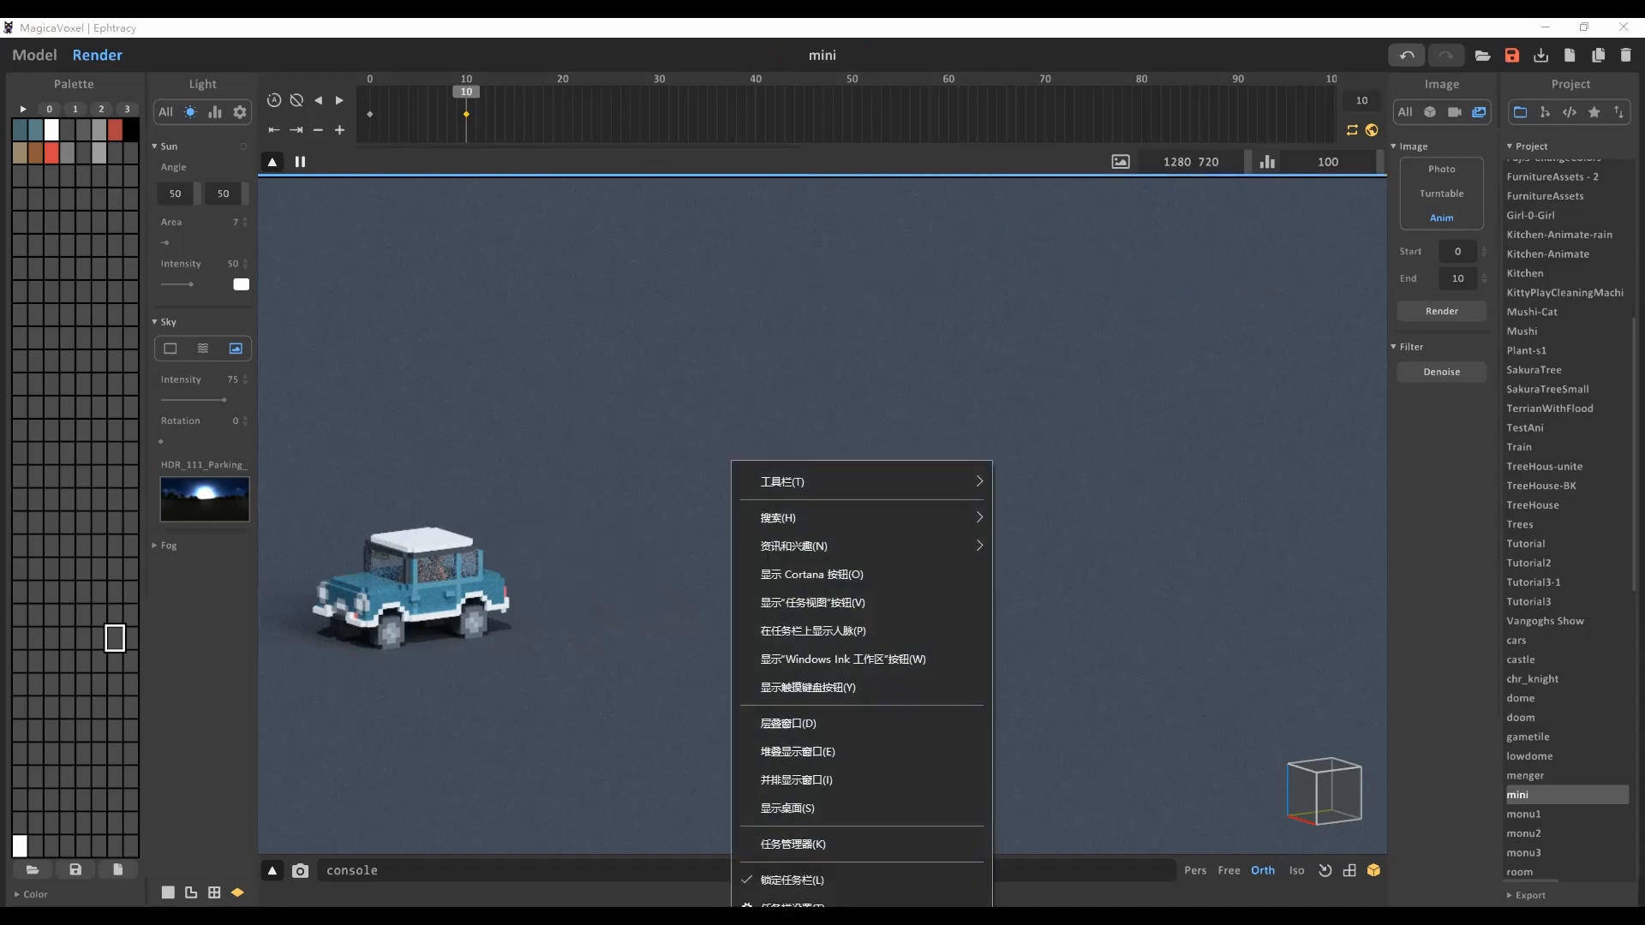
pyautogui.click(776, 803)
pyautogui.doubleClick(227, 161)
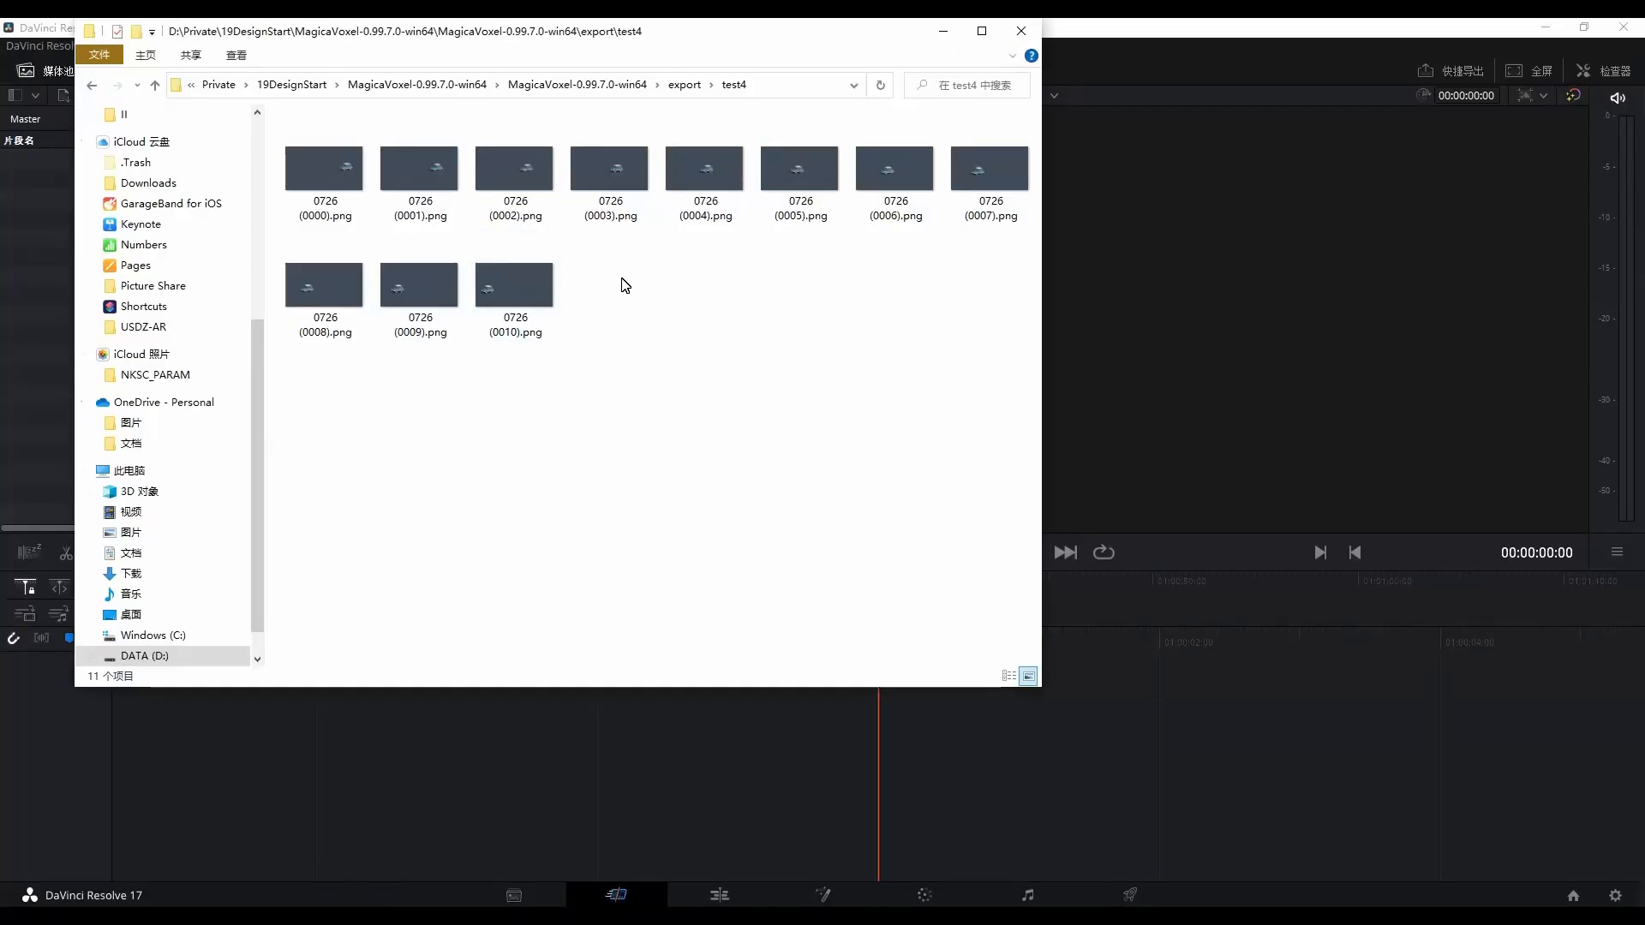
pyautogui.click(328, 174)
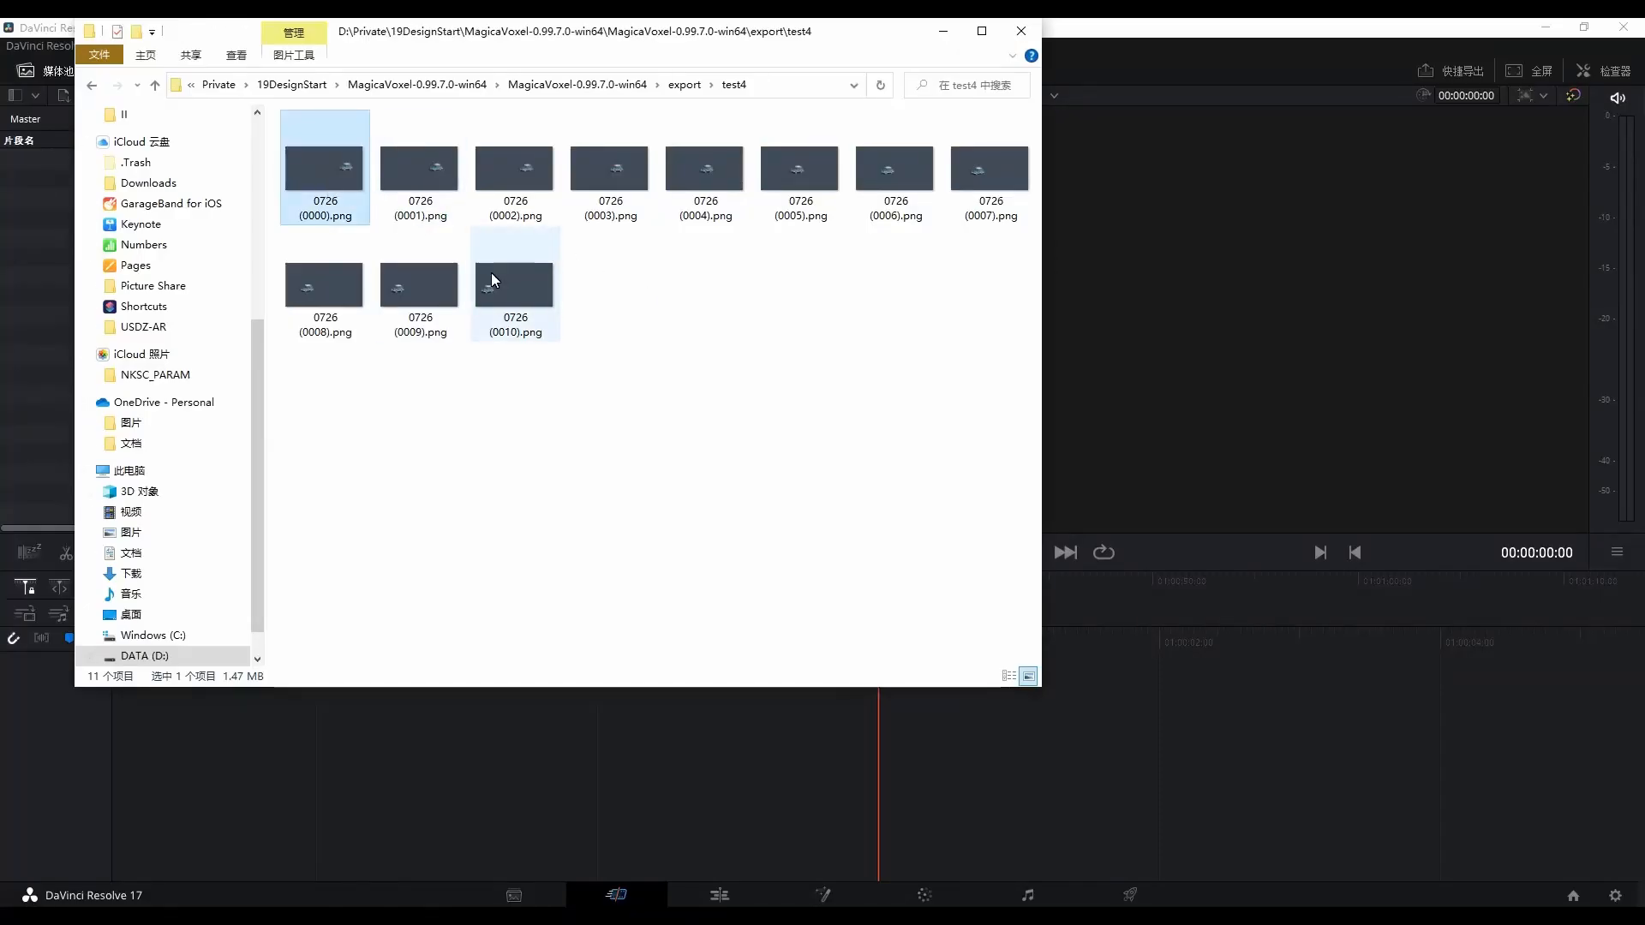
pyautogui.keyDown('shift'); pyautogui.click(519, 243); pyautogui.keyUp('shift')
pyautogui.moveTo(526, 40); pyautogui.dragTo(1040, 142)
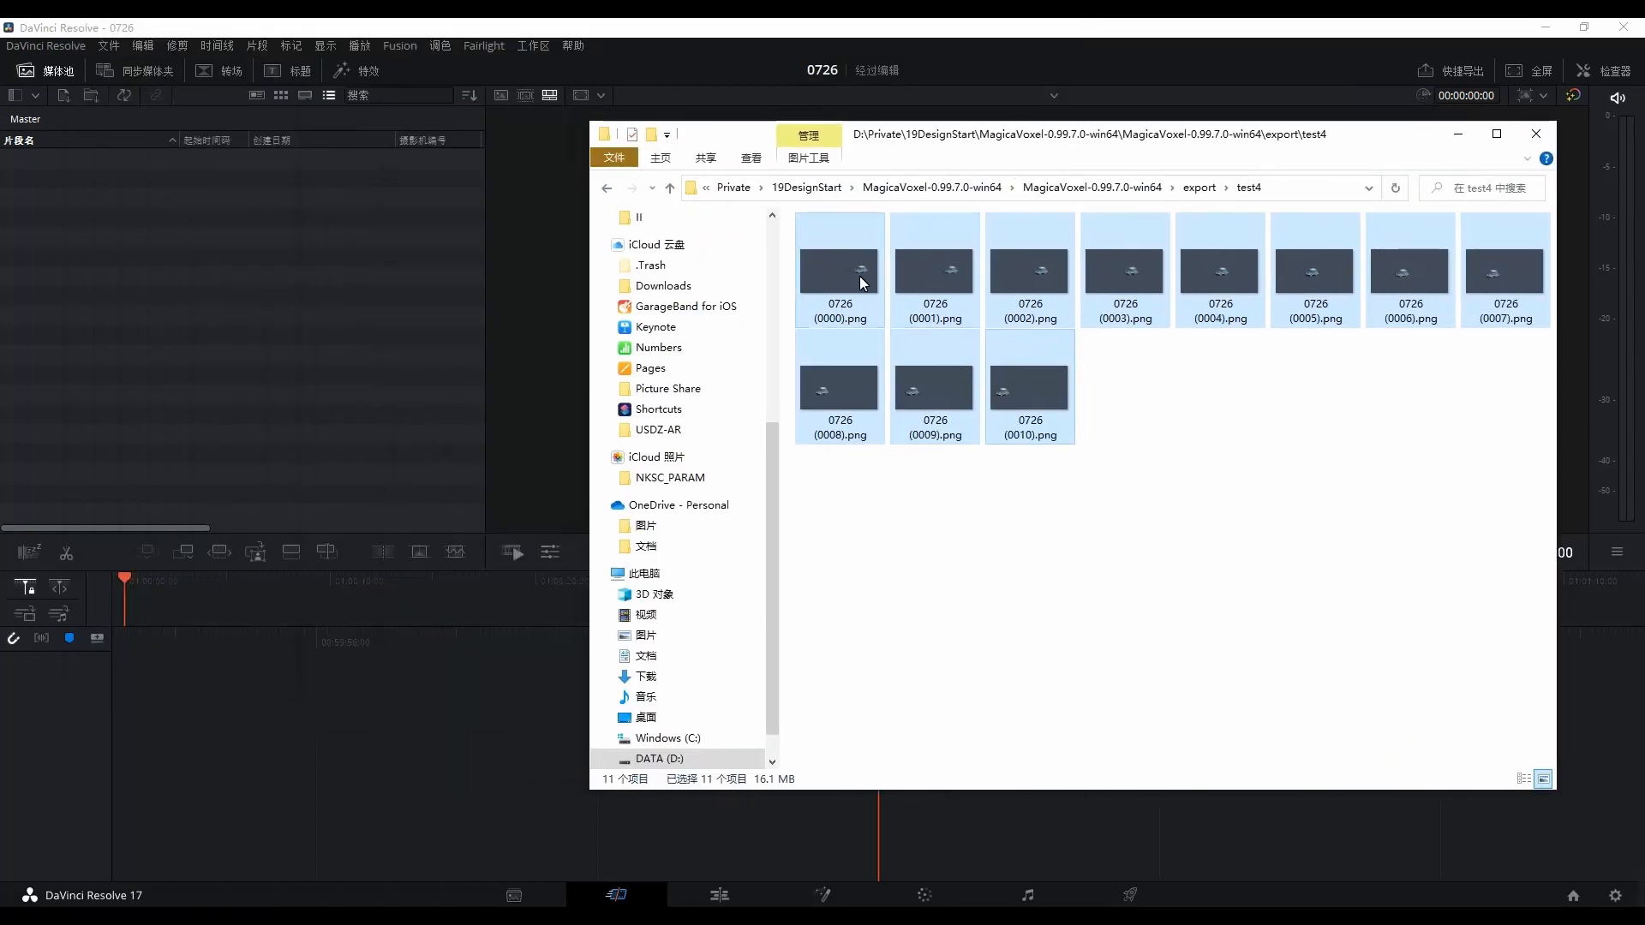
pyautogui.moveTo(862, 283); pyautogui.dragTo(379, 258)
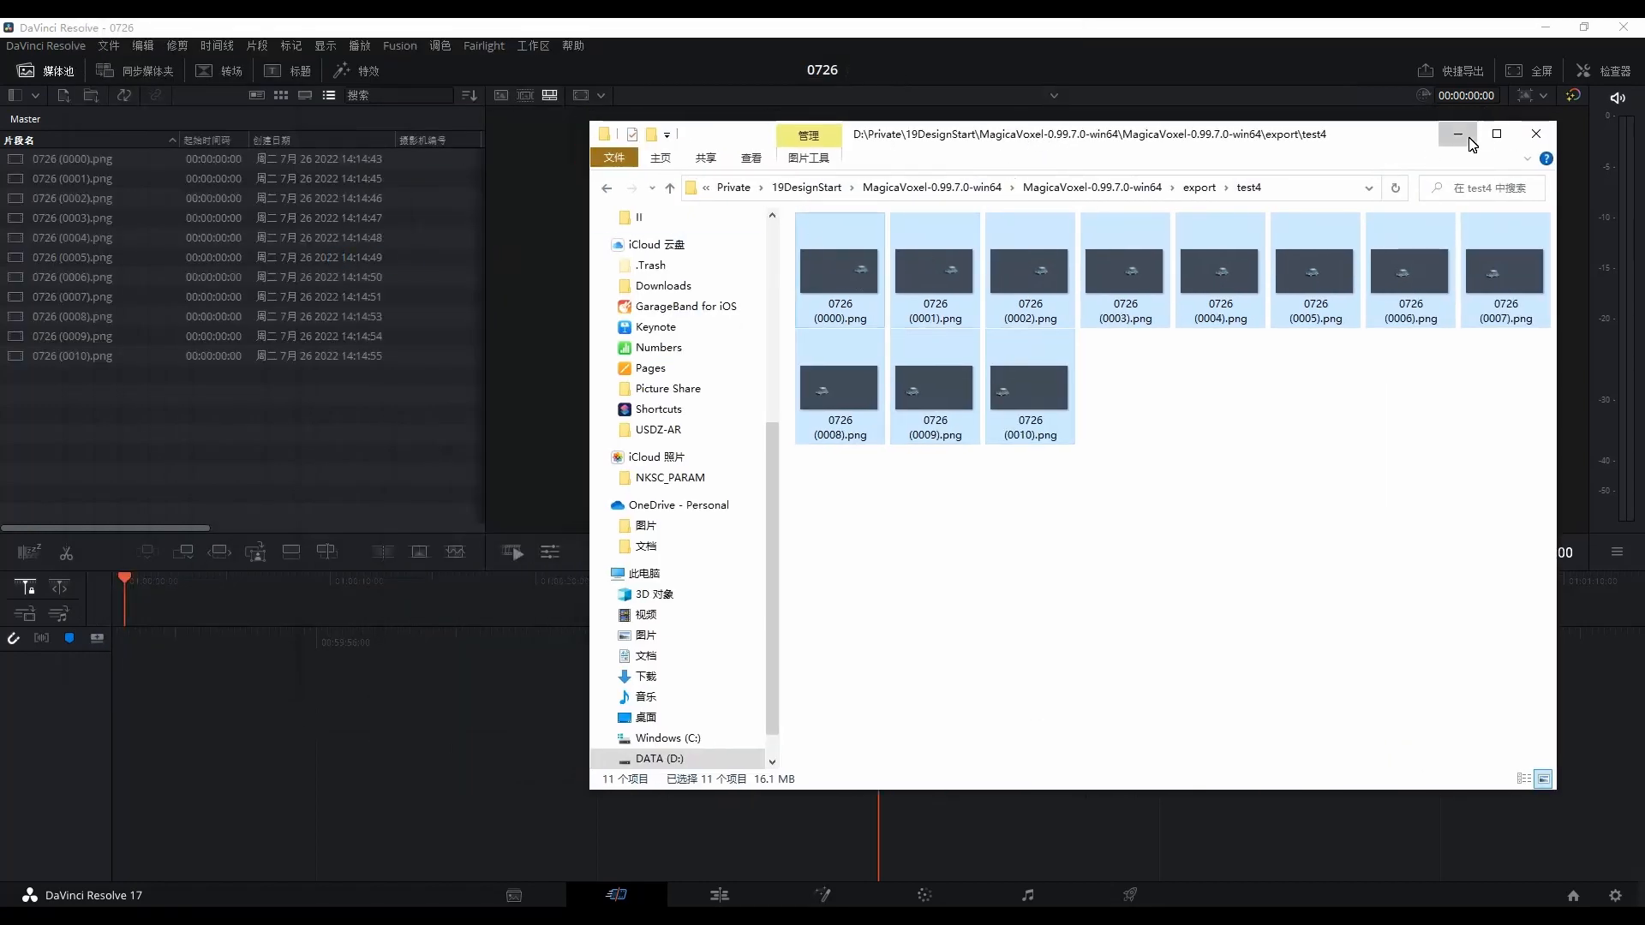
pyautogui.click(1458, 134)
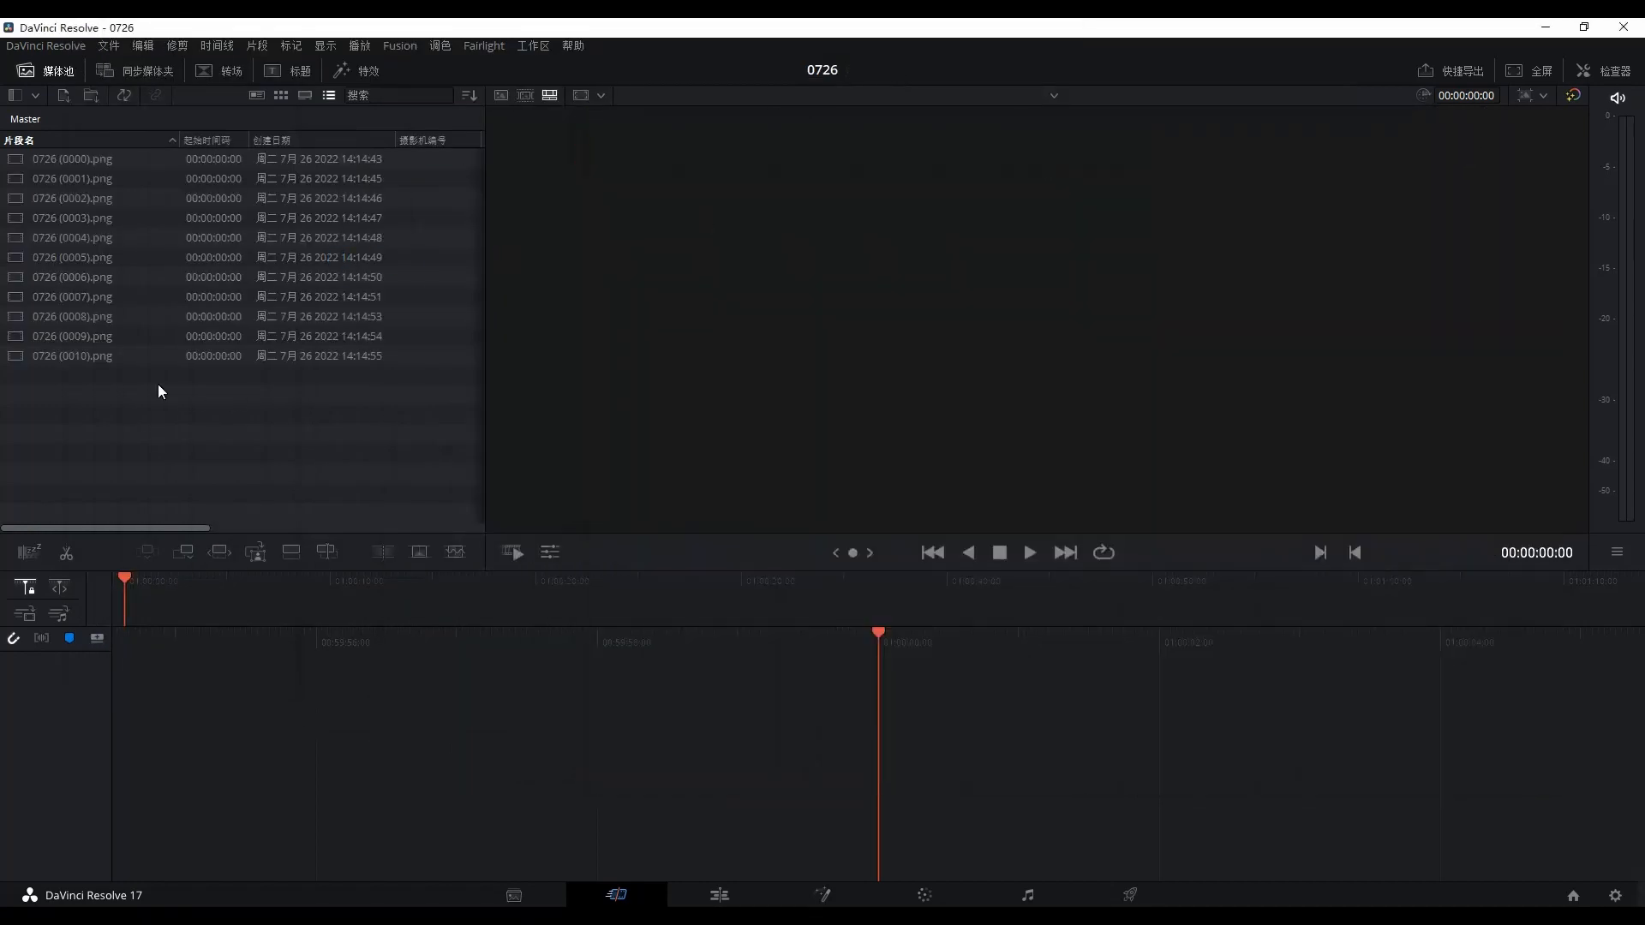
# Step: Place all the imported 0726 frames in order on a new timeline and select all of its clips
pyautogui.keyDown('shift'); pyautogui.click(101, 355); pyautogui.keyUp('shift')
pyautogui.moveTo(131, 358); pyautogui.dragTo(161, 630)
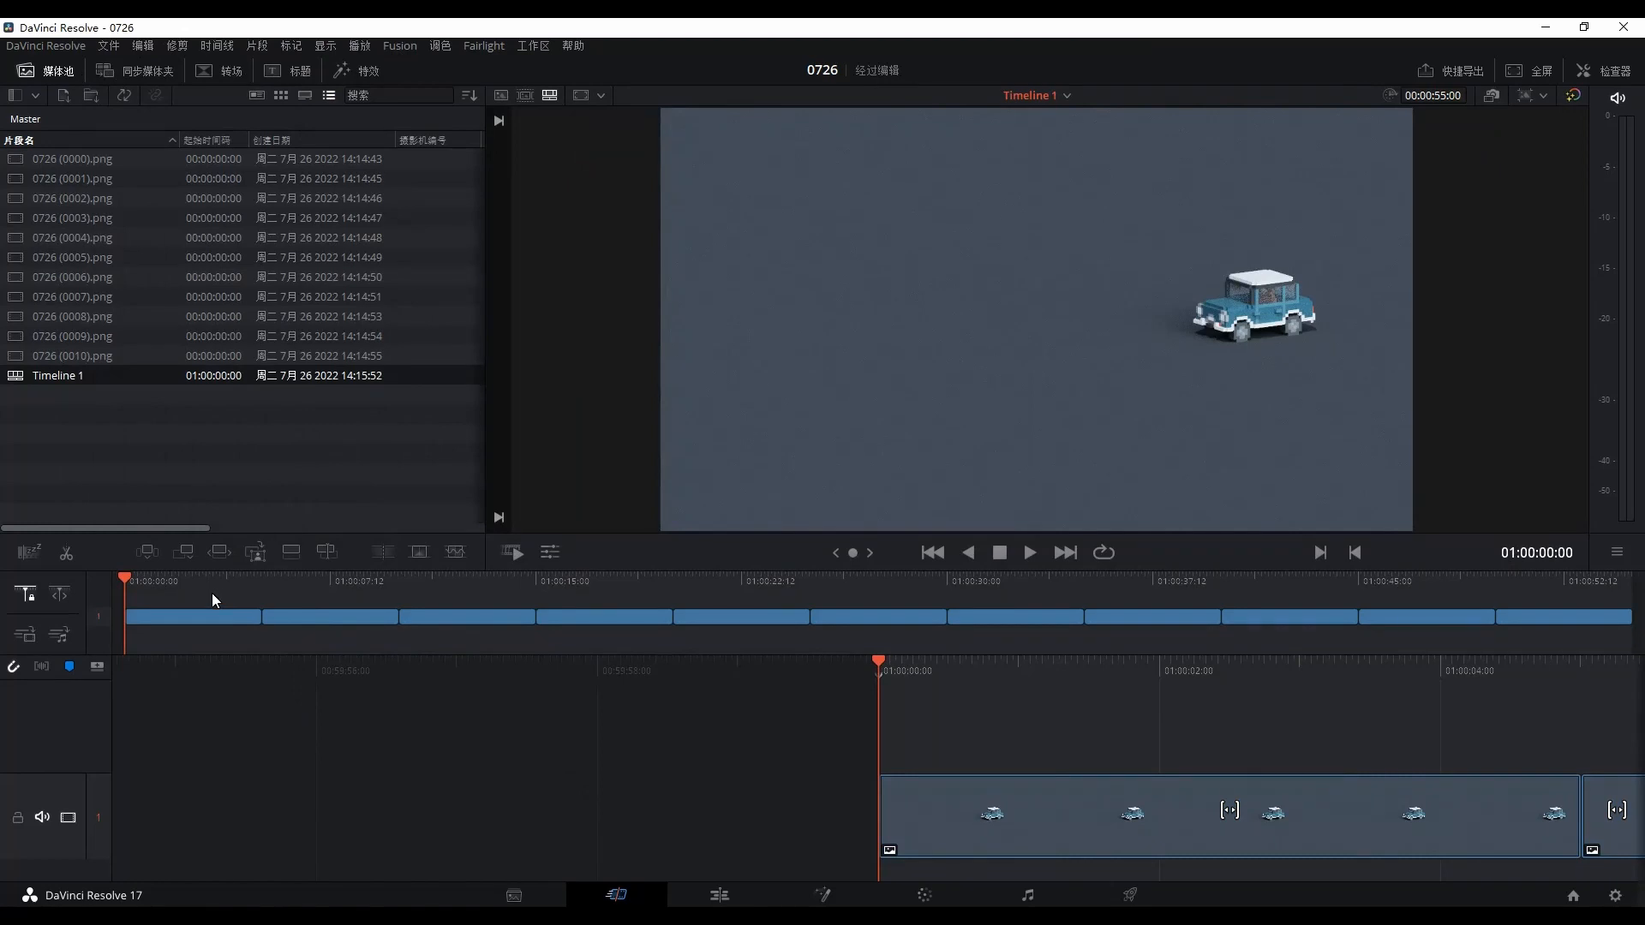
pyautogui.click(208, 614)
pyautogui.keyDown('shift'); pyautogui.click(1523, 622); pyautogui.keyUp('shift')
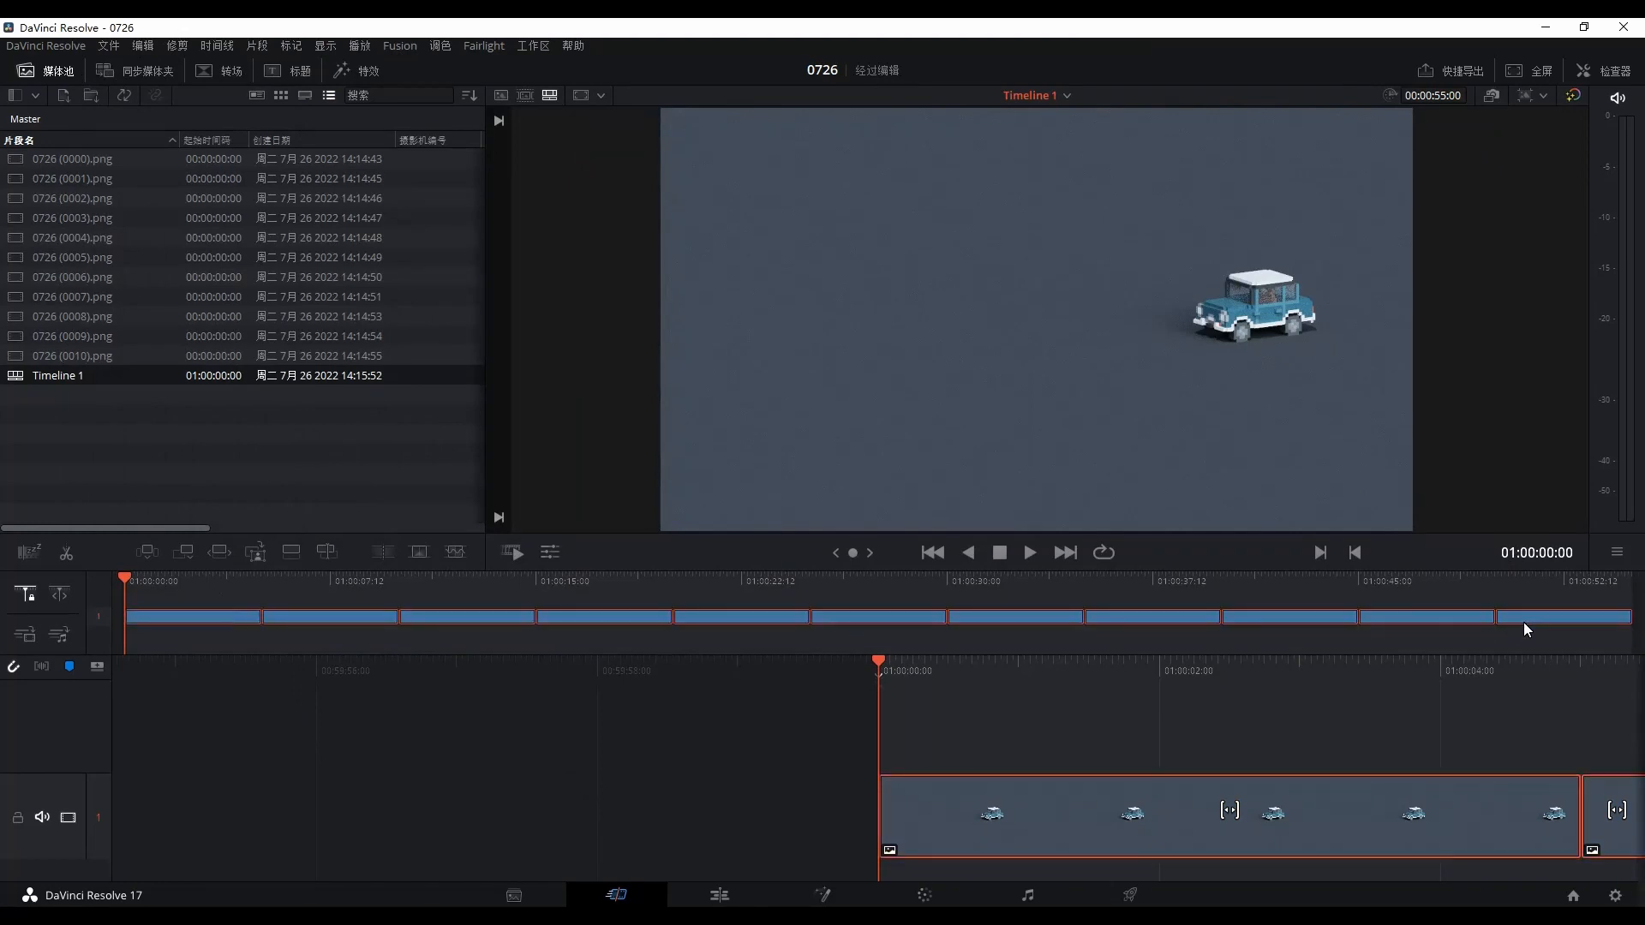
# Step: Preview the timeline on the Edit page and merge all the image clips into a compound clip with the default name
pyautogui.click(742, 898)
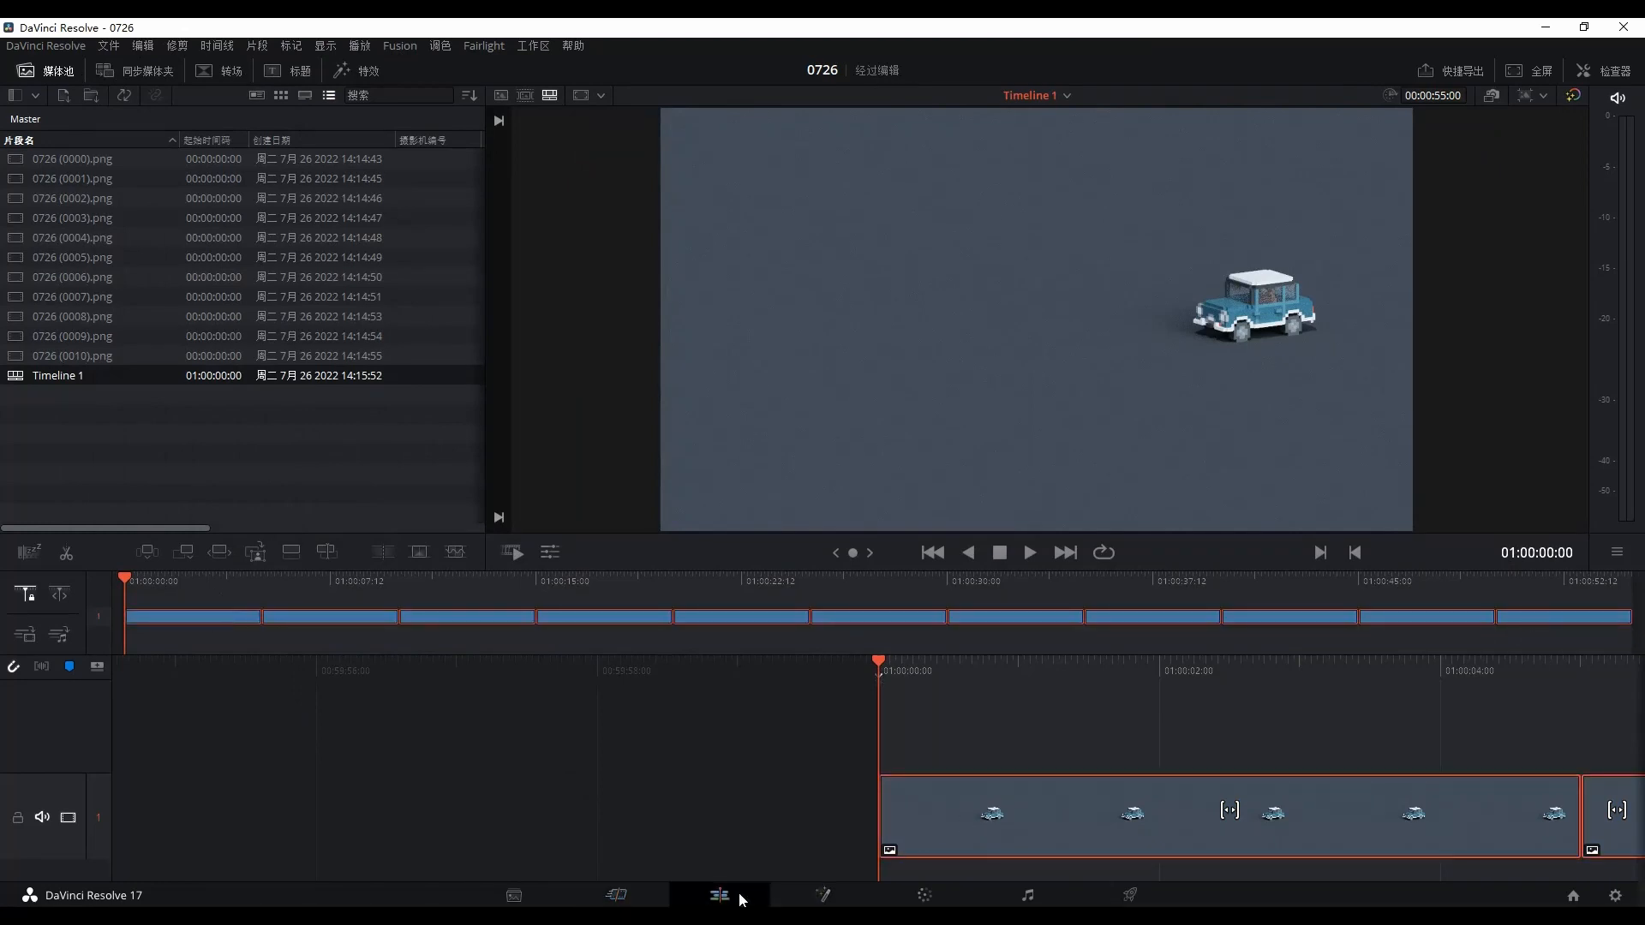
pyautogui.moveTo(671, 680); pyautogui.dragTo(574, 733)
pyautogui.click(986, 564)
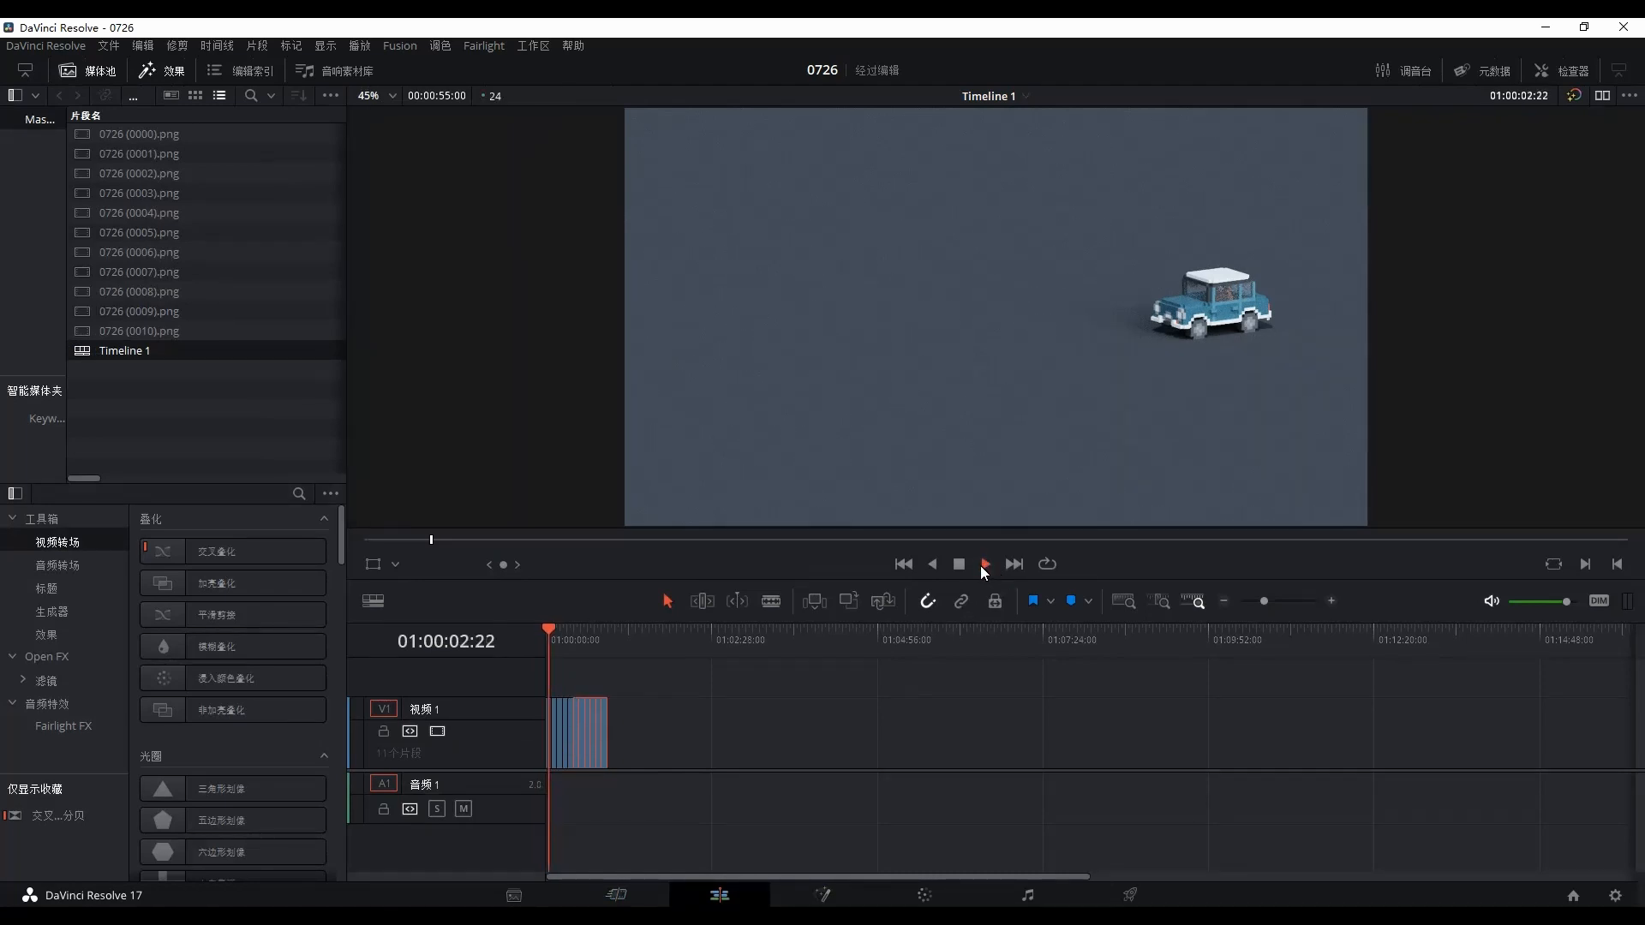
pyautogui.moveTo(550, 628); pyautogui.dragTo(731, 634)
pyautogui.moveTo(521, 737); pyautogui.dragTo(520, 736)
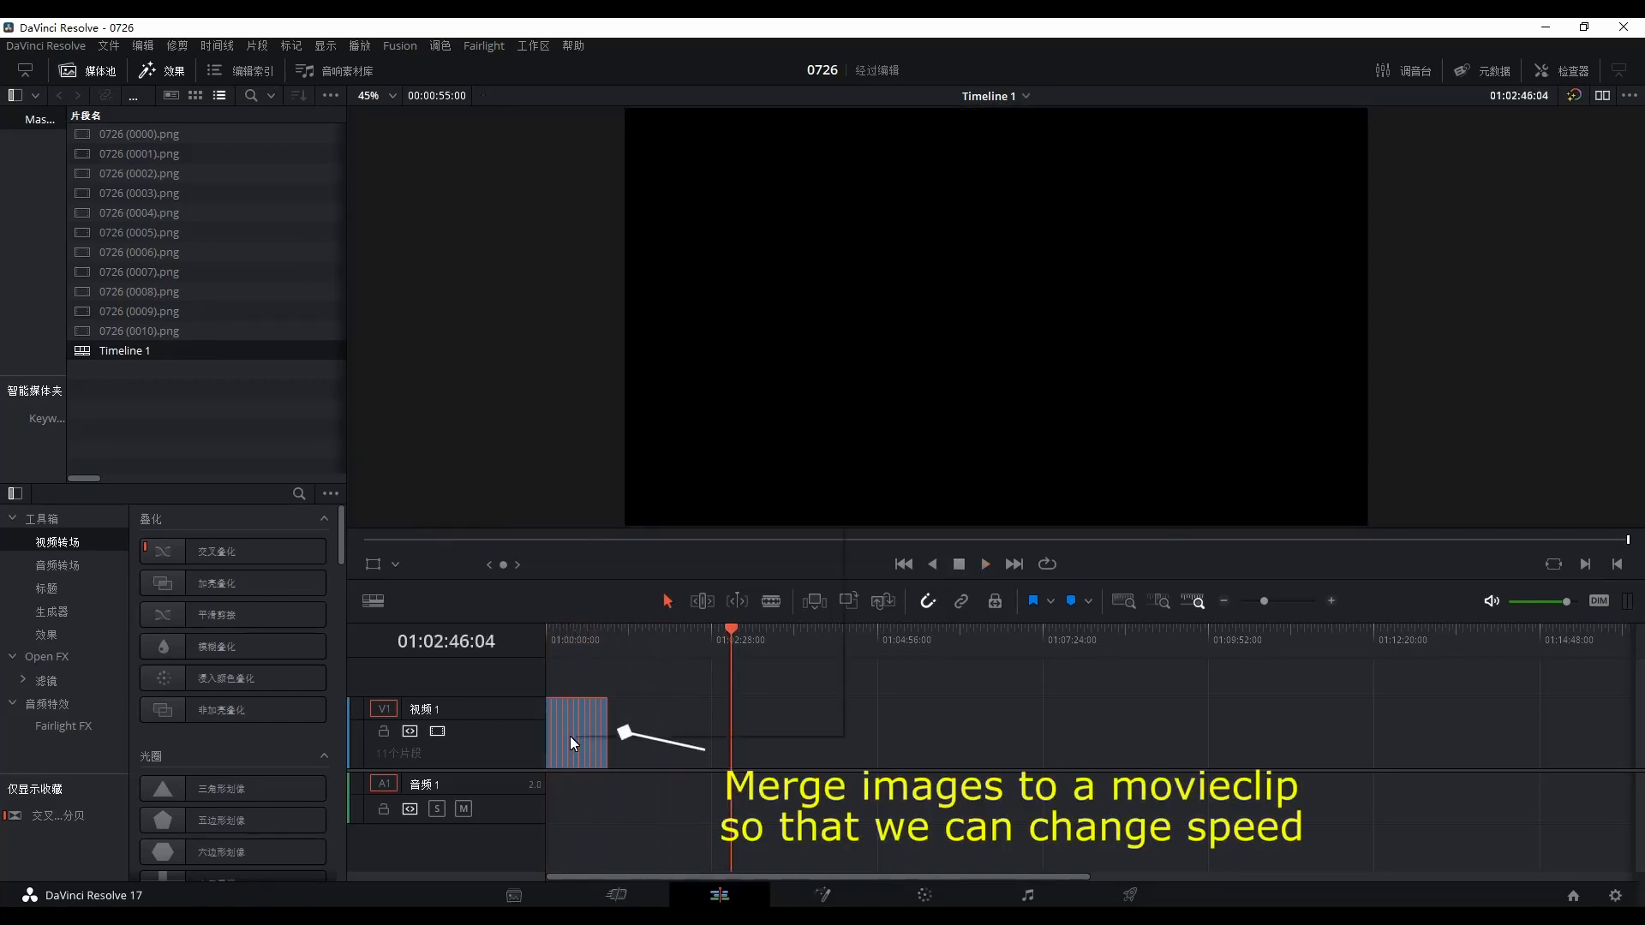
pyautogui.rightClick(569, 737)
pyautogui.click(630, 307)
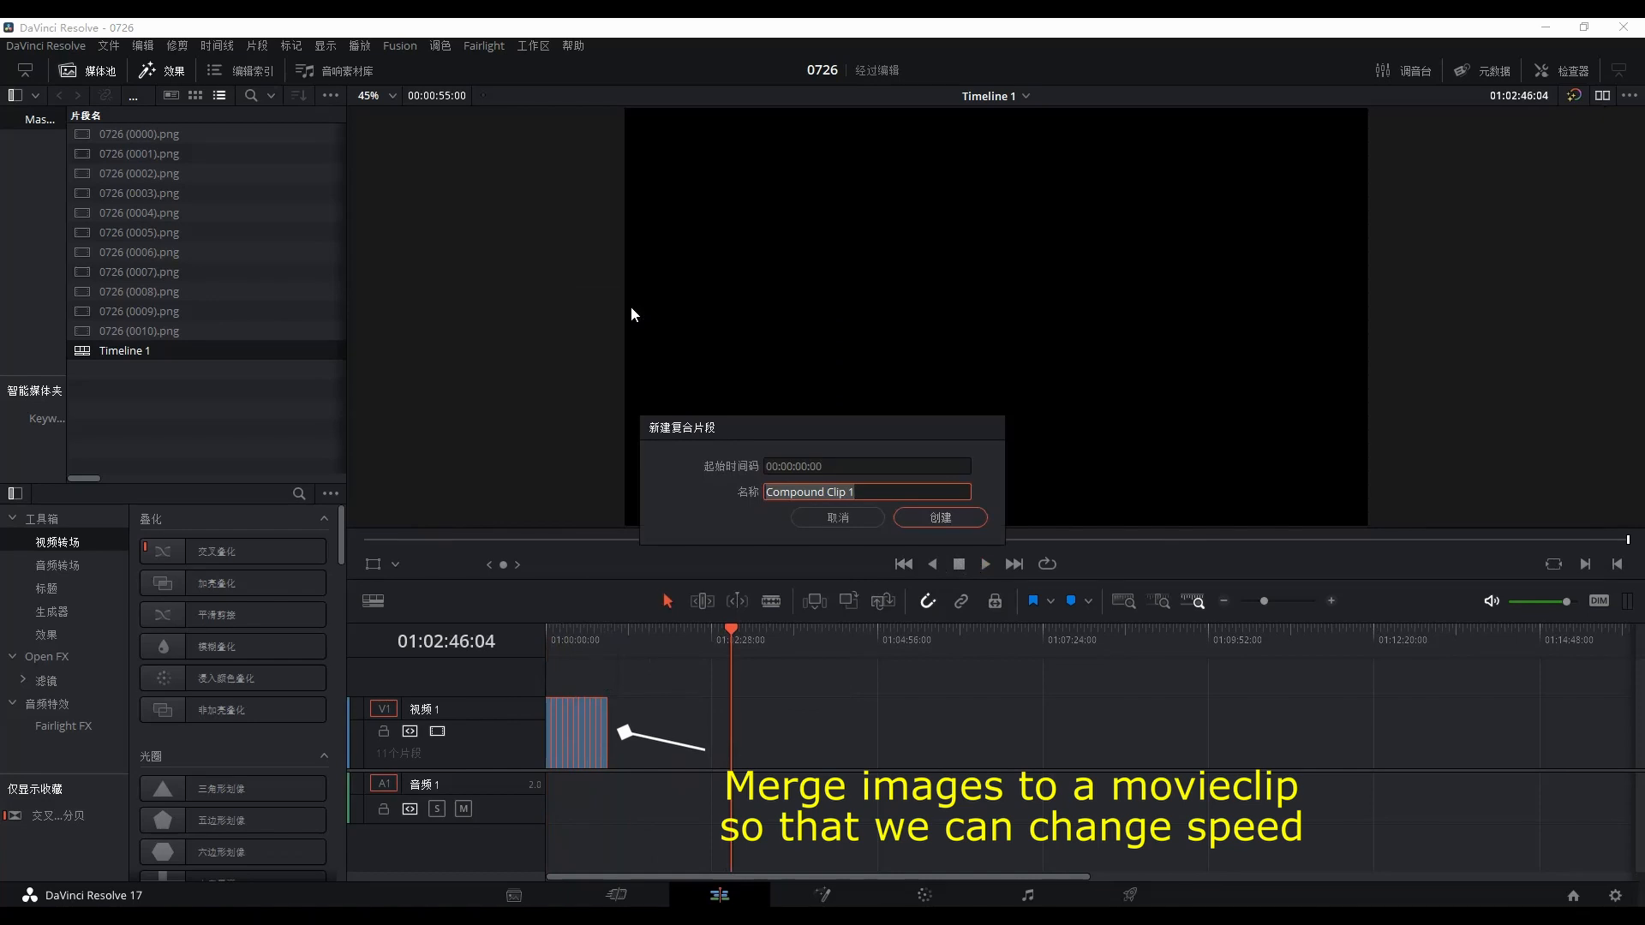
pyautogui.click(968, 516)
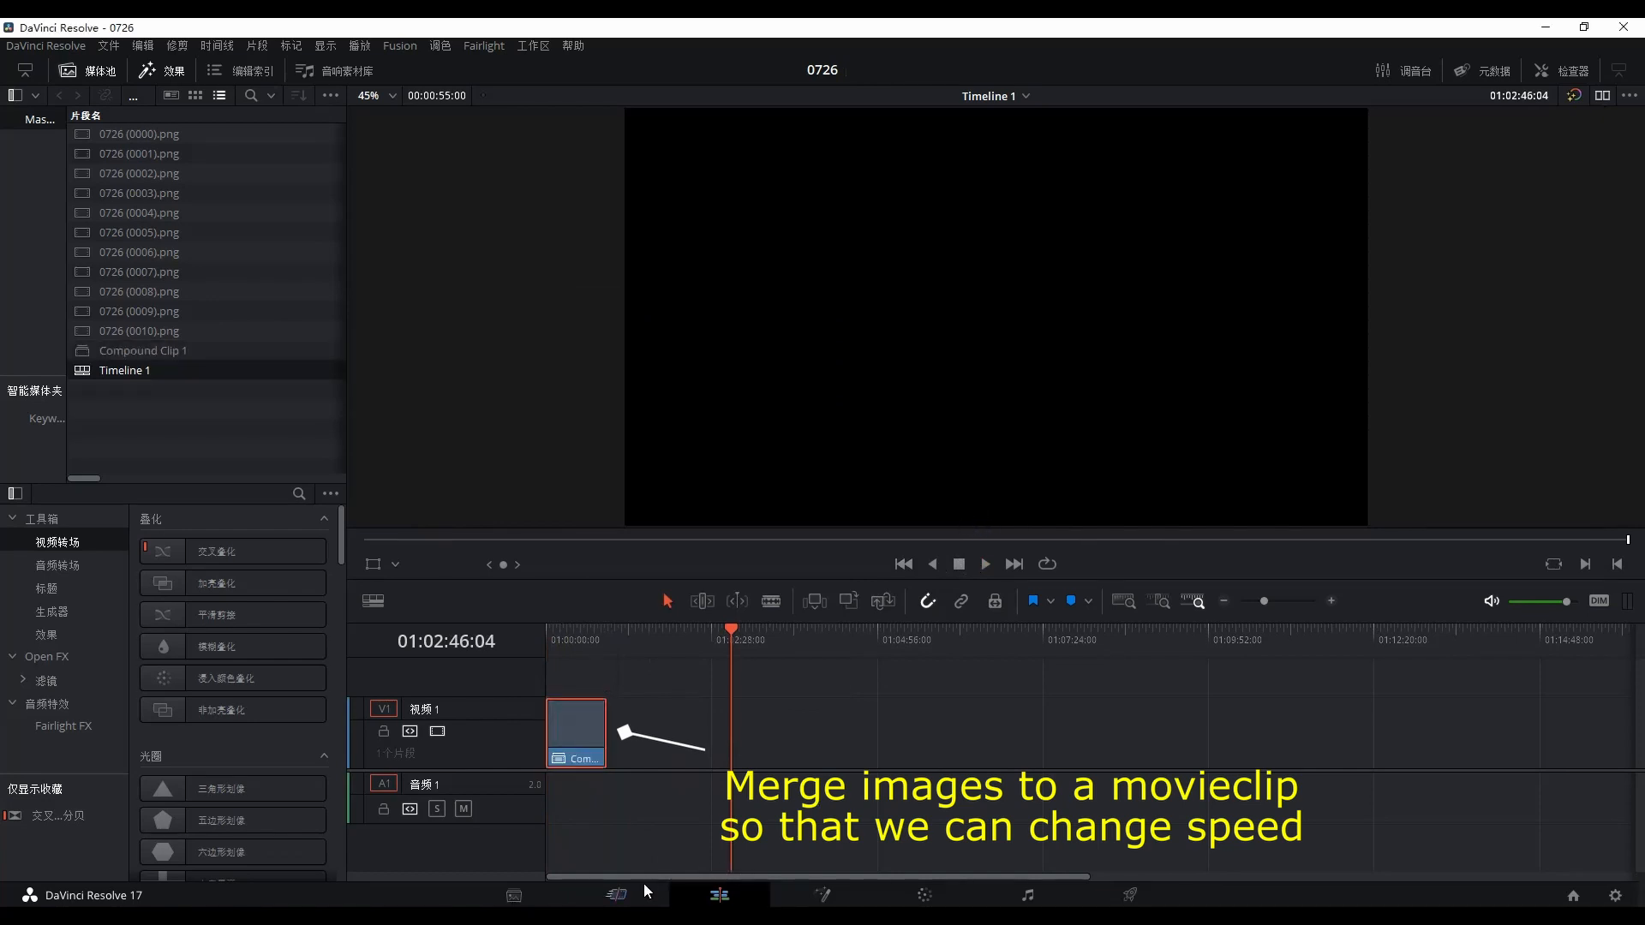
# Step: Return to the Cut page, set the compound clip's speed to 5.00 and play the timeline from the start
pyautogui.click(616, 894)
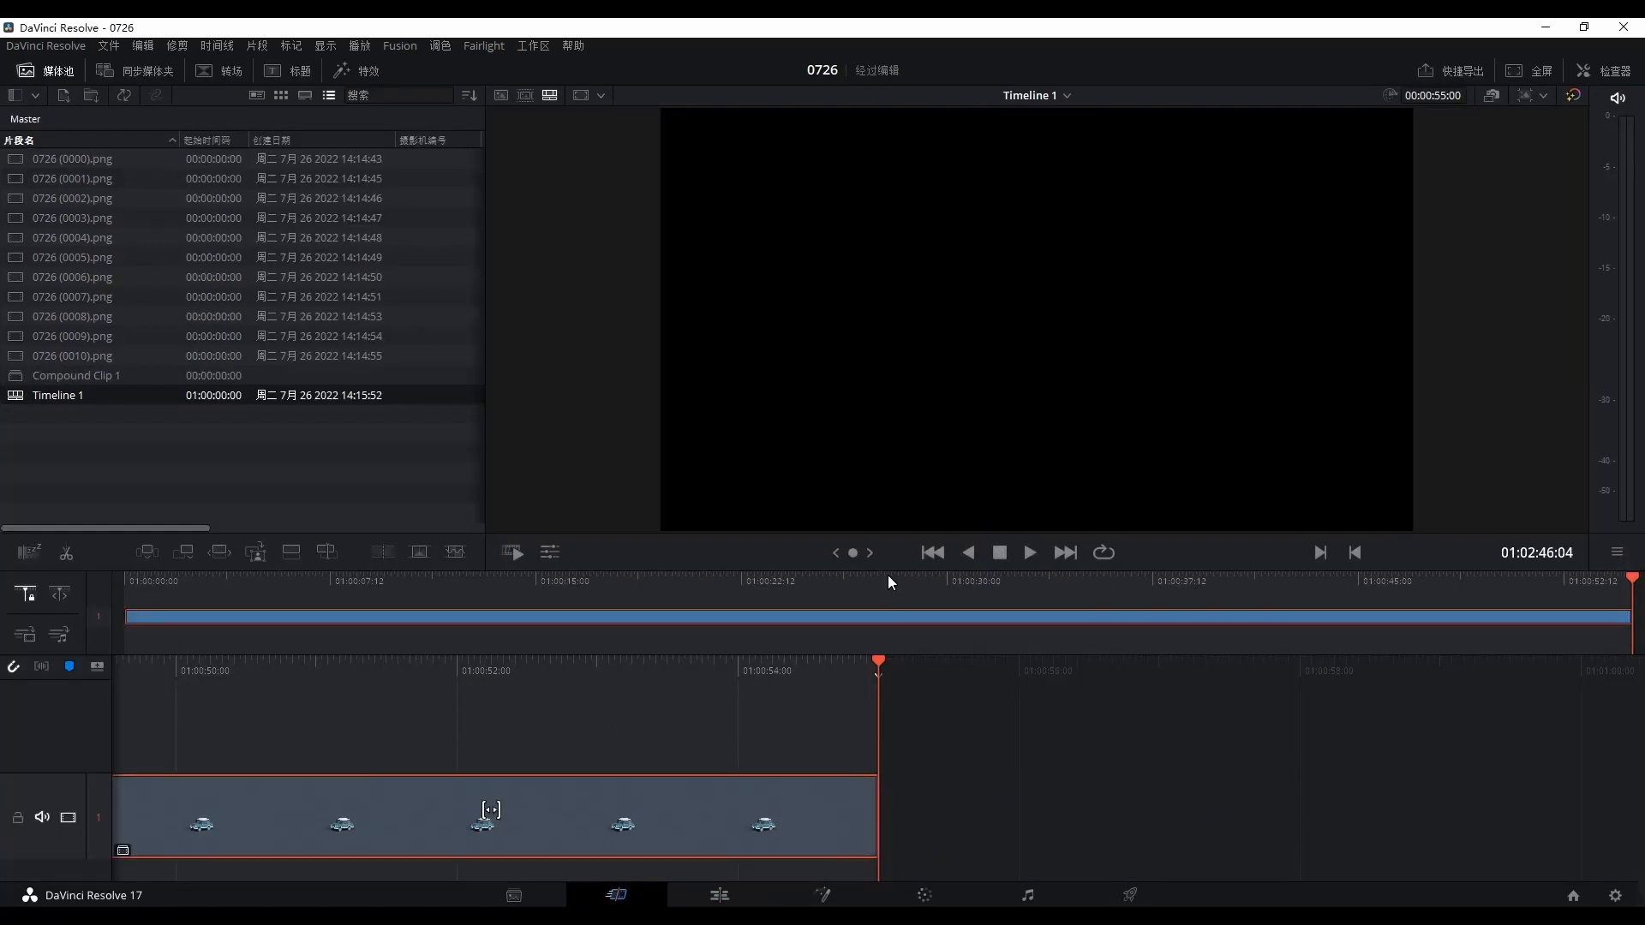
pyautogui.click(561, 550)
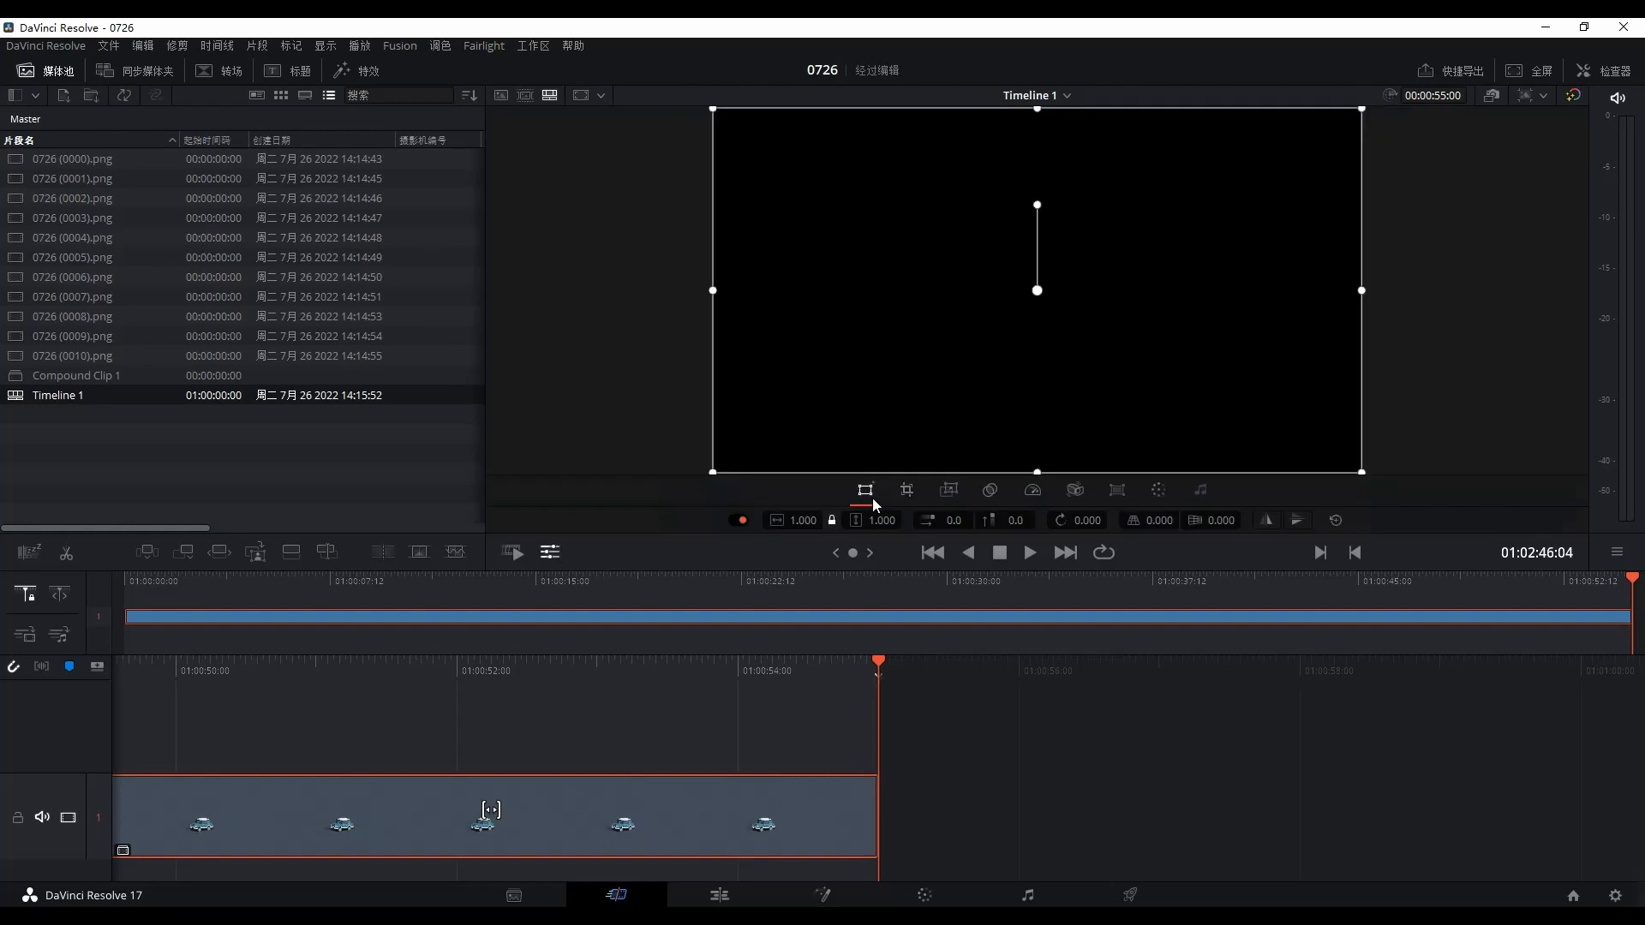
pyautogui.click(1027, 490)
pyautogui.click(998, 522)
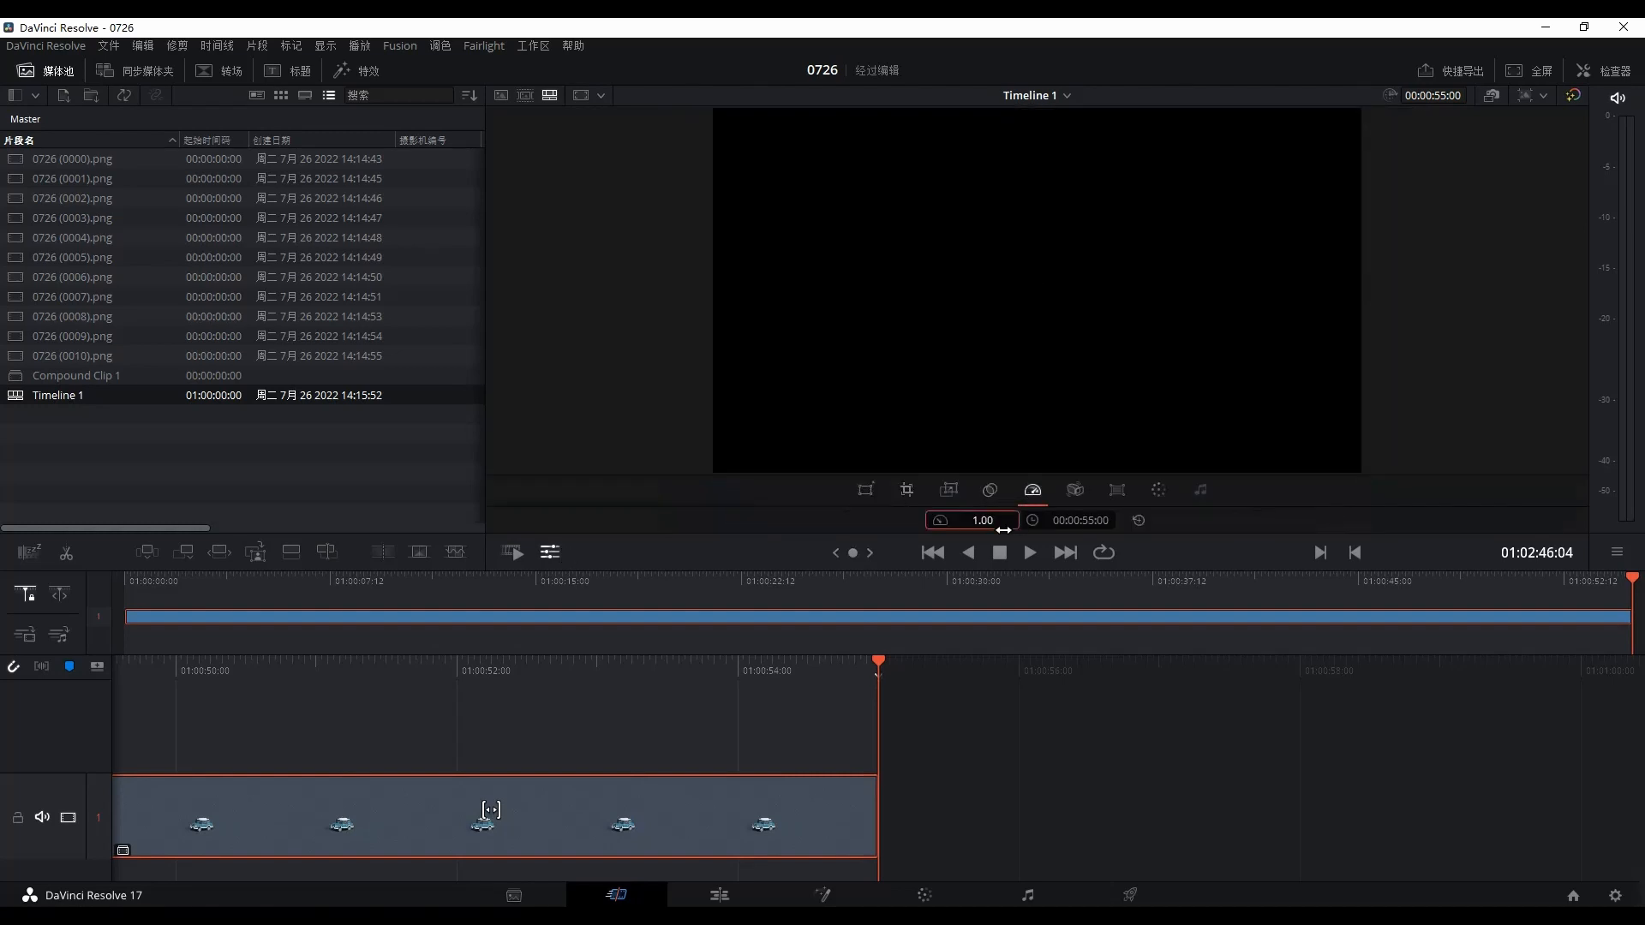
pyautogui.write('5')
pyautogui.press('Return')
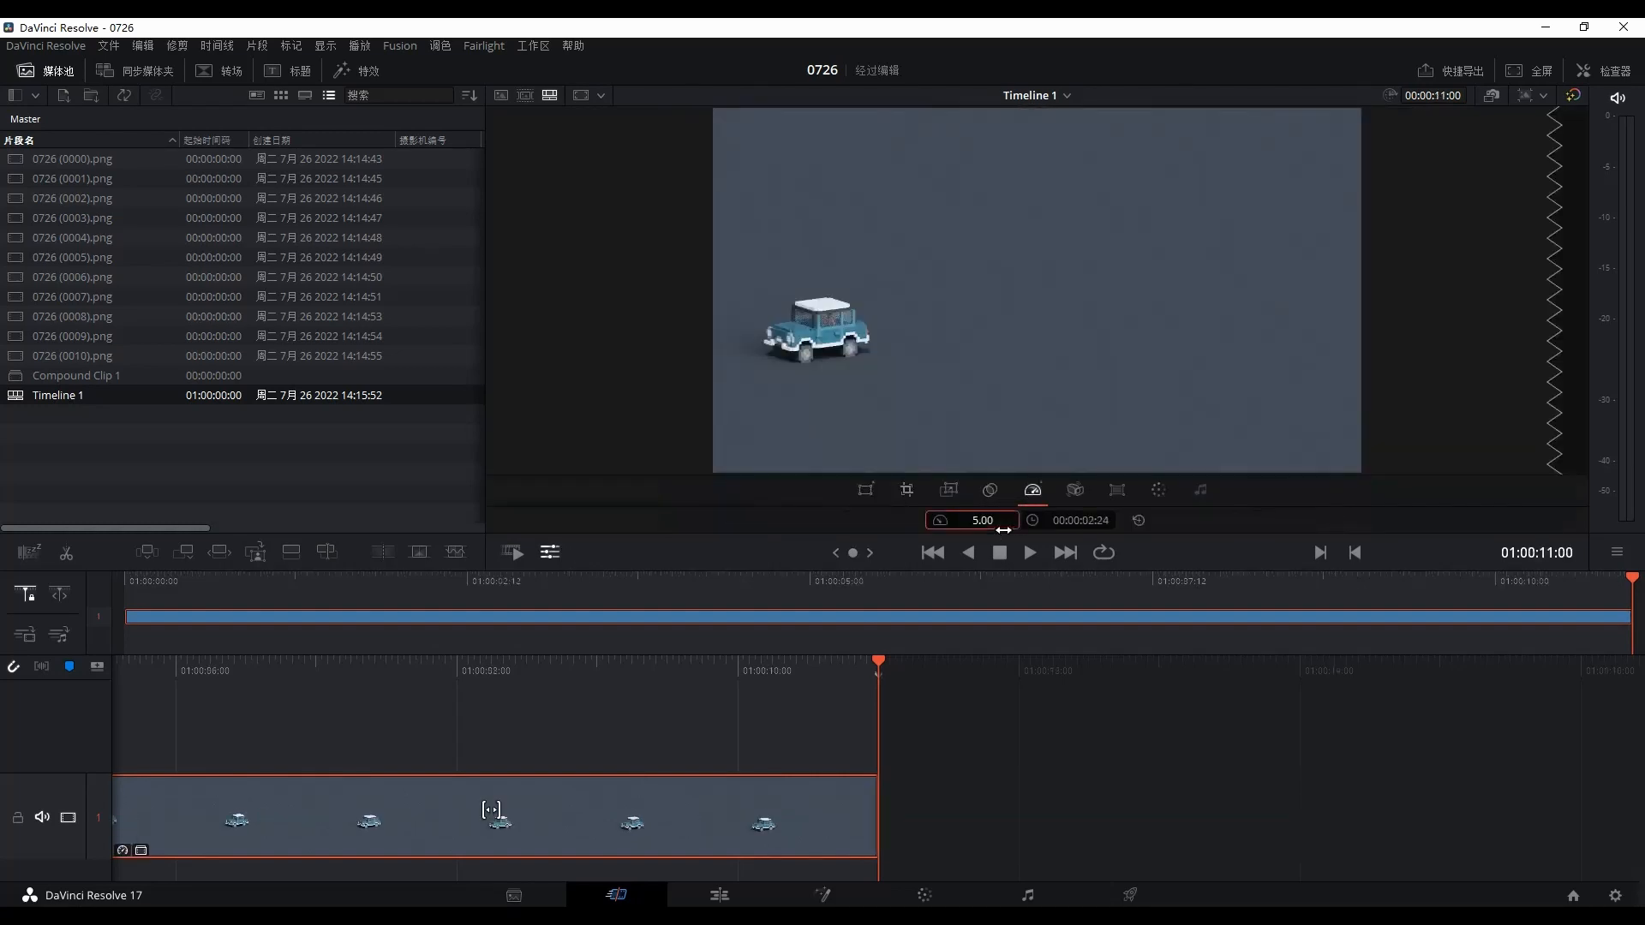
pyautogui.click(946, 553)
pyautogui.click(1035, 550)
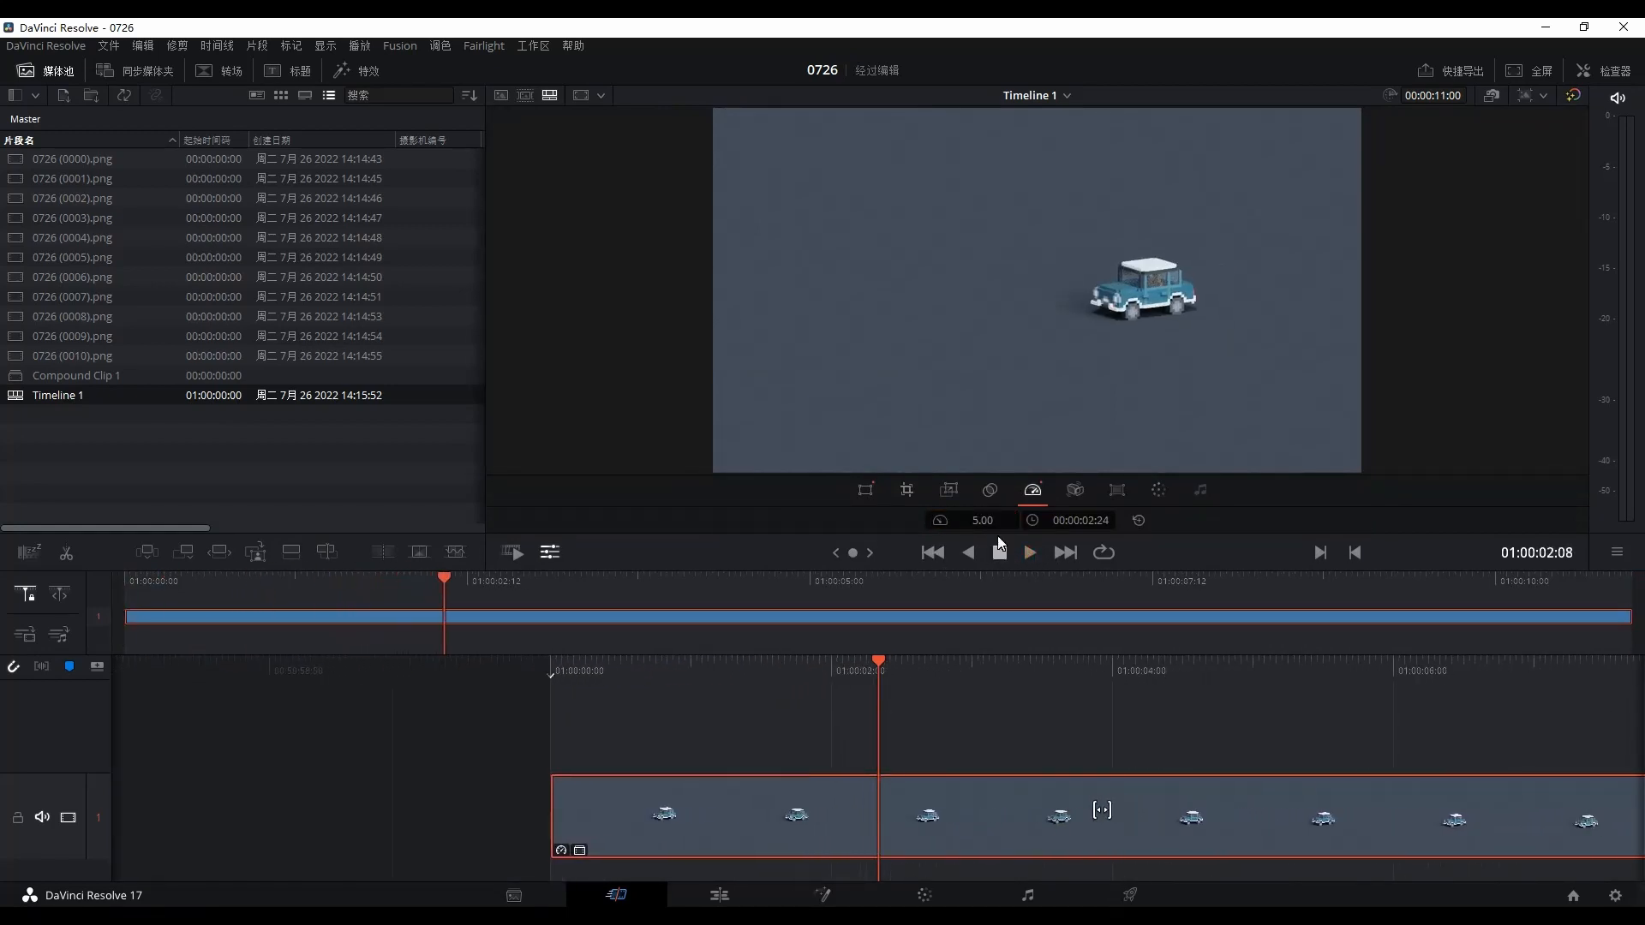
# Step: Set the compound clip's speed to 15.00 and replay the timeline from the start
pyautogui.click(1011, 528)
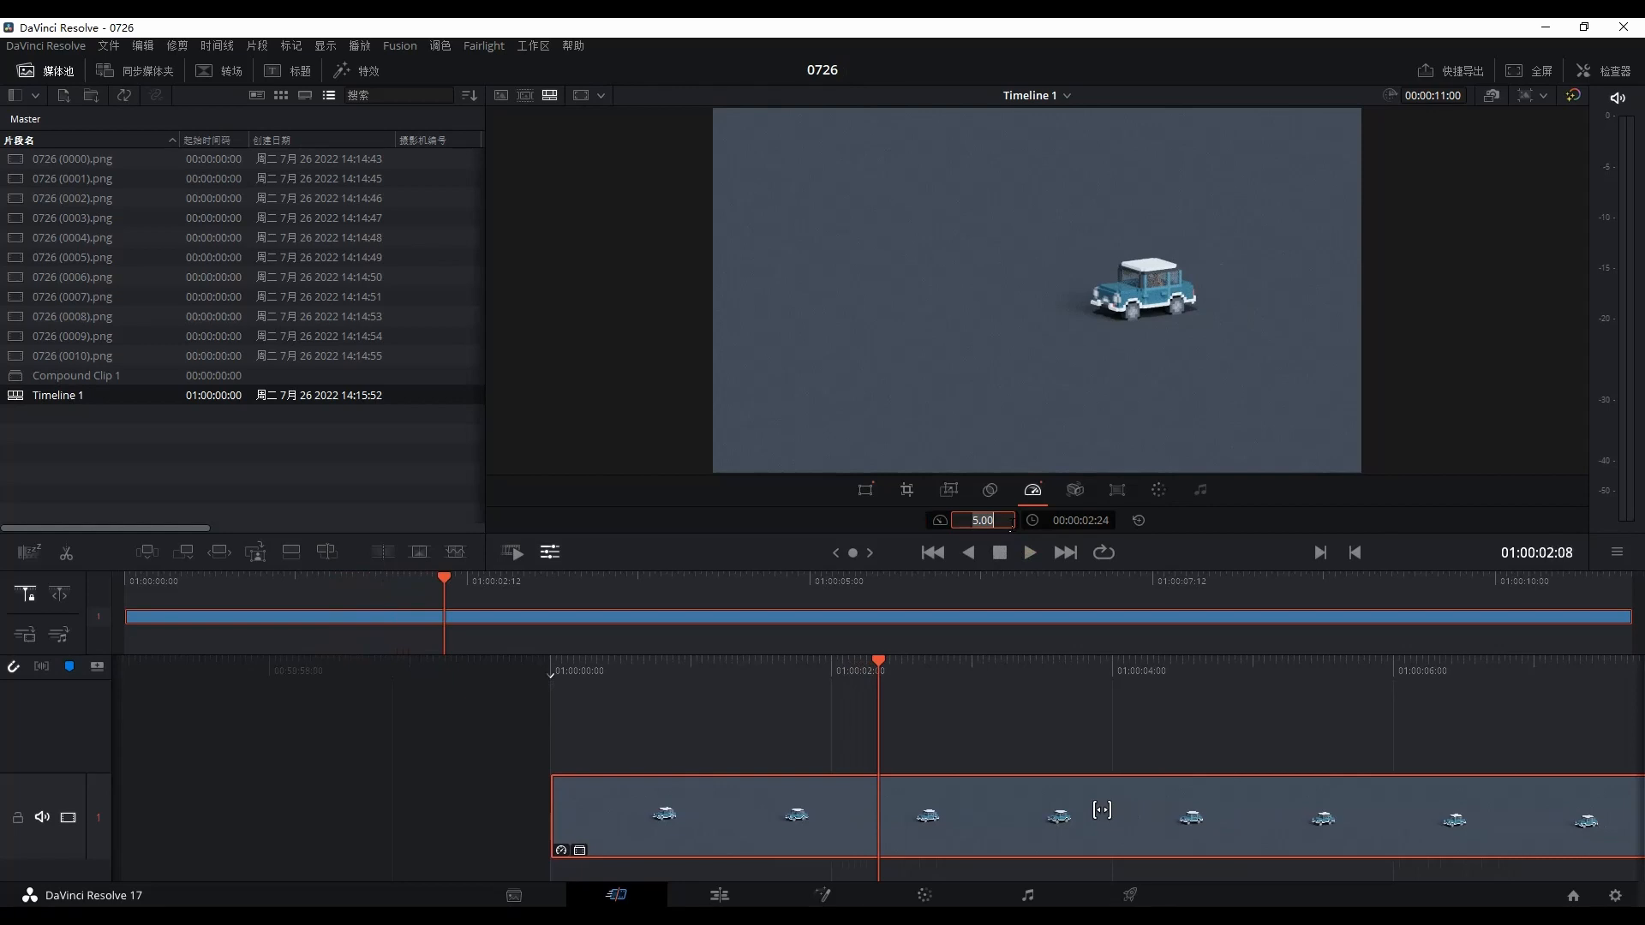
pyautogui.press('Return')
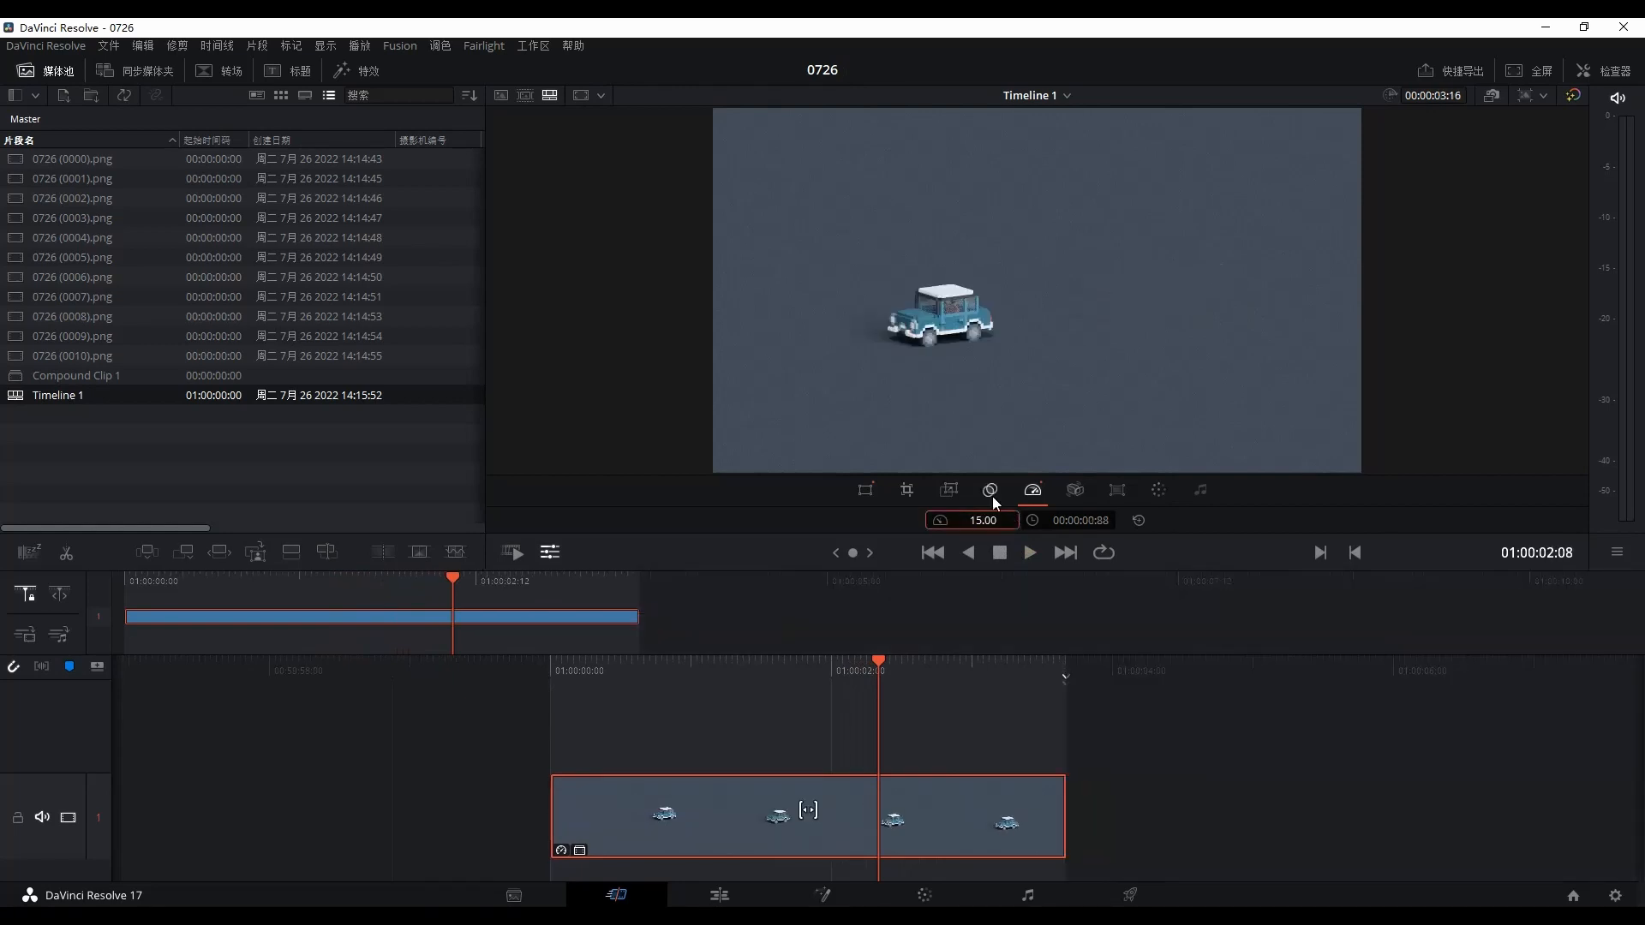
pyautogui.click(933, 553)
pyautogui.click(1029, 554)
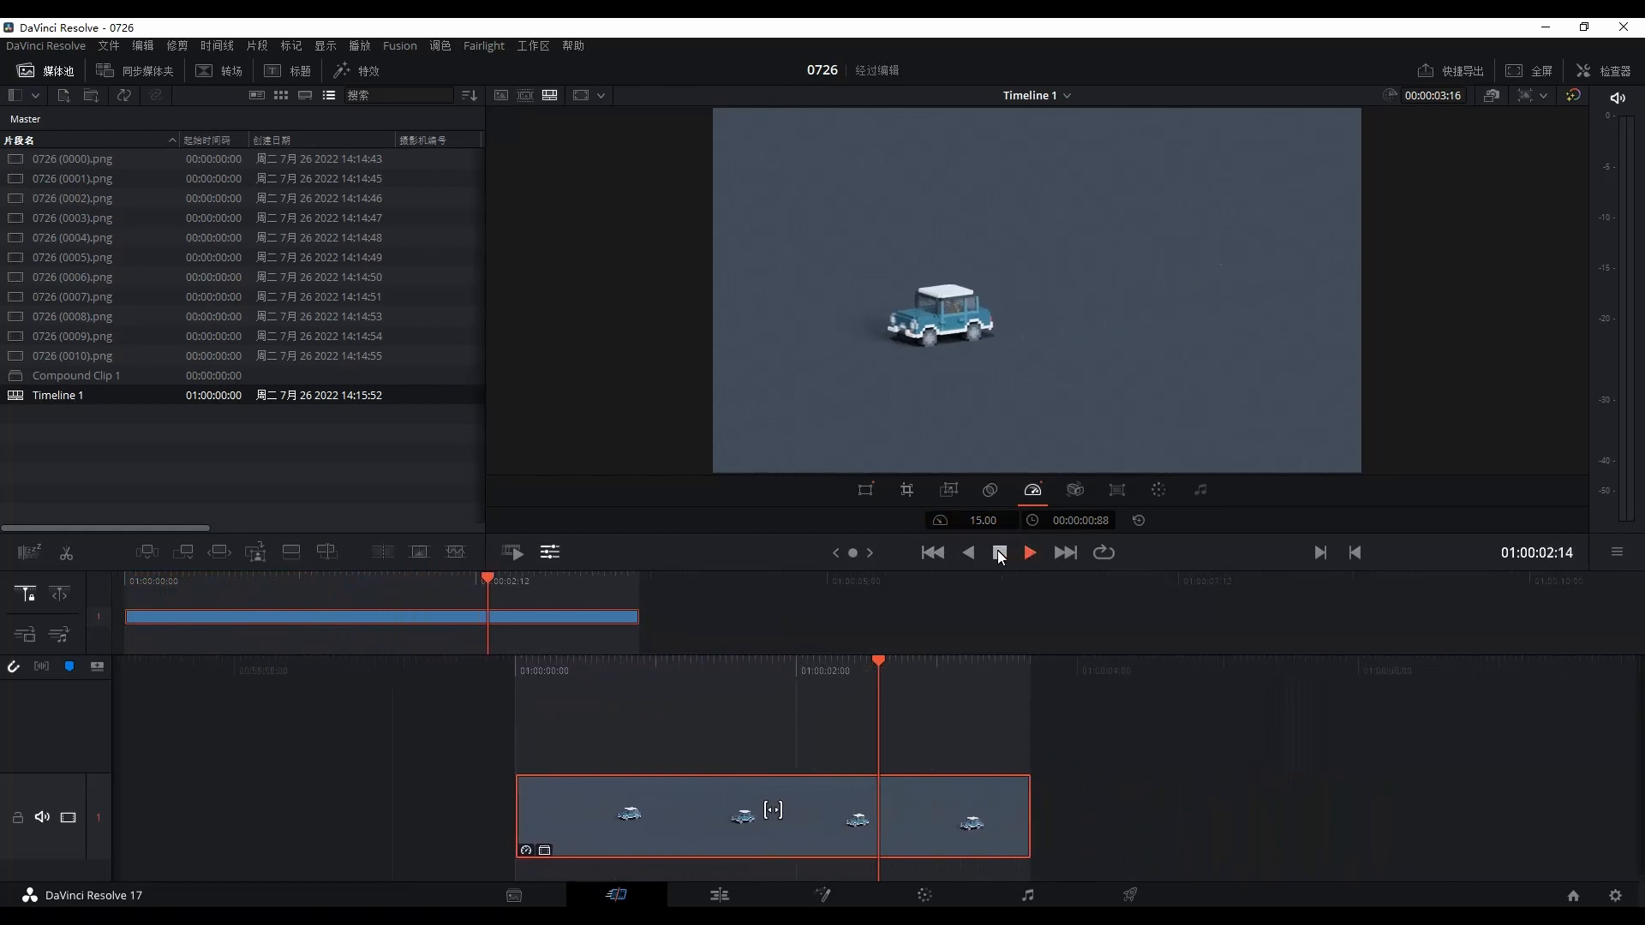
# Step: Set the compound clip's speed to 30.00, turn on loop playback and play the timeline
pyautogui.click(1030, 553)
pyautogui.click(1002, 523)
pyautogui.write('3')
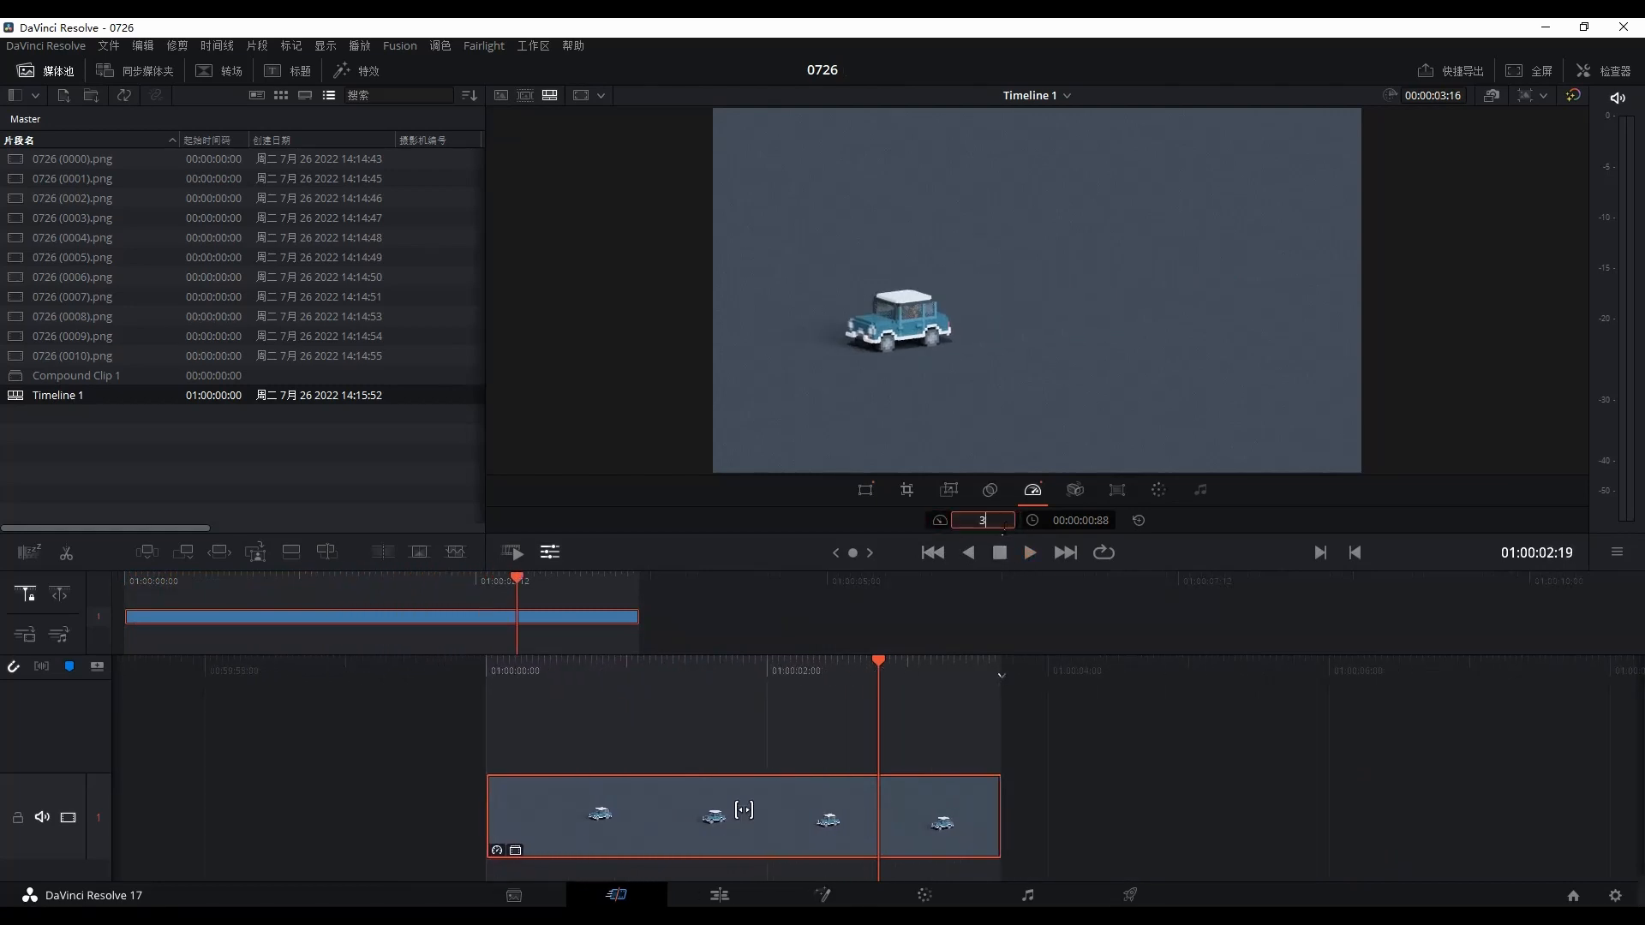
pyautogui.write('0')
pyautogui.press('Return')
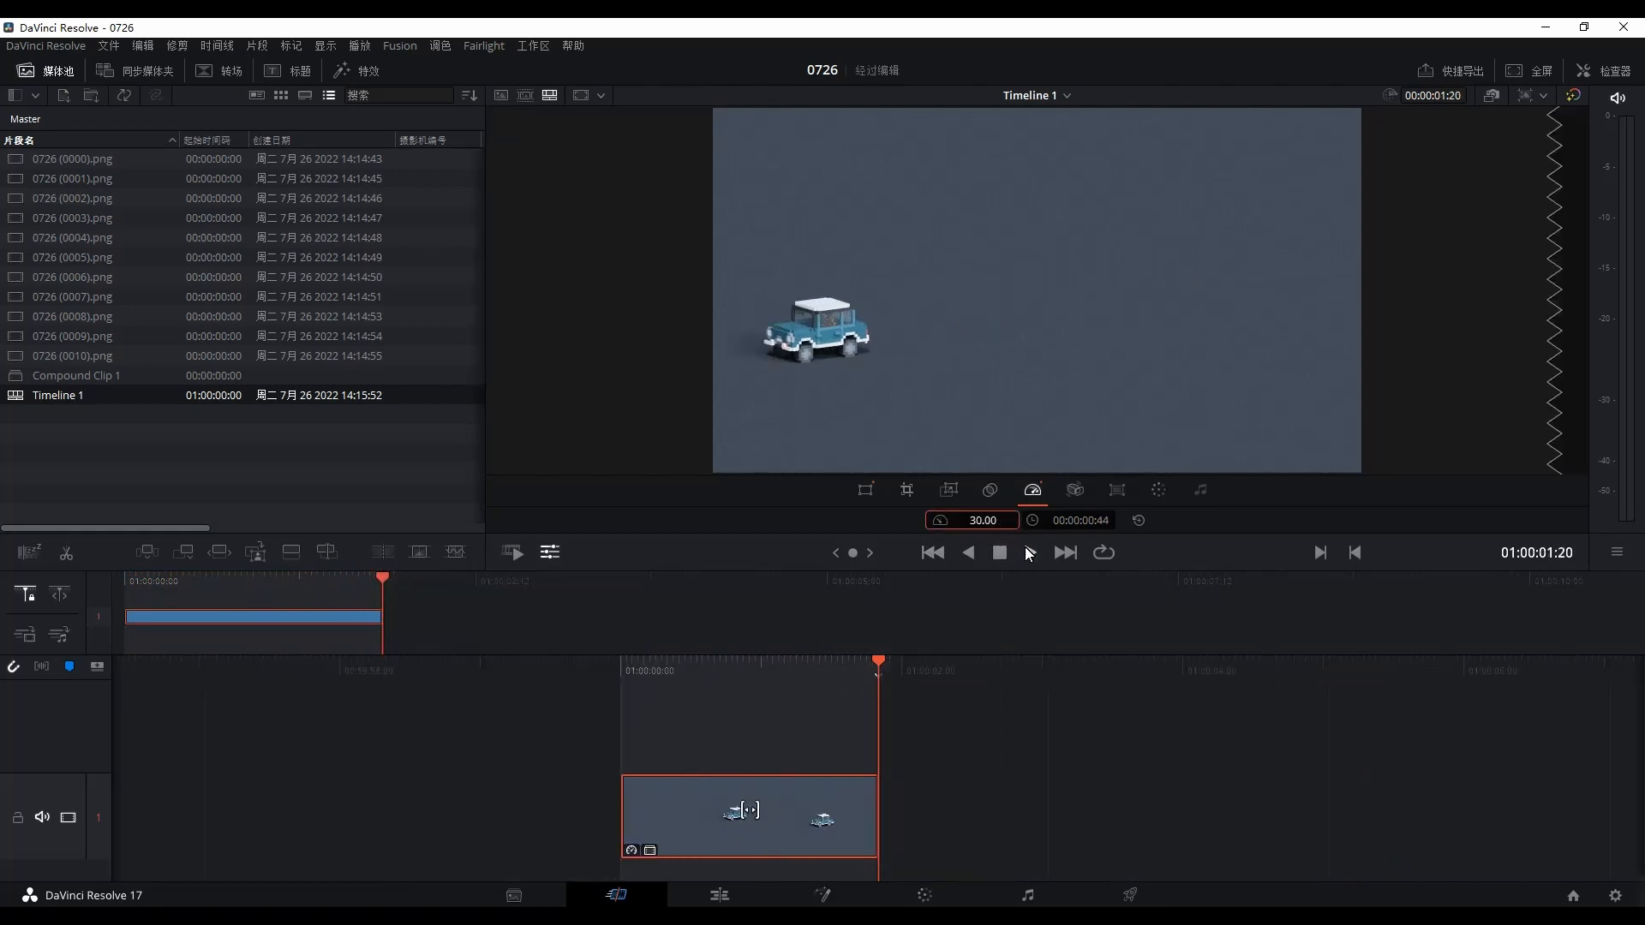
pyautogui.click(1109, 553)
pyautogui.click(1035, 553)
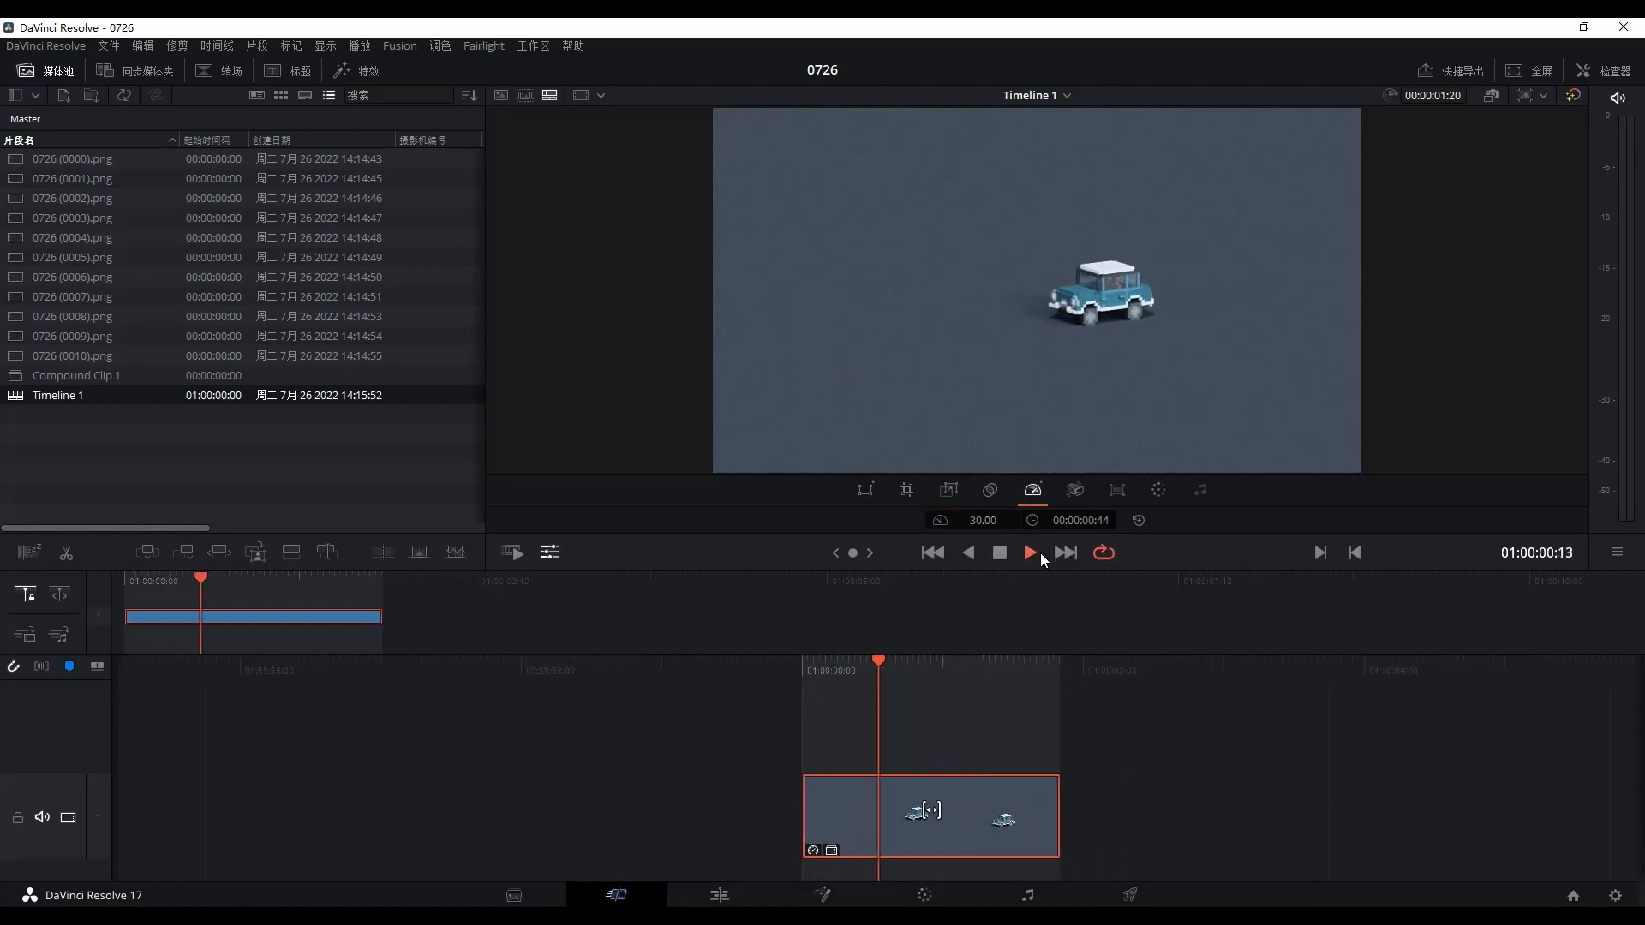
pyautogui.click(999, 552)
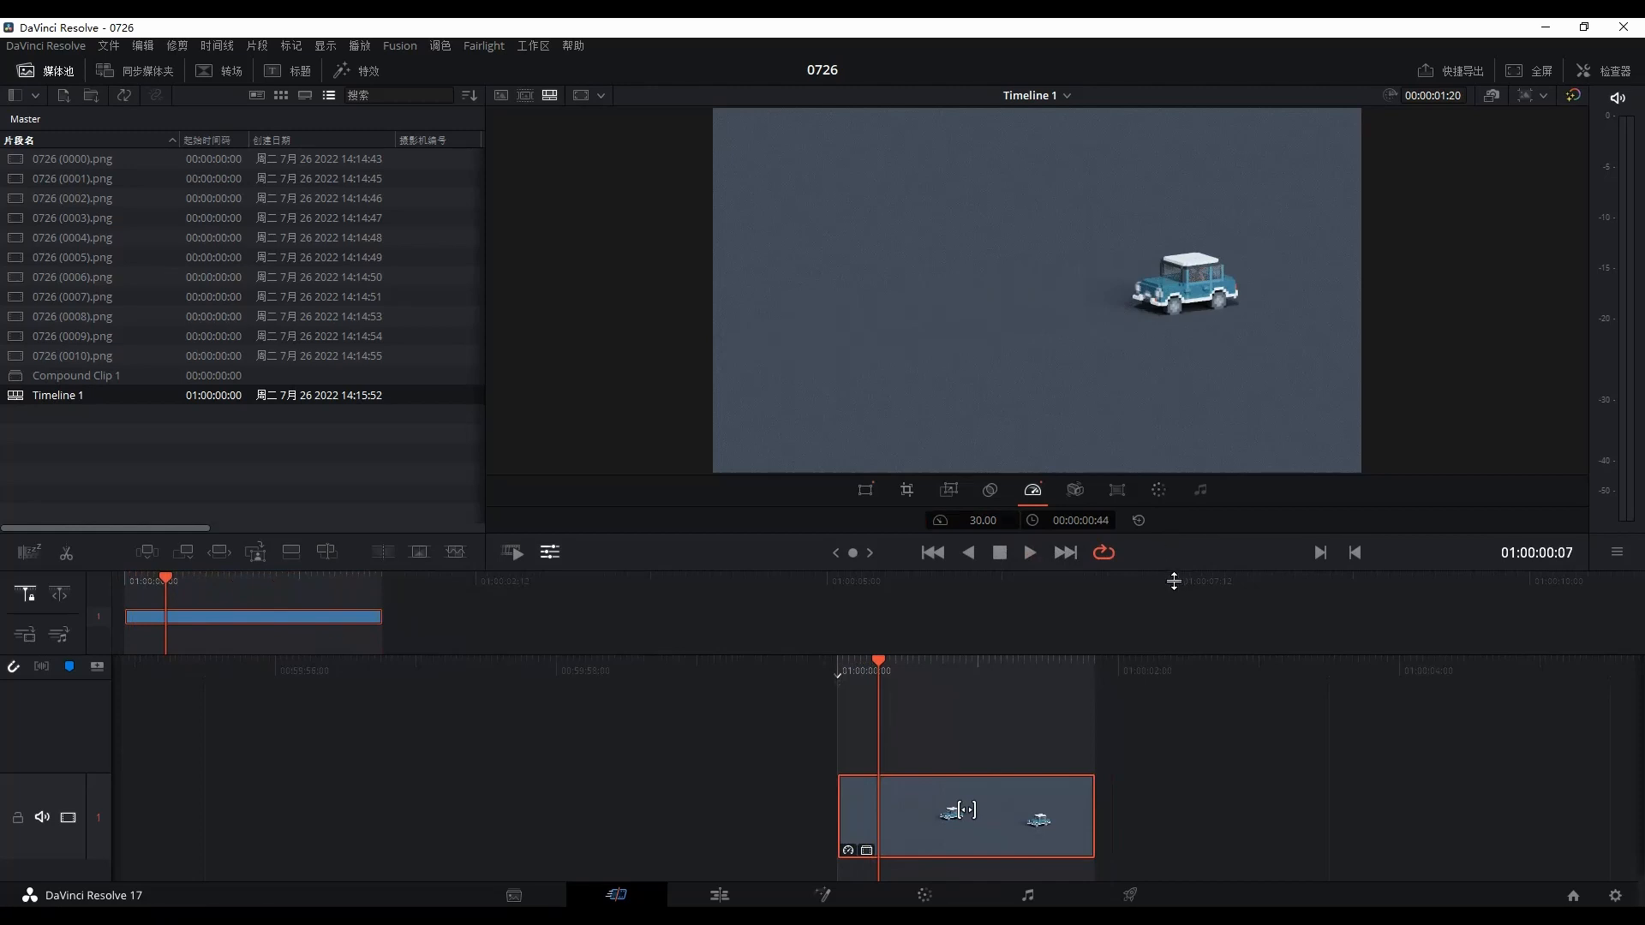
# Step: Enlarge the viewer and preview the looping car animation, including at full screen
pyautogui.moveTo(1175, 577); pyautogui.dragTo(1161, 697)
pyautogui.click(1030, 601)
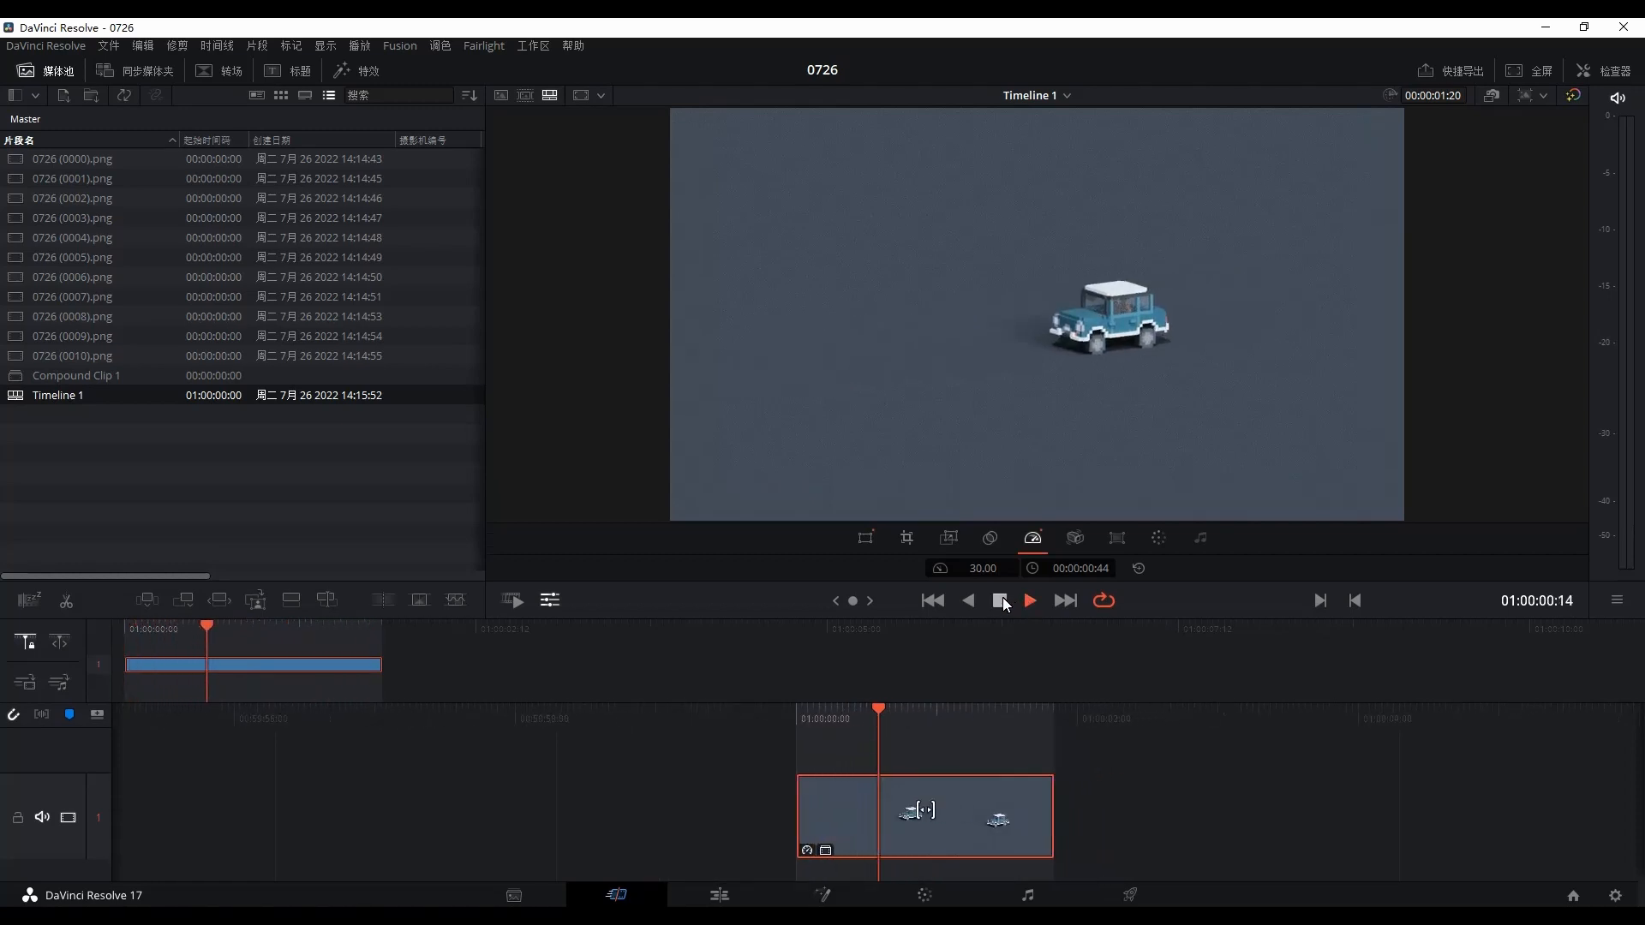
pyautogui.click(1001, 601)
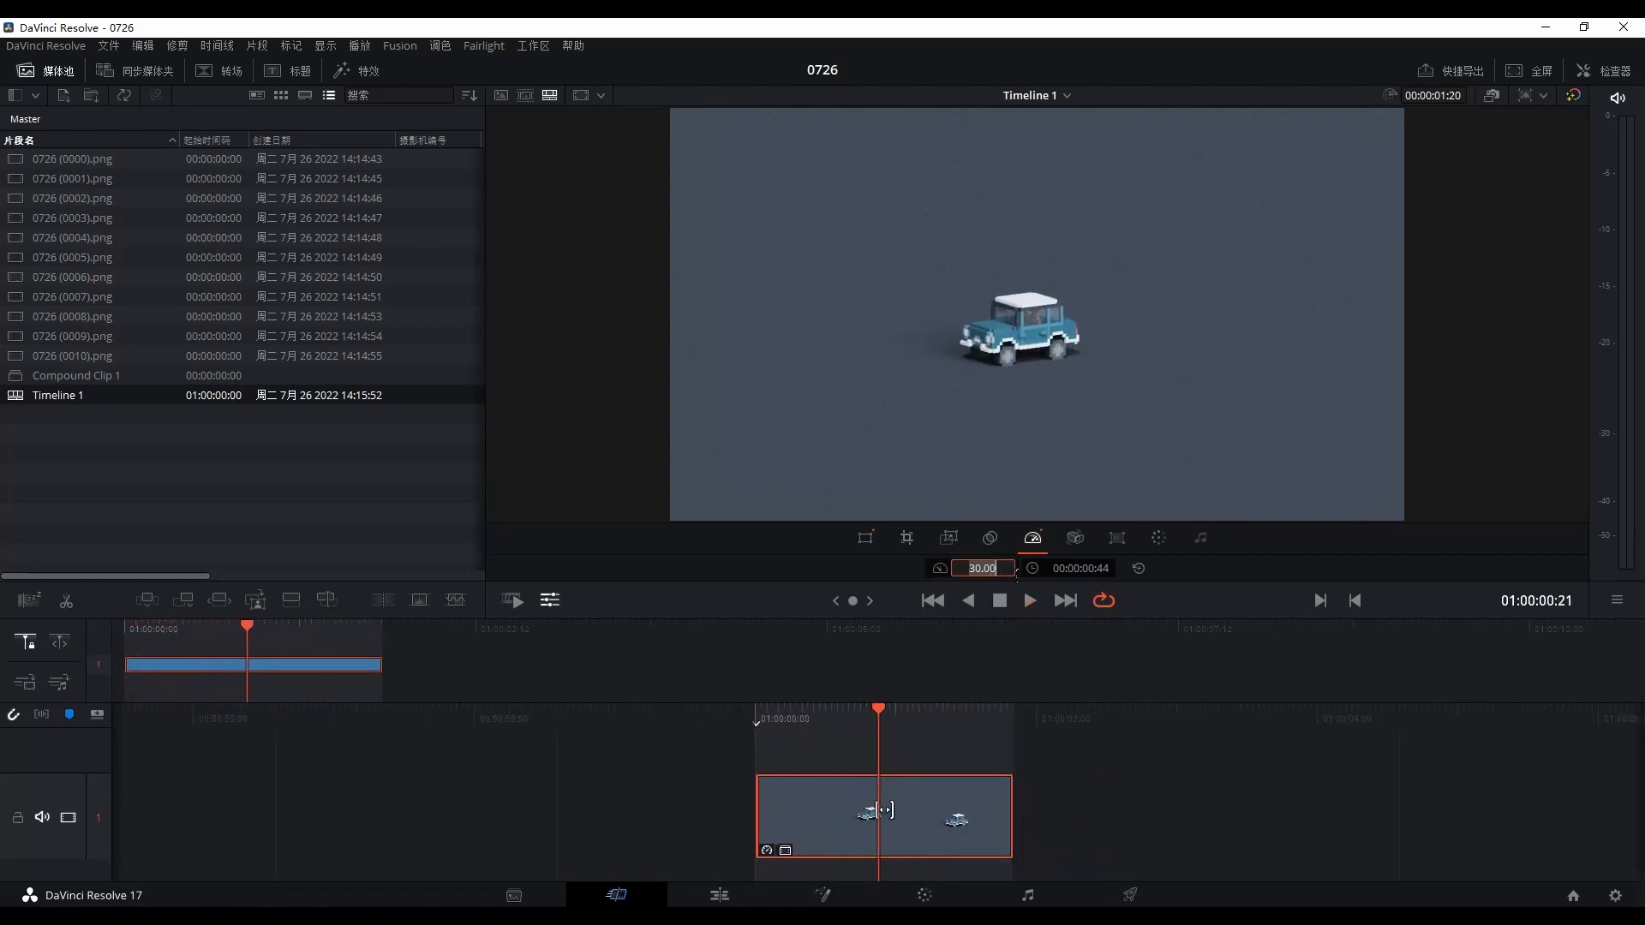
pyautogui.click(1520, 73)
pyautogui.click(822, 865)
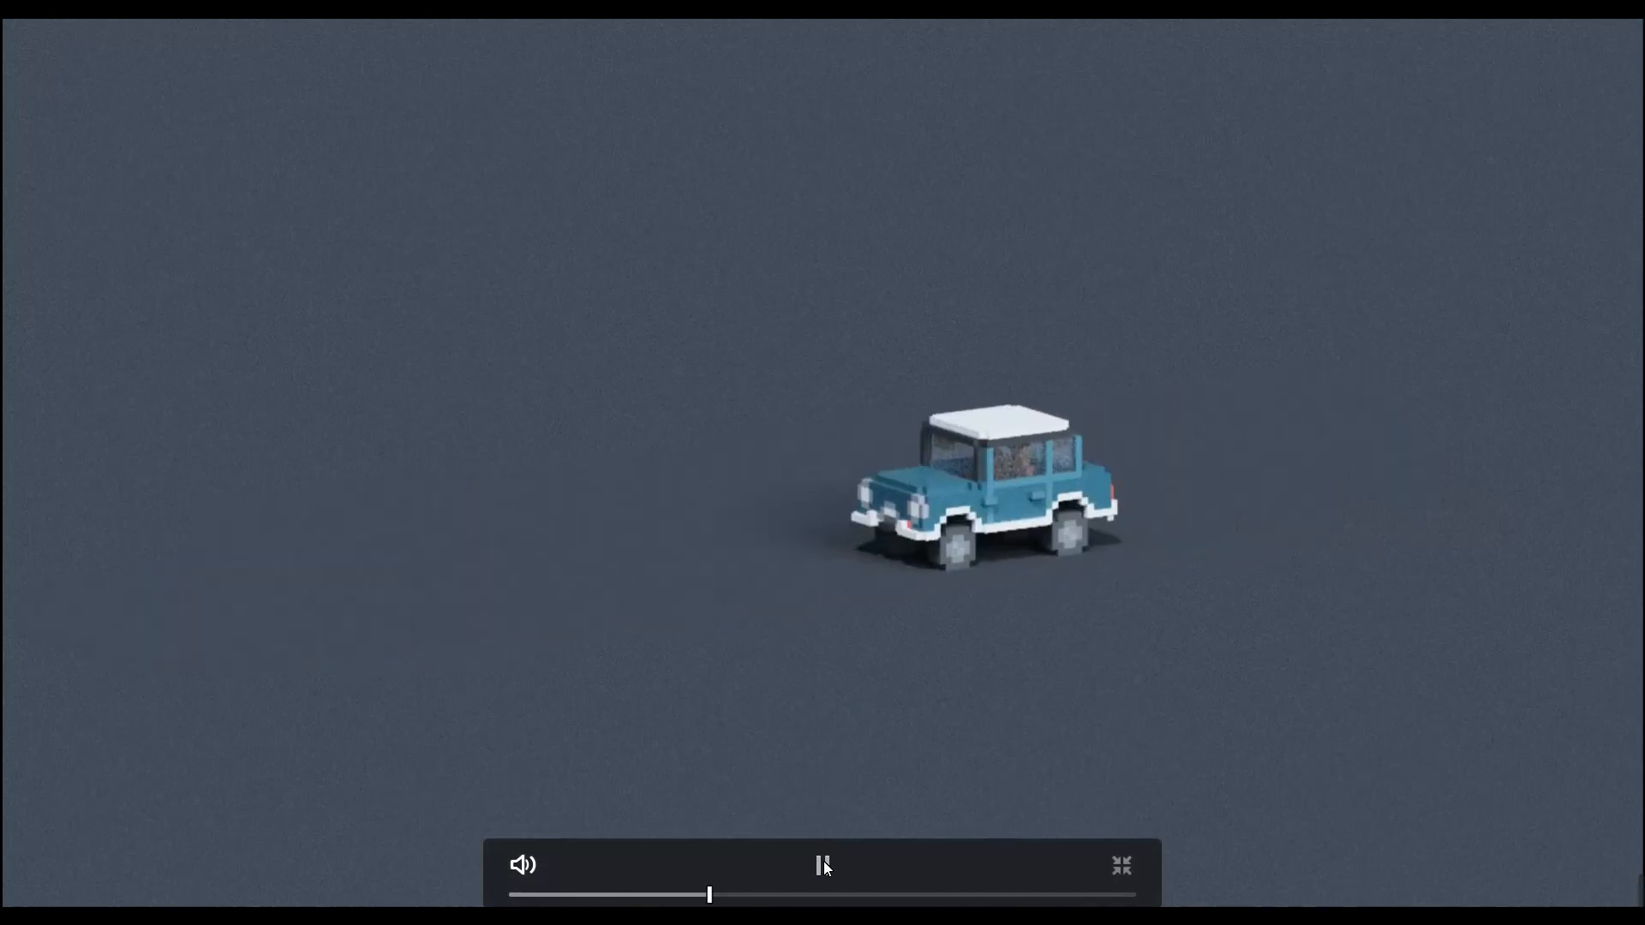
pyautogui.click(823, 866)
pyautogui.click(1120, 866)
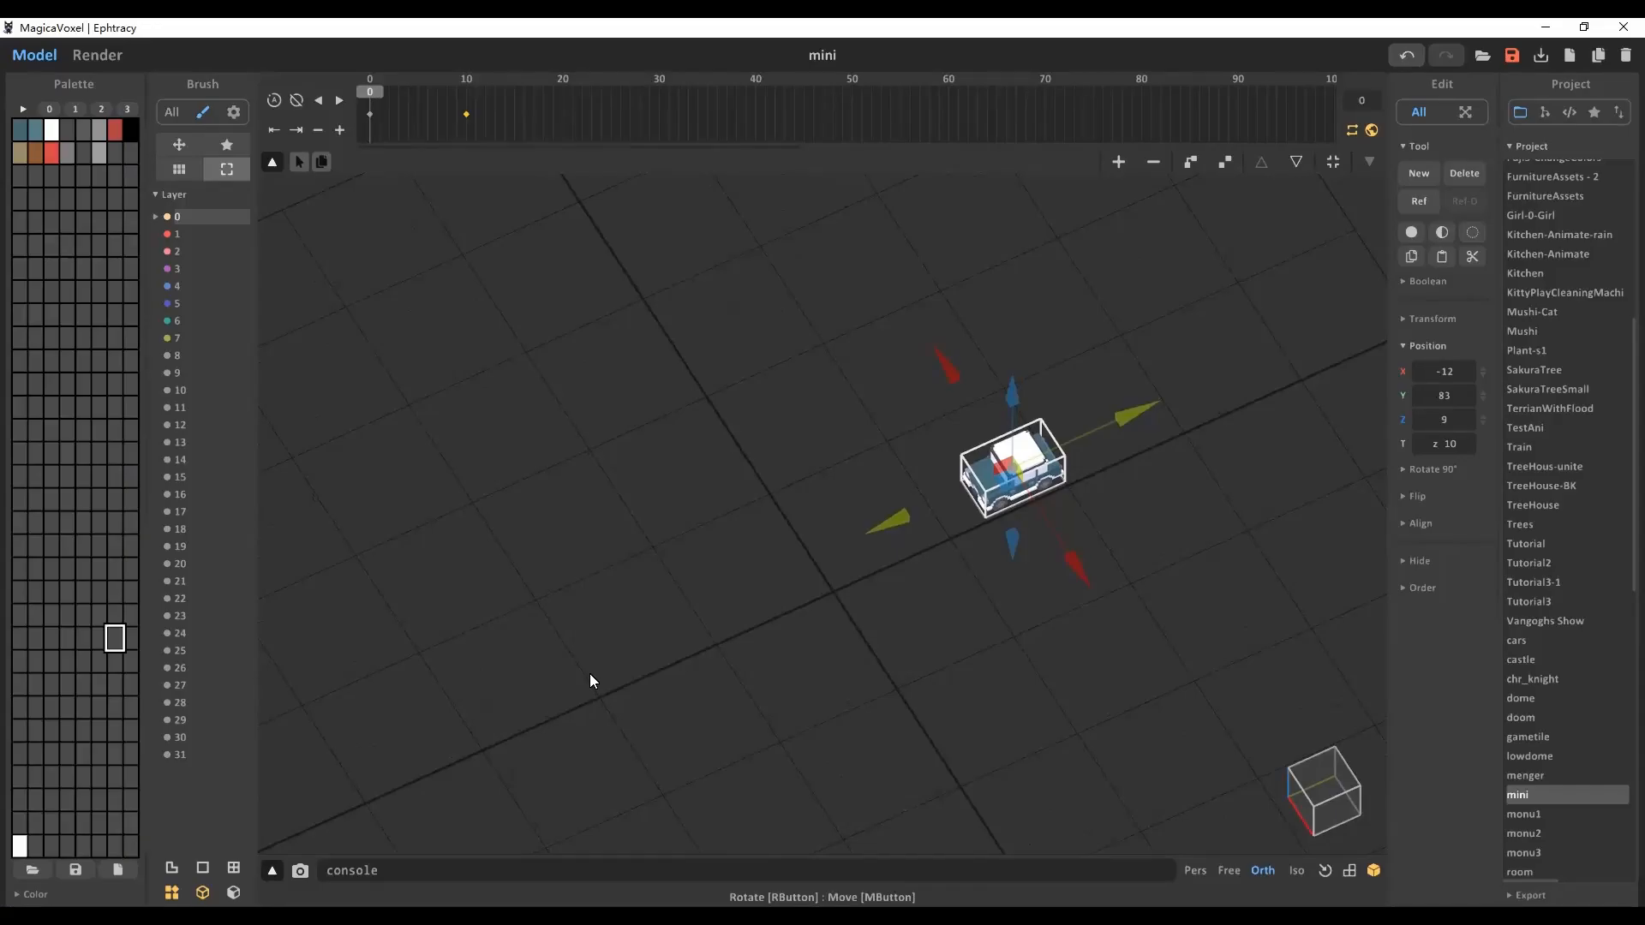
# Step: Switch to MagicaVoxel and re-key the car at Y 53 on frame 0 and Y -43 on frame 10
pyautogui.moveTo(370, 92); pyautogui.dragTo(471, 92)
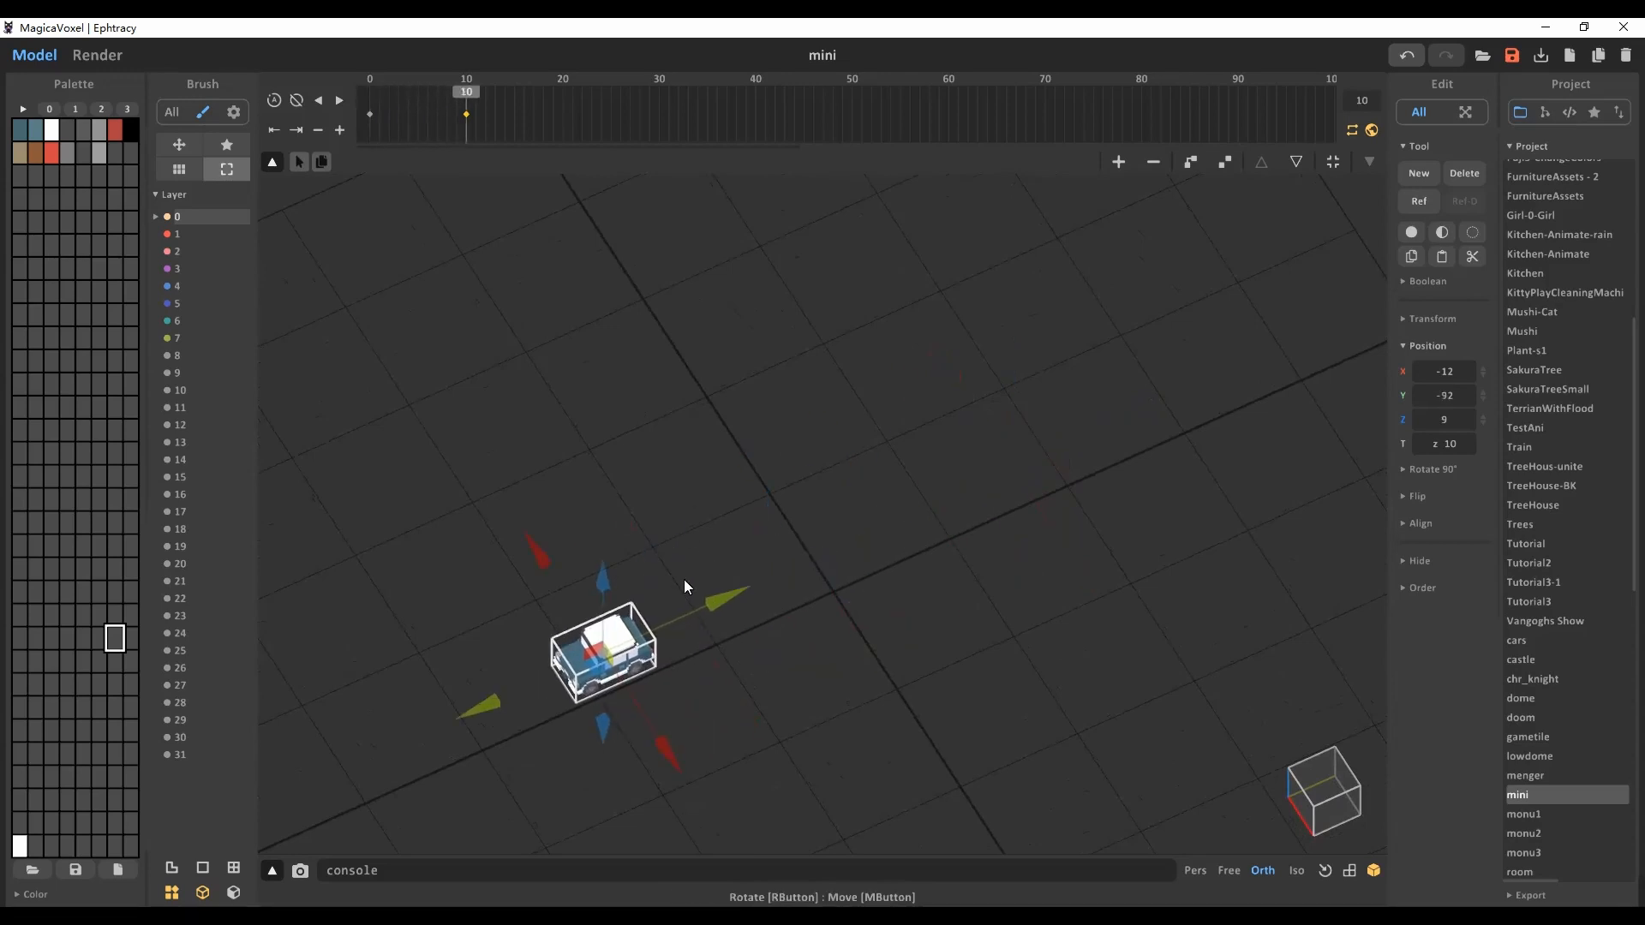
pyautogui.moveTo(683, 579); pyautogui.dragTo(838, 567)
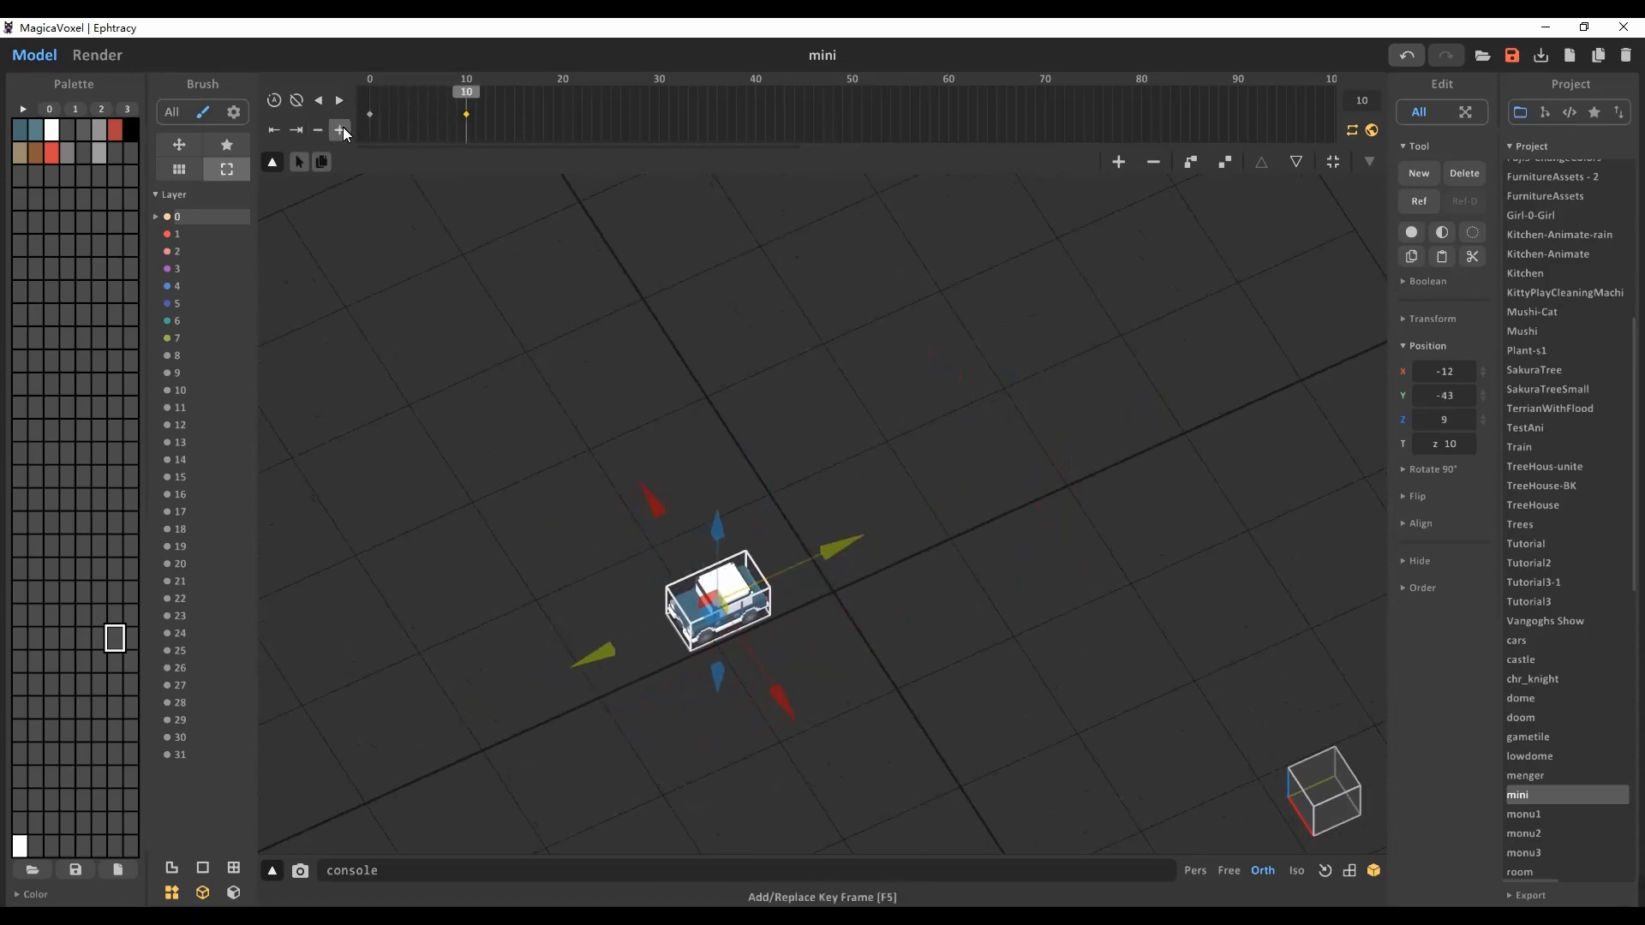
pyautogui.click(375, 87)
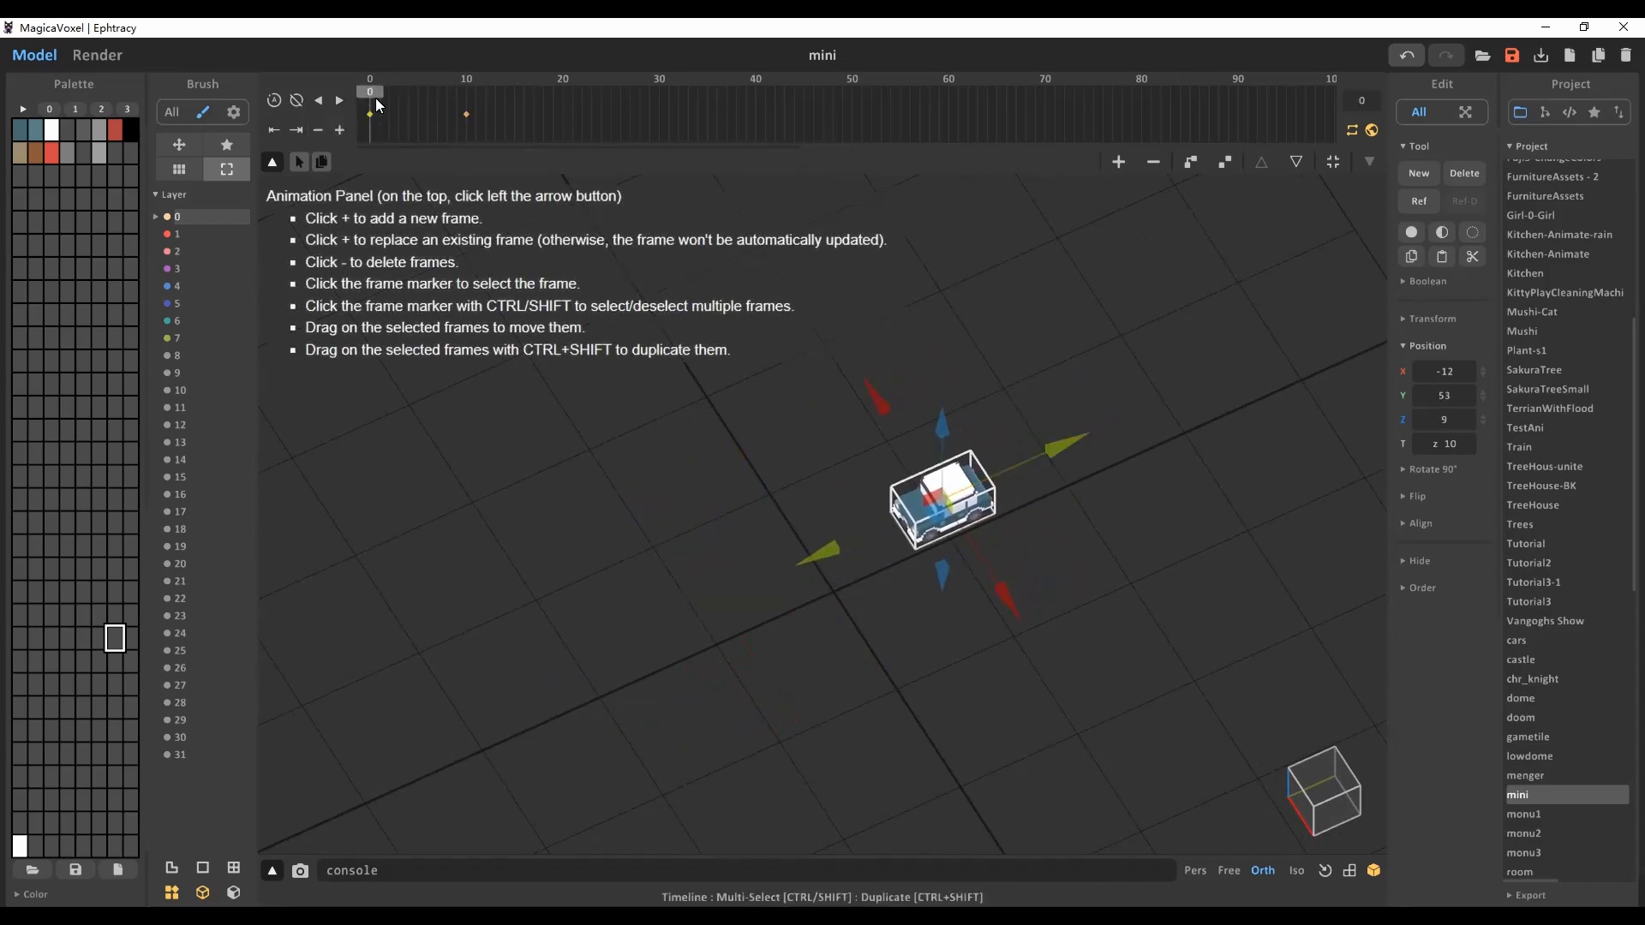
pyautogui.click(466, 91)
# Step: Key the car rotated 90° about Z for the first turn and place that keyframe on frame 11
pyautogui.click(563, 93)
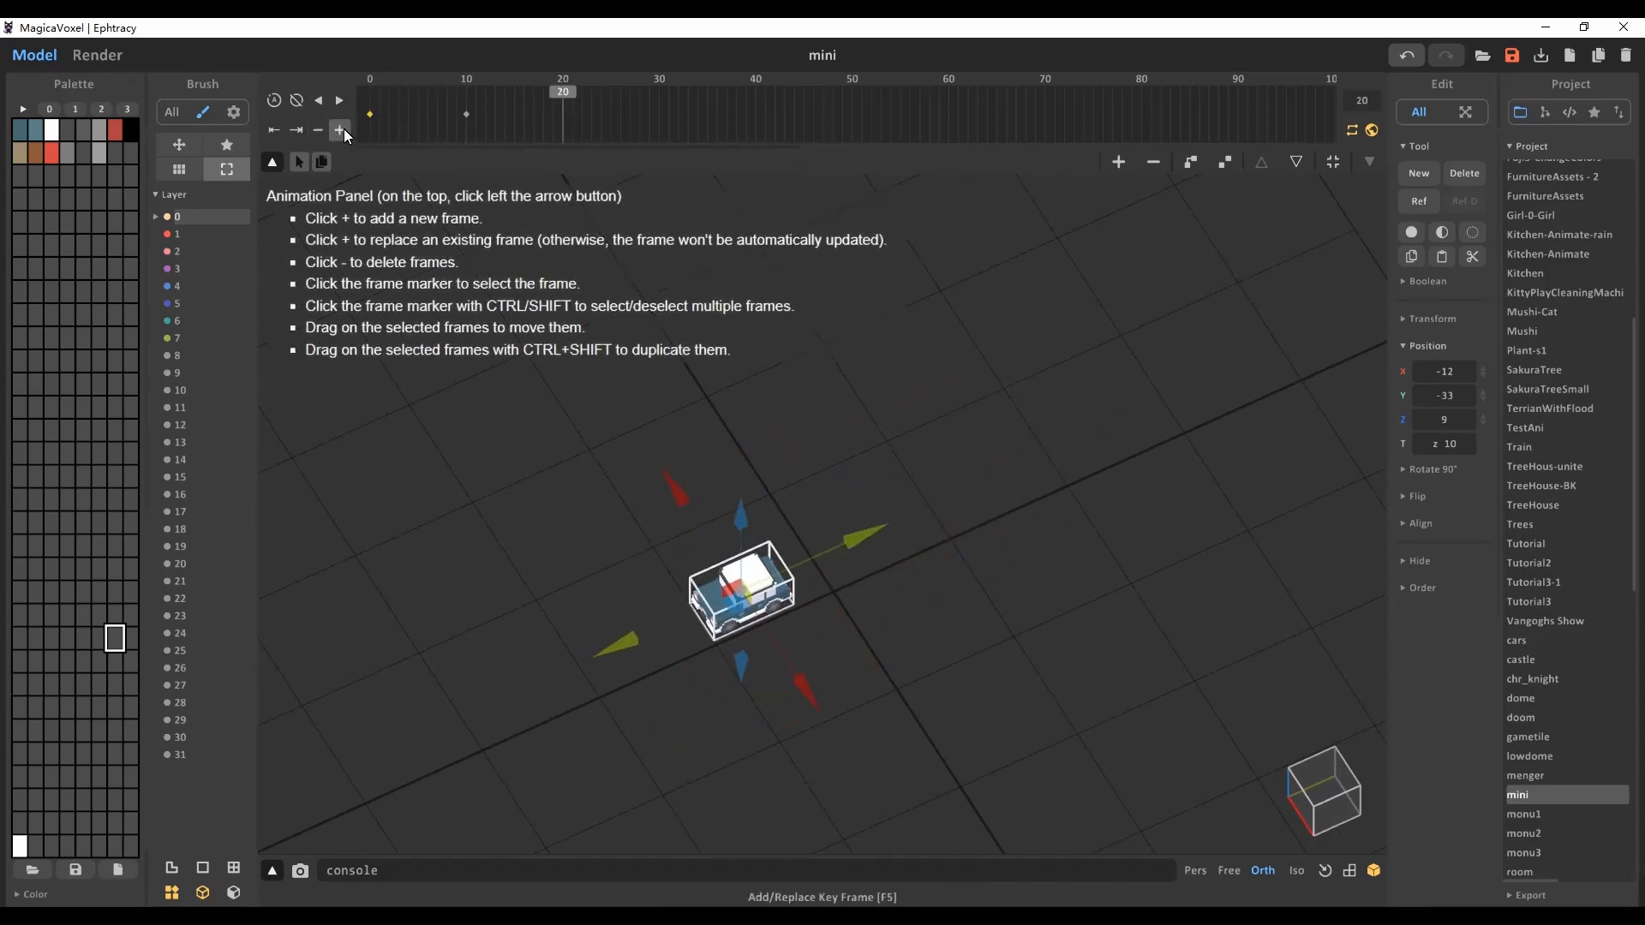
pyautogui.click(1470, 496)
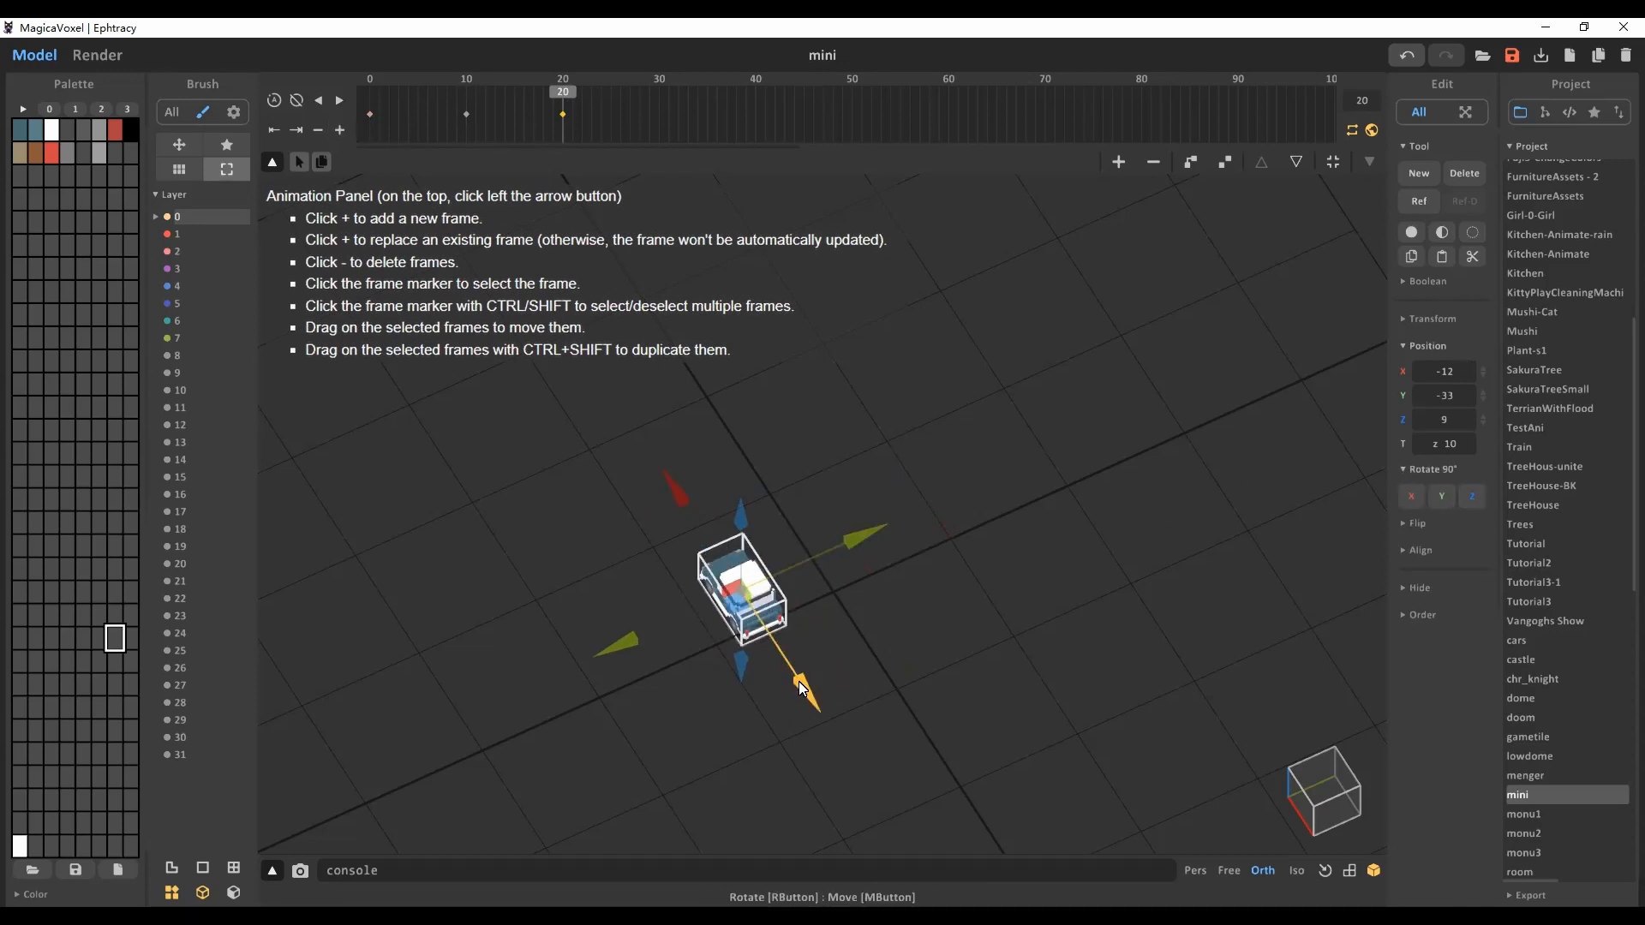
pyautogui.click(467, 91)
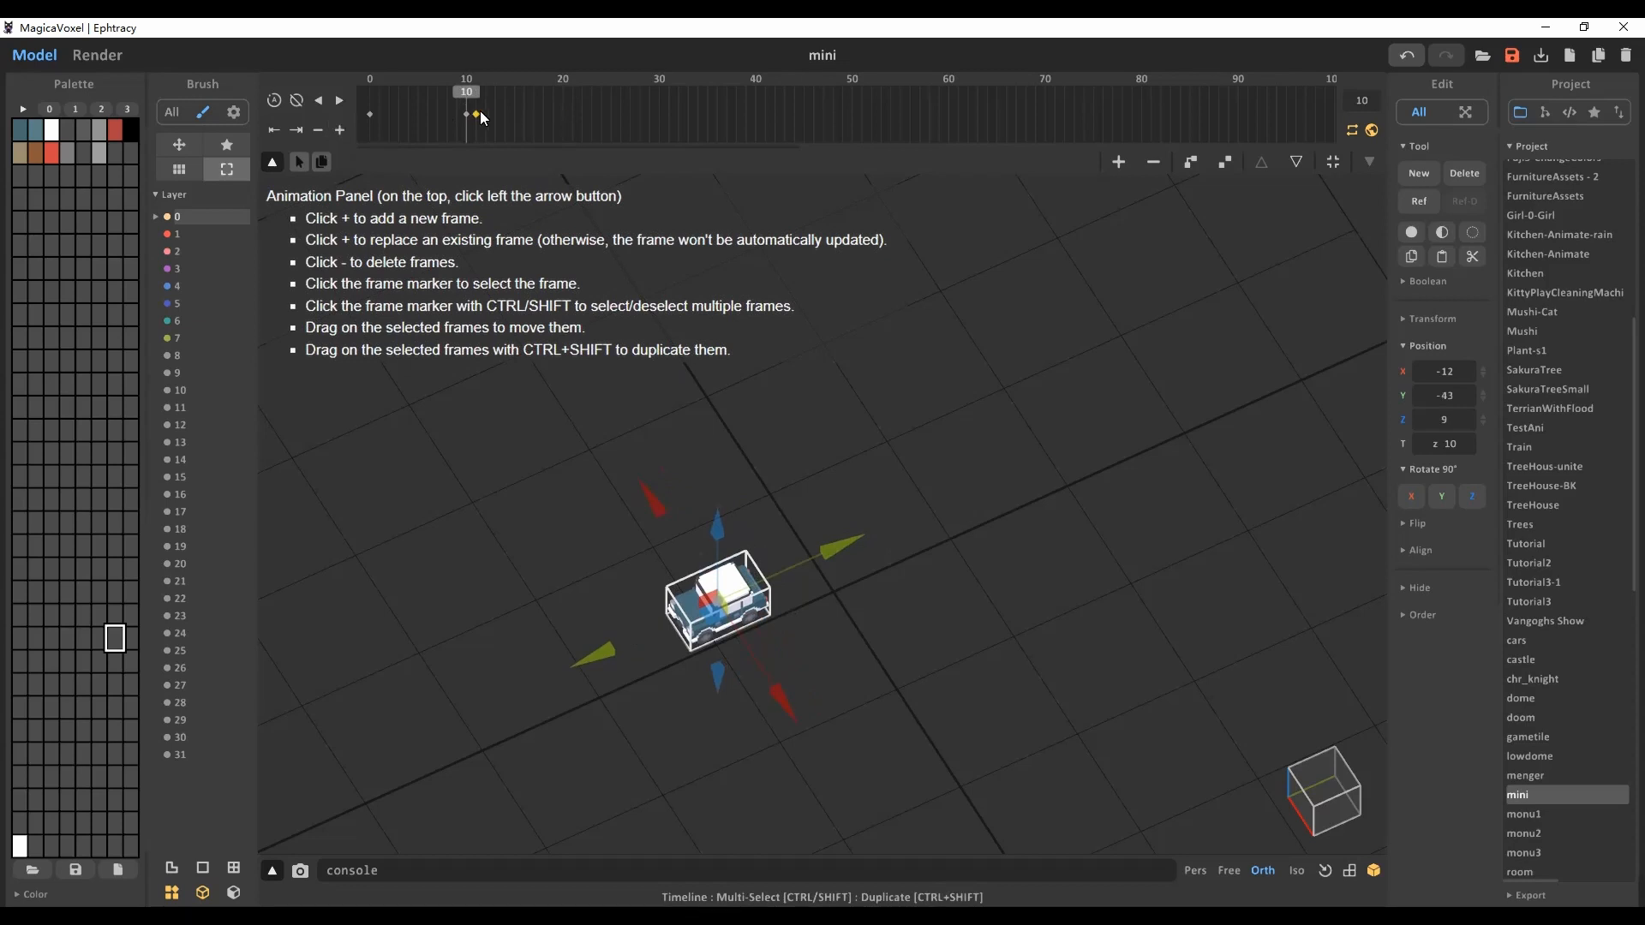
pyautogui.click(475, 97)
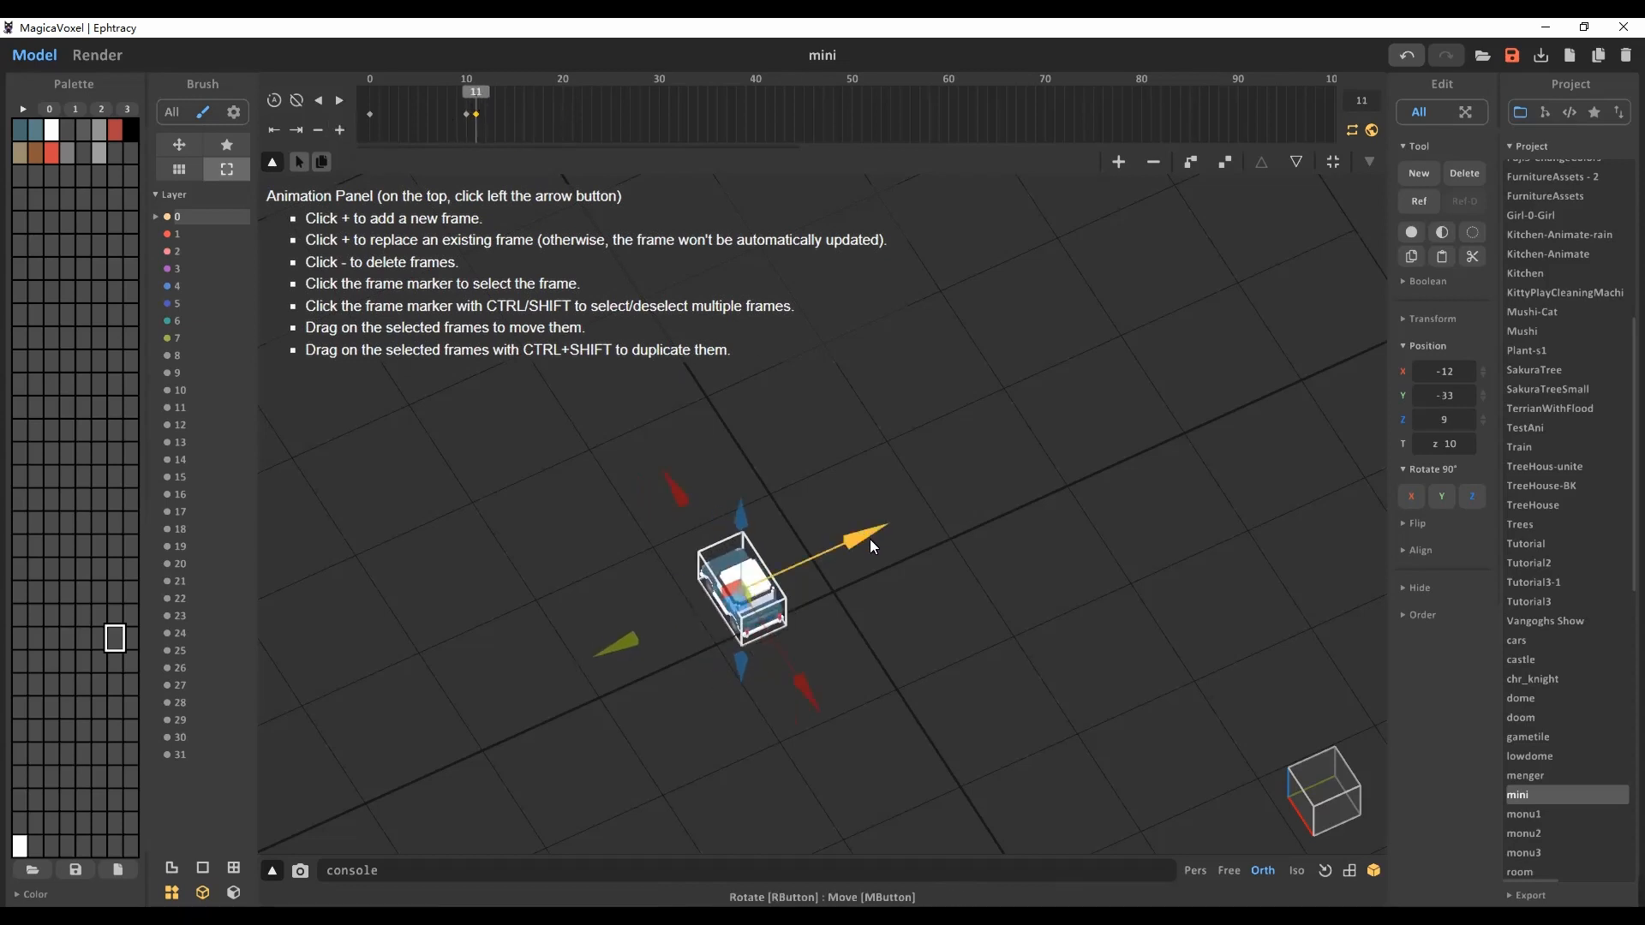
# Step: Move the turned car on frame 11 to X -22, Y -61, replace its keyframe and scrub through the turn
pyautogui.moveTo(871, 541); pyautogui.dragTo(831, 547)
pyautogui.click(339, 129)
pyautogui.click(370, 112)
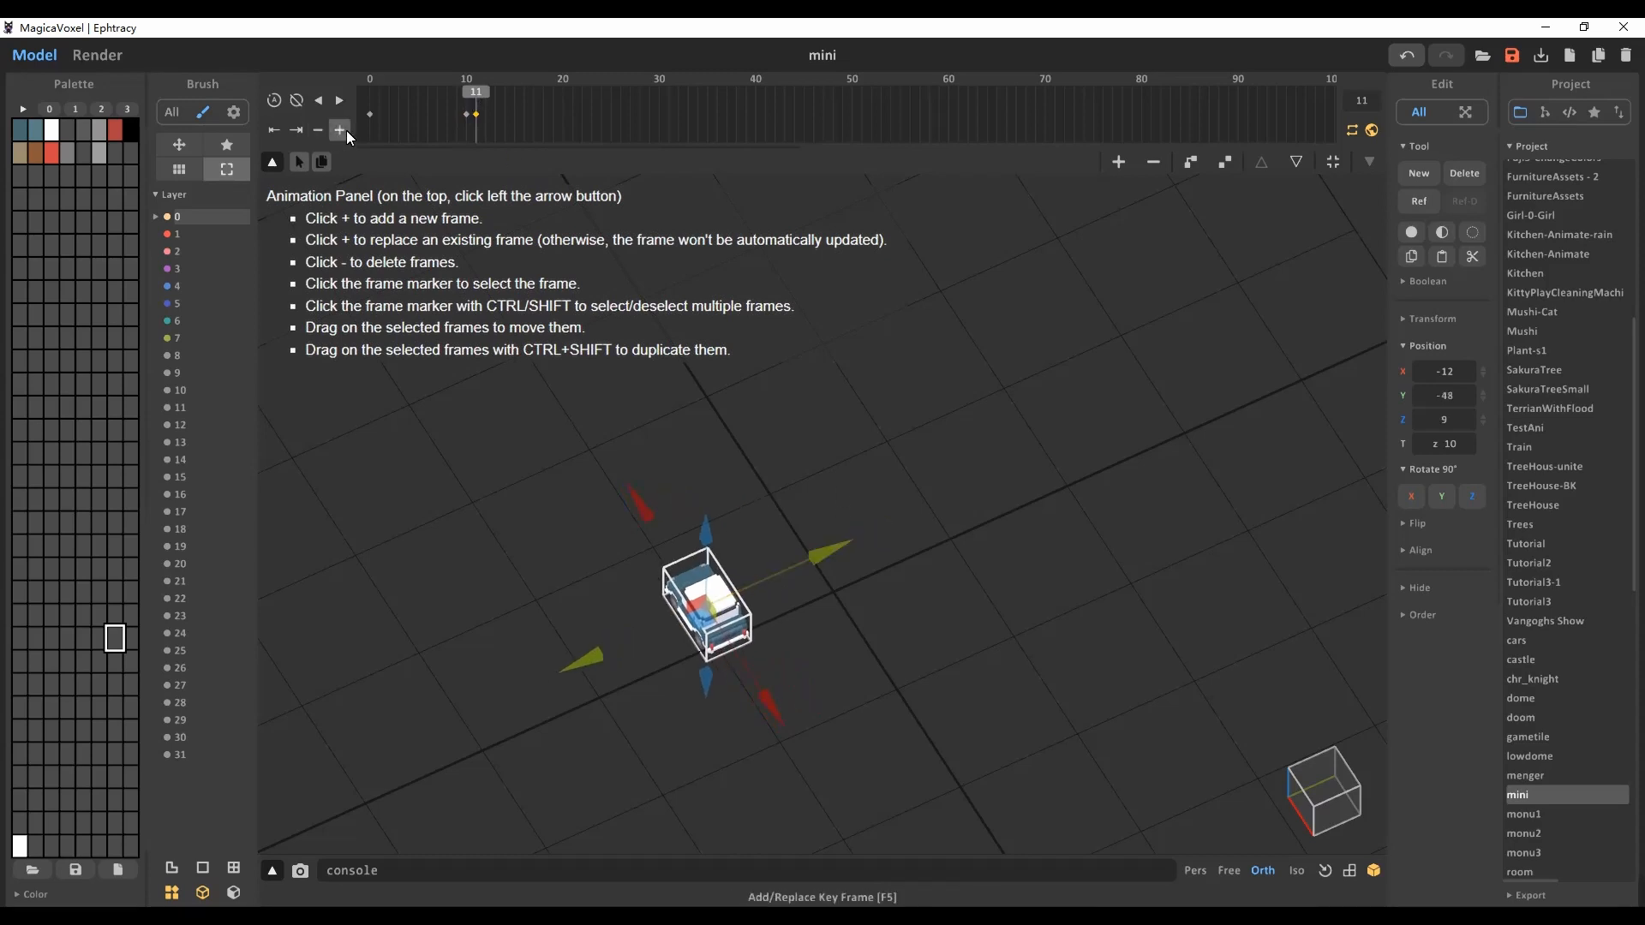
pyautogui.click(466, 95)
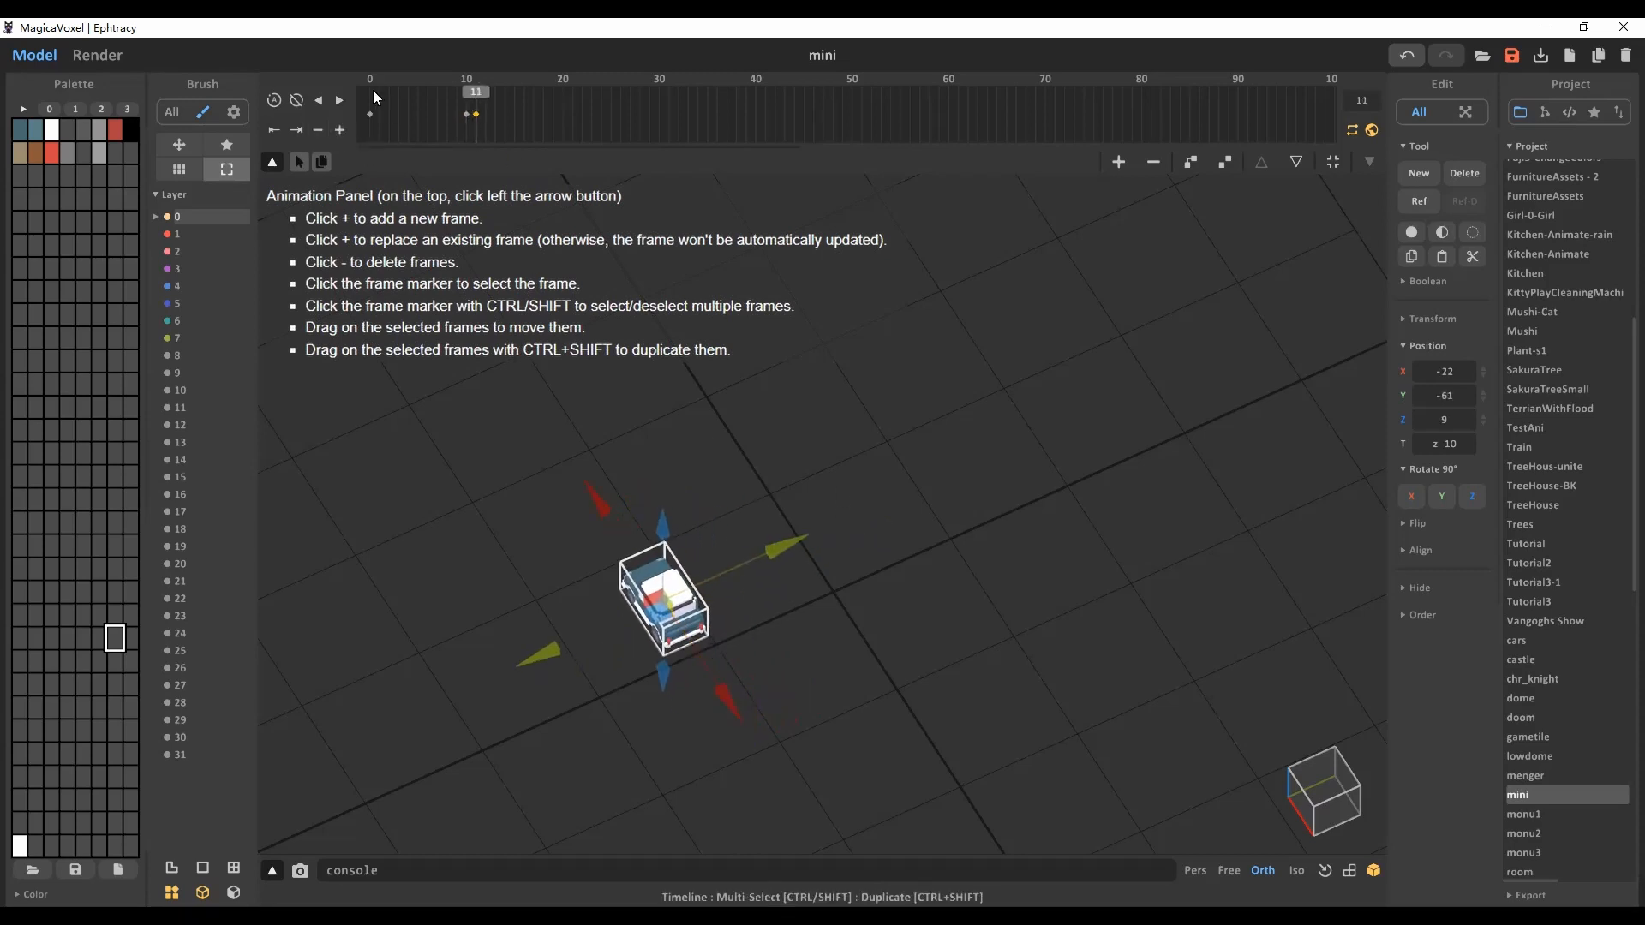
pyautogui.click(439, 94)
pyautogui.moveTo(439, 95); pyautogui.dragTo(476, 100)
# Step: Key the turned car on frame 20 at X -98, Y -61 and scrub through the motion
pyautogui.click(563, 88)
pyautogui.click(339, 130)
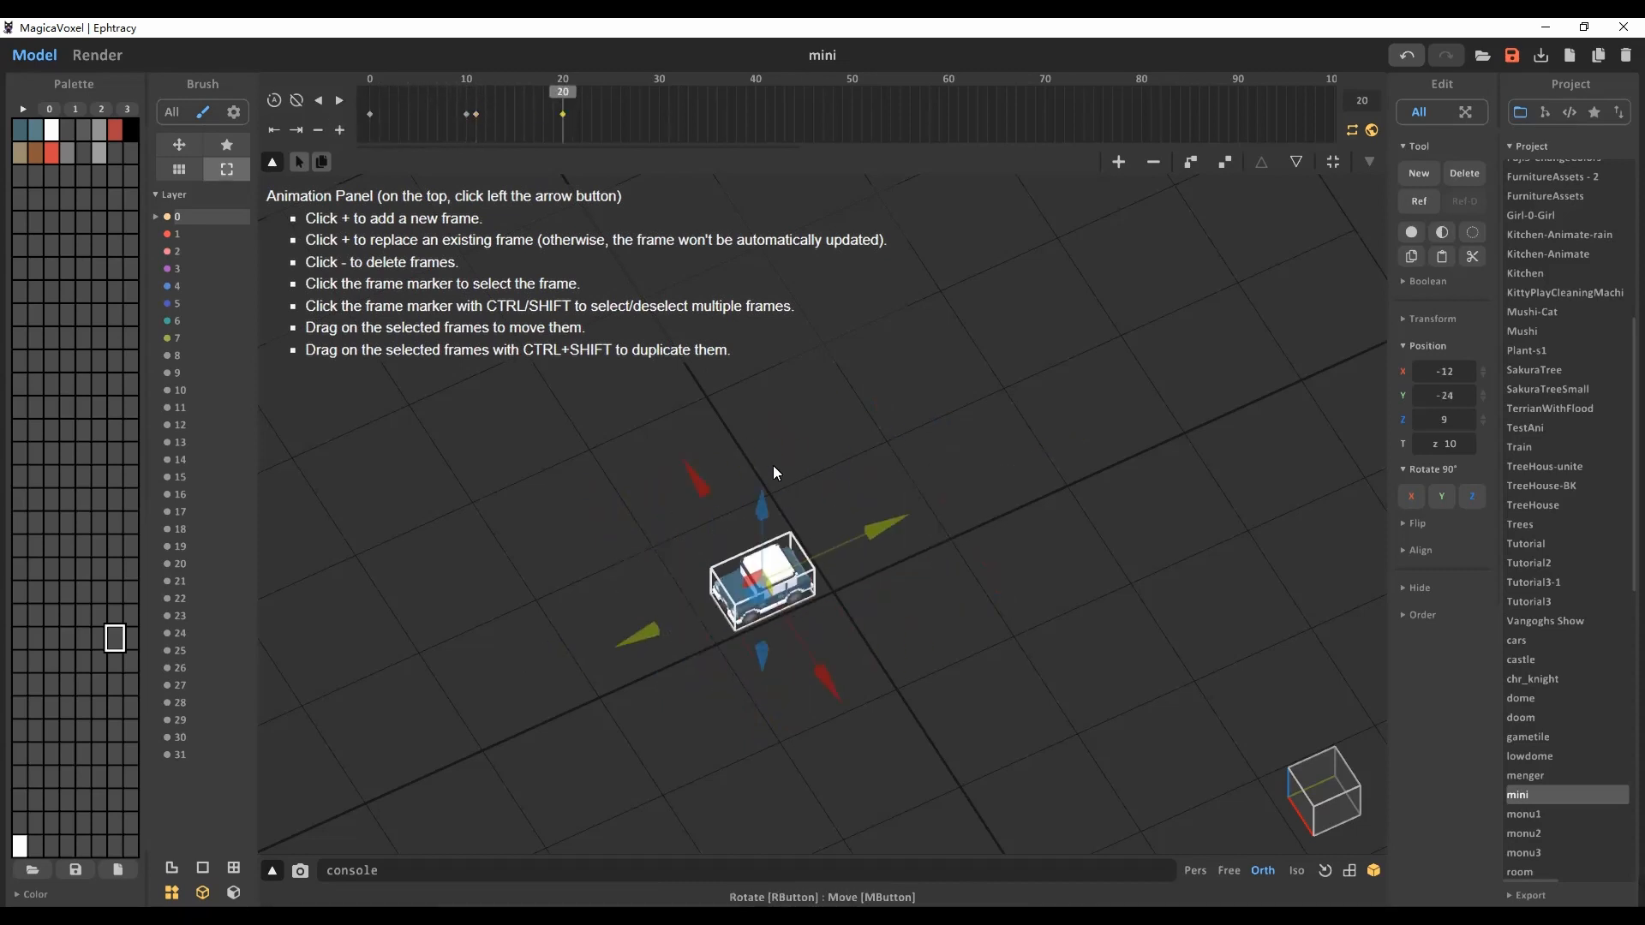
pyautogui.click(474, 96)
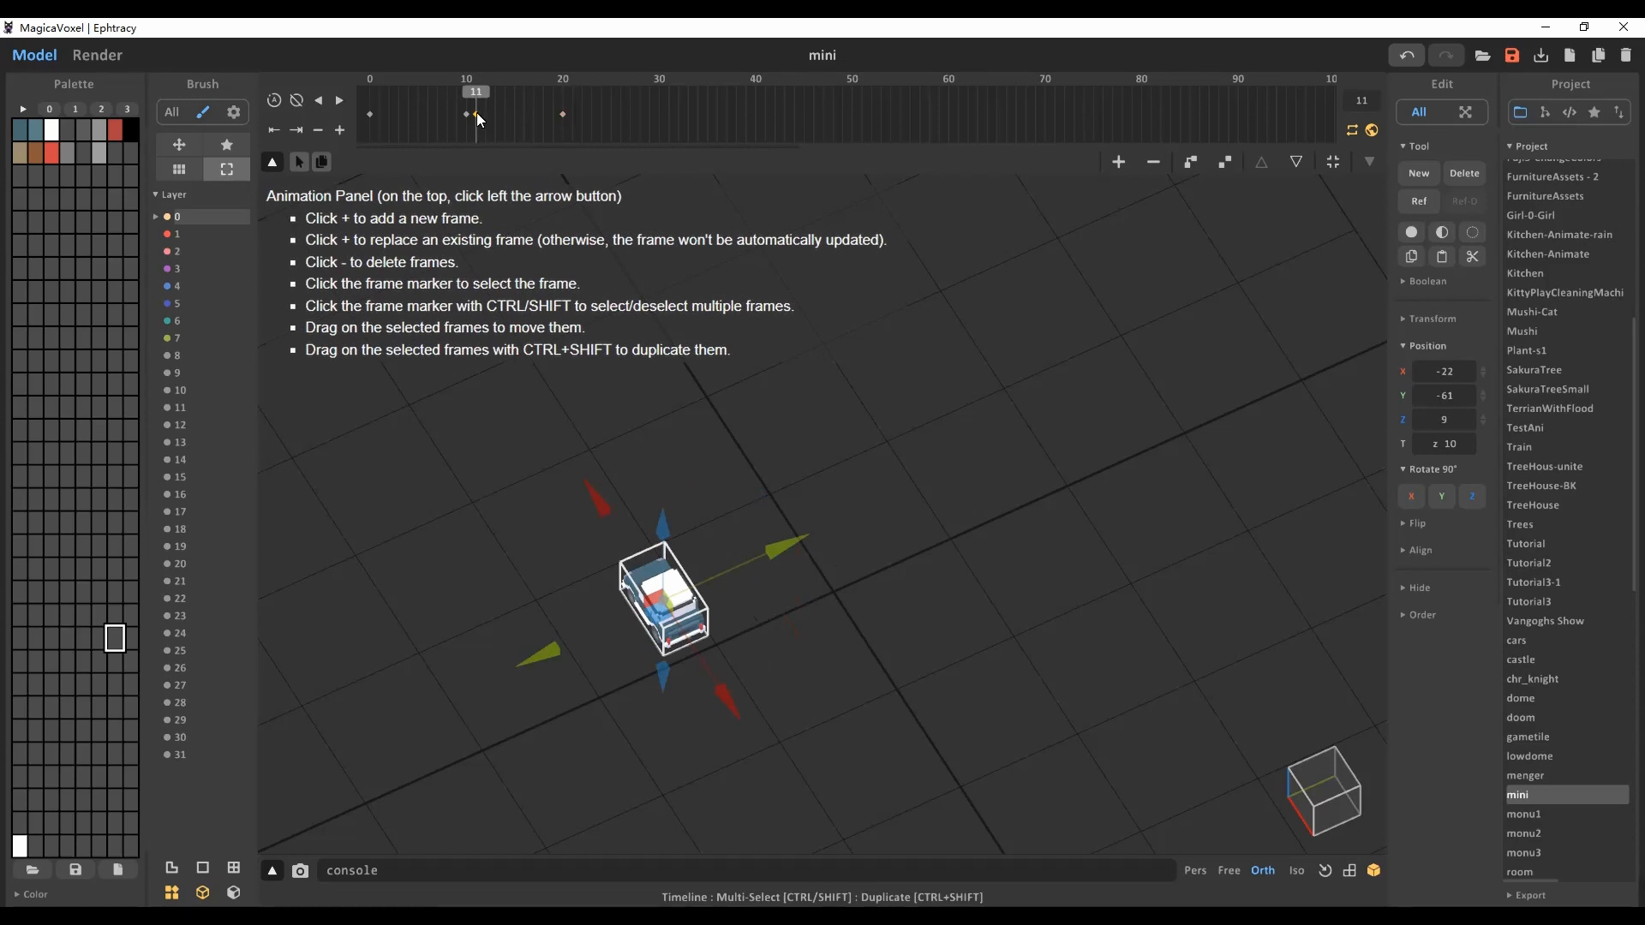
pyautogui.click(562, 115)
pyautogui.moveTo(727, 699); pyautogui.dragTo(632, 553)
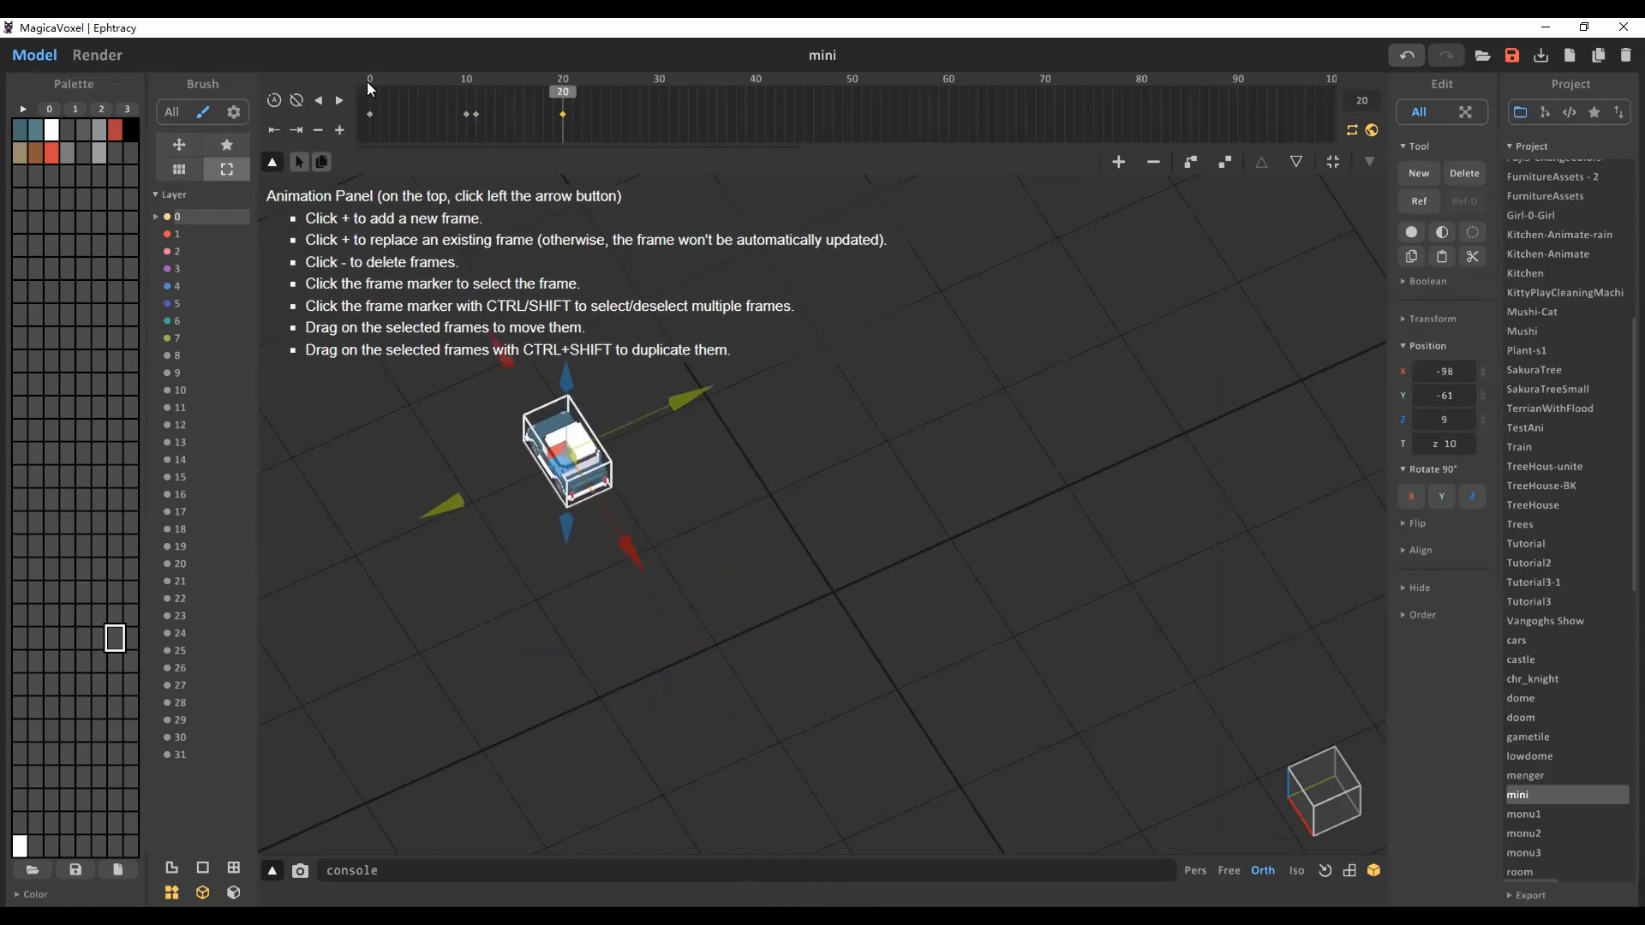
pyautogui.moveTo(367, 80); pyautogui.dragTo(564, 109)
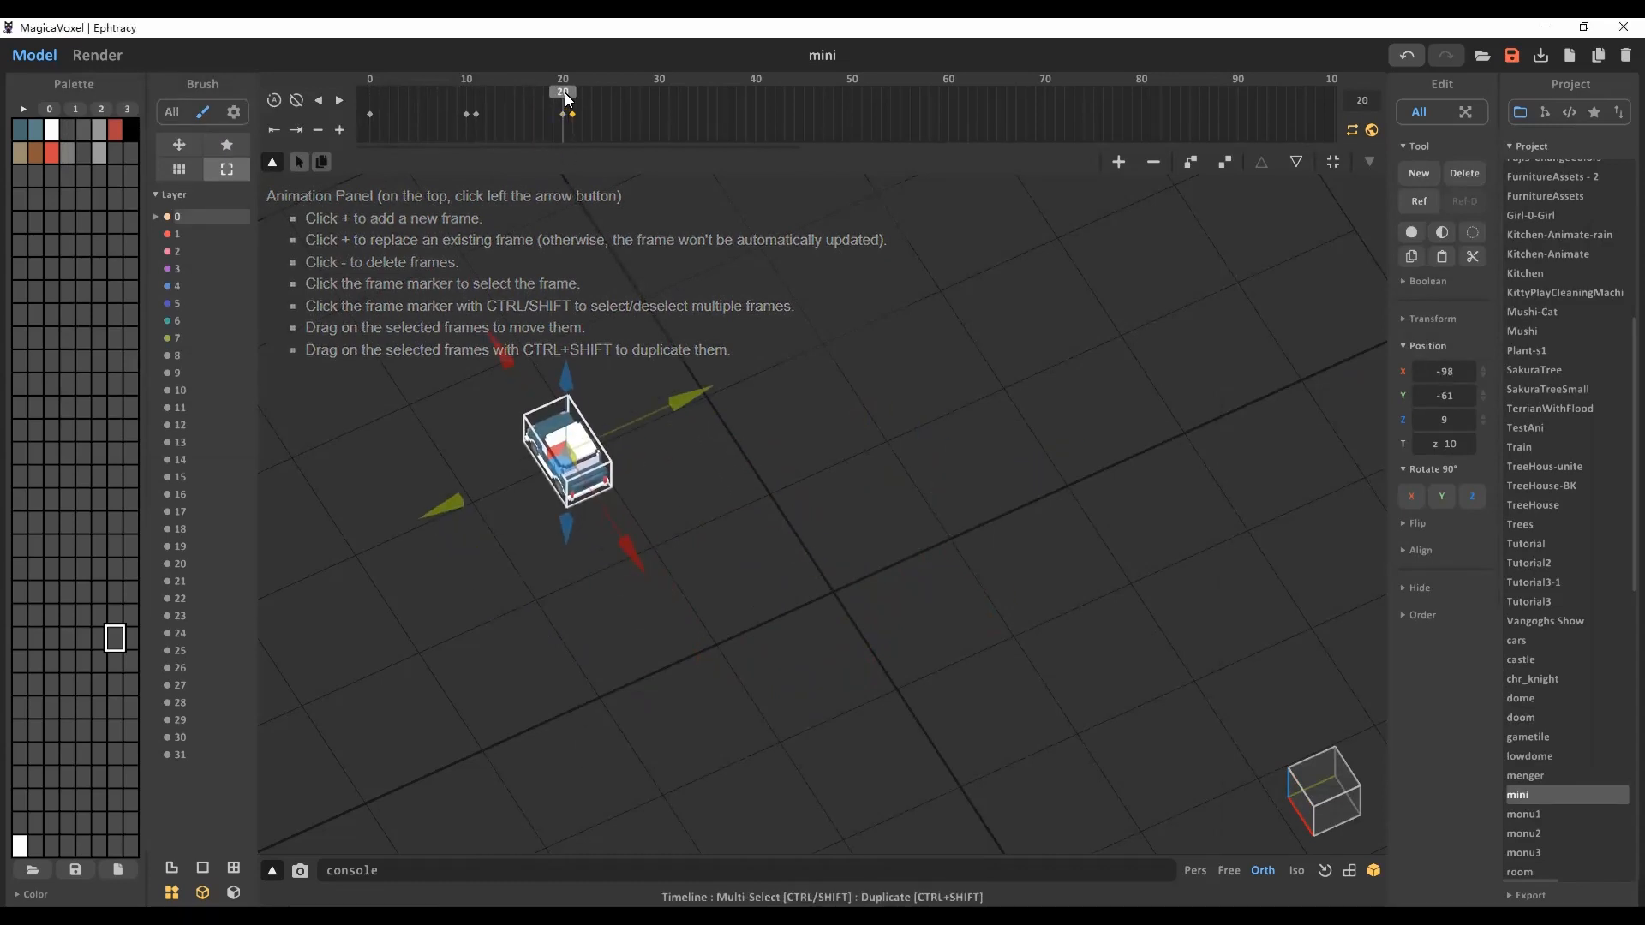
# Step: Key the second turn on frame 21 with the car rotated 90° about Z and moved to X -121, Y -46
pyautogui.click(578, 100)
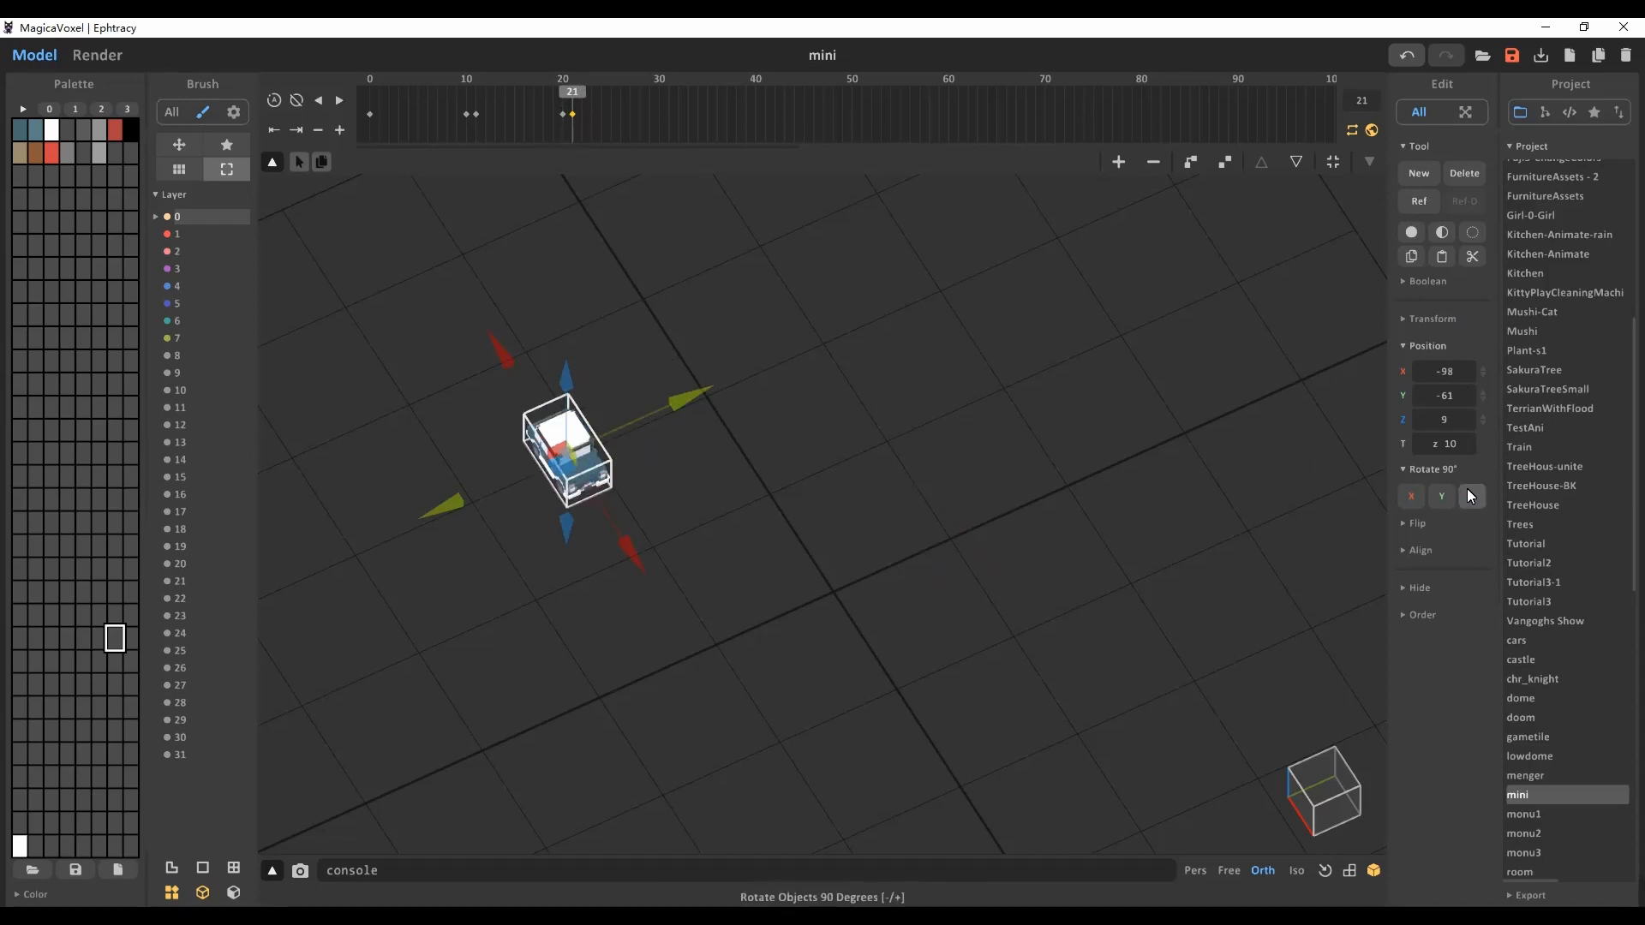
pyautogui.moveTo(689, 398); pyautogui.dragTo(726, 391)
pyautogui.moveTo(660, 537); pyautogui.dragTo(663, 348)
pyautogui.moveTo(566, 92)
pyautogui.mouseDown()
pyautogui.moveTo(450, 91)
pyautogui.moveTo(572, 113)
pyautogui.mouseUp()
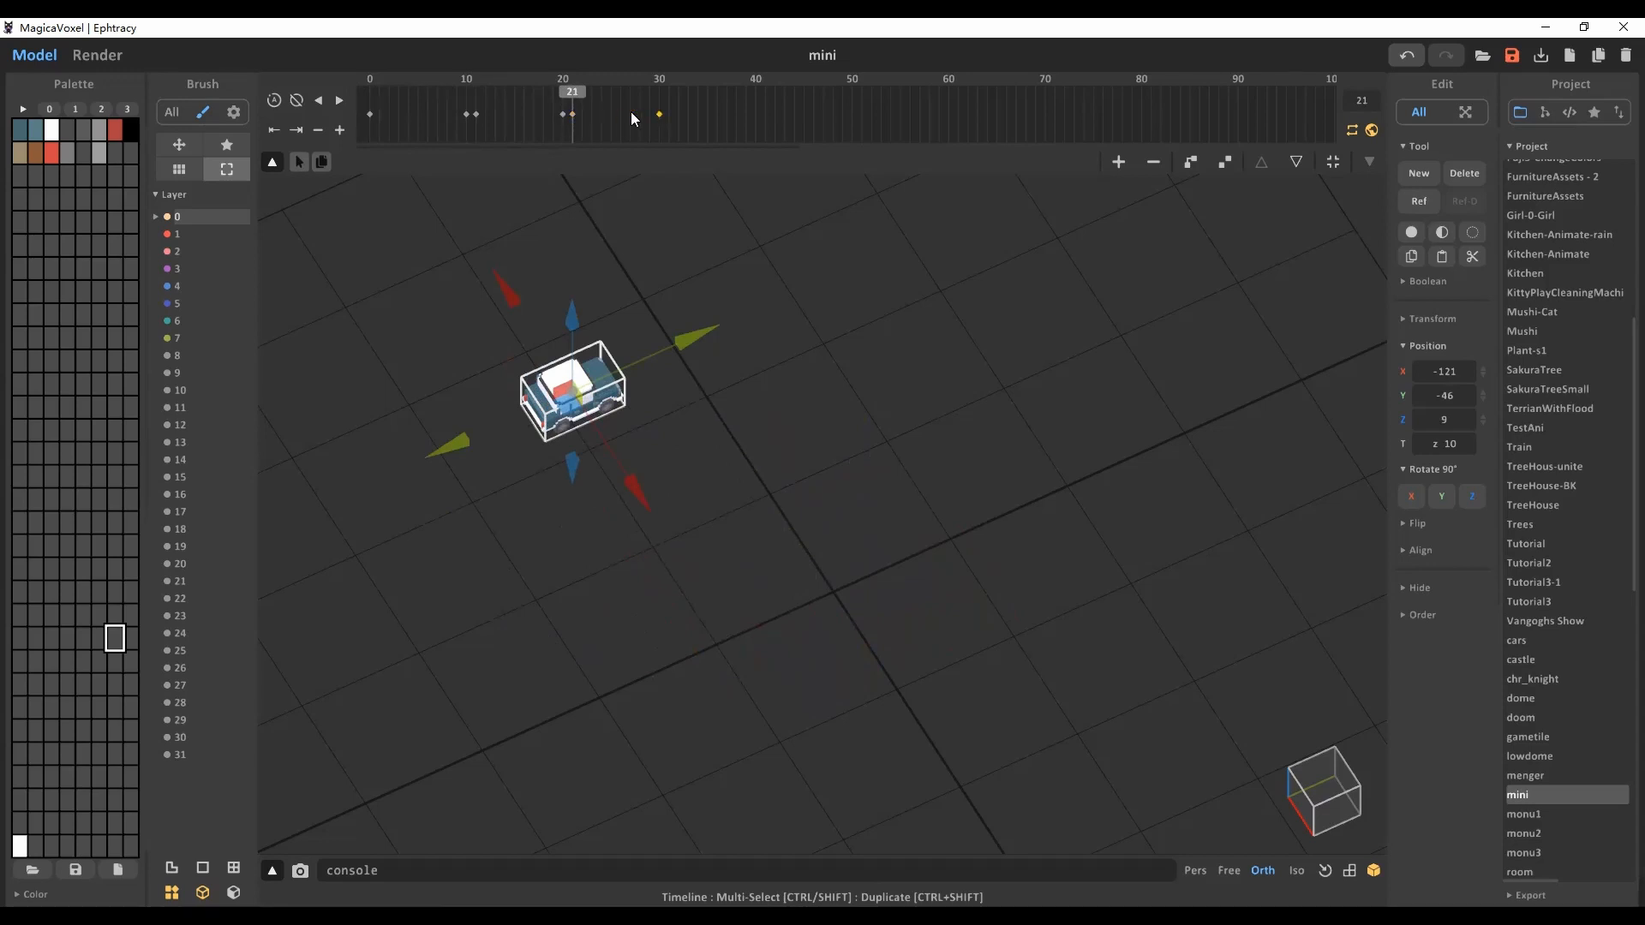
# Step: Key the car on frame 30 at X -121, Y 44, checking it against its frame 0 position
pyautogui.click(658, 92)
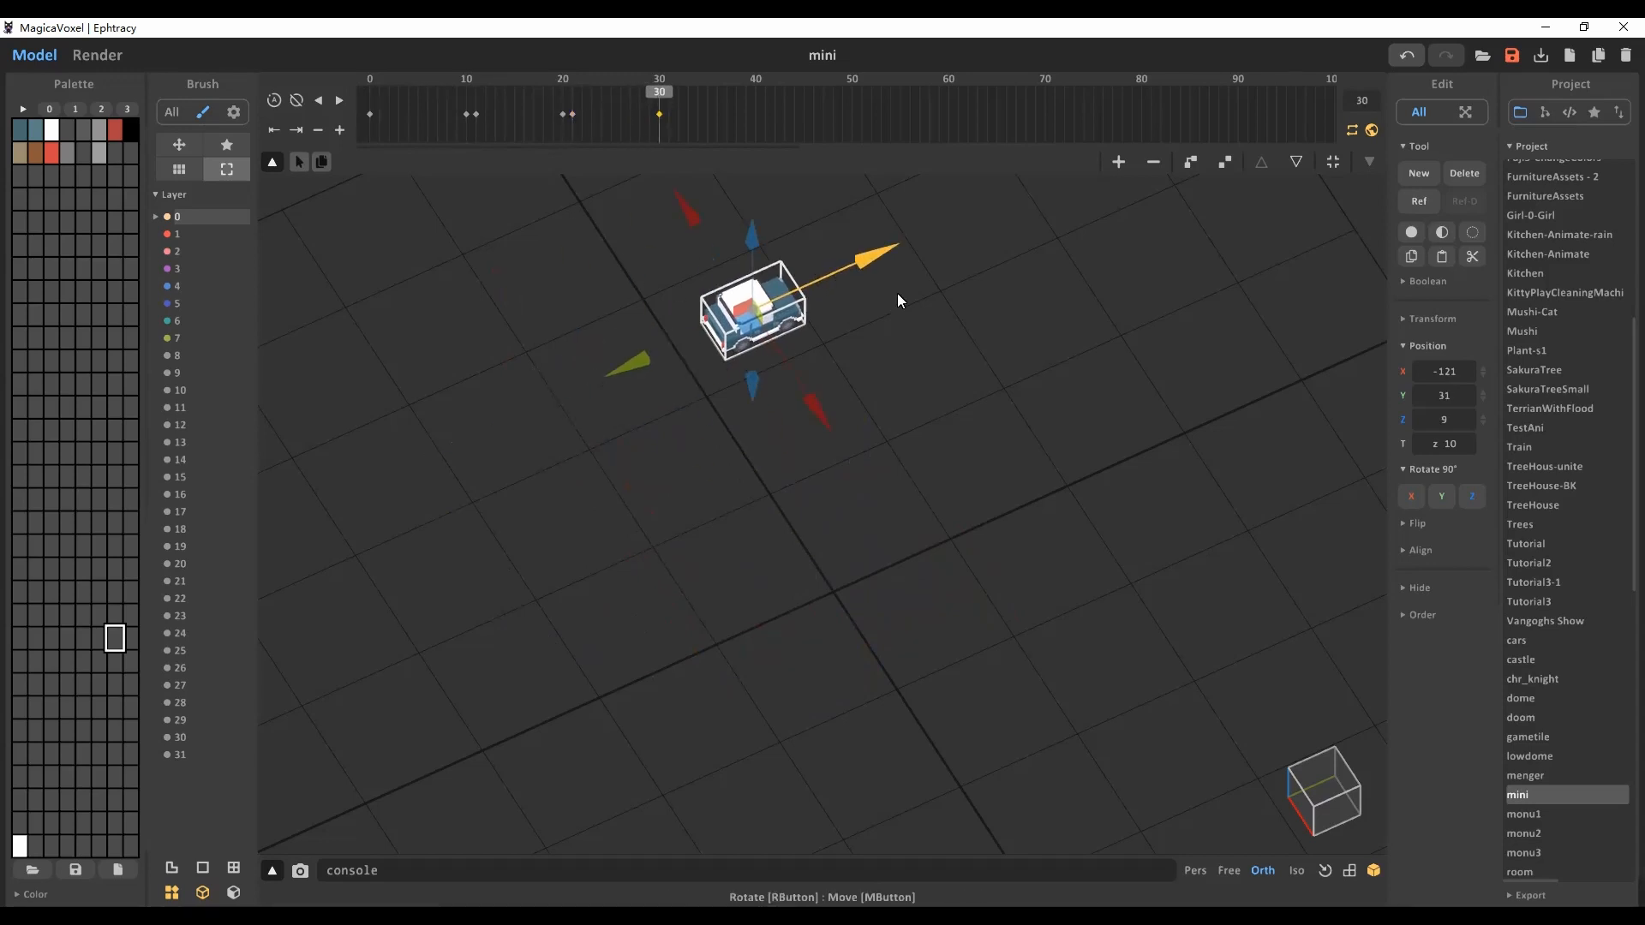
pyautogui.click(371, 93)
pyautogui.click(660, 90)
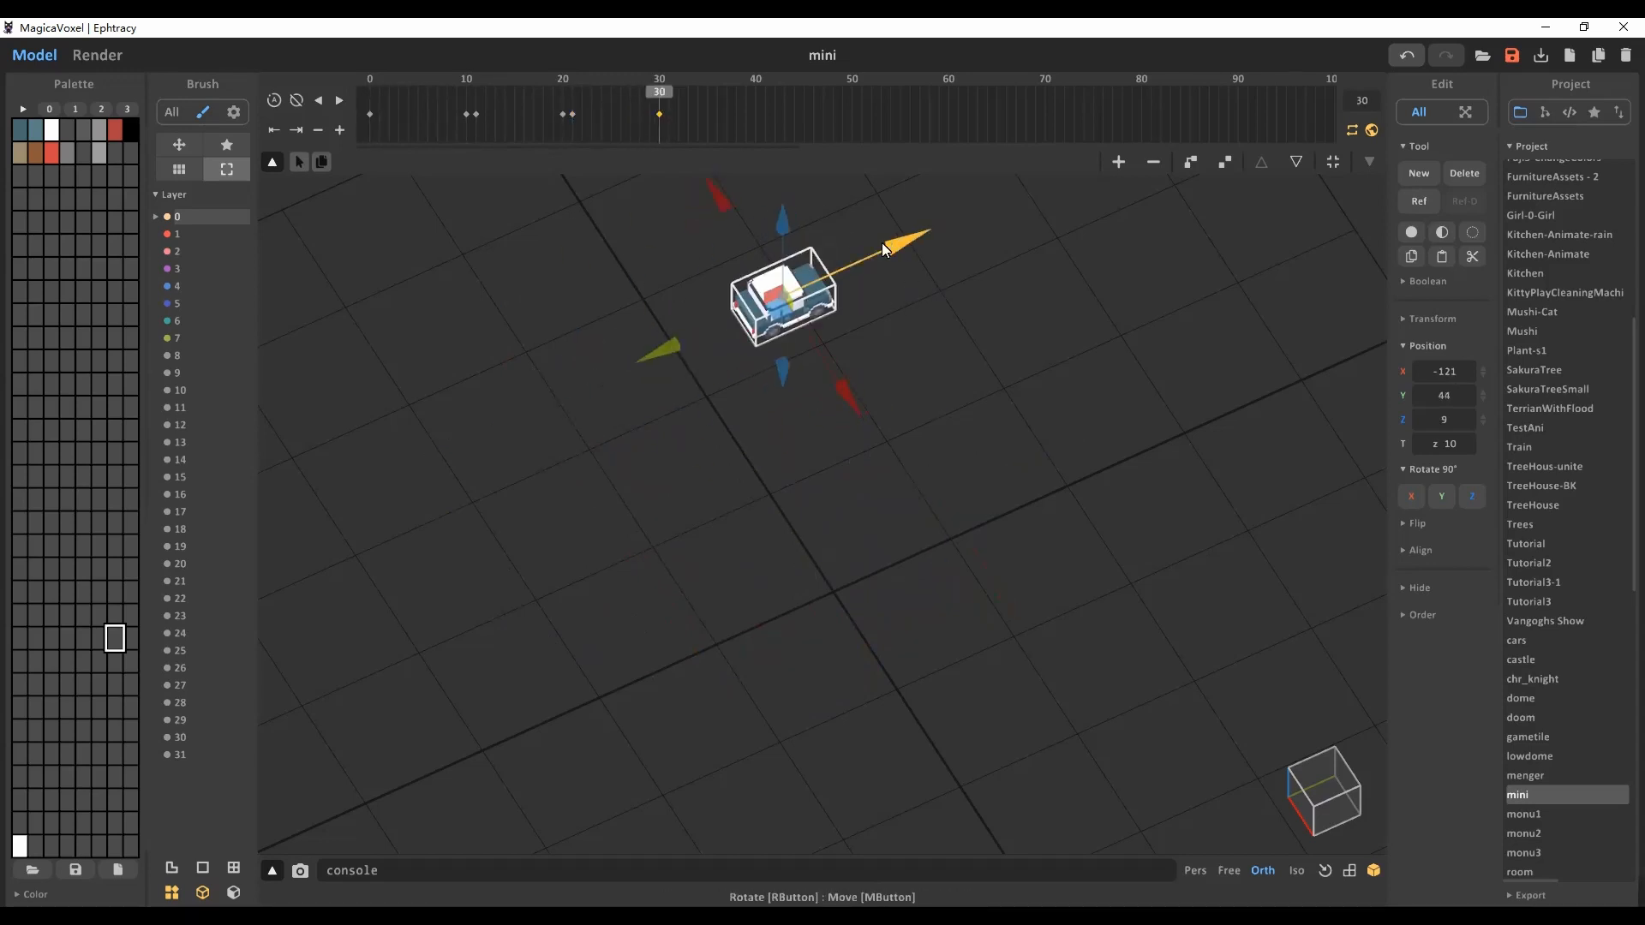
# Step: Key the third turn on frame 31 with the car rotated 90° about Z at X -121, Y 44, and compare it with frame 0
pyautogui.click(666, 113)
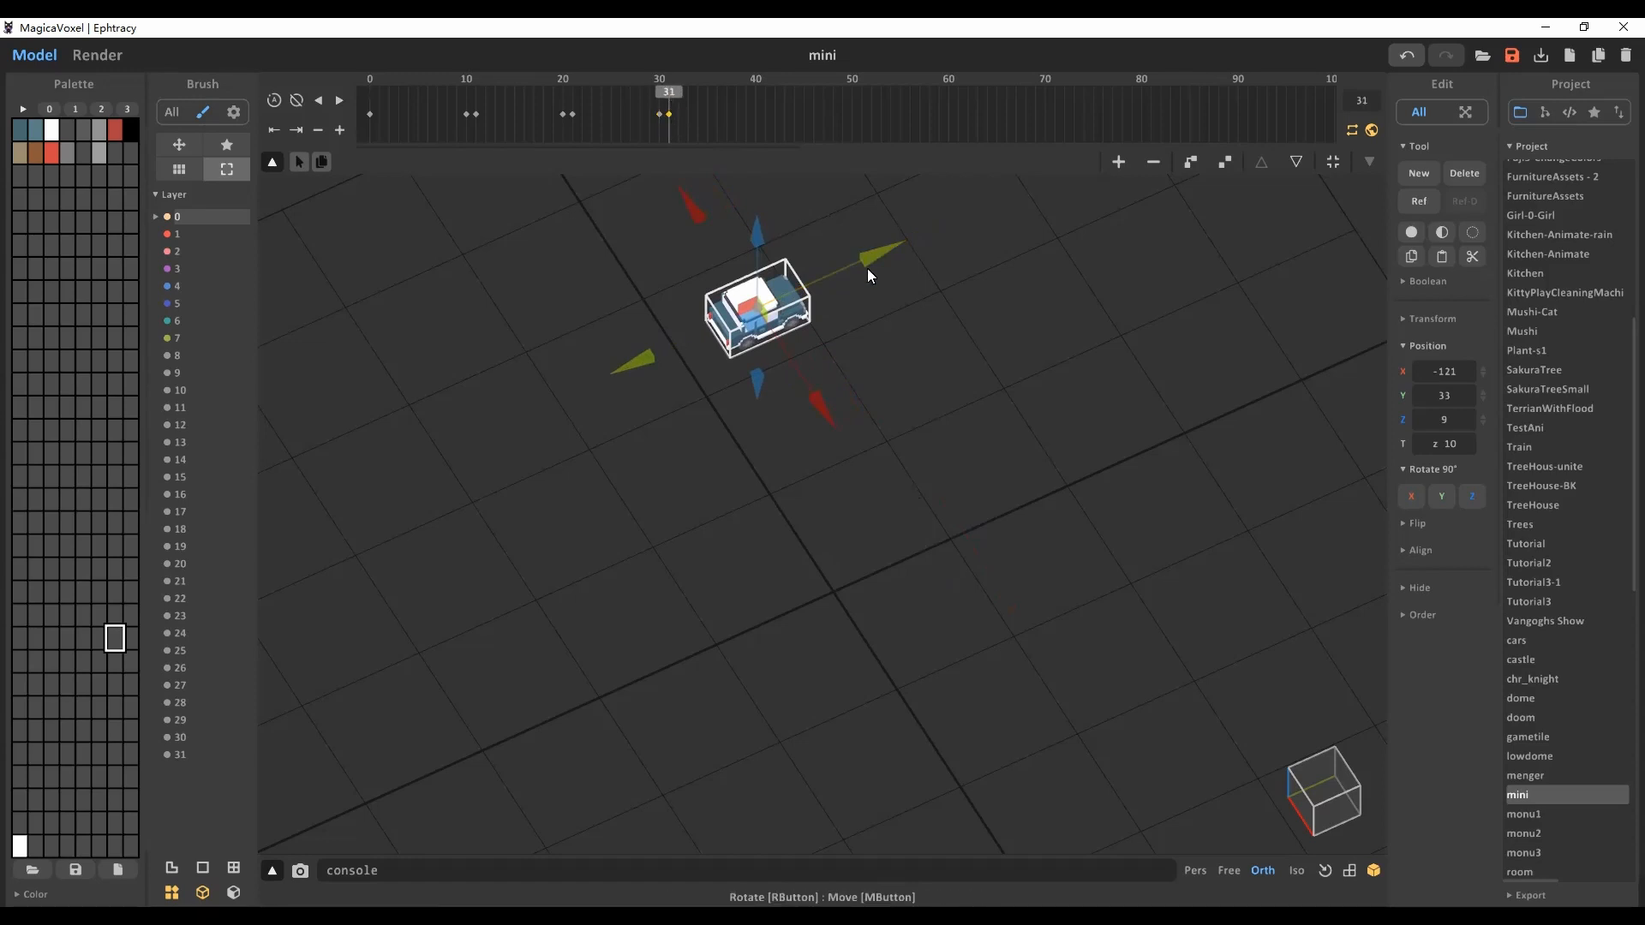
pyautogui.click(1470, 497)
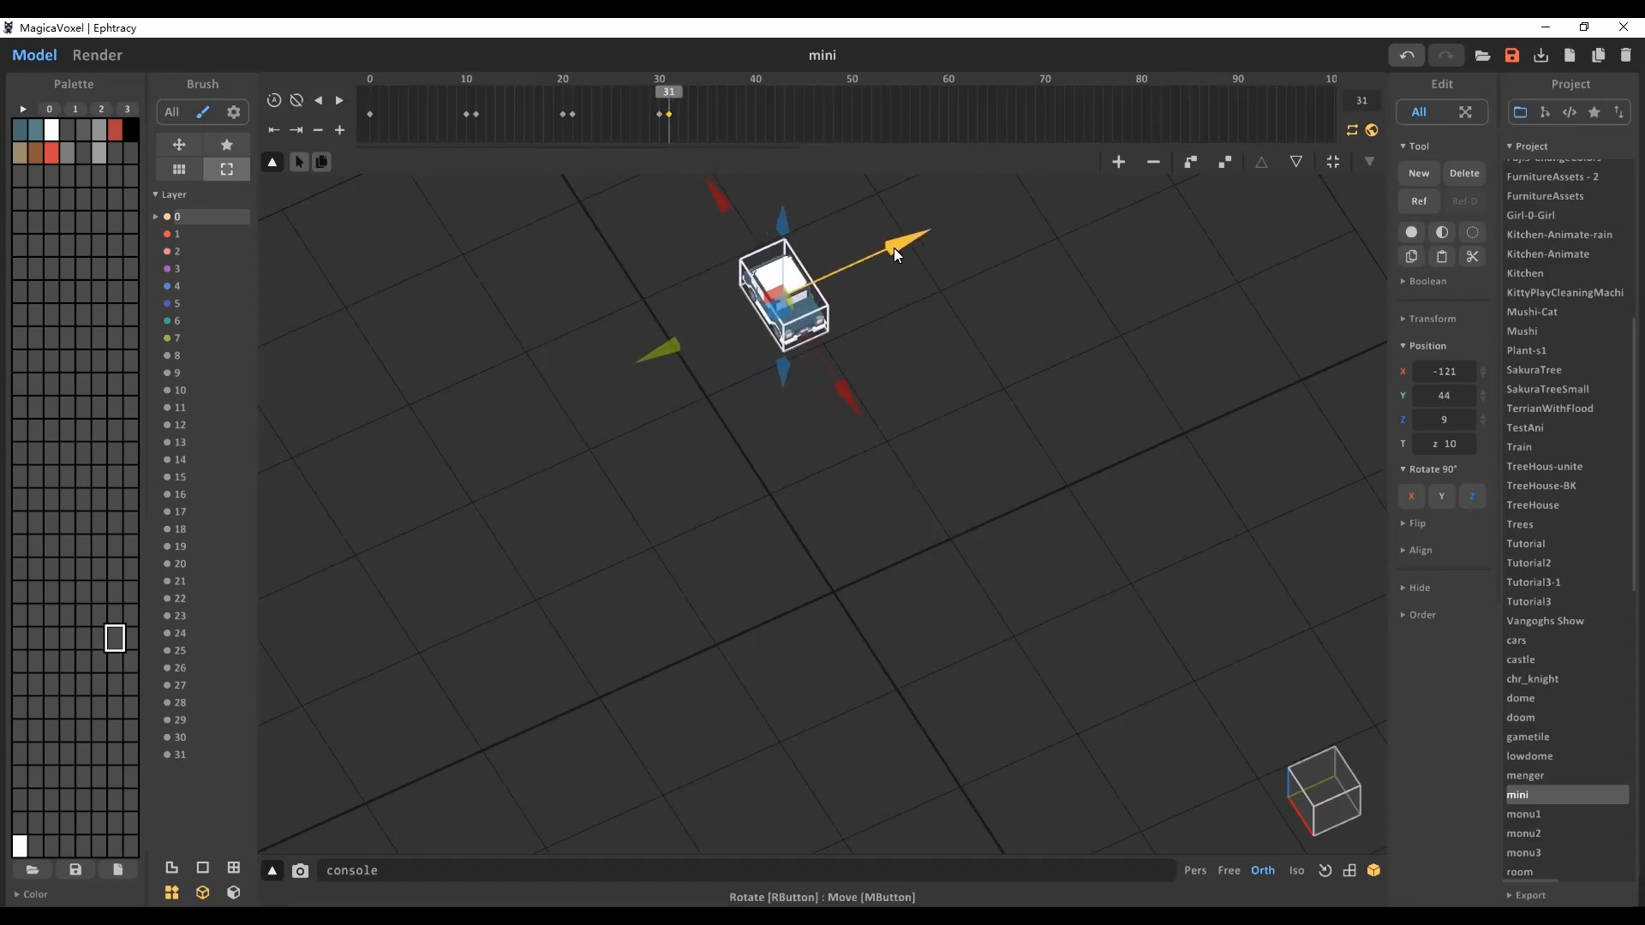
pyautogui.click(366, 101)
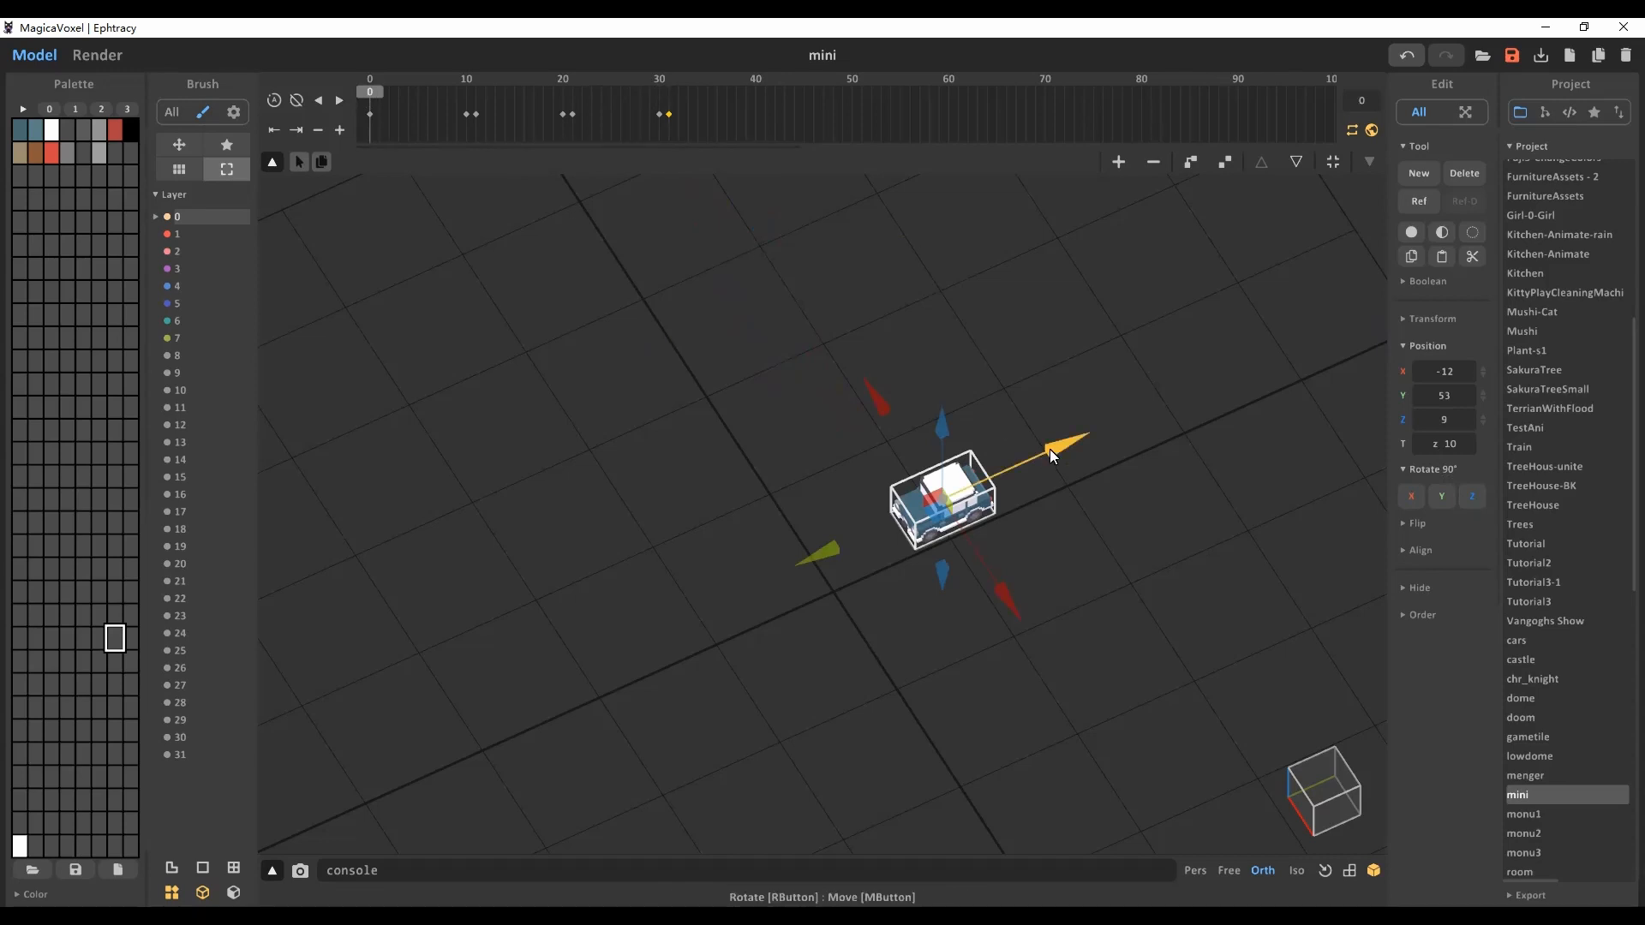
pyautogui.click(673, 96)
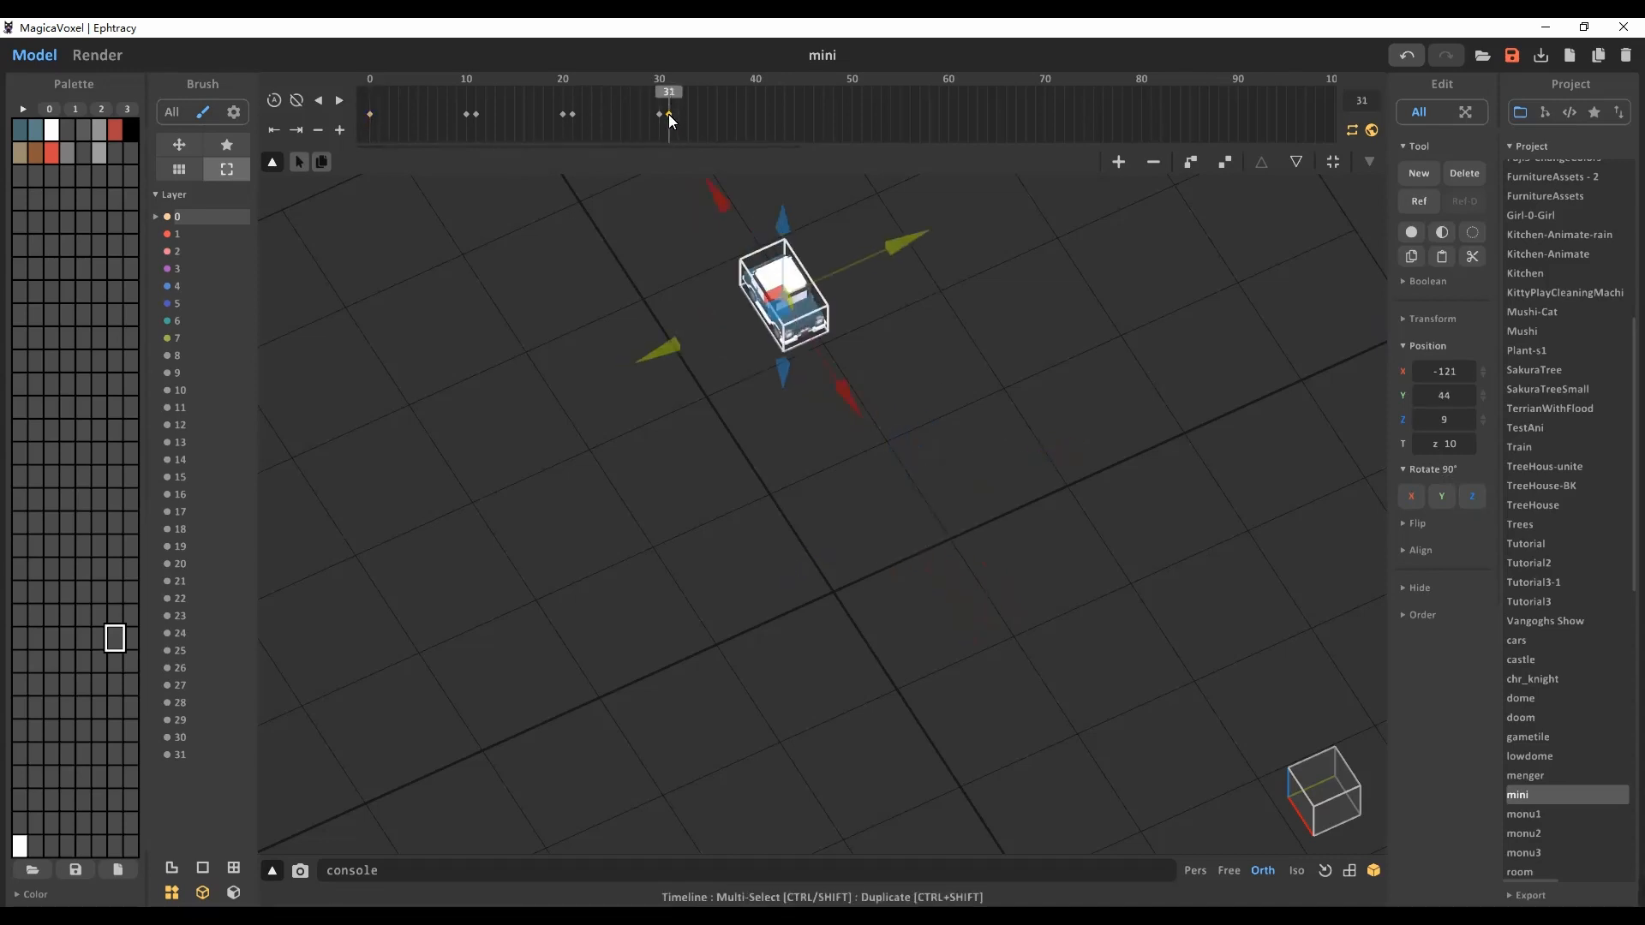
# Step: Key the car on frame 40 moved along the X axis back toward its starting position, and scrub through the animation
pyautogui.click(755, 115)
pyautogui.moveTo(847, 396); pyautogui.dragTo(980, 579)
pyautogui.moveTo(756, 91); pyautogui.dragTo(370, 112)
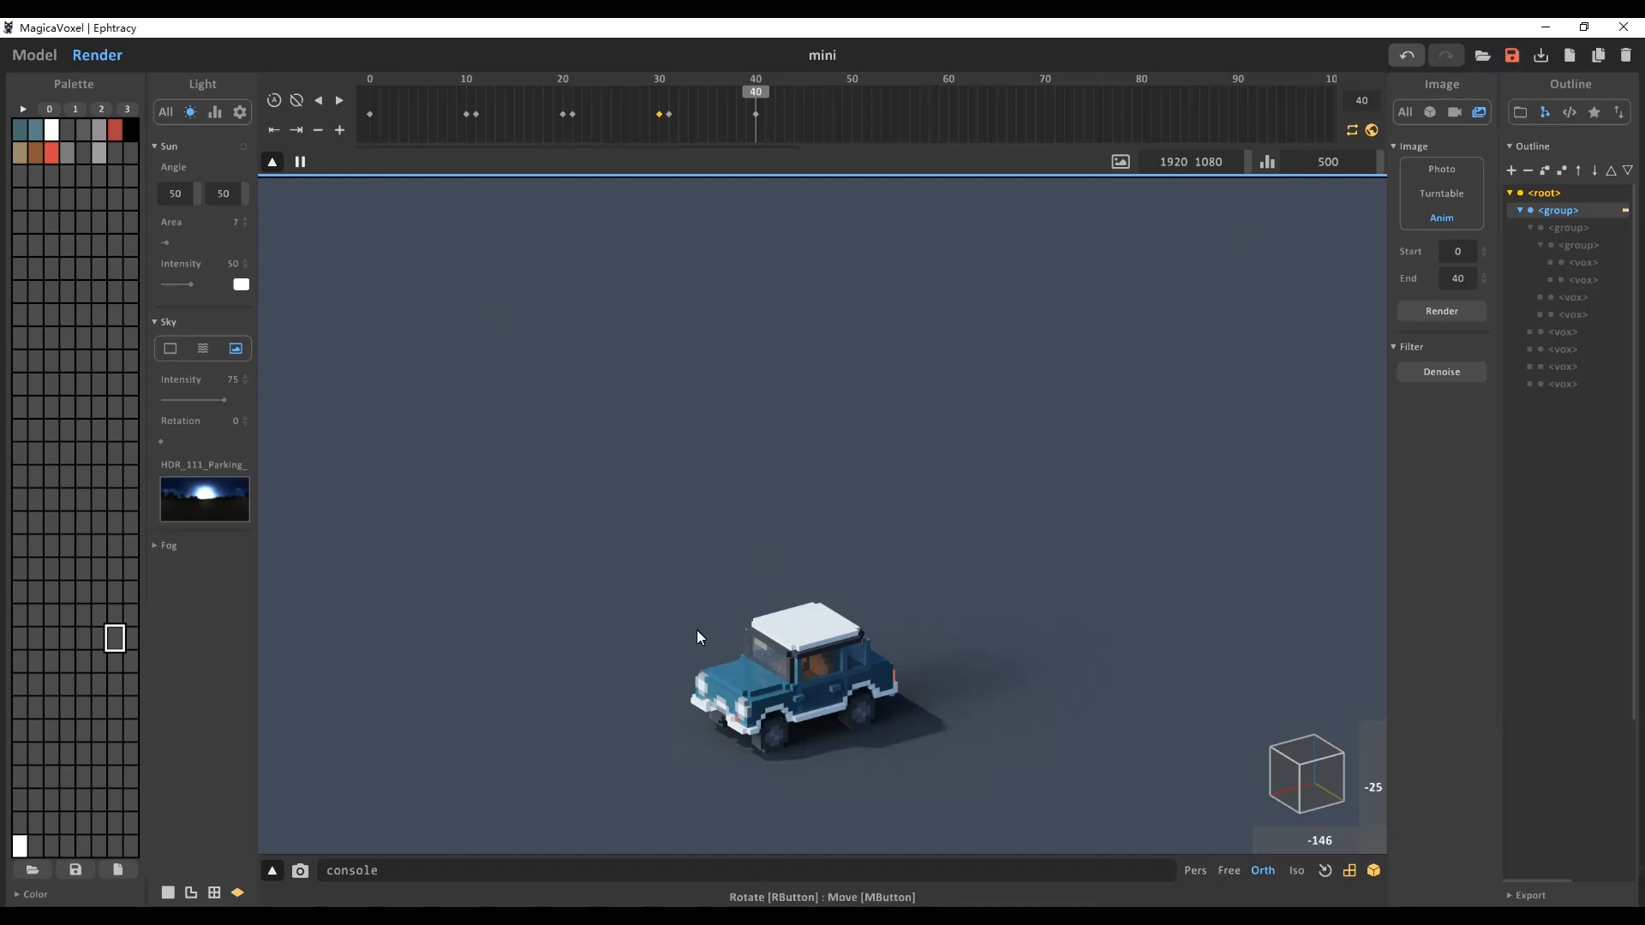
# Step: Switch to DaVinci Resolve and import all 0726-2 PNG frames from the test4 folder into the media pool
pyautogui.hotkey('alt', 'Tab')
pyautogui.hotkey('alt', 'Tab')
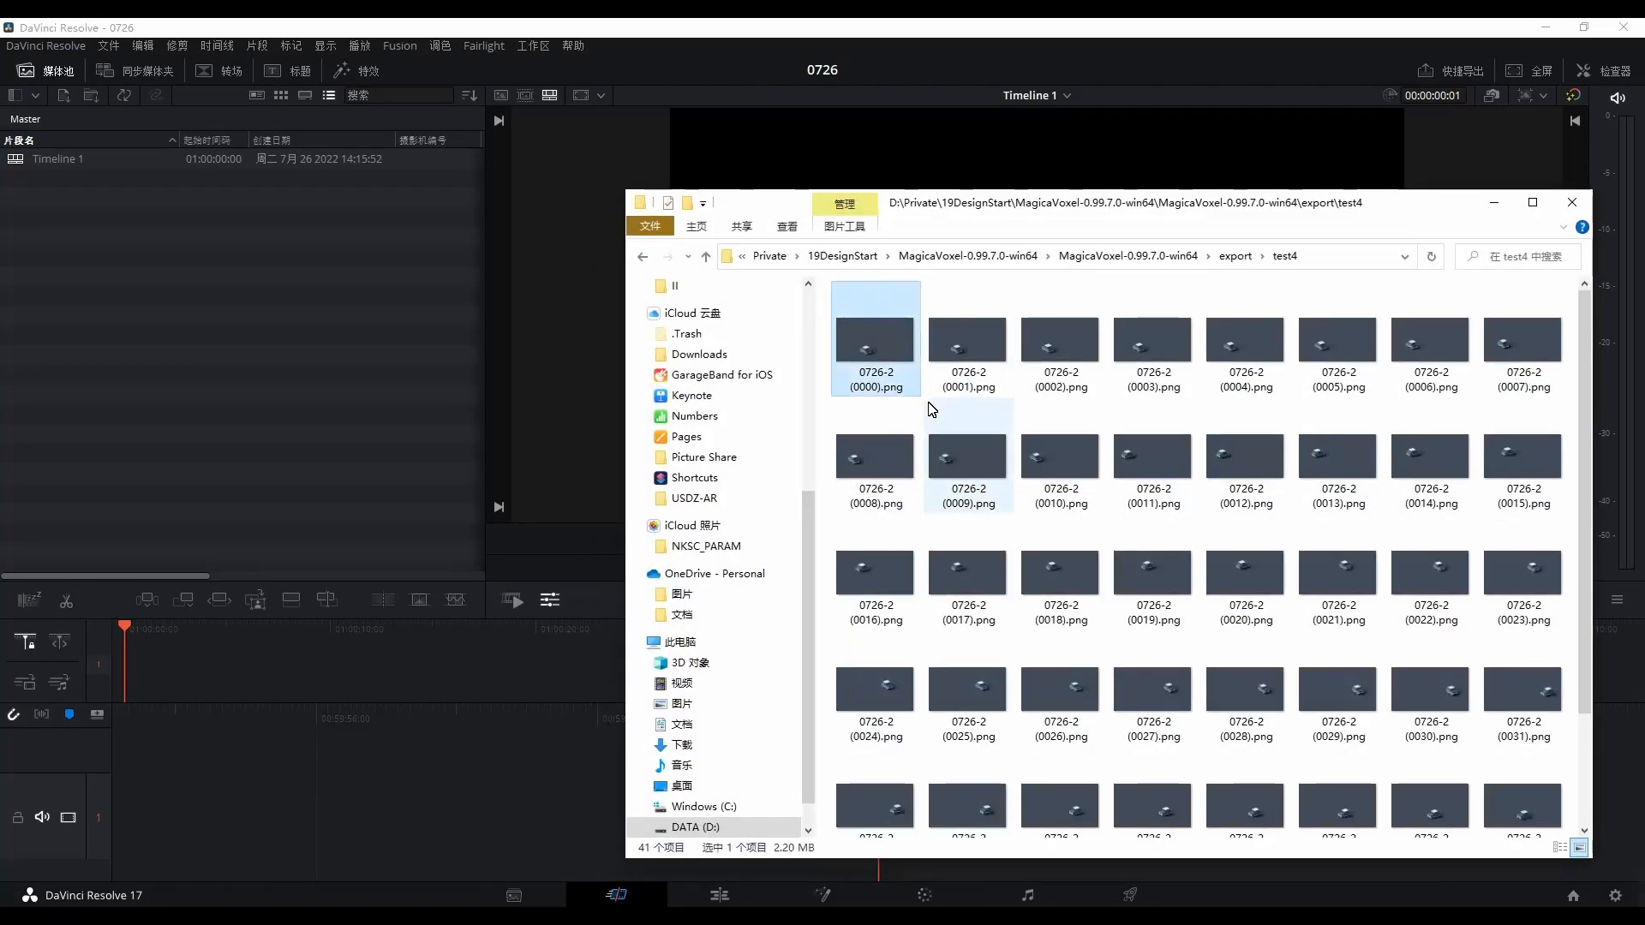
pyautogui.hotkey('ctrl', 'a')
pyautogui.moveTo(968, 454); pyautogui.dragTo(322, 338)
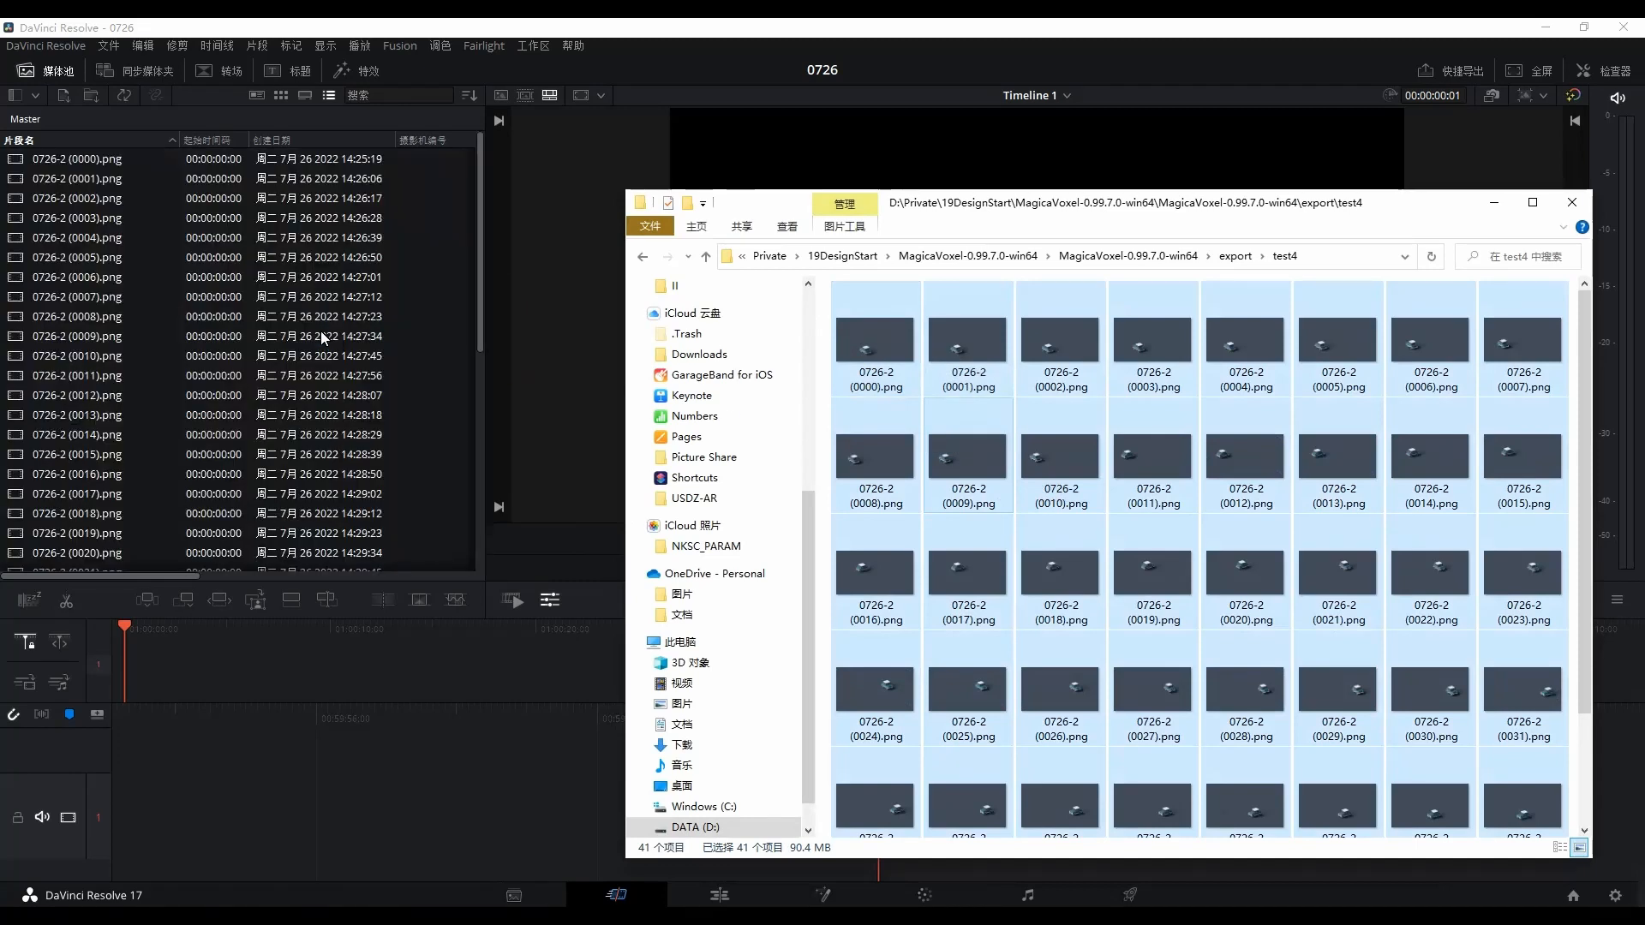
pyautogui.scroll(-5, 302, 395)
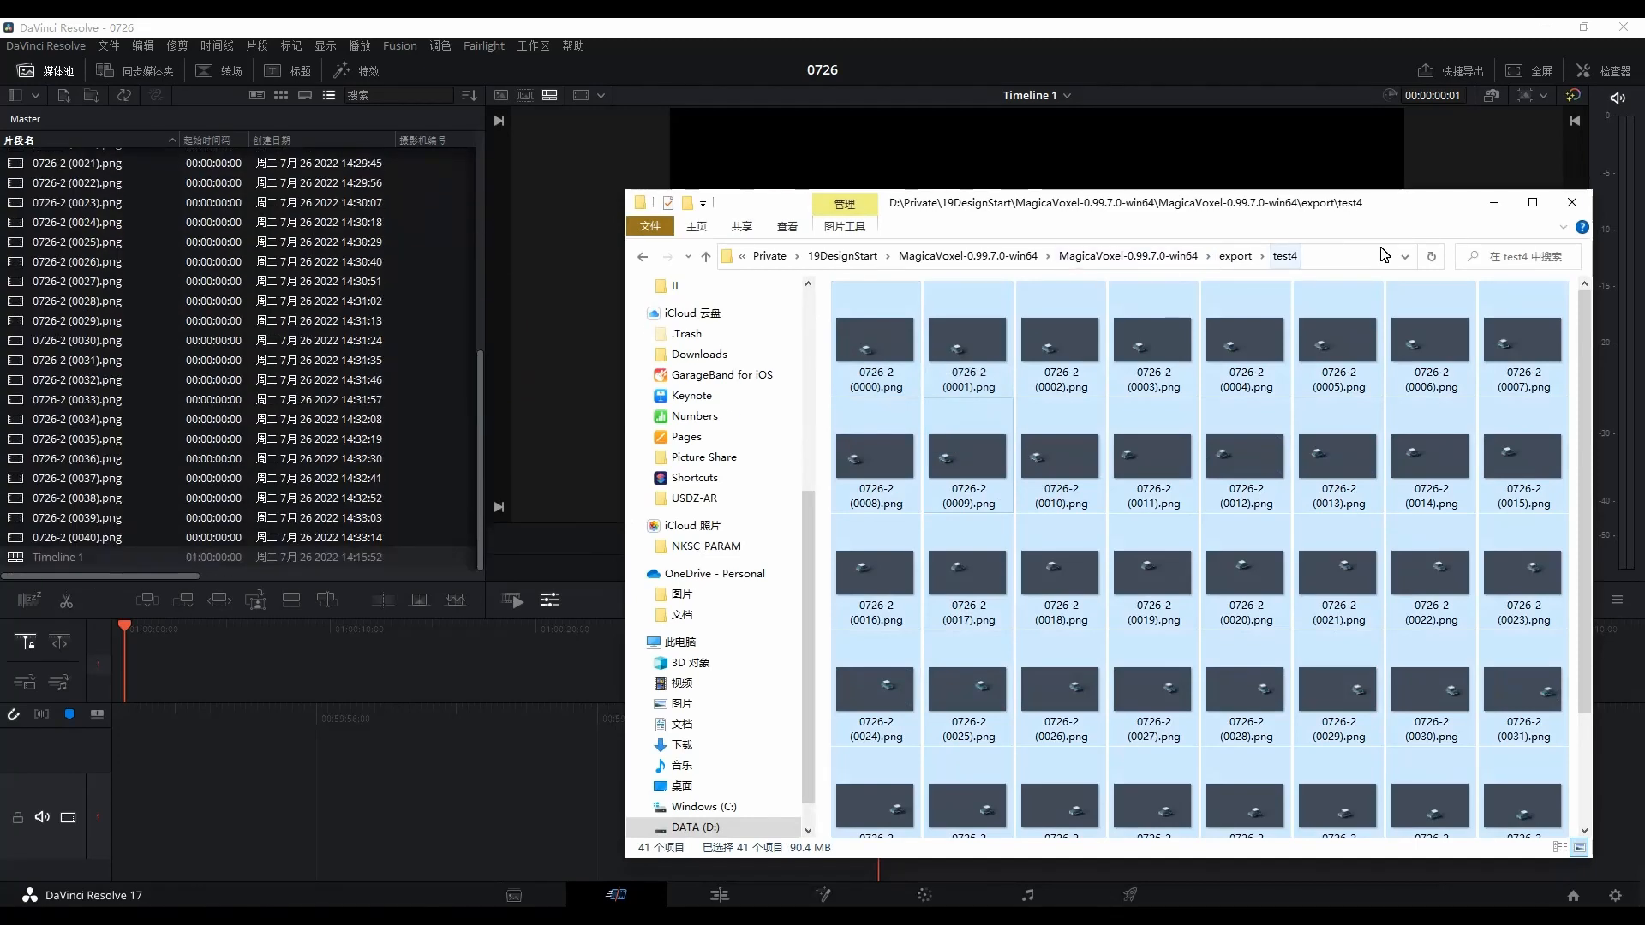
pyautogui.click(1492, 205)
pyautogui.scroll(5, 94, 536)
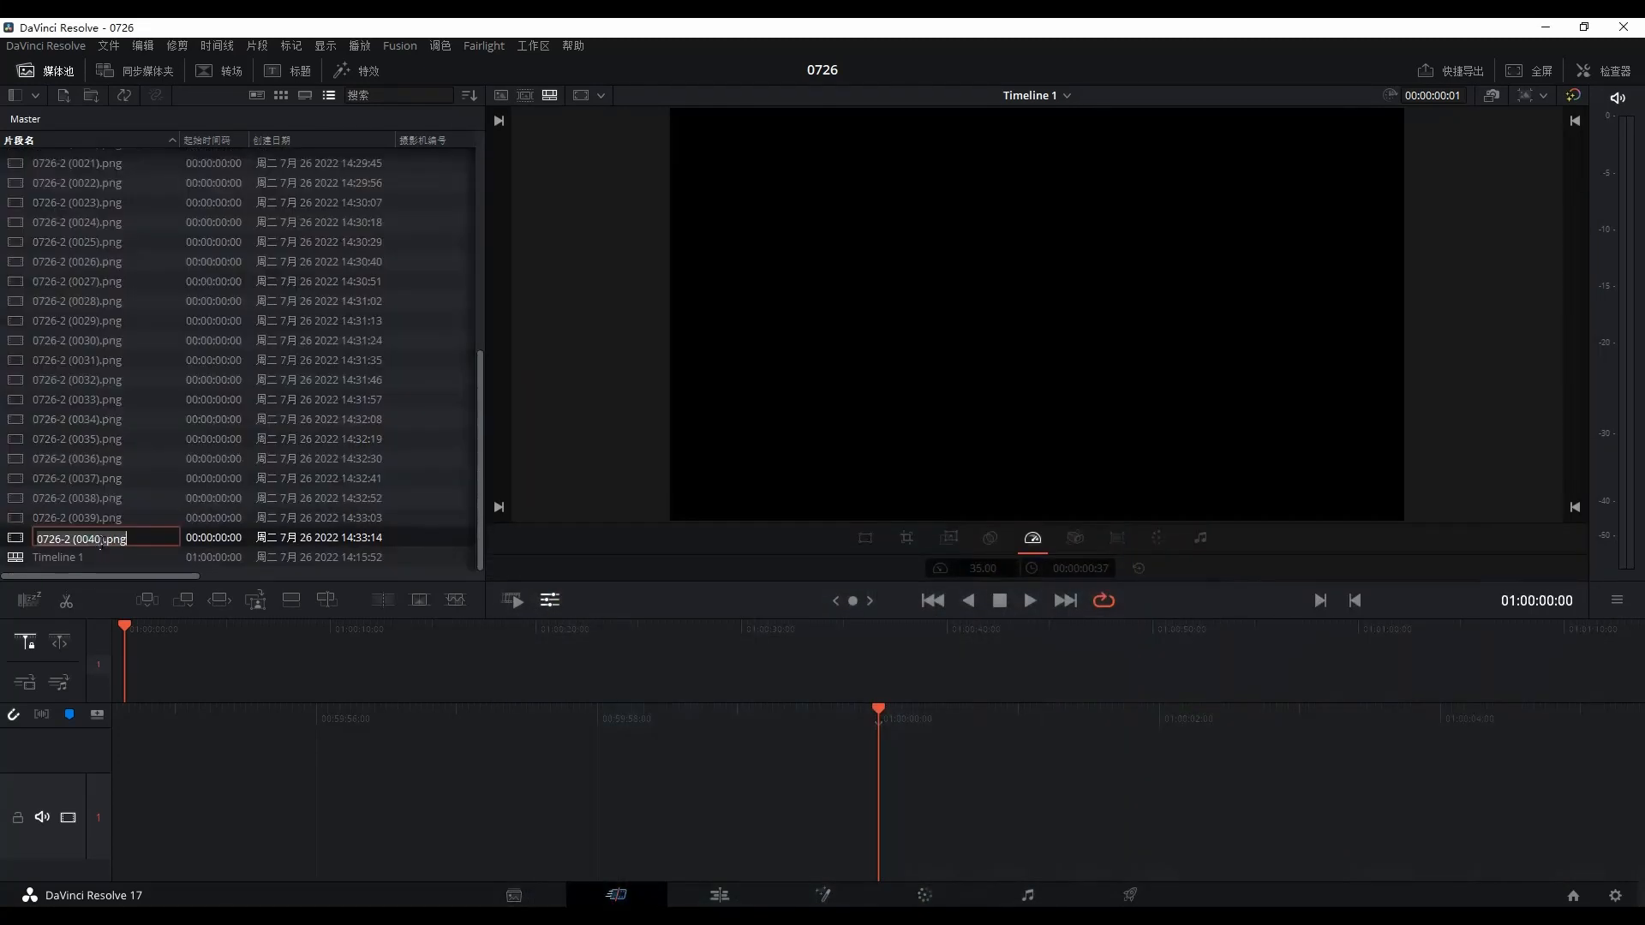
pyautogui.scroll(2, 115, 163)
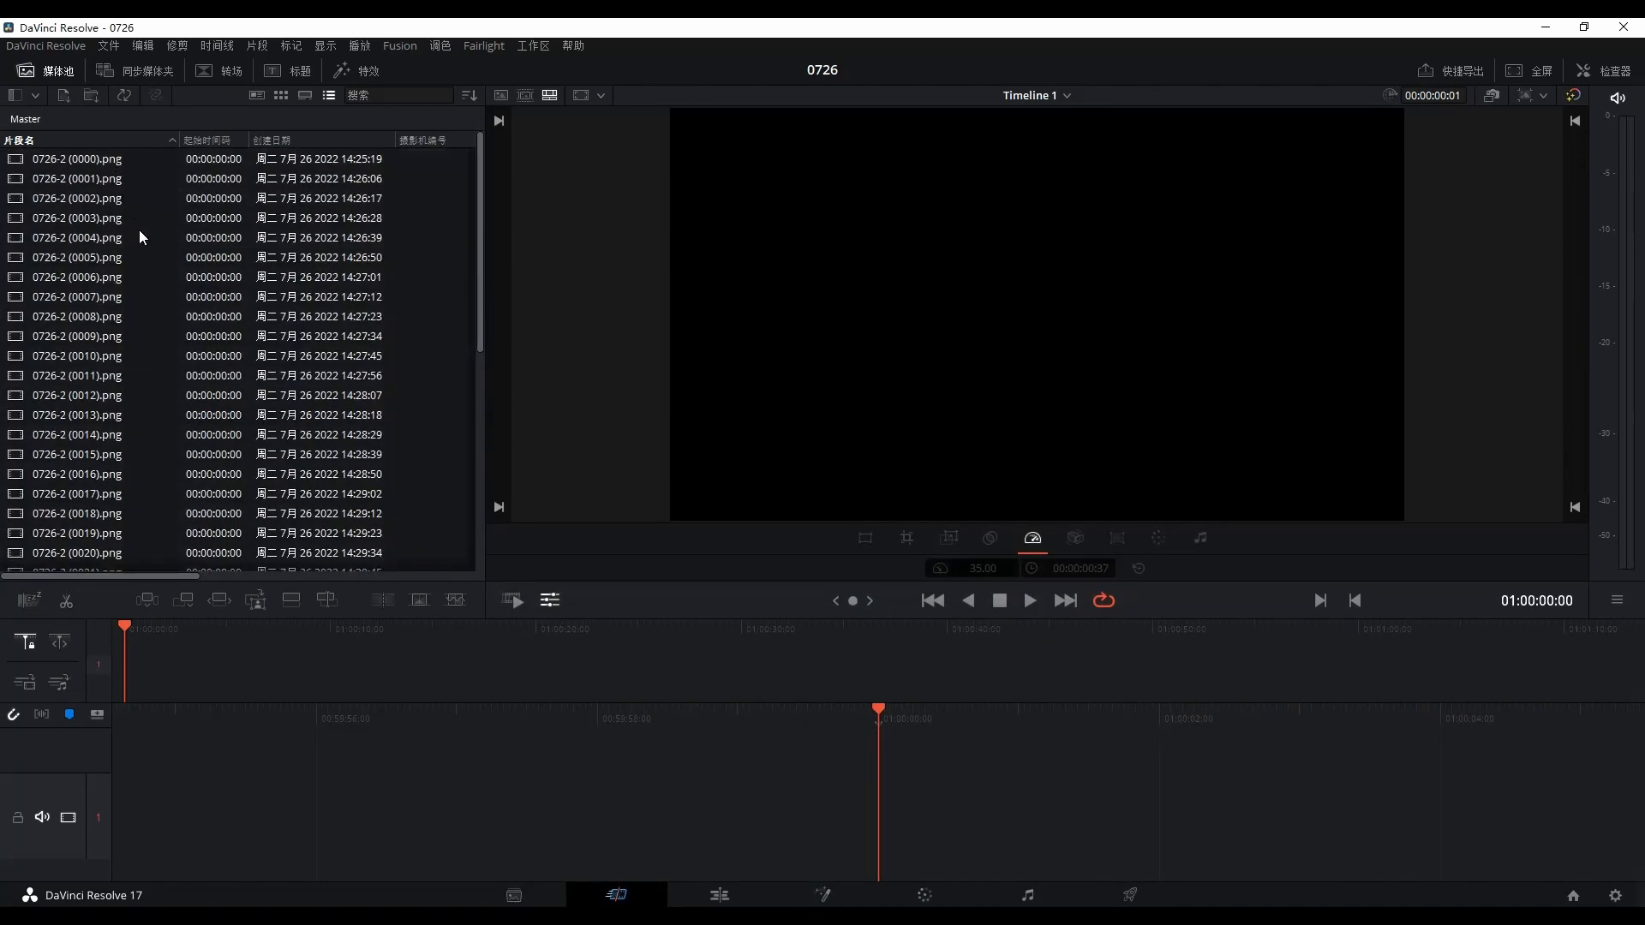
# Step: Place all 0726-2 PNG frames on Timeline 1 and combine them into a compound clip named Compound Clip 1
pyautogui.scroll(-5, 184, 356)
pyautogui.moveTo(250, 487); pyautogui.dragTo(295, 668)
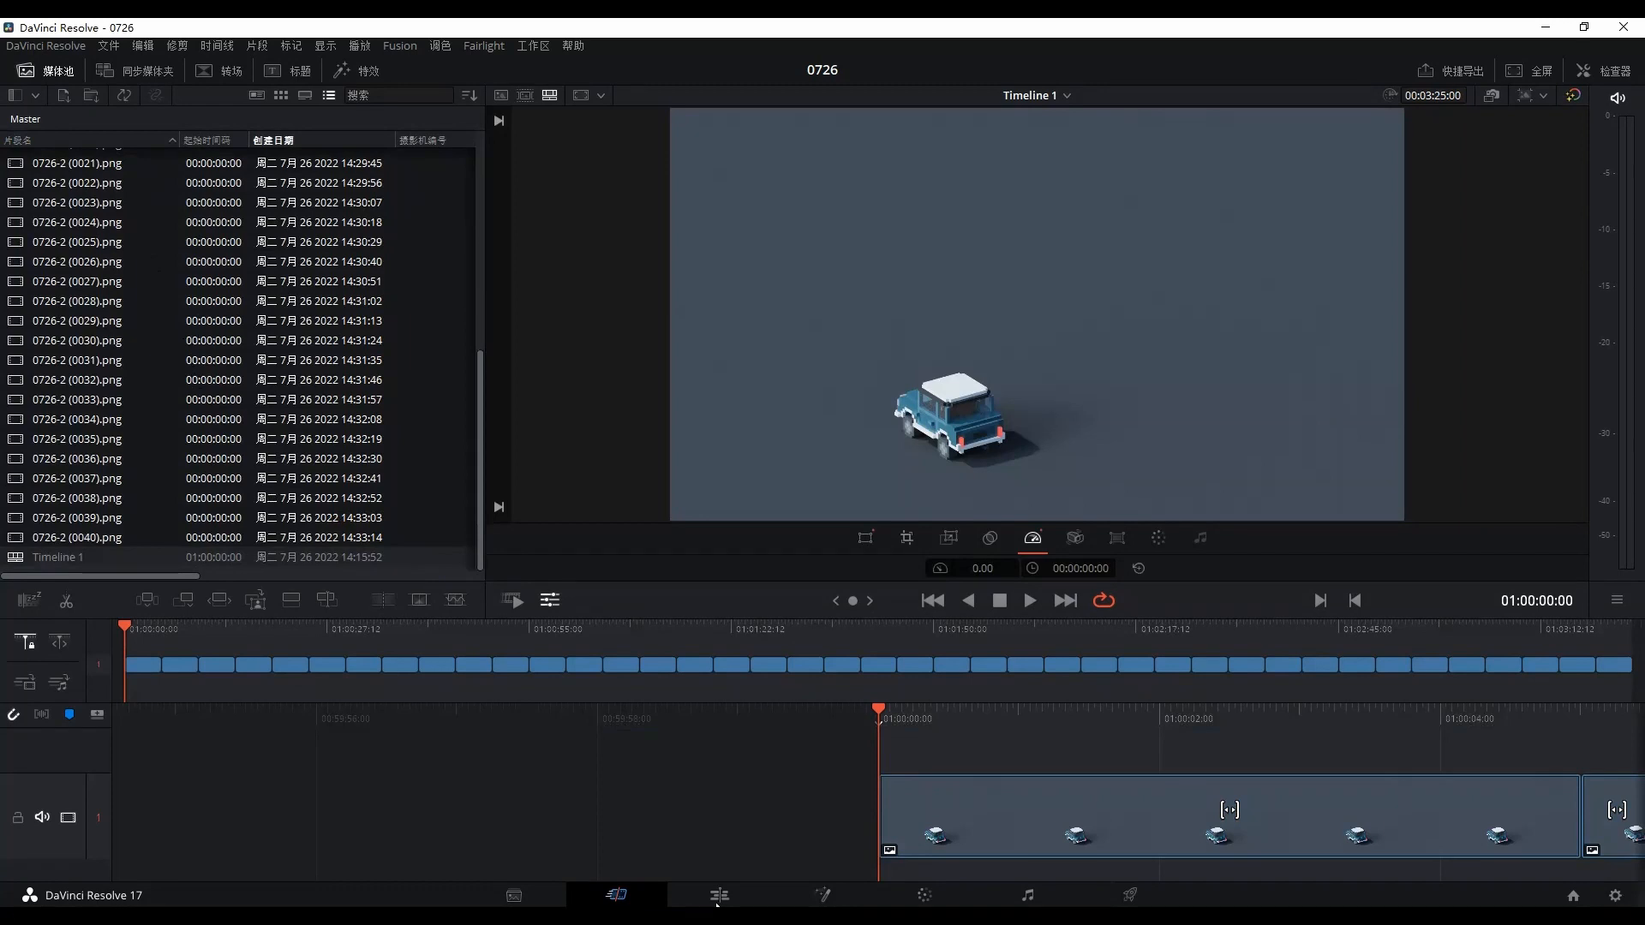
pyautogui.click(718, 897)
pyautogui.moveTo(861, 661); pyautogui.dragTo(548, 727)
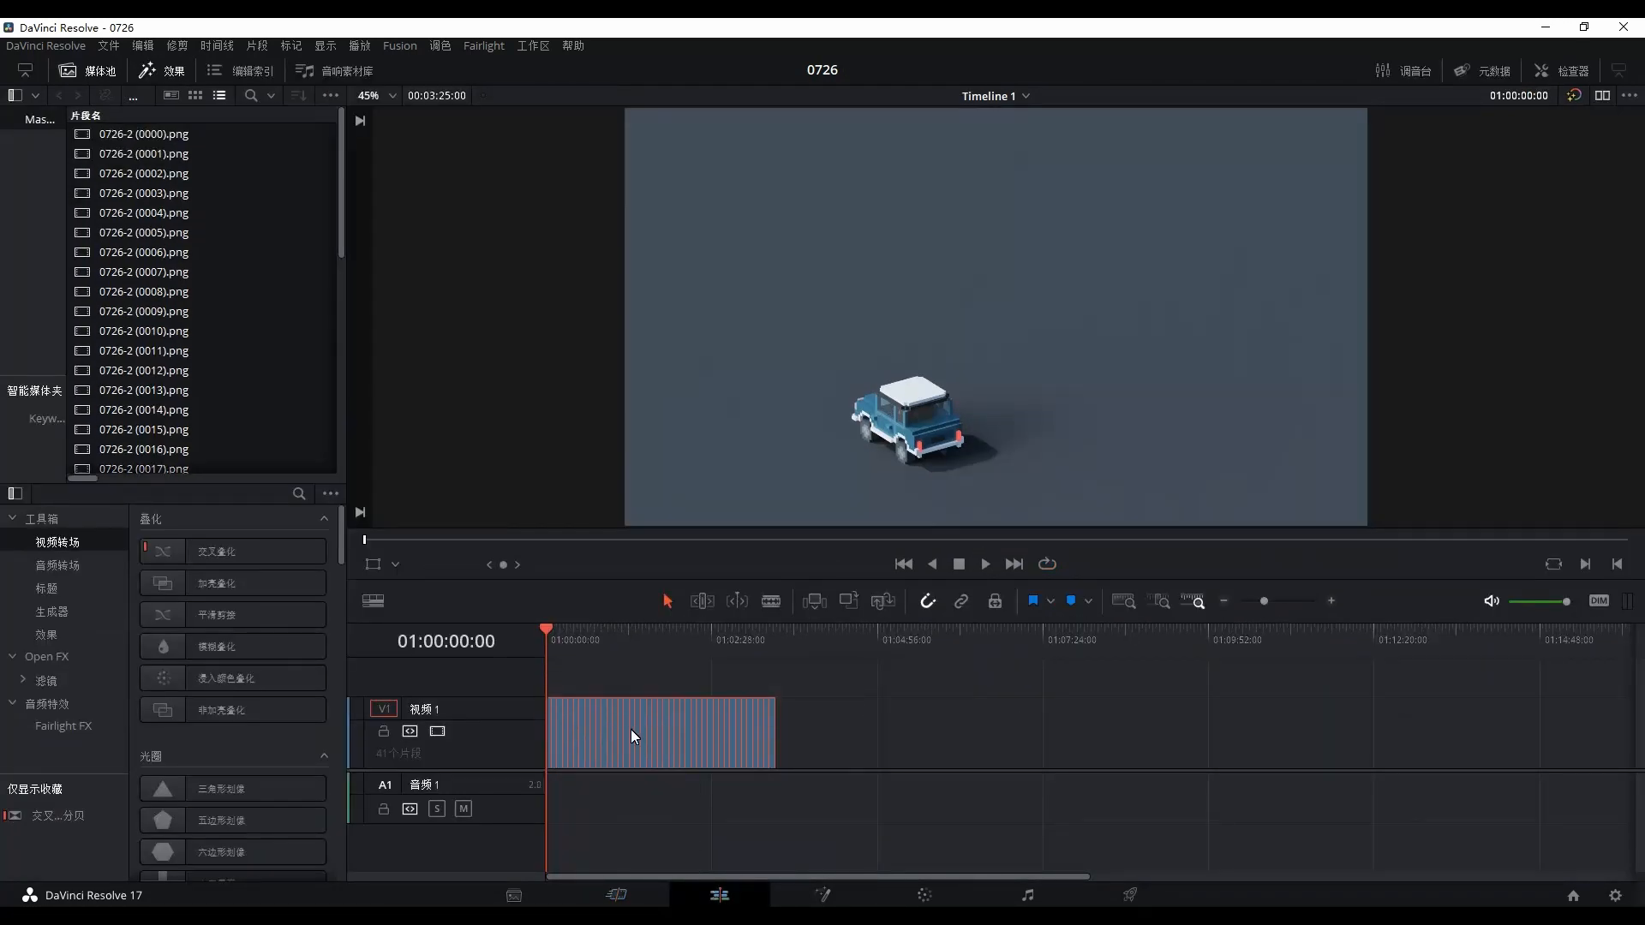
pyautogui.rightClick(631, 728)
pyautogui.click(704, 297)
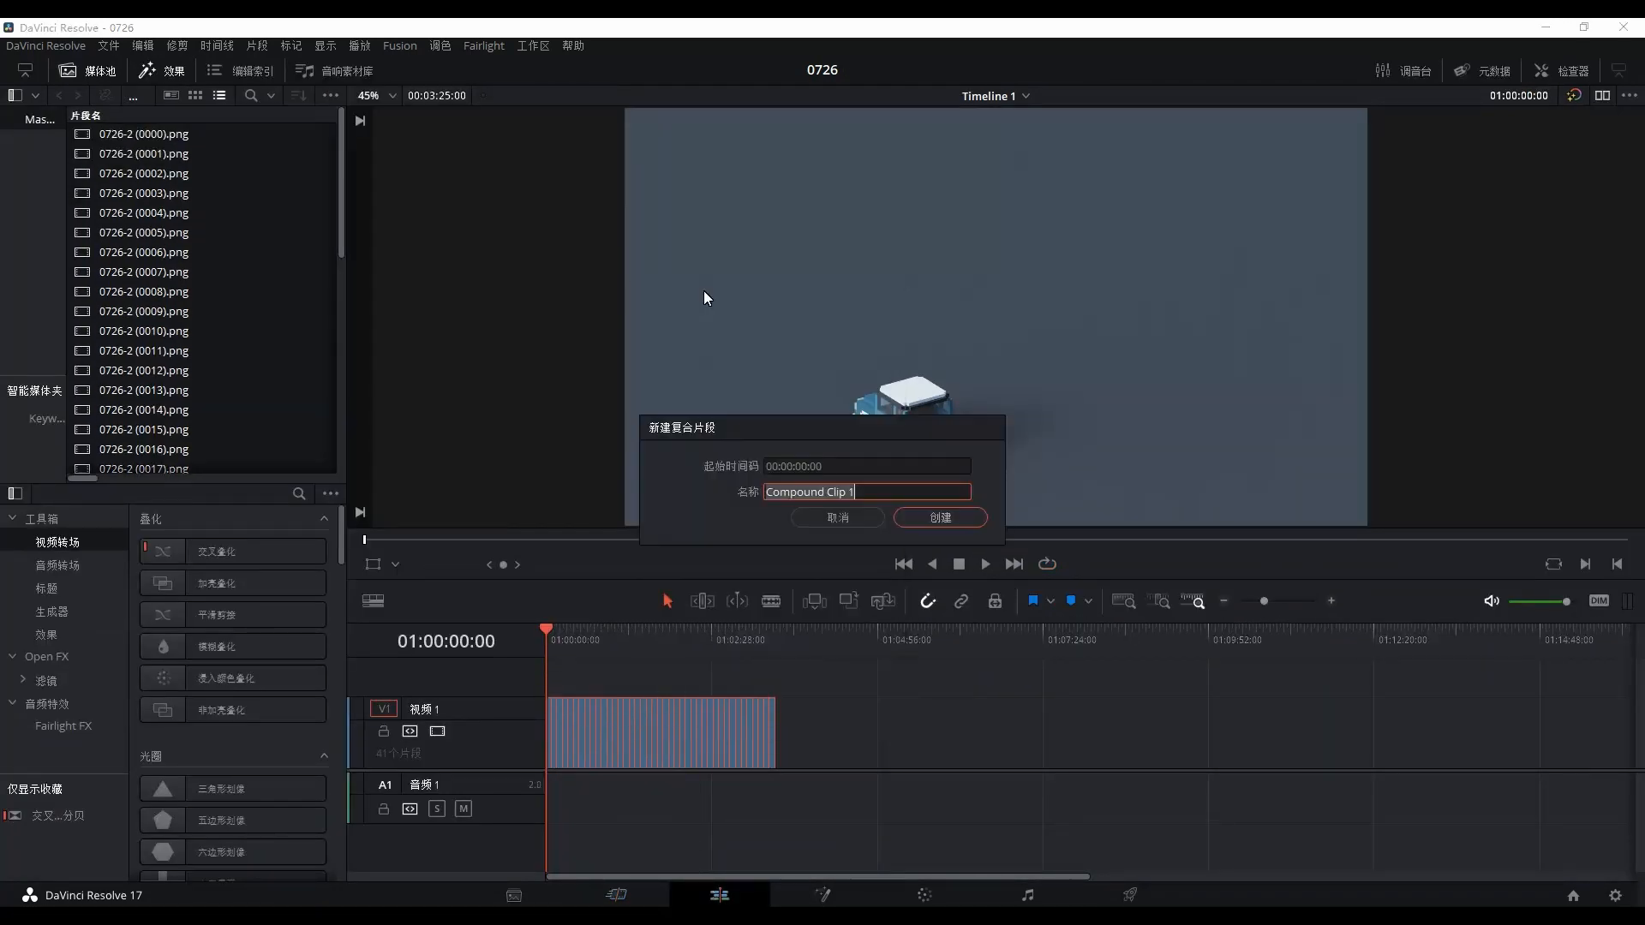
pyautogui.click(913, 518)
# Step: Set the compound clip's speed to 35 and play back the car animation
pyautogui.click(605, 895)
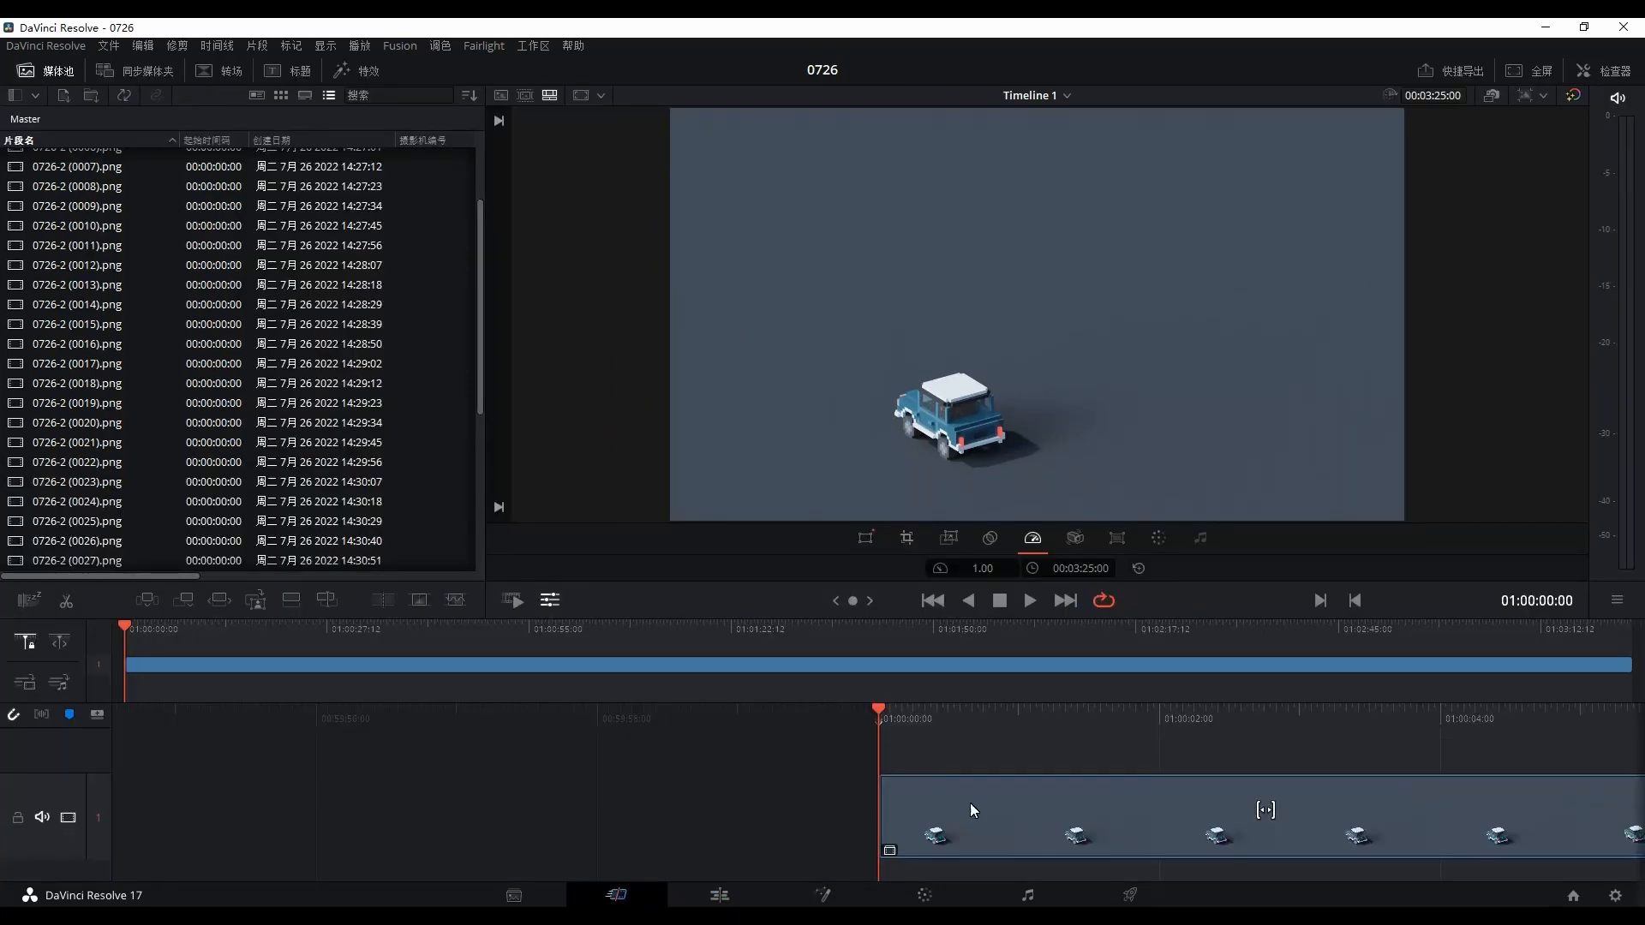
pyautogui.click(1002, 572)
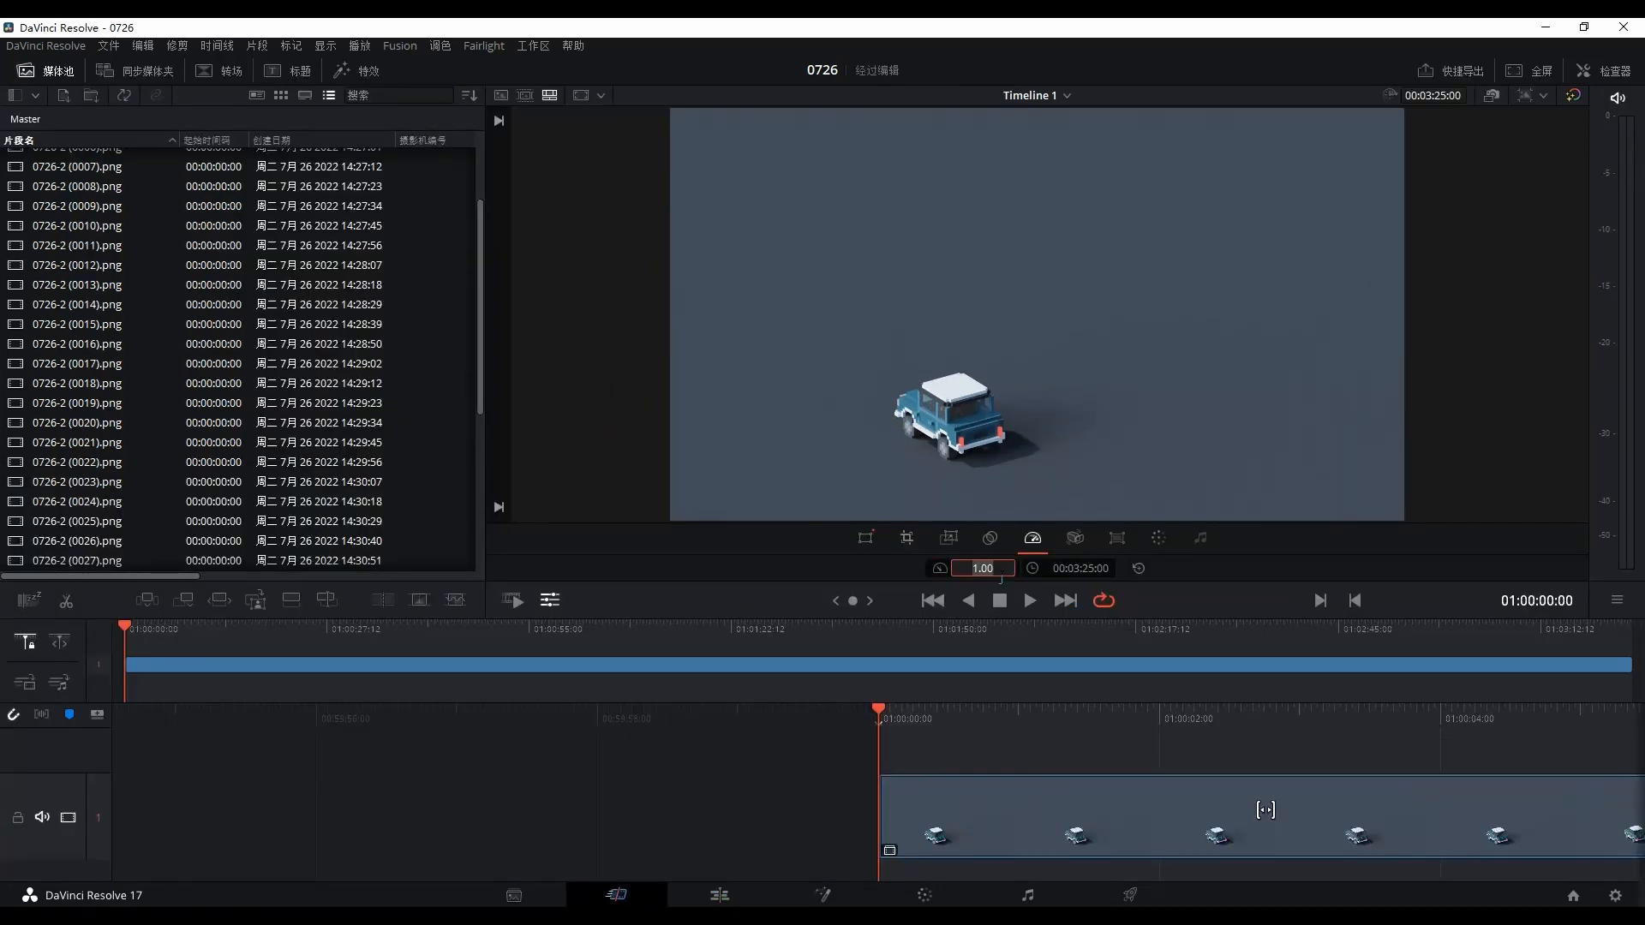
pyautogui.press('Return')
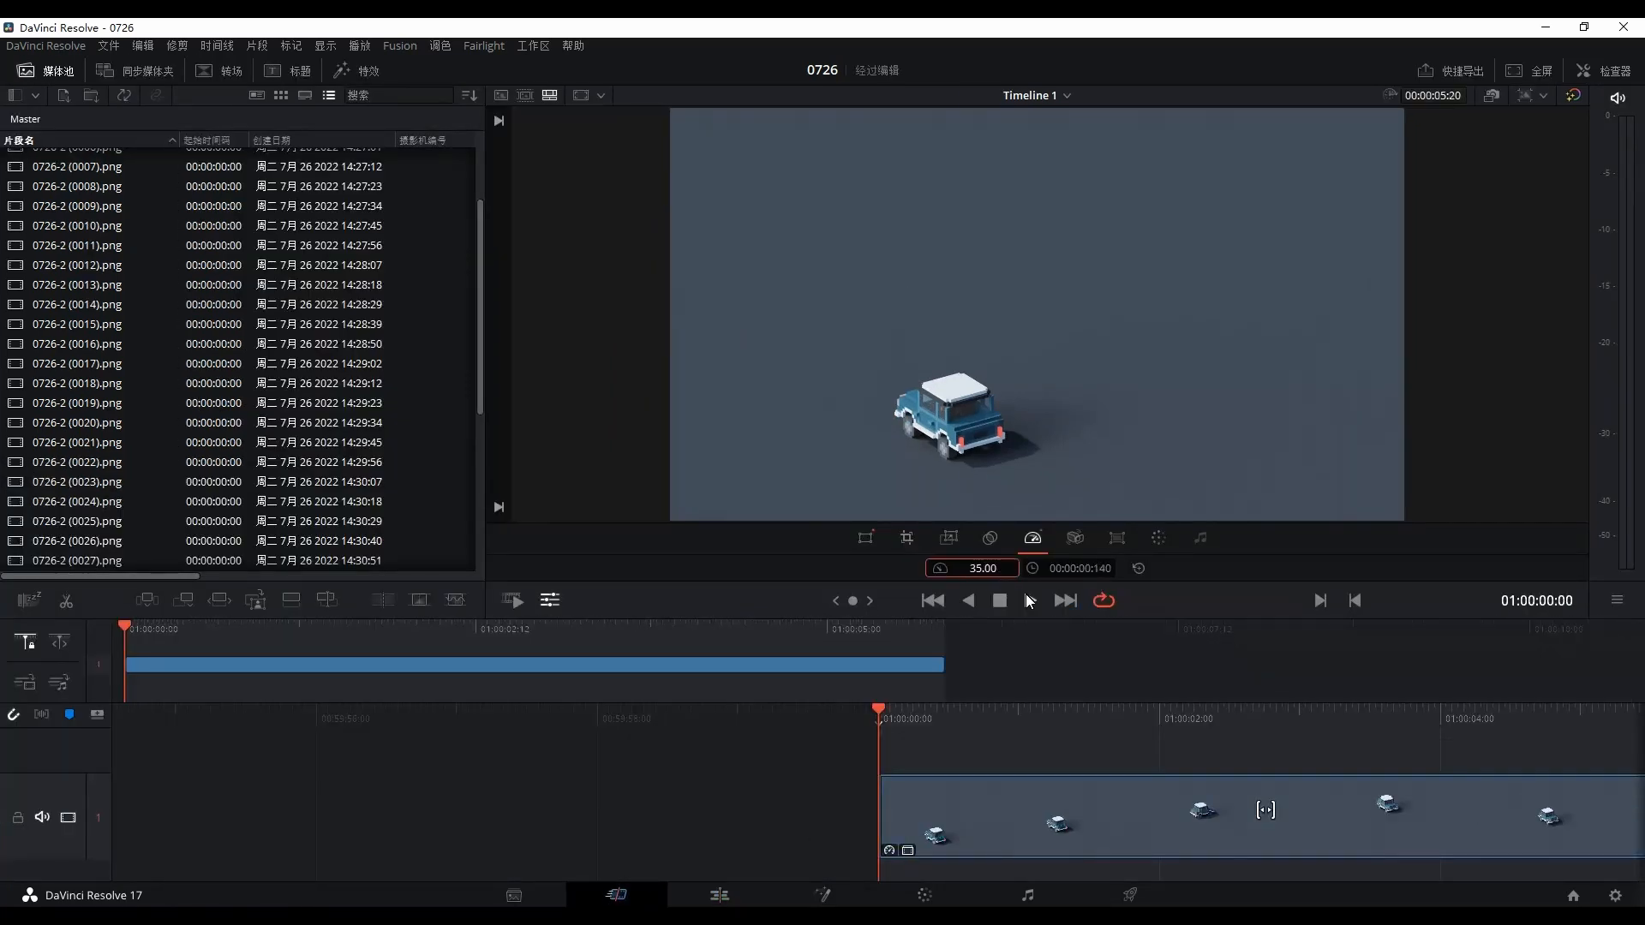
pyautogui.click(1027, 597)
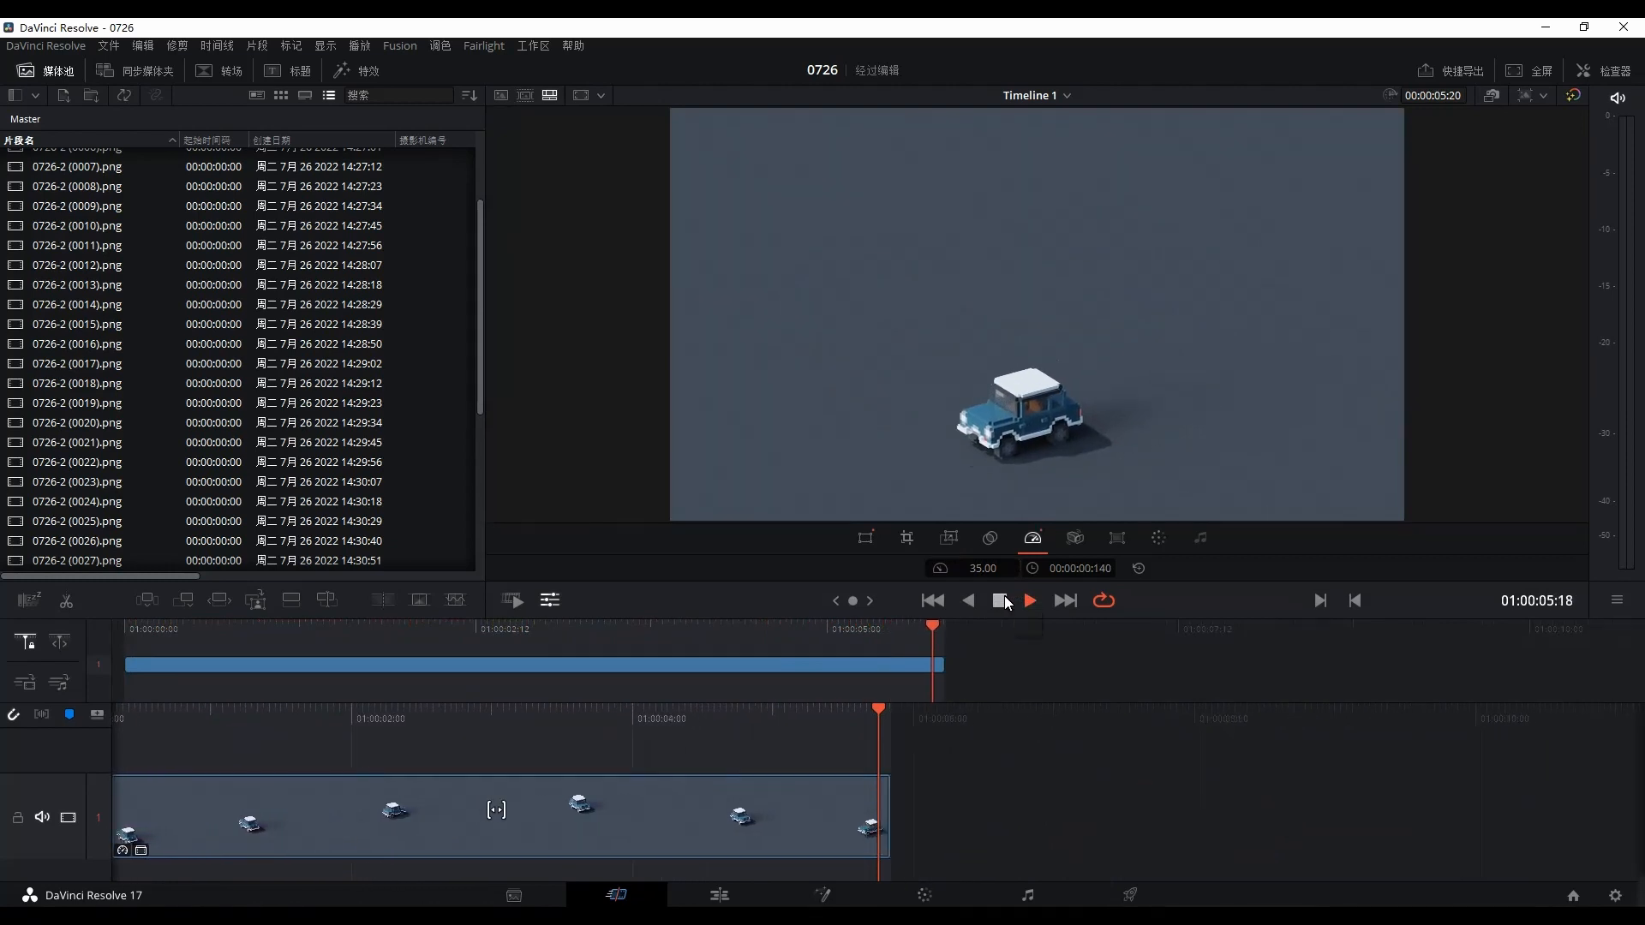
pyautogui.click(999, 600)
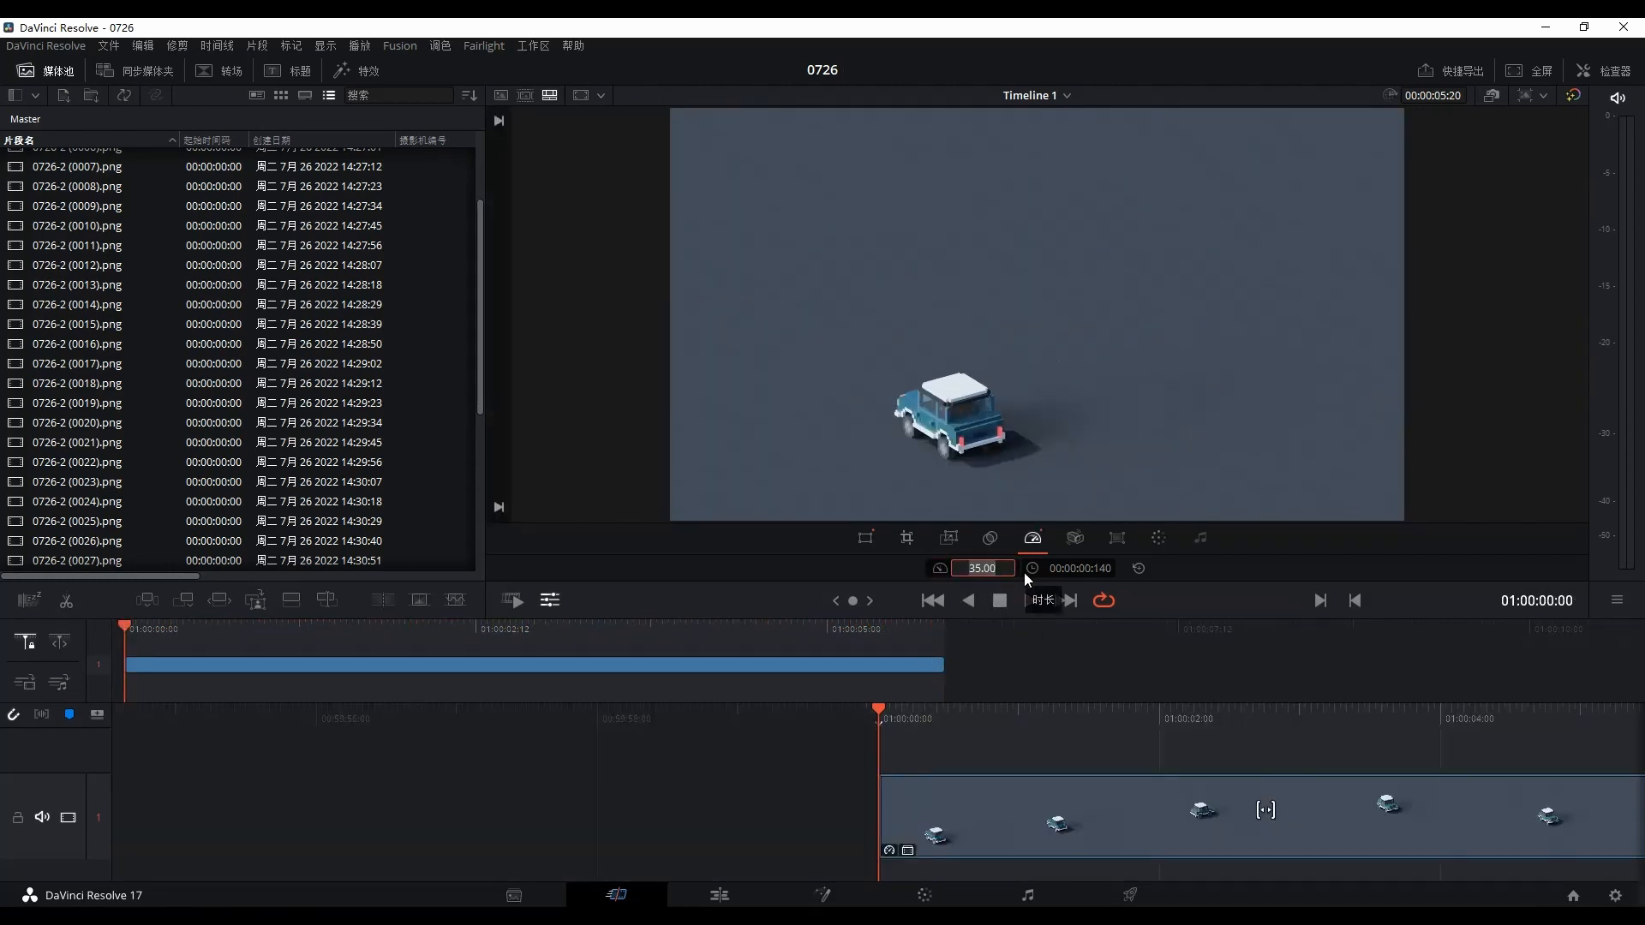
# Step: Set the compound clip's speed to 50 and play back the car animation
pyautogui.write('0')
pyautogui.press('Return')
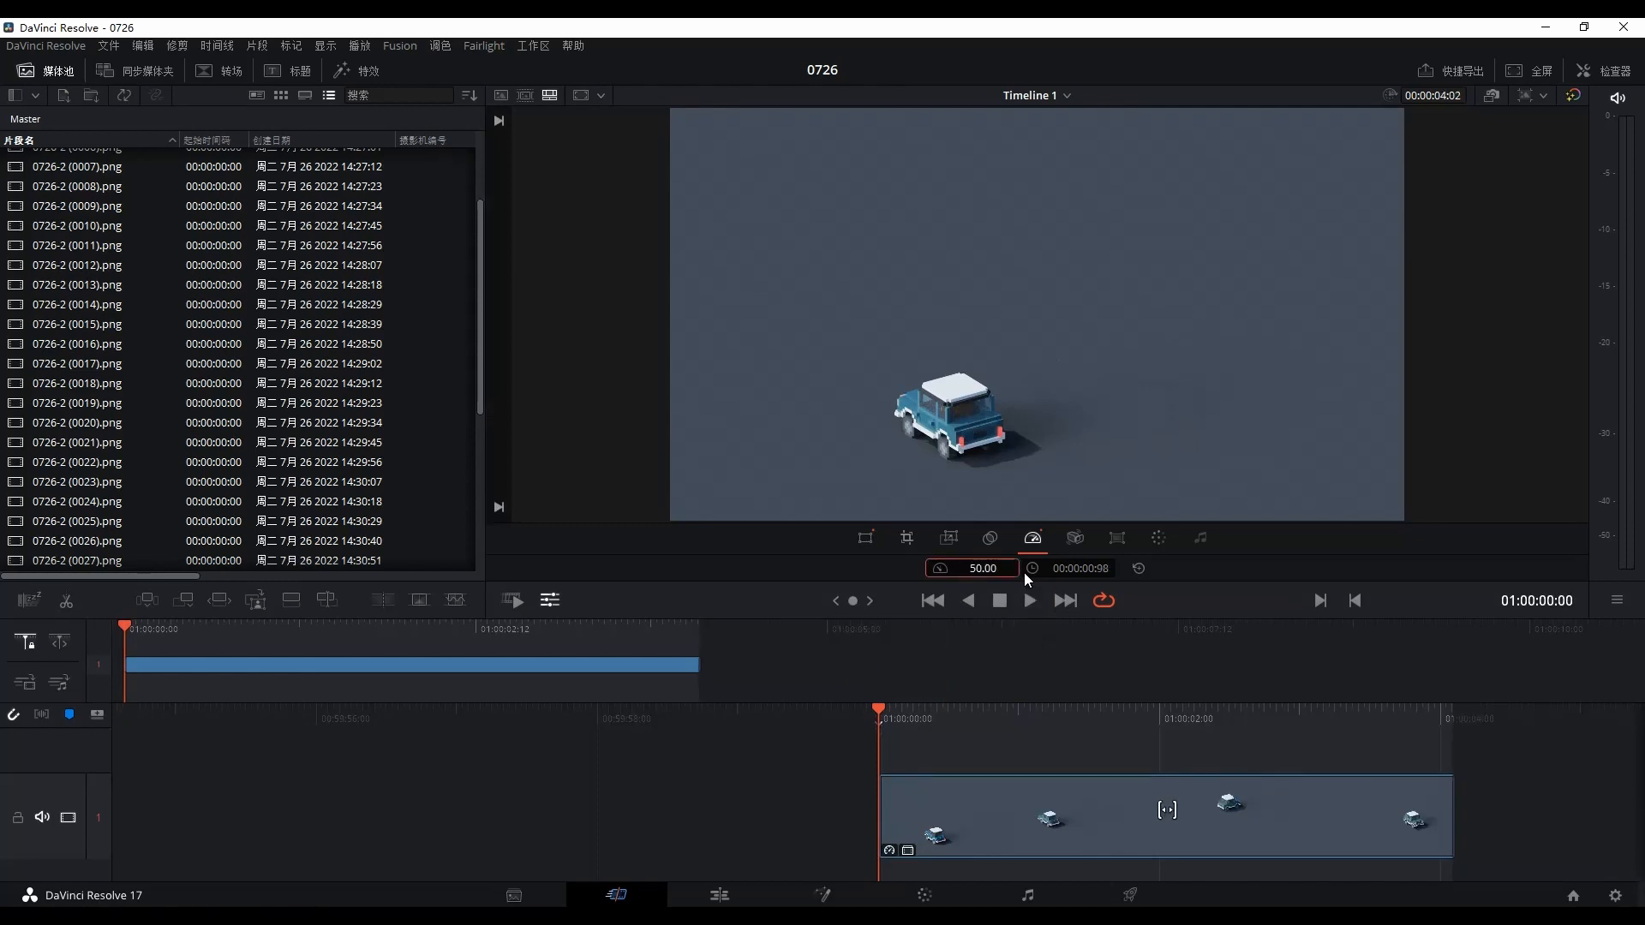
pyautogui.click(1028, 602)
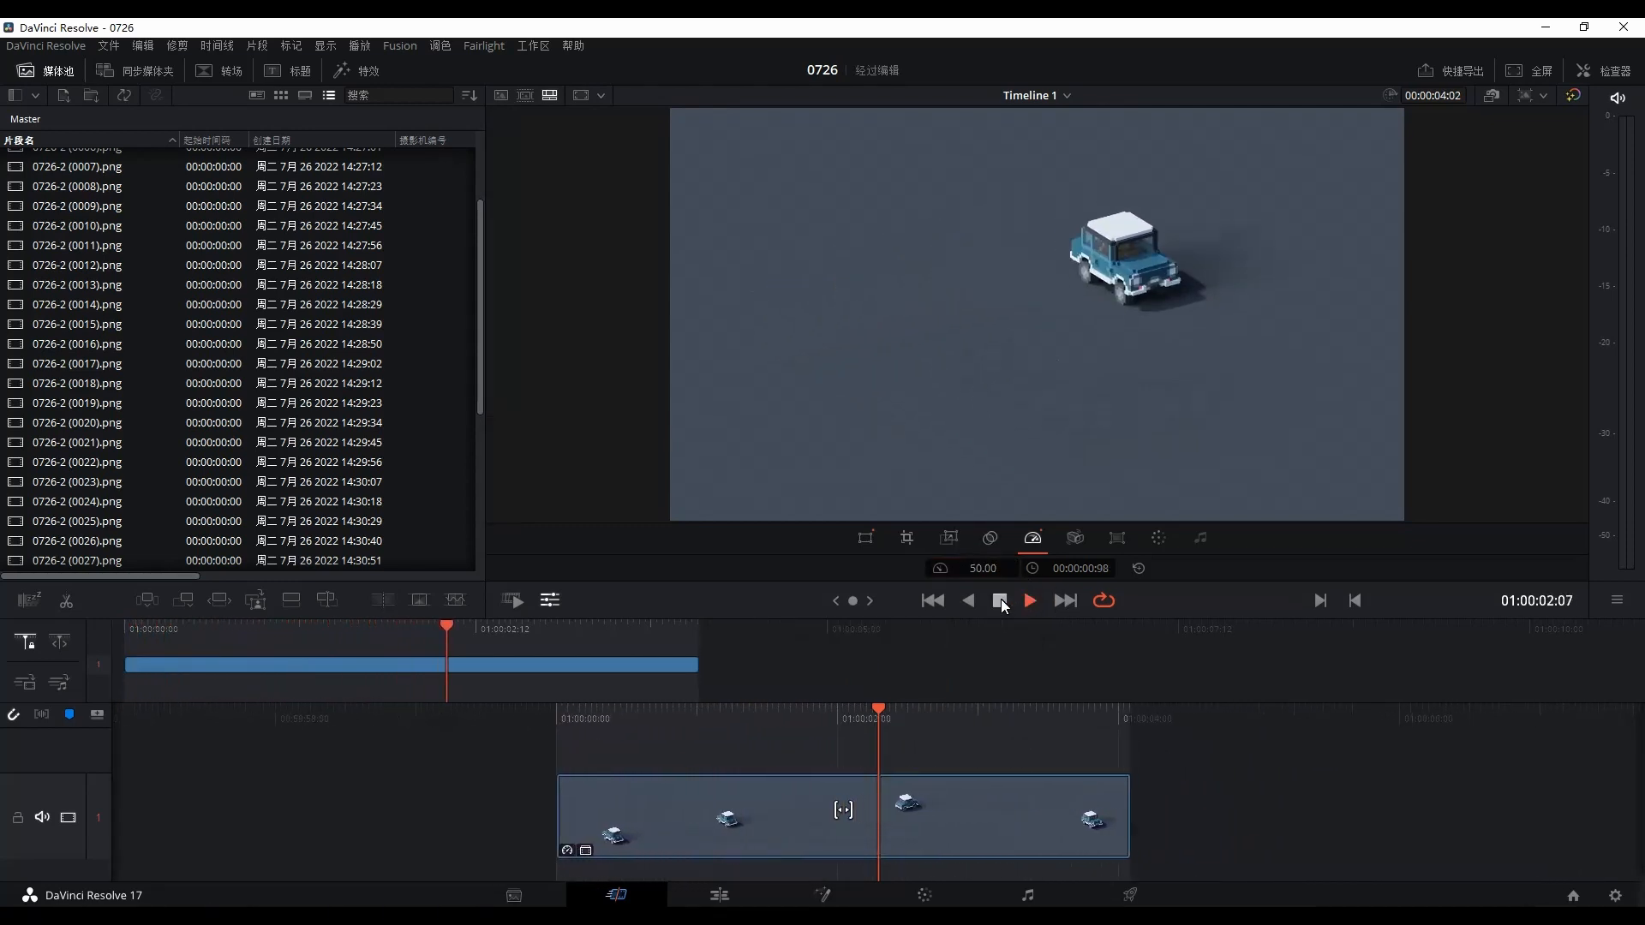
pyautogui.click(998, 601)
# Step: Watch the car animation in full screen, leave full screen, and toggle playback in the normal viewer
pyautogui.click(1529, 71)
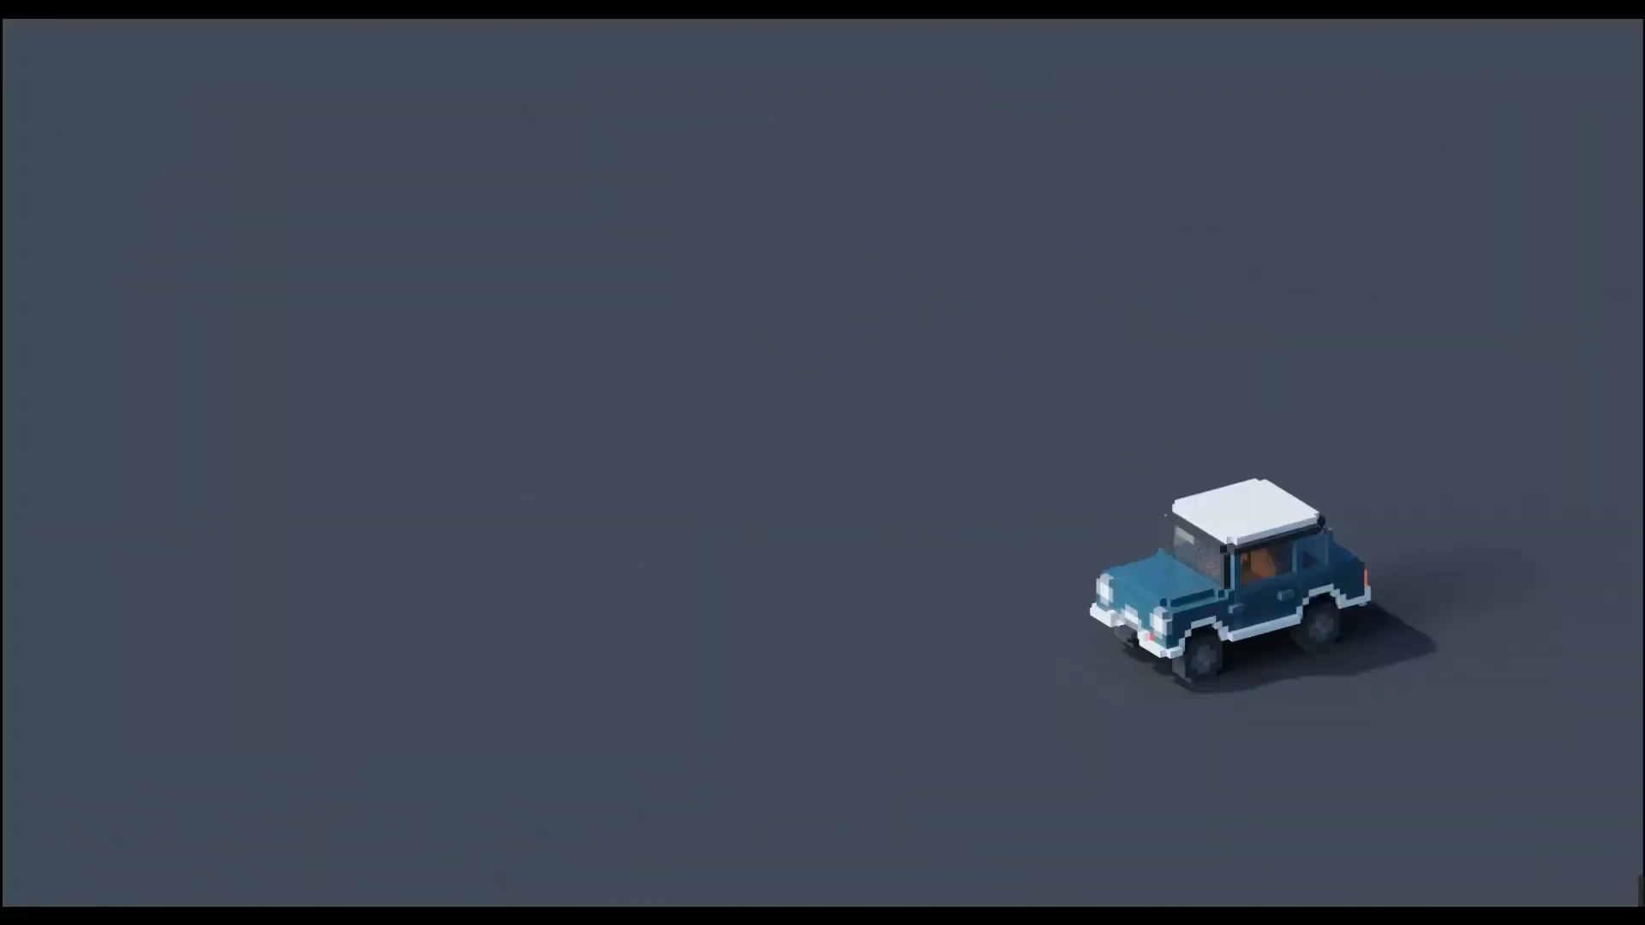
pyautogui.click(824, 863)
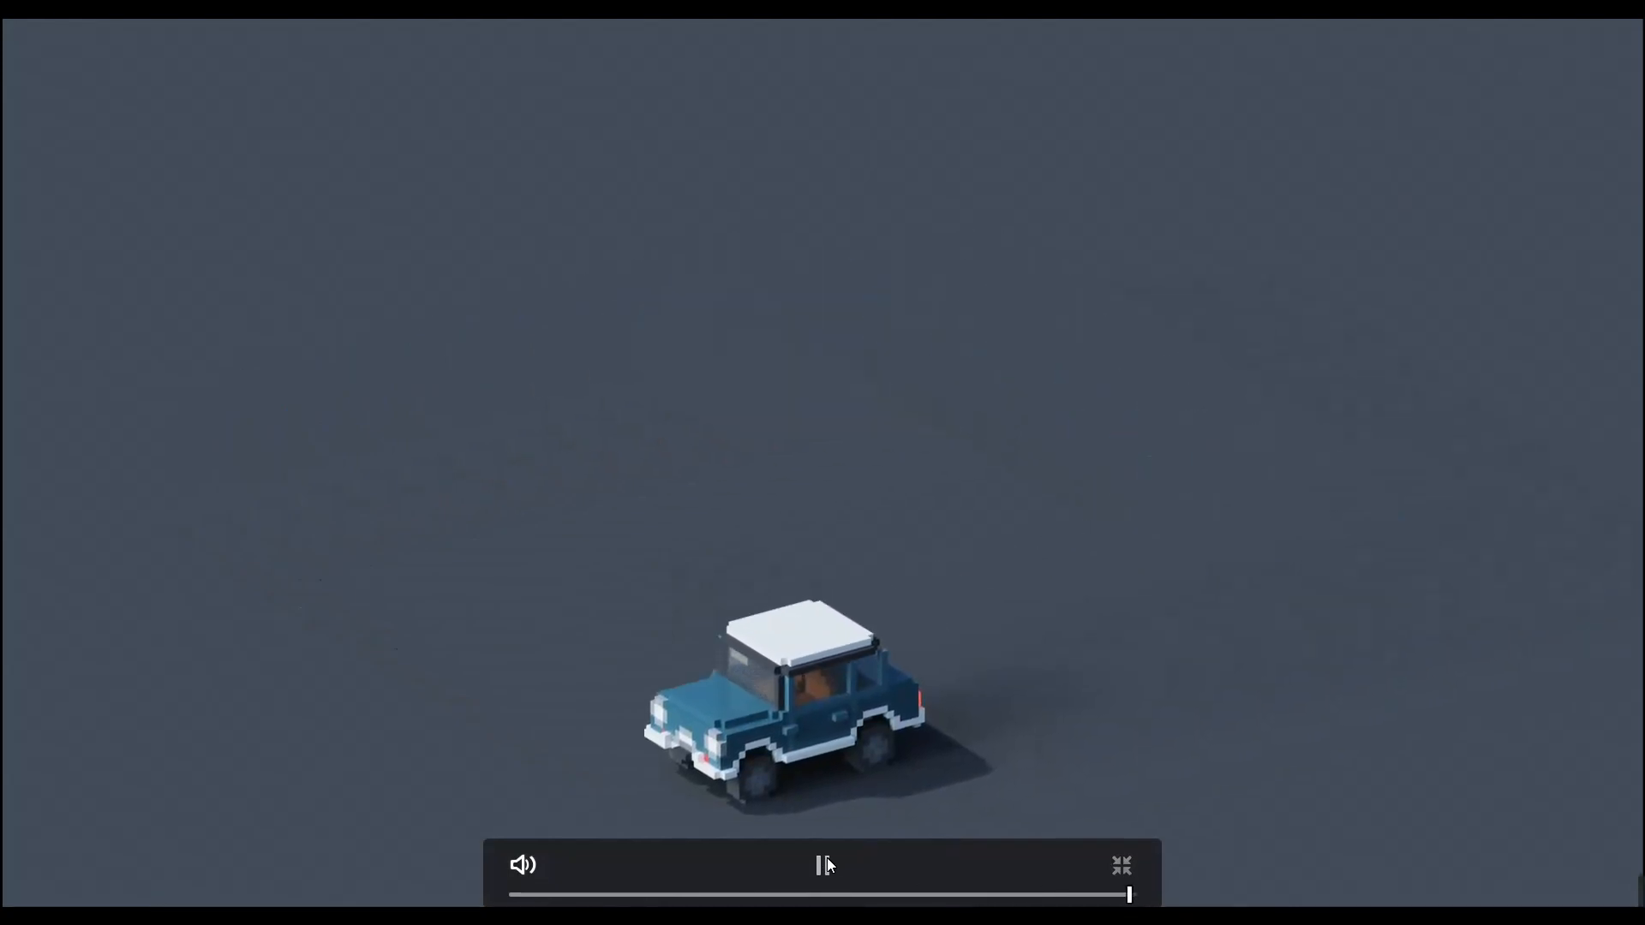
pyautogui.click(1122, 866)
pyautogui.click(1031, 602)
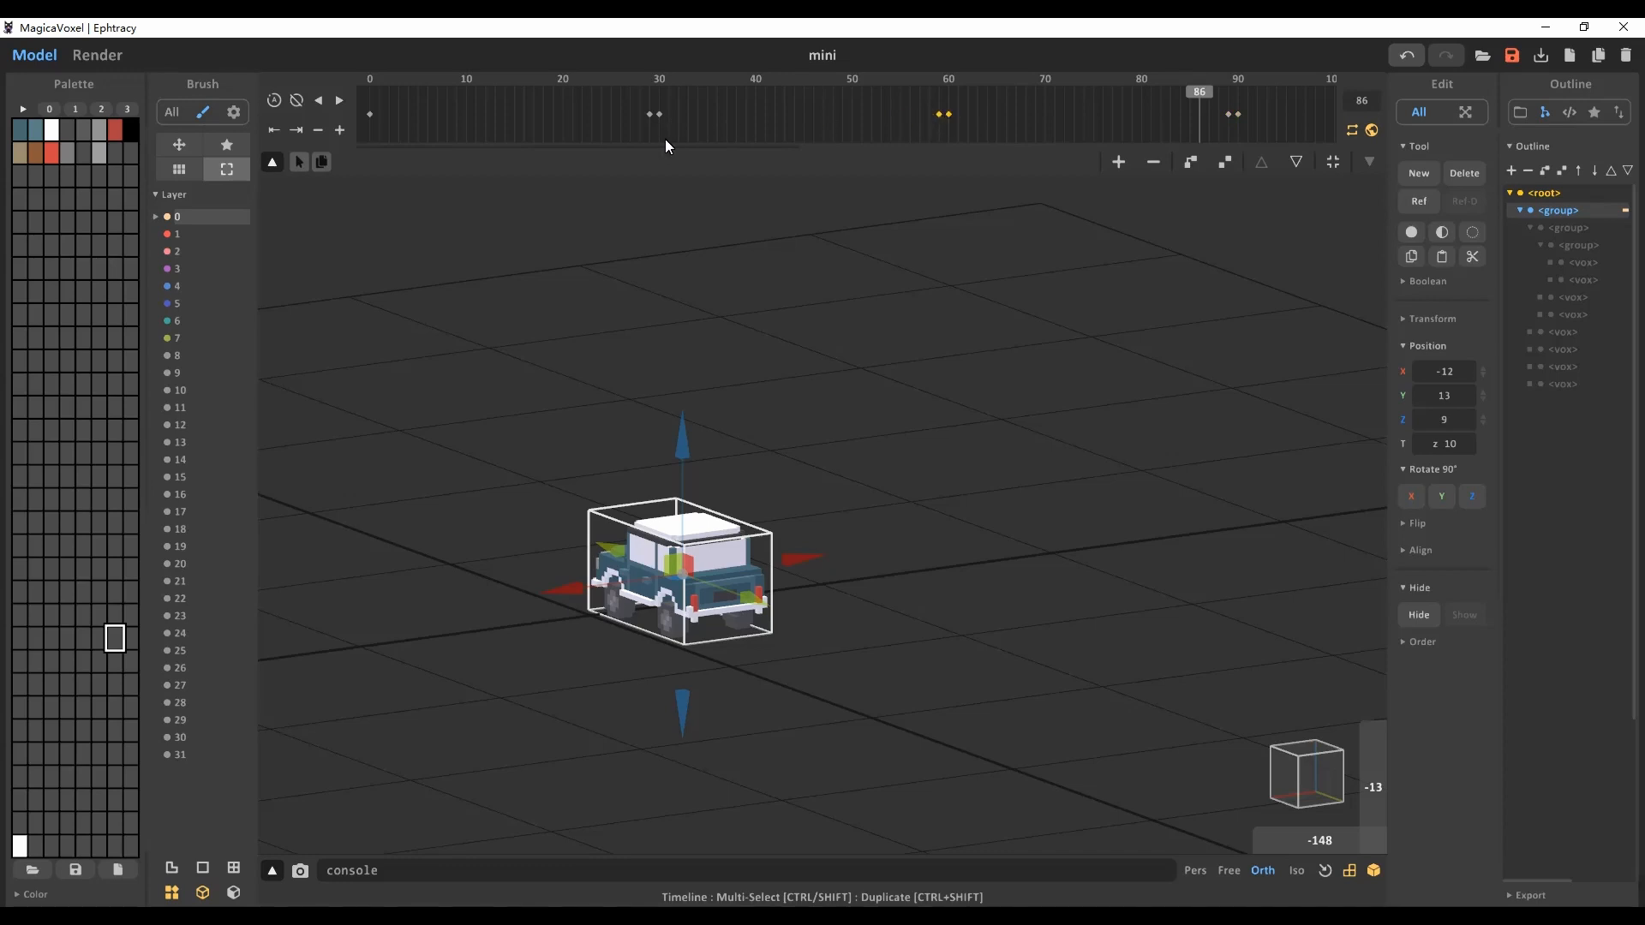
# Step: Switch to MagicaVoxel and scrub through the car's 120-frame animation in the model and render views, stopping at frame 81
pyautogui.moveTo(665, 146); pyautogui.dragTo(1563, 111)
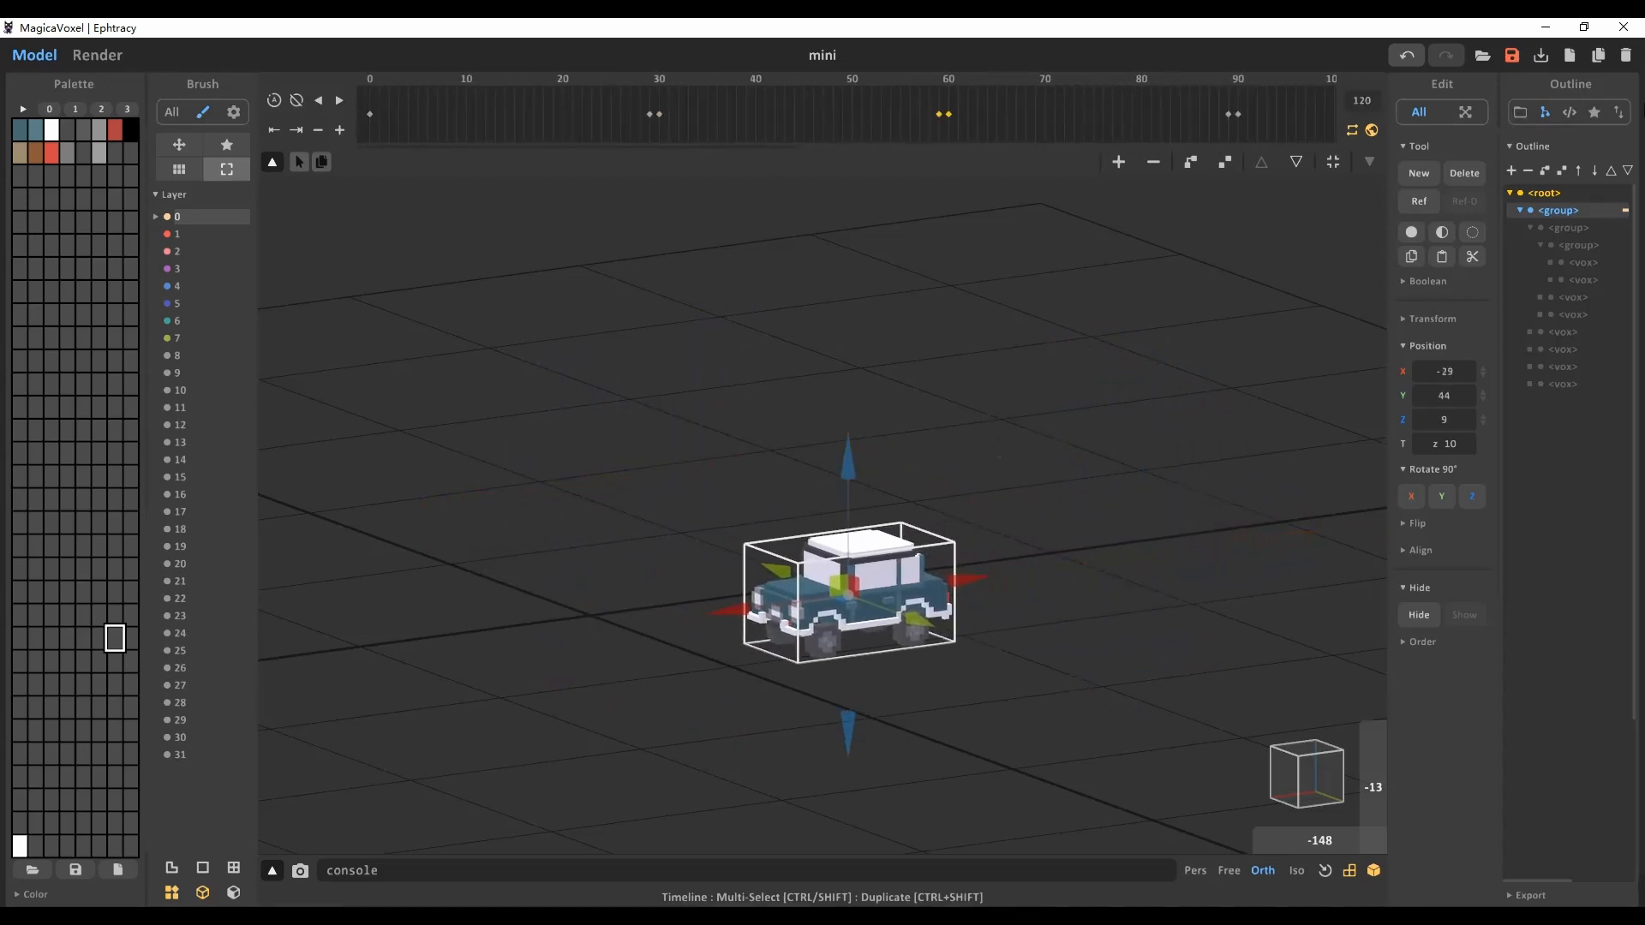
pyautogui.moveTo(365, 100); pyautogui.dragTo(457, 96)
pyautogui.moveTo(889, 471); pyautogui.dragTo(783, 435, button='right')
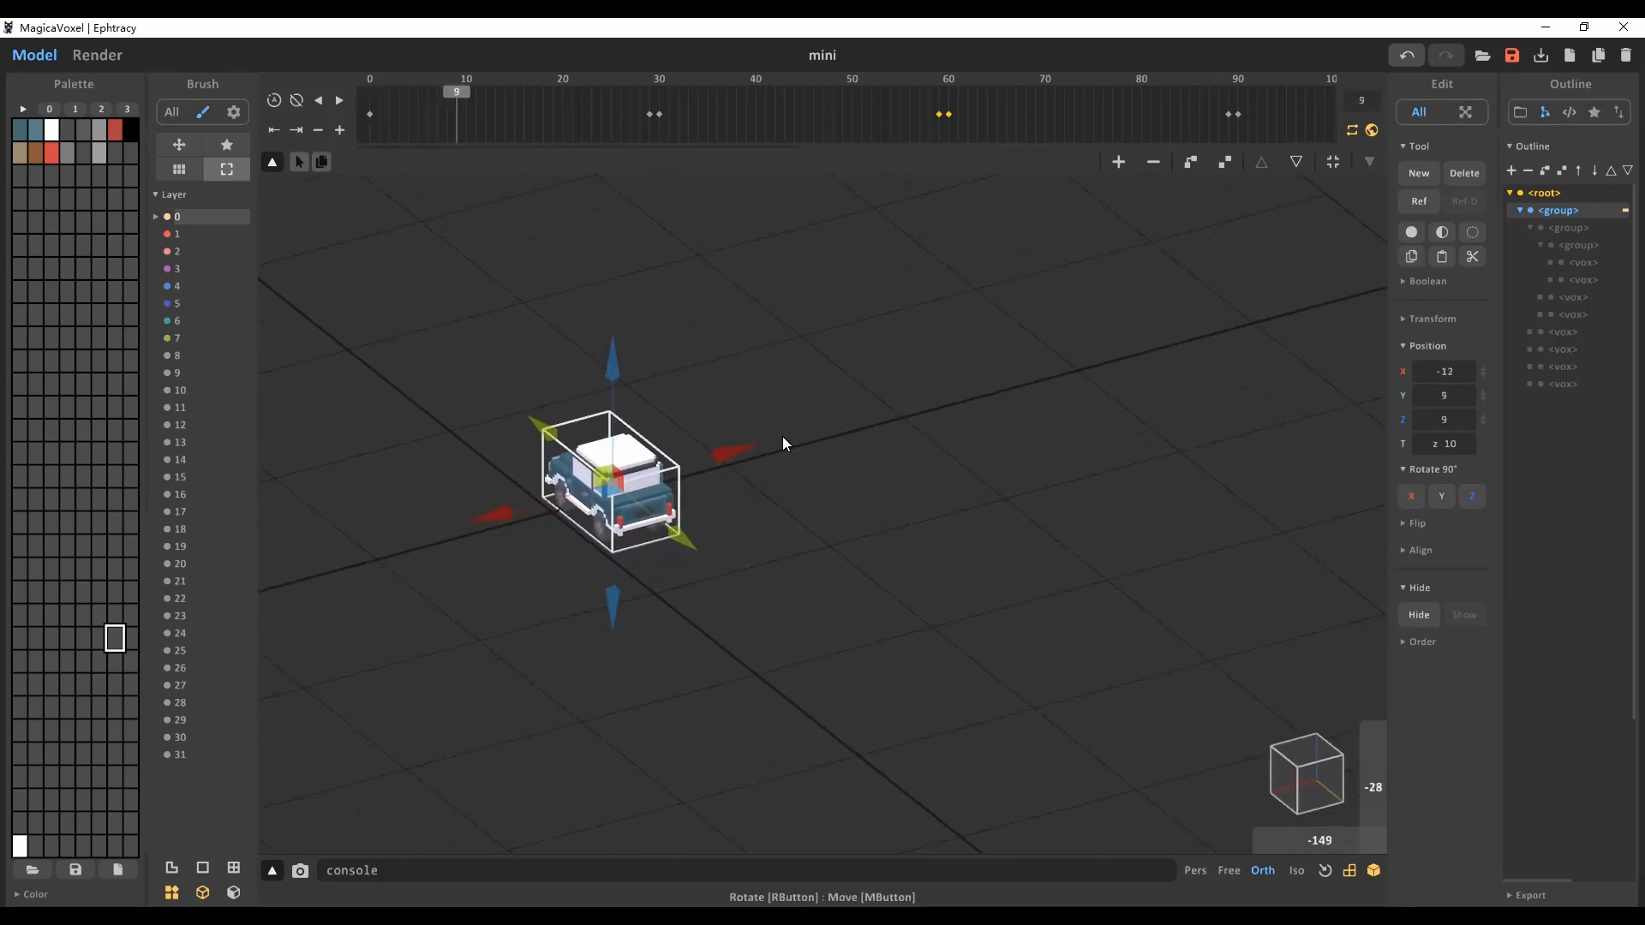
pyautogui.click(97, 56)
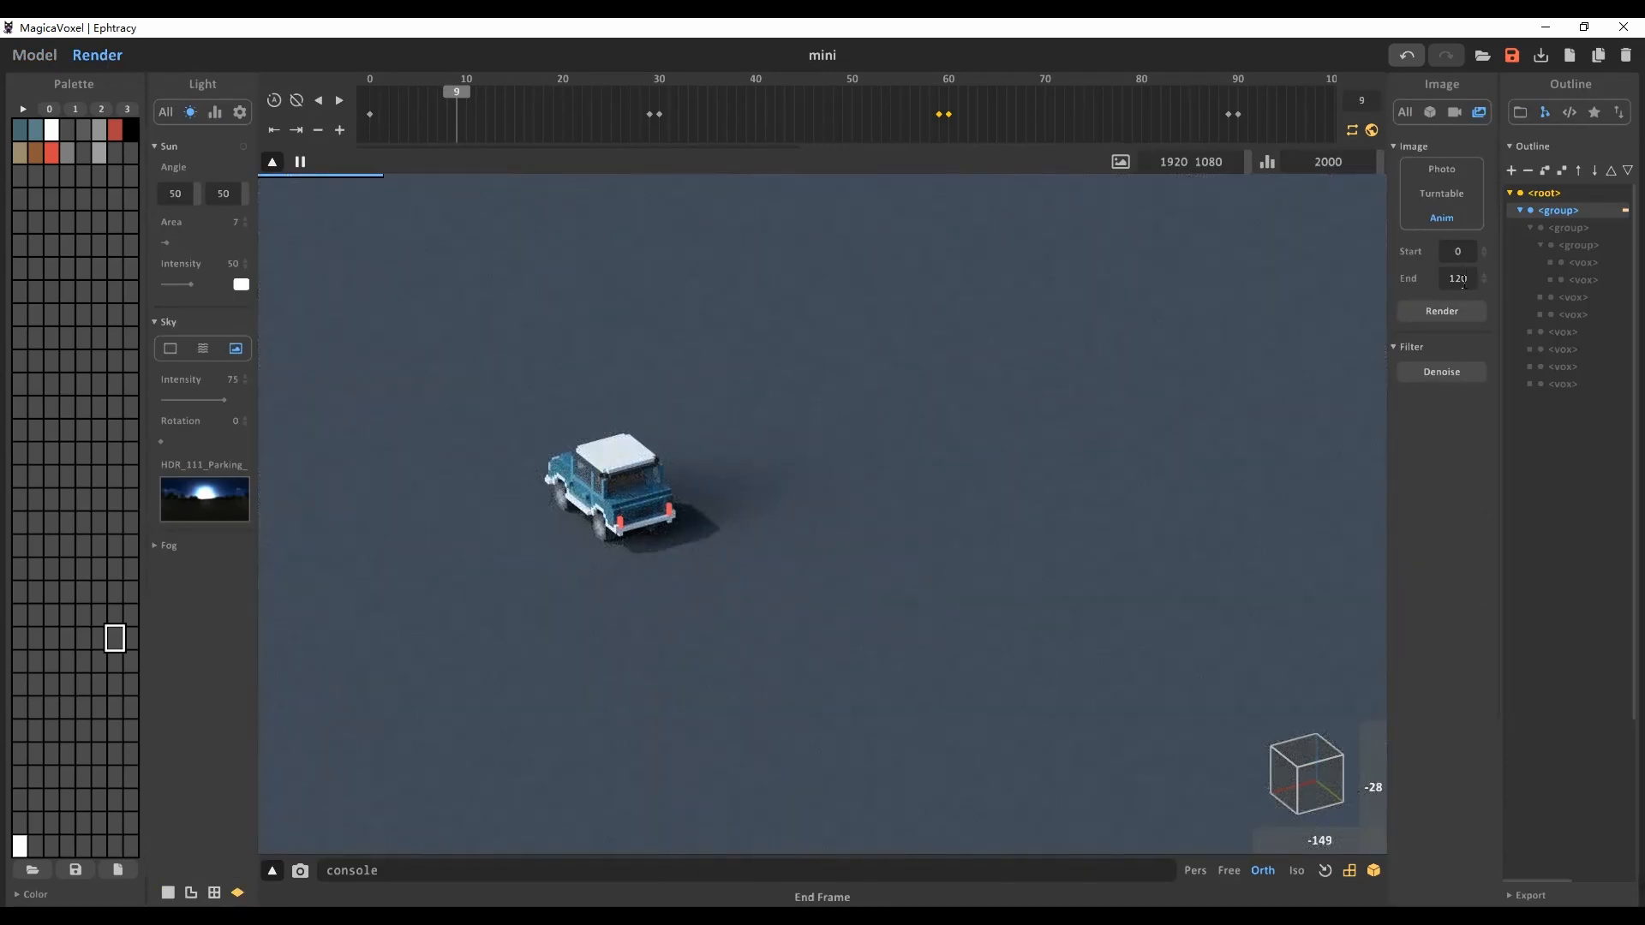
pyautogui.moveTo(373, 96); pyautogui.dragTo(1453, 121)
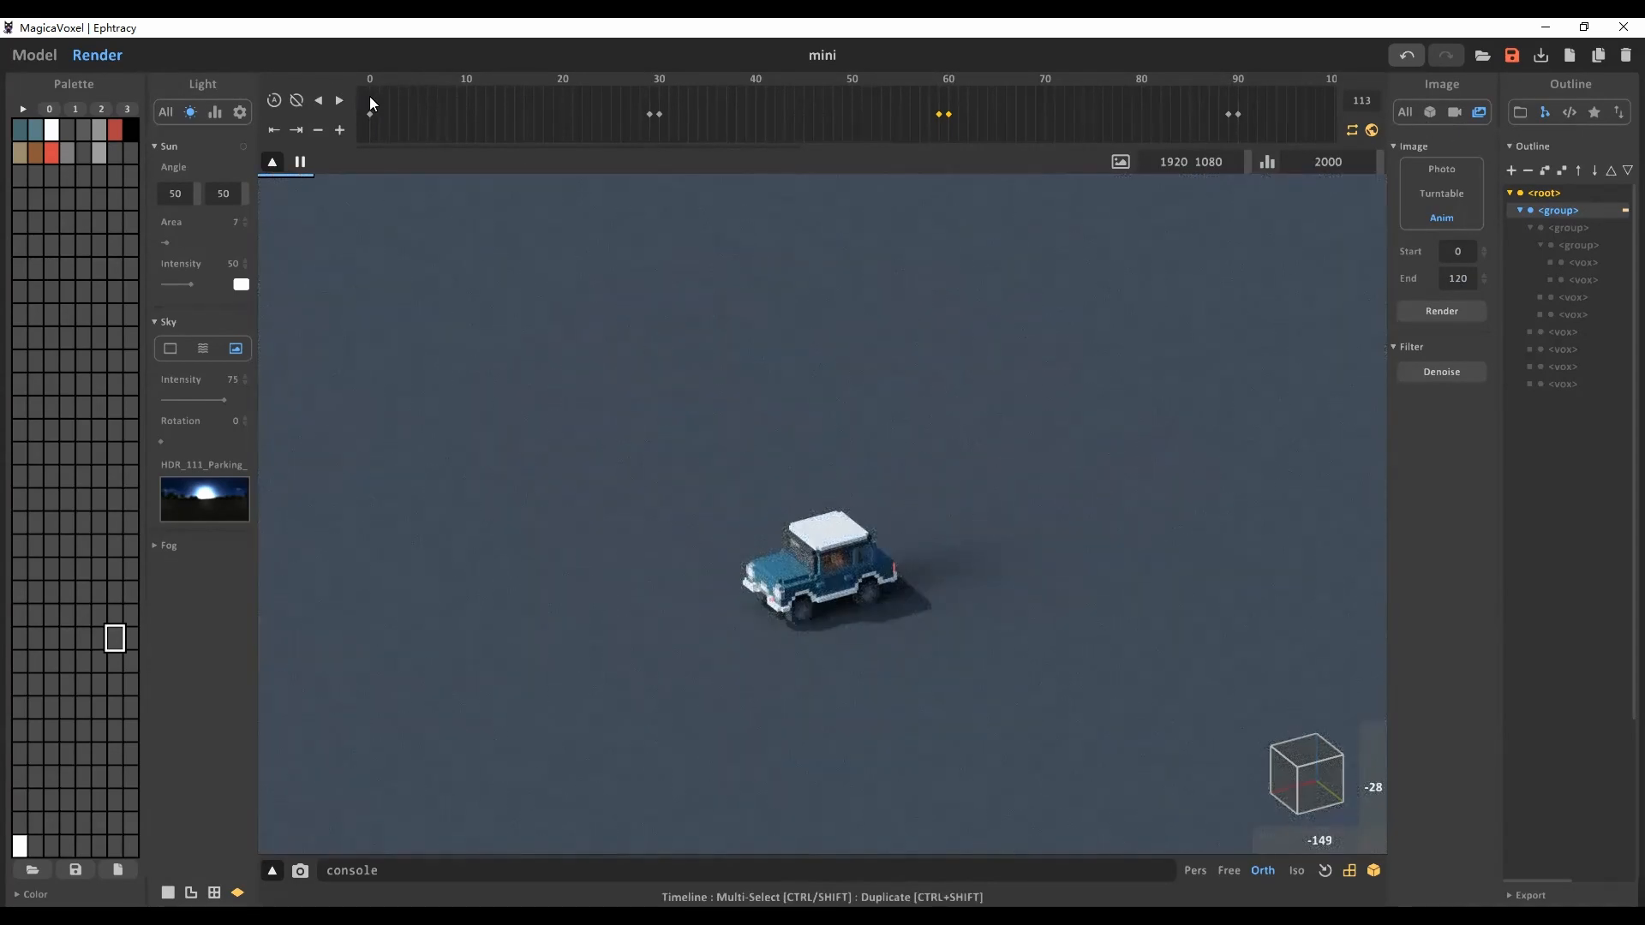
pyautogui.moveTo(369, 96); pyautogui.dragTo(1150, 93)
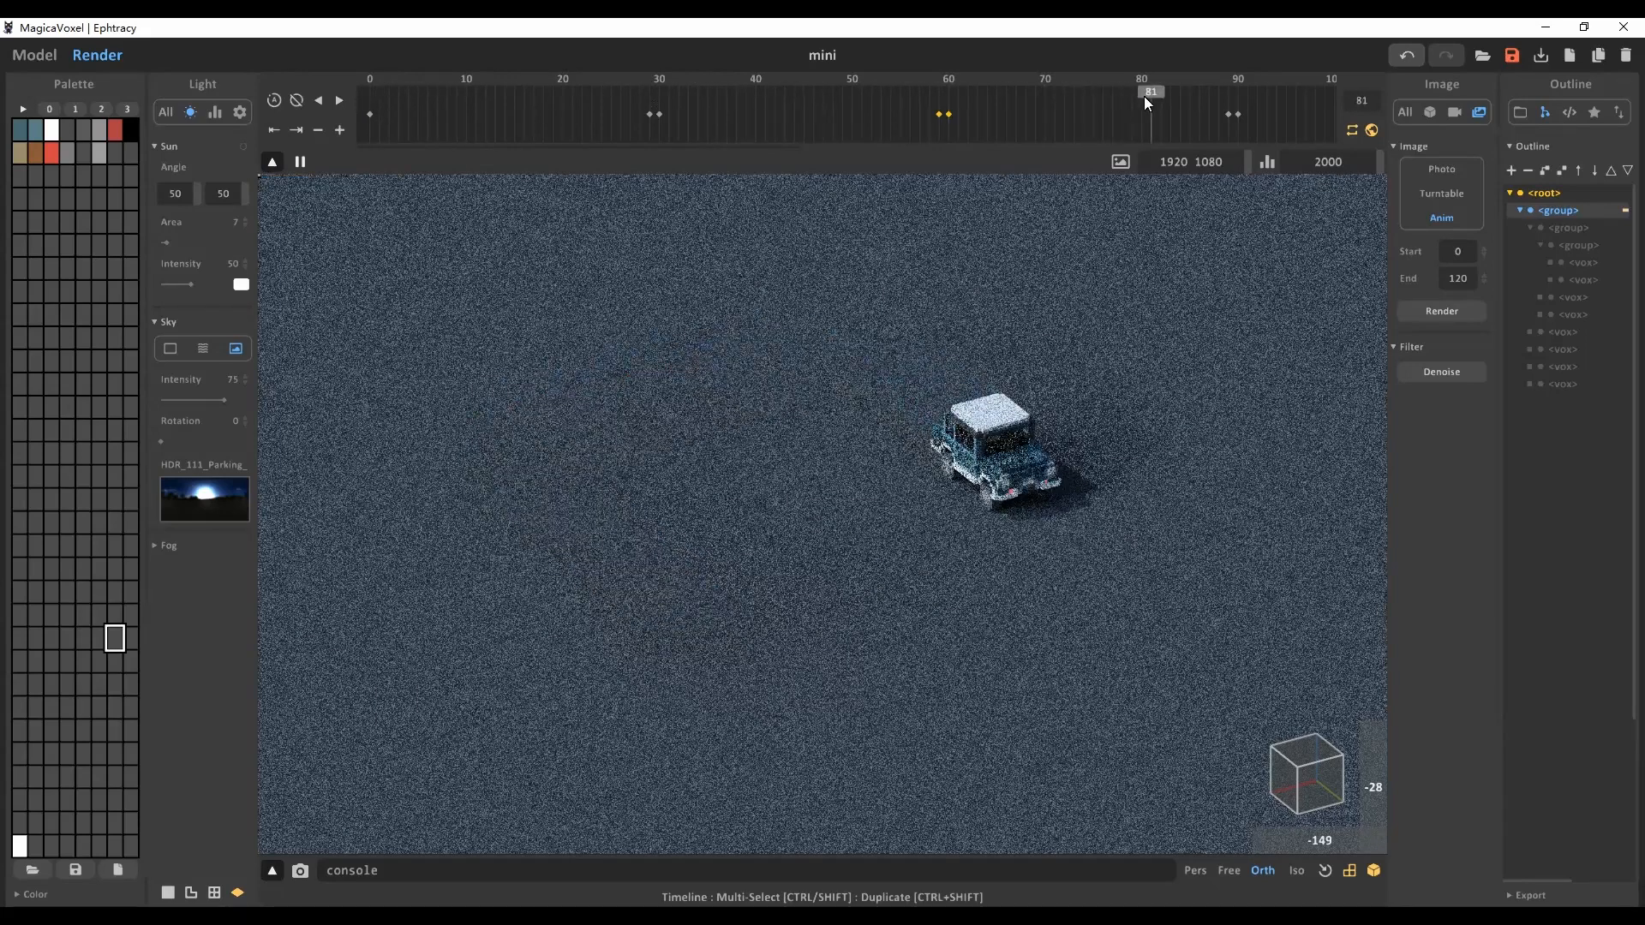
# Step: Try the Pixelated sample option for the render and enable MIS-Scatter sampling
pyautogui.click(168, 115)
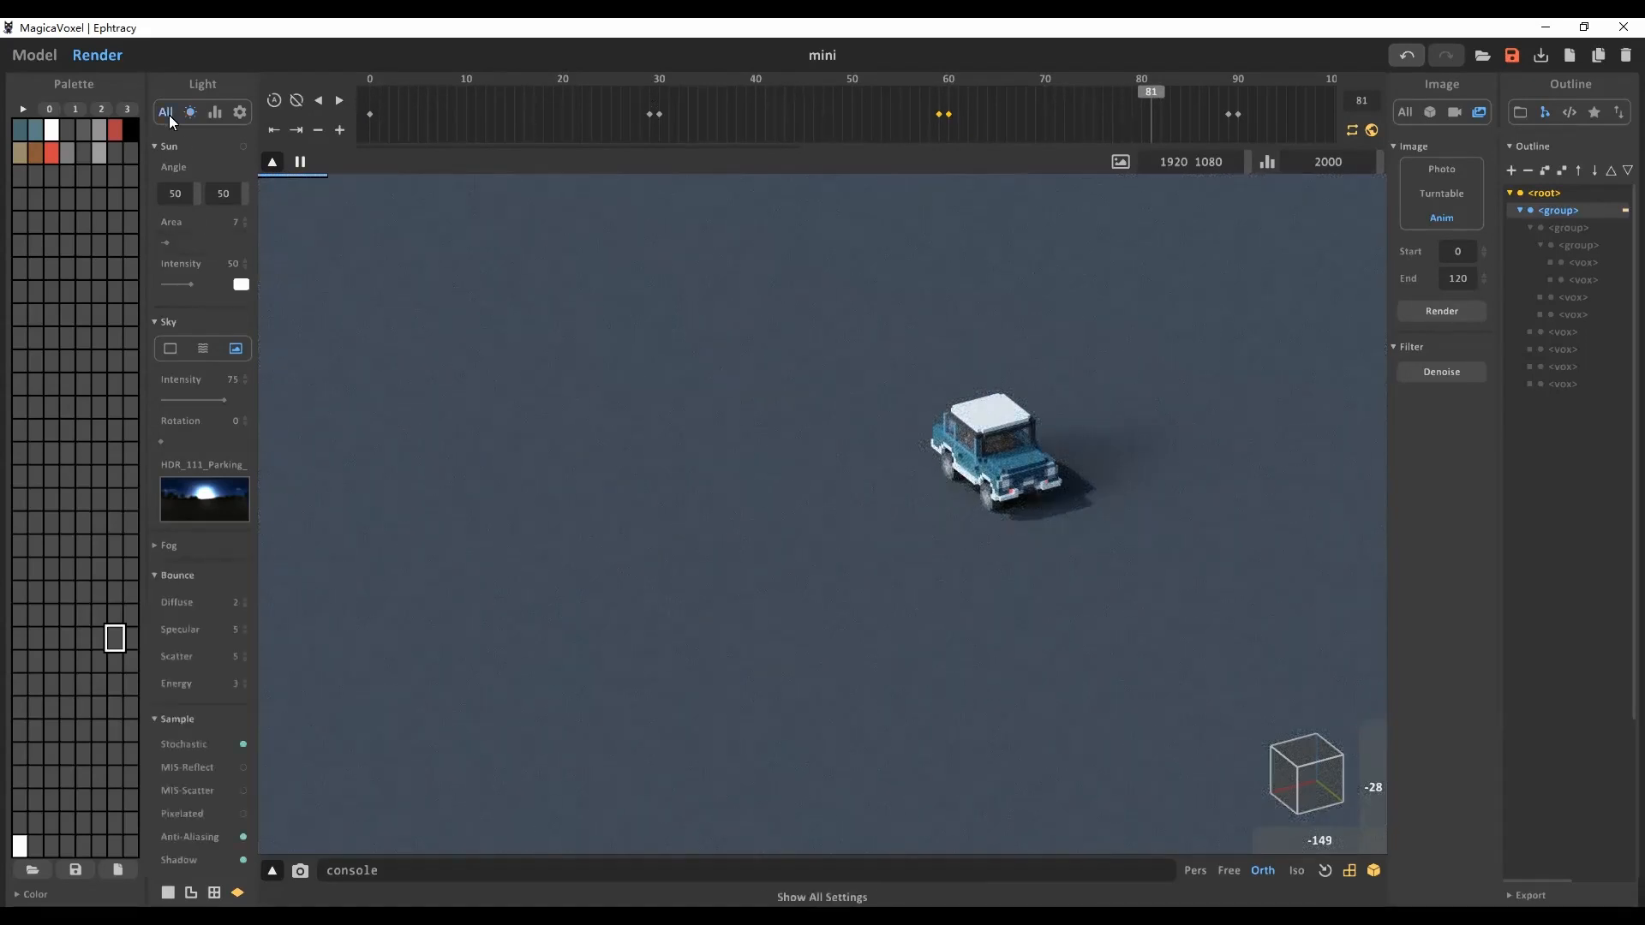
pyautogui.scroll(-1, 223, 545)
pyautogui.scroll(-1, 222, 545)
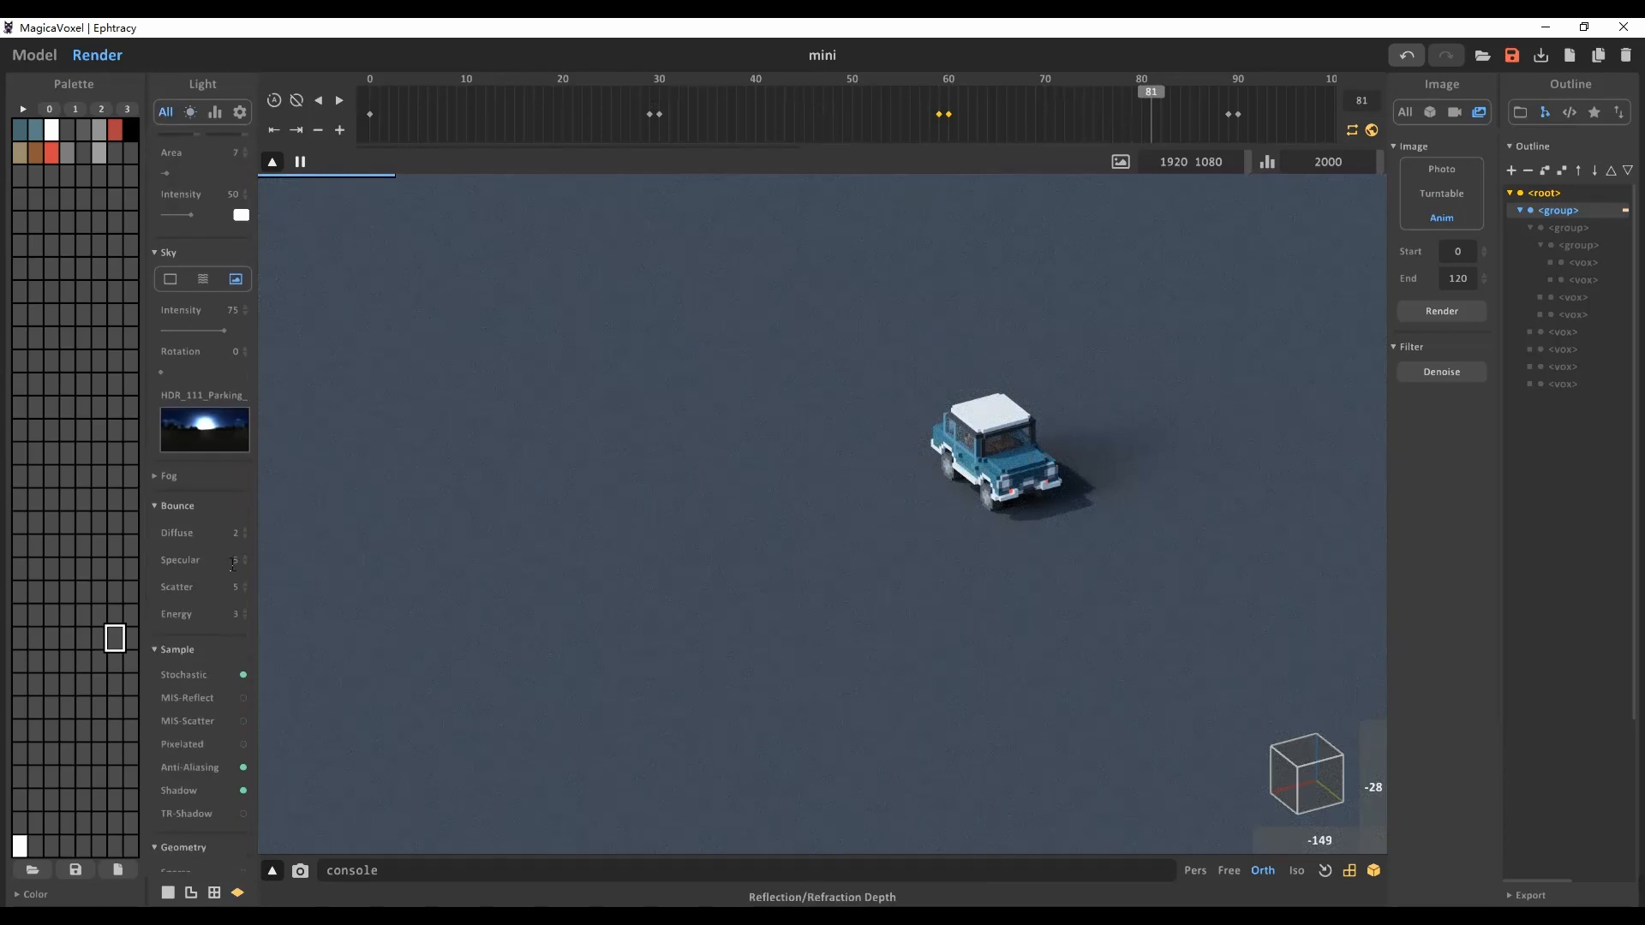
pyautogui.scroll(-1, 236, 586)
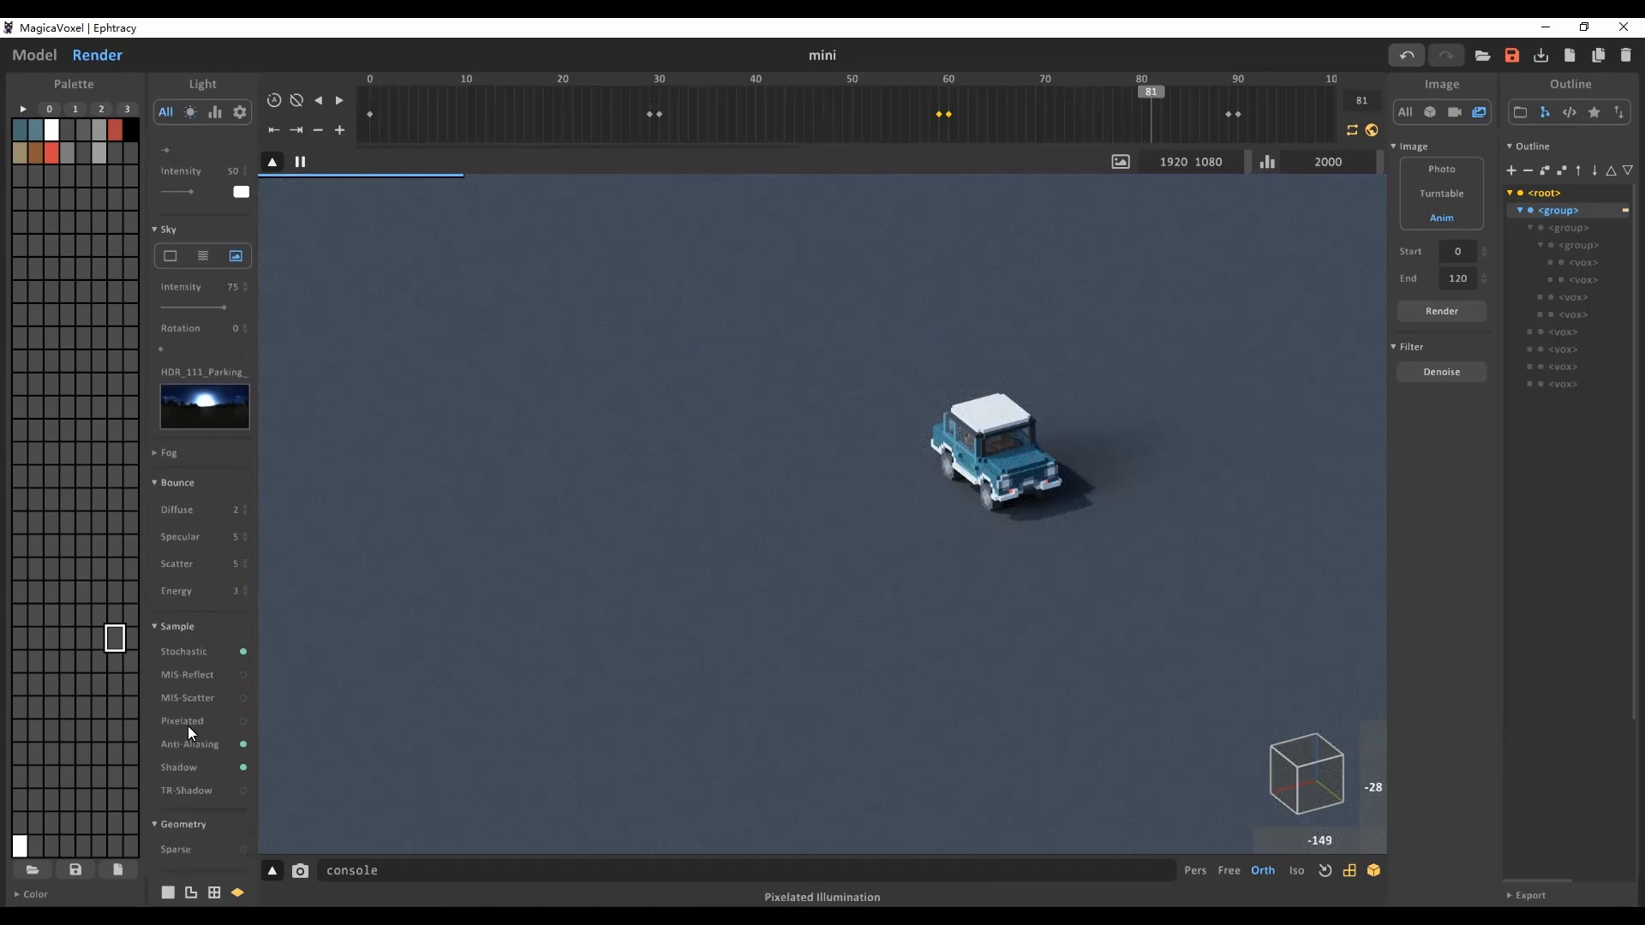
pyautogui.click(243, 721)
pyautogui.scroll(-4, 216, 717)
pyautogui.scroll(-2, 216, 722)
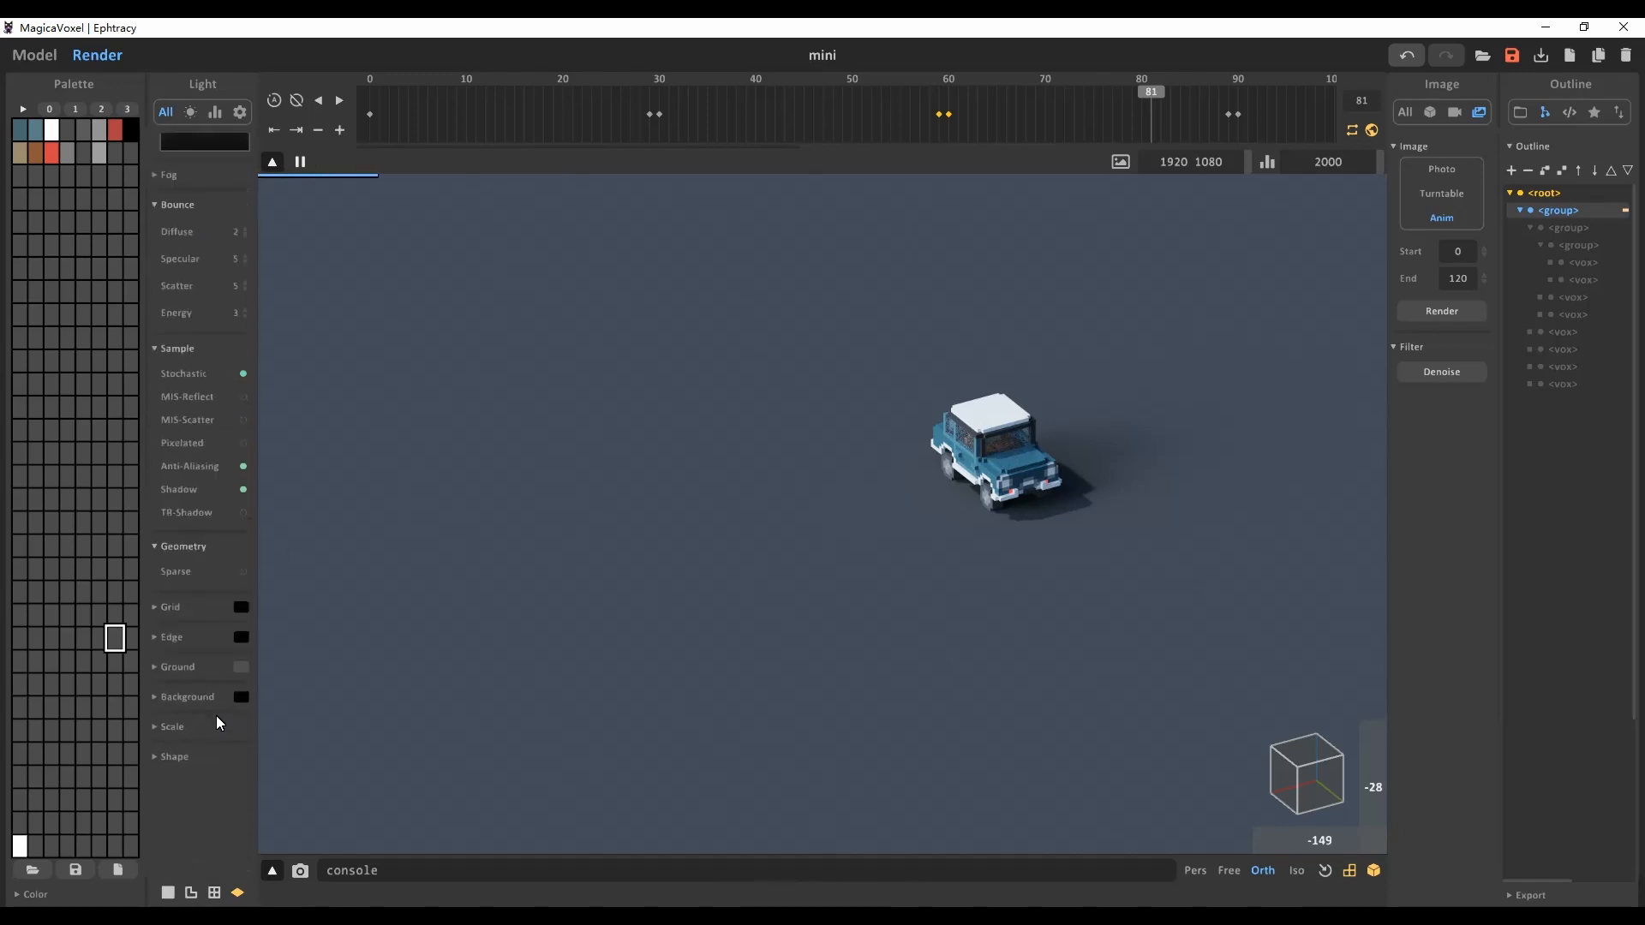
pyautogui.scroll(3, 215, 716)
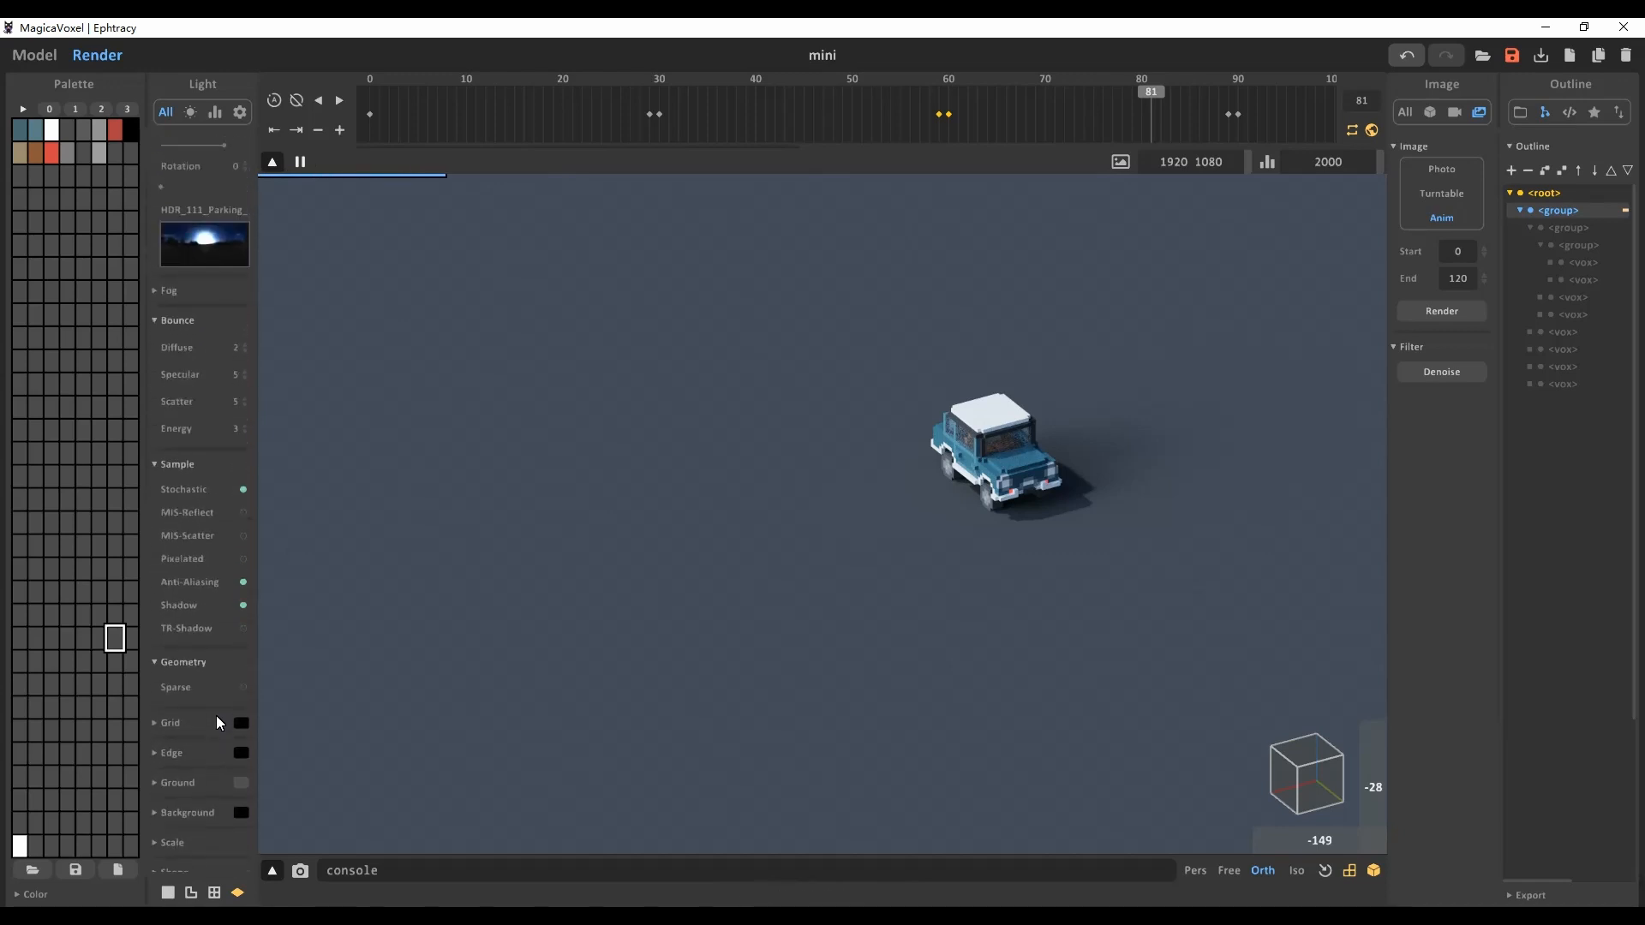
pyautogui.click(244, 536)
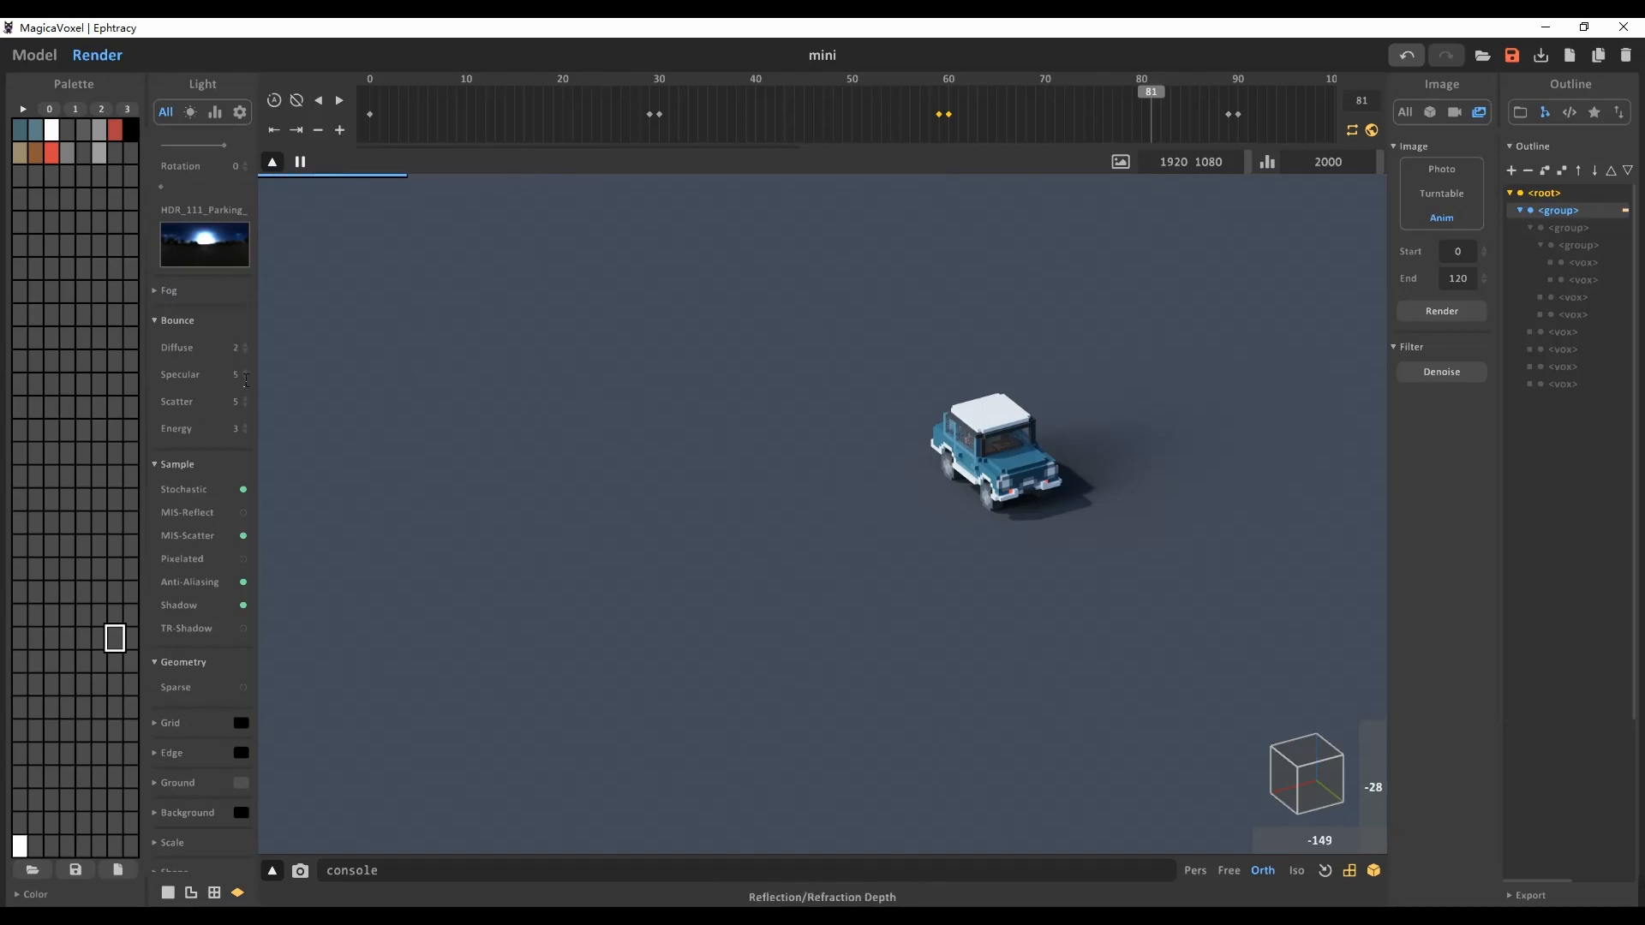
# Step: Load HDR_041_Path_Env.hdr as the sky environment image
pyautogui.scroll(5, 209, 444)
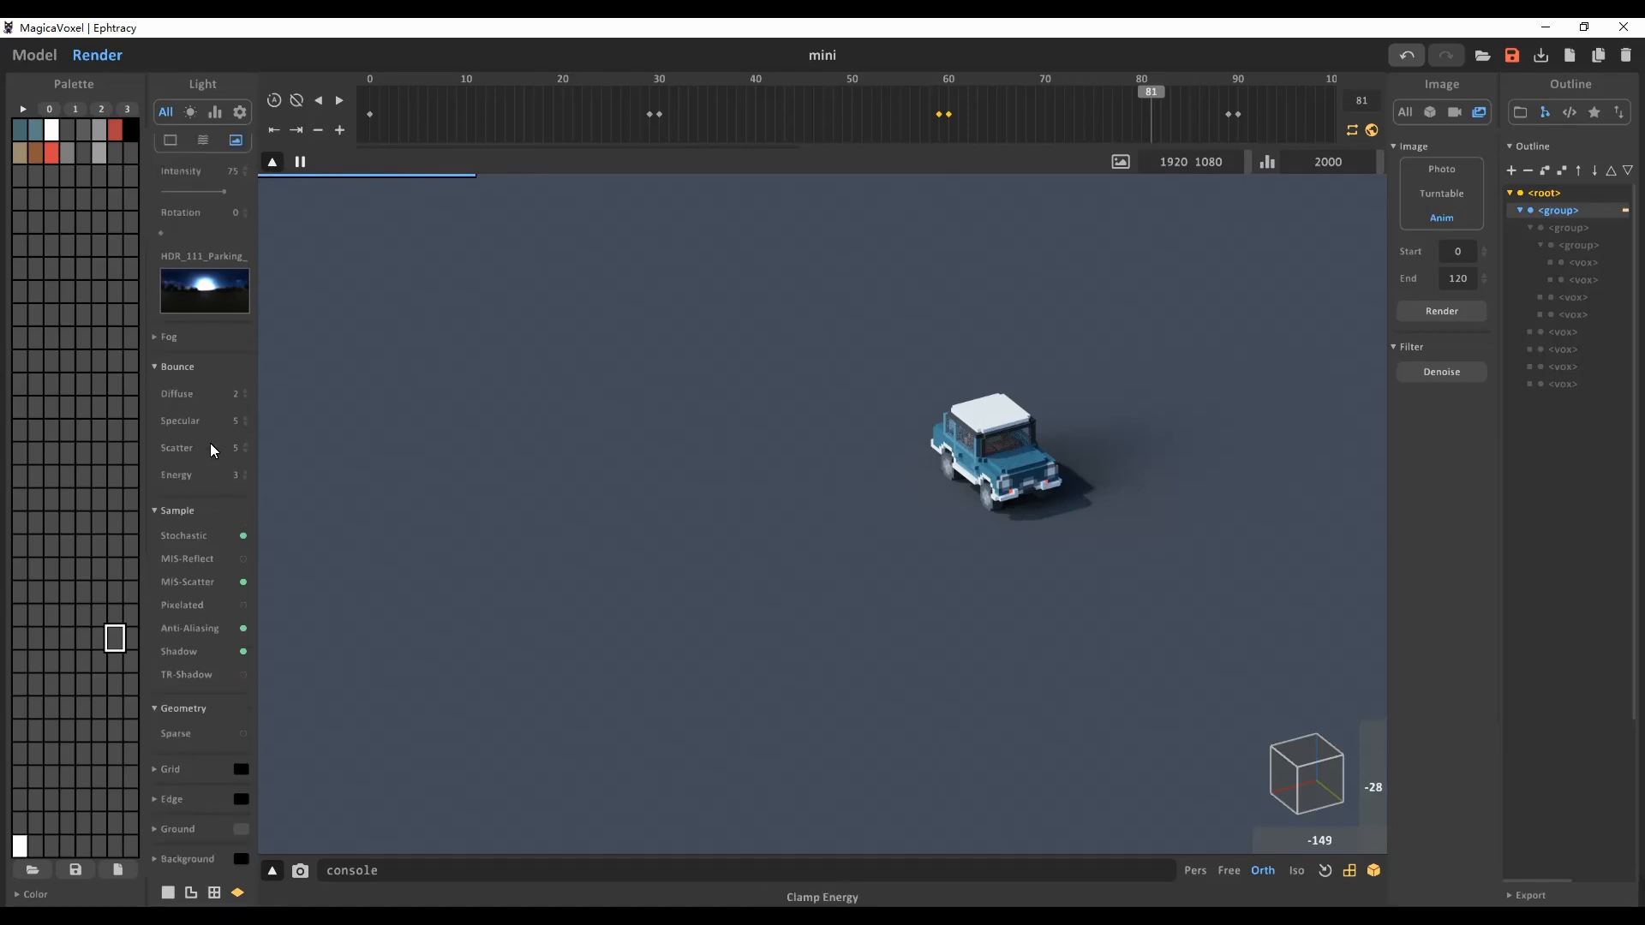
pyautogui.click(214, 497)
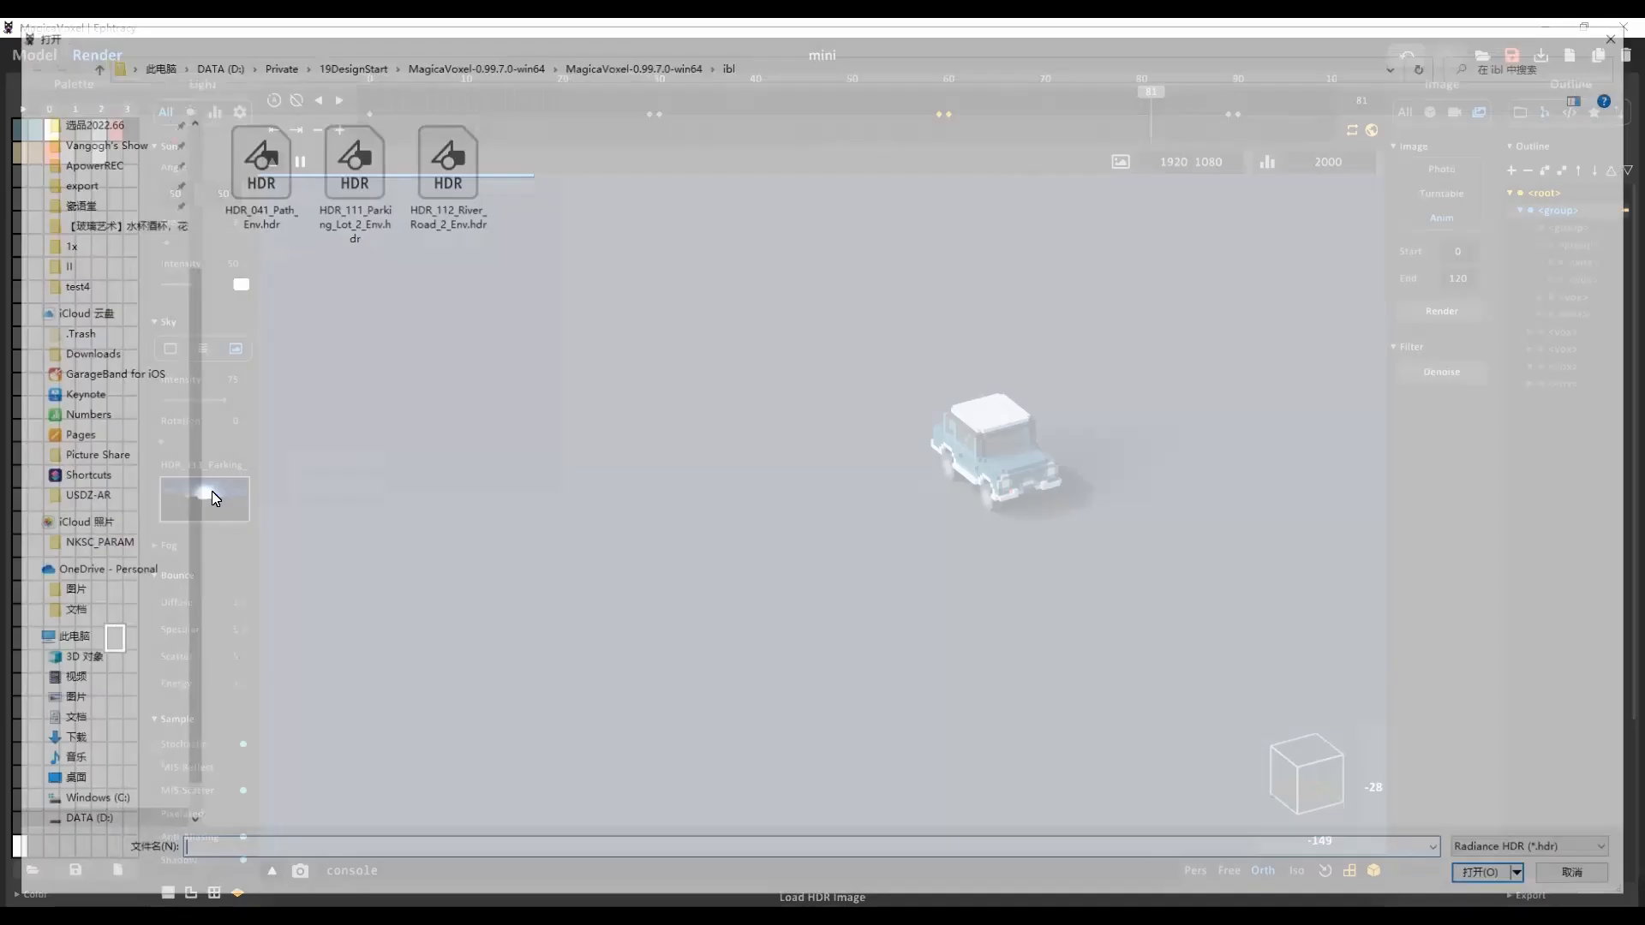
pyautogui.click(254, 175)
pyautogui.doubleClick(255, 176)
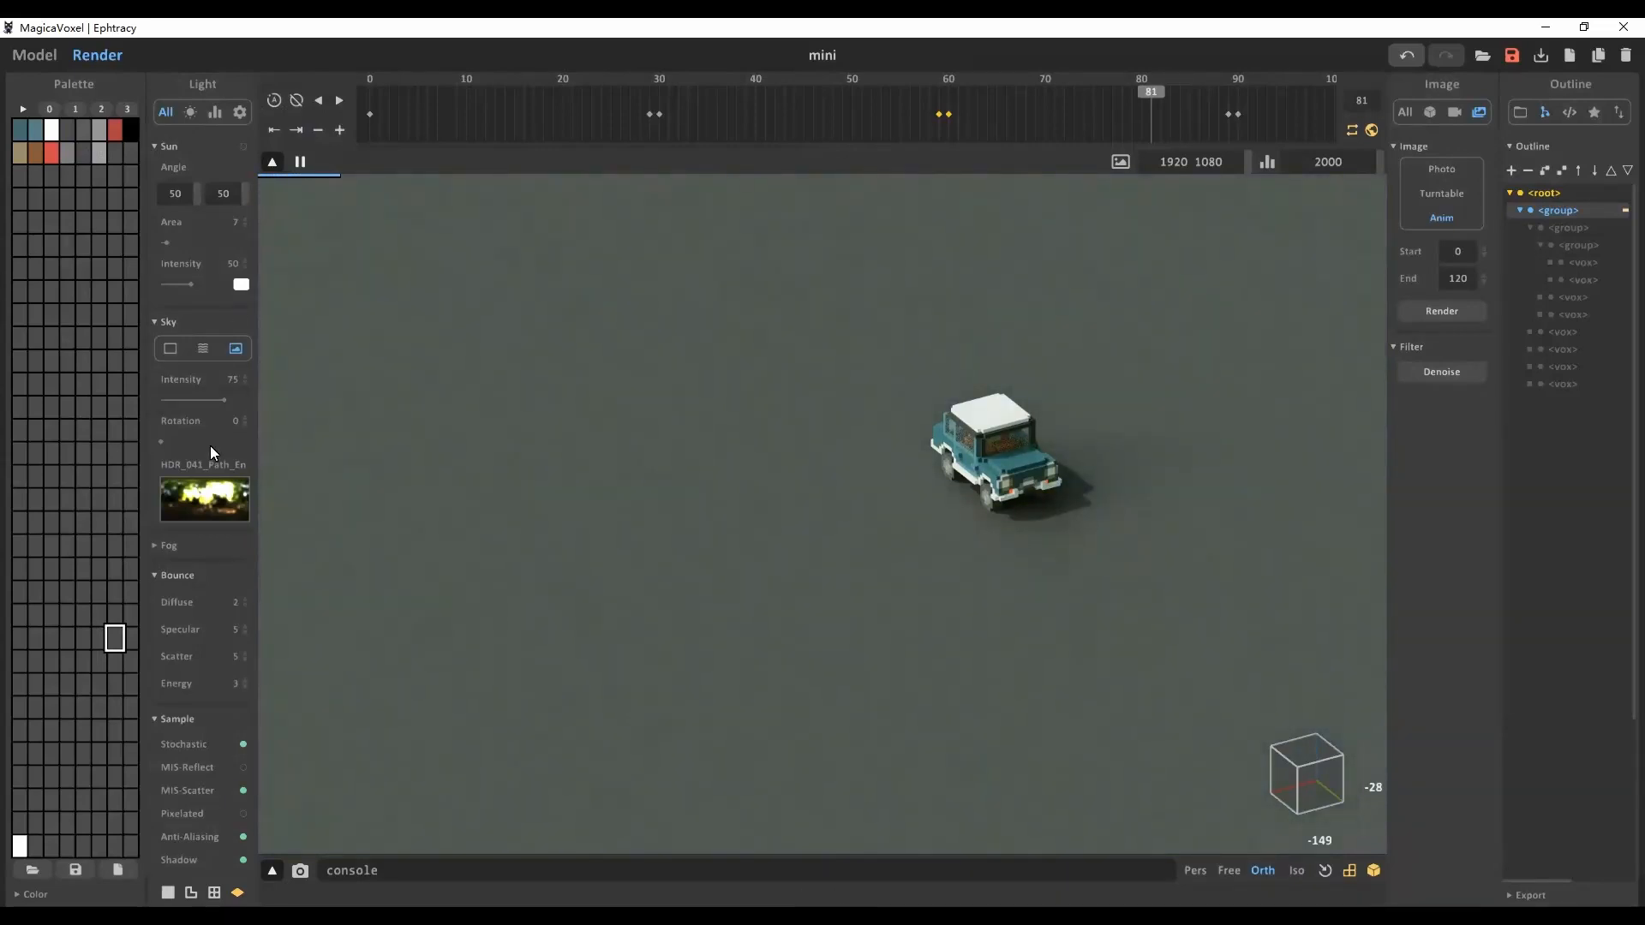
# Step: Replace the sky environment image with HDR_111_Parking_Lot_2_Env.hdr
pyautogui.click(211, 498)
pyautogui.click(338, 177)
pyautogui.doubleClick(337, 177)
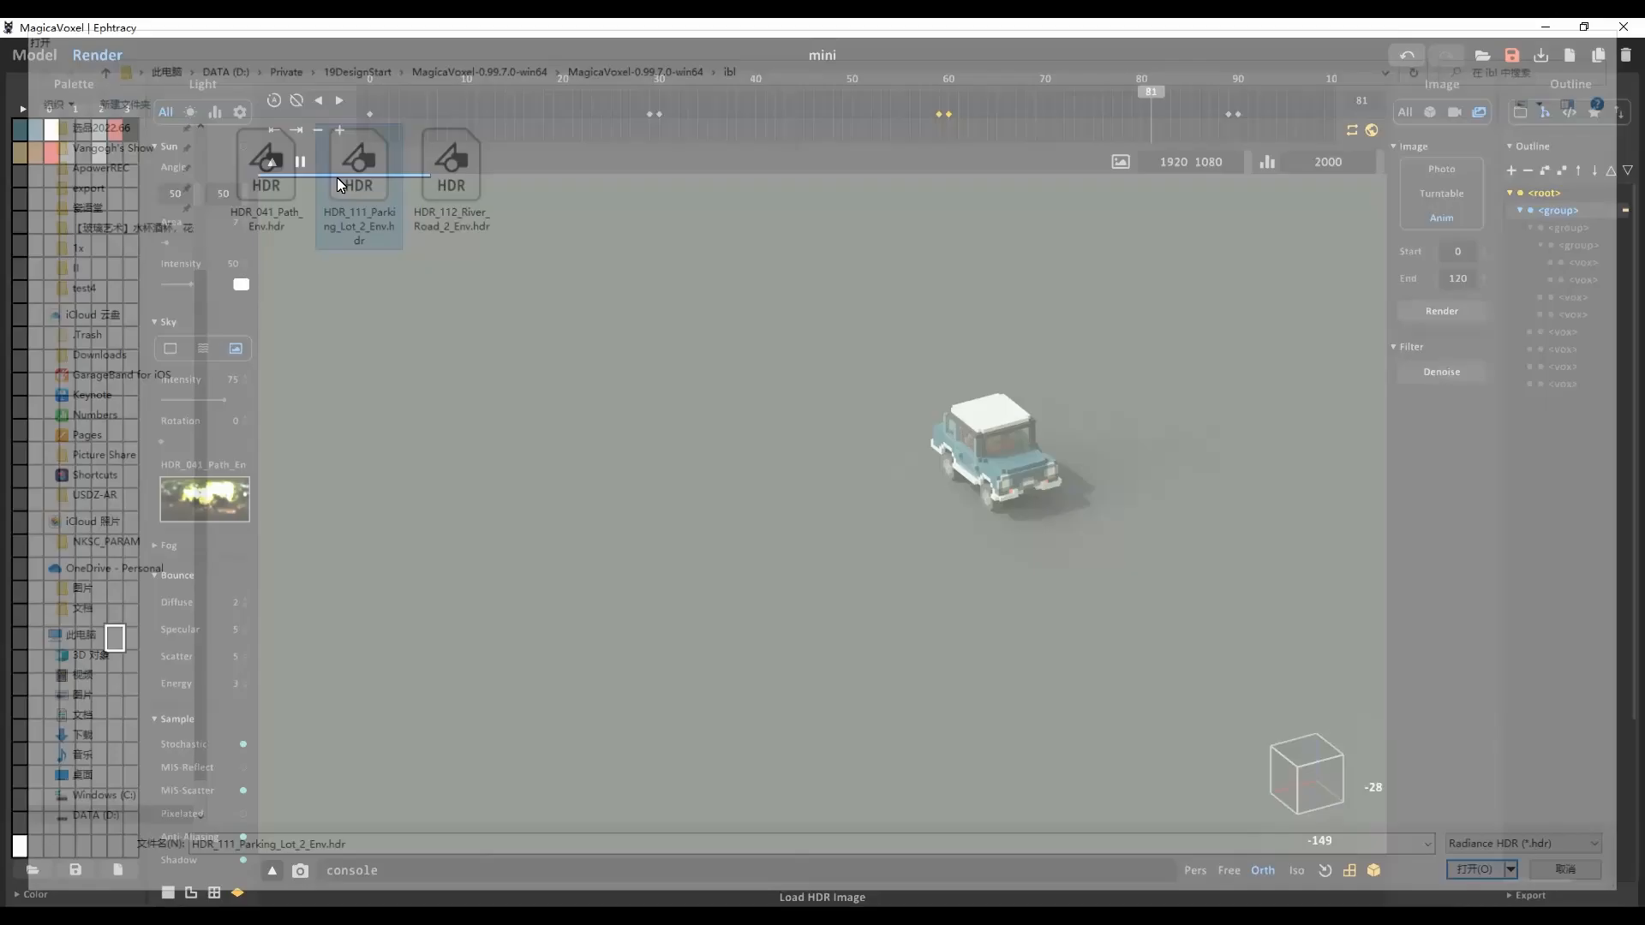
# Step: Replace the sky environment image with HDR_112_River_Road_2_Env.hdr
pyautogui.click(179, 497)
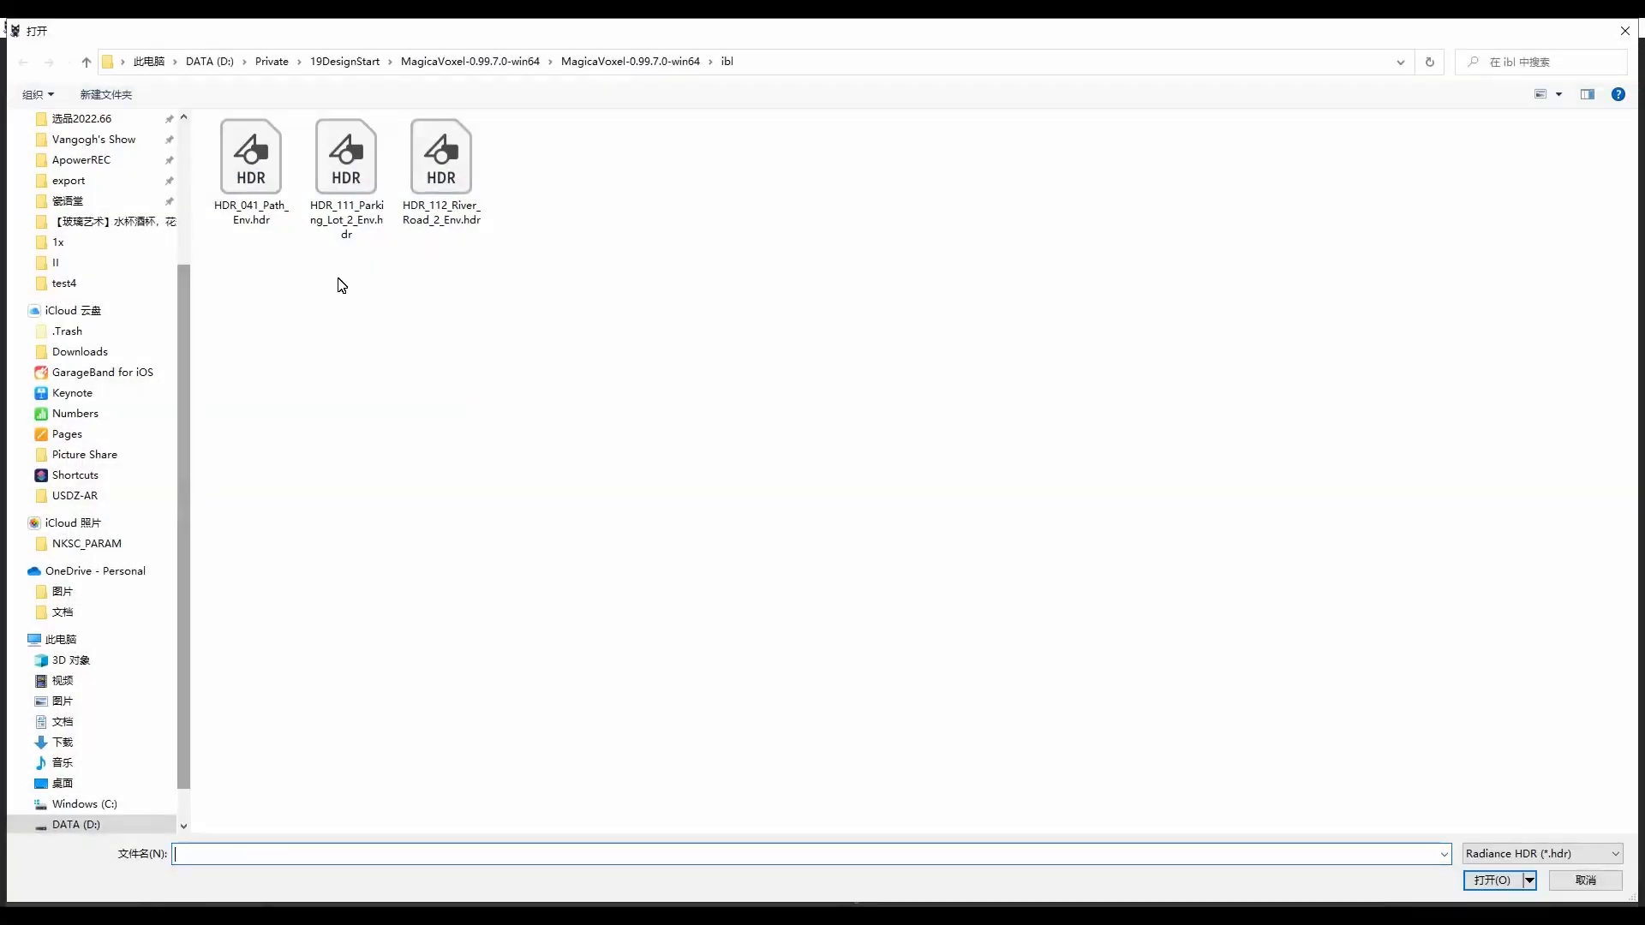
pyautogui.click(464, 153)
pyautogui.doubleClick(463, 153)
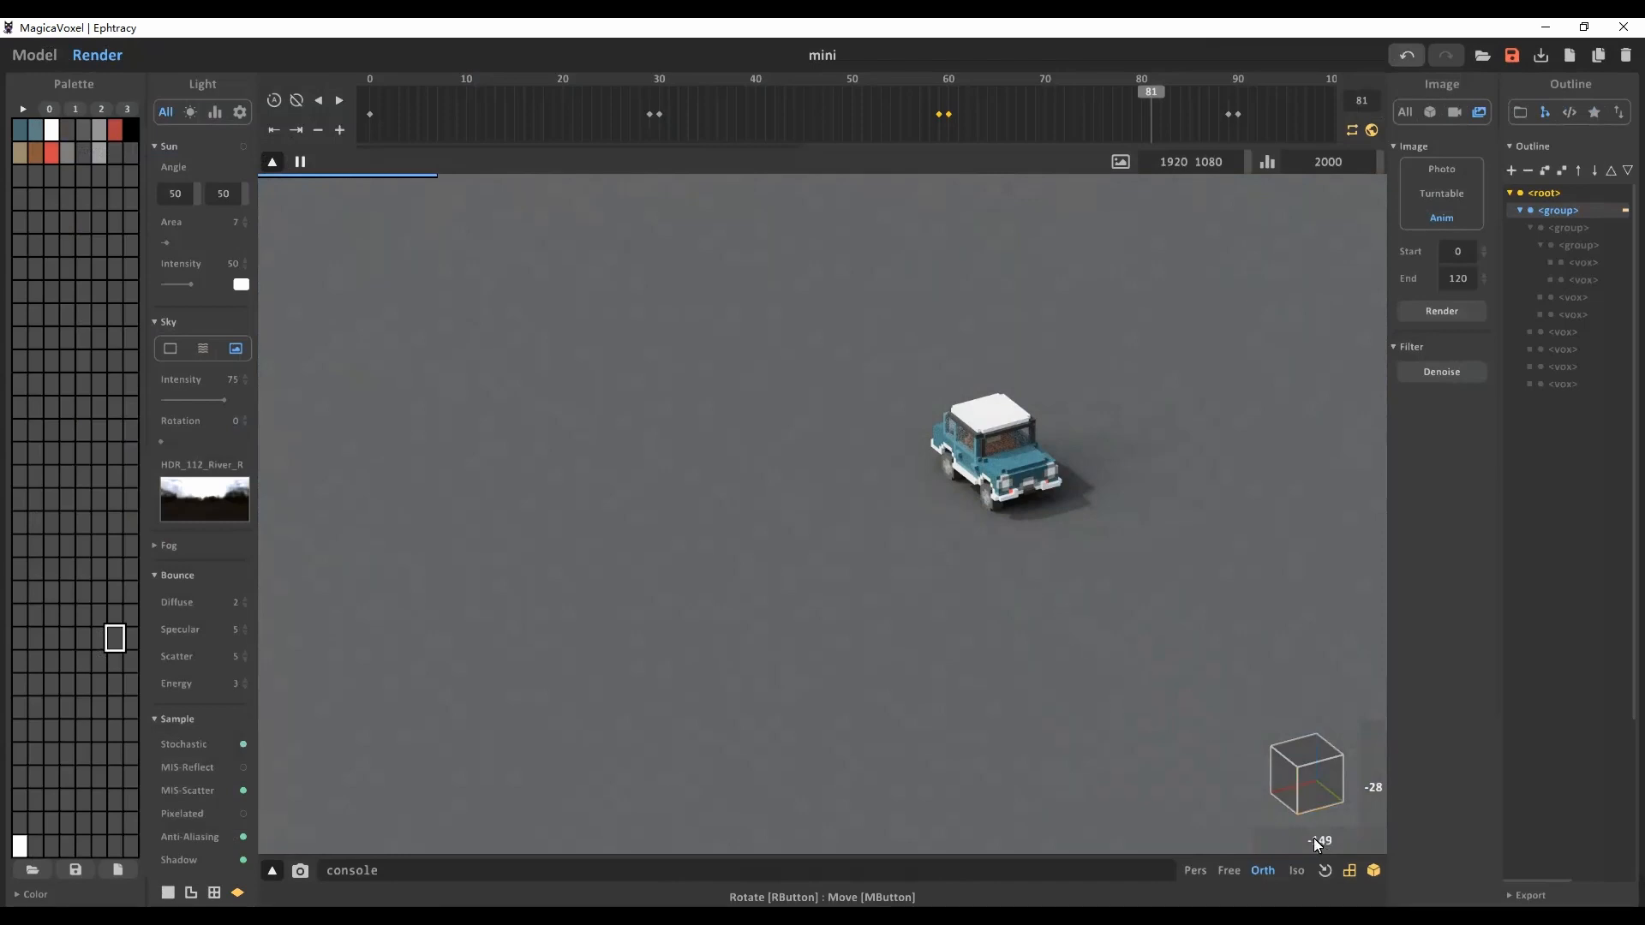
# Step: Pick the car's window color in the render and set its Glass material's roughness to 0
pyautogui.click(1009, 442)
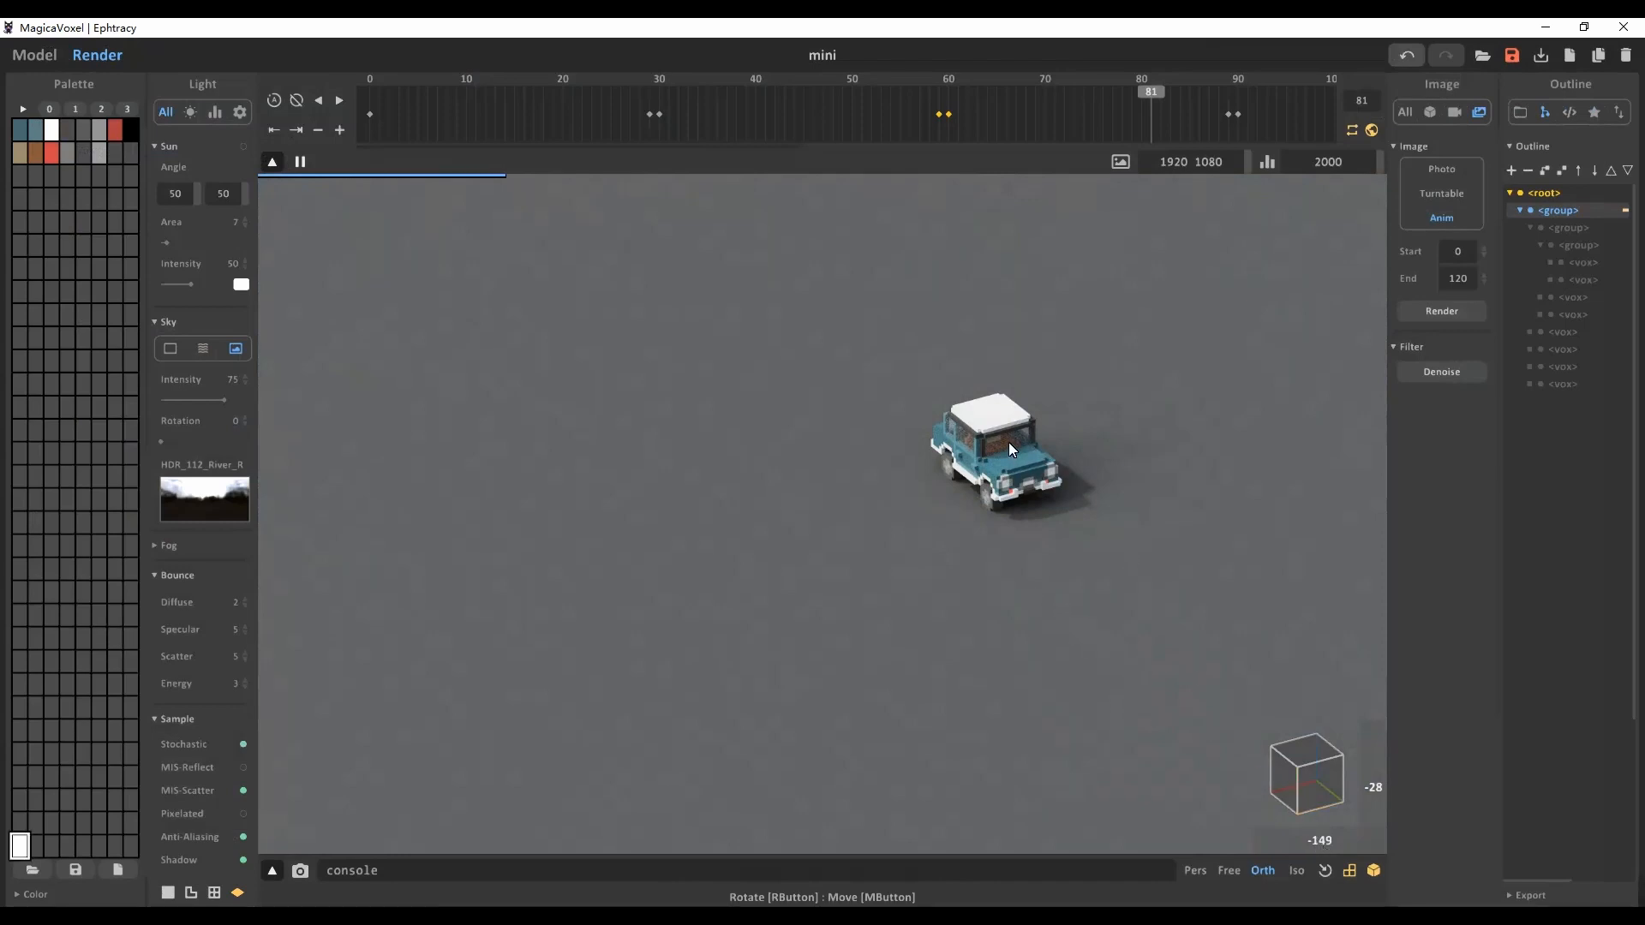
pyautogui.click(1405, 112)
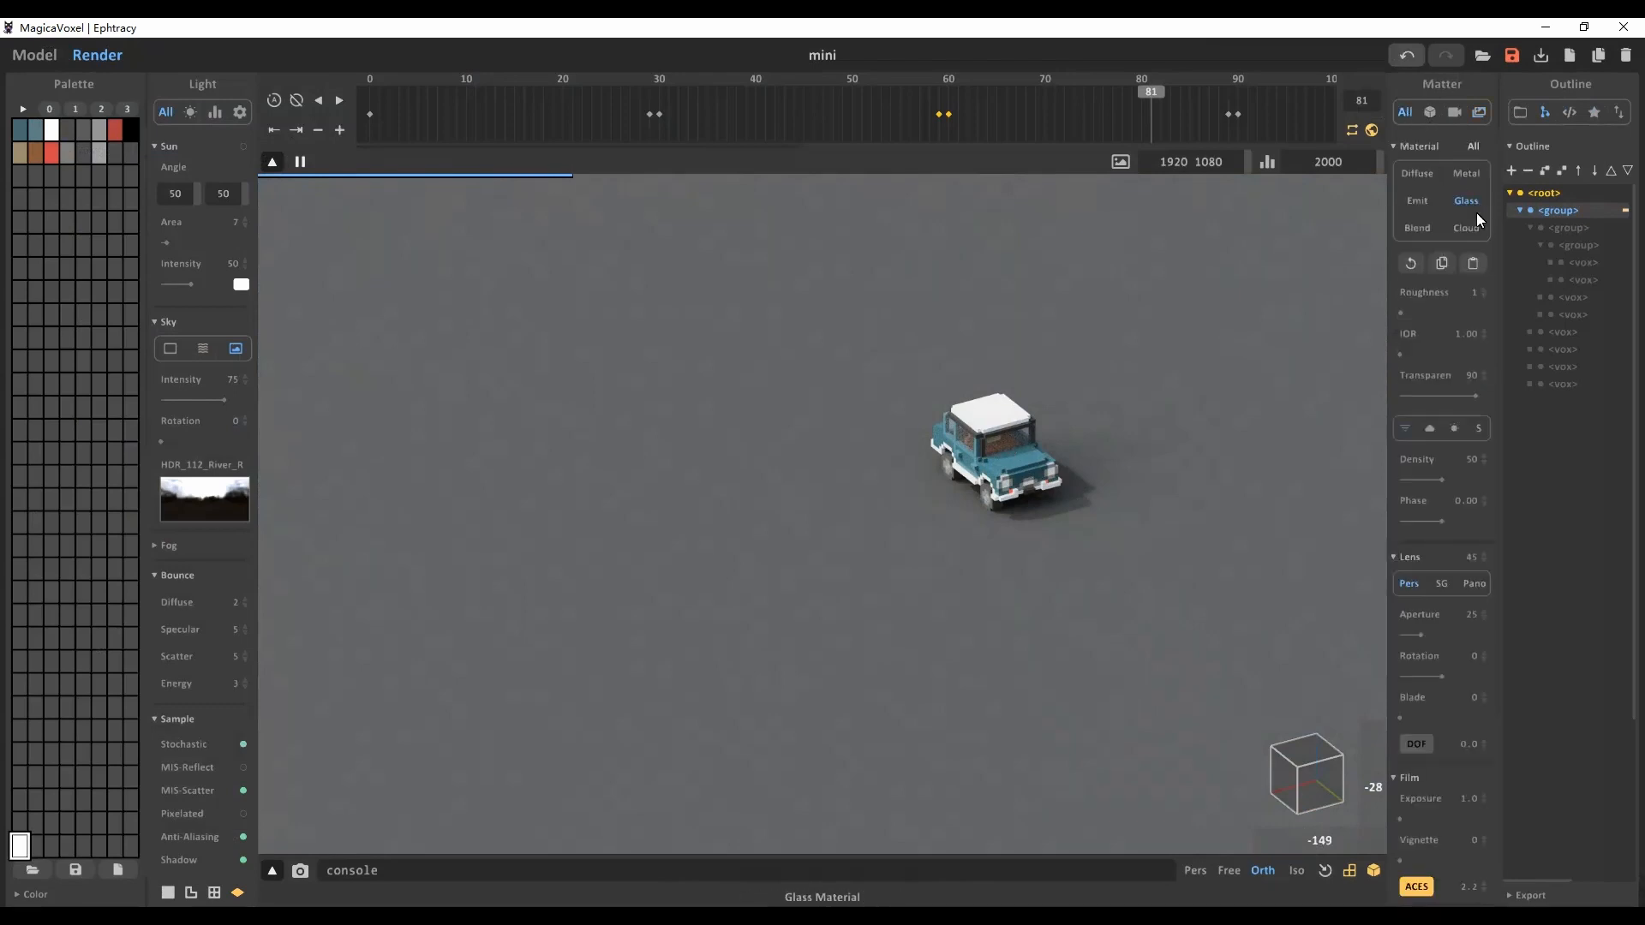
pyautogui.click(1480, 293)
# Step: Try a different refractive index (IOR) for the window's Glass material
pyautogui.click(1472, 336)
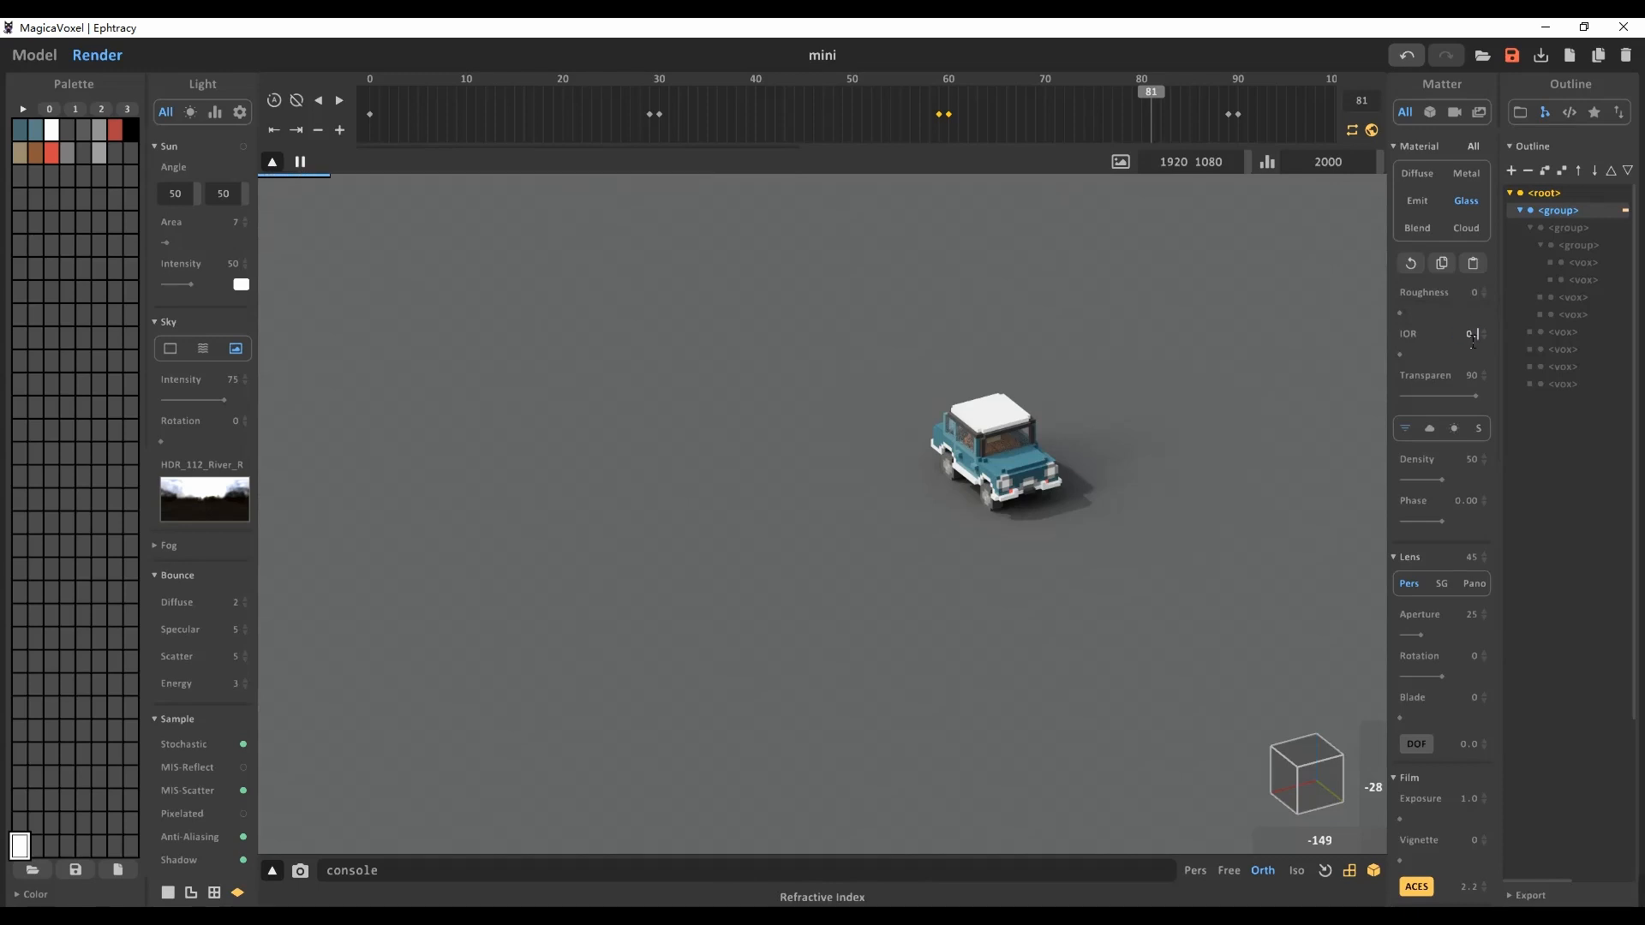
pyautogui.click(1468, 335)
pyautogui.write('2')
pyautogui.press('Return')
pyautogui.press('Return')
# Step: Set the window glass material's density to 1 and show the camera settings
pyautogui.click(1469, 460)
pyautogui.write('1')
pyautogui.press('Return')
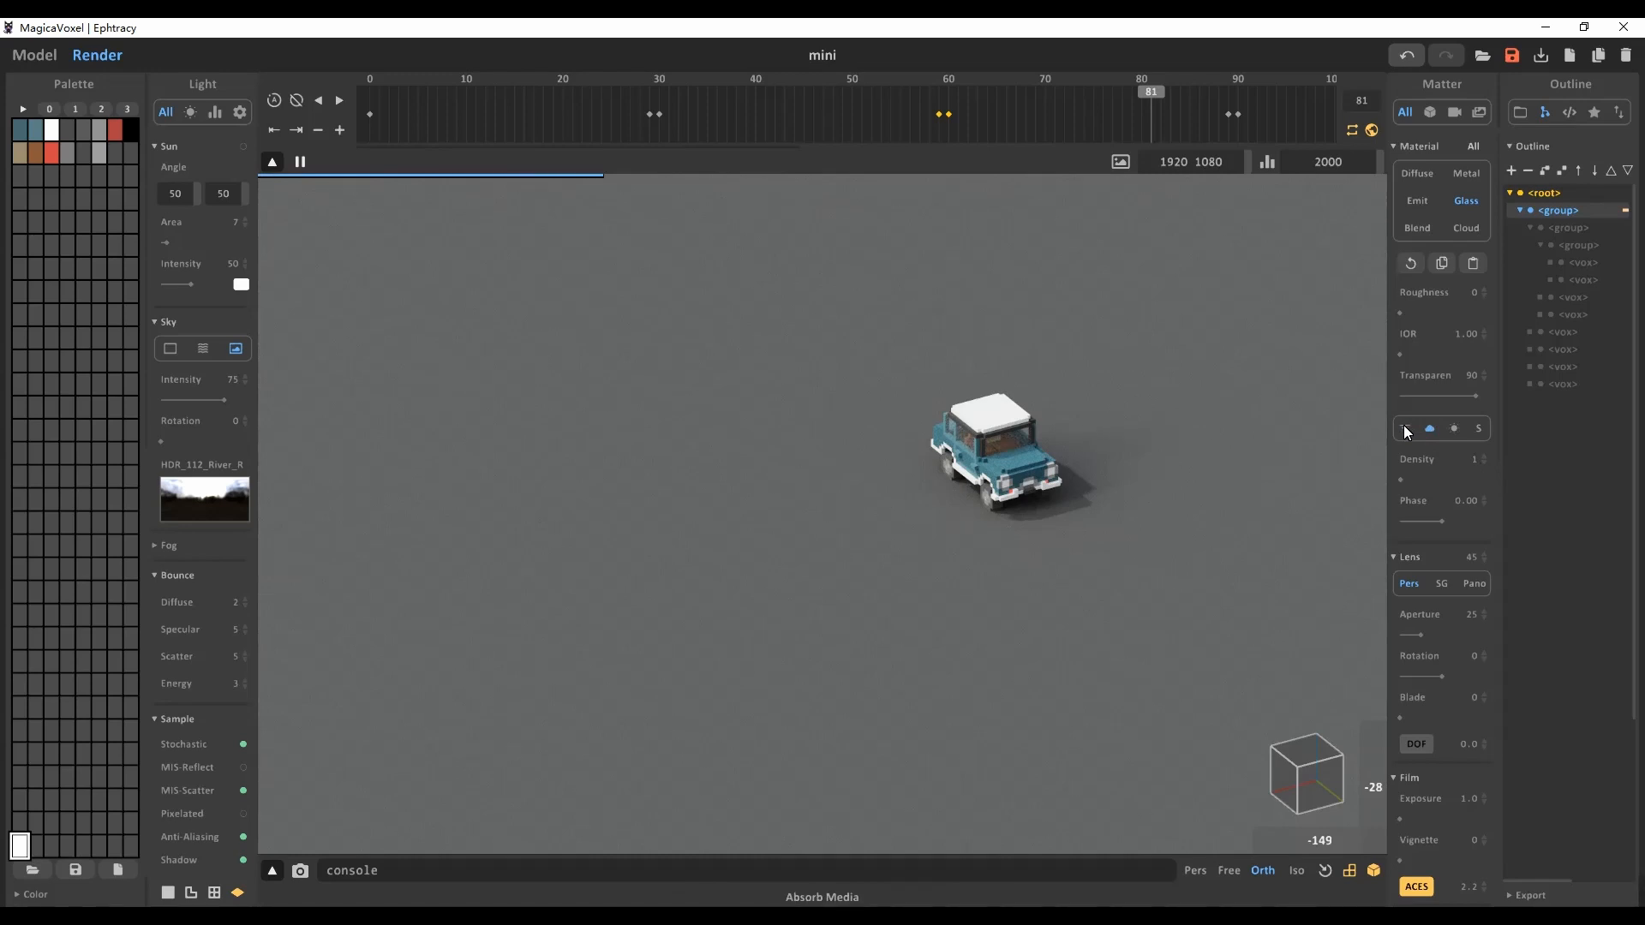
pyautogui.click(1476, 113)
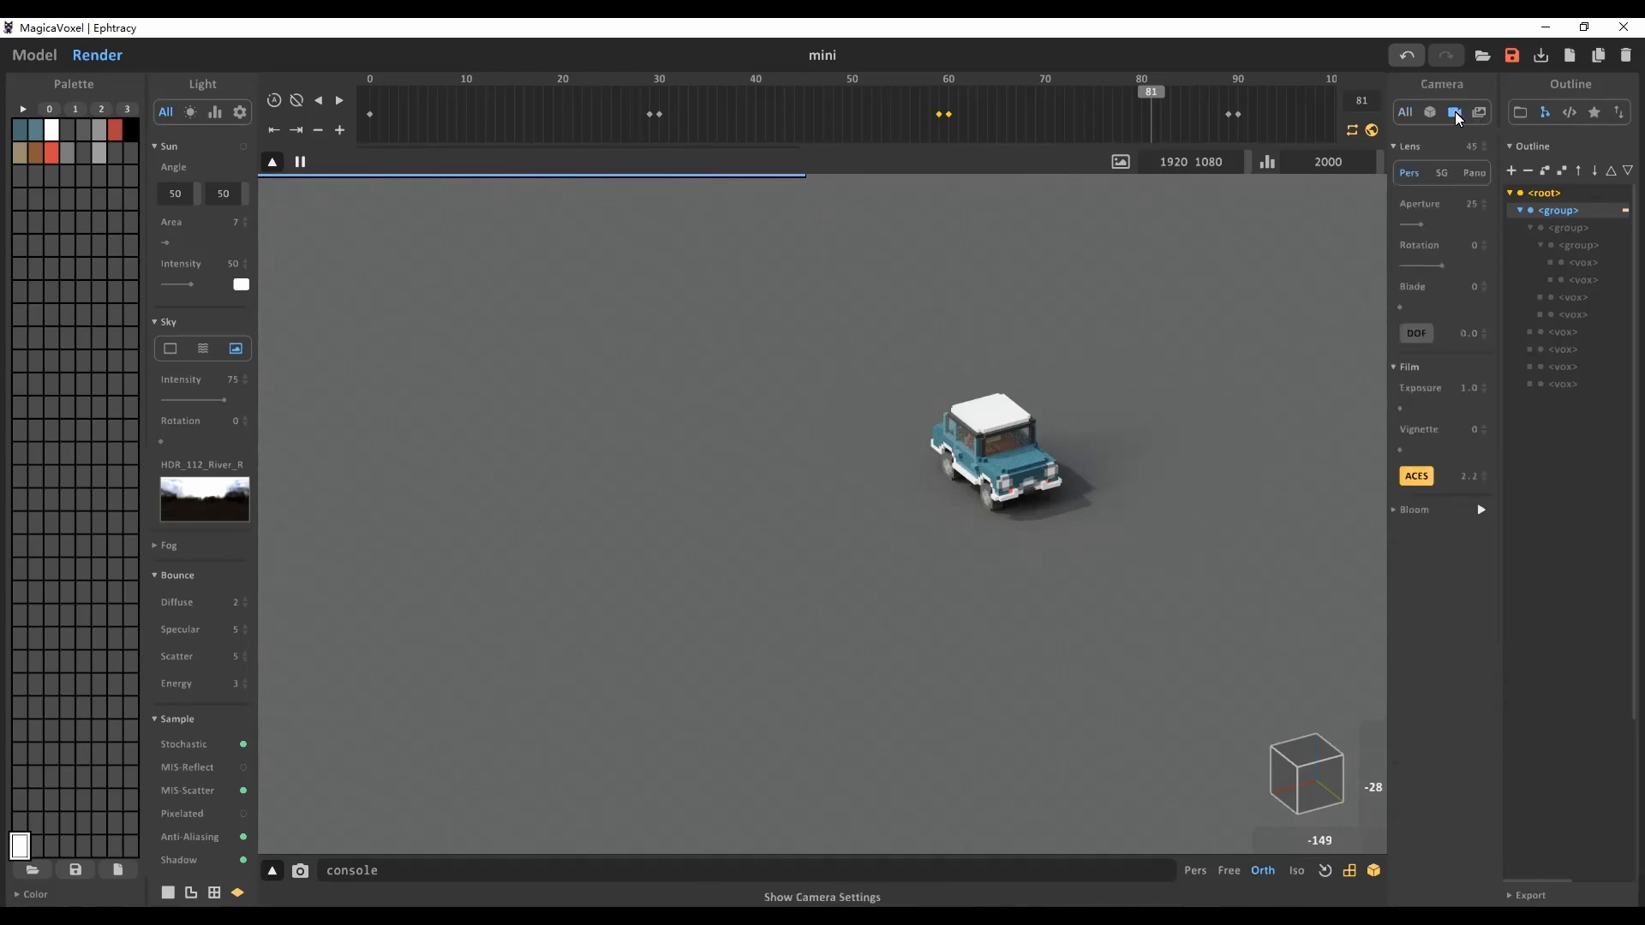
pyautogui.click(1441, 311)
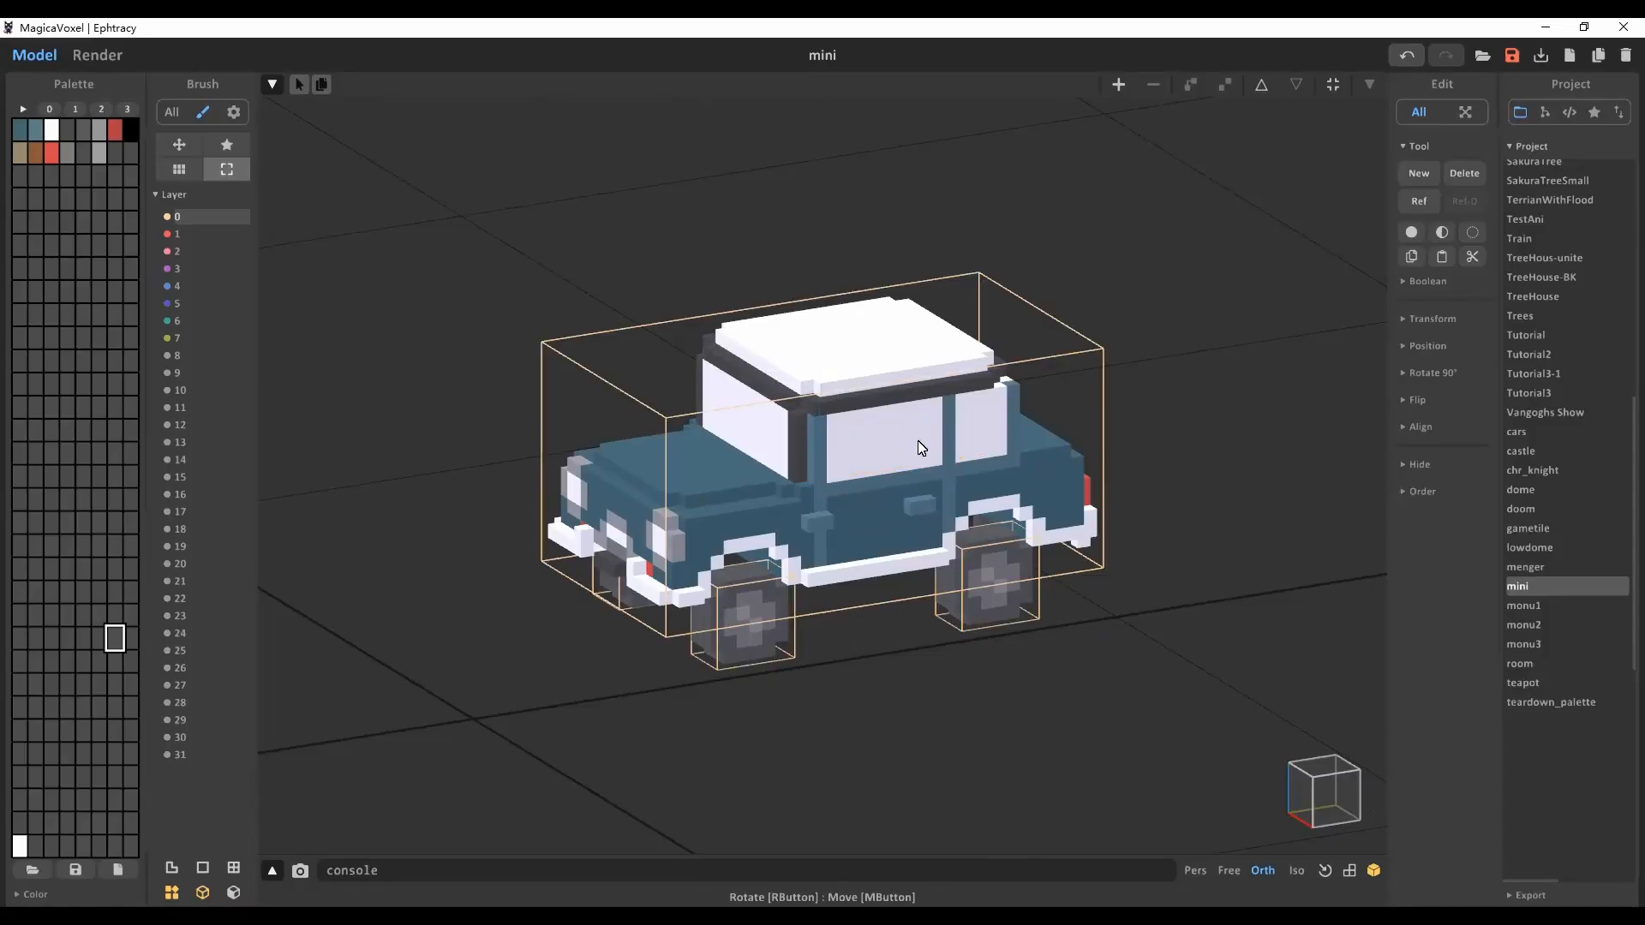
# Step: Select the car's body group in the model and show the scene outline
pyautogui.click(920, 446)
pyautogui.click(1545, 111)
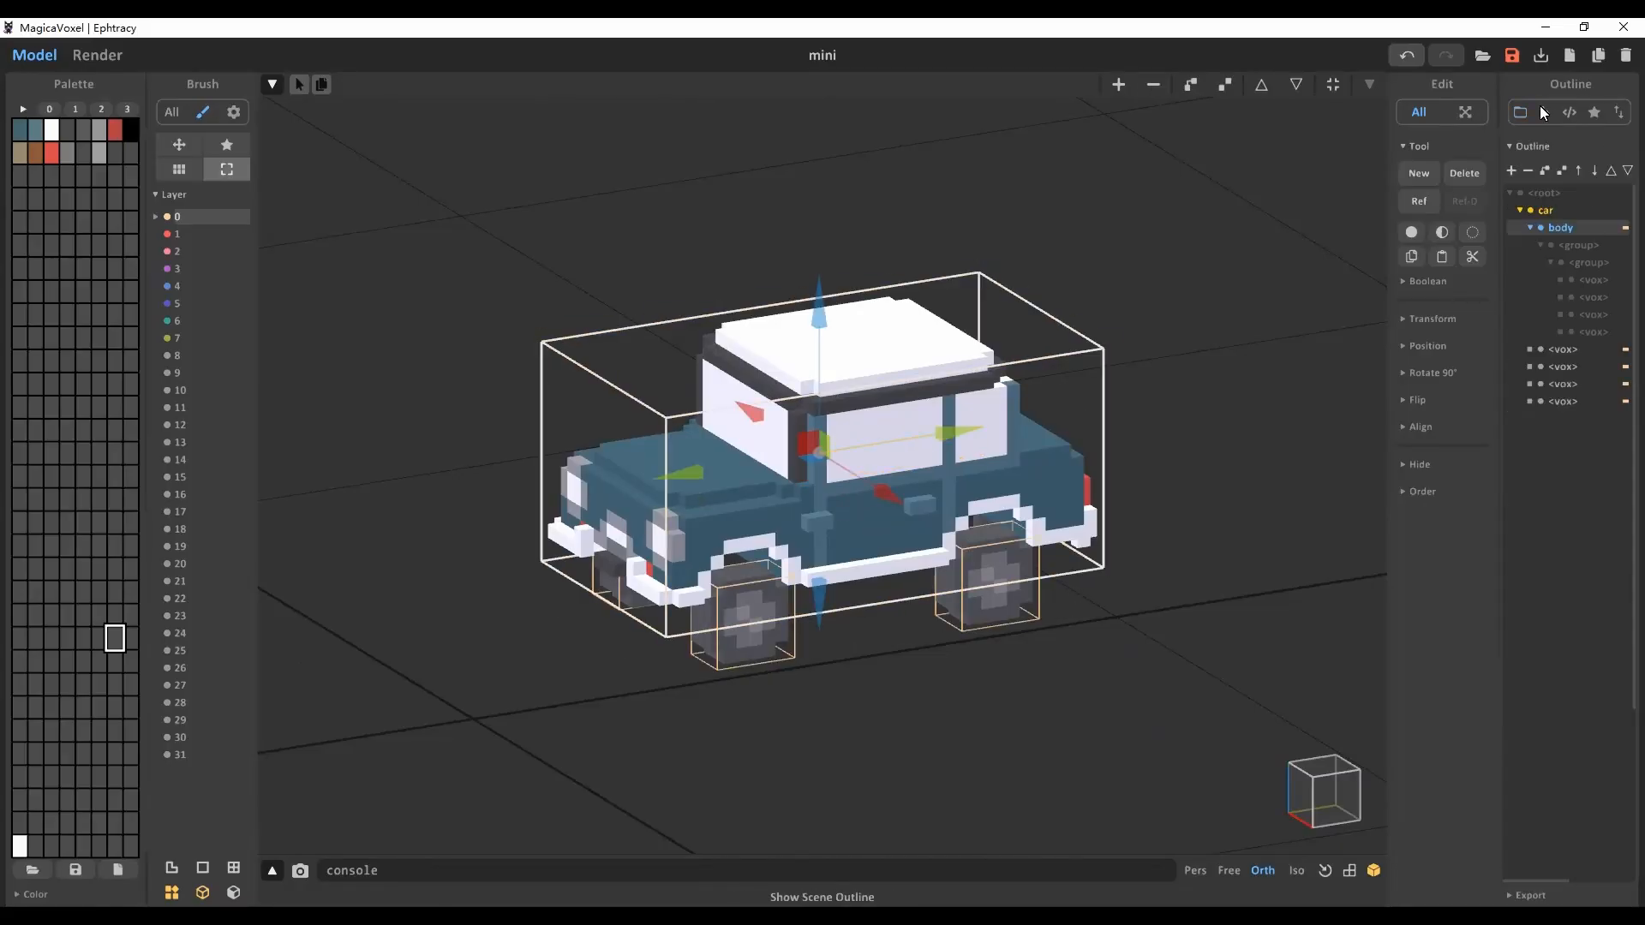
pyautogui.click(1255, 89)
pyautogui.click(1297, 91)
# Step: Place a duplicate of the car's body group behind the car
pyautogui.moveTo(944, 432); pyautogui.dragTo(1226, 419)
pyautogui.hotkey('ctrl', 'z')
pyautogui.moveTo(1264, 476); pyautogui.dragTo(1070, 489, button='right')
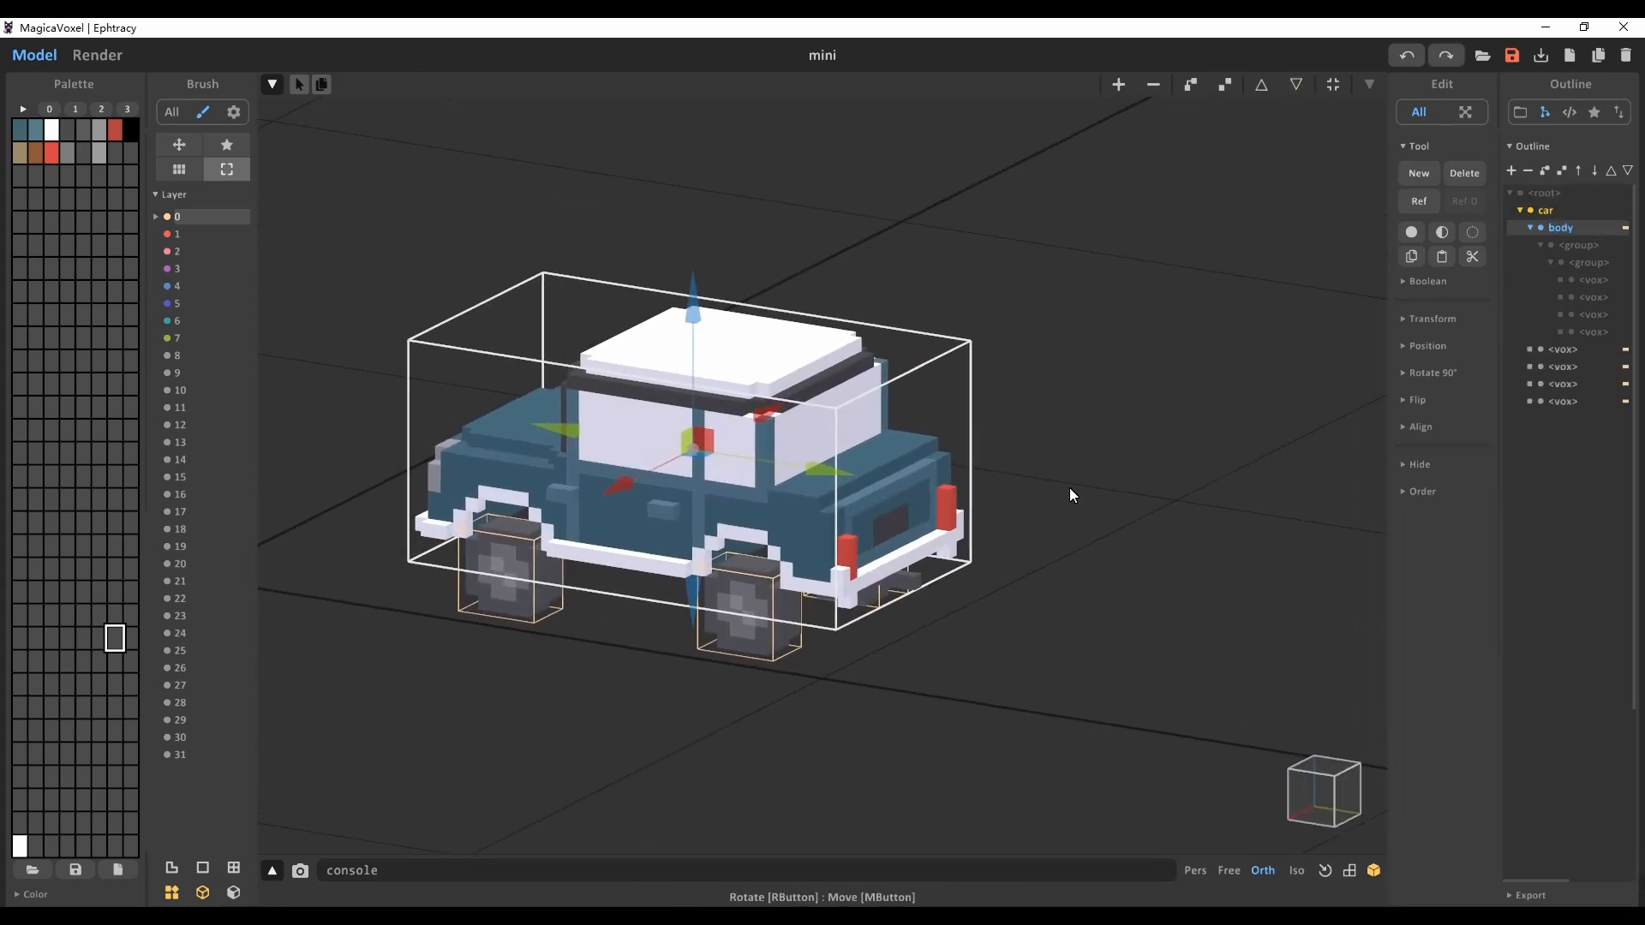
pyautogui.keyDown('ctrl'); pyautogui.moveTo(824, 470); pyautogui.dragTo(1181, 583); pyautogui.keyUp('ctrl')
pyautogui.scroll(-3, 1180, 583)
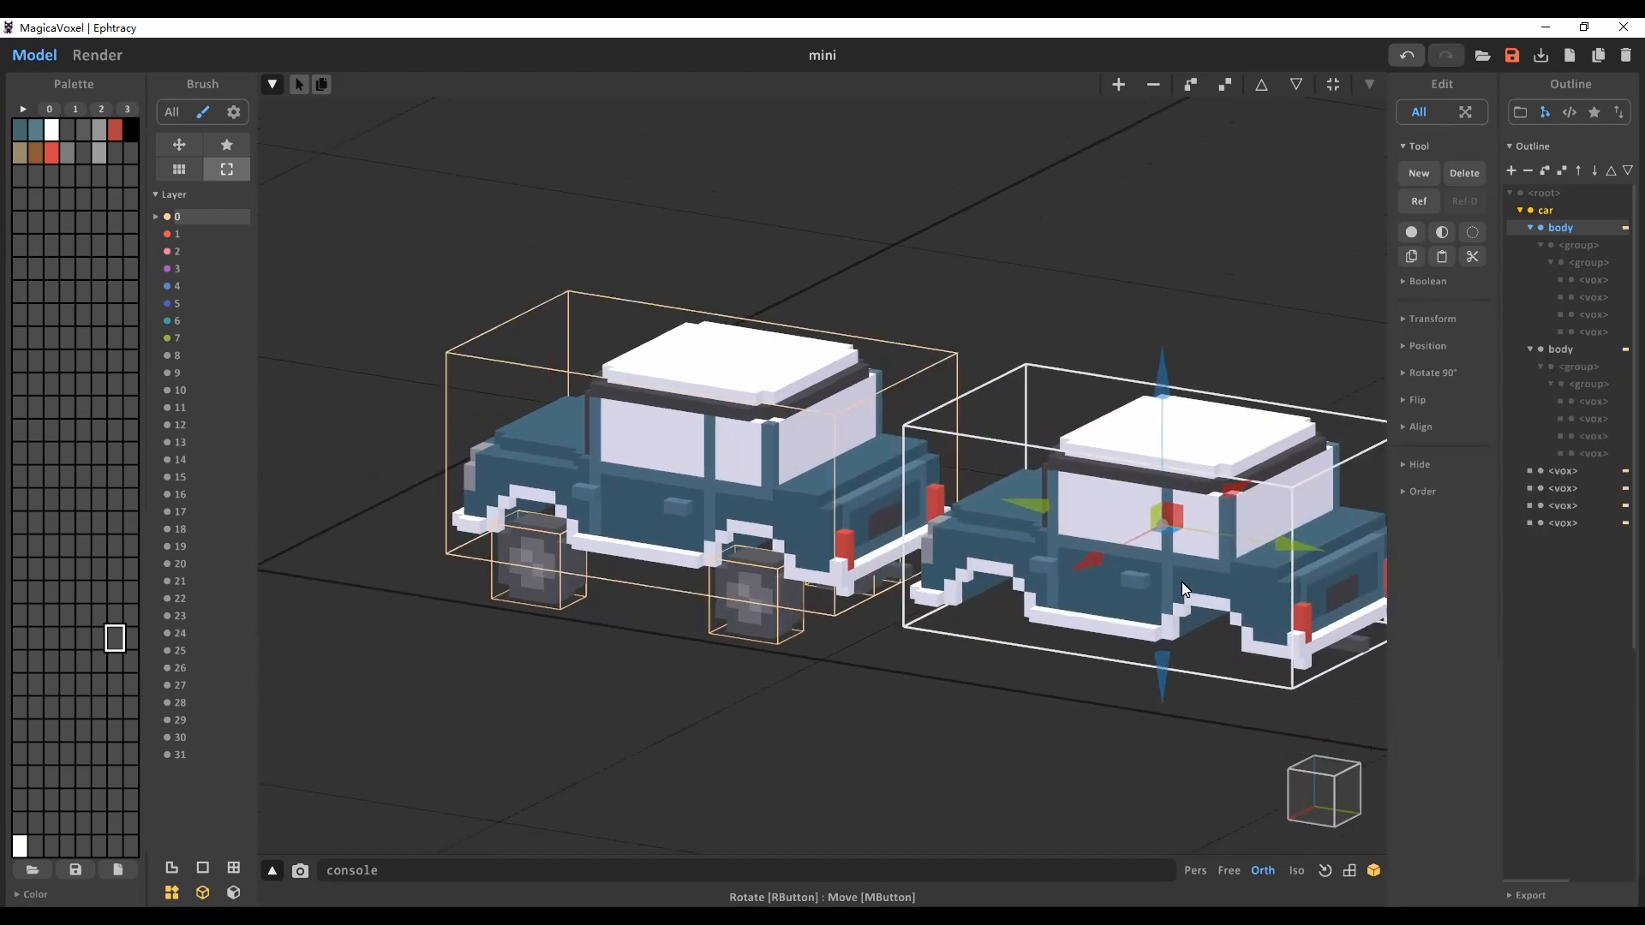
# Step: Merge the duplicated body into a single model, enter voxel editing and clear all its voxels
pyautogui.hotkey('ctrl', 'u')
pyautogui.press('Tab')
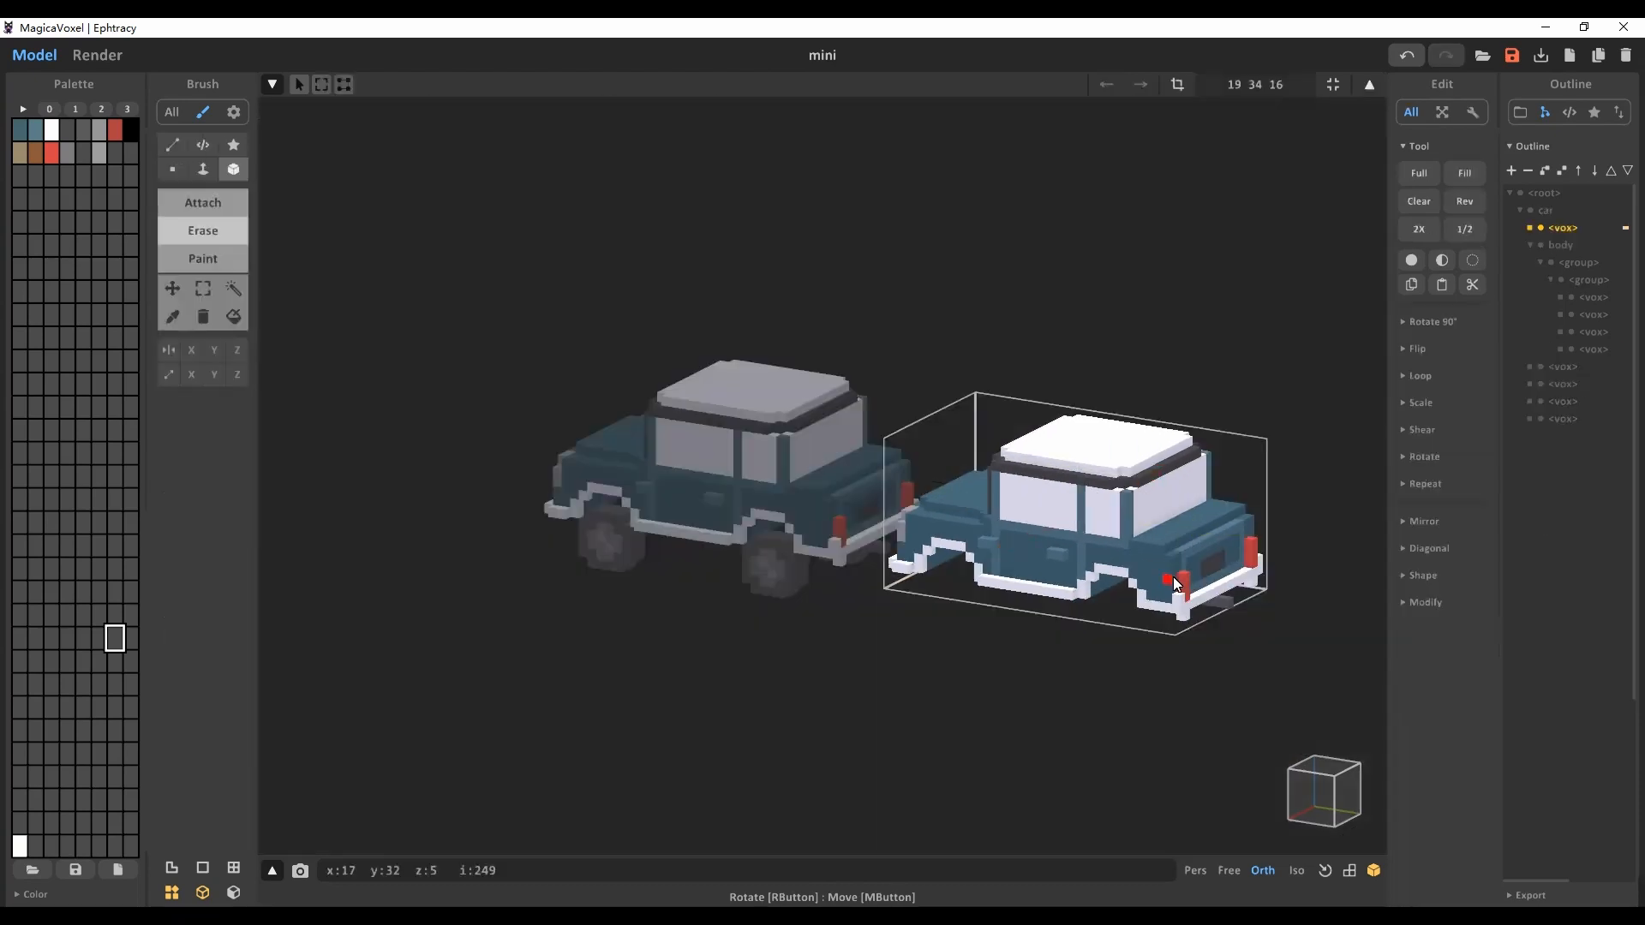
pyautogui.click(1410, 209)
# Step: Set up a size 4 voxel brush in Attach mode with a new light green palette color (182, 229, 82)
pyautogui.moveTo(1119, 493)
pyautogui.mouseDown(button='right')
pyautogui.moveTo(1205, 569)
pyautogui.moveTo(1051, 531)
pyautogui.moveTo(1089, 533)
pyautogui.mouseUp(button='right')
pyautogui.click(208, 209)
pyautogui.click(172, 169)
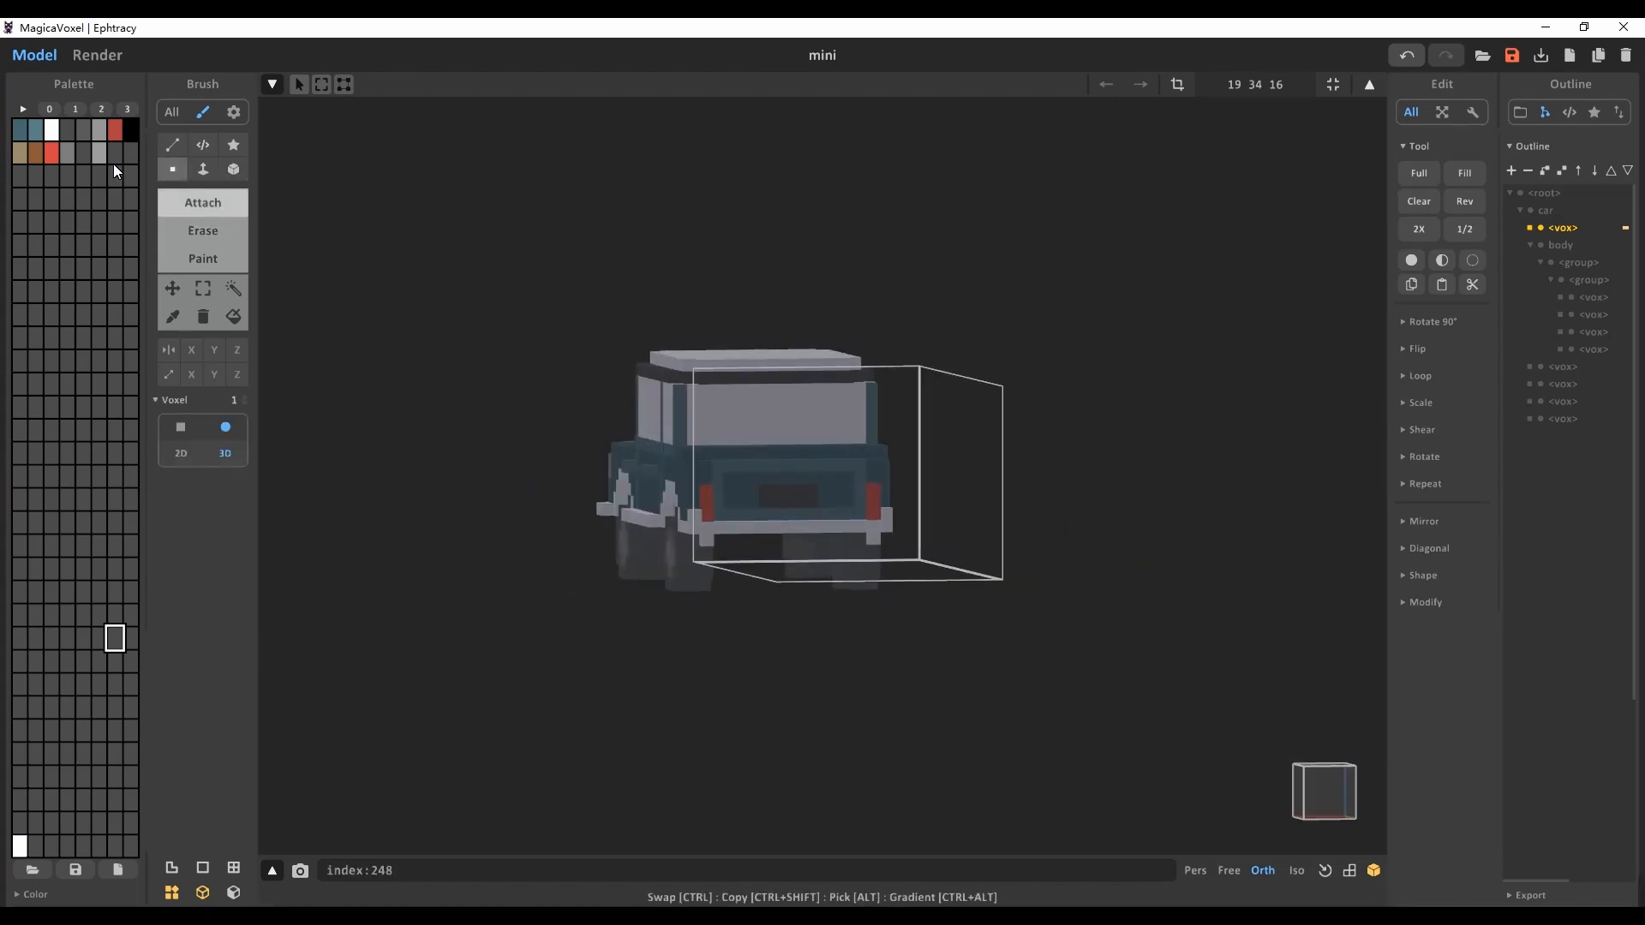
pyautogui.click(20, 175)
pyautogui.click(19, 895)
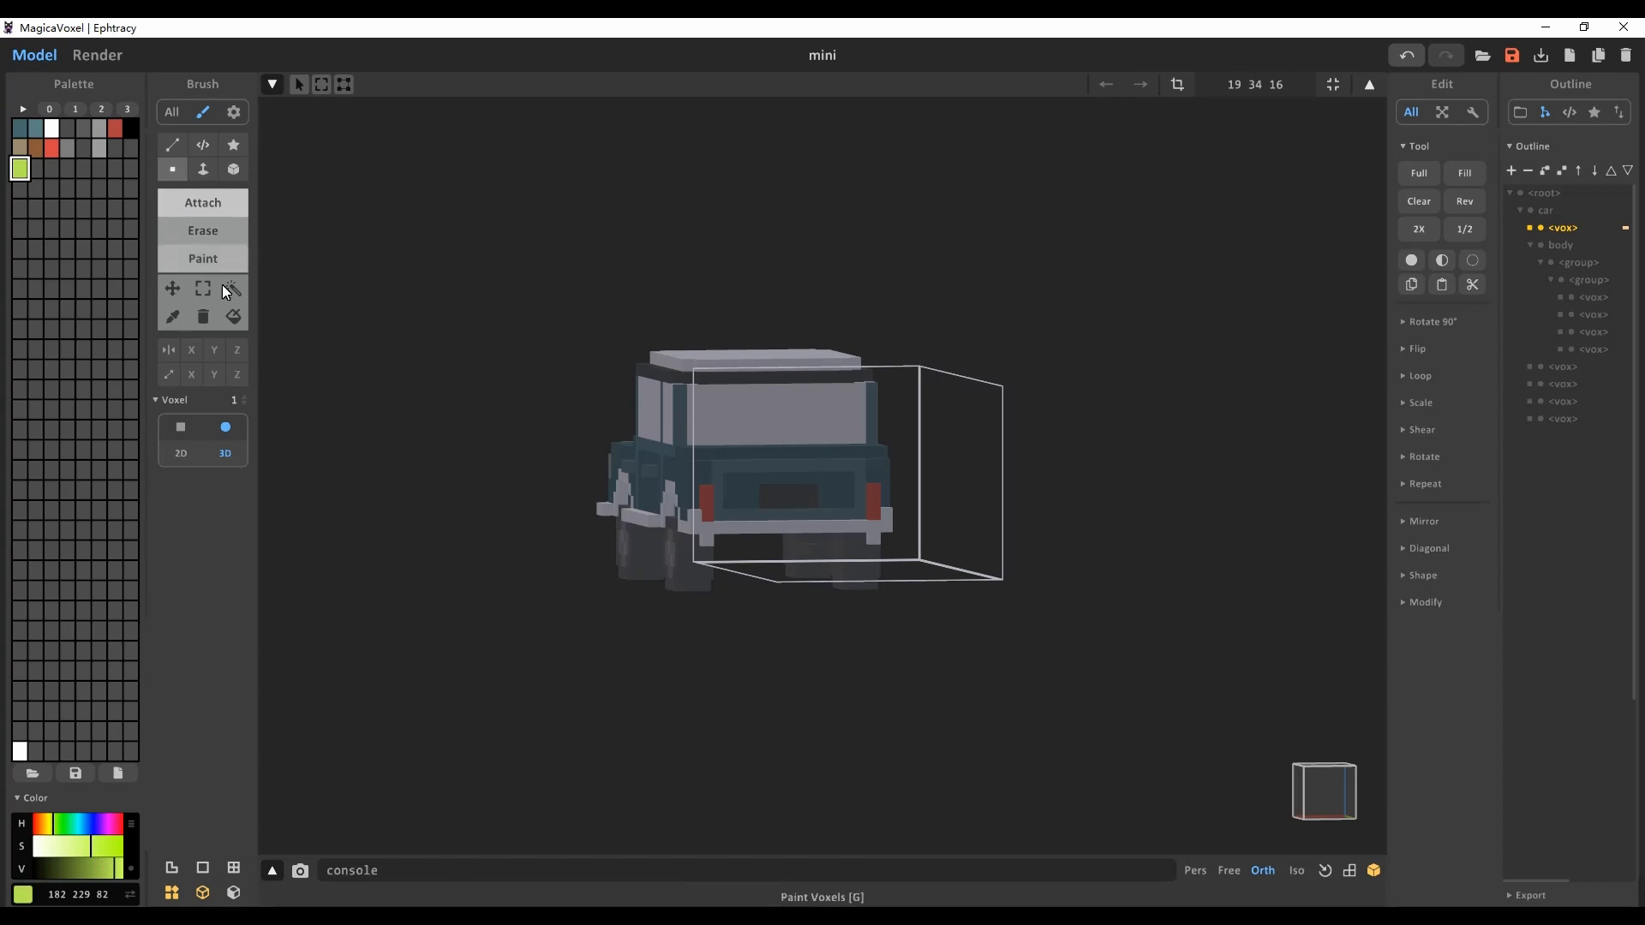
pyautogui.moveTo(247, 409); pyautogui.dragTo(247, 401)
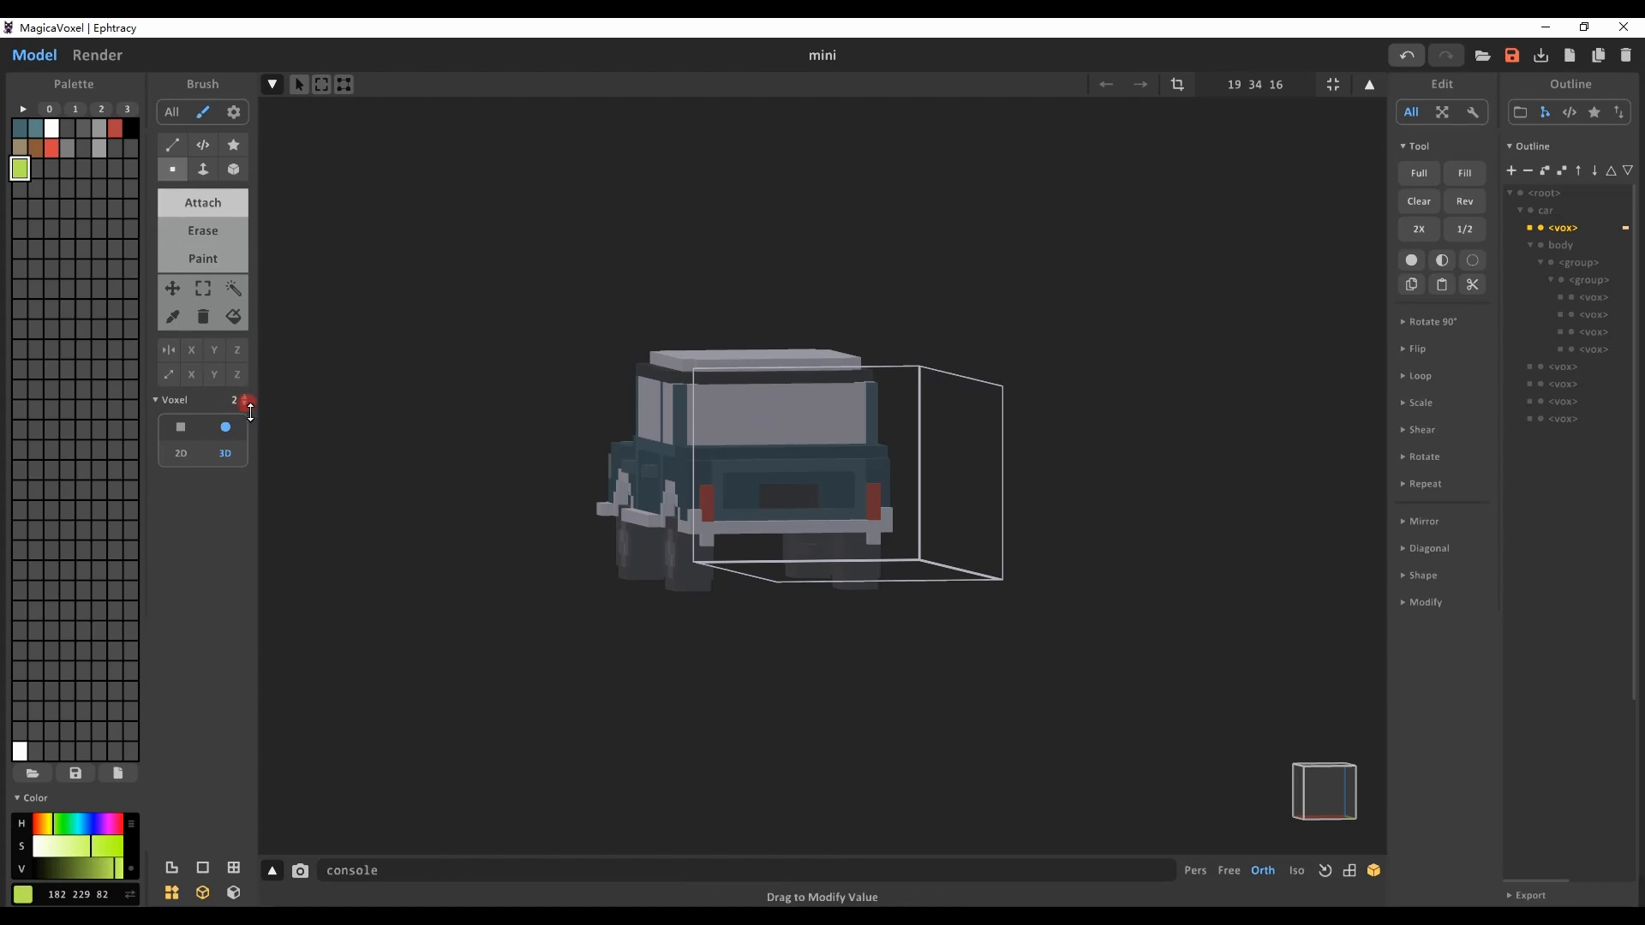
# Step: Add a green voxel ball to the empty model and shift it inward along the Y axis
pyautogui.moveTo(778, 455); pyautogui.dragTo(1372, 426, button='right')
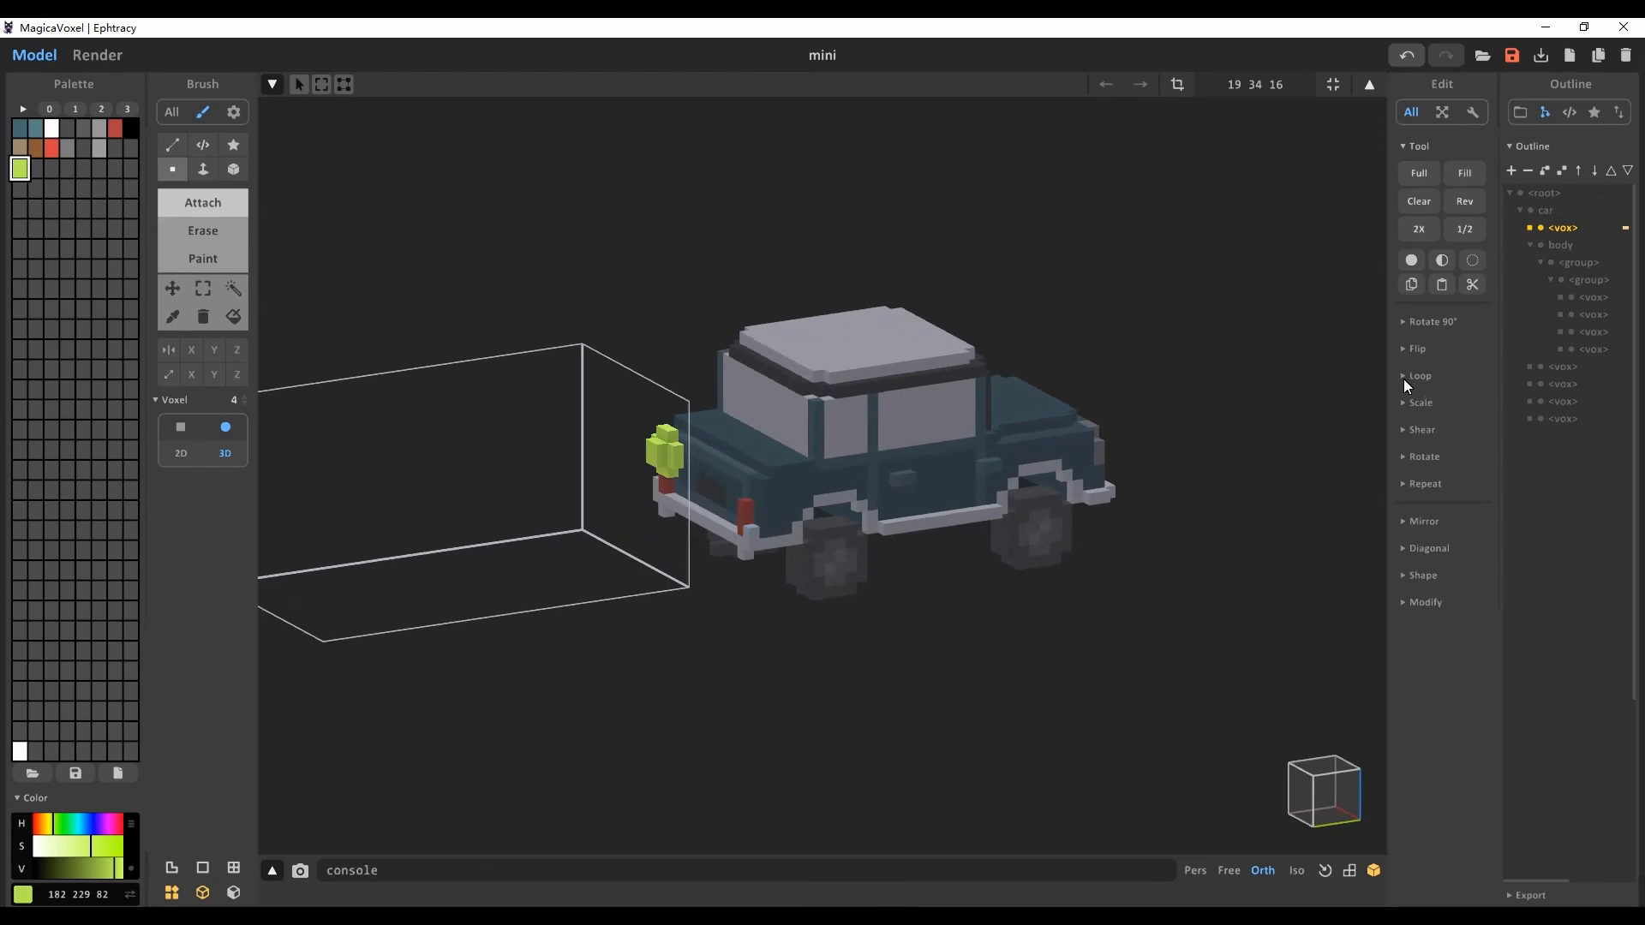
pyautogui.click(1400, 347)
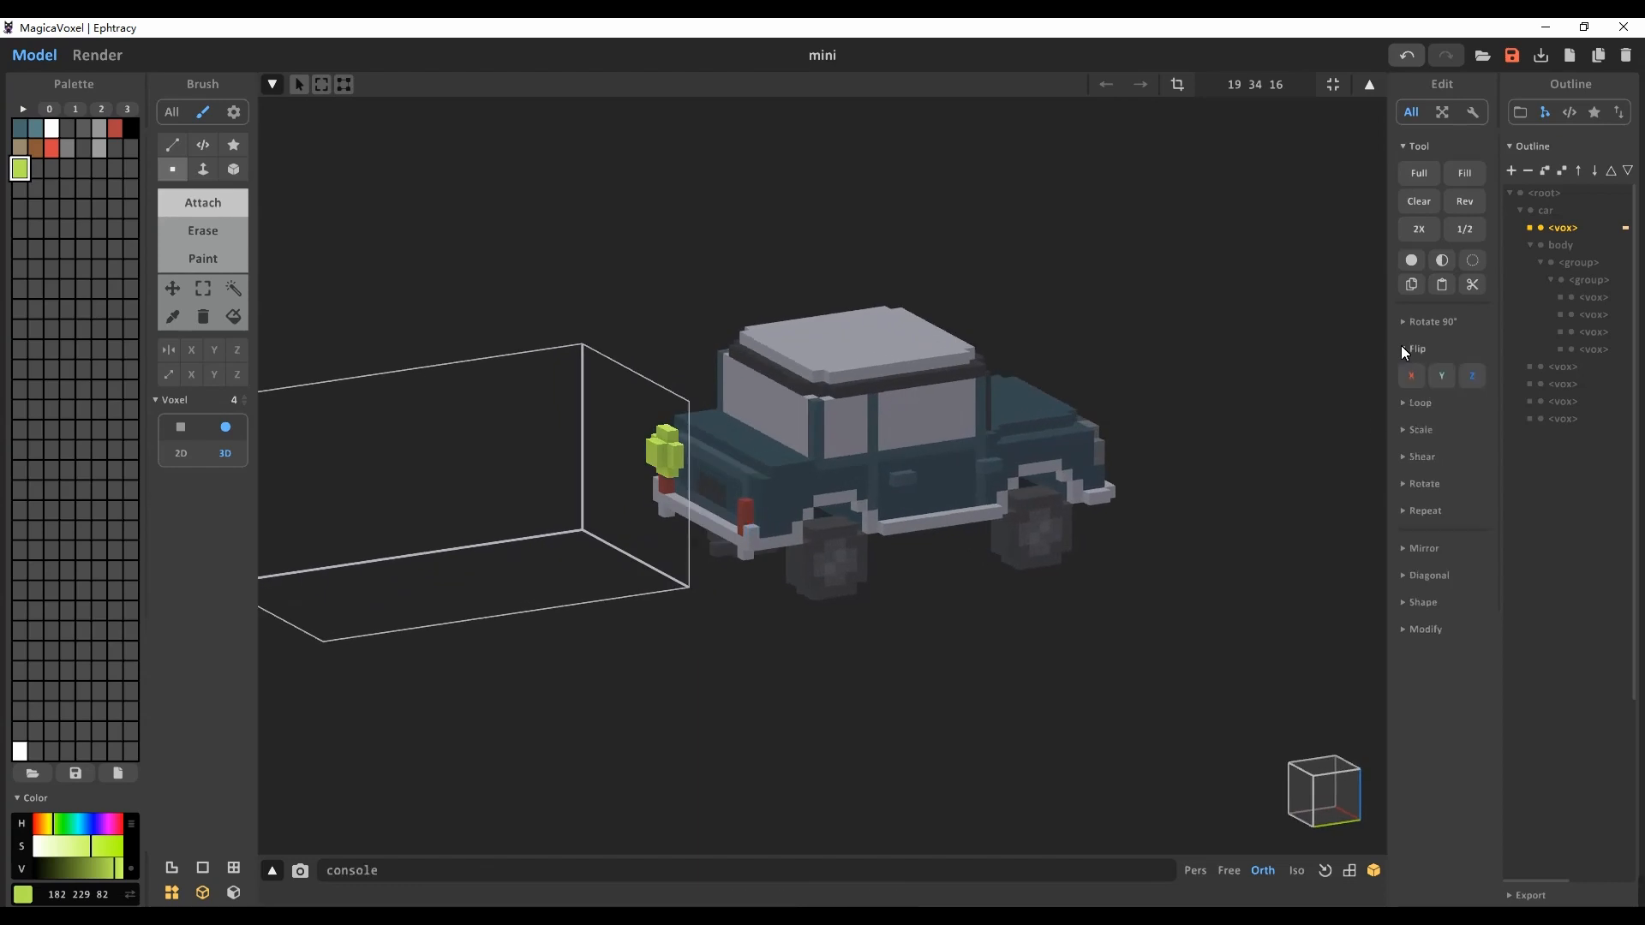
pyautogui.click(1441, 375)
pyautogui.click(1442, 374)
pyautogui.click(1413, 401)
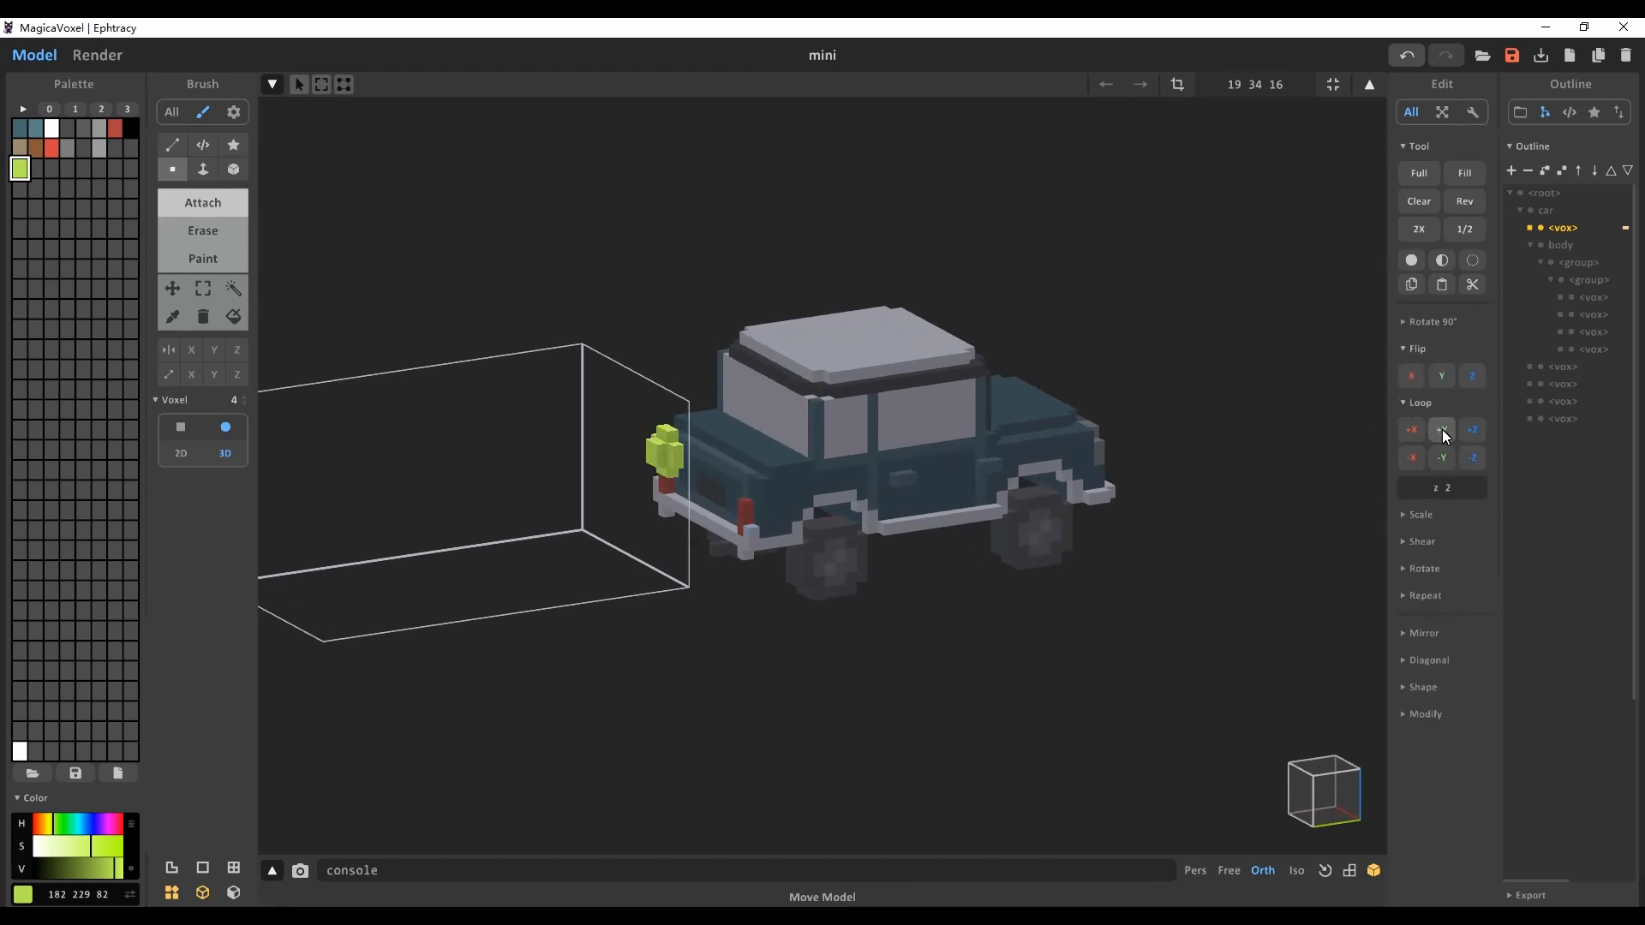
pyautogui.moveTo(794, 464); pyautogui.dragTo(644, 404, button='right')
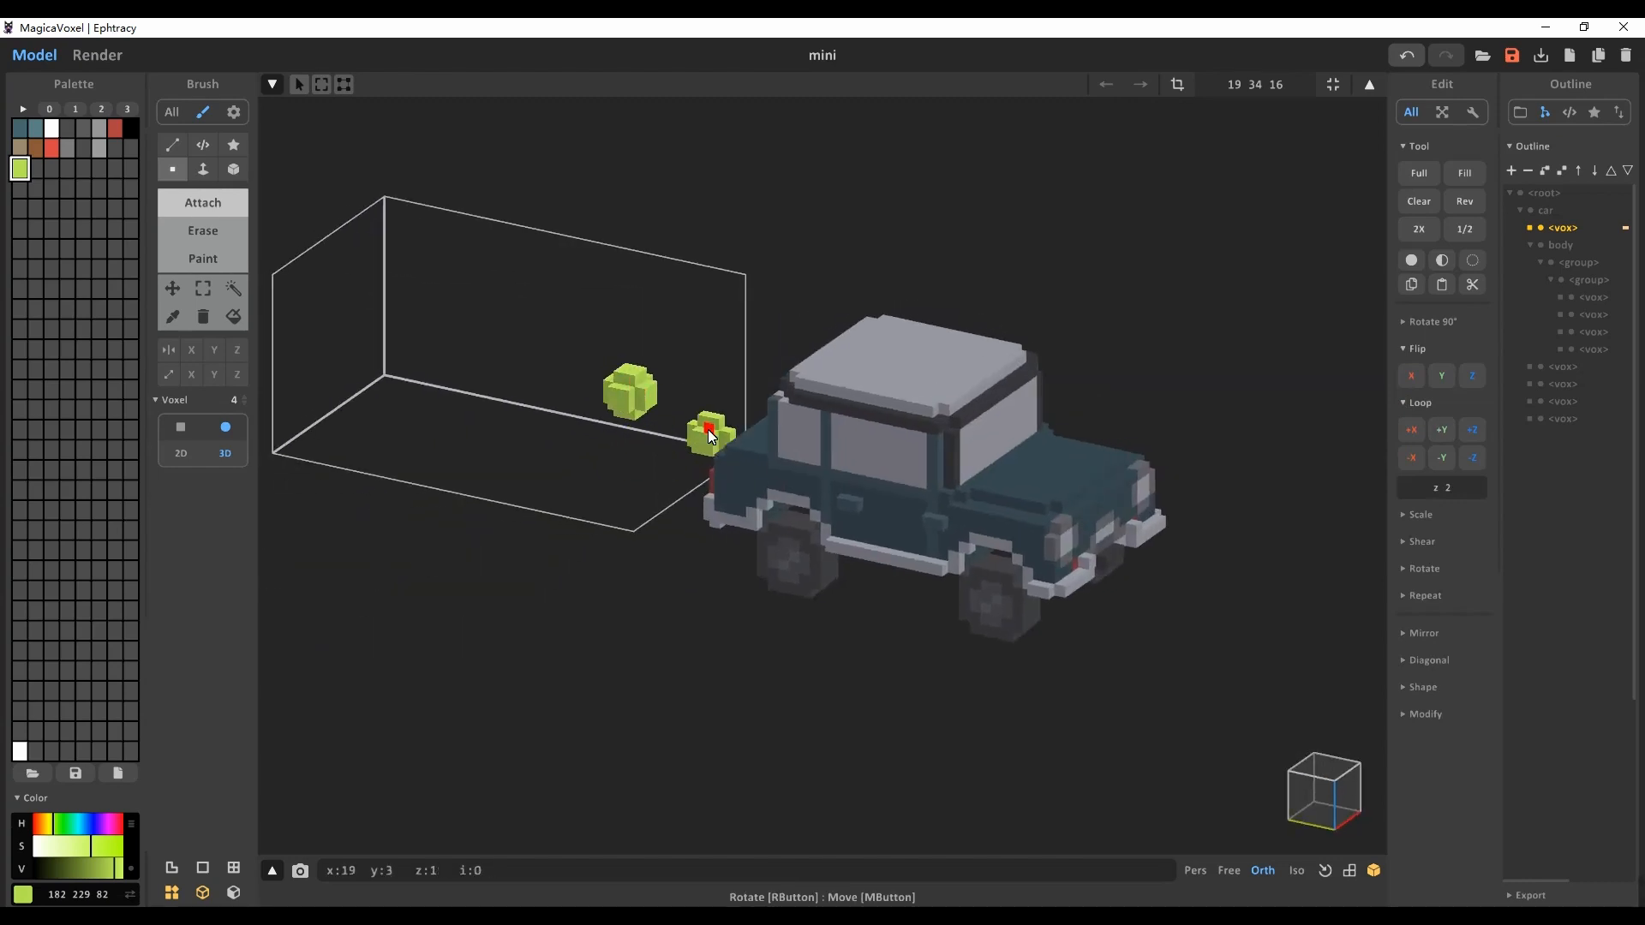
pyautogui.scroll(3, 710, 437)
pyautogui.hotkey('ctrl', 'z')
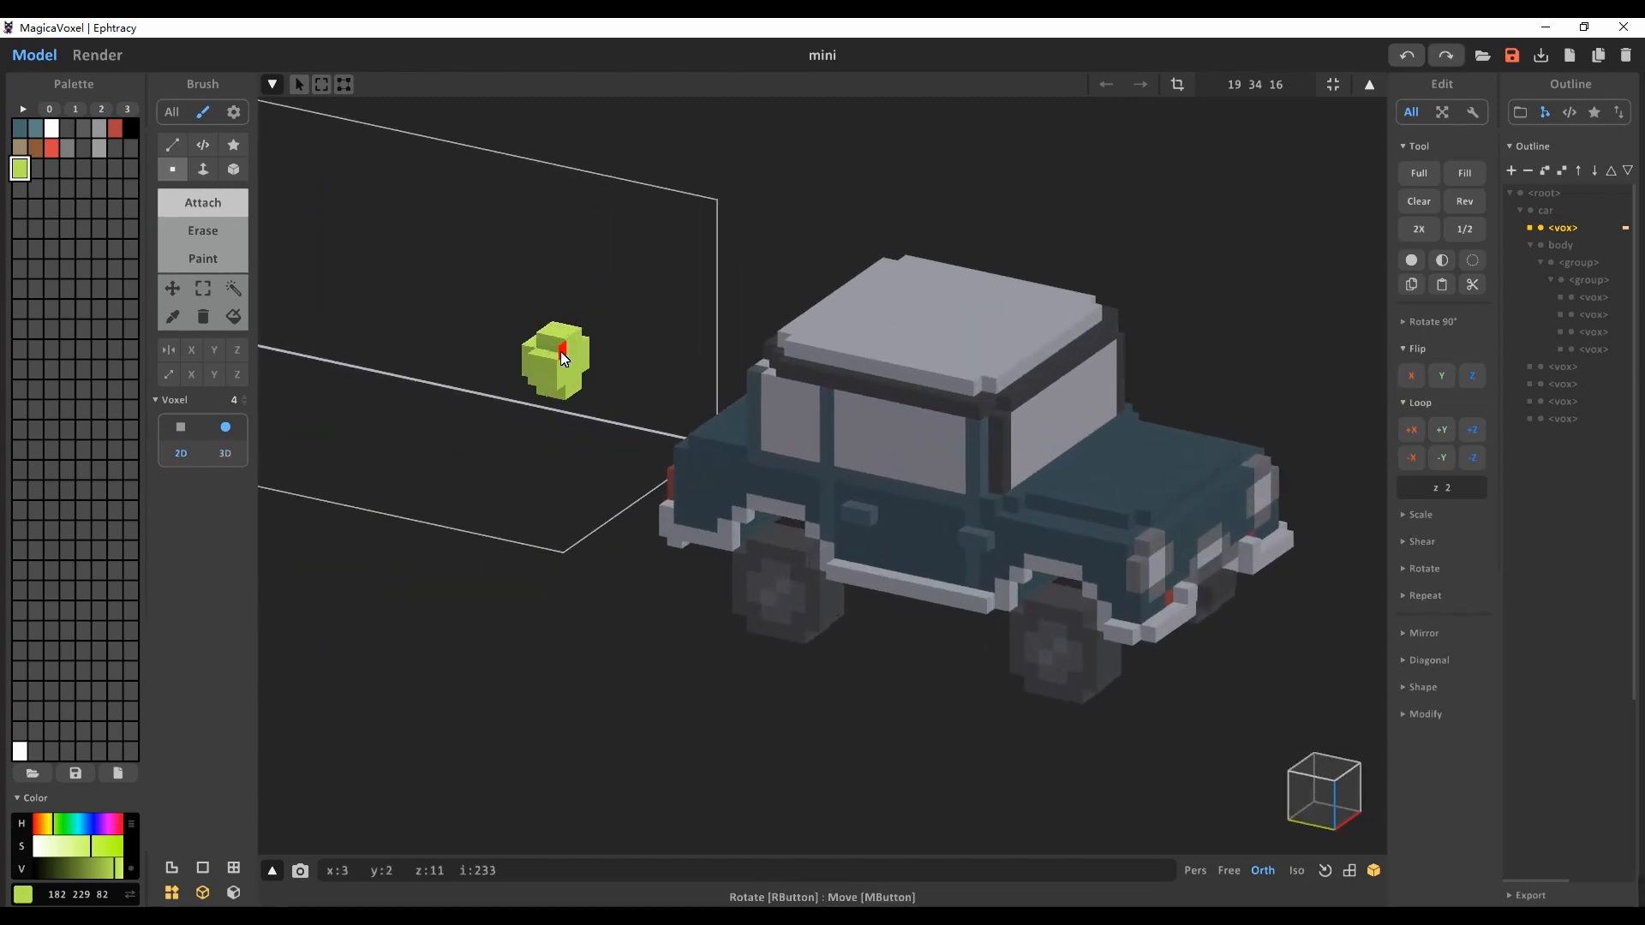
# Step: Enlarge the green ball by attaching more voxels with the 3D sphere brush
pyautogui.click(561, 351)
pyautogui.click(224, 453)
pyautogui.click(578, 357)
pyautogui.moveTo(577, 357)
pyautogui.mouseDown(button='right')
pyautogui.moveTo(692, 348)
pyautogui.moveTo(555, 362)
pyautogui.mouseUp(button='right')
# Step: Attach small bumps to the sides of the green balloon with a size 2 brush, shifting the model along Y for room
pyautogui.moveTo(249, 411); pyautogui.dragTo(248, 422)
pyautogui.click(635, 377)
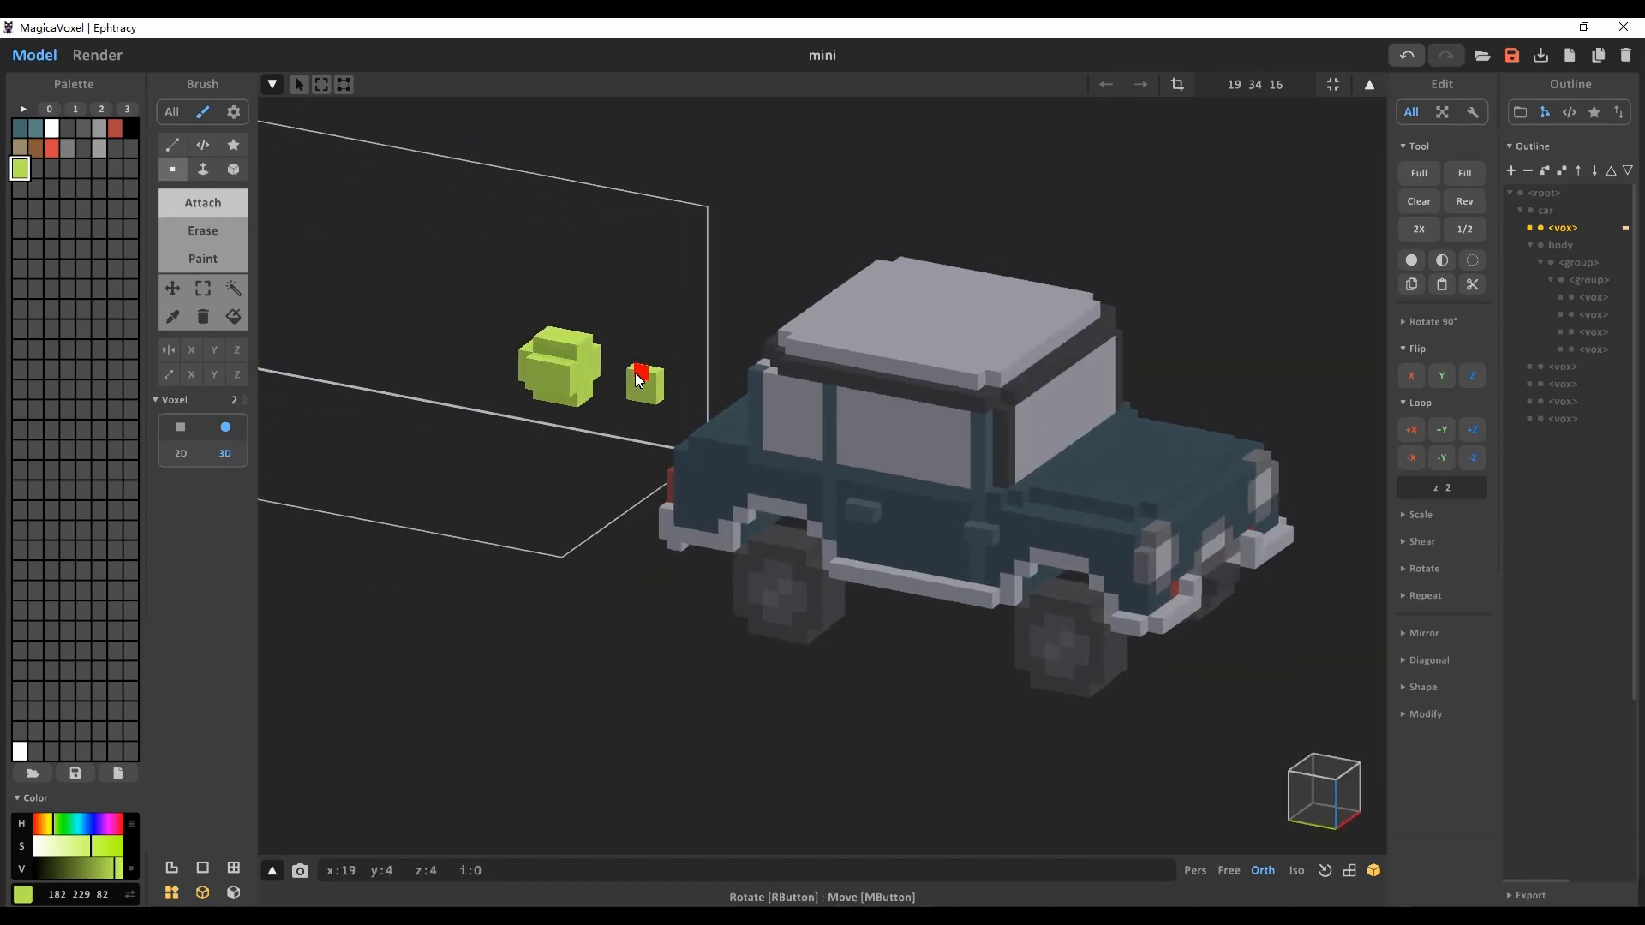
pyautogui.click(1442, 454)
pyautogui.click(1441, 429)
pyautogui.click(1442, 429)
pyautogui.click(579, 360)
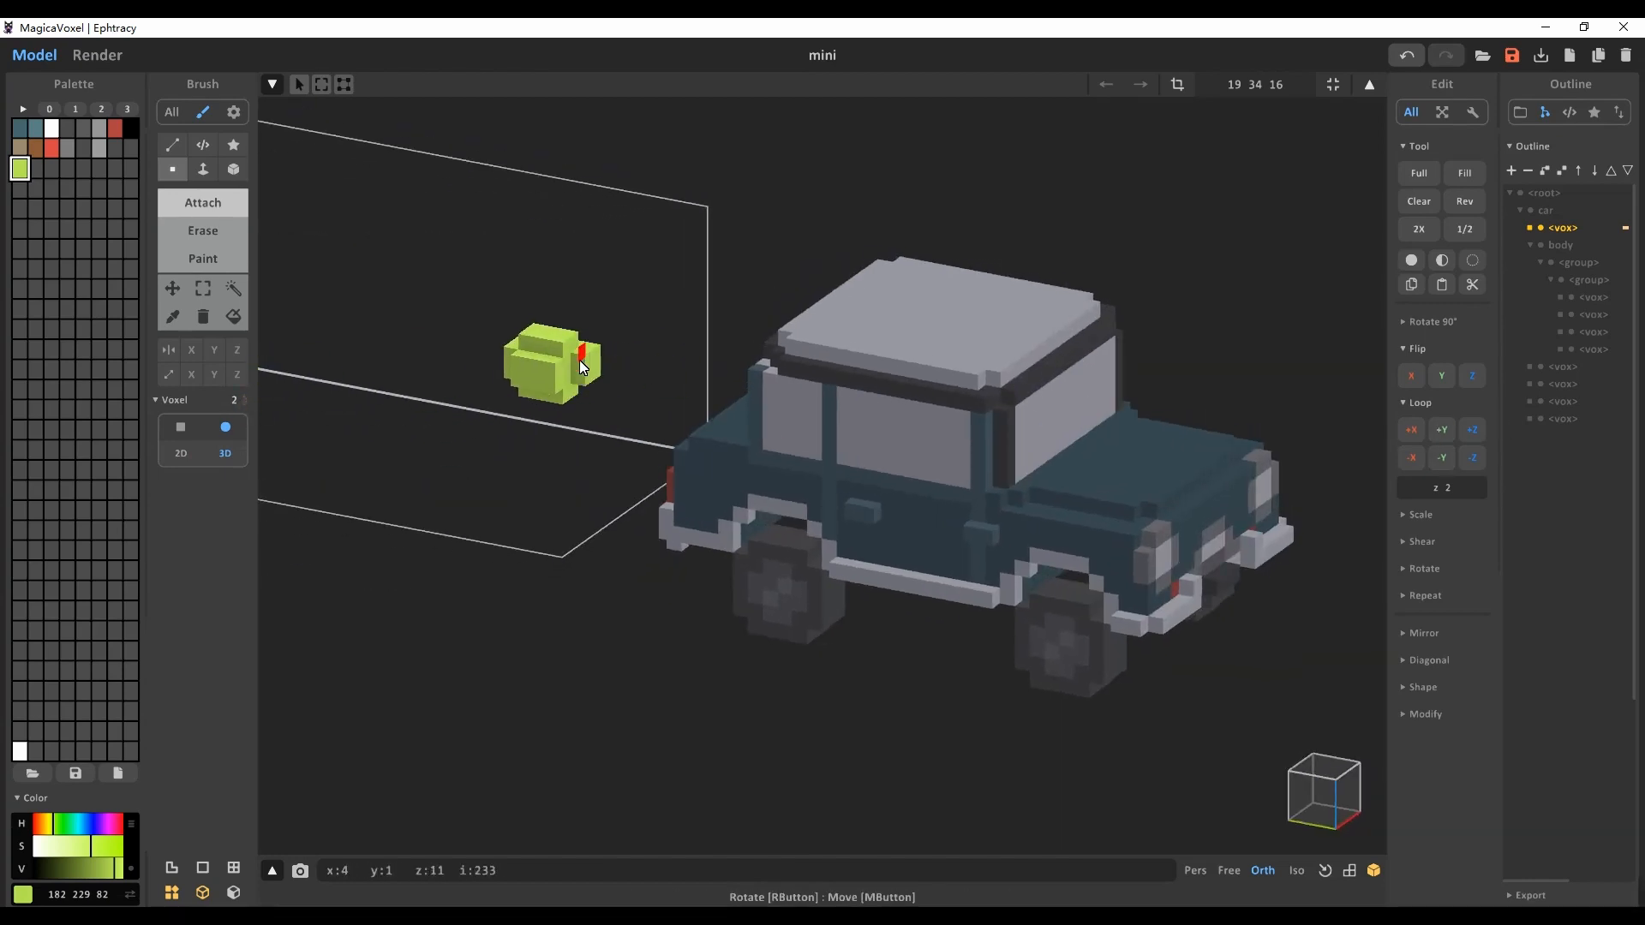
pyautogui.moveTo(670, 379); pyautogui.dragTo(773, 344, button='right')
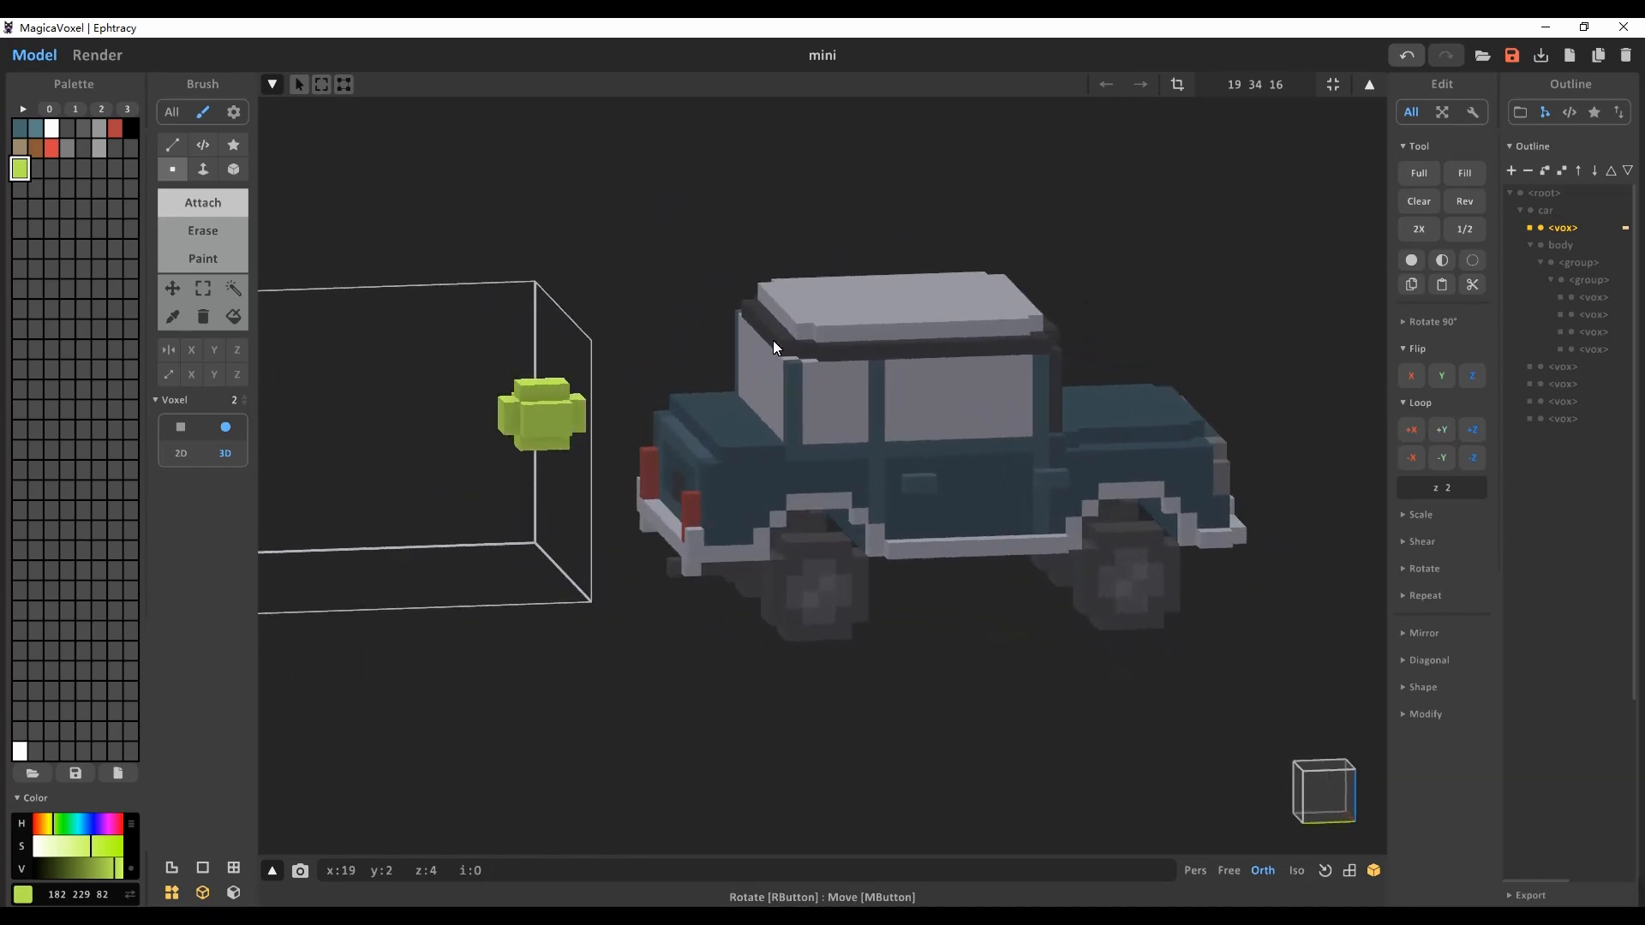
pyautogui.moveTo(908, 459); pyautogui.dragTo(1297, 458, button='right')
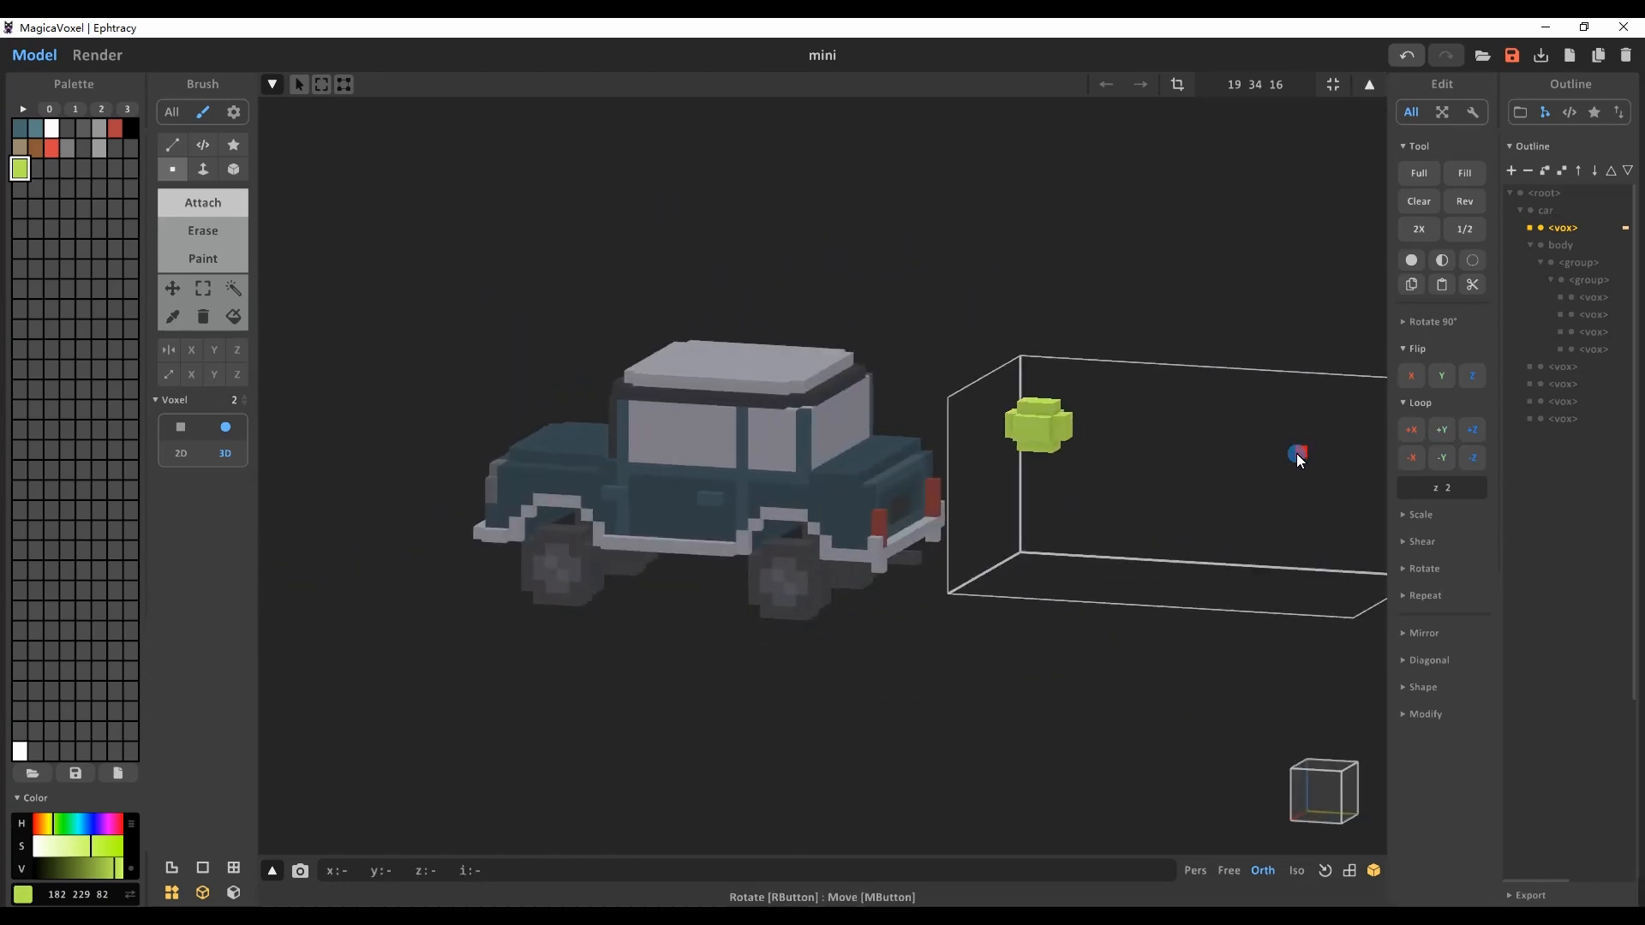
# Step: Try rotating the green balloon slightly about the X axis with the transform tool
pyautogui.click(174, 289)
pyautogui.click(237, 426)
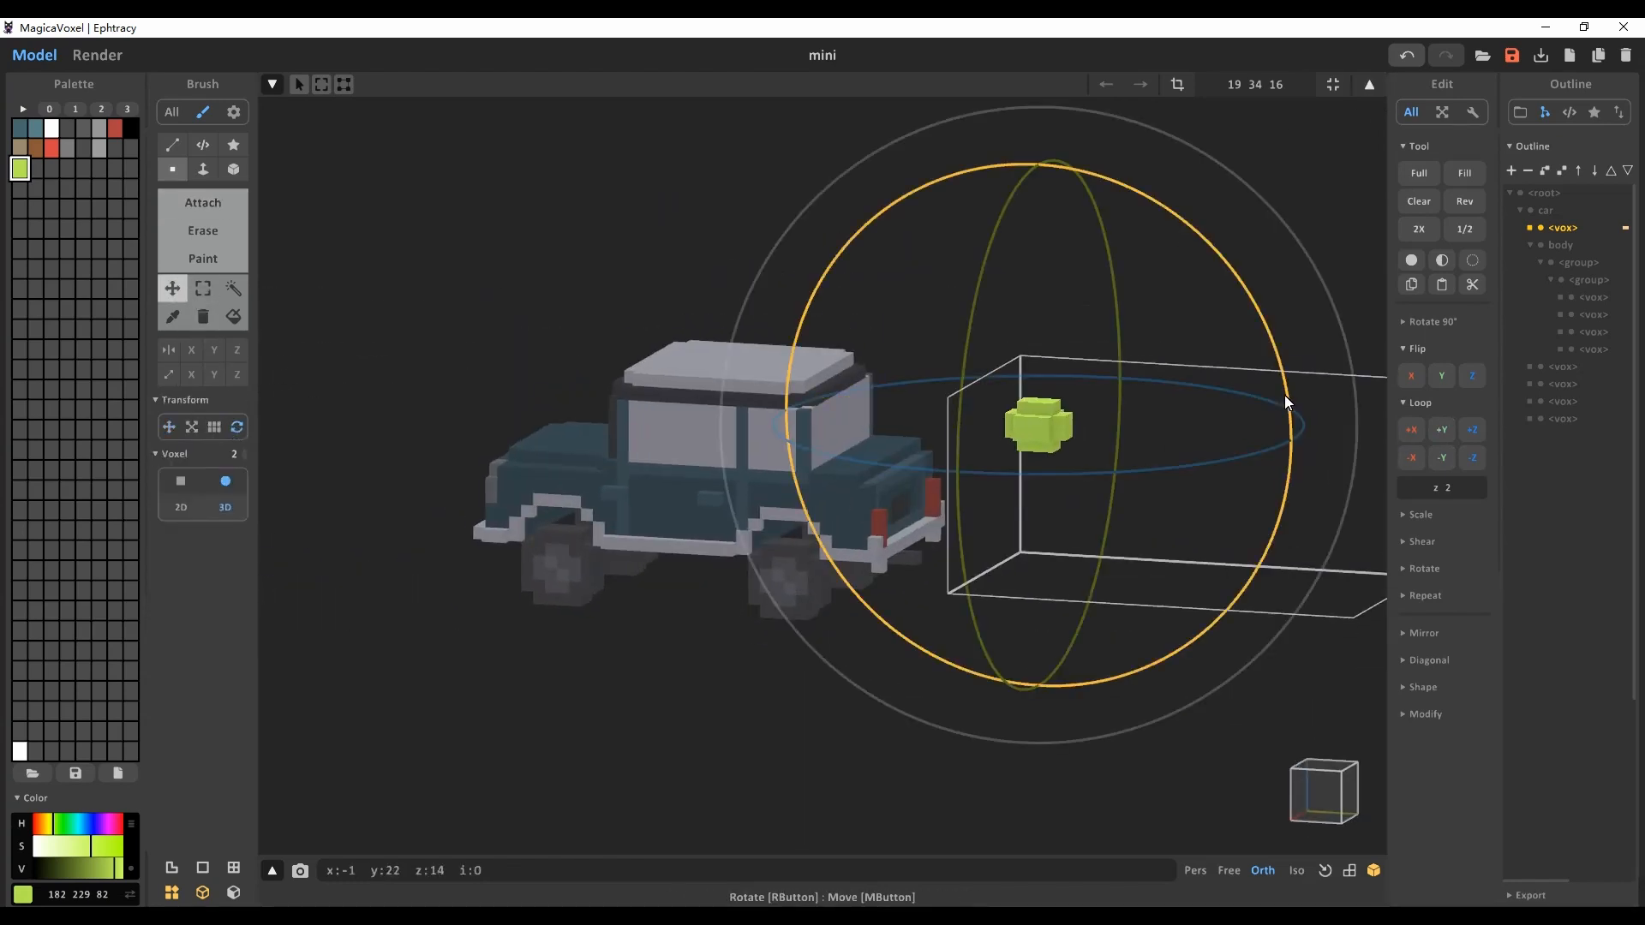
pyautogui.moveTo(1284, 394)
pyautogui.mouseDown()
pyautogui.moveTo(1251, 317)
pyautogui.moveTo(1266, 377)
pyautogui.mouseUp()
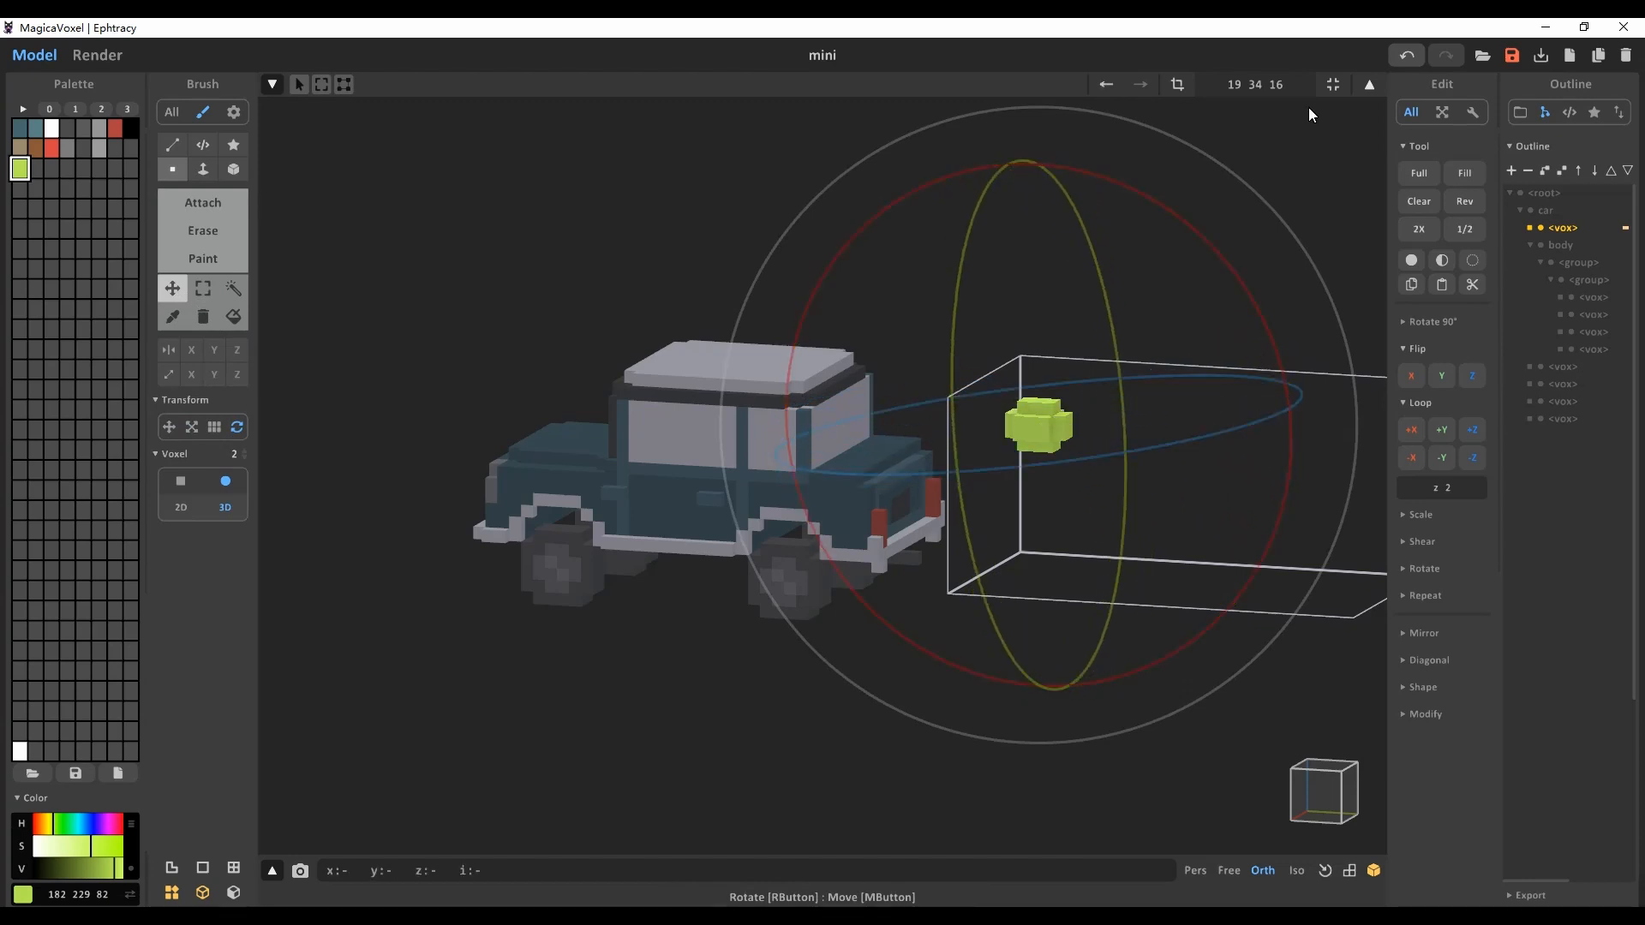
# Step: Fit the model's bounds to the balloon, return to the scene and make recolored duplicates of the balloon behind the car
pyautogui.click(1328, 85)
pyautogui.press('Tab')
pyautogui.keyDown('ctrl'); pyautogui.moveTo(1174, 435); pyautogui.dragTo(1304, 449); pyautogui.keyUp('ctrl')
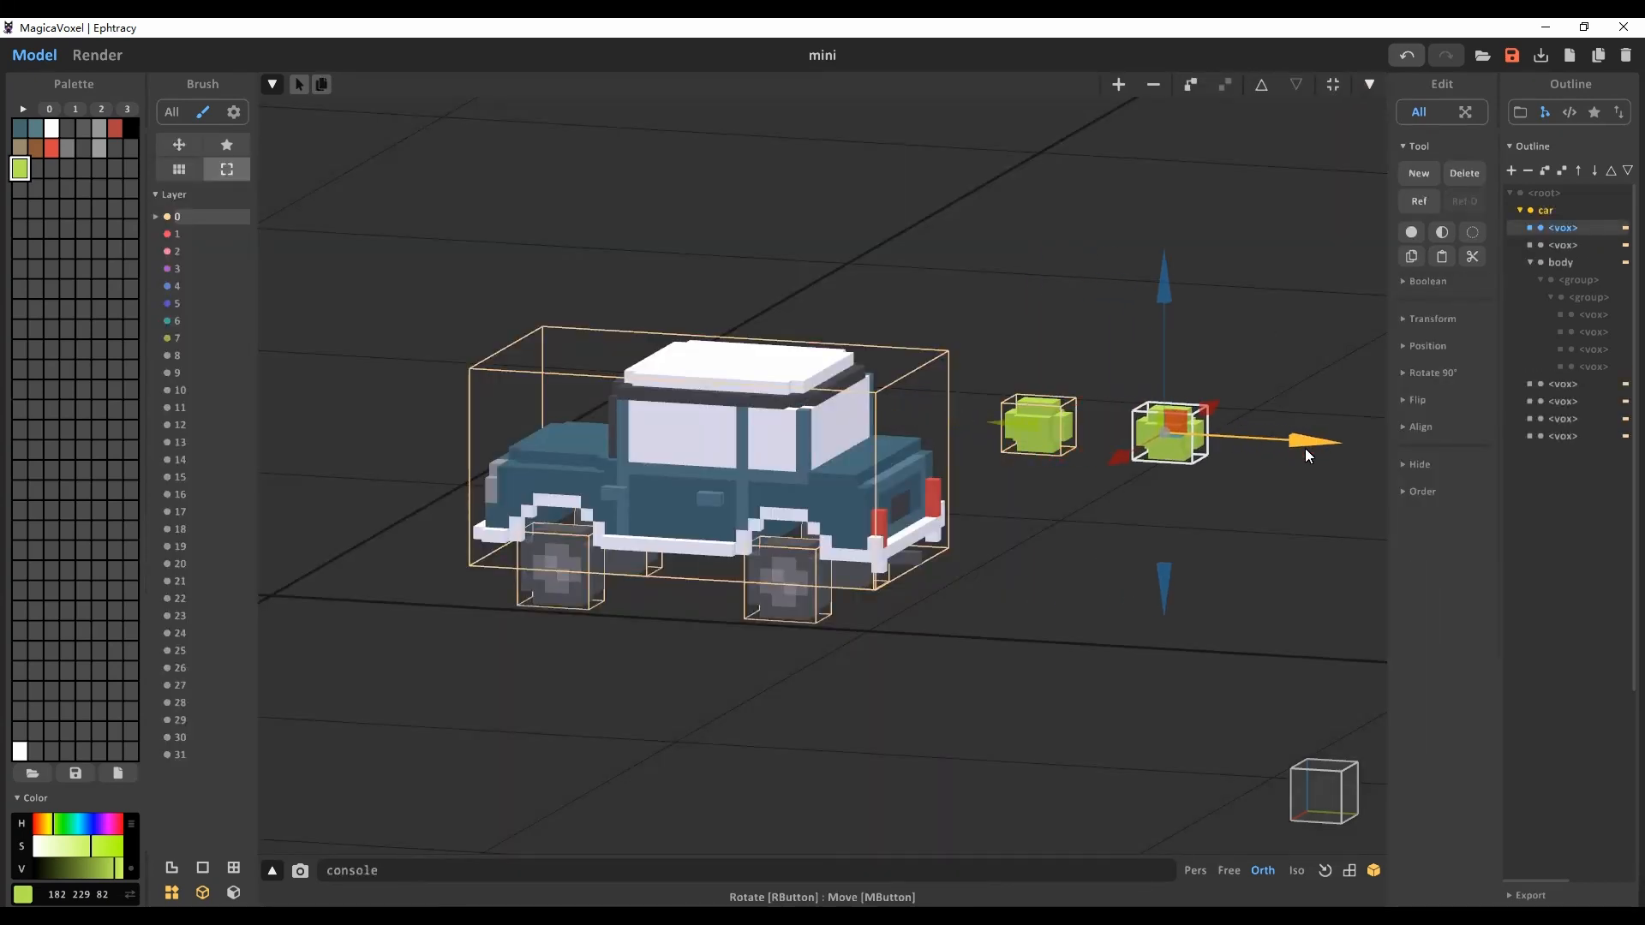
pyautogui.press('Tab')
pyautogui.press('Tab')
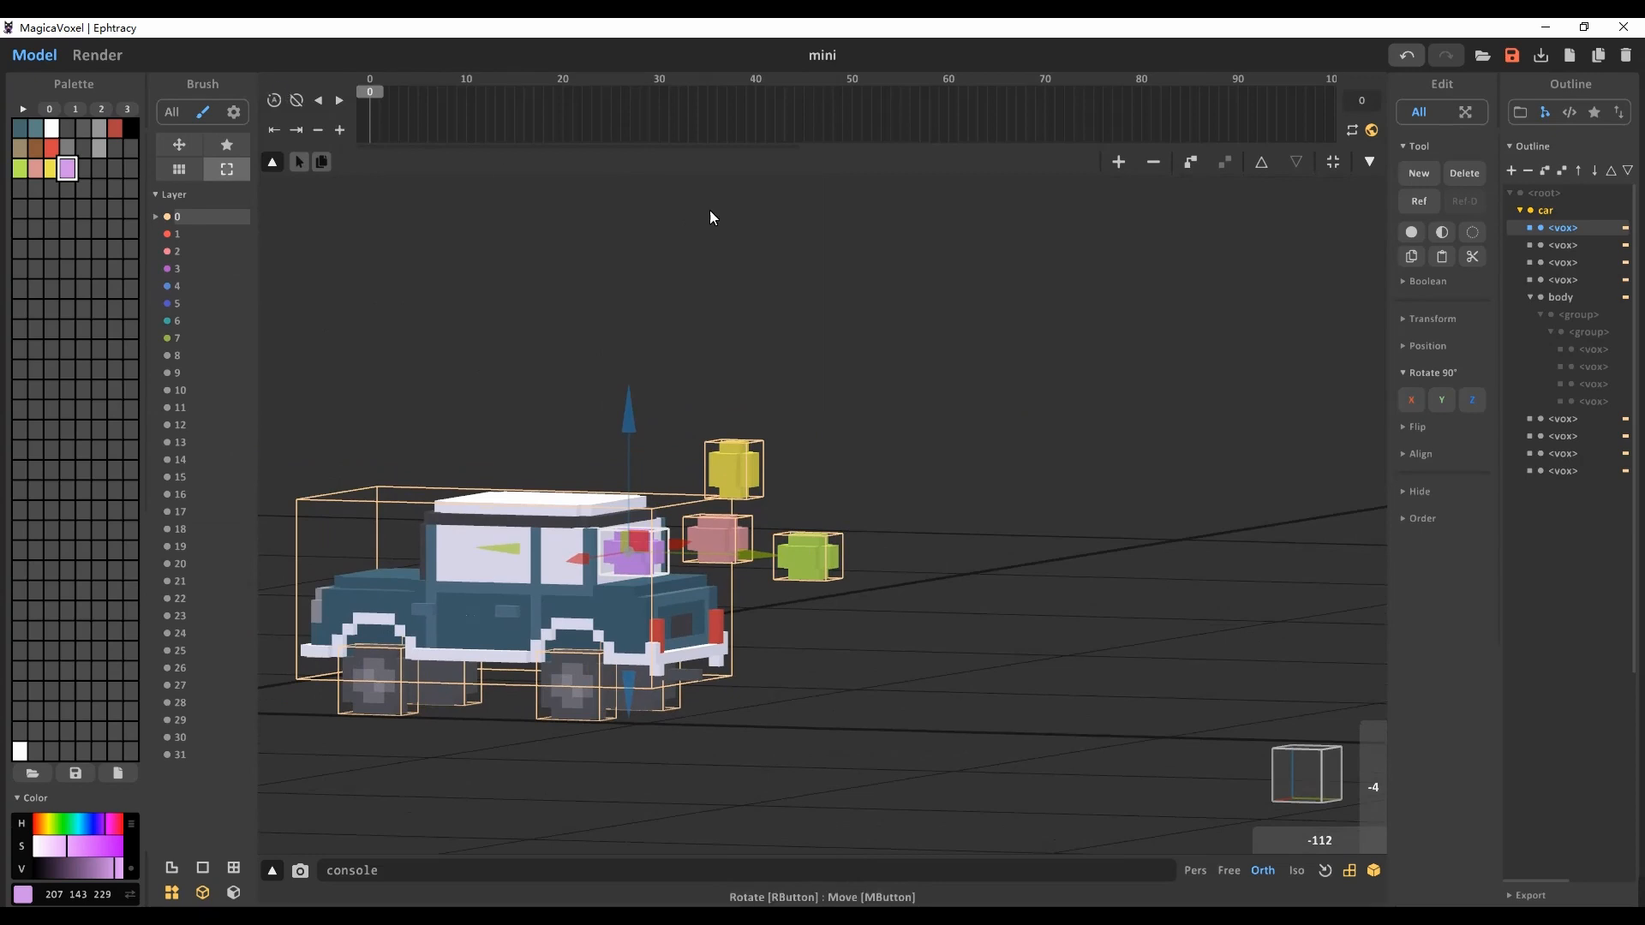
# Step: Preview the car and its four balloons in the render at frame 0, and inspect the balloons in the model view
pyautogui.click(97, 55)
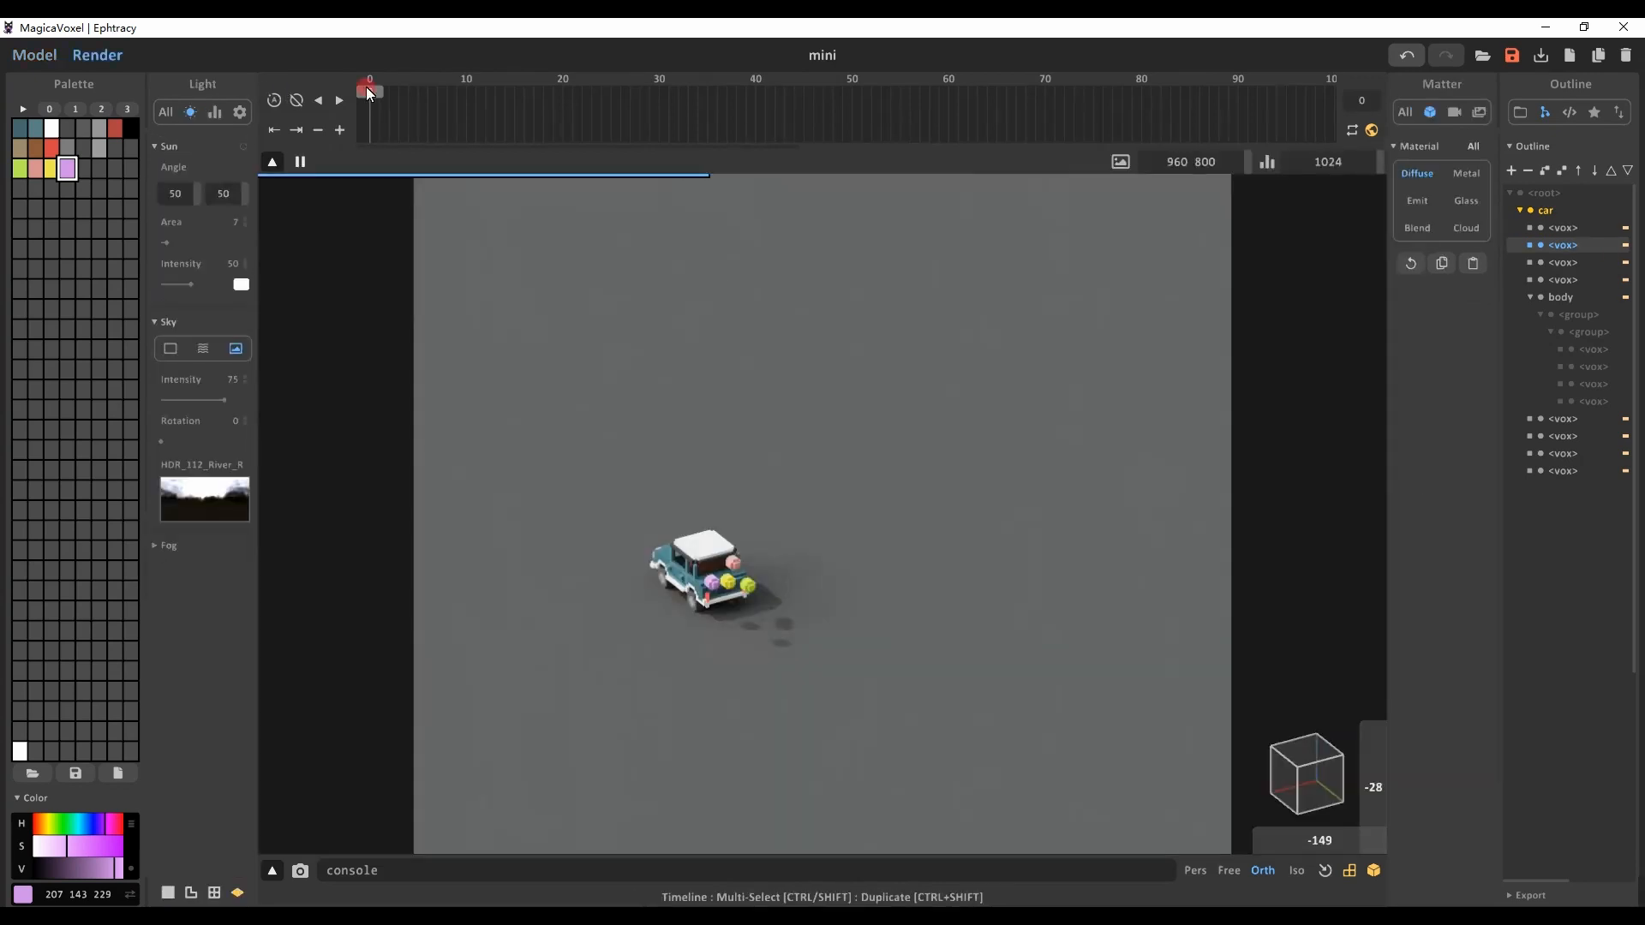
pyautogui.moveTo(367, 86); pyautogui.dragTo(323, 111)
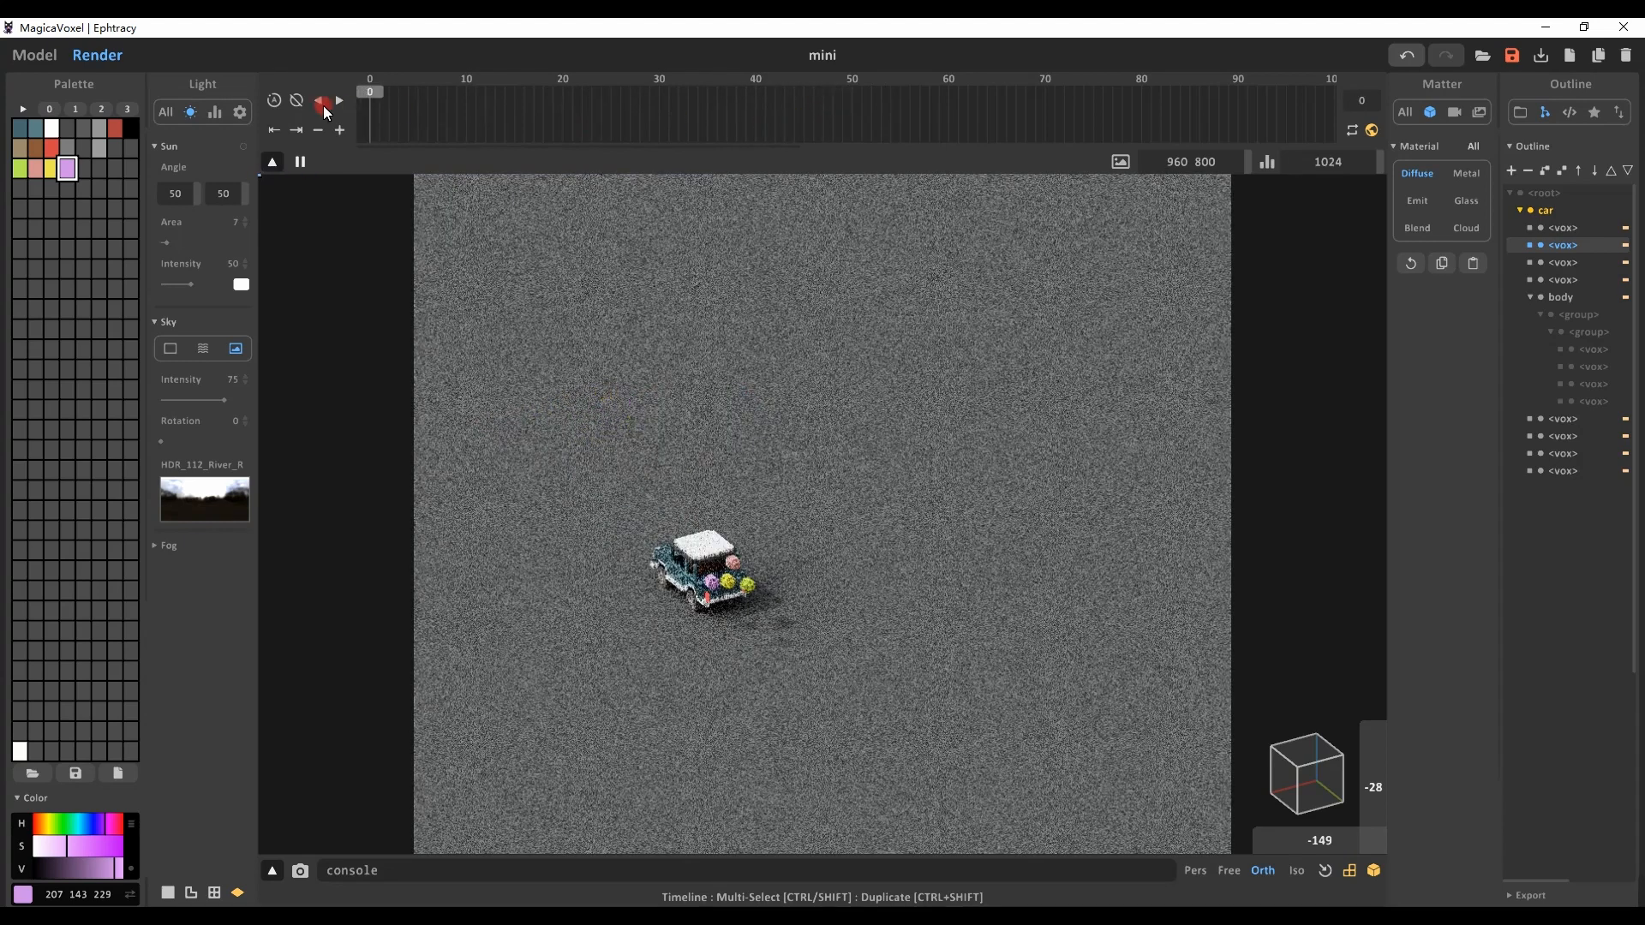
pyautogui.click(34, 55)
pyautogui.click(825, 774)
pyautogui.scroll(3, 805, 686)
pyautogui.moveTo(806, 685); pyautogui.dragTo(819, 579, button='right')
pyautogui.scroll(2, 819, 662)
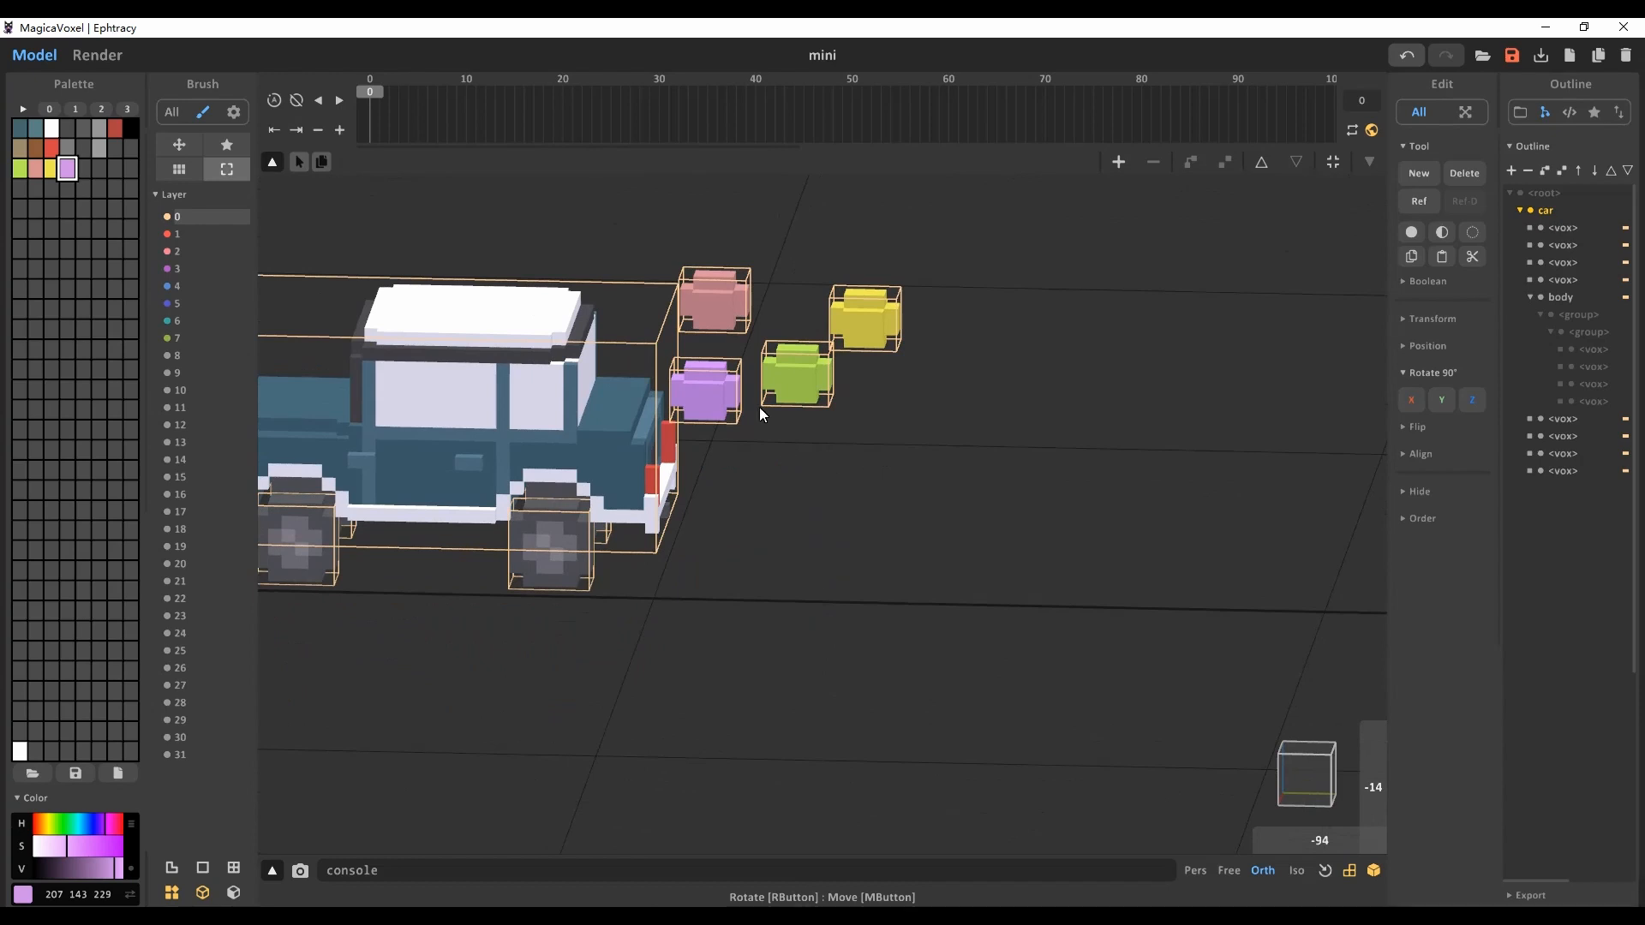
# Step: Keyframe the pink balloon at frame 0, and key it slightly lower at frame 3
pyautogui.click(715, 300)
pyautogui.moveTo(837, 536); pyautogui.dragTo(865, 720, button='middle')
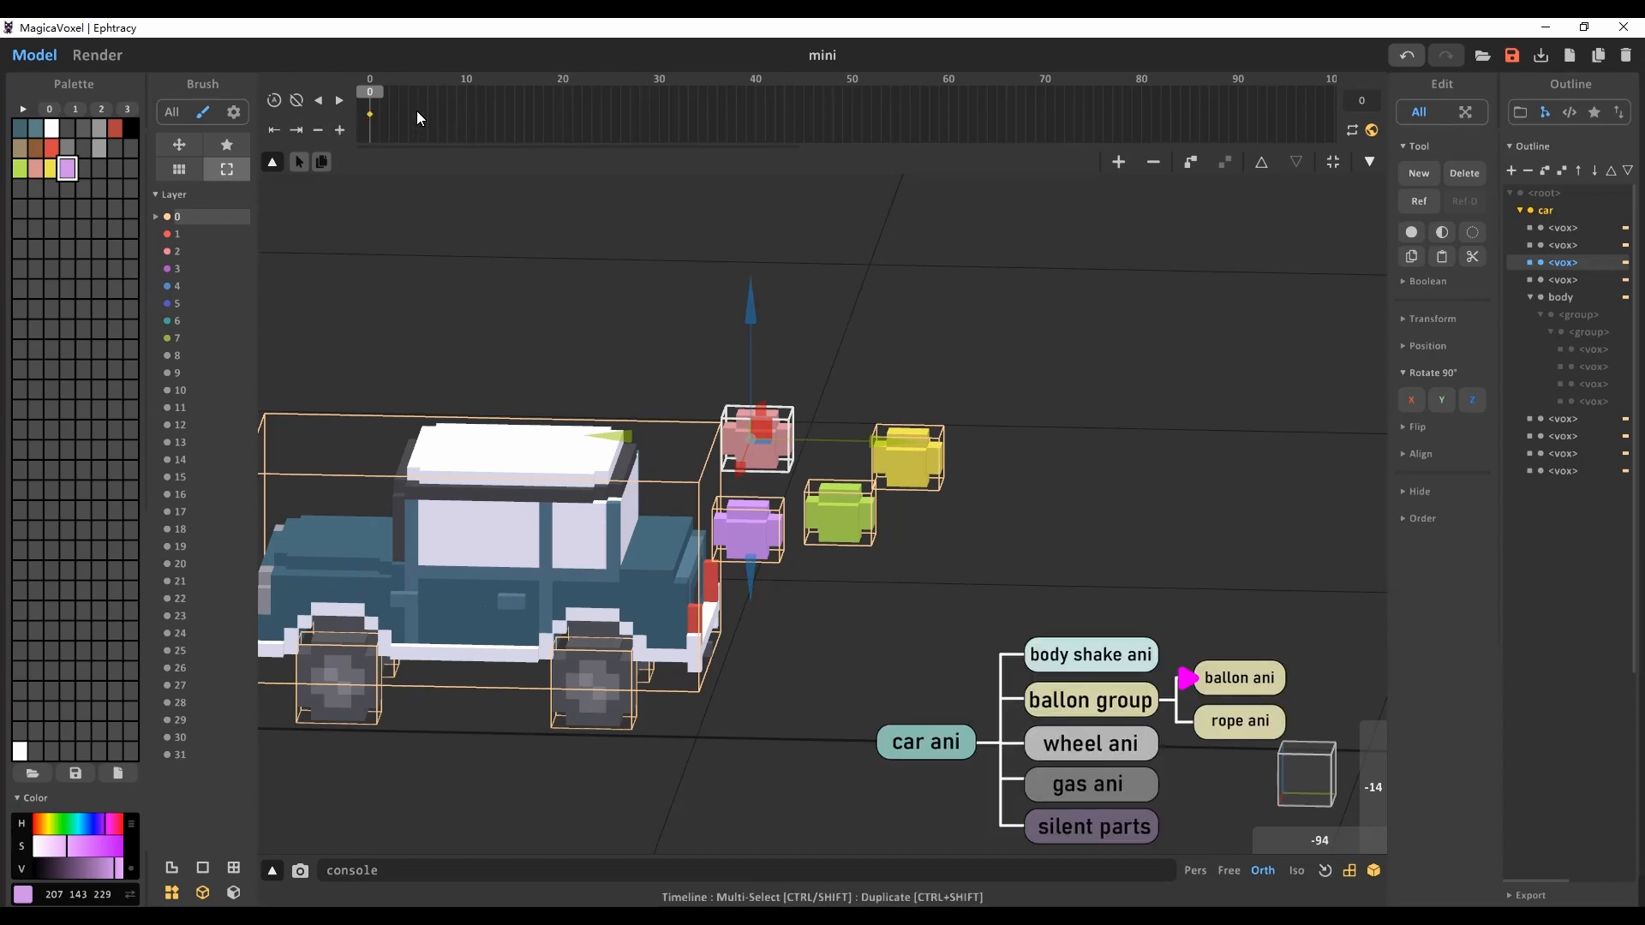
pyautogui.moveTo(372, 108); pyautogui.dragTo(399, 104)
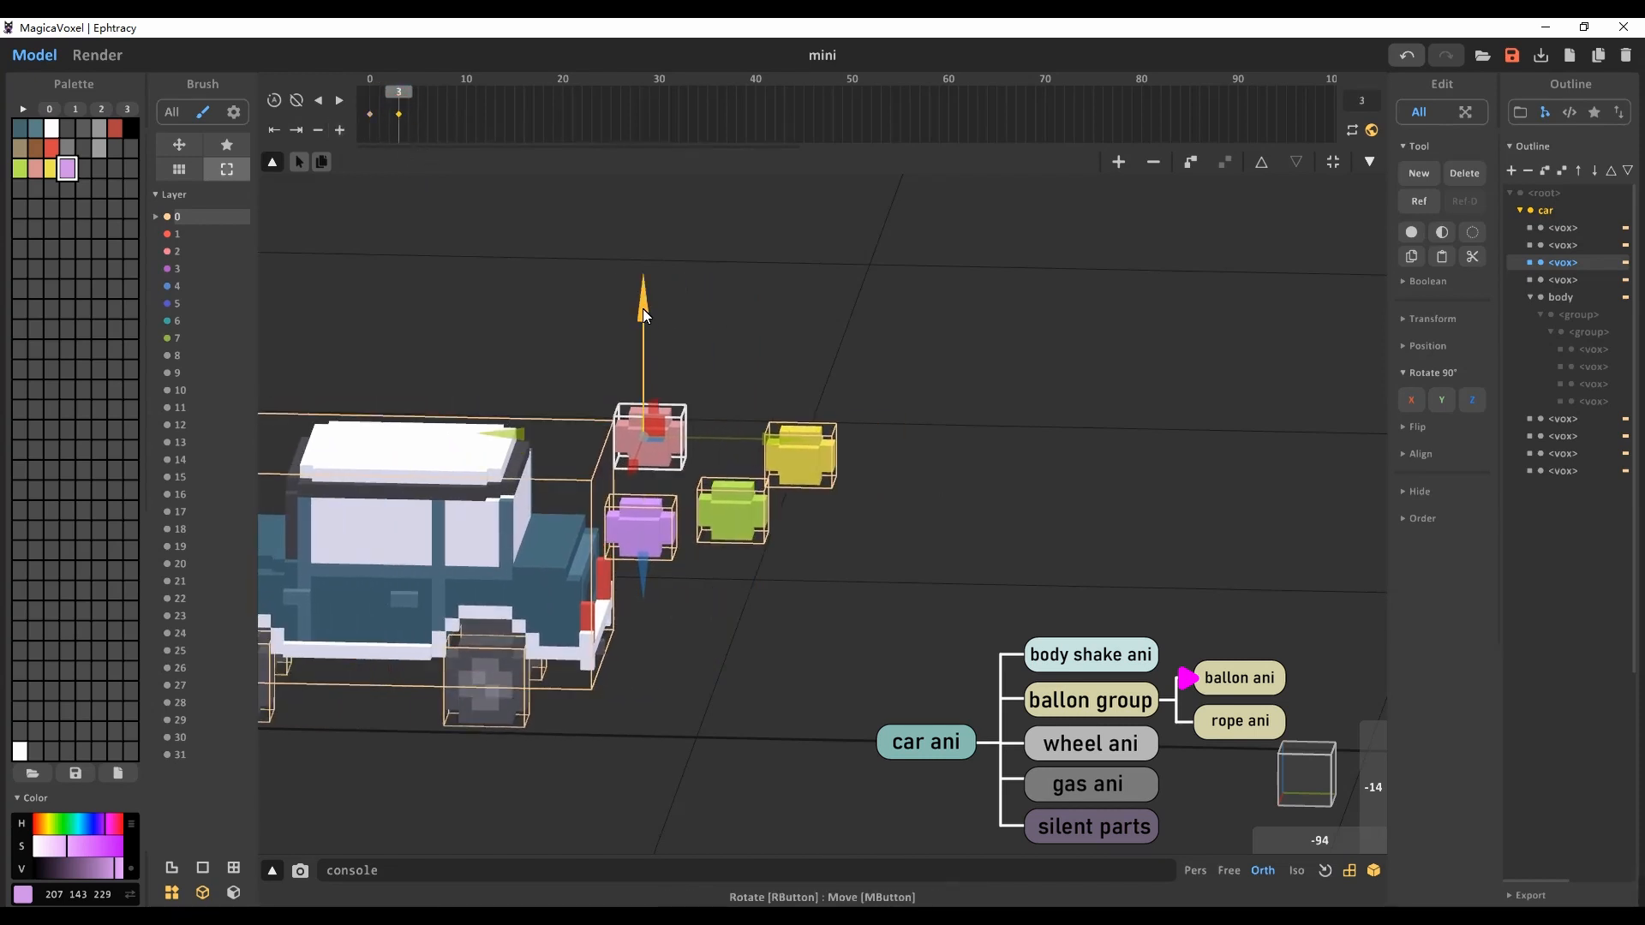
pyautogui.click(371, 97)
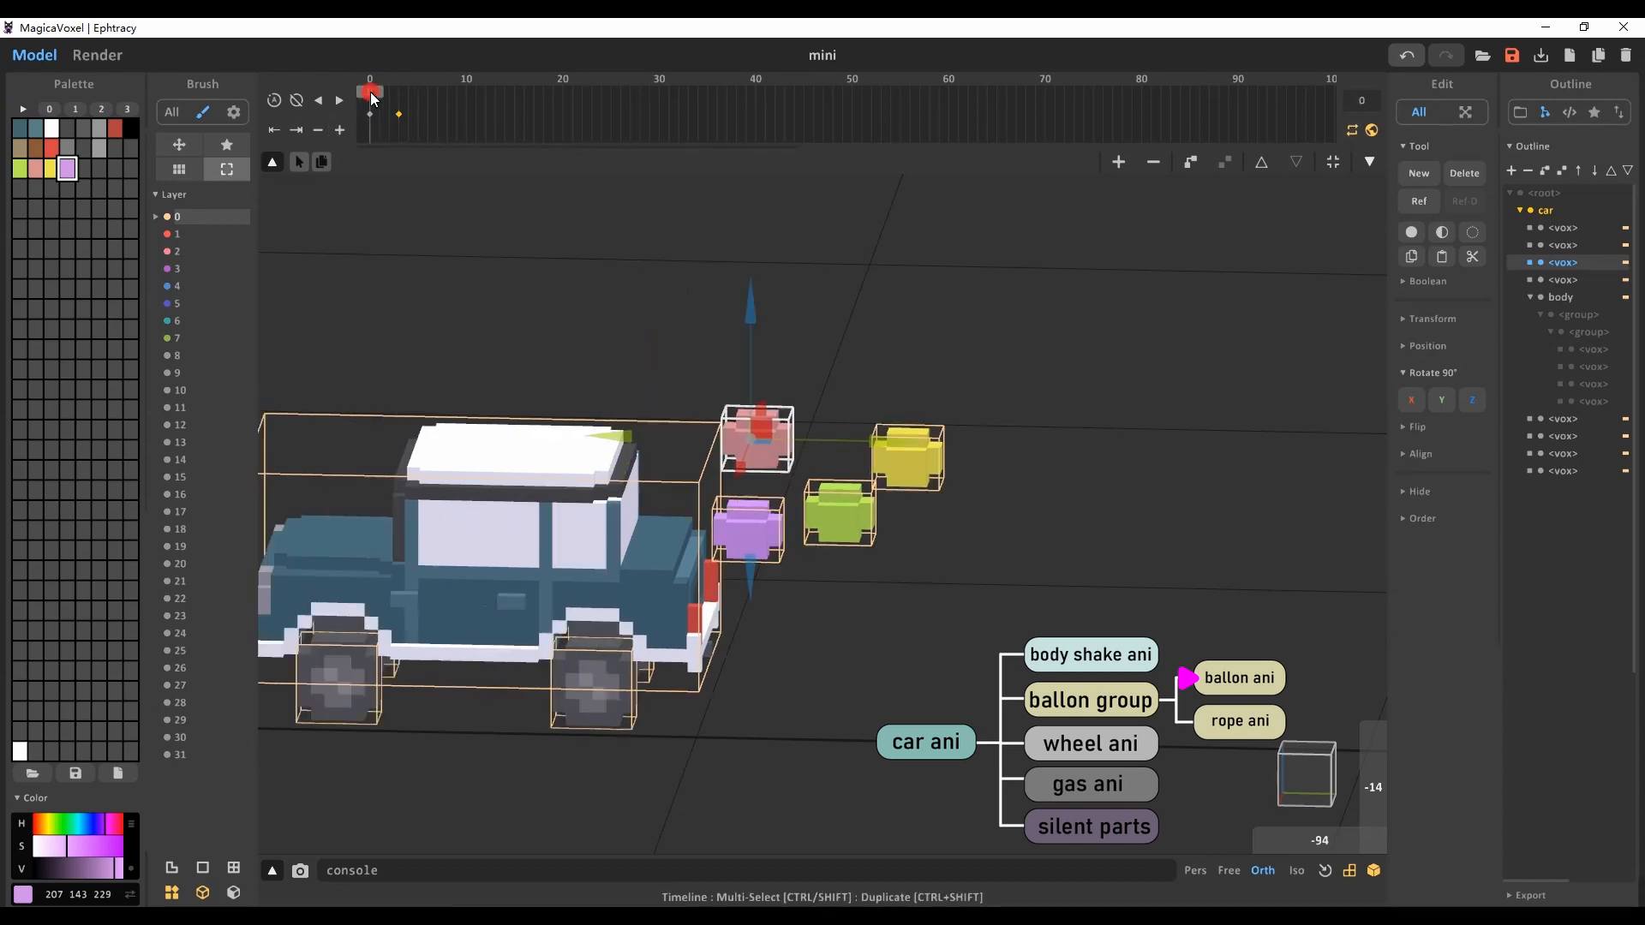
pyautogui.moveTo(374, 100)
pyautogui.mouseDown()
pyautogui.moveTo(437, 103)
pyautogui.moveTo(358, 106)
pyautogui.moveTo(400, 98)
pyautogui.mouseUp()
pyautogui.moveTo(643, 309); pyautogui.dragTo(646, 338)
pyautogui.moveTo(644, 334); pyautogui.dragTo(646, 320)
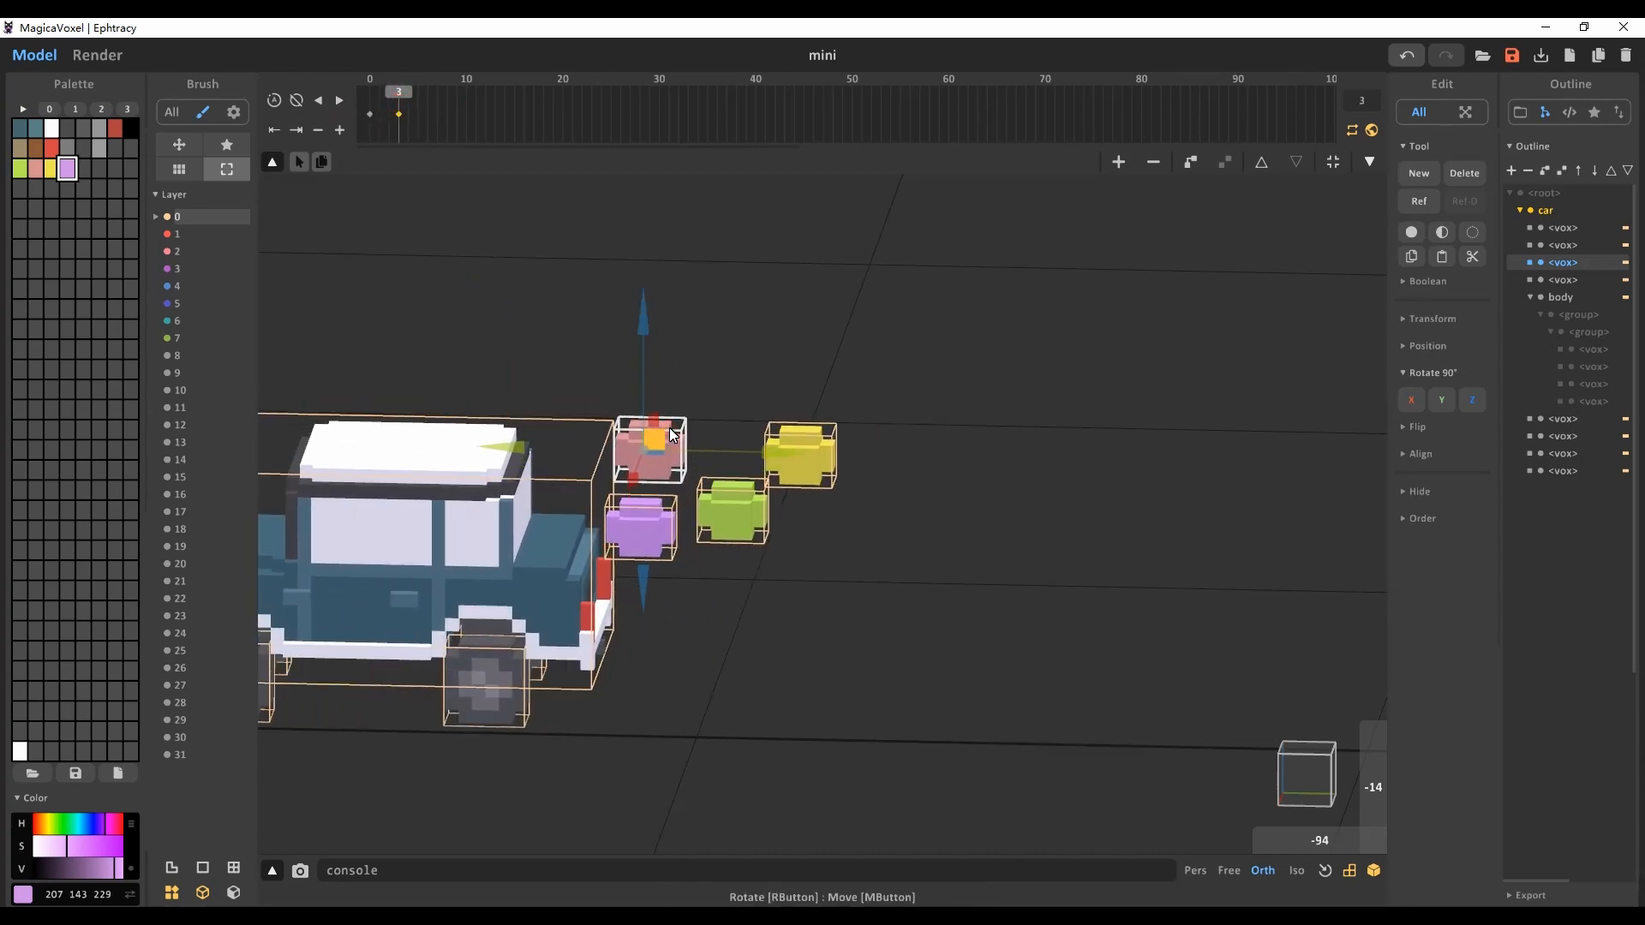
# Step: Shift the pink balloon back and up at frame 3, and key it slightly lower and further forward at frame 2
pyautogui.moveTo(782, 460); pyautogui.dragTo(660, 323)
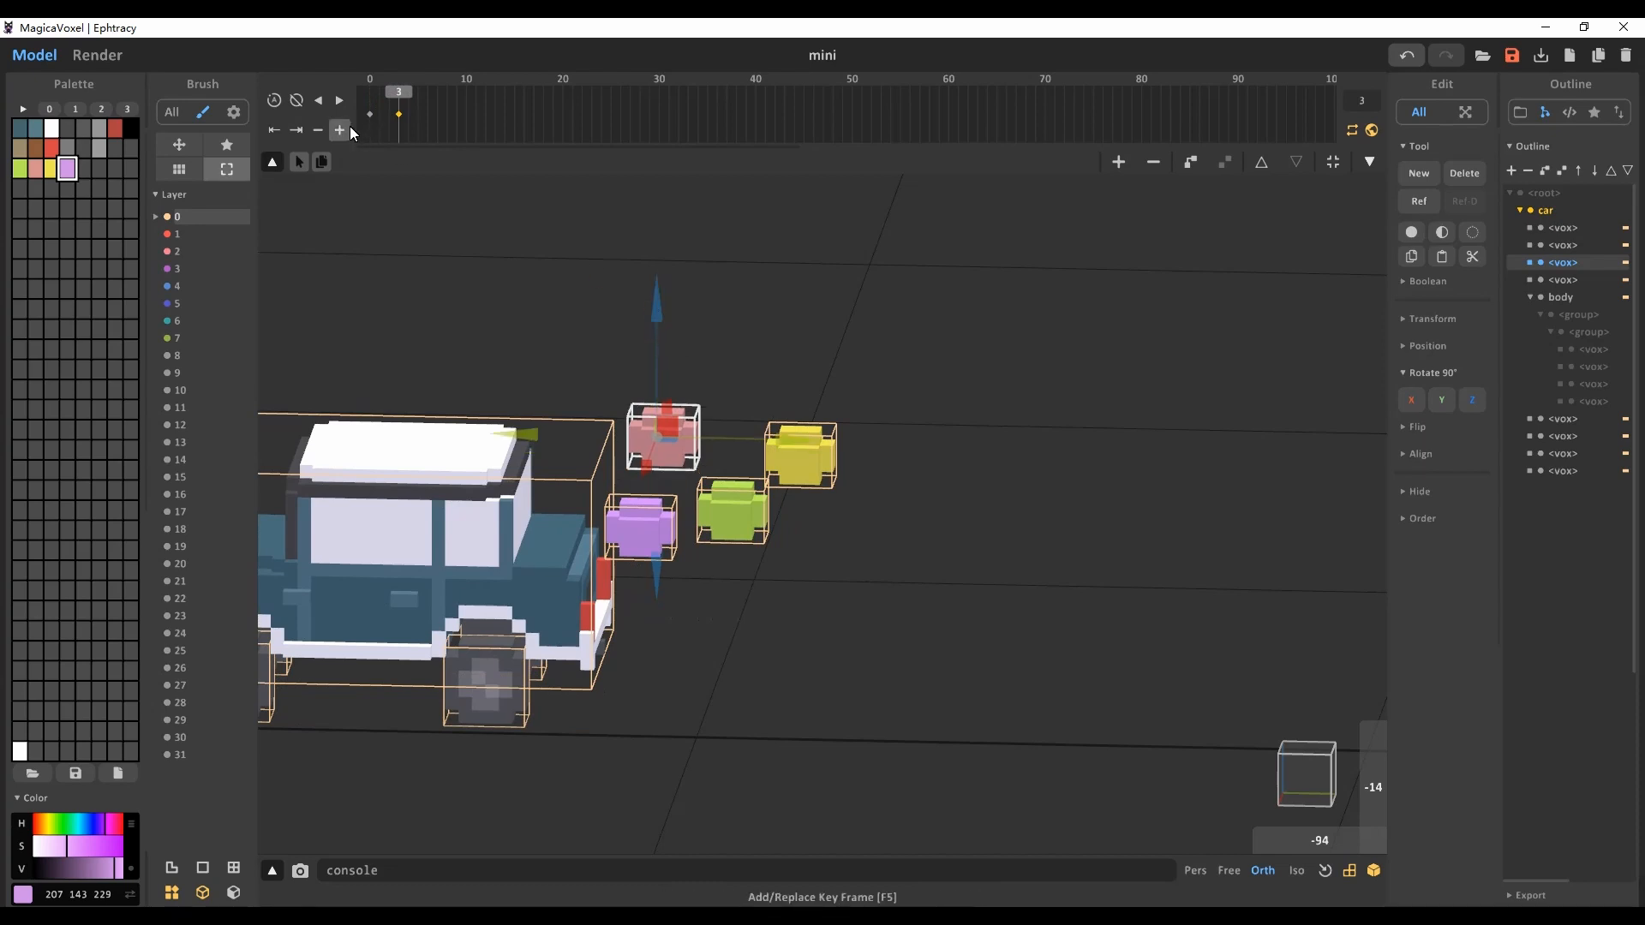
pyautogui.click(389, 120)
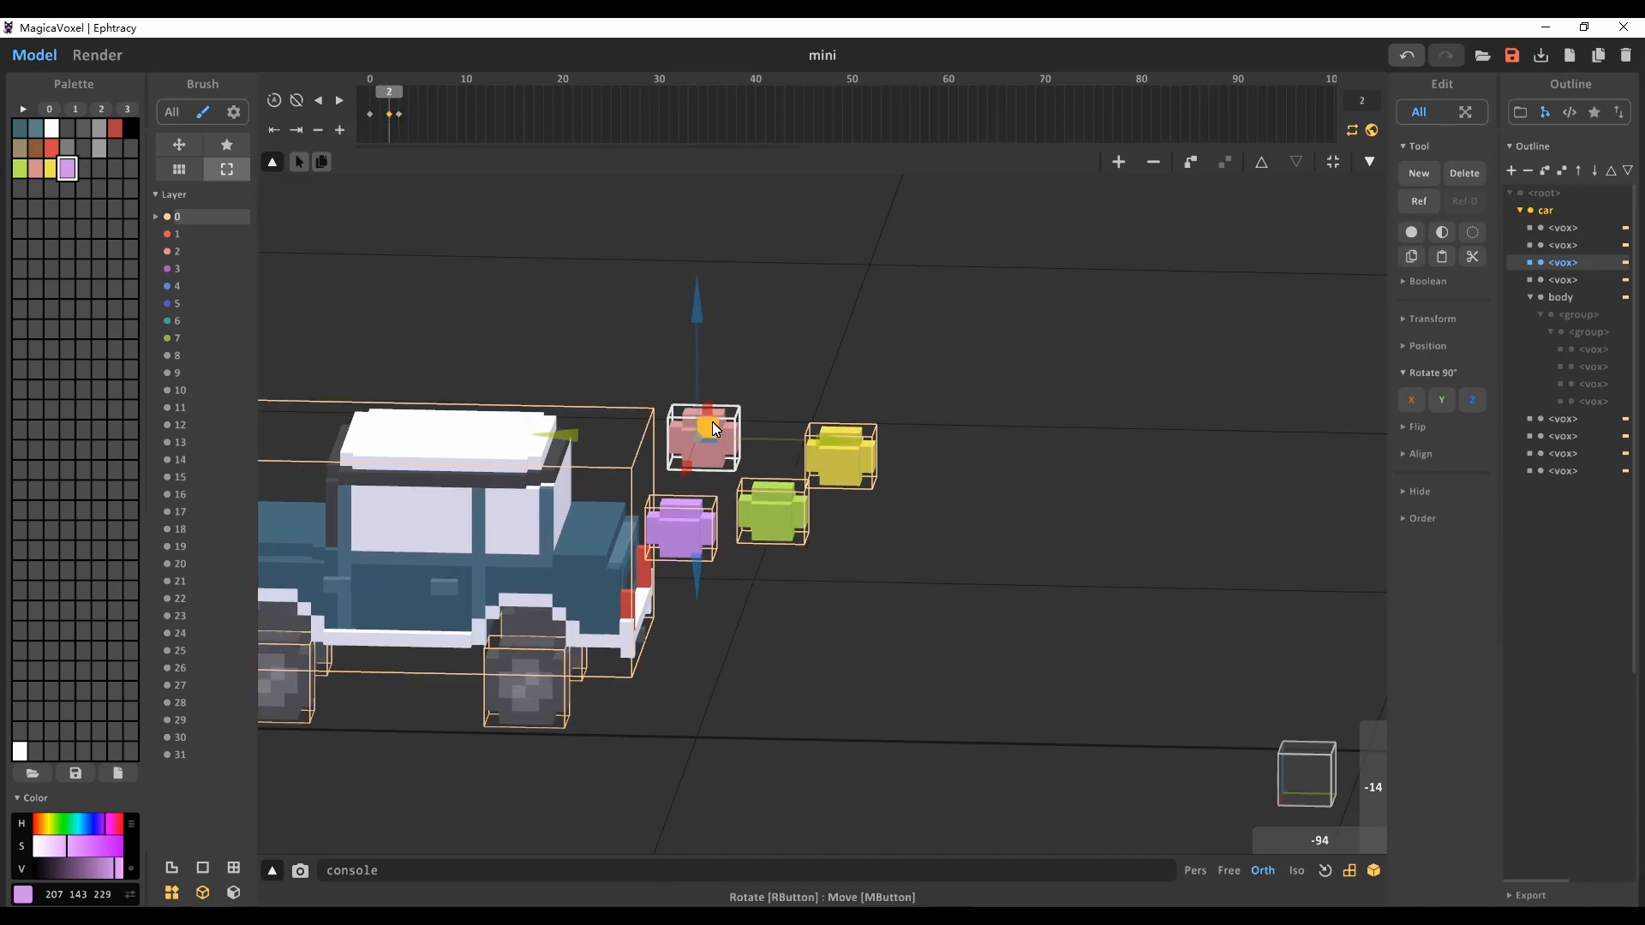
pyautogui.moveTo(715, 430); pyautogui.dragTo(703, 443)
pyautogui.moveTo(378, 122)
pyautogui.mouseDown()
pyautogui.moveTo(448, 121)
pyautogui.moveTo(360, 122)
pyautogui.moveTo(465, 134)
pyautogui.moveTo(399, 123)
pyautogui.mouseUp()
# Step: Animate the yellow balloon with keyframes at frames 0, 2 and 3, lowering it after the start, and scrub through the motion
pyautogui.click(906, 472)
pyautogui.moveTo(794, 322); pyautogui.dragTo(798, 370)
pyautogui.moveTo(922, 500)
pyautogui.mouseDown()
pyautogui.moveTo(908, 498)
pyautogui.moveTo(929, 481)
pyautogui.moveTo(912, 480)
pyautogui.mouseUp()
pyautogui.click(390, 109)
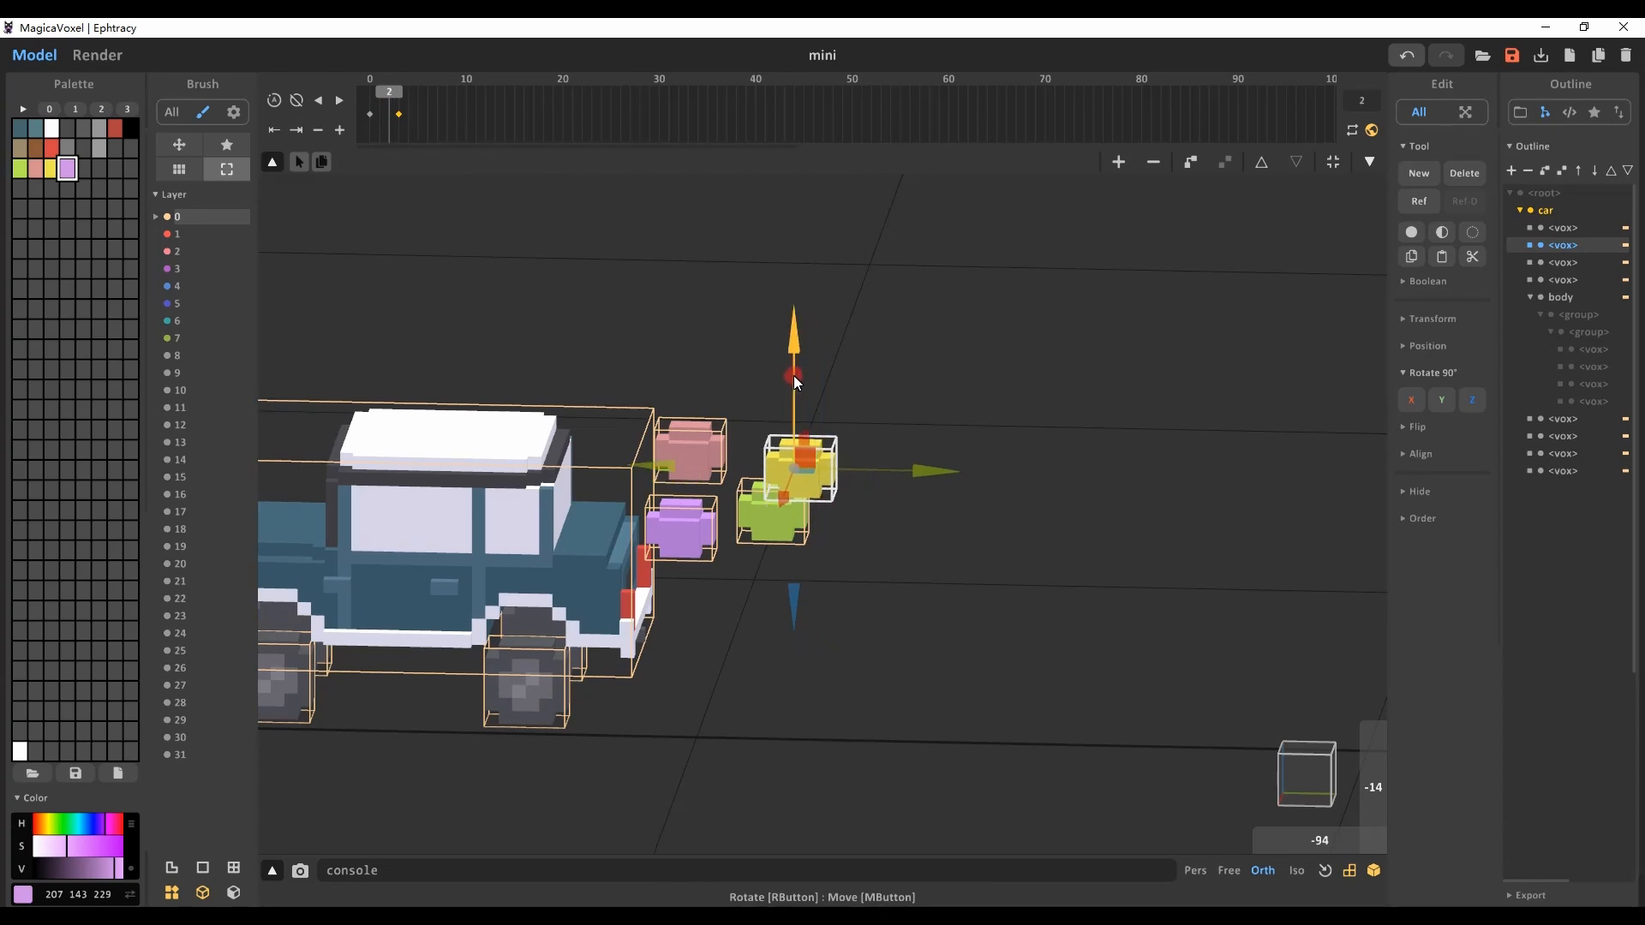
pyautogui.click(383, 109)
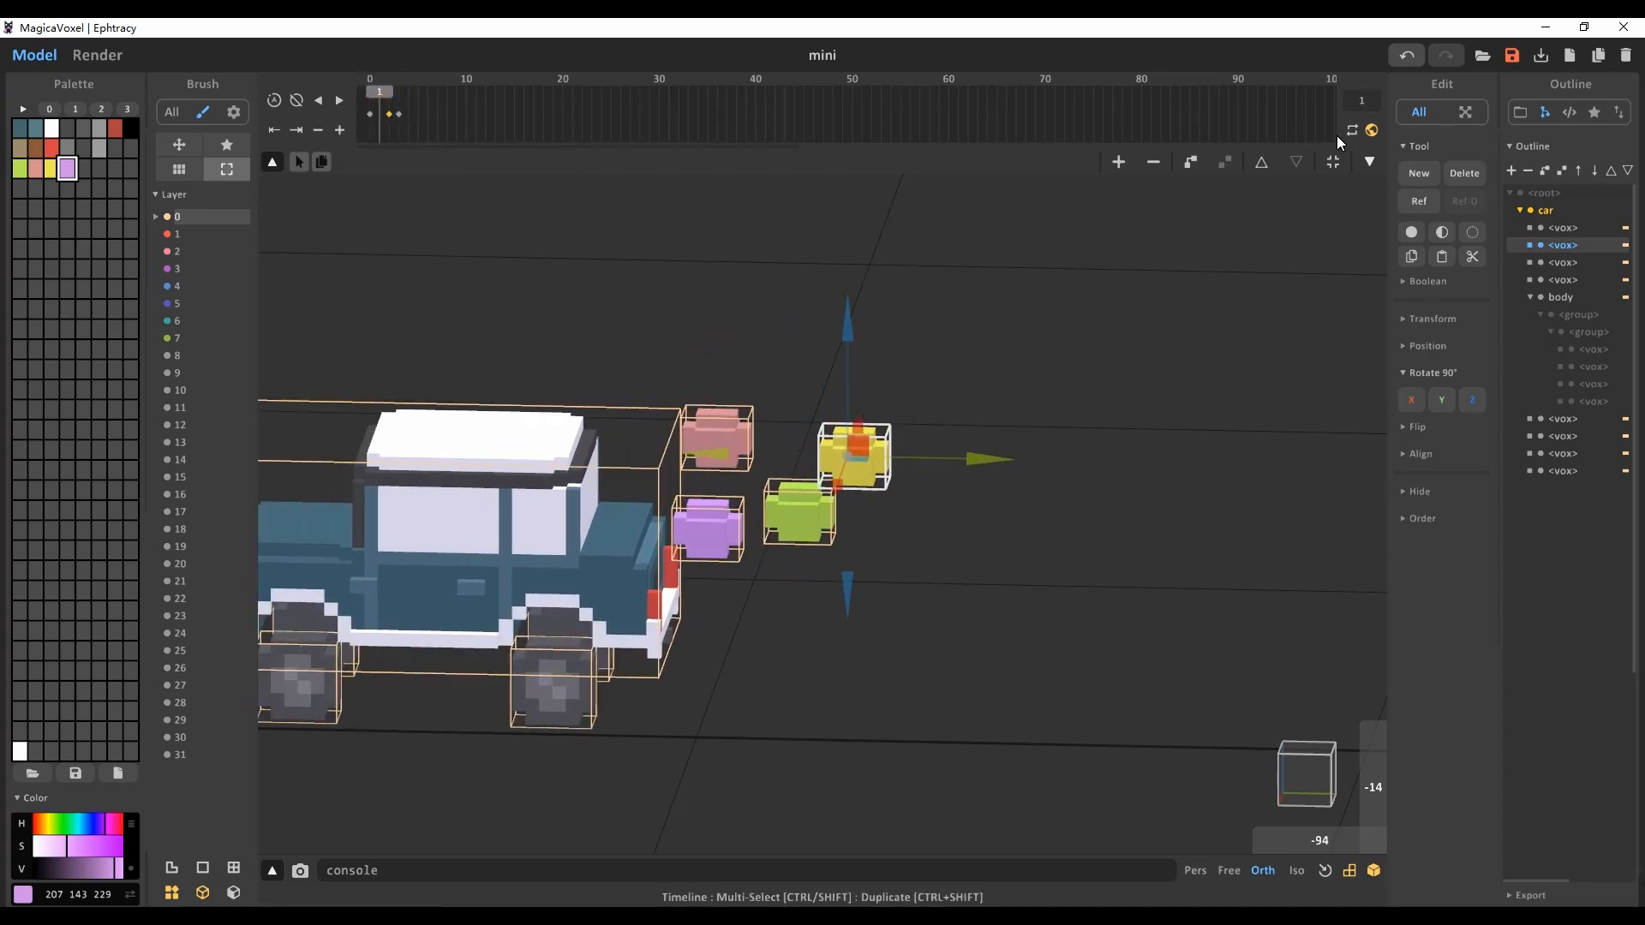
pyautogui.scroll(-3, 499, 214)
pyautogui.click(440, 115)
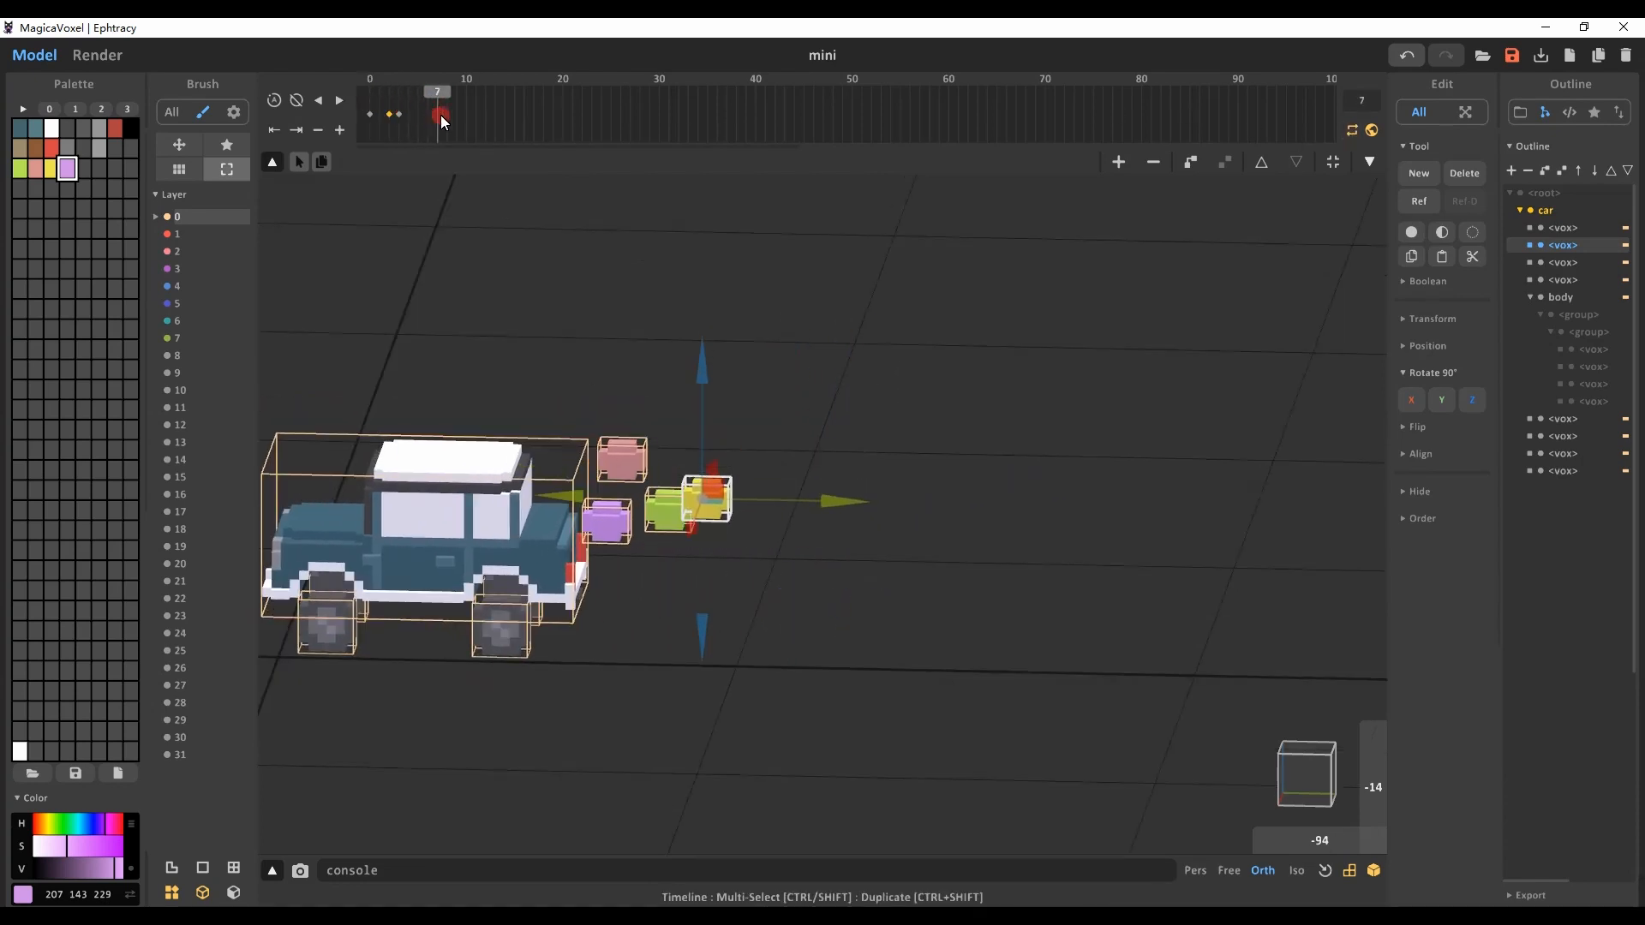
pyautogui.moveTo(440, 115); pyautogui.dragTo(397, 118)
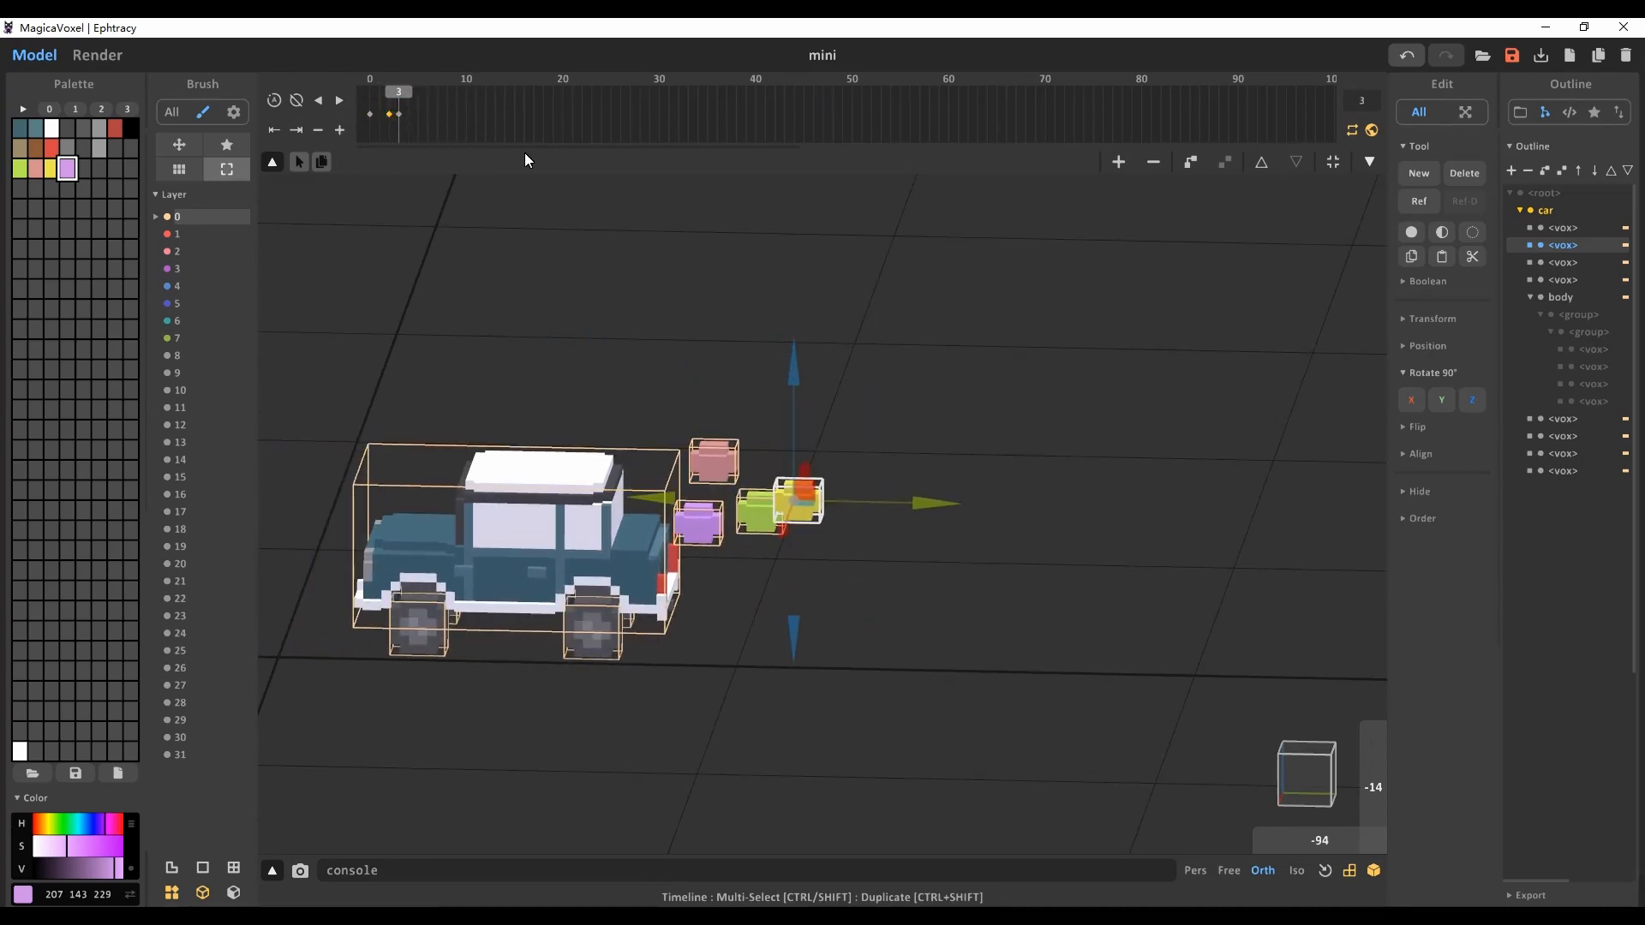
pyautogui.moveTo(394, 114)
pyautogui.mouseDown()
pyautogui.moveTo(359, 112)
pyautogui.moveTo(399, 101)
pyautogui.mouseUp()
# Step: Lower the green balloon at frame 2, raise it slightly at frame 3, and scrub through its motion
pyautogui.click(839, 533)
pyautogui.click(391, 99)
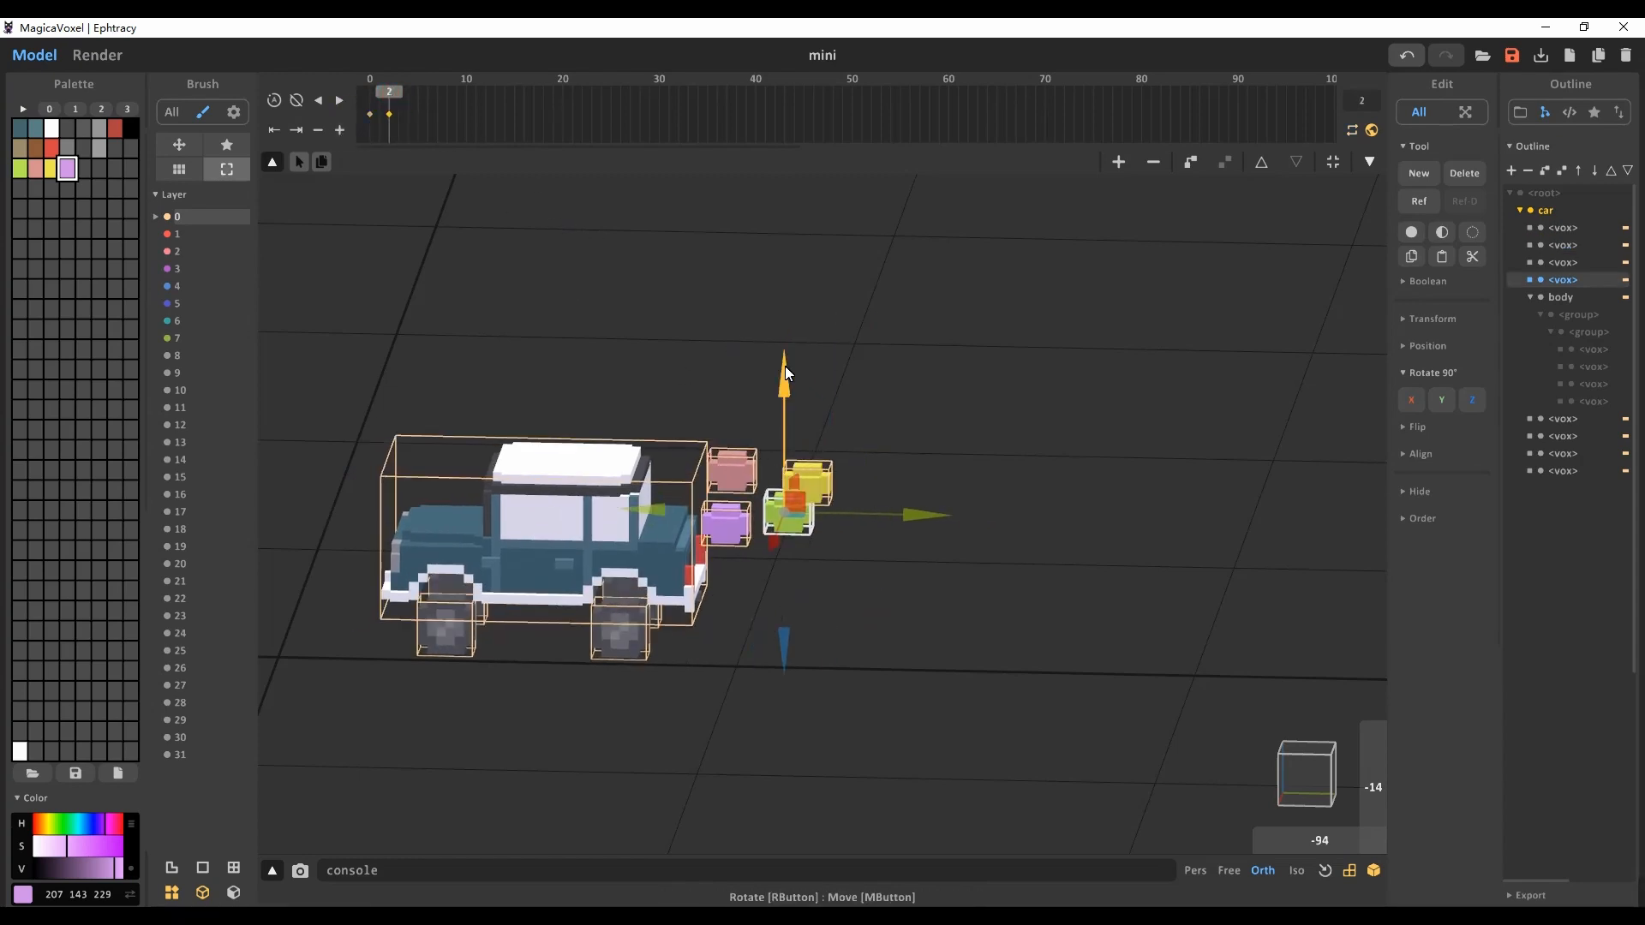
pyautogui.moveTo(785, 368); pyautogui.dragTo(787, 413)
pyautogui.moveTo(391, 99); pyautogui.dragTo(399, 98)
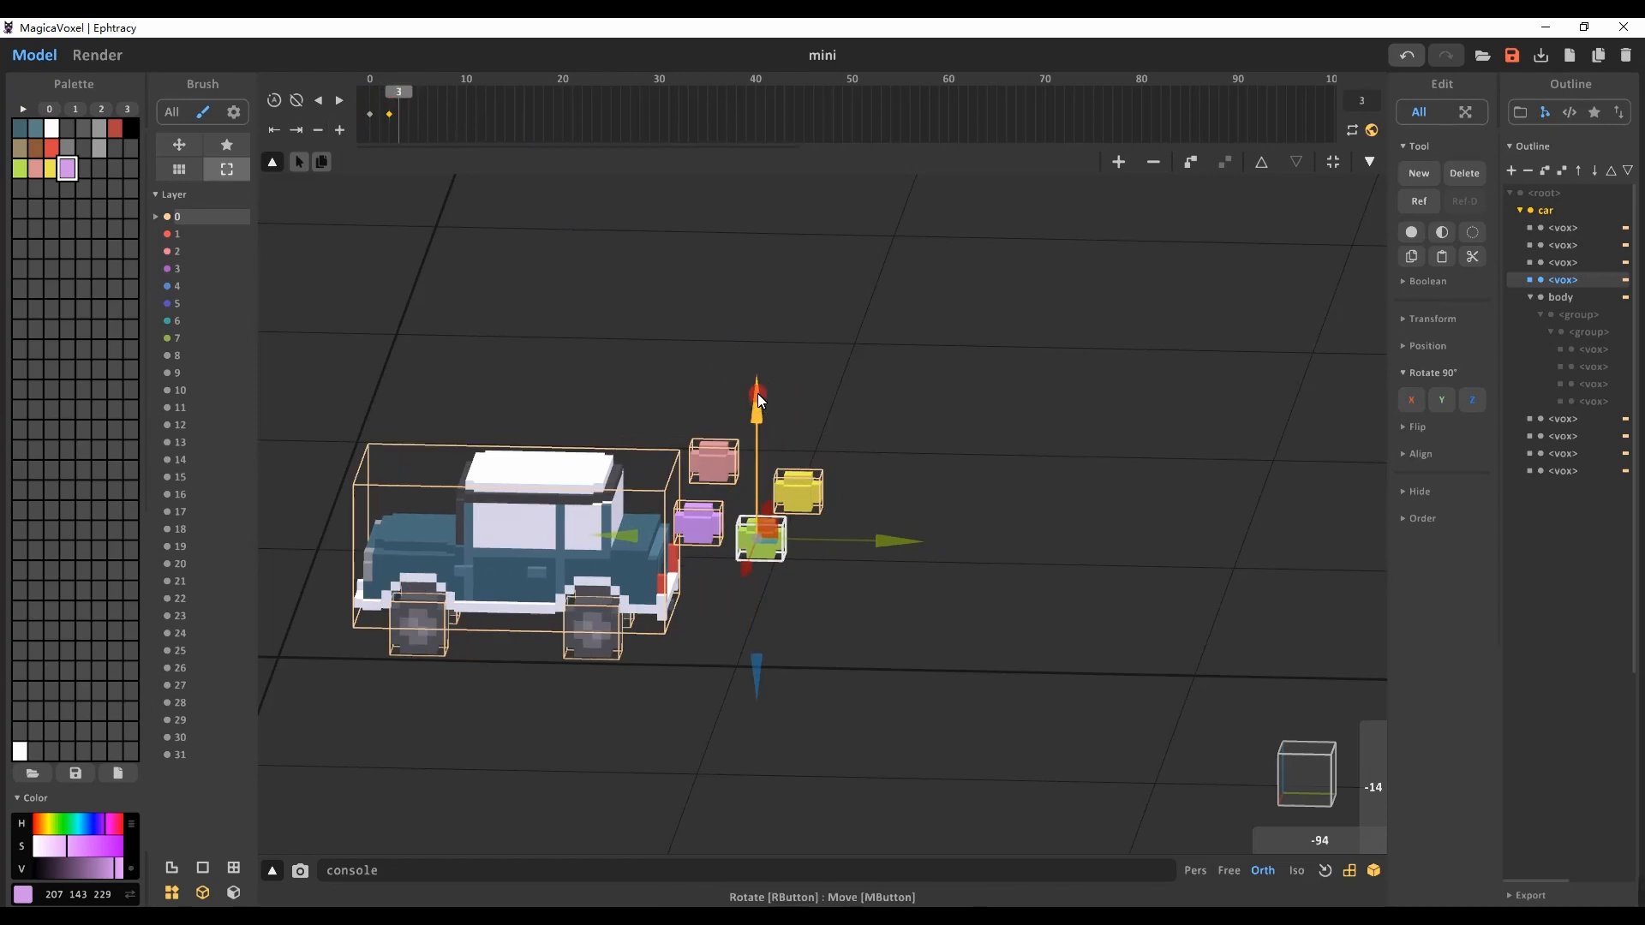
pyautogui.moveTo(757, 393); pyautogui.dragTo(757, 388)
pyautogui.moveTo(370, 99); pyautogui.dragTo(404, 98)
# Step: Keyframe the purple balloon at frames 2 and 3, and shift it sideways behind the car at frame 3
pyautogui.click(773, 523)
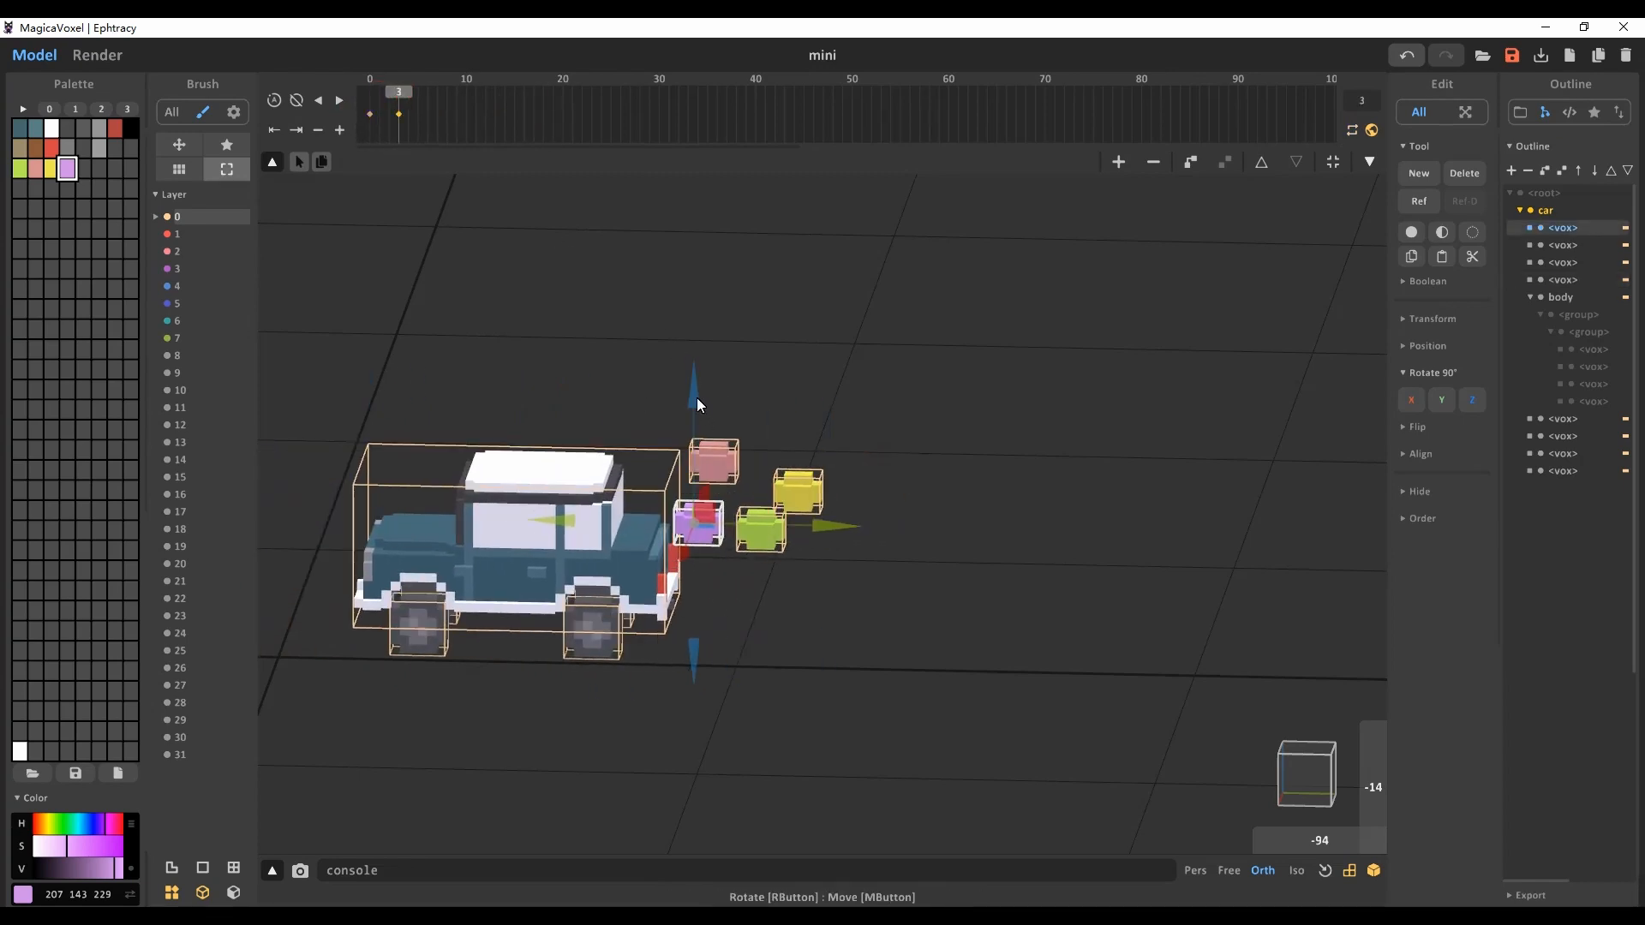
pyautogui.moveTo(697, 398); pyautogui.dragTo(629, 624, button='right')
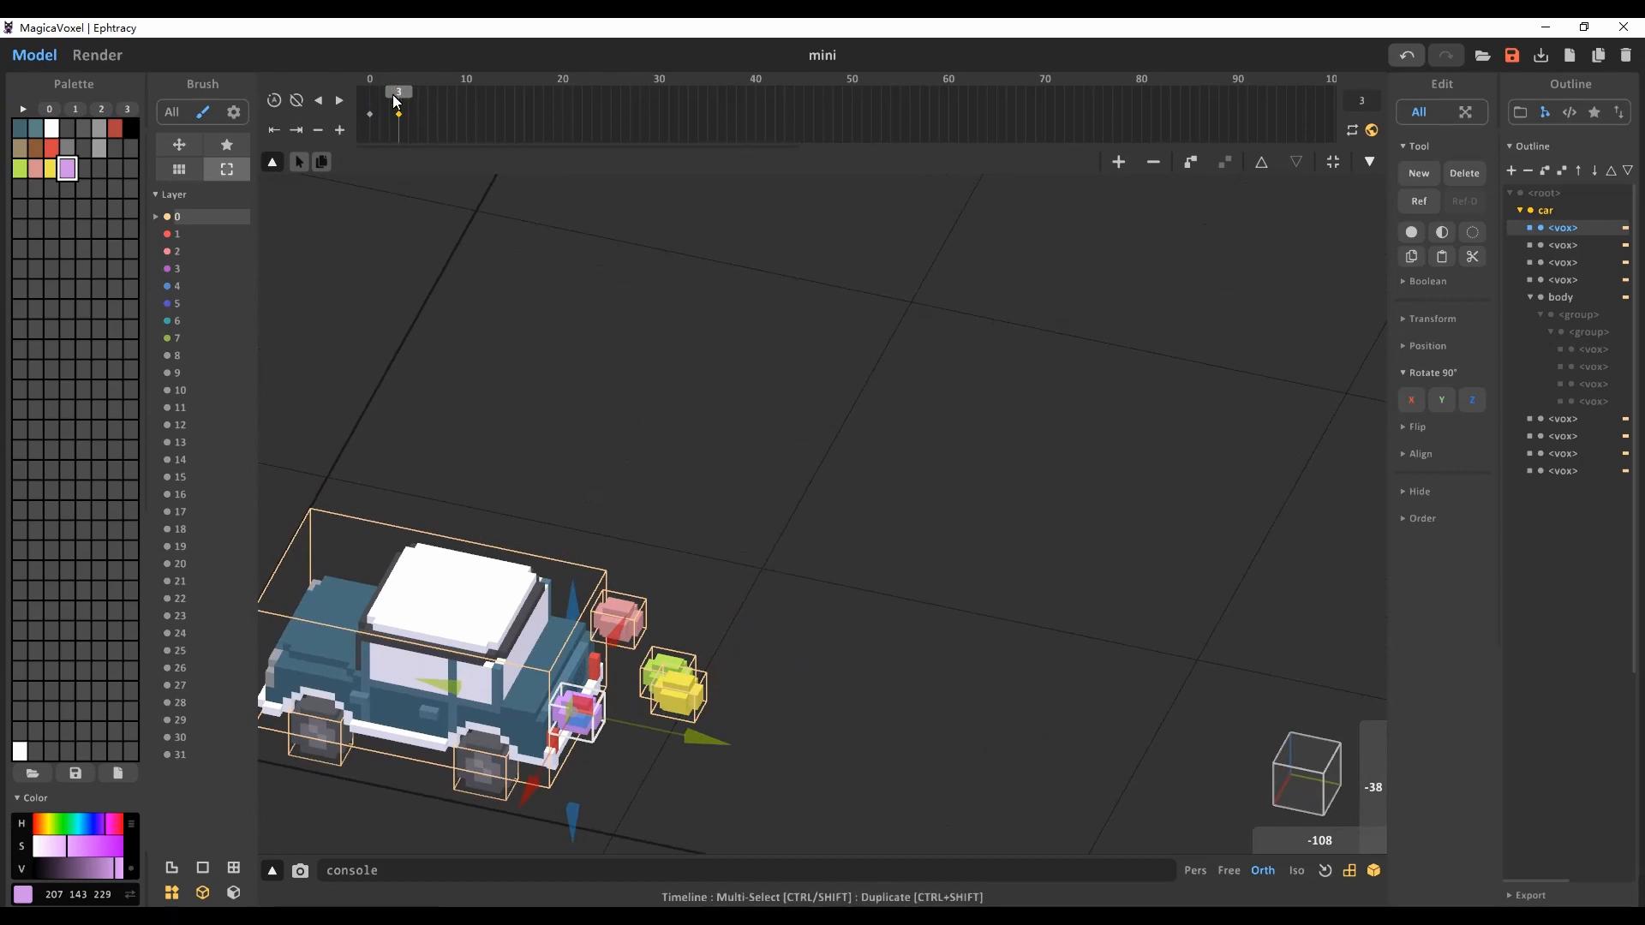
pyautogui.moveTo(397, 100)
pyautogui.mouseDown()
pyautogui.moveTo(369, 102)
pyautogui.moveTo(481, 108)
pyautogui.moveTo(398, 106)
pyautogui.mouseUp()
pyautogui.click(648, 637)
pyautogui.moveTo(794, 611); pyautogui.dragTo(699, 506, button='right')
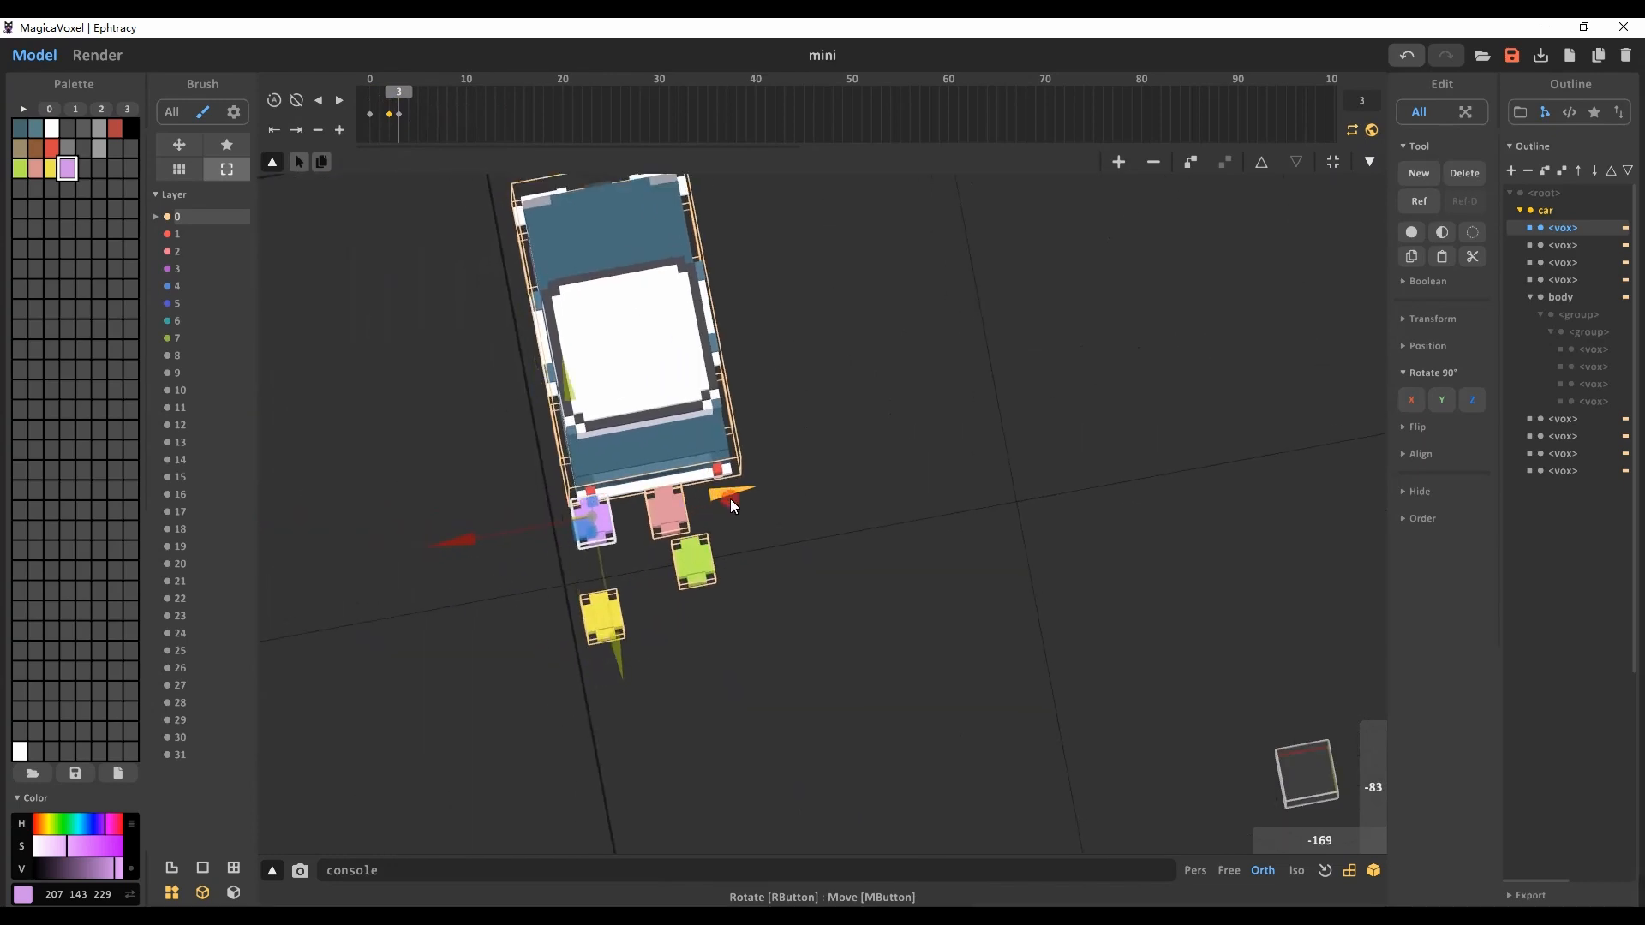
# Step: Shift the pink balloon sideways at frame 2, away from the purple balloon
pyautogui.moveTo(399, 92)
pyautogui.mouseDown()
pyautogui.moveTo(368, 96)
pyautogui.moveTo(470, 115)
pyautogui.moveTo(377, 122)
pyautogui.moveTo(390, 95)
pyautogui.mouseUp()
pyautogui.click(690, 594)
pyautogui.moveTo(807, 500); pyautogui.dragTo(822, 495)
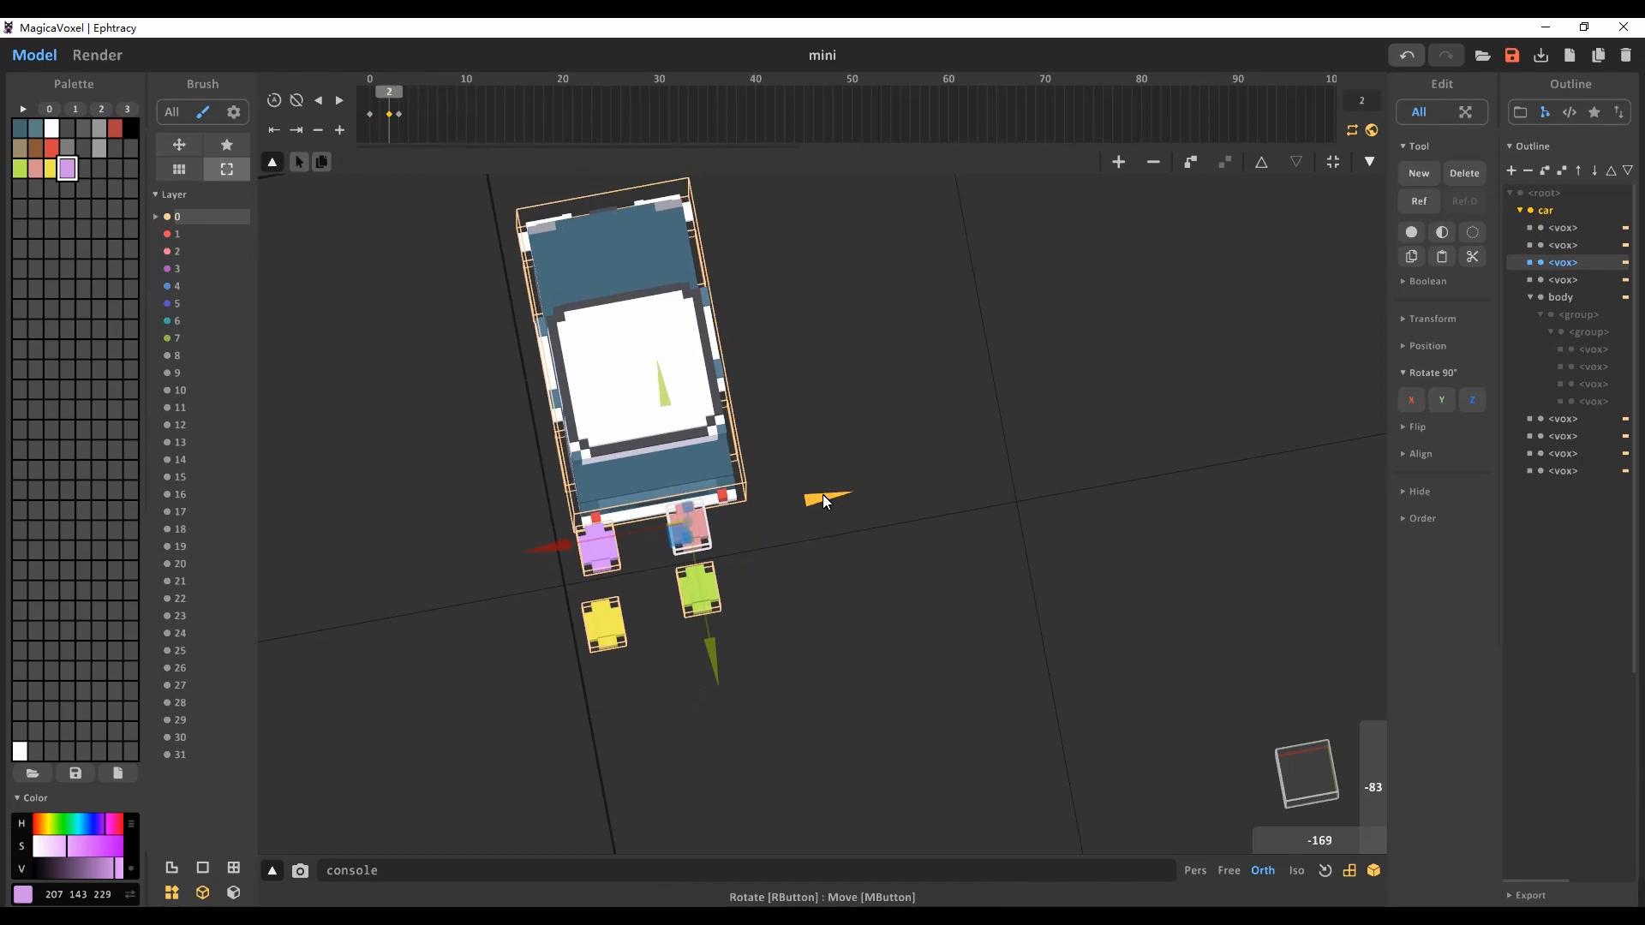
# Step: Shift the green balloon sideways at frame 3, away from the yellow balloon, and check it against frame 2
pyautogui.moveTo(389, 96)
pyautogui.mouseDown()
pyautogui.moveTo(368, 91)
pyautogui.moveTo(420, 95)
pyautogui.moveTo(370, 93)
pyautogui.moveTo(401, 103)
pyautogui.mouseUp()
pyautogui.click(707, 603)
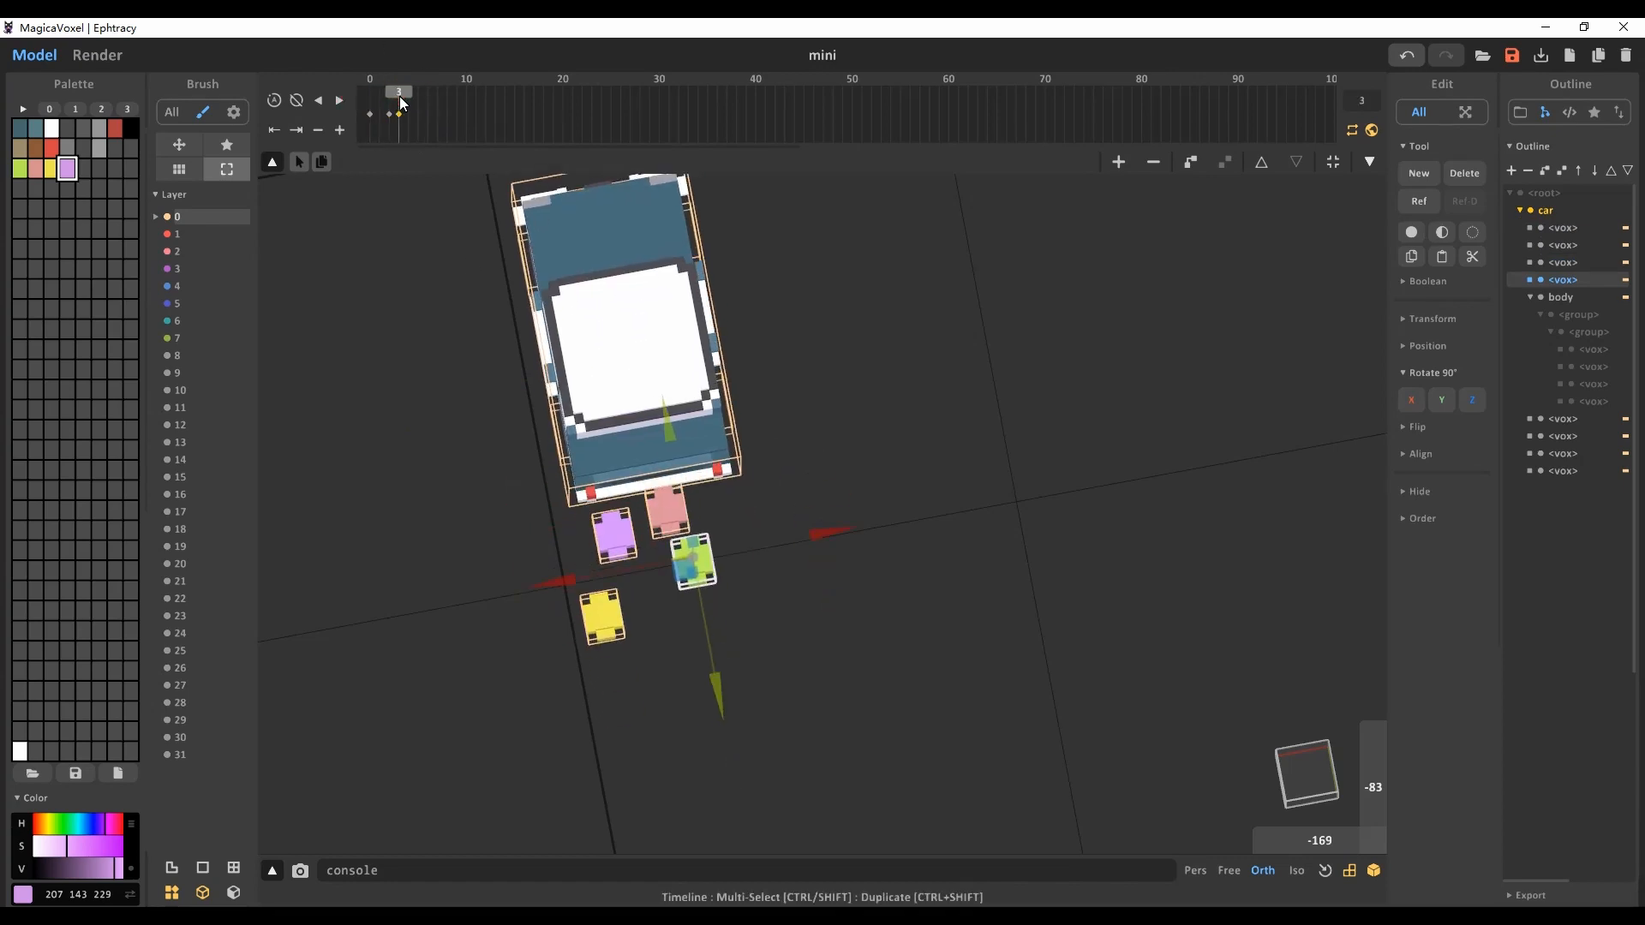
pyautogui.moveTo(840, 537); pyautogui.dragTo(858, 532)
pyautogui.moveTo(395, 91); pyautogui.dragTo(399, 97)
pyautogui.moveTo(842, 532); pyautogui.dragTo(860, 528)
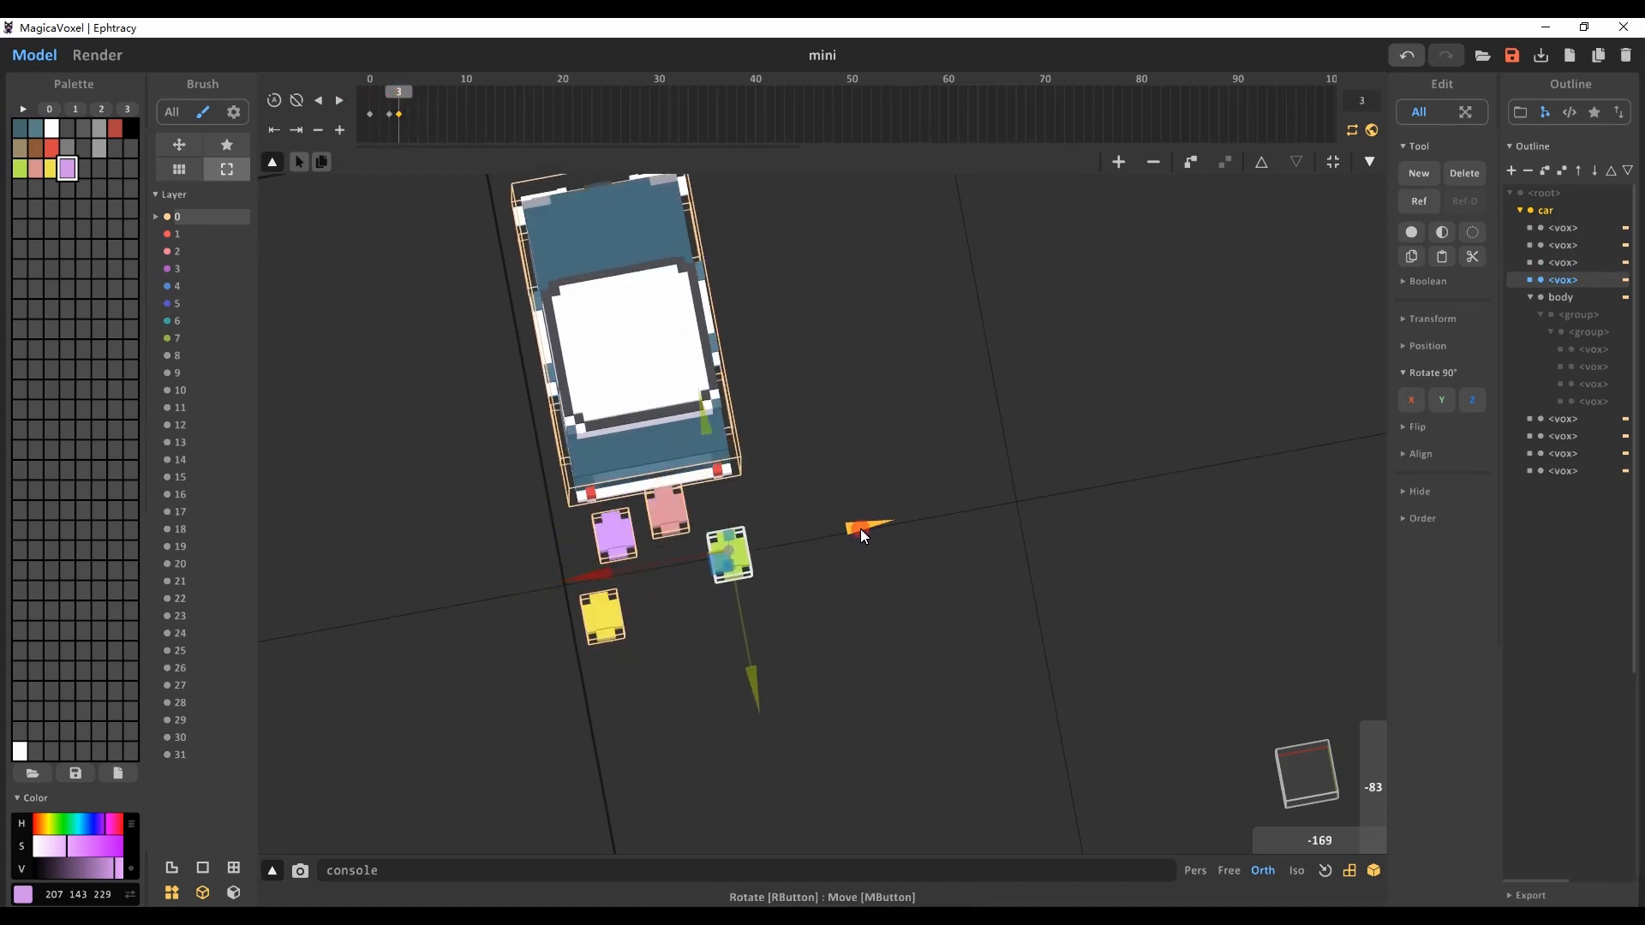
pyautogui.moveTo(398, 103)
pyautogui.mouseDown()
pyautogui.moveTo(368, 101)
pyautogui.moveTo(401, 93)
pyautogui.mouseUp()
pyautogui.click(388, 101)
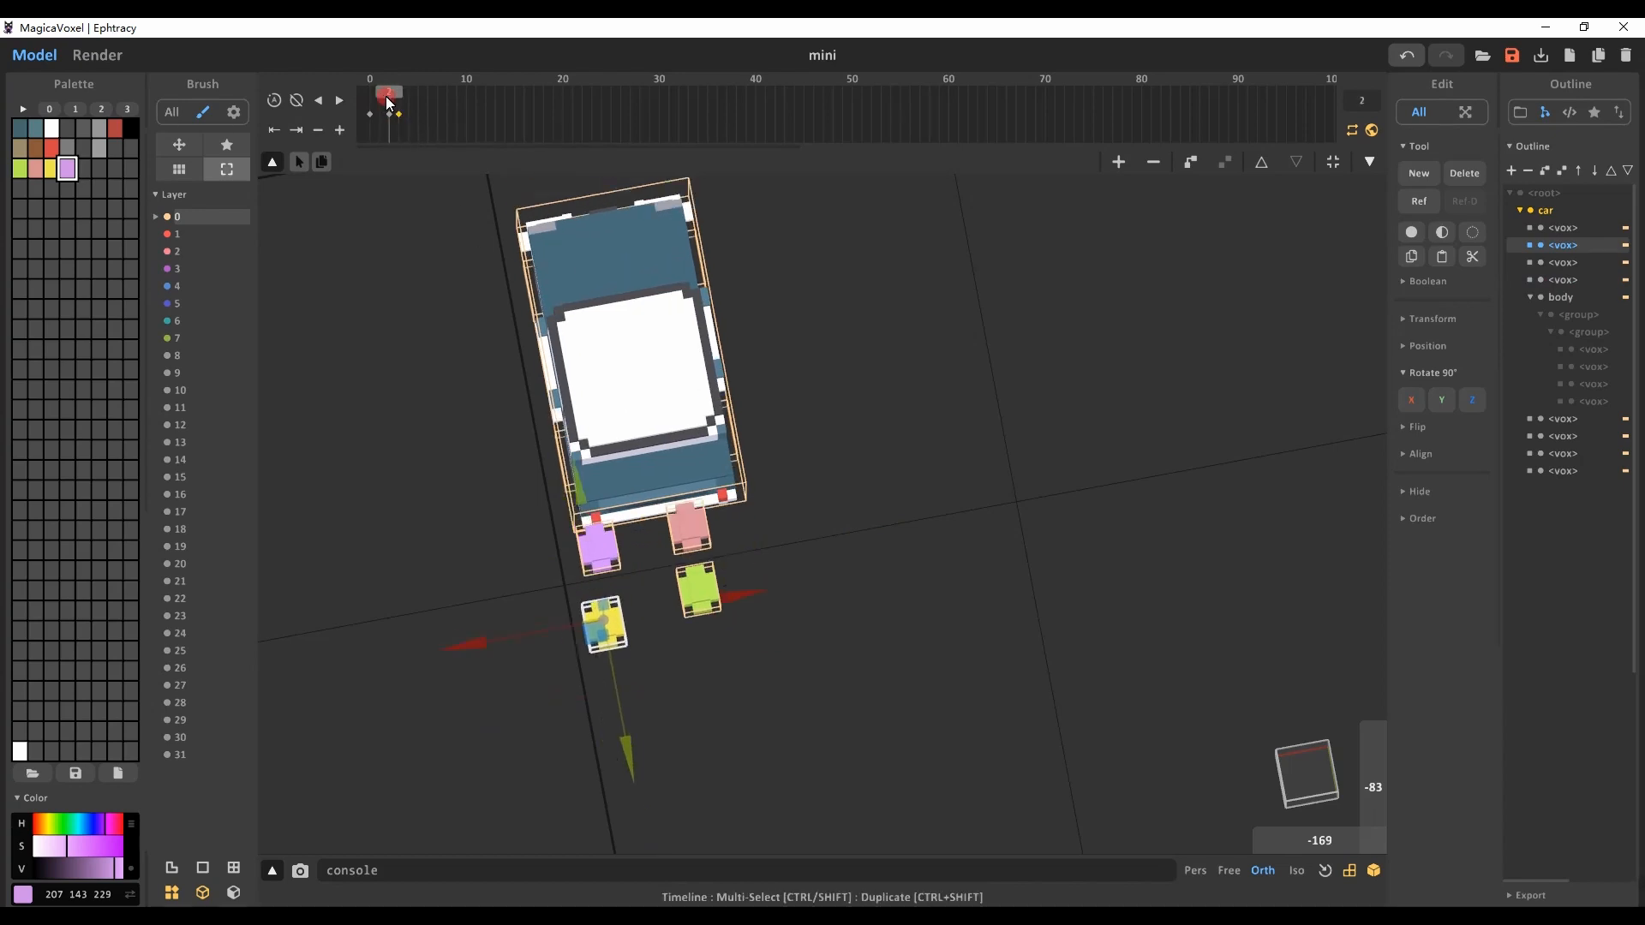
# Step: Viewed from the car's side, lower the purple balloon at frame 2 and scrub back to frame 0
pyautogui.moveTo(1373, 775); pyautogui.dragTo(1350, 613)
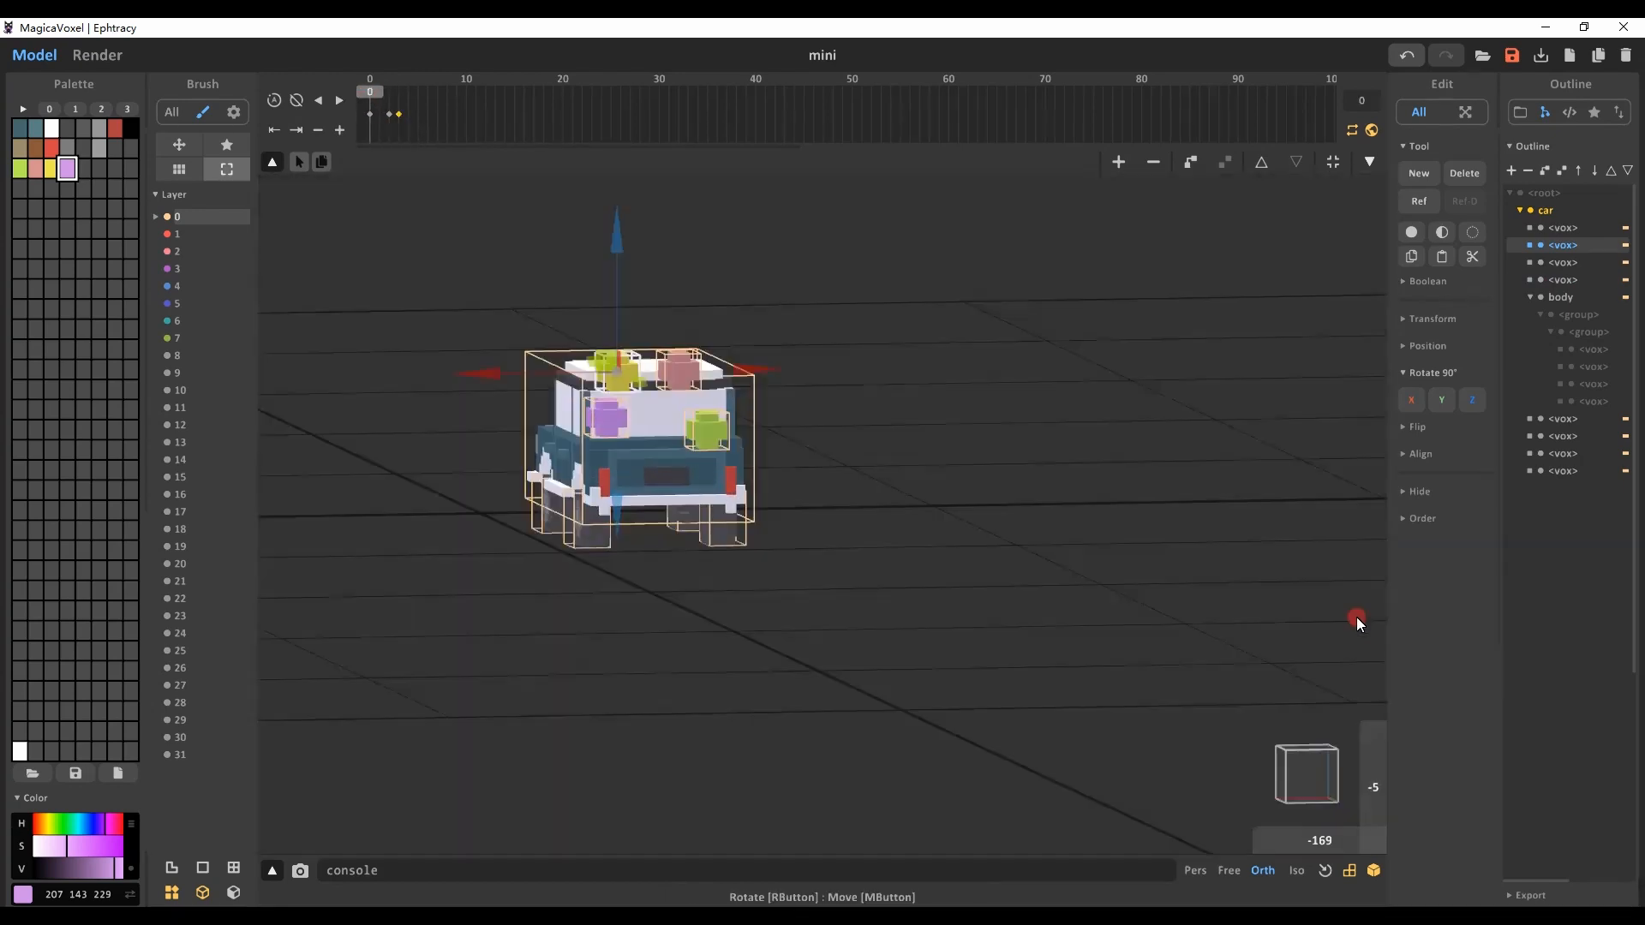
pyautogui.moveTo(1317, 853); pyautogui.dragTo(1370, 852)
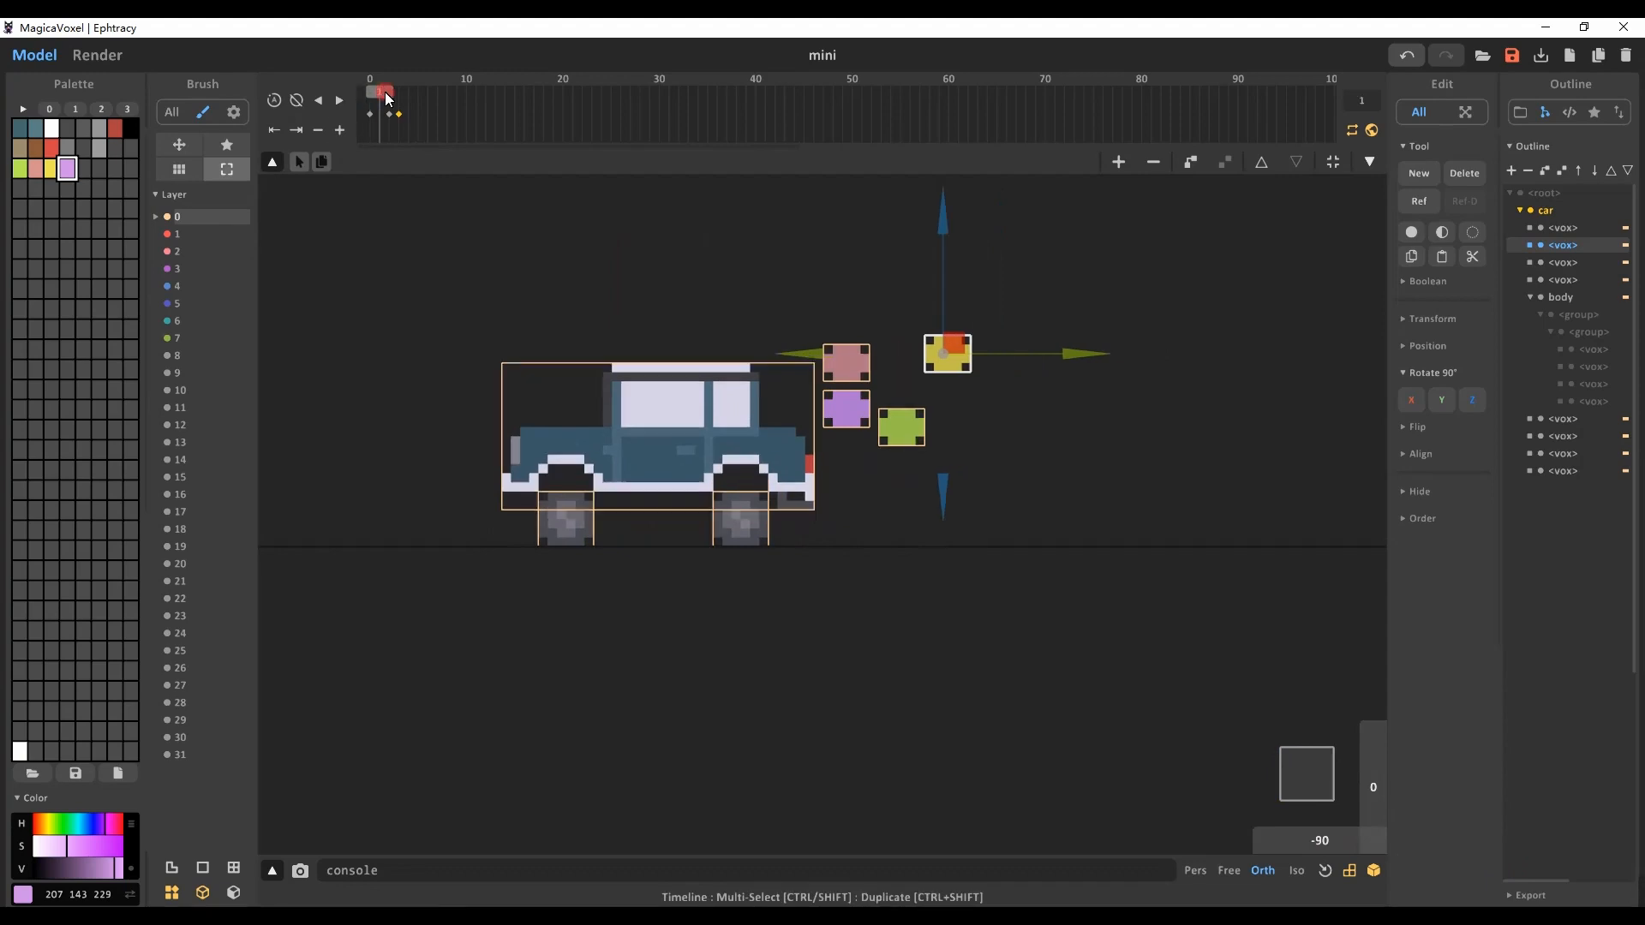
pyautogui.moveTo(370, 93)
pyautogui.mouseDown()
pyautogui.moveTo(460, 104)
pyautogui.moveTo(362, 89)
pyautogui.moveTo(388, 101)
pyautogui.mouseUp()
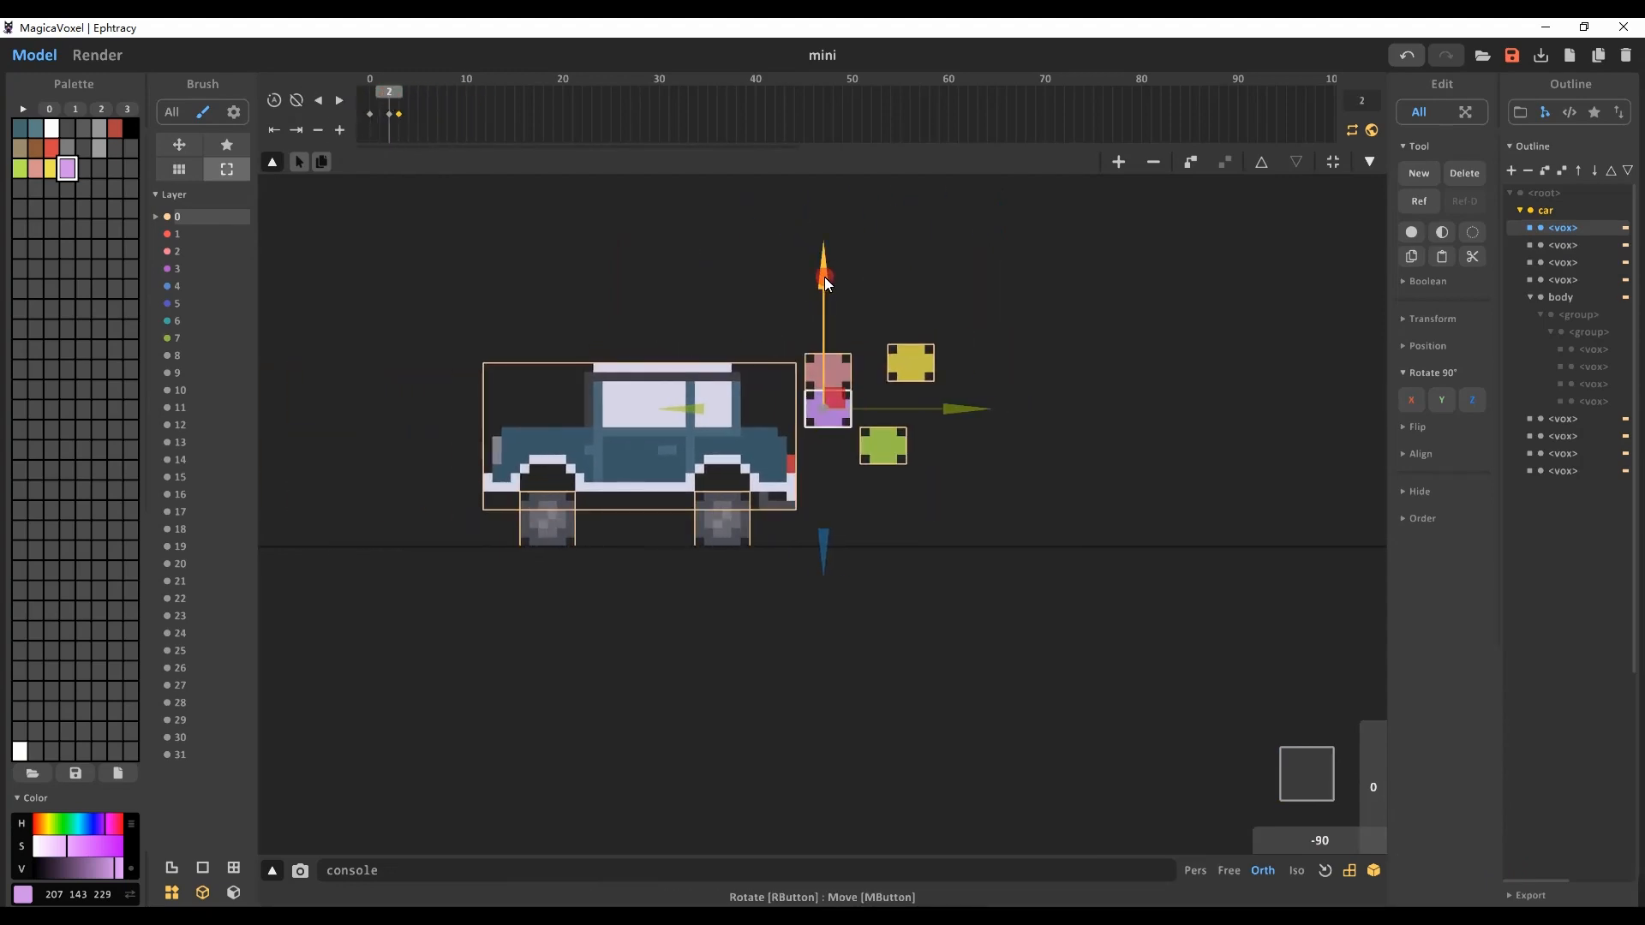
pyautogui.moveTo(824, 276); pyautogui.dragTo(824, 303)
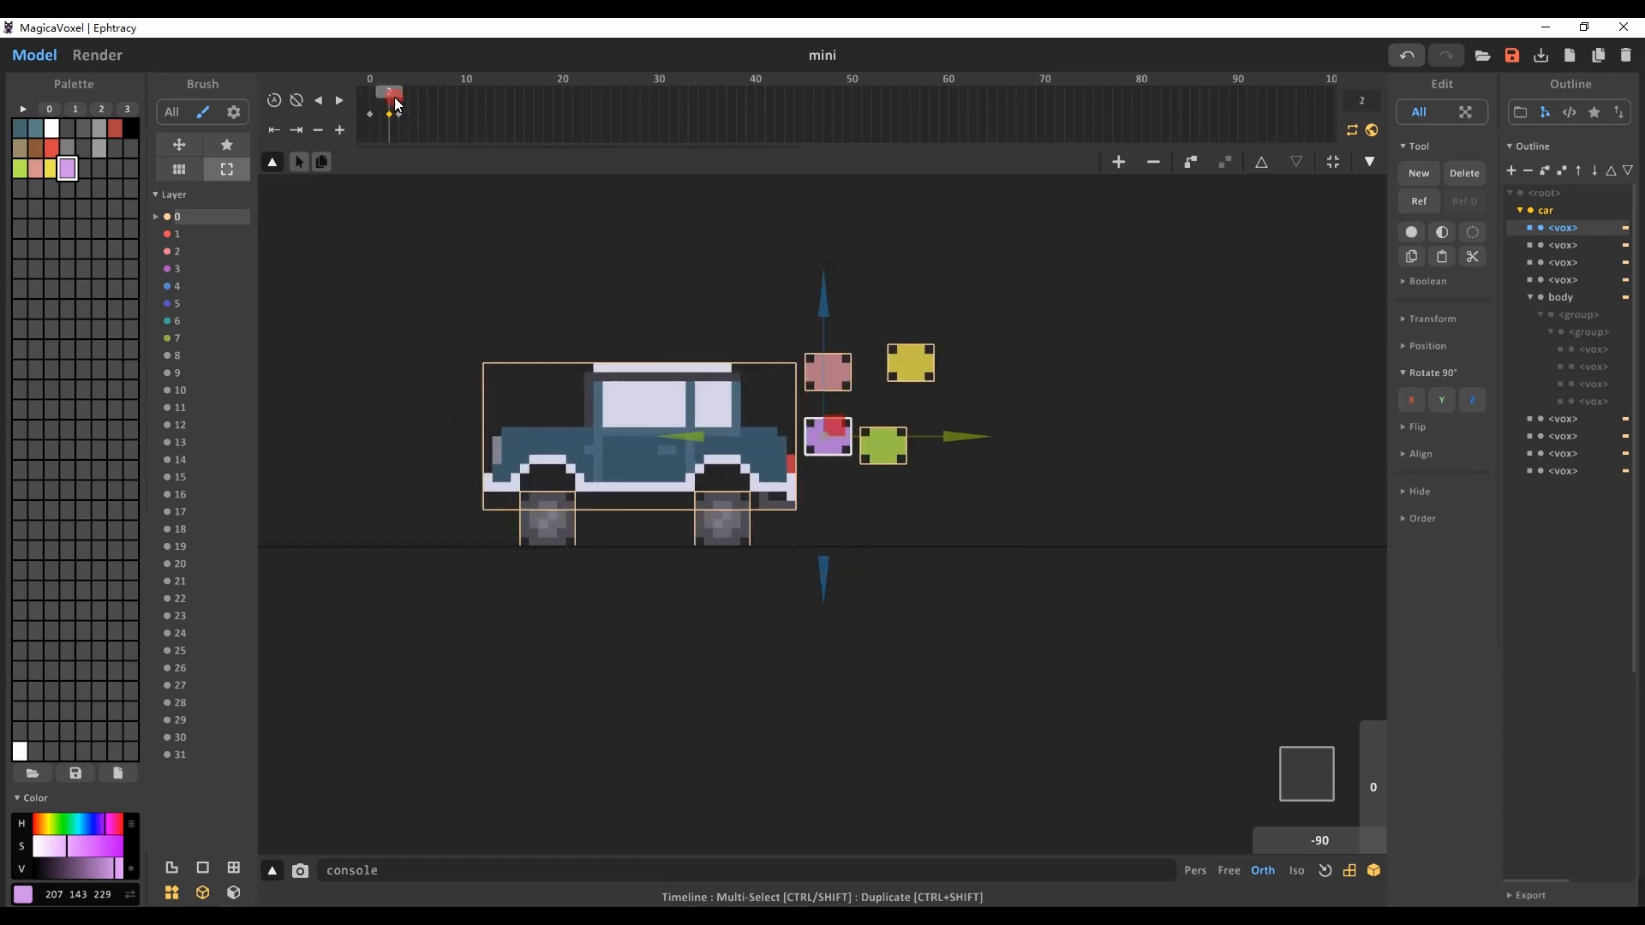
pyautogui.moveTo(397, 106); pyautogui.dragTo(358, 120)
# Step: Set the render image size to 1920 x 1080 and the samples per pixel to 100, and scrub the animation in the render
pyautogui.click(629, 300)
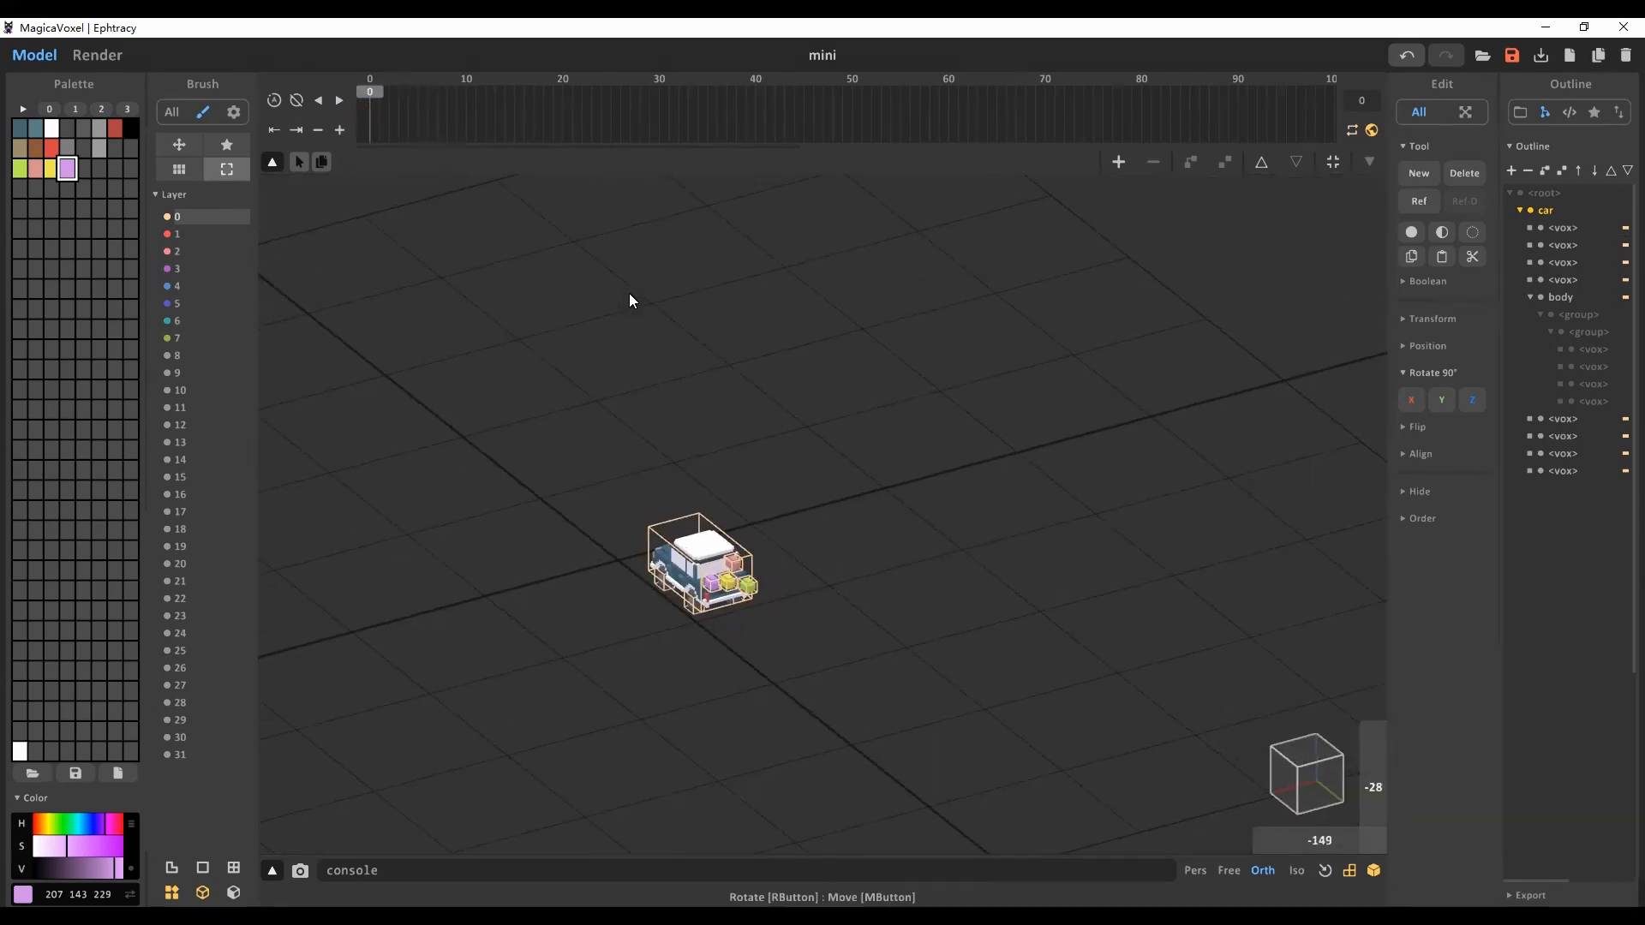
pyautogui.moveTo(496, 109); pyautogui.dragTo(369, 109)
pyautogui.press('Tab')
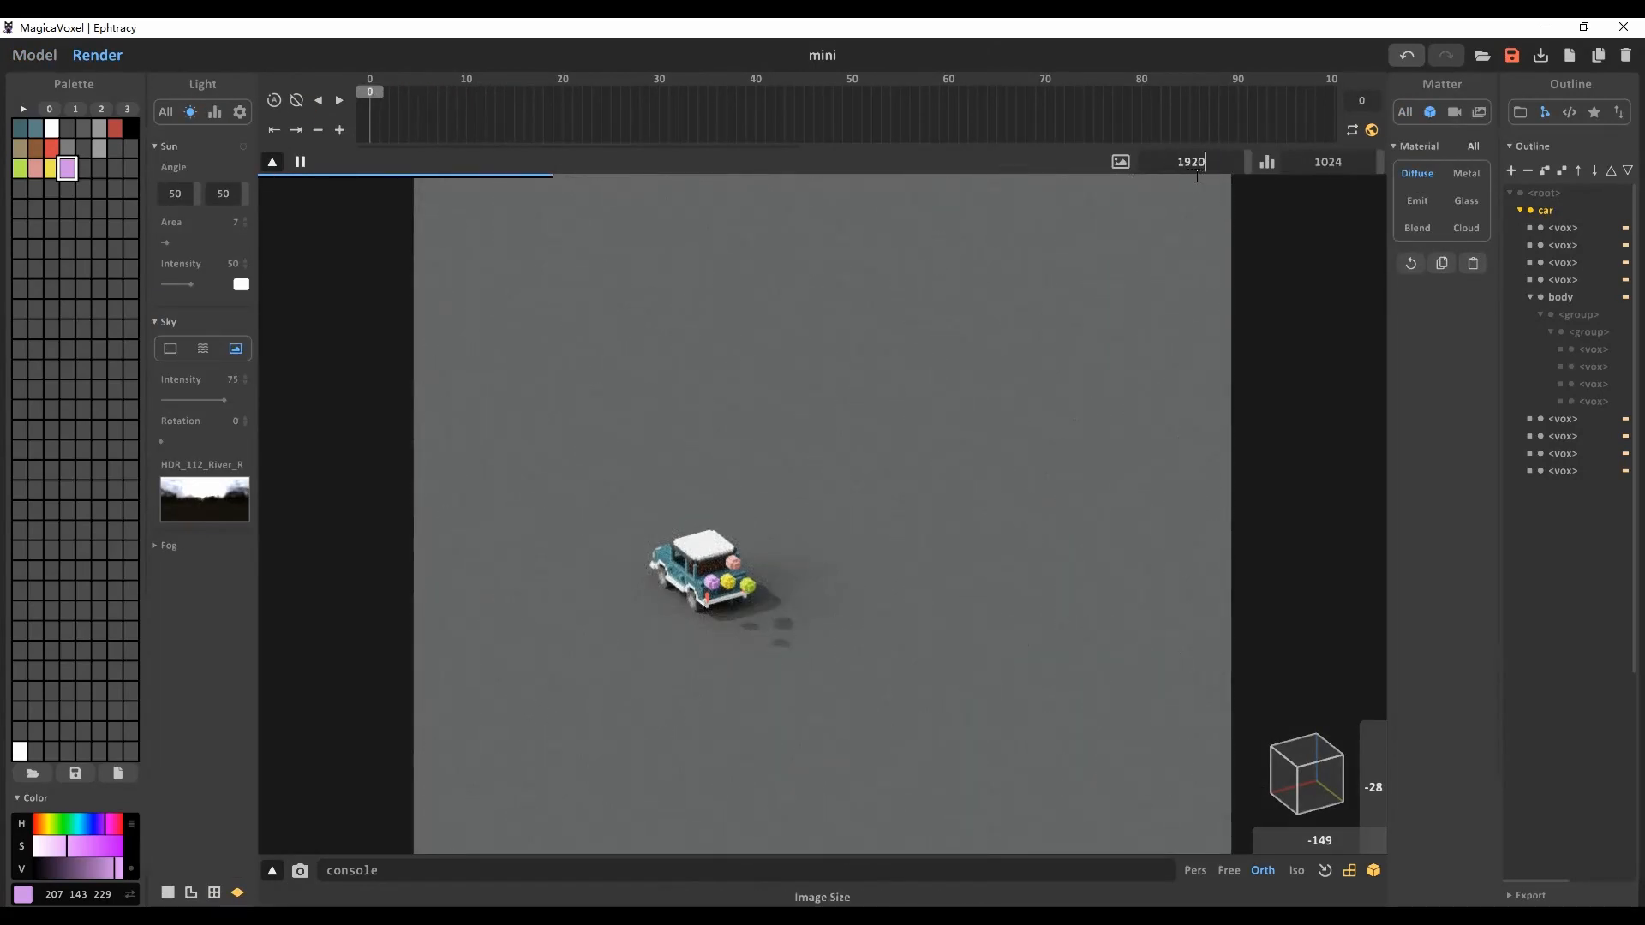
pyautogui.write('08')
pyautogui.press('Return')
pyautogui.doubleClick(1328, 163)
pyautogui.write('100')
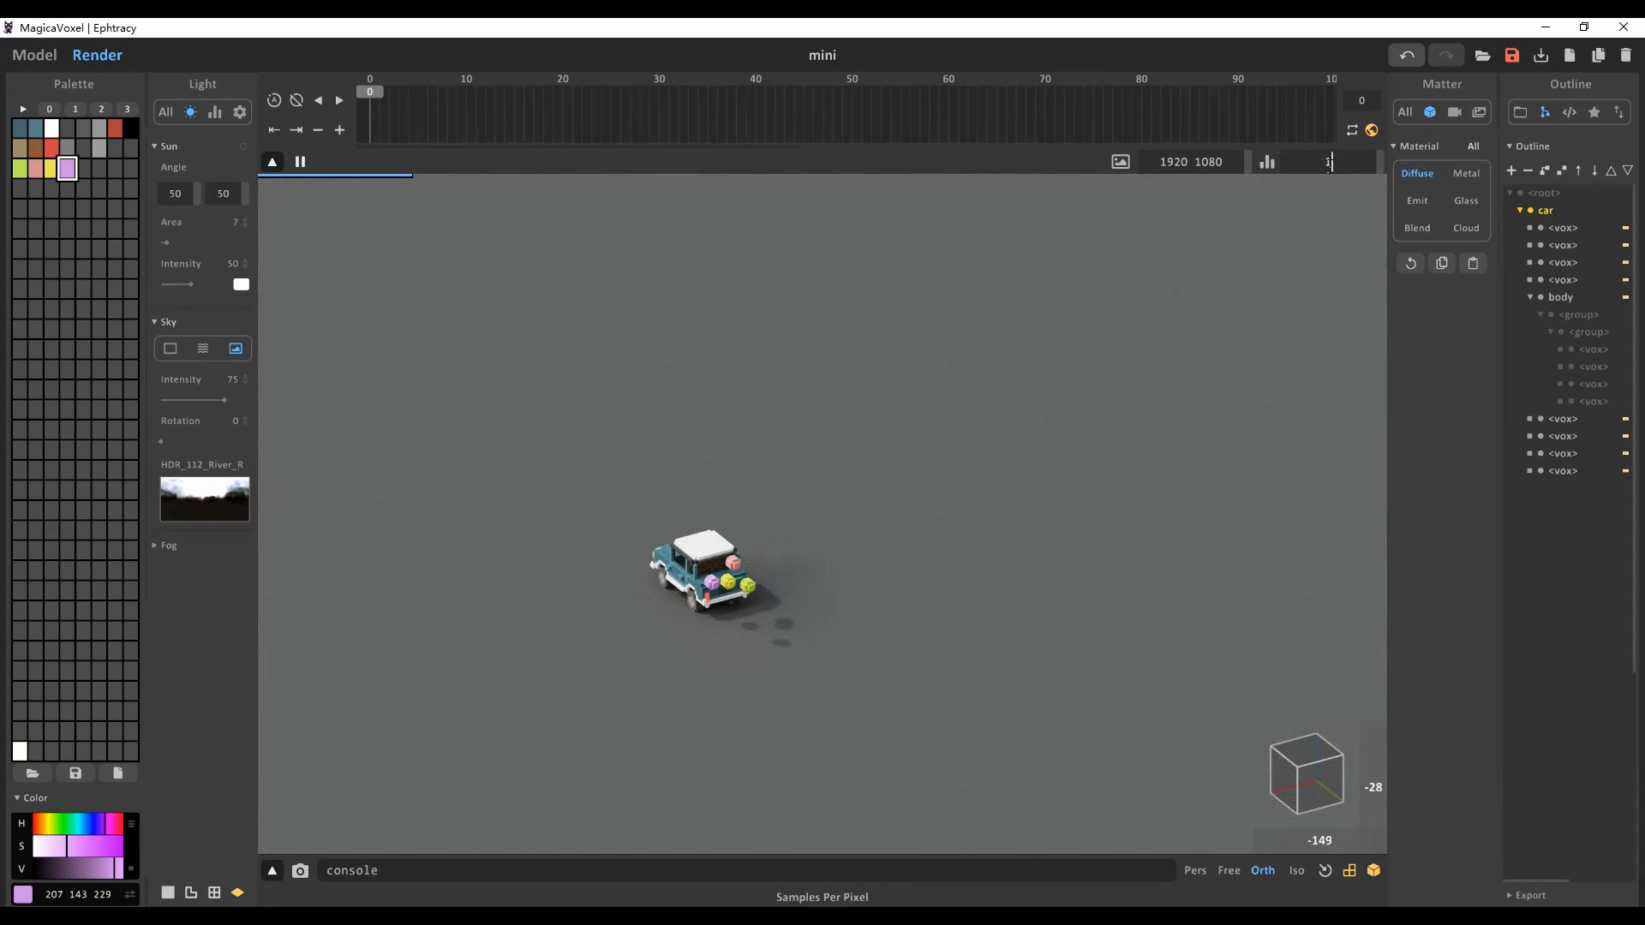
pyautogui.press('Return')
pyautogui.moveTo(382, 94); pyautogui.dragTo(1271, 147)
# Step: Draw a stepped light gray voxel rope sloping from the pink balloon down to the car, and leave voxel editing
pyautogui.moveTo(968, 463); pyautogui.dragTo(898, 490, button='right')
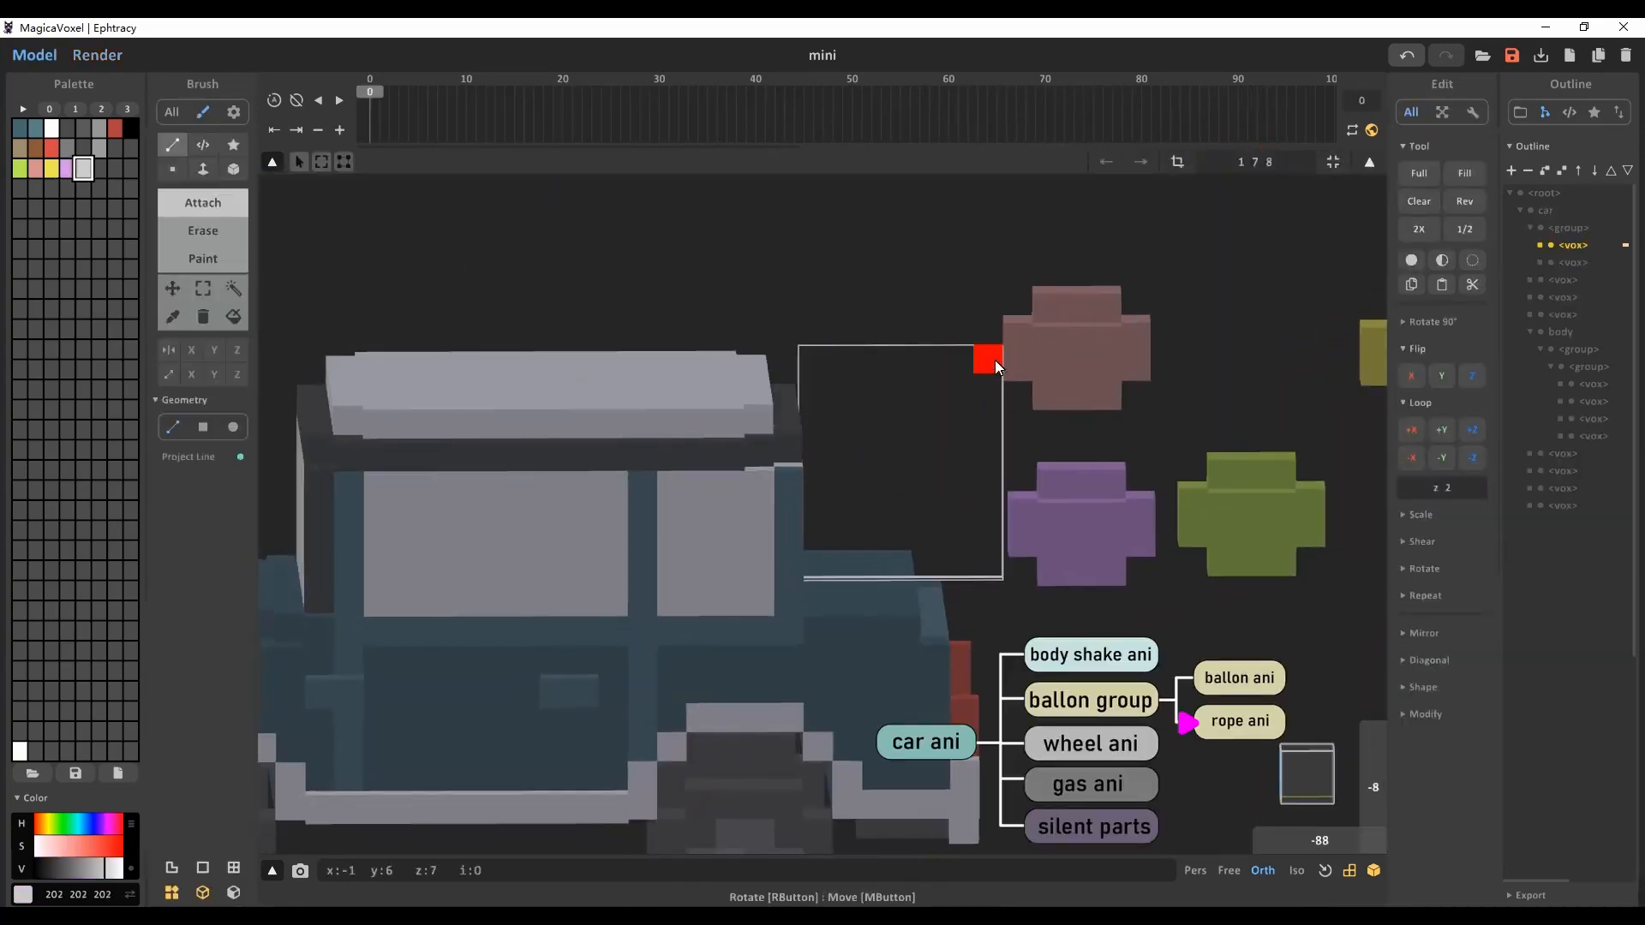
pyautogui.moveTo(994, 359); pyautogui.dragTo(824, 450)
pyautogui.moveTo(824, 450); pyautogui.dragTo(942, 480, button='right')
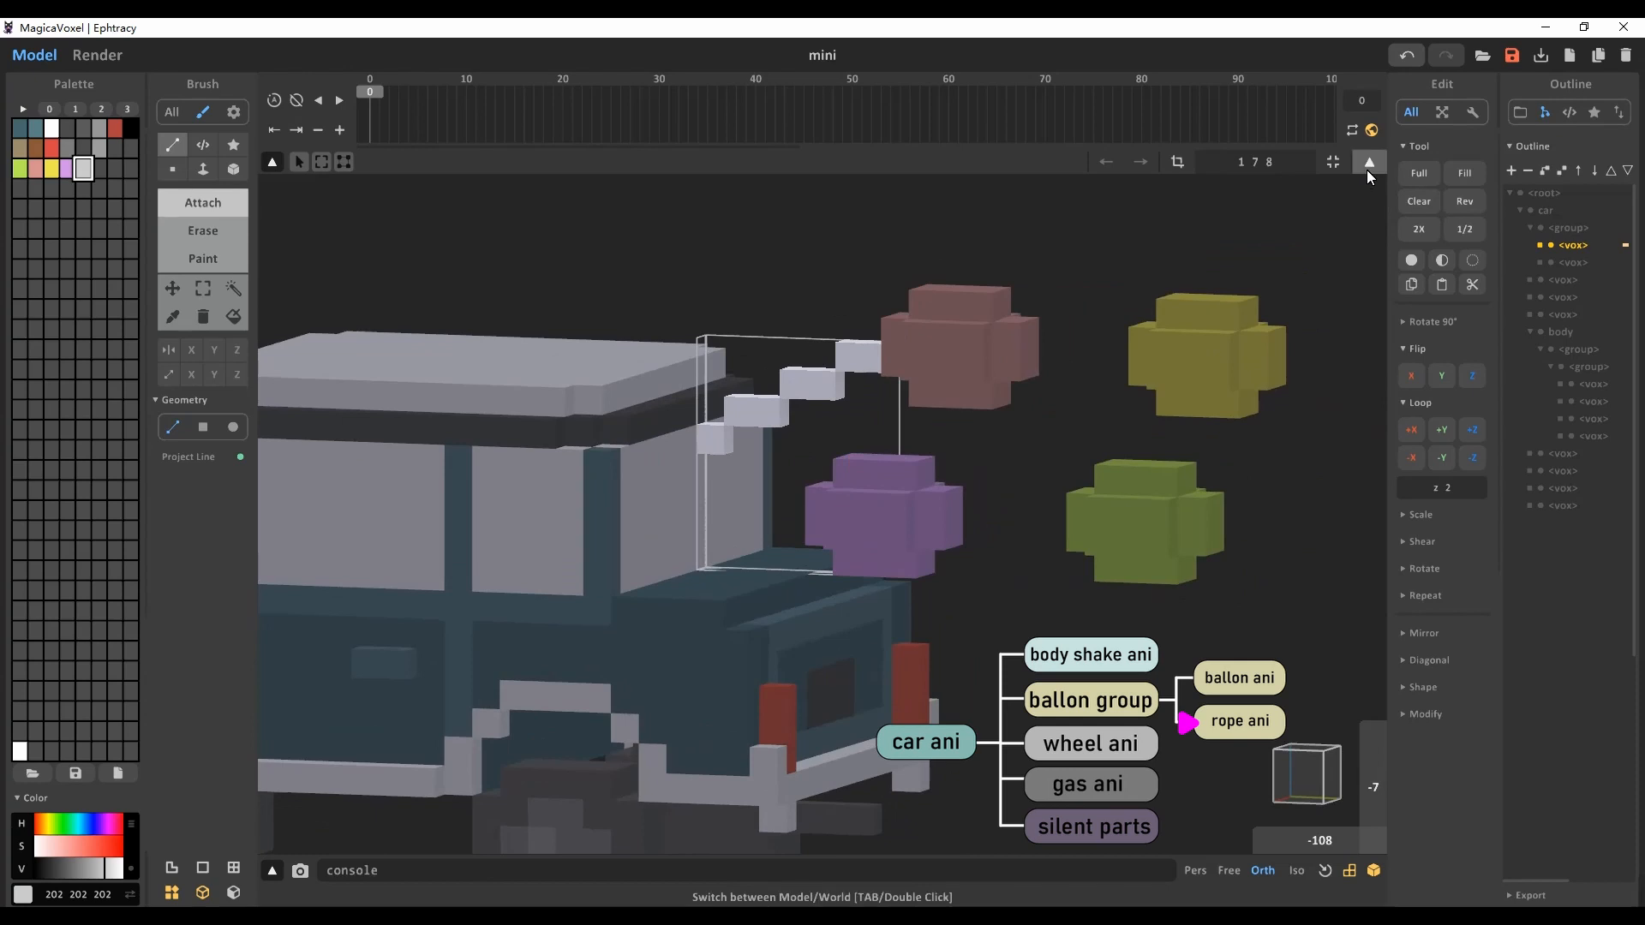
pyautogui.click(1369, 161)
# Step: Keyframe the pink balloon's rope at frames 0 and 5, raising it at both frames
pyautogui.click(399, 101)
pyautogui.moveTo(399, 101); pyautogui.dragTo(418, 101)
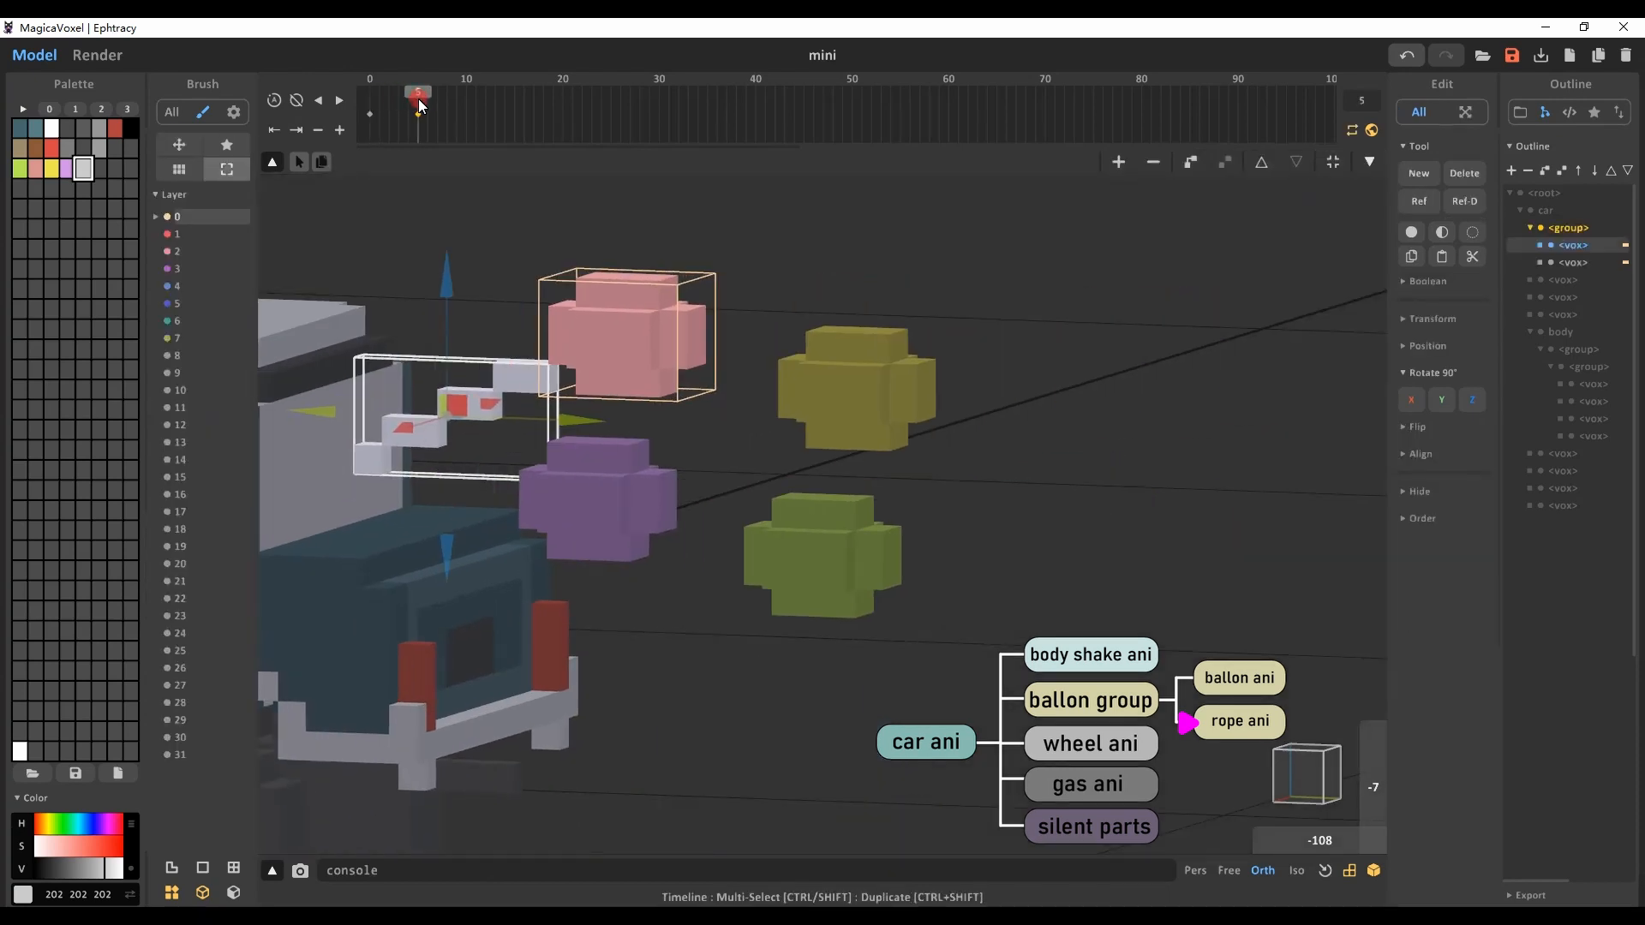
pyautogui.moveTo(450, 270); pyautogui.dragTo(448, 249)
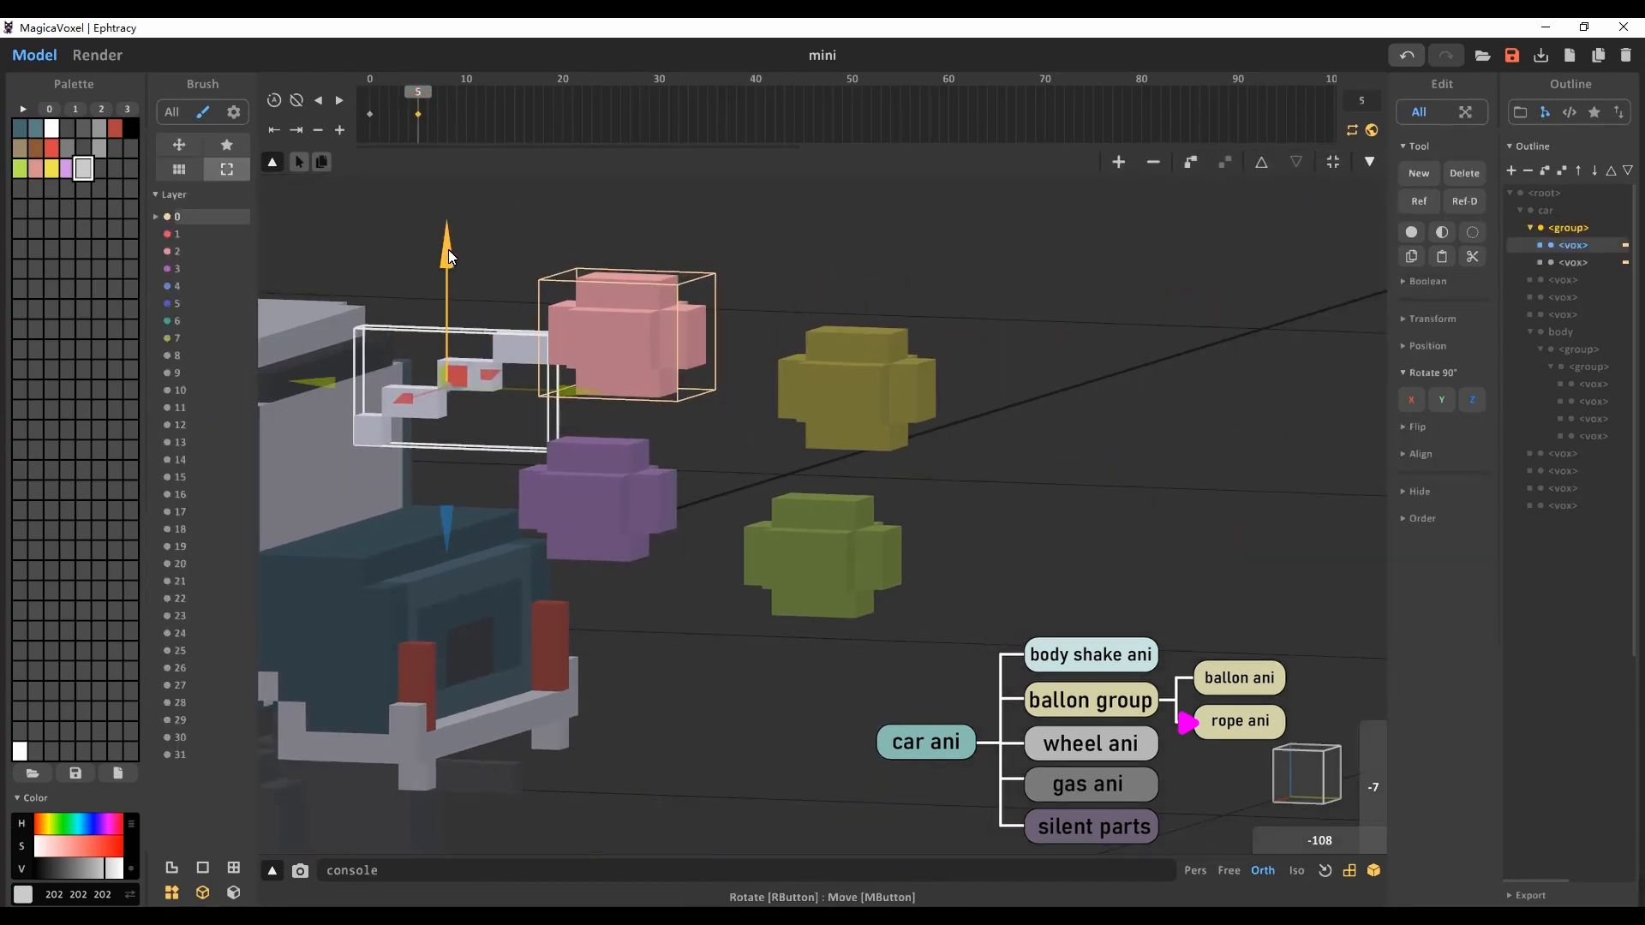
pyautogui.click(370, 90)
pyautogui.moveTo(794, 322); pyautogui.dragTo(785, 289)
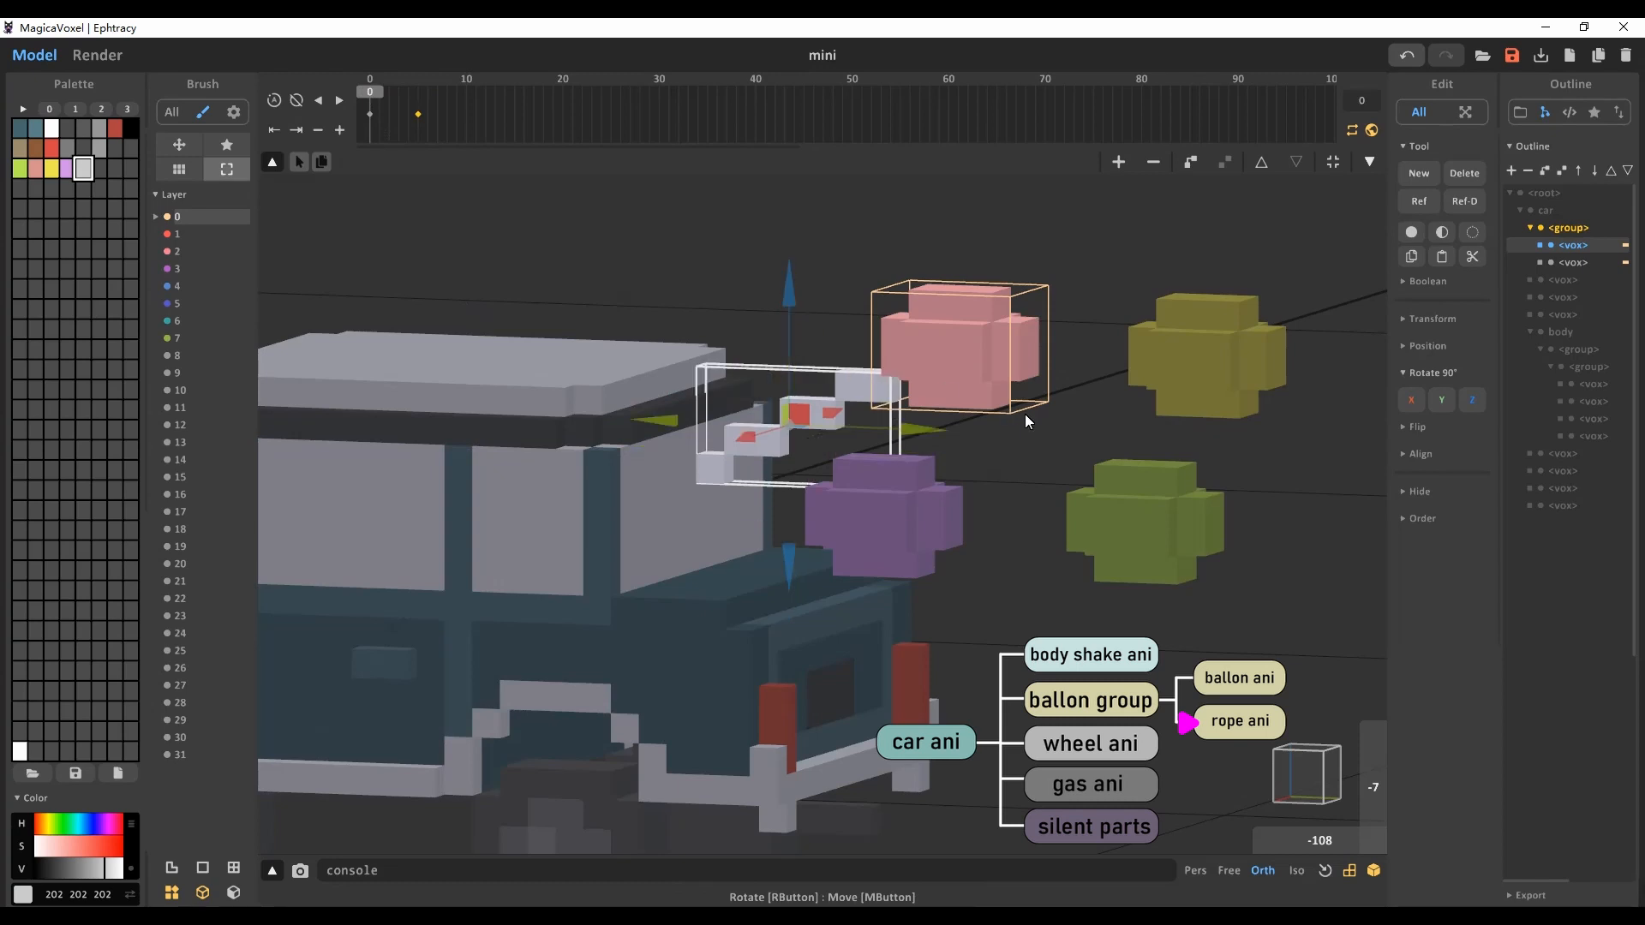
pyautogui.moveTo(370, 99)
pyautogui.mouseDown()
pyautogui.moveTo(501, 107)
pyautogui.moveTo(370, 113)
pyautogui.mouseUp()
# Step: Preview the animation with the pink balloon's rope in the render, scrubbing out to frame 50
pyautogui.scroll(-5, 570, 296)
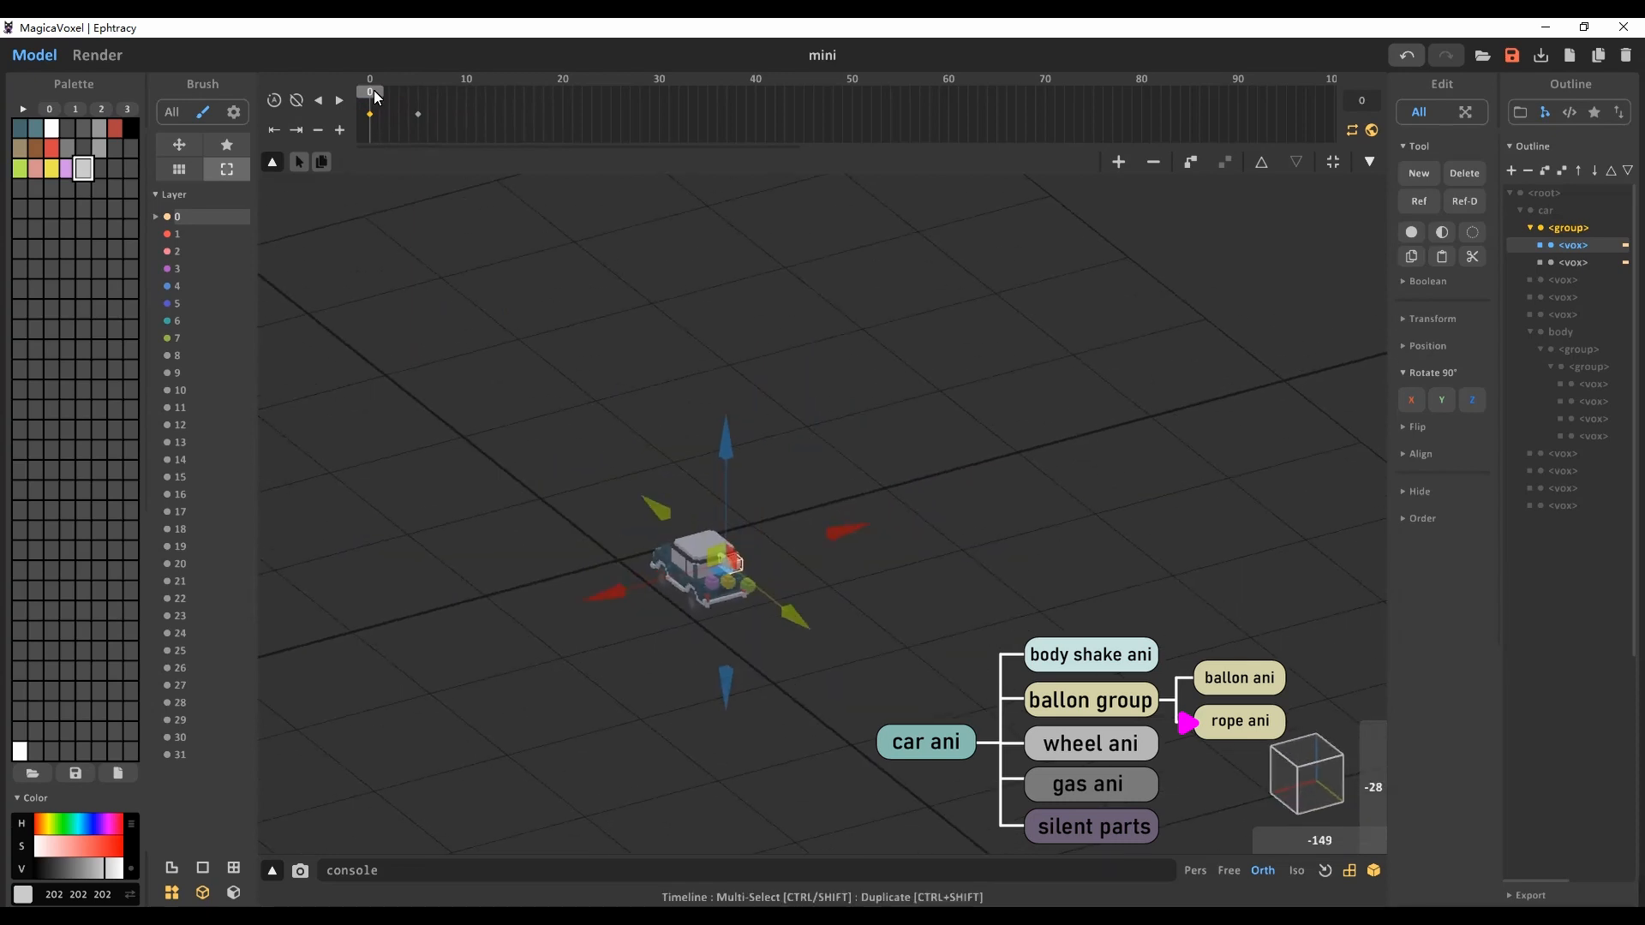
pyautogui.press('Tab')
pyautogui.moveTo(373, 95); pyautogui.dragTo(853, 131)
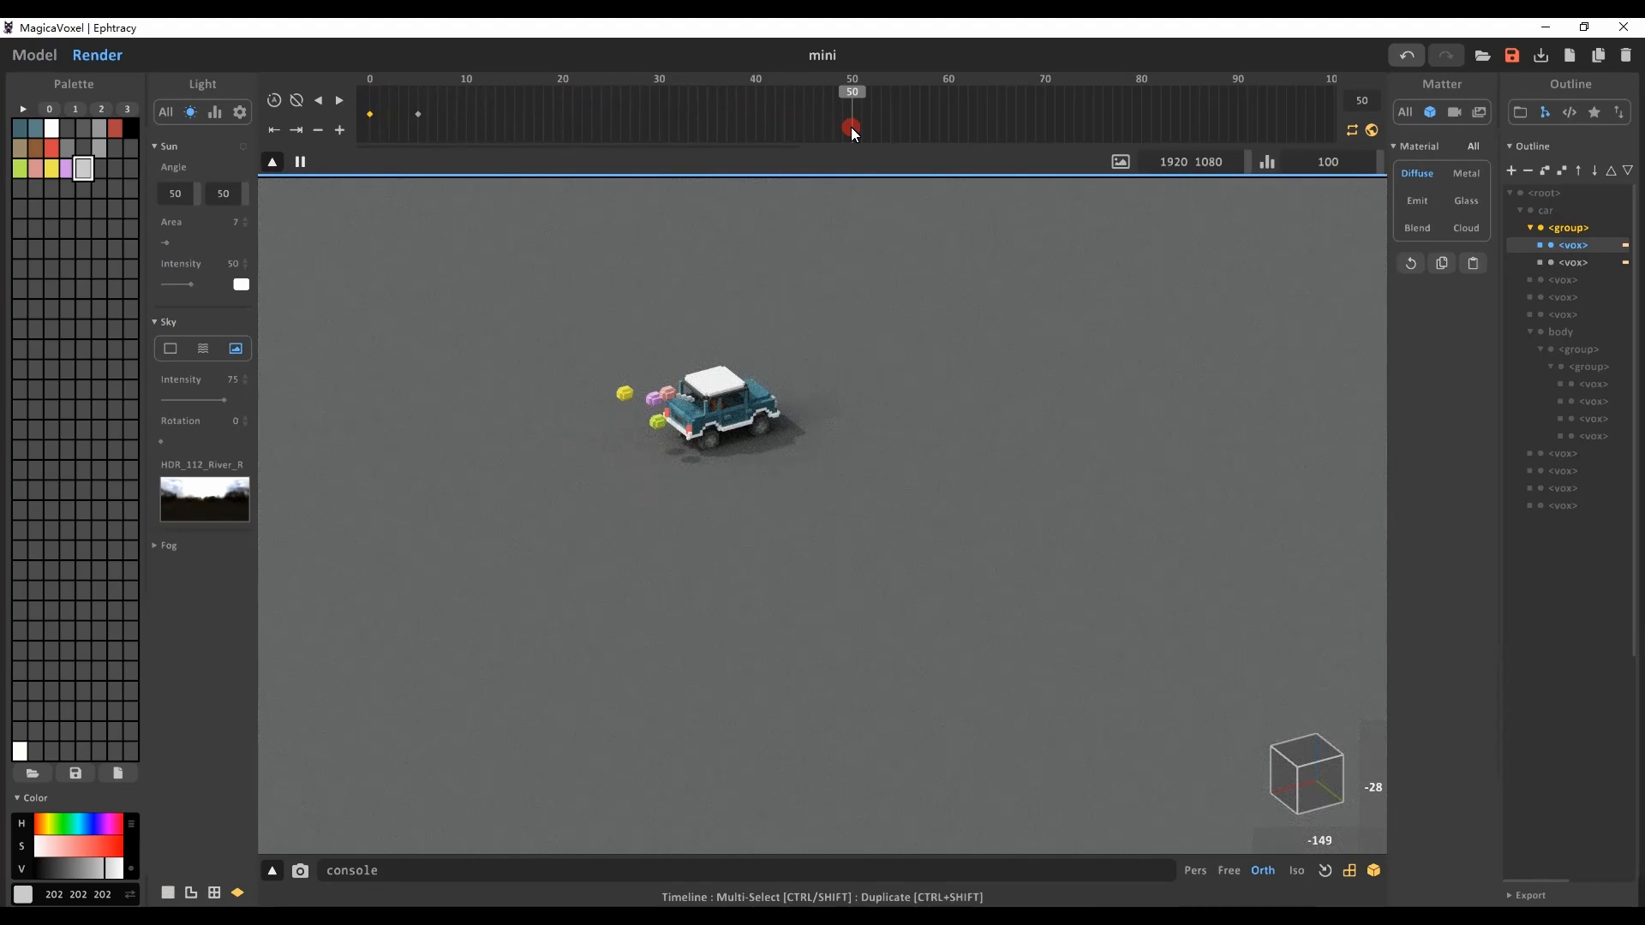
pyautogui.moveTo(853, 130); pyautogui.dragTo(495, 106)
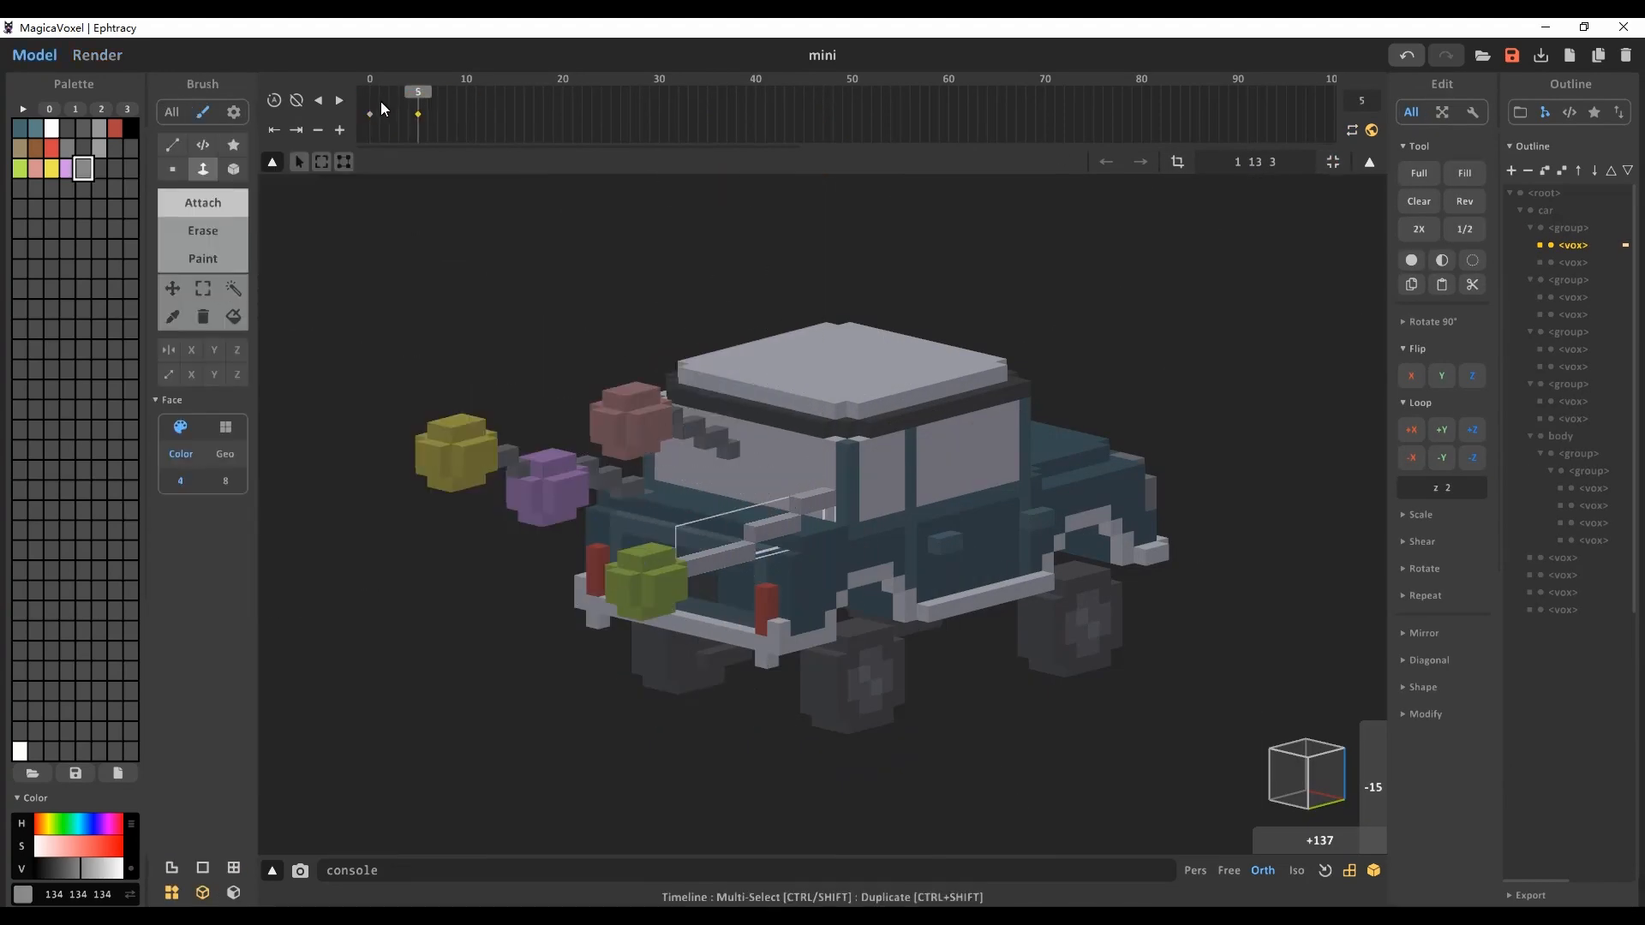
# Step: Preview all four roped balloons in the render from frame 0
pyautogui.moveTo(380, 101)
pyautogui.mouseDown()
pyautogui.moveTo(438, 101)
pyautogui.moveTo(348, 100)
pyautogui.mouseUp()
pyautogui.click(1366, 163)
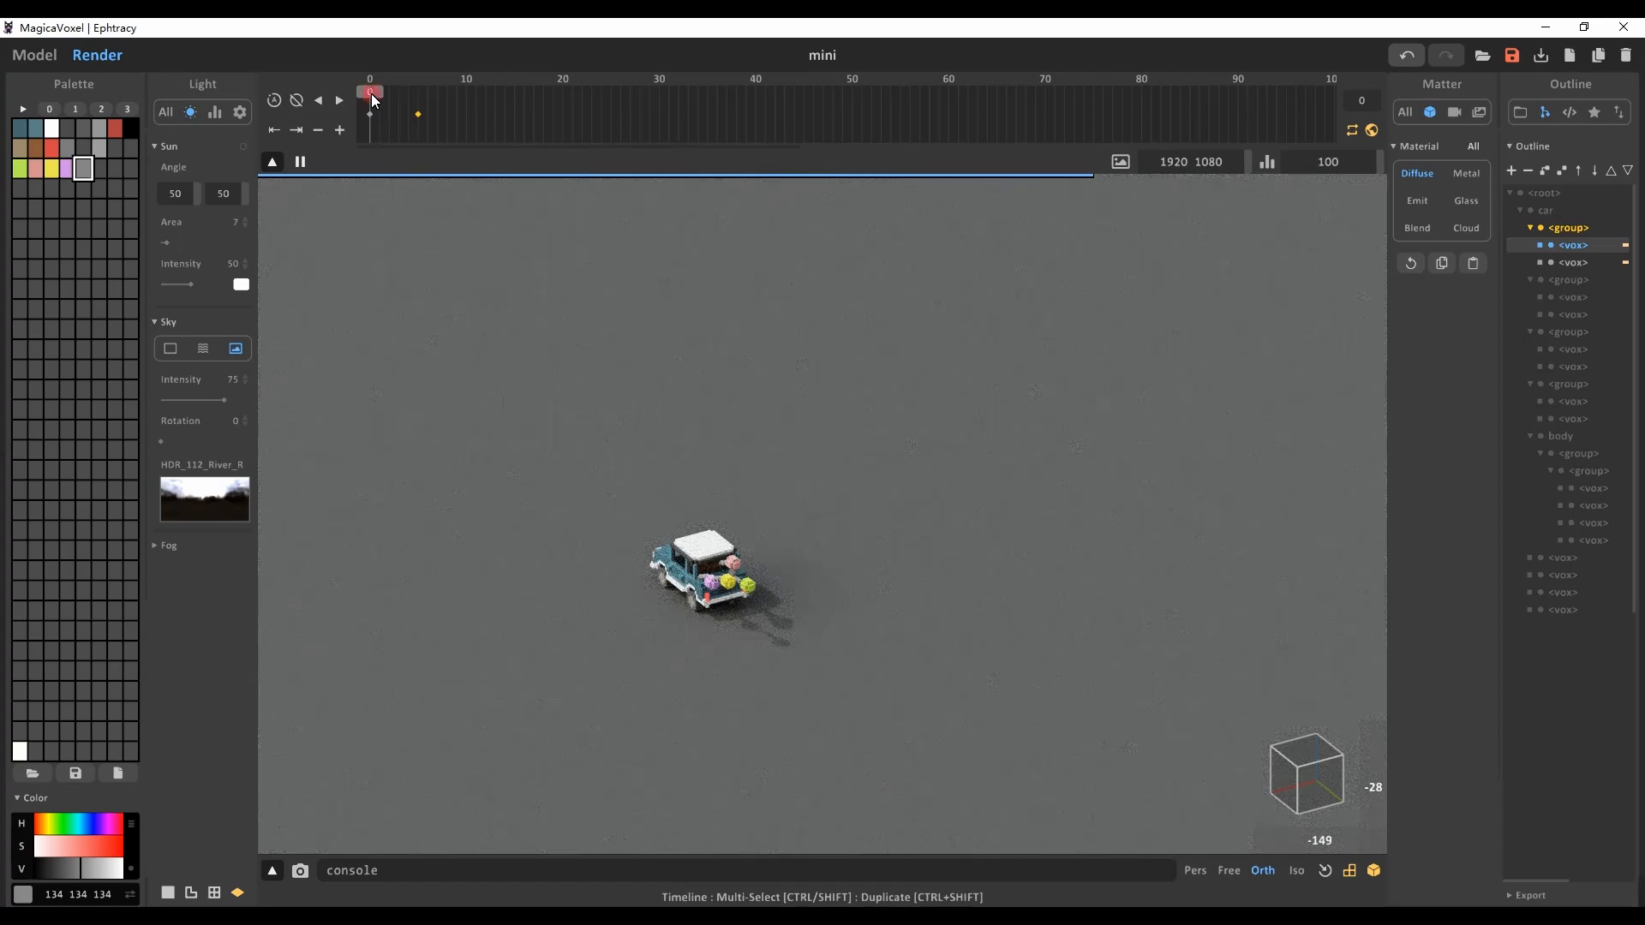
pyautogui.moveTo(372, 94); pyautogui.dragTo(298, 143)
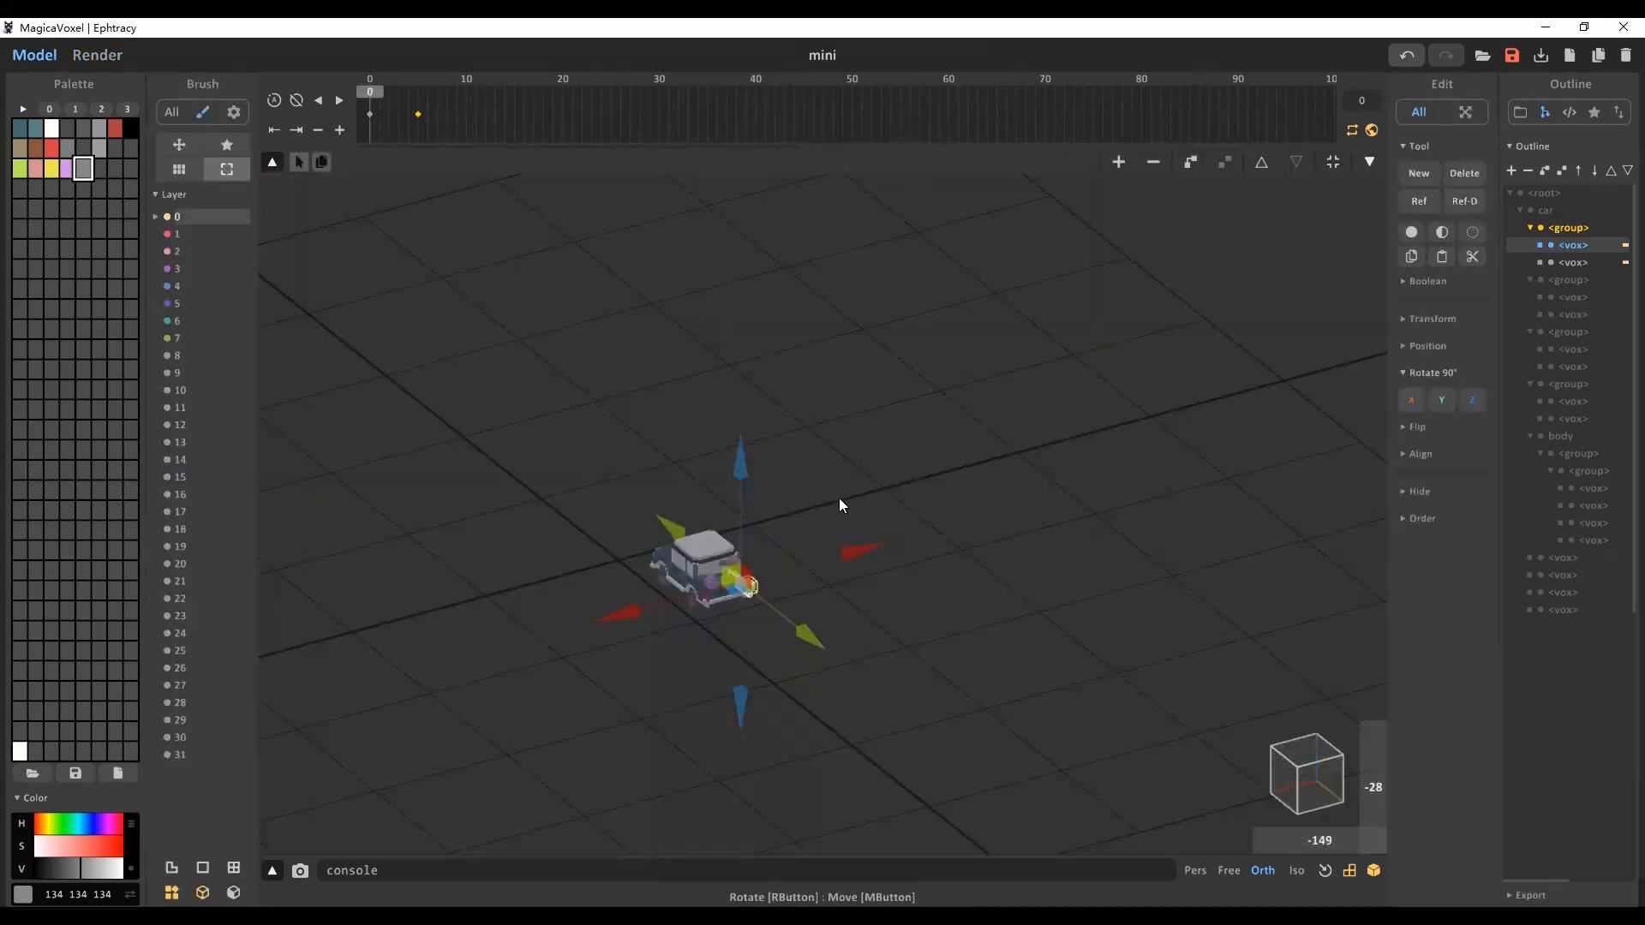
# Step: Leave the green balloon's group for the car level and select the car body
pyautogui.click(851, 699)
pyautogui.click(1261, 163)
pyautogui.scroll(4, 776, 506)
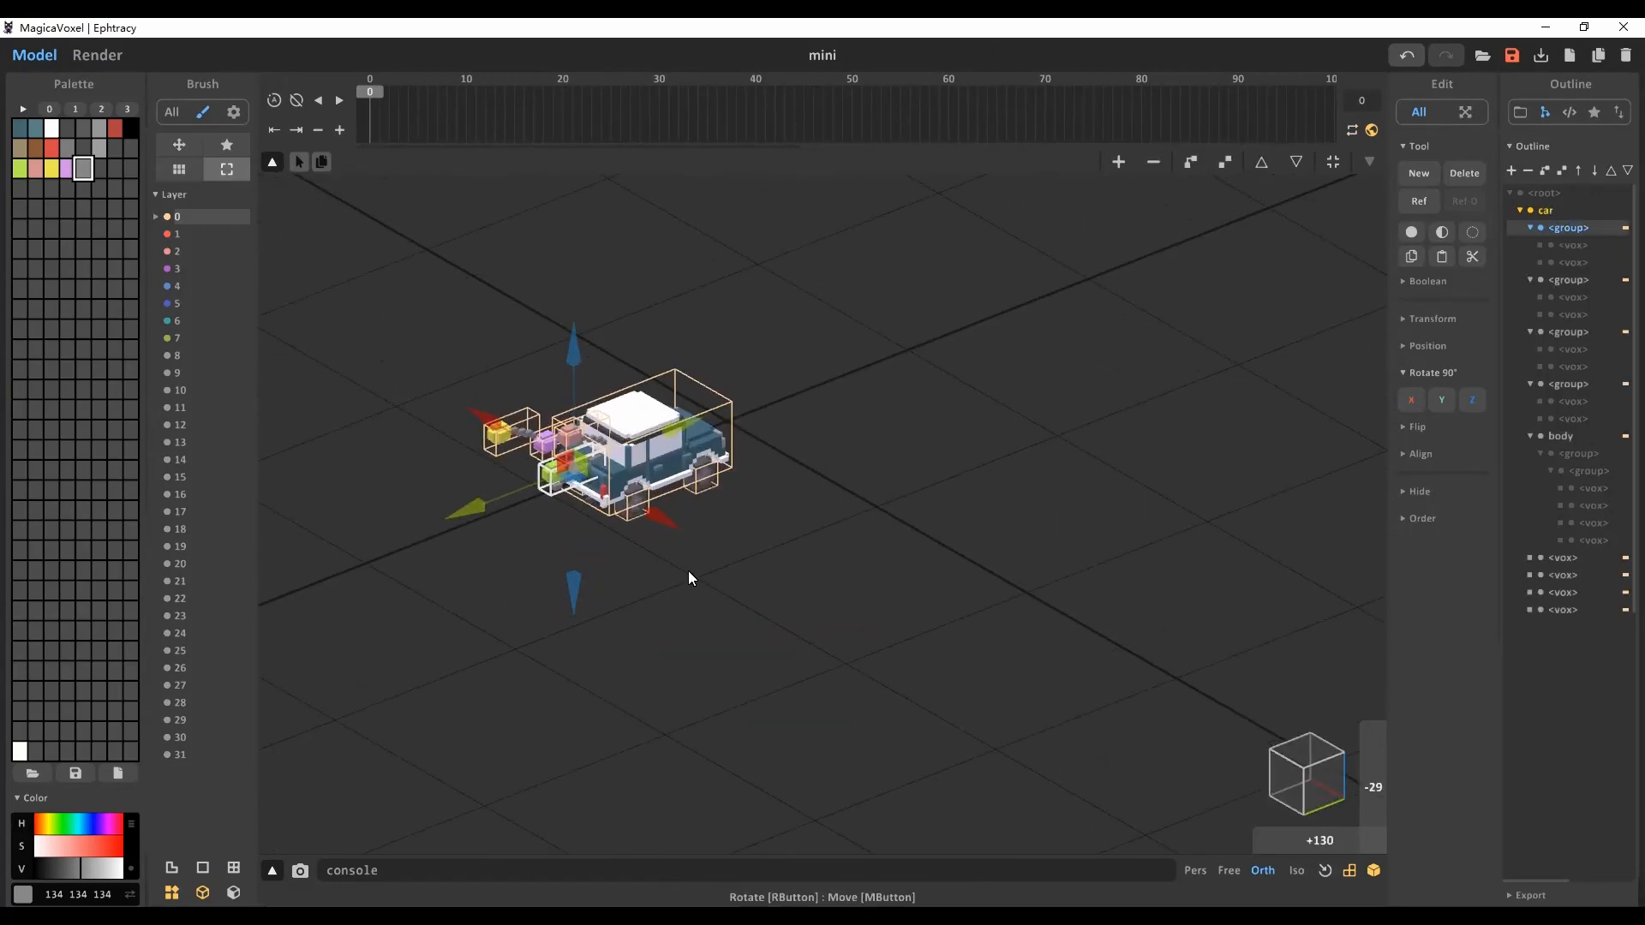
pyautogui.click(673, 467)
pyautogui.moveTo(759, 558); pyautogui.dragTo(870, 649, button='middle')
pyautogui.scroll(6, 870, 649)
pyautogui.moveTo(930, 660); pyautogui.dragTo(858, 639, button='right')
# Step: Go down through the body's nested groups and open the main body model for voxel editing
pyautogui.press('Tab')
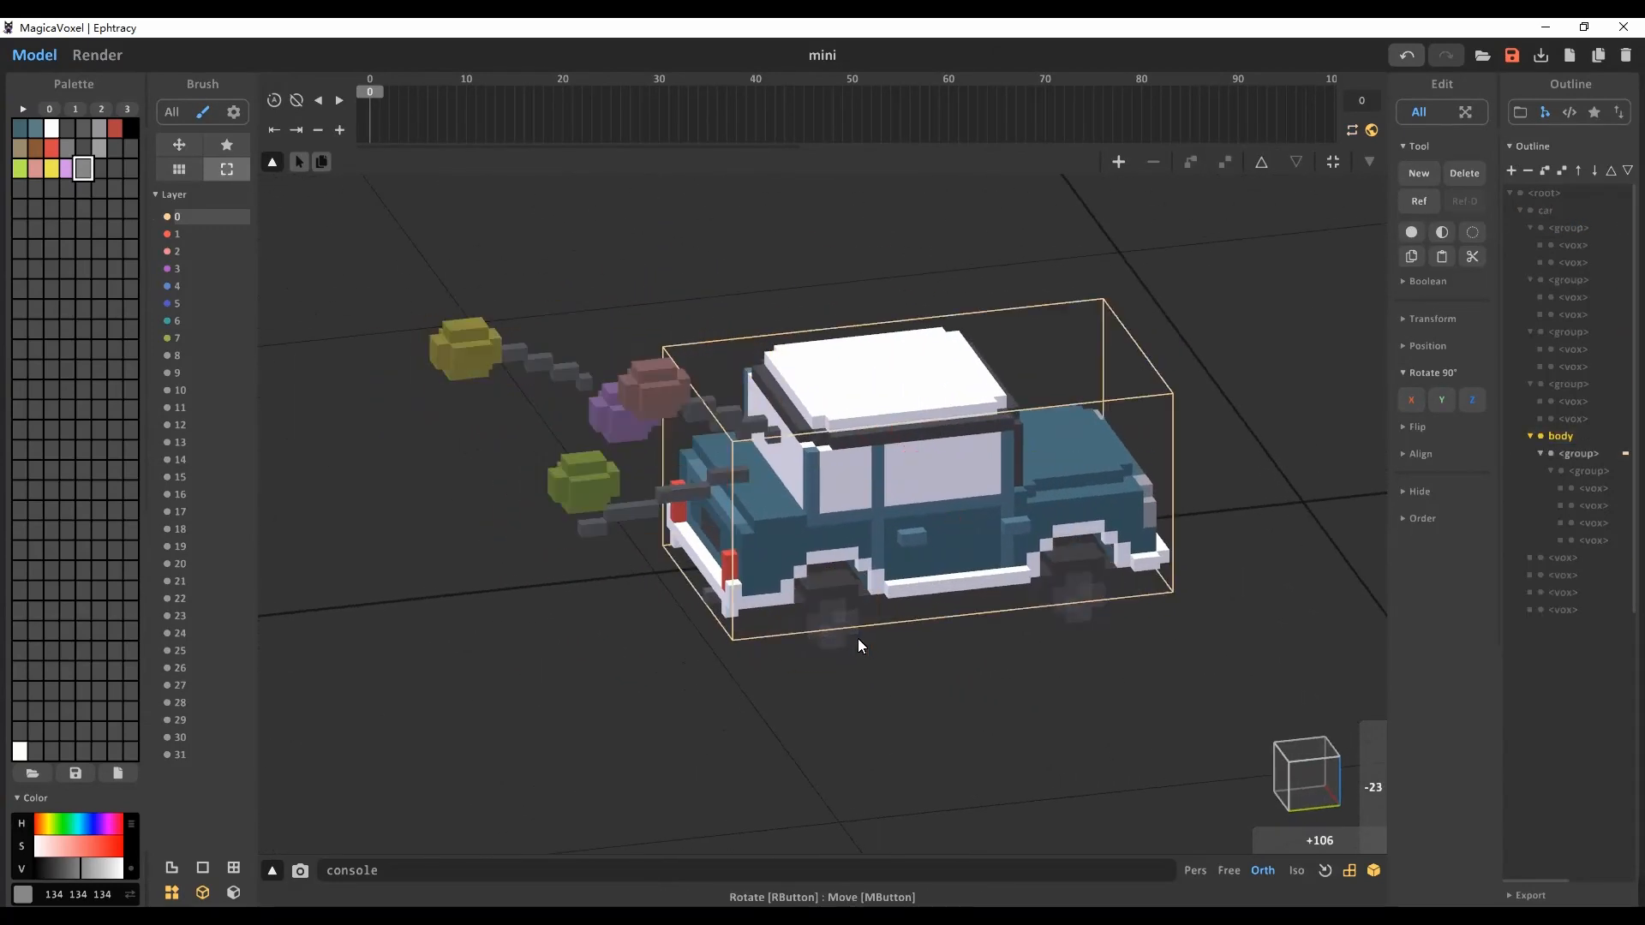
pyautogui.click(933, 526)
pyautogui.press('Tab')
pyautogui.click(939, 459)
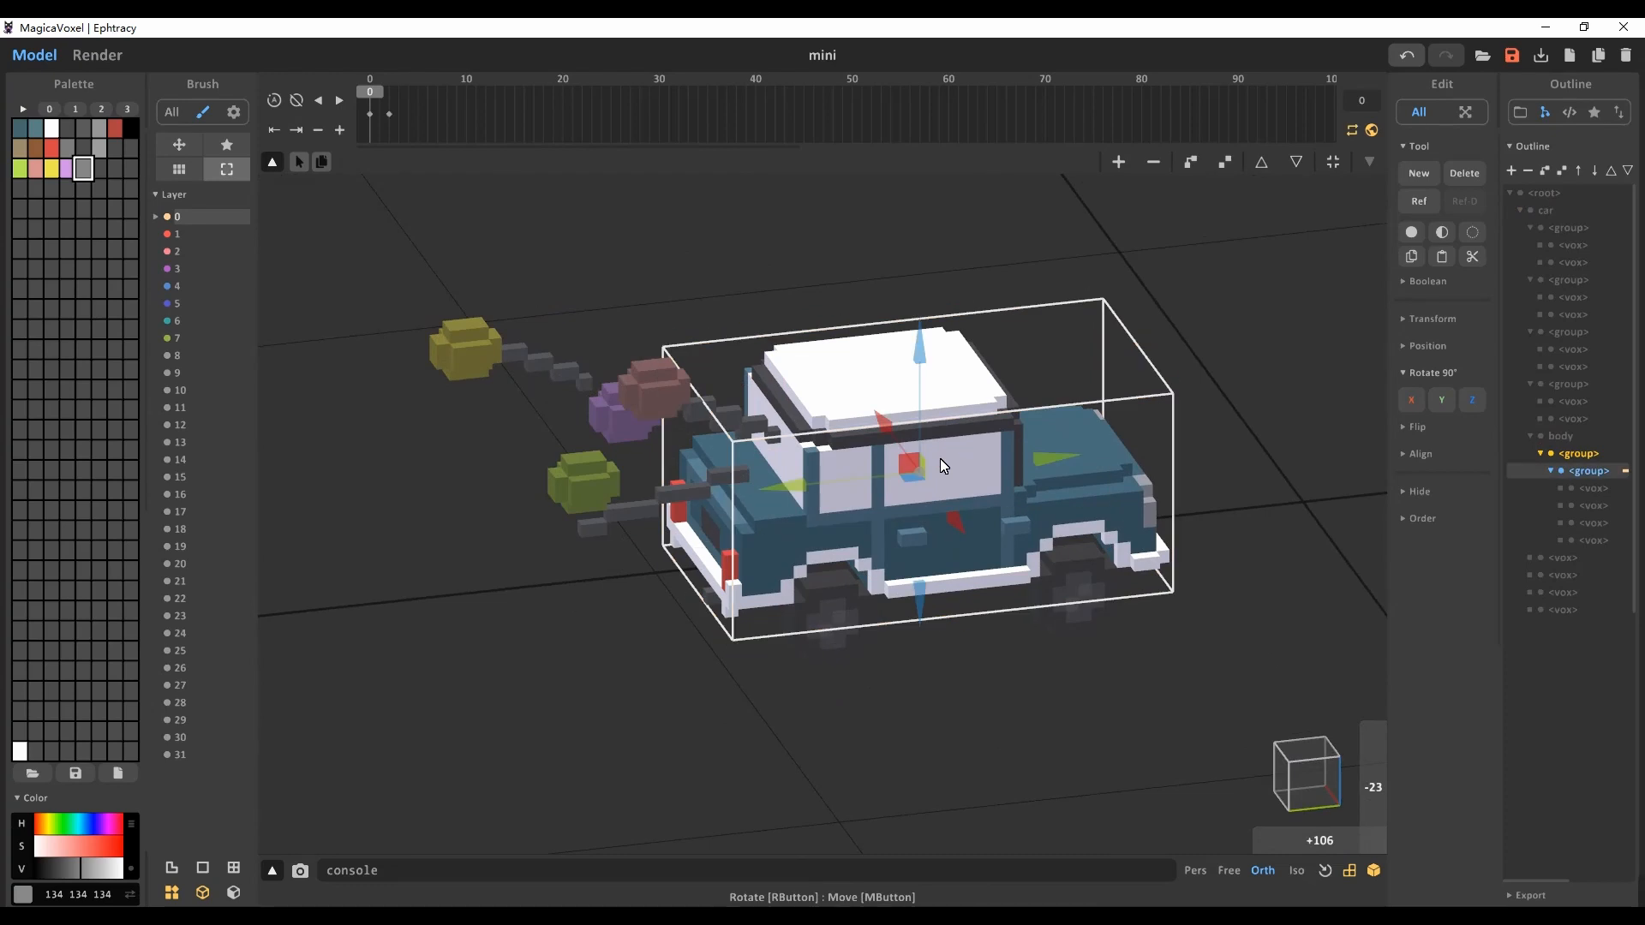
pyautogui.moveTo(1045, 594); pyautogui.dragTo(869, 577, button='middle')
pyautogui.press('Tab')
pyautogui.click(778, 453)
pyautogui.press('Tab')
pyautogui.scroll(3, 778, 452)
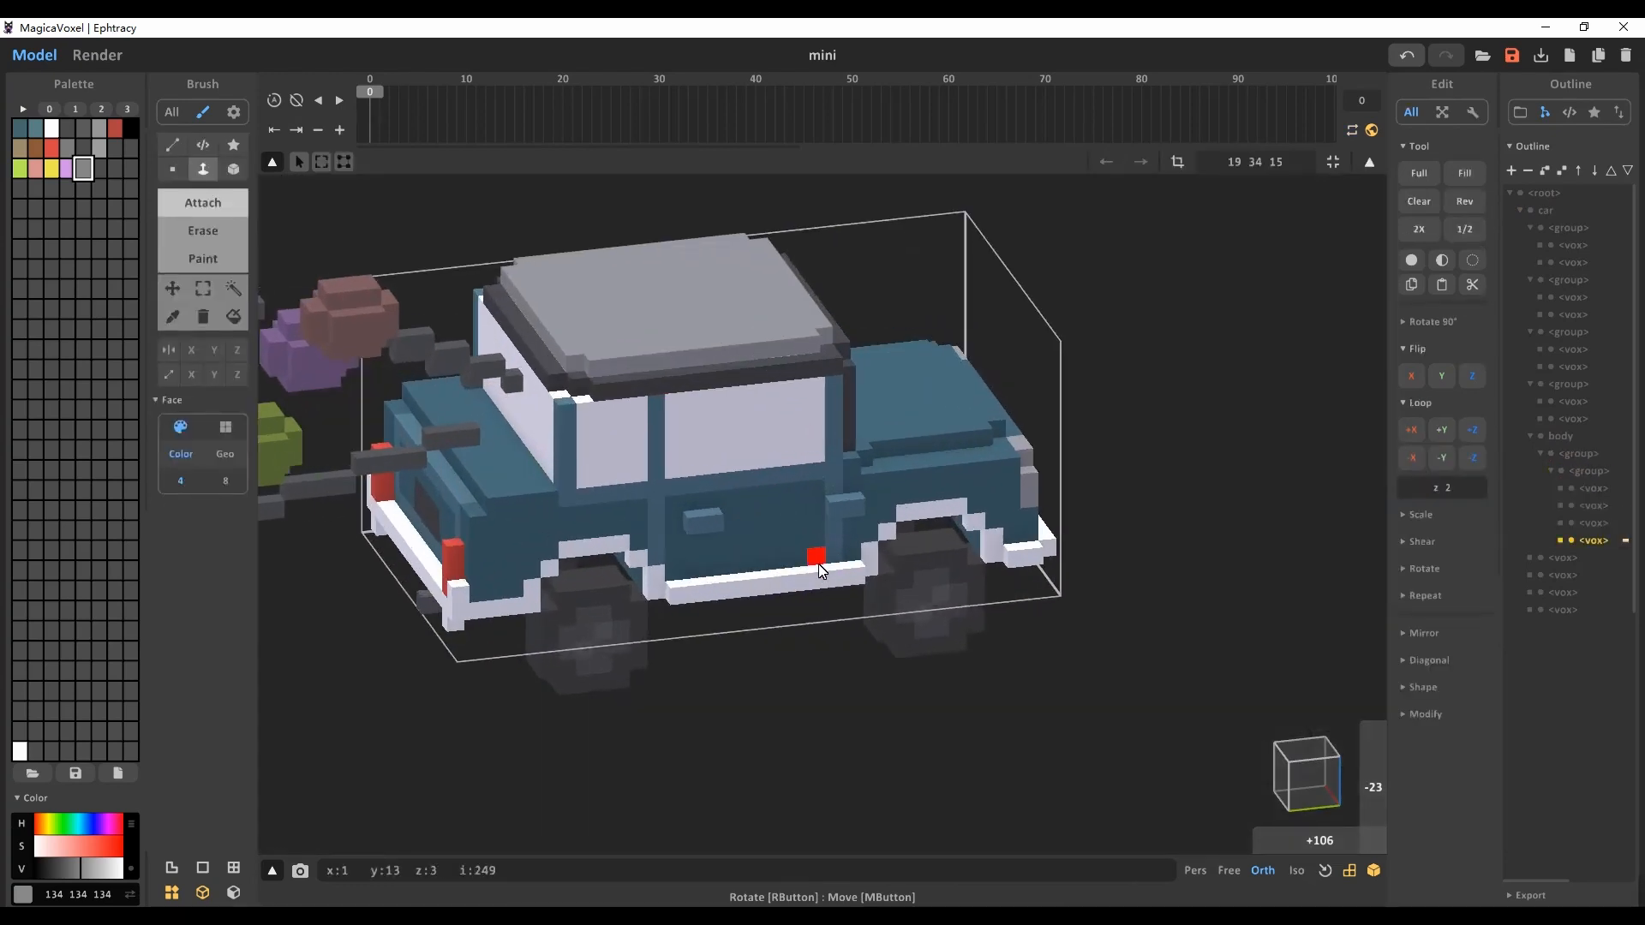
# Step: Erase the glass of the front side window and attach a strip of white voxels (255 253 253) along its lower edge
pyautogui.click(214, 231)
pyautogui.click(800, 450)
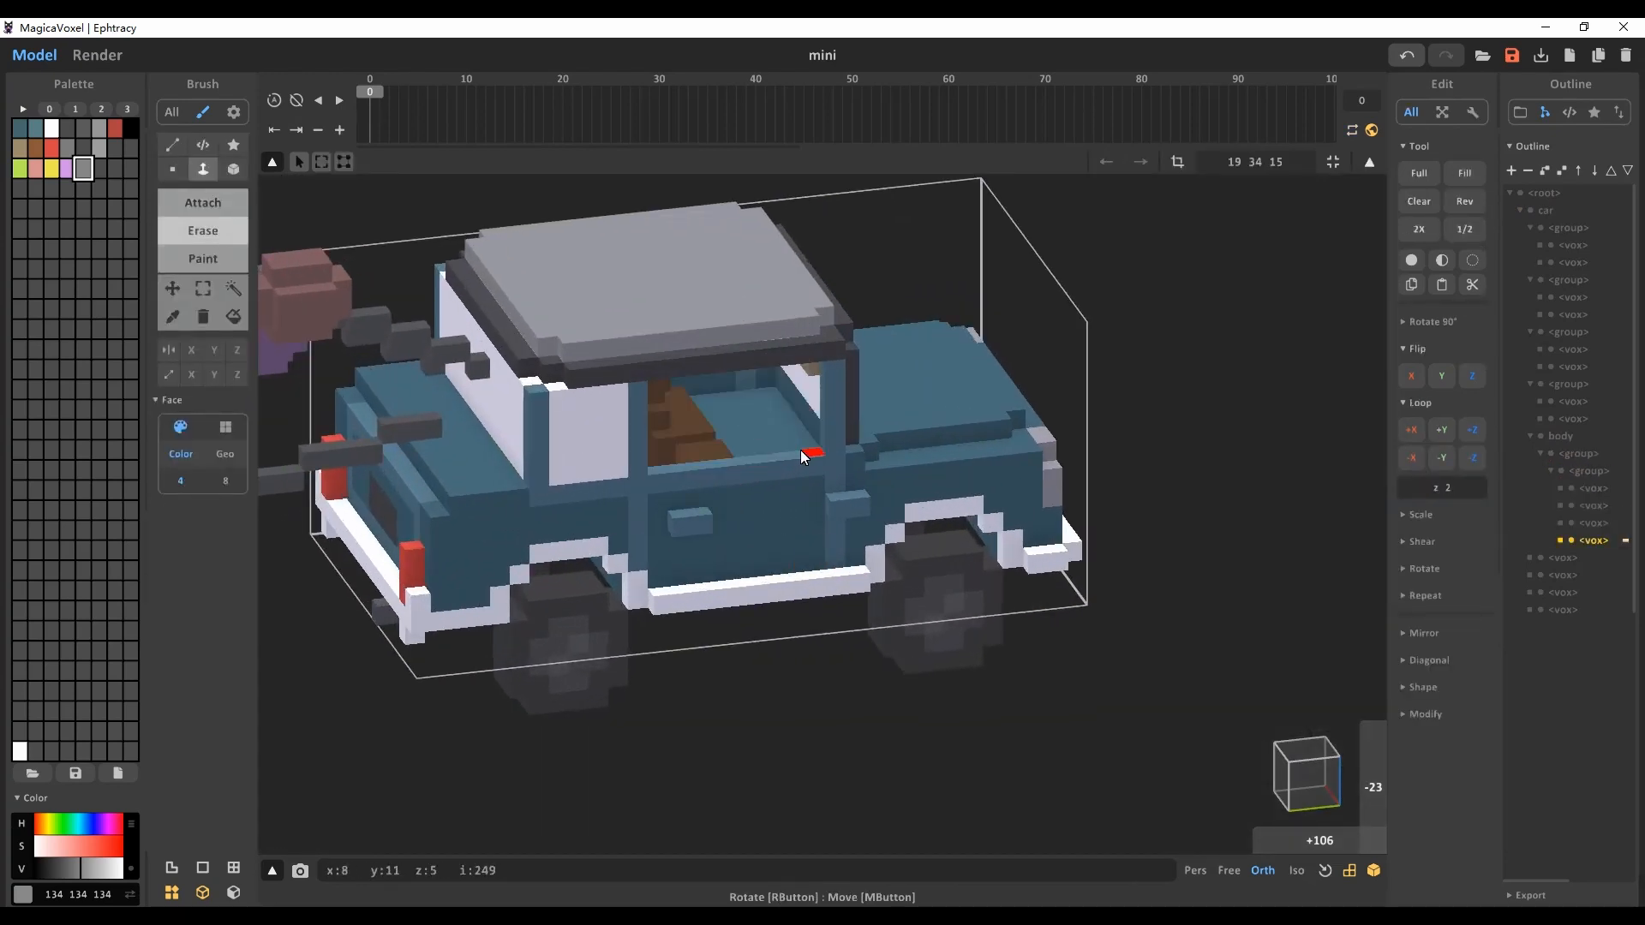
pyautogui.click(202, 202)
pyautogui.click(172, 145)
pyautogui.keyDown('alt'); pyautogui.click(600, 428); pyautogui.keyUp('alt')
pyautogui.click(203, 169)
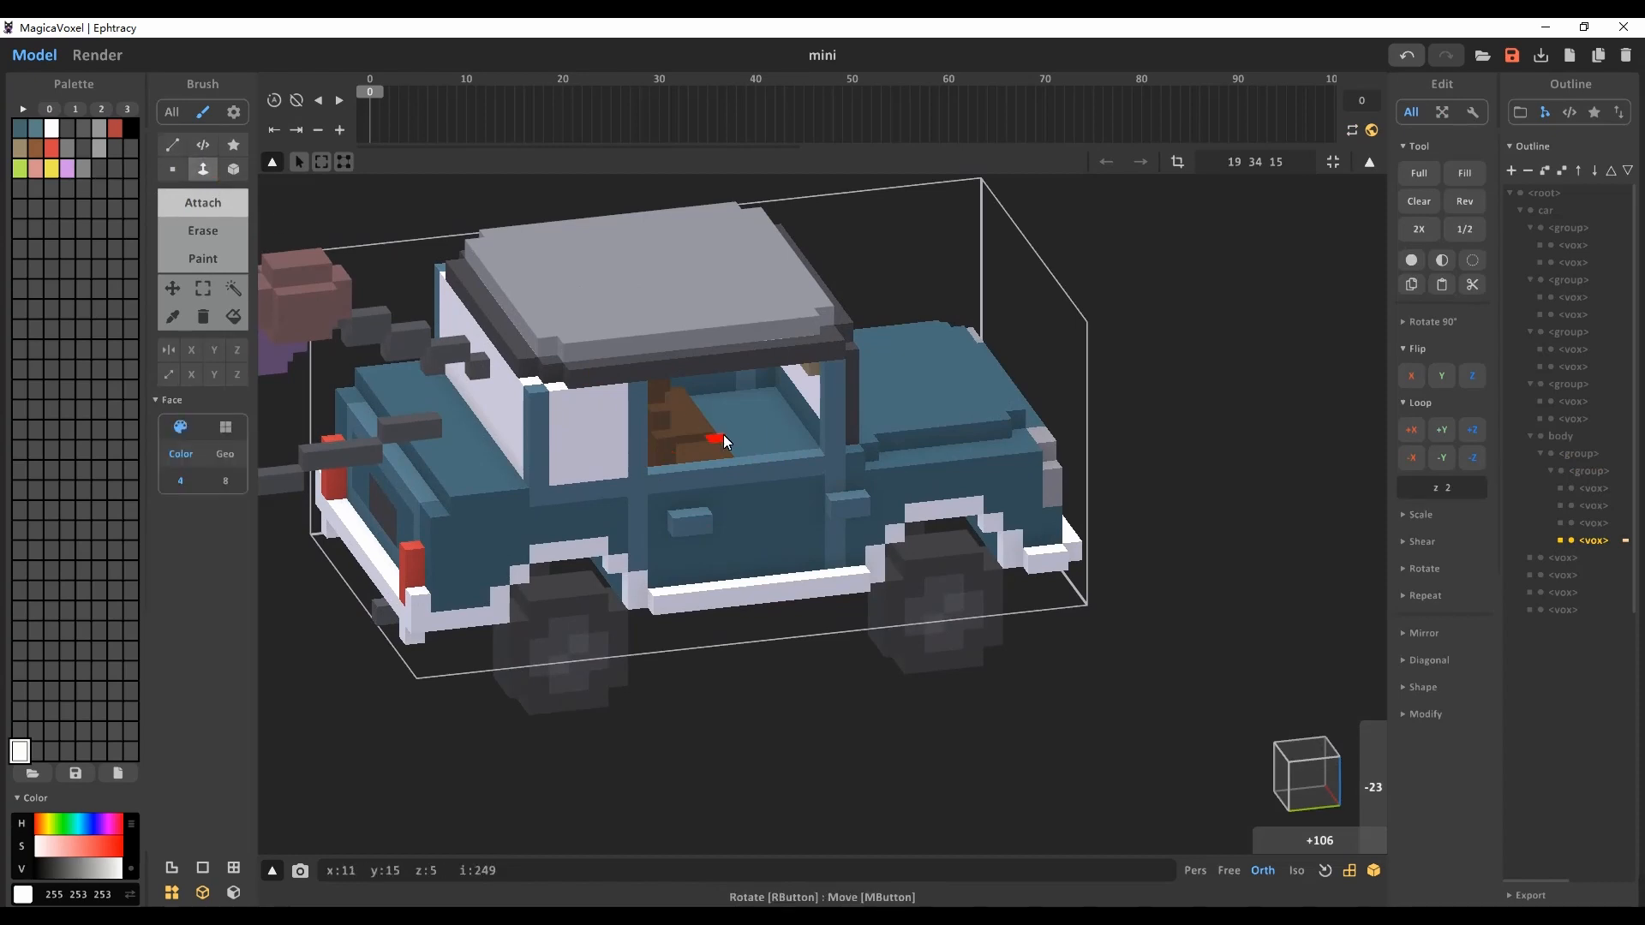
pyautogui.click(728, 462)
pyautogui.scroll(-4, 911, 579)
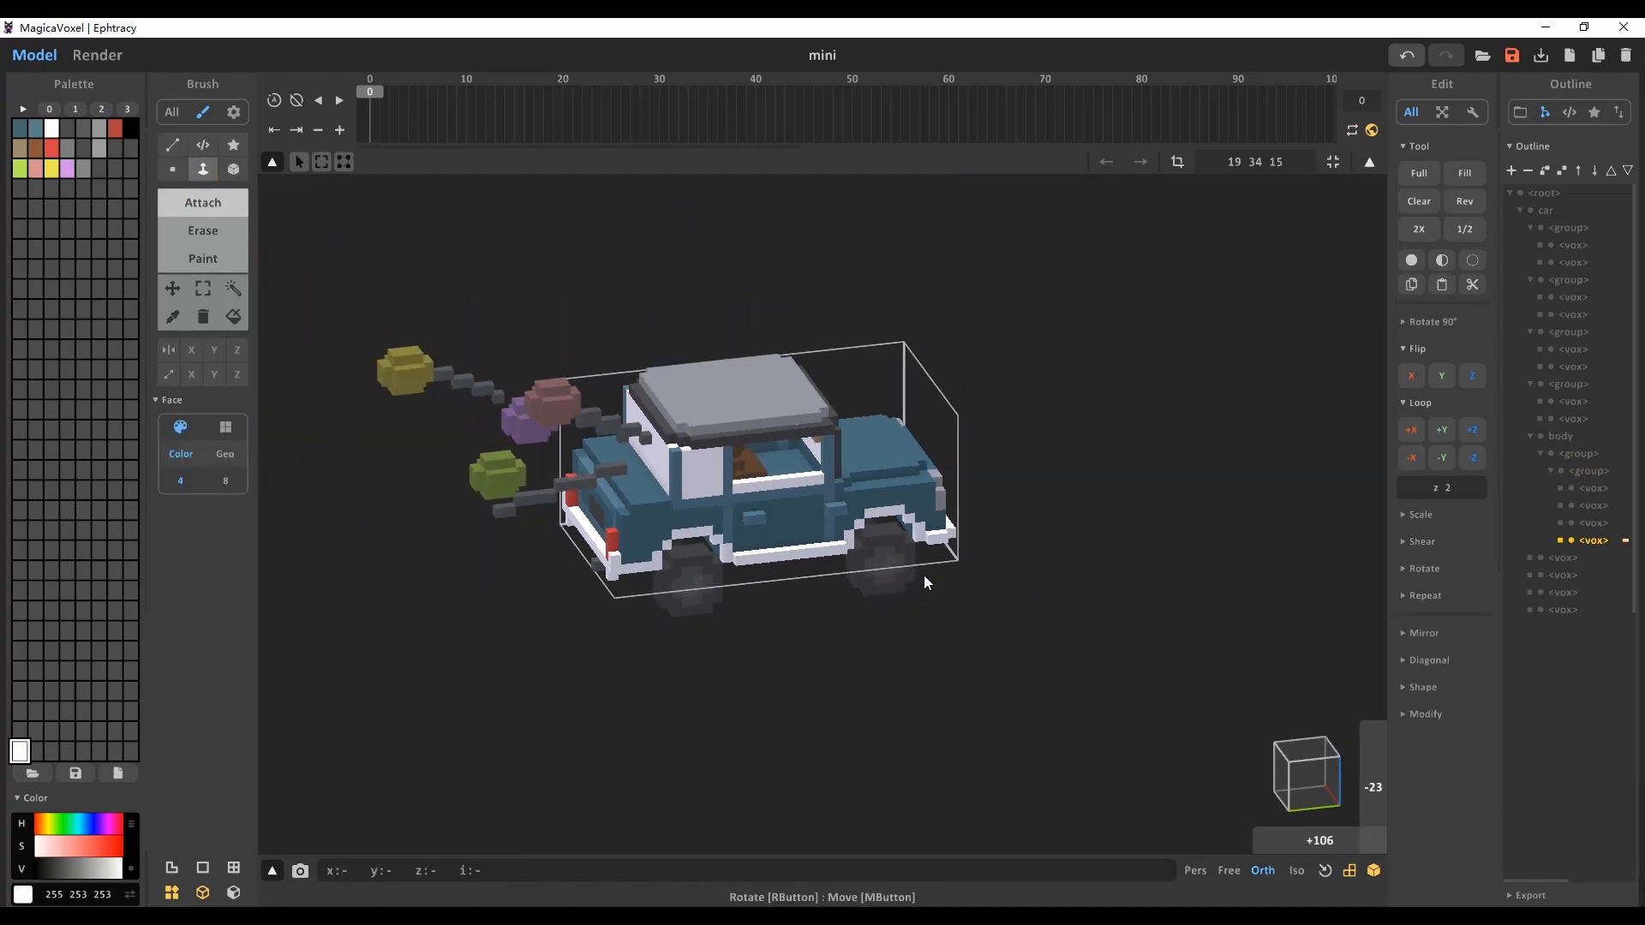
# Step: Duplicate the main body model, place the copy beside the car and open it for voxel editing
pyautogui.click(1369, 161)
pyautogui.scroll(2, 1087, 593)
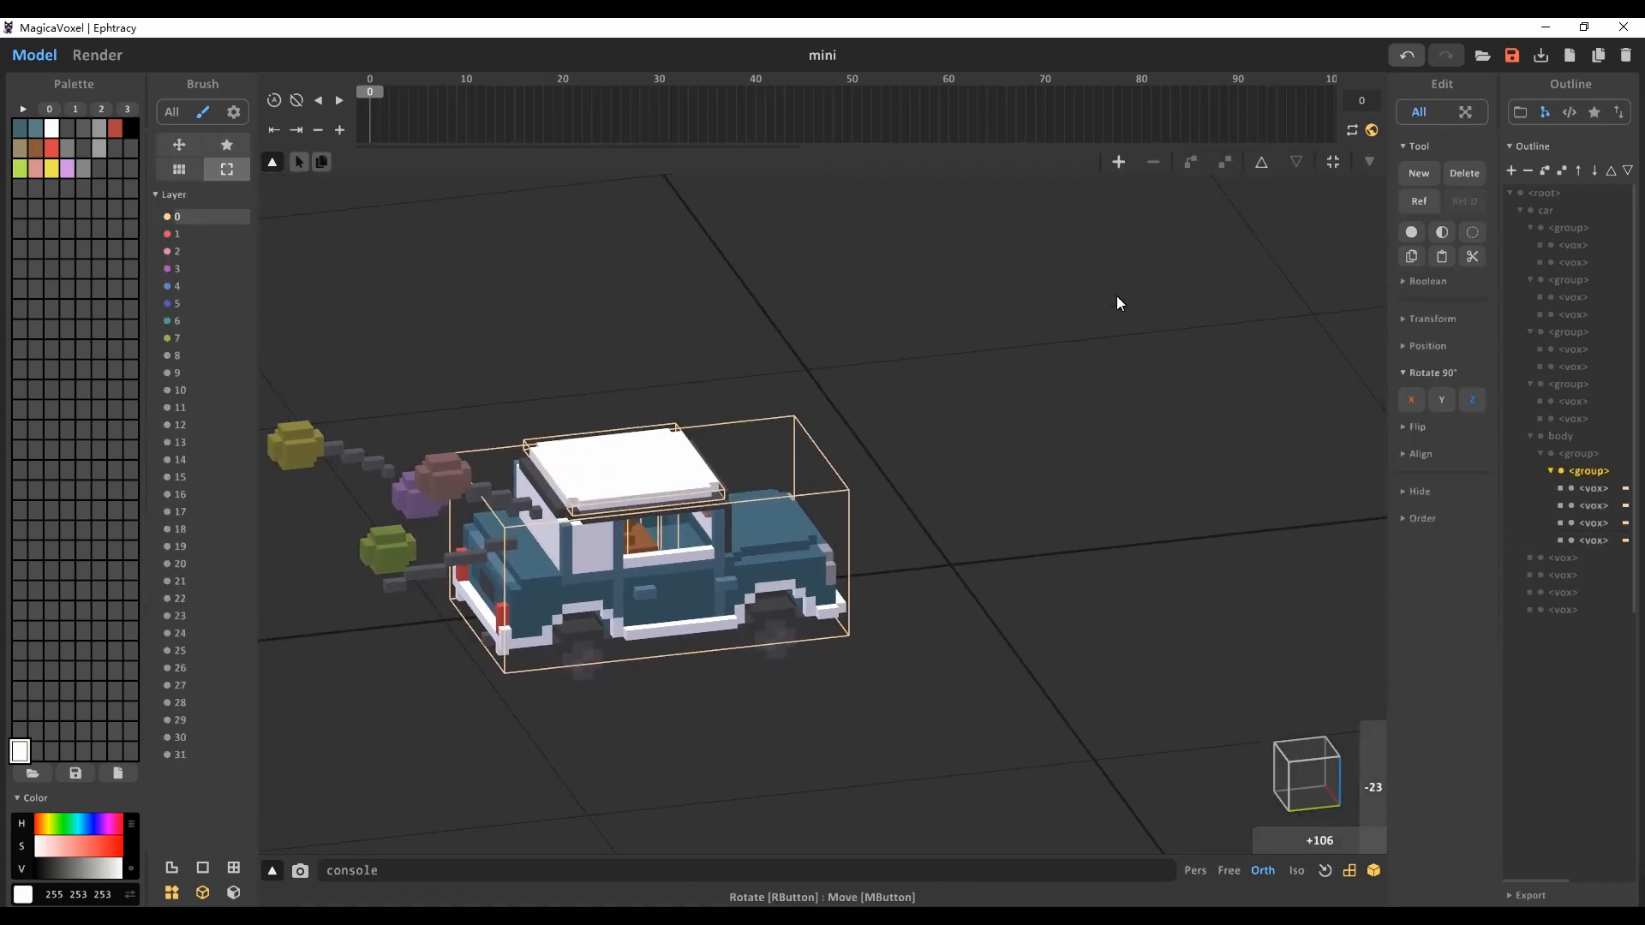
pyautogui.click(1119, 161)
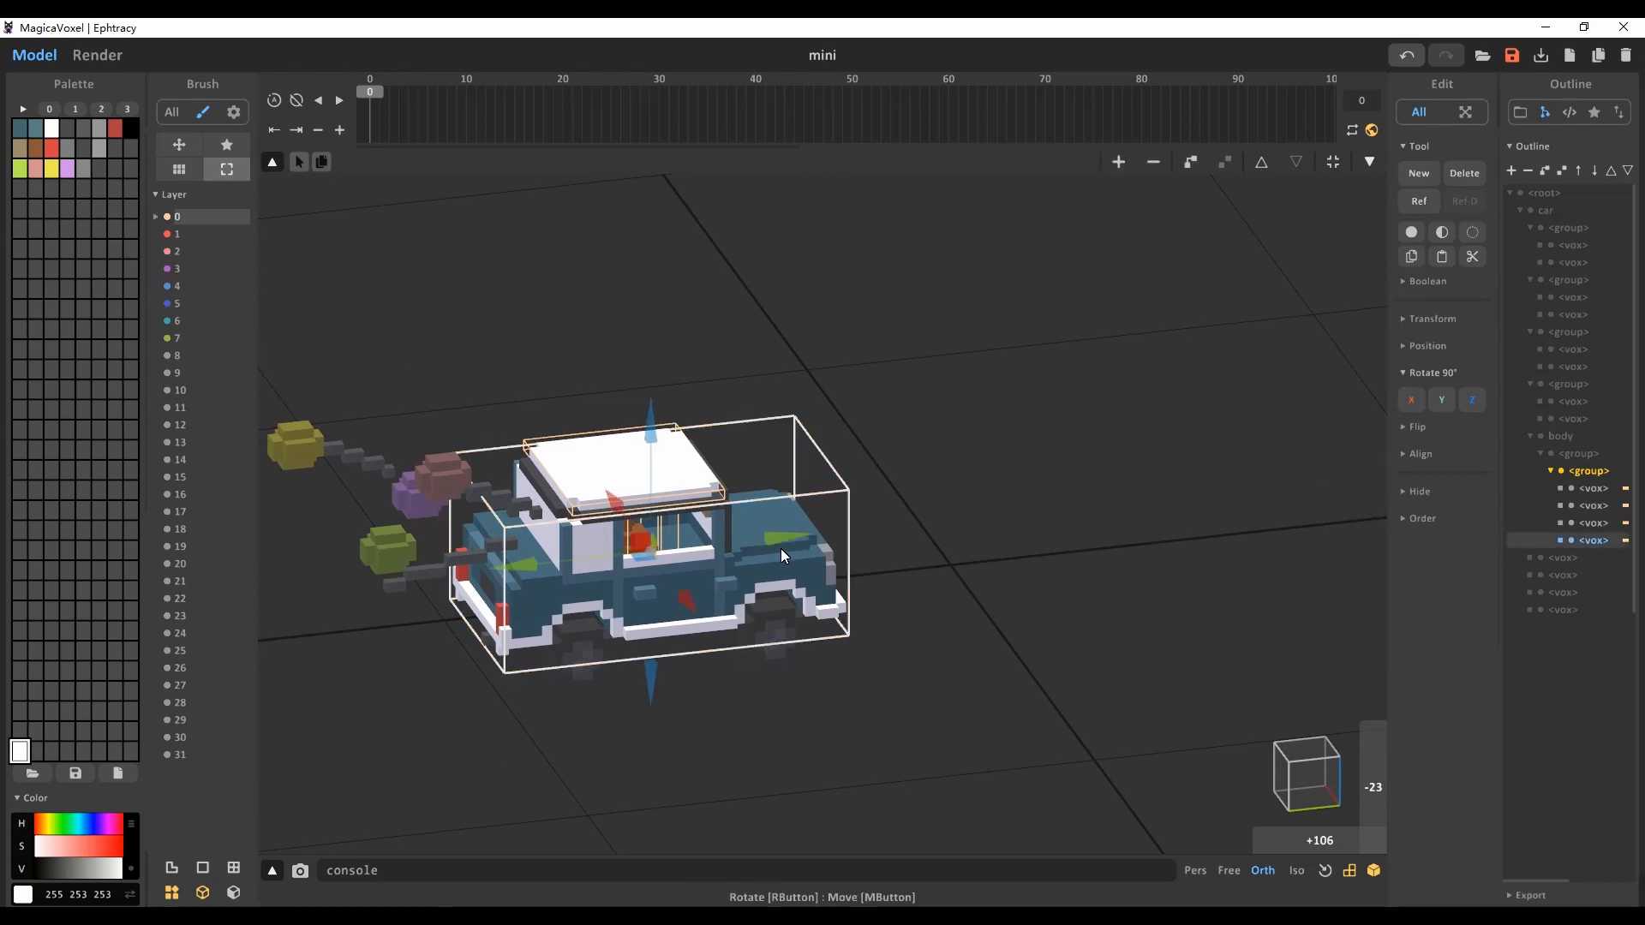
pyautogui.moveTo(779, 549); pyautogui.dragTo(1207, 622)
pyautogui.moveTo(1208, 622); pyautogui.dragTo(1026, 663, button='middle')
pyautogui.press('Tab')
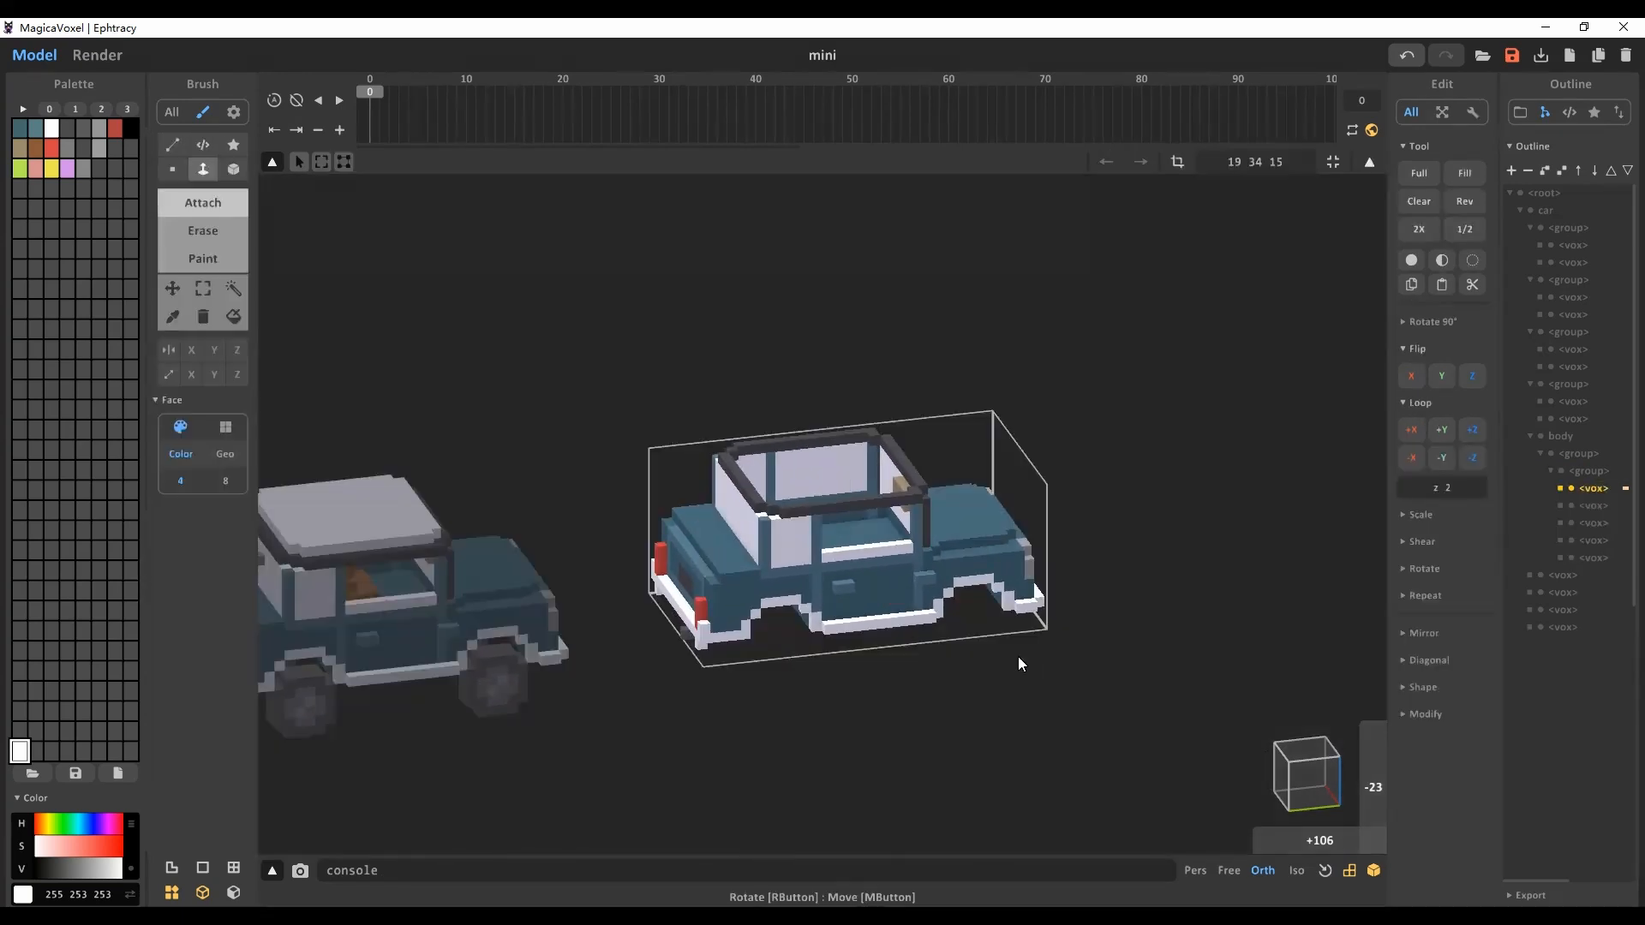
# Step: Set an empty palette slot to orange (231 161 87) and save the project
pyautogui.click(20, 188)
pyautogui.click(90, 848)
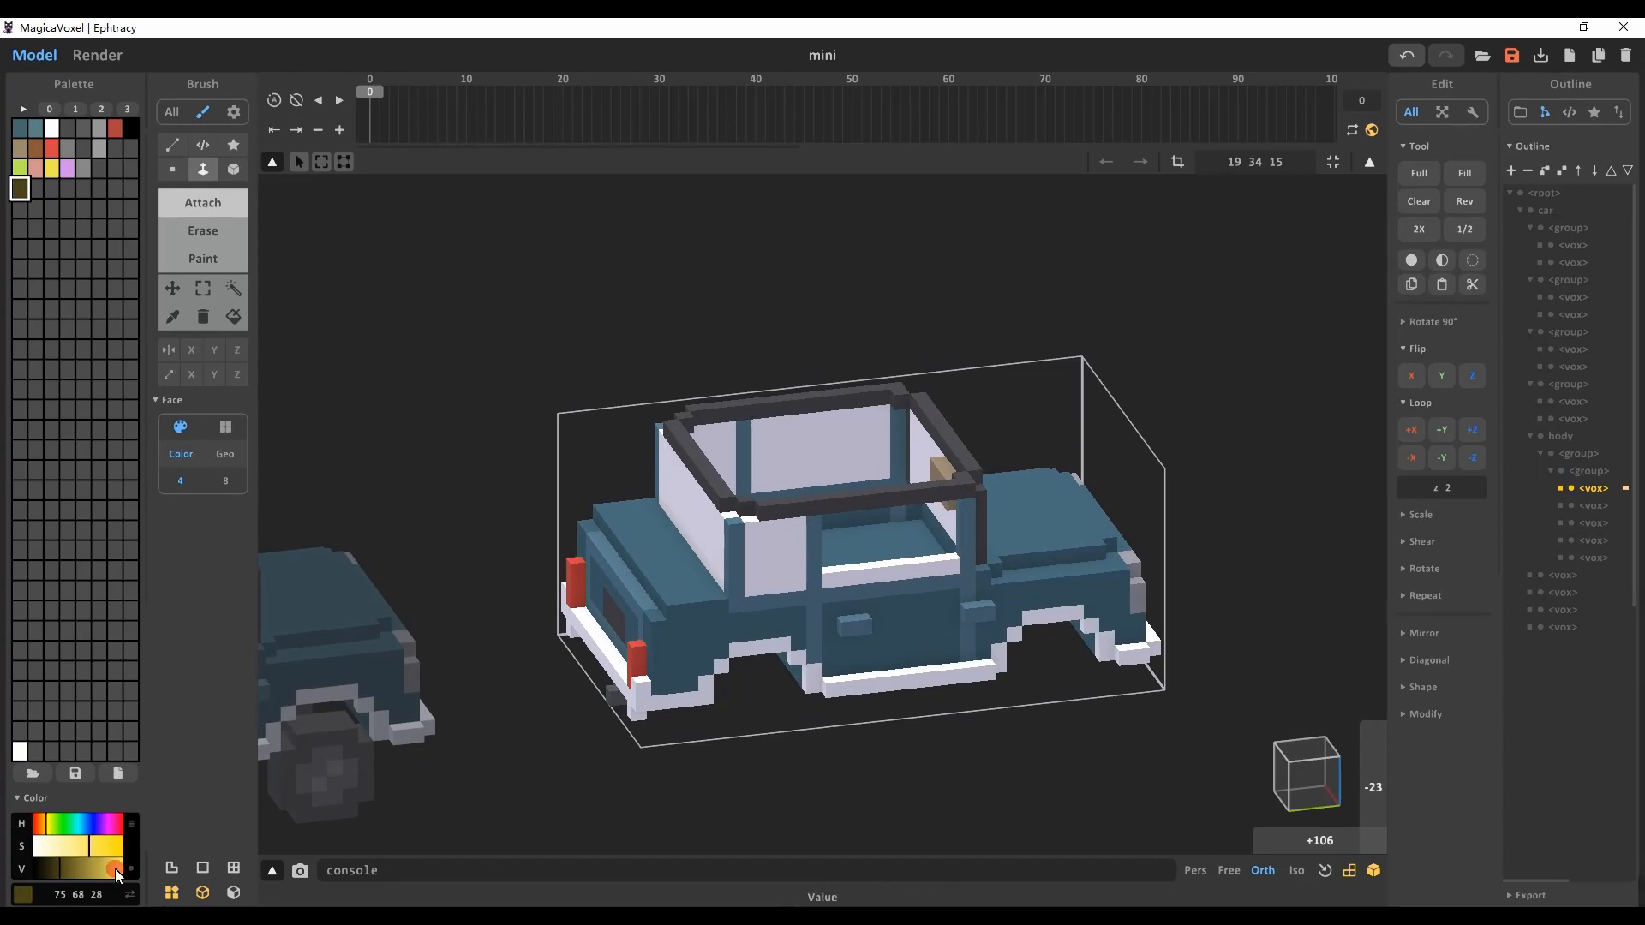
pyautogui.click(115, 867)
pyautogui.click(40, 823)
pyautogui.scroll(2, 883, 639)
pyautogui.scroll(2, 883, 646)
pyautogui.moveTo(883, 646); pyautogui.dragTo(966, 641, button='right')
pyautogui.click(1324, 870)
pyautogui.moveTo(822, 660); pyautogui.dragTo(1172, 594, button='right')
pyautogui.hotkey('ctrl', 's')
# Step: Attach orange blocks with a size 2 voxel brush inside the open front side window to start a dog figure
pyautogui.scroll(4, 809, 450)
pyautogui.scroll(2, 809, 450)
pyautogui.click(172, 169)
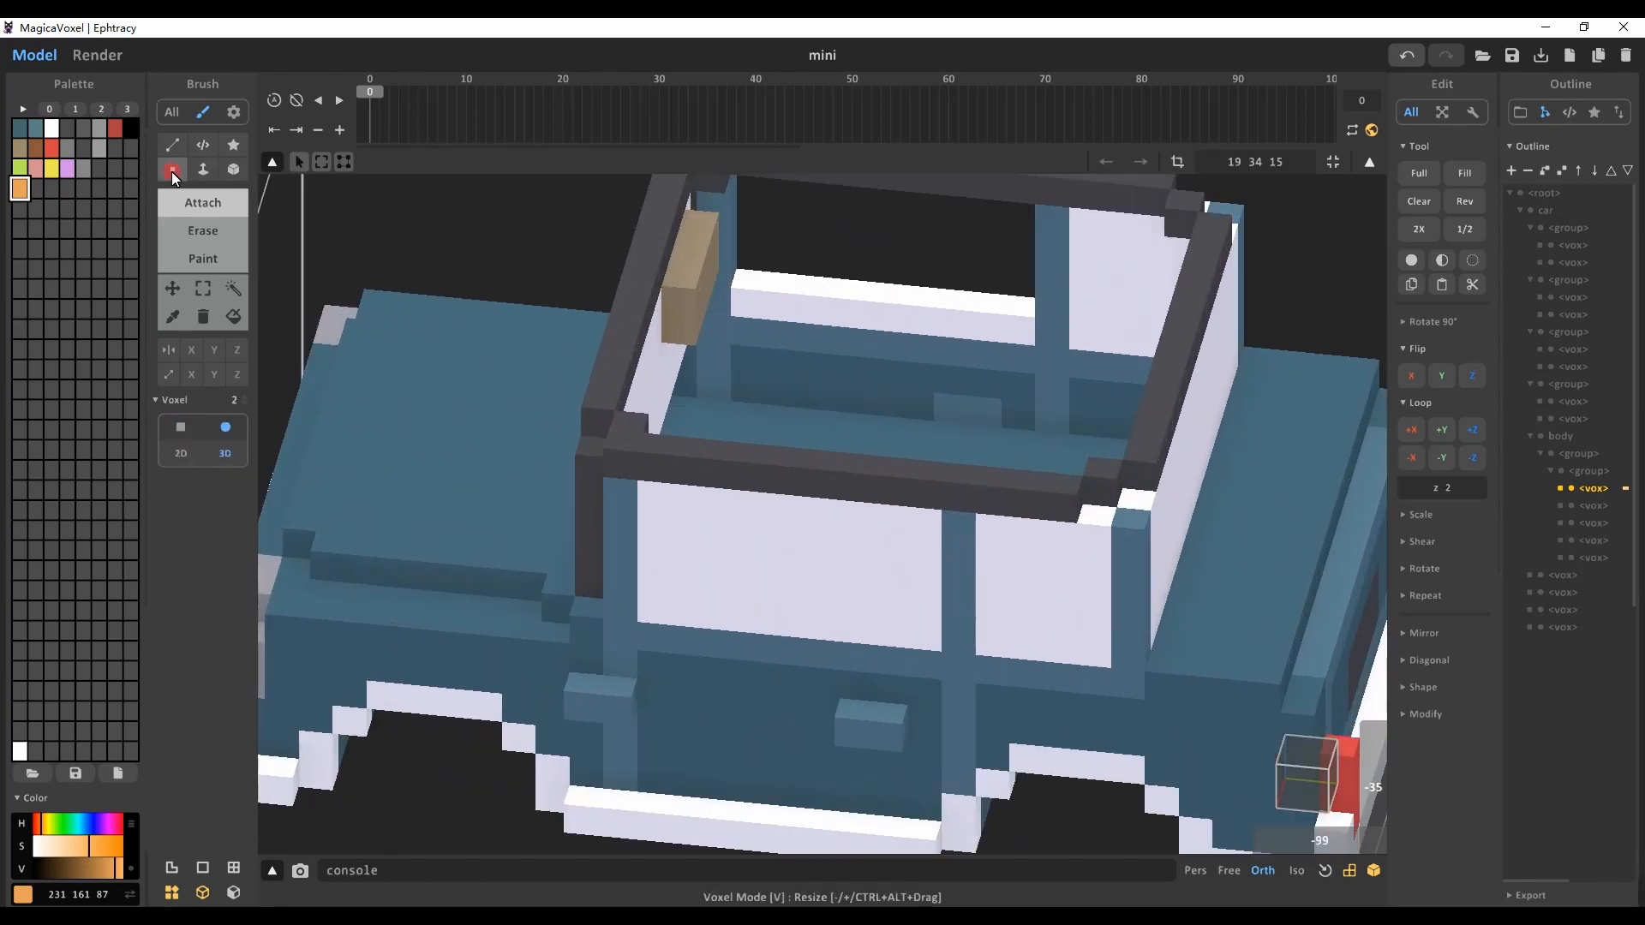
pyautogui.moveTo(771, 412); pyautogui.dragTo(774, 354, button='right')
pyautogui.scroll(2, 775, 354)
pyautogui.moveTo(804, 378); pyautogui.dragTo(811, 321)
pyautogui.moveTo(810, 320)
pyautogui.mouseDown(button='right')
pyautogui.moveTo(631, 301)
pyautogui.moveTo(848, 291)
pyautogui.moveTo(840, 305)
pyautogui.moveTo(897, 391)
pyautogui.mouseUp(button='right')
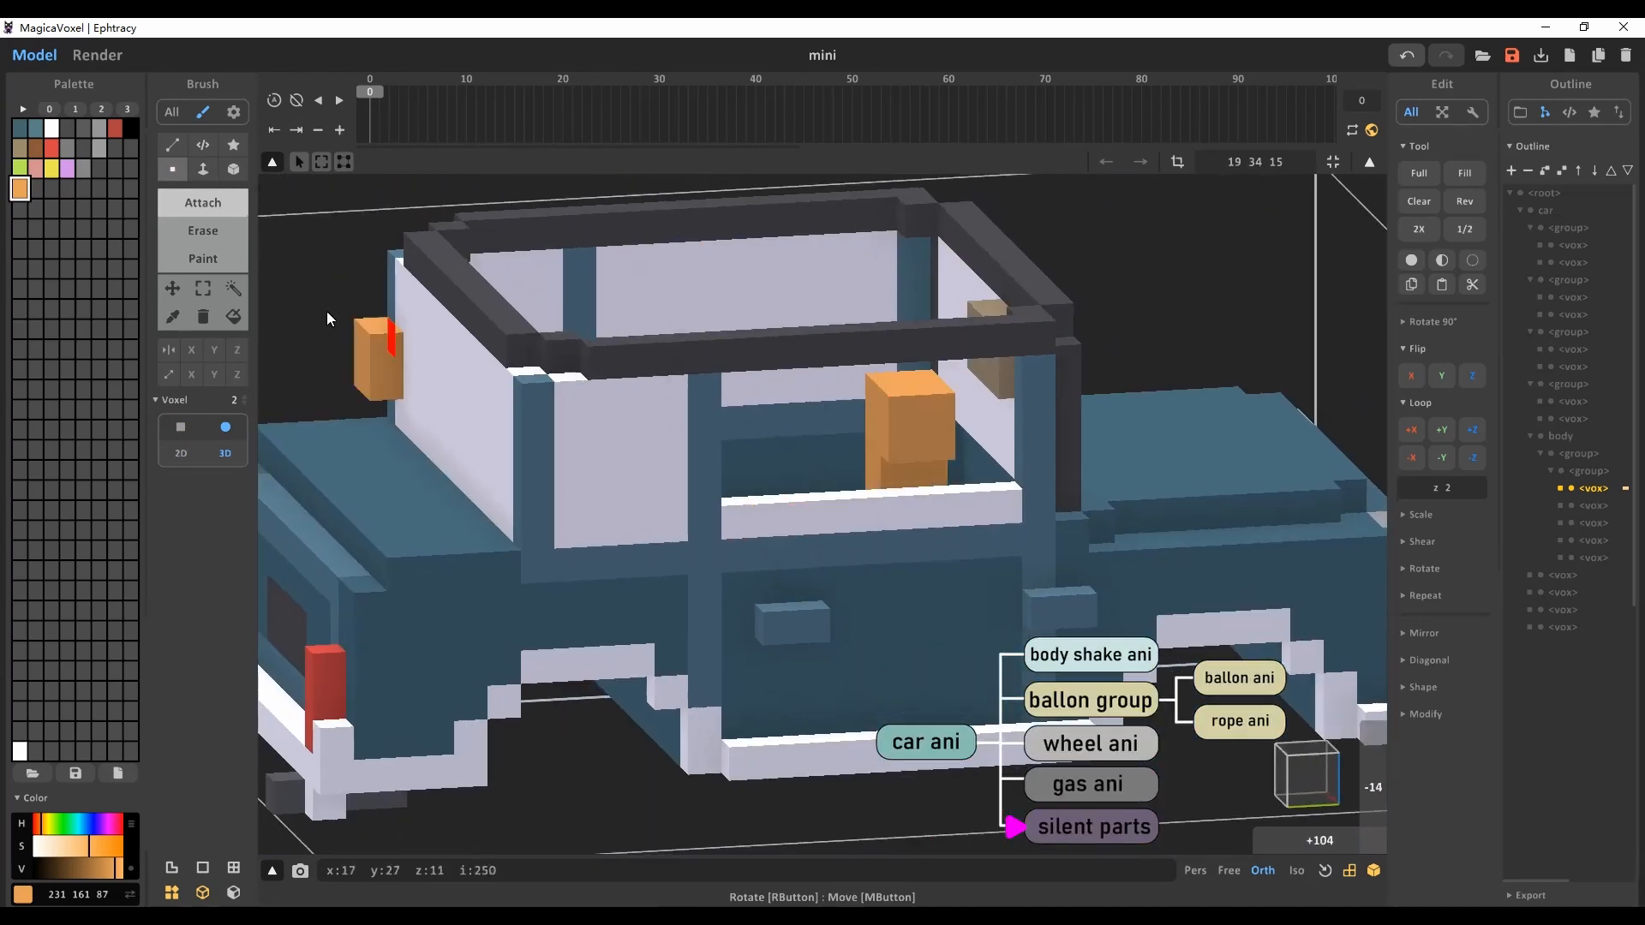
# Step: Reduce the voxel brush to size 1 and shape the orange figure's ears and front with single voxels and extruded faces
pyautogui.moveTo(244, 403); pyautogui.dragTo(246, 423)
pyautogui.moveTo(810, 462)
pyautogui.mouseDown(button='right')
pyautogui.moveTo(913, 485)
pyautogui.moveTo(1045, 357)
pyautogui.moveTo(908, 519)
pyautogui.mouseUp(button='right')
pyautogui.moveTo(994, 696)
pyautogui.mouseDown(button='right')
pyautogui.moveTo(912, 513)
pyautogui.moveTo(679, 606)
pyautogui.moveTo(595, 366)
pyautogui.moveTo(677, 368)
pyautogui.moveTo(947, 307)
pyautogui.mouseUp(button='right')
pyautogui.press('f')
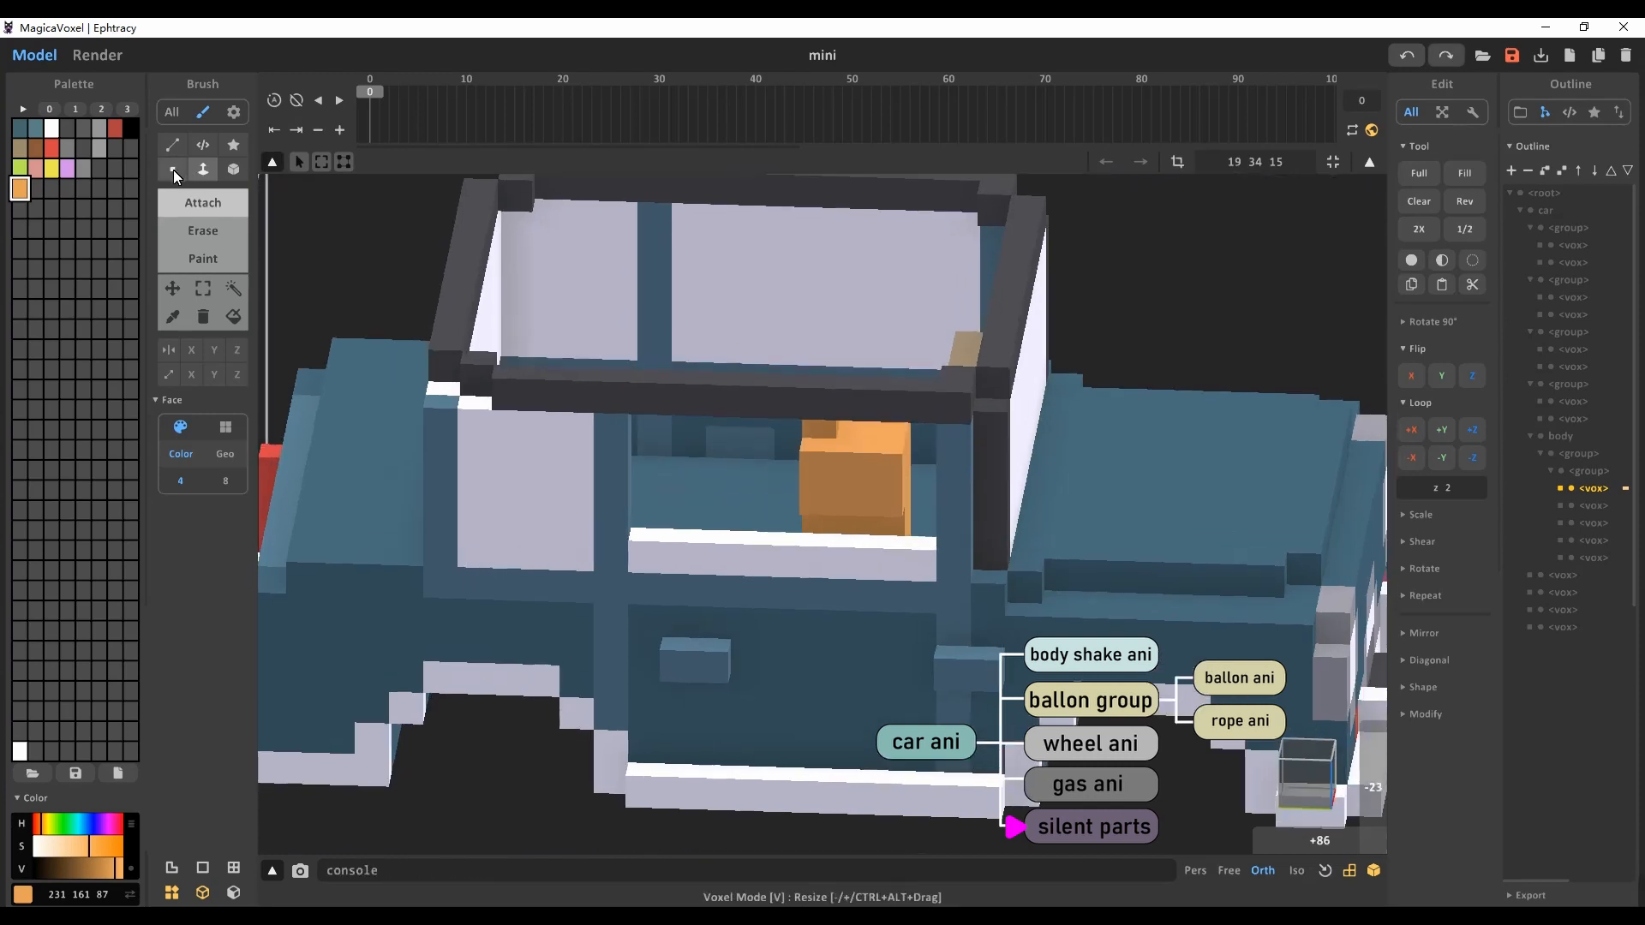
pyautogui.press('v')
pyautogui.moveTo(973, 451)
pyautogui.mouseDown(button='right')
pyautogui.moveTo(998, 565)
pyautogui.moveTo(867, 758)
pyautogui.moveTo(938, 497)
pyautogui.moveTo(932, 427)
pyautogui.moveTo(961, 407)
pyautogui.moveTo(1139, 429)
pyautogui.mouseUp(button='right')
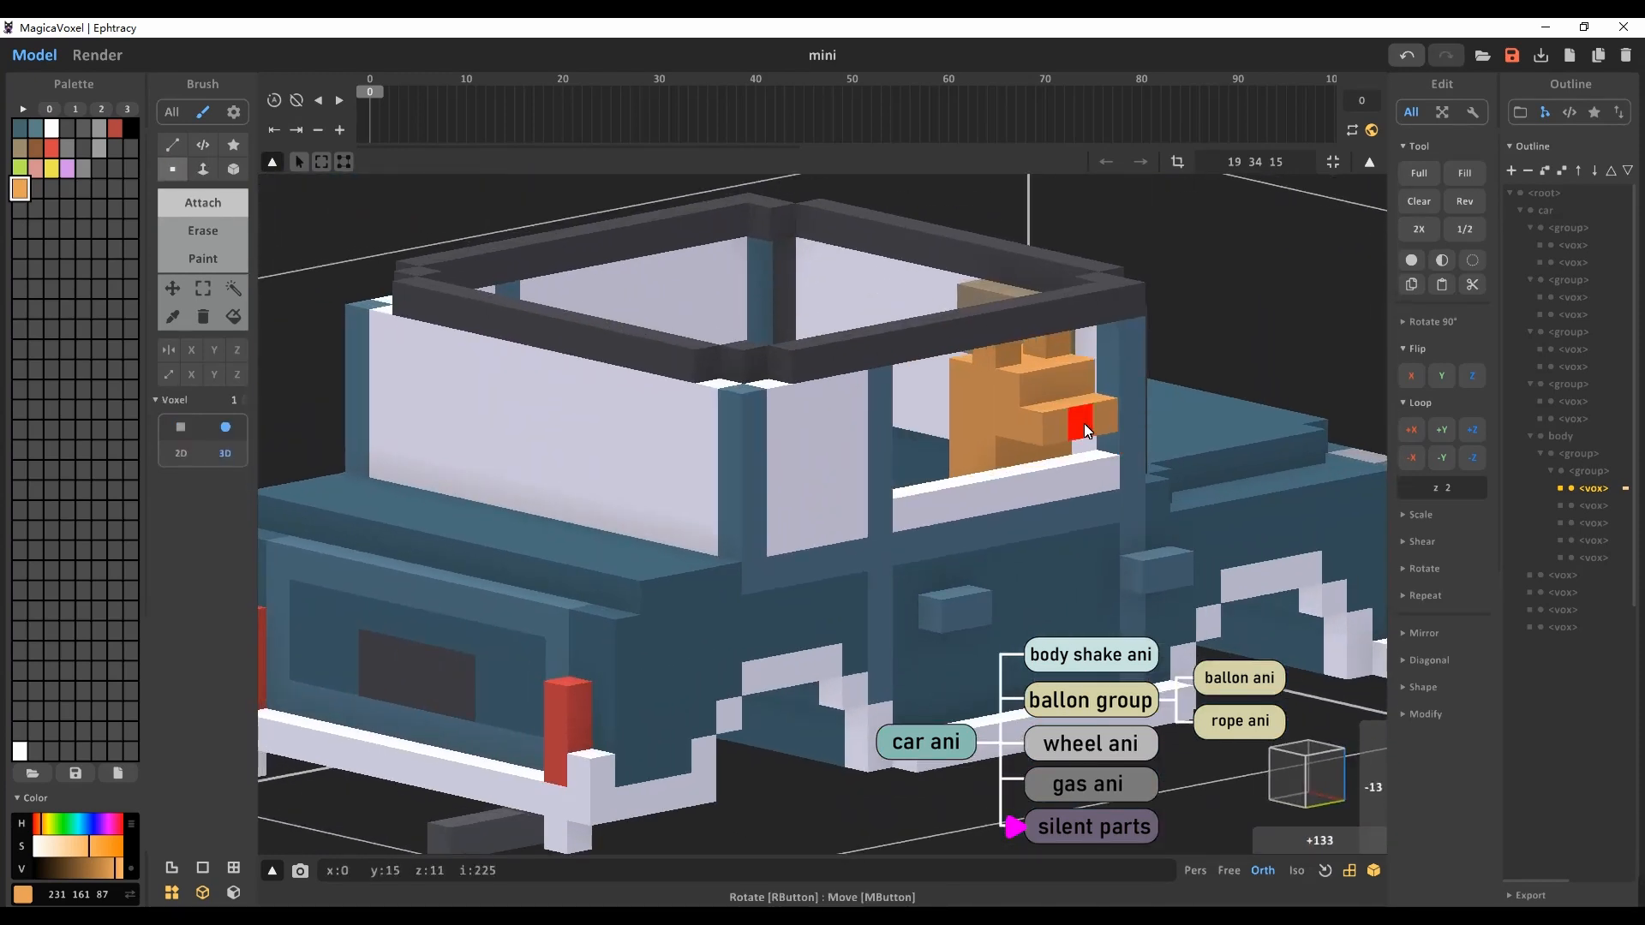
# Step: Give the figure a dark grey (75 75 75) nose and attach more orange voxels around its face and paws
pyautogui.keyDown('alt'); pyautogui.click(973, 350); pyautogui.keyUp('alt')
pyautogui.click(203, 258)
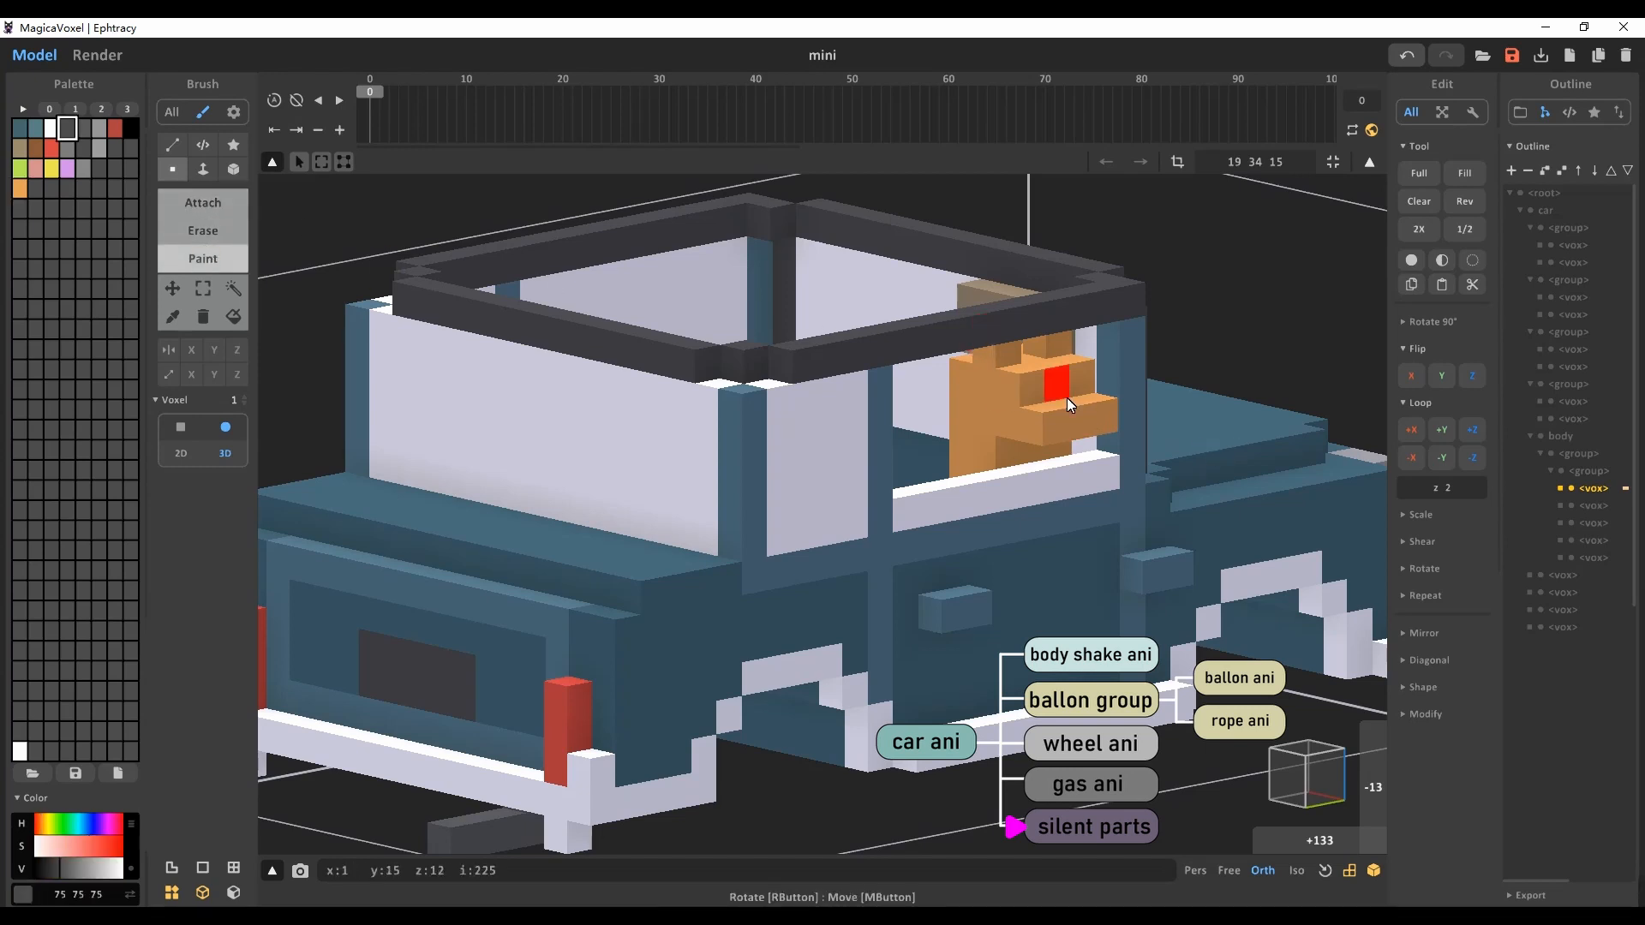
pyautogui.moveTo(1066, 397)
pyautogui.mouseDown(button='right')
pyautogui.moveTo(1134, 433)
pyautogui.moveTo(940, 358)
pyautogui.moveTo(1242, 430)
pyautogui.moveTo(1205, 430)
pyautogui.moveTo(1225, 414)
pyautogui.moveTo(1004, 346)
pyautogui.moveTo(1041, 469)
pyautogui.moveTo(1142, 476)
pyautogui.mouseUp(button='right')
pyautogui.hotkey('ctrl', 'z')
pyautogui.keyDown('alt'); pyautogui.click(1004, 346); pyautogui.keyUp('alt')
pyautogui.click(203, 202)
pyautogui.click(1036, 365)
pyautogui.moveTo(1013, 514); pyautogui.dragTo(1061, 517, button='right')
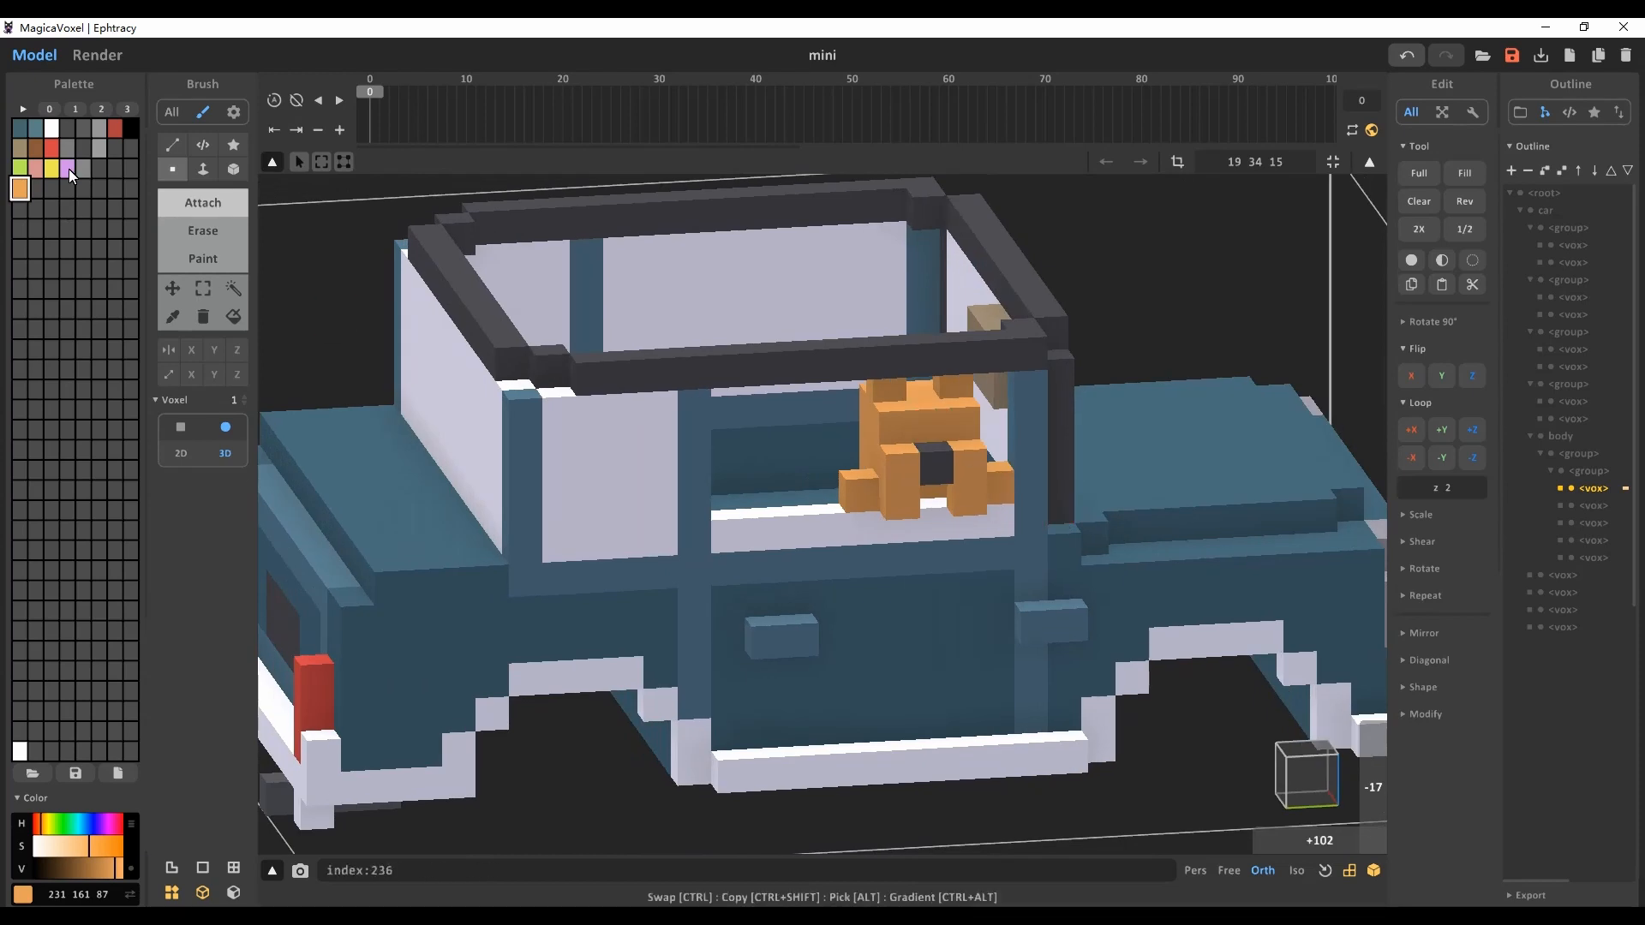
# Step: Copy the orange to the next palette slot, darken it to brown (151 104 57) and colour the figure's face details with it
pyautogui.rightClick(19, 189)
pyautogui.click(47, 210)
pyautogui.rightClick(35, 188)
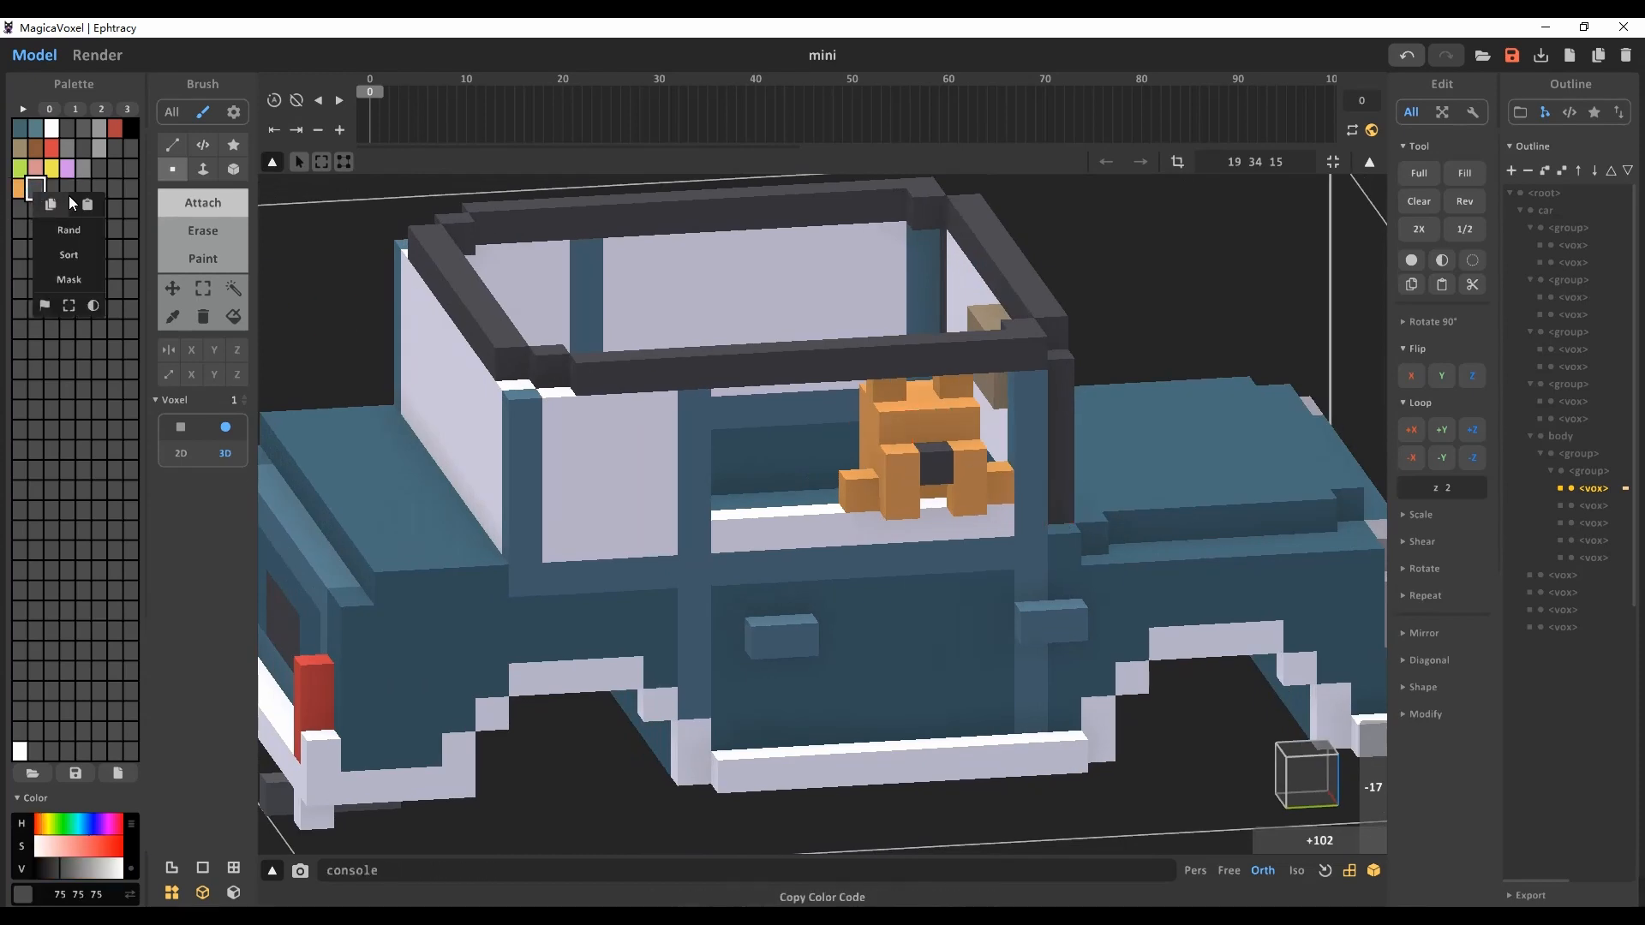
pyautogui.click(64, 265)
pyautogui.click(90, 868)
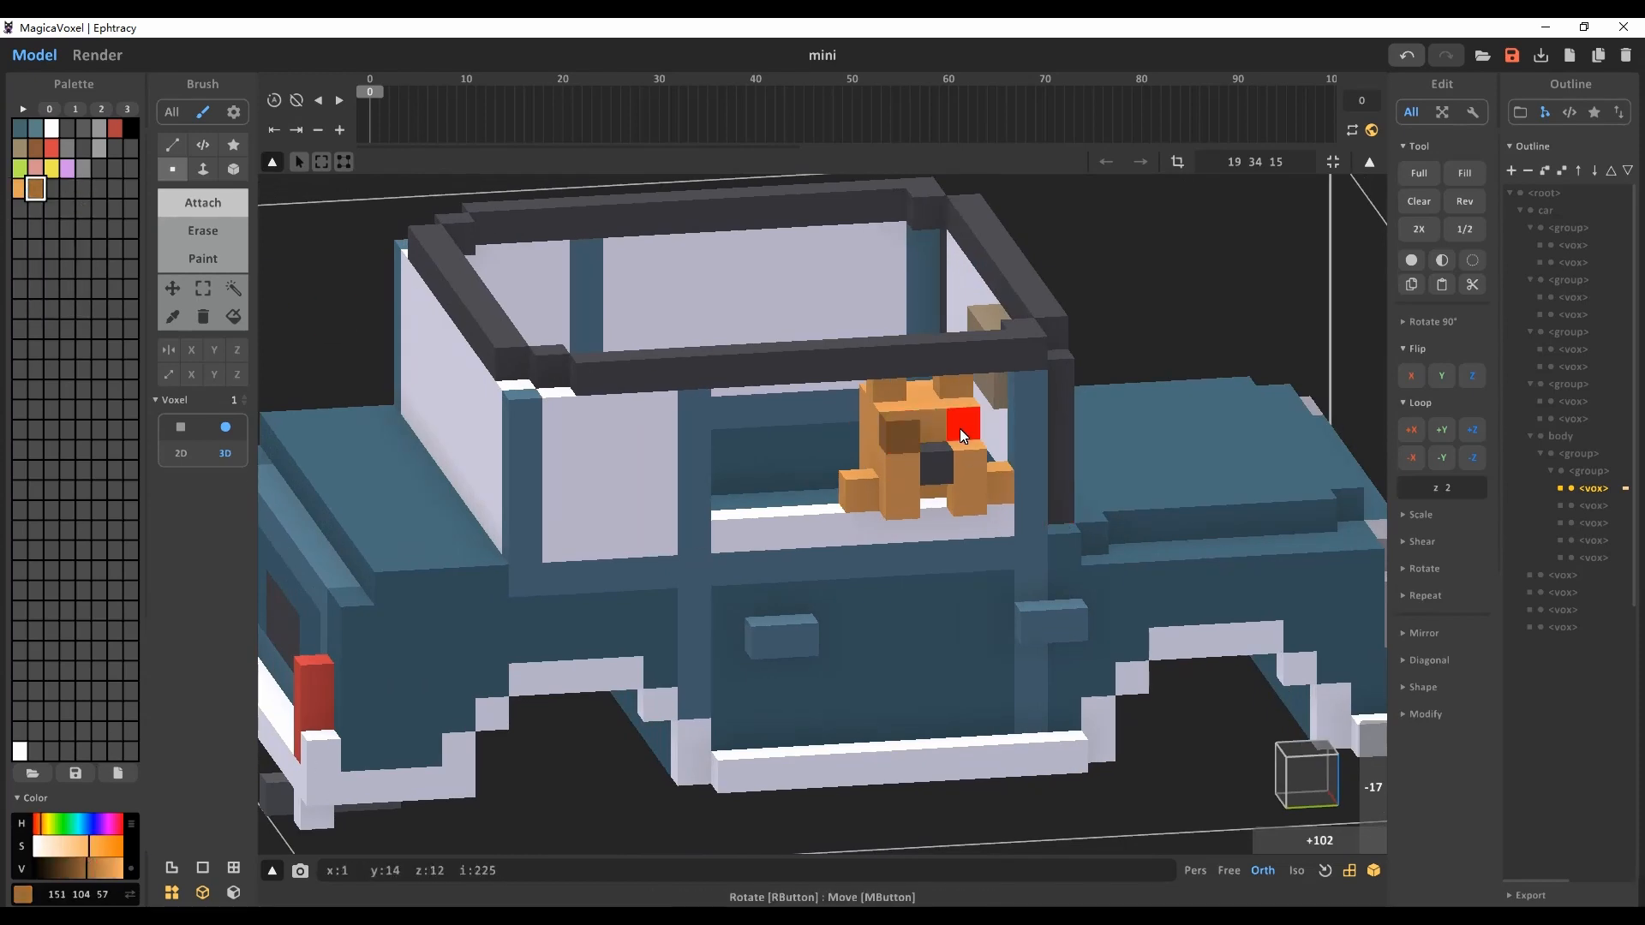
pyautogui.press('g')
pyautogui.moveTo(962, 416); pyautogui.dragTo(1043, 367, button='right')
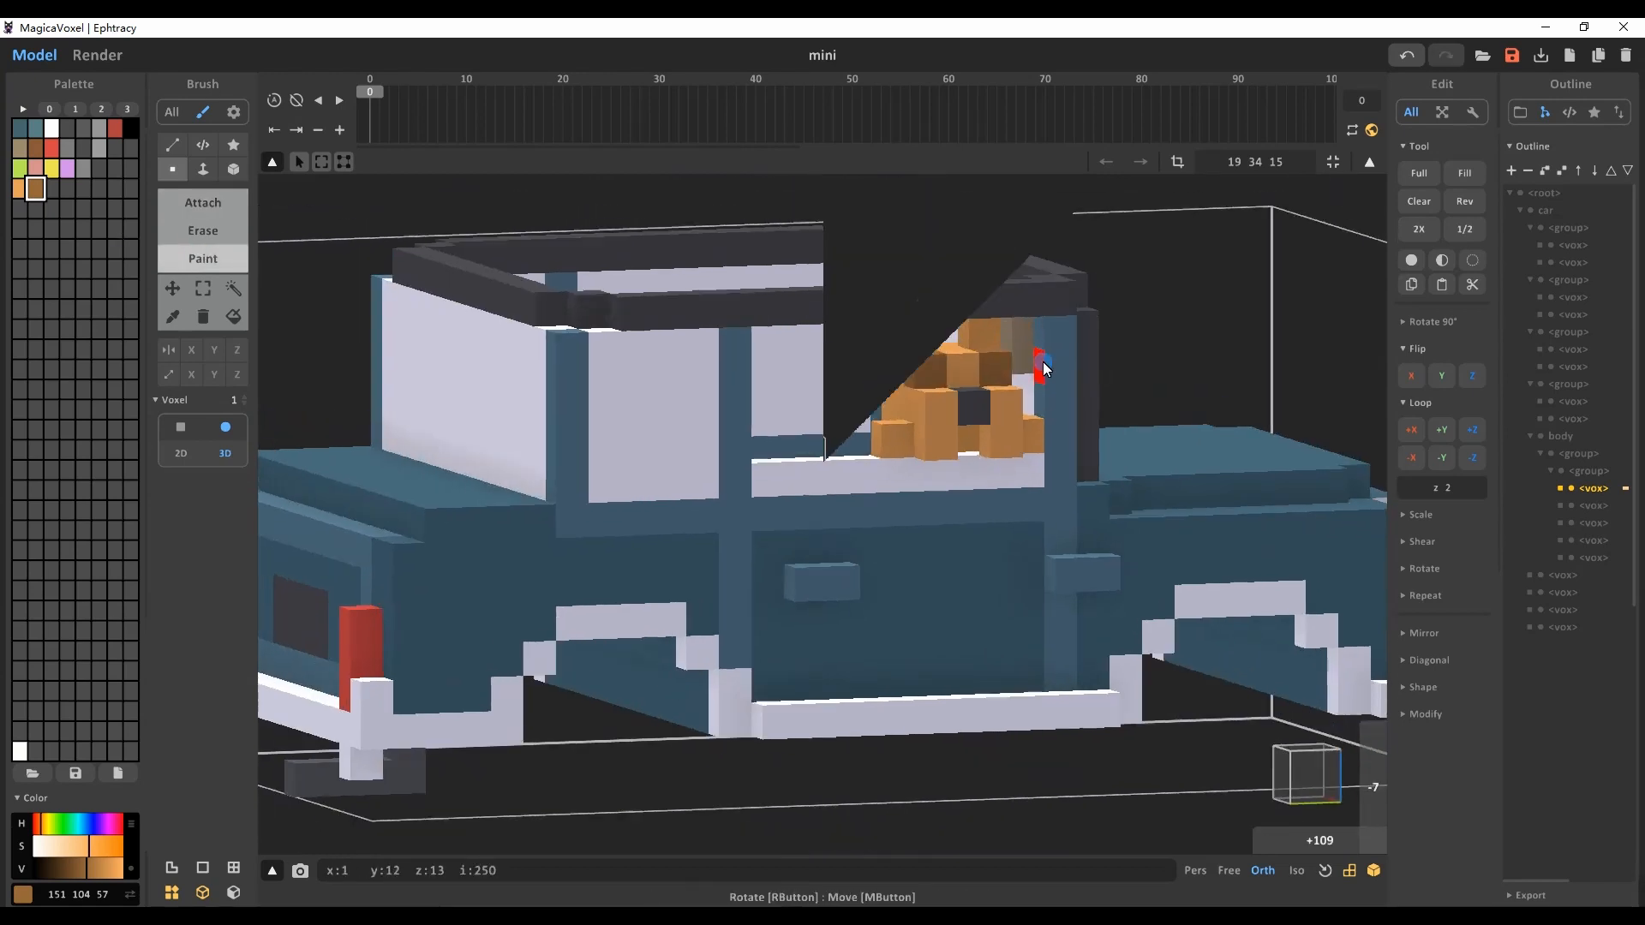
# Step: Isolate the dog figure in its own 20 × 20 × 20 model and open that model for voxel editing
pyautogui.scroll(-5, 1042, 366)
pyautogui.press('Tab')
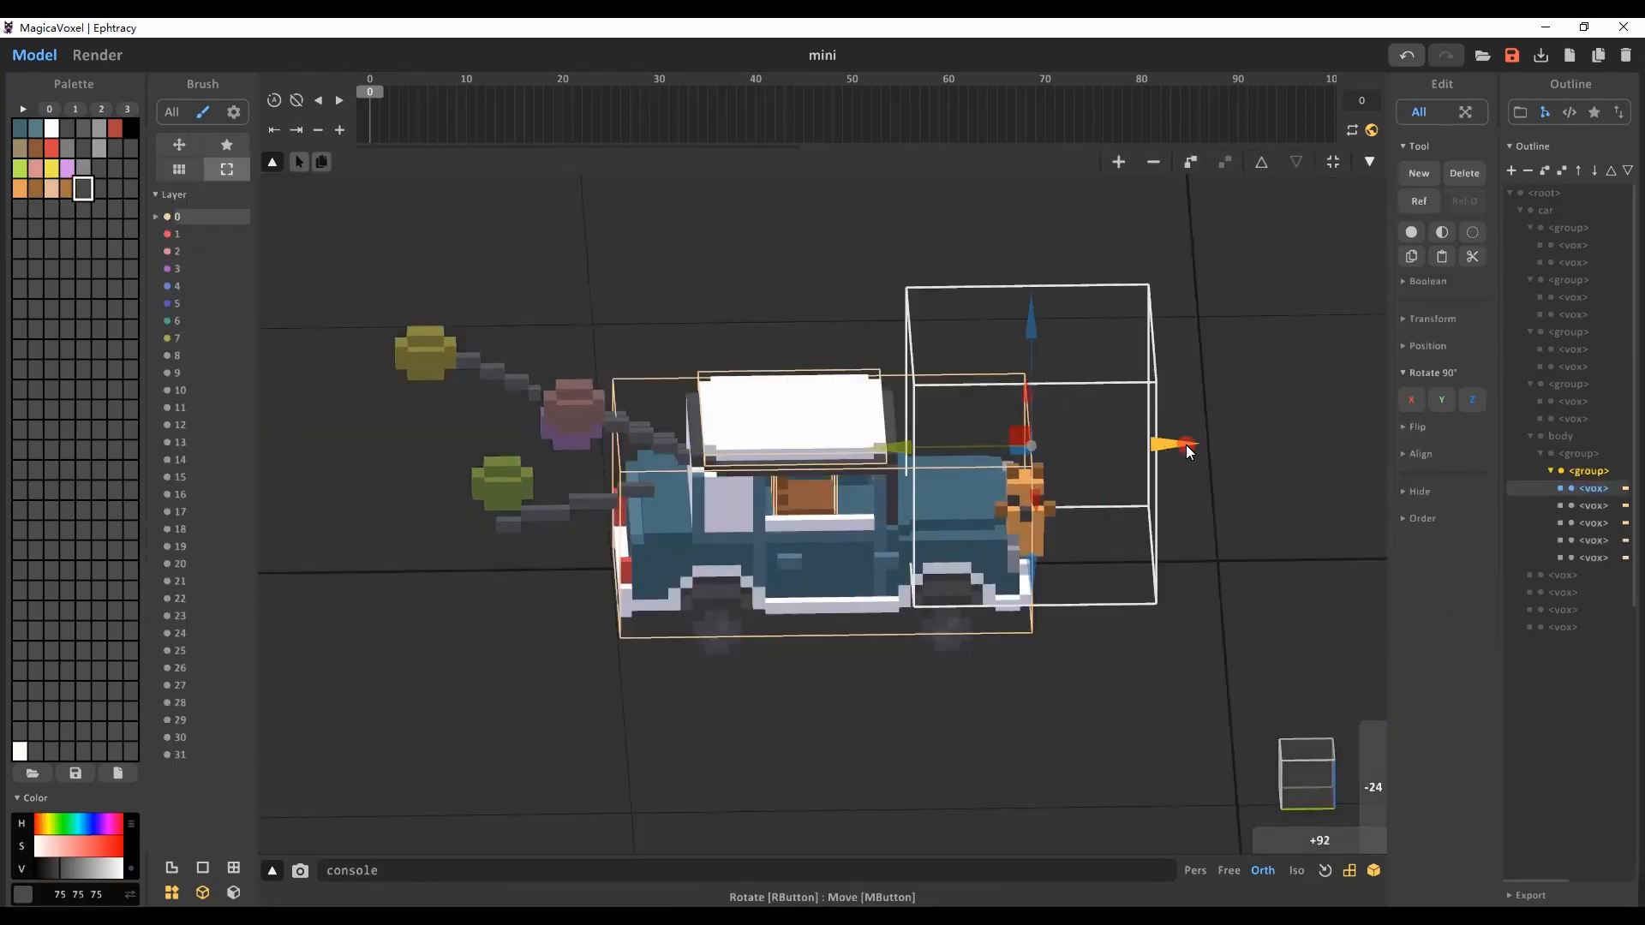
pyautogui.press('Tab')
pyautogui.moveTo(734, 490); pyautogui.dragTo(699, 569, button='right')
pyautogui.hotkey('ctrl', 'z')
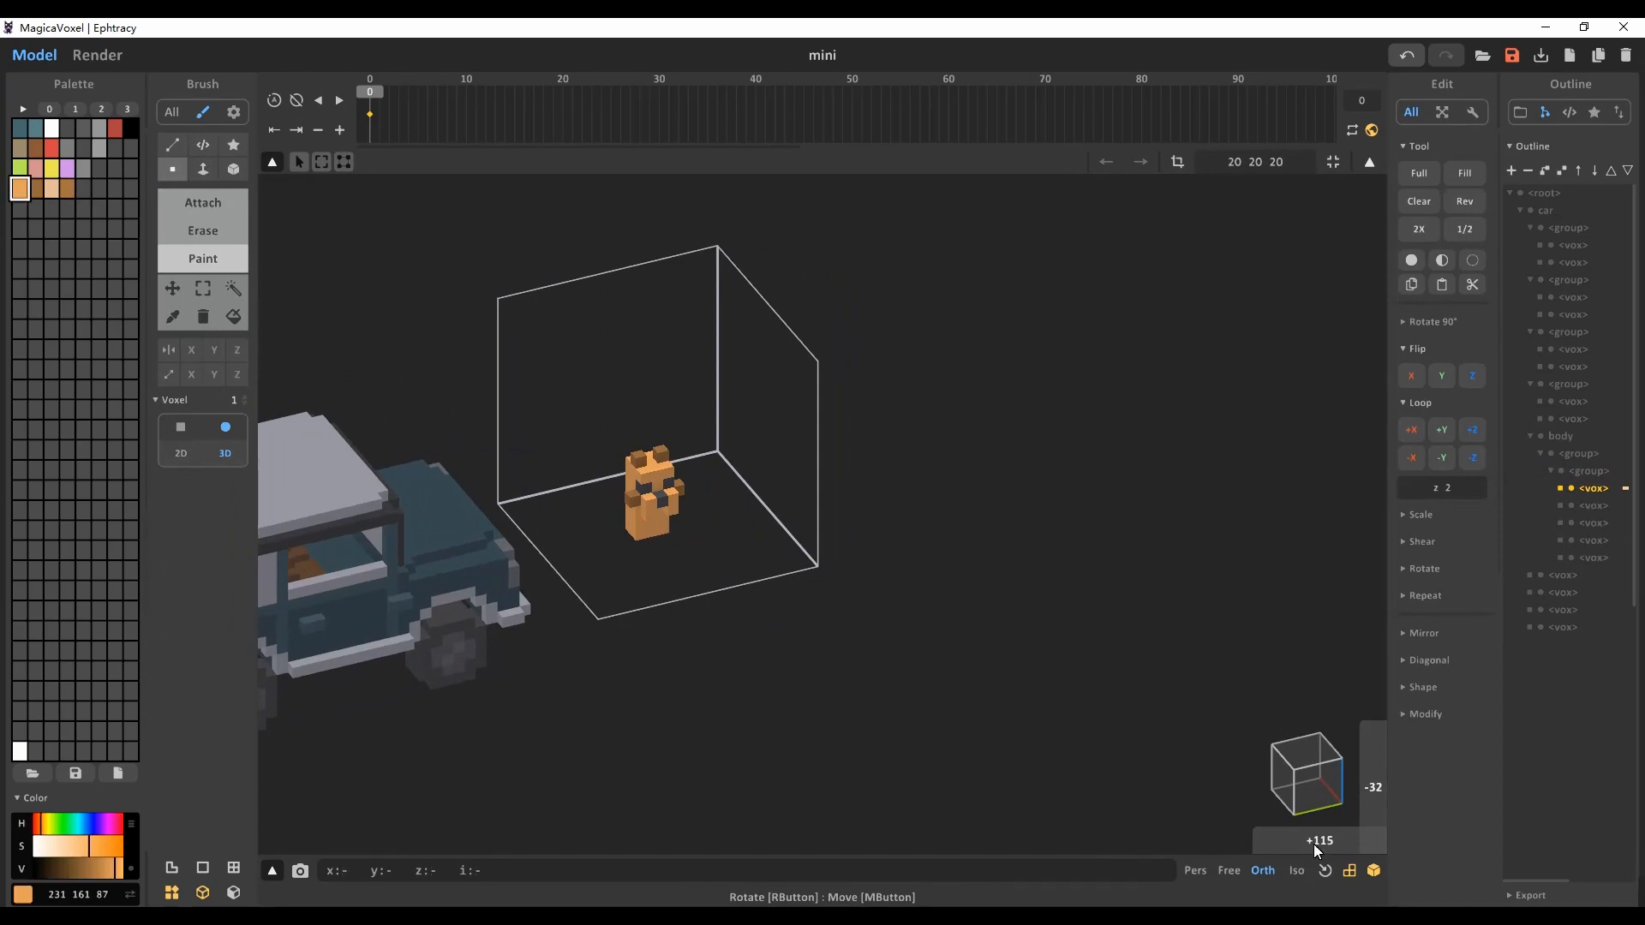
# Step: Attach an orange (231 161 87) body behind the dog's head and adjust its faces
pyautogui.click(1316, 848)
pyautogui.click(203, 203)
pyautogui.click(233, 169)
pyautogui.moveTo(840, 479)
pyautogui.mouseDown(button='right')
pyautogui.moveTo(921, 552)
pyautogui.moveTo(821, 632)
pyautogui.moveTo(705, 555)
pyautogui.mouseUp(button='right')
pyautogui.press('f')
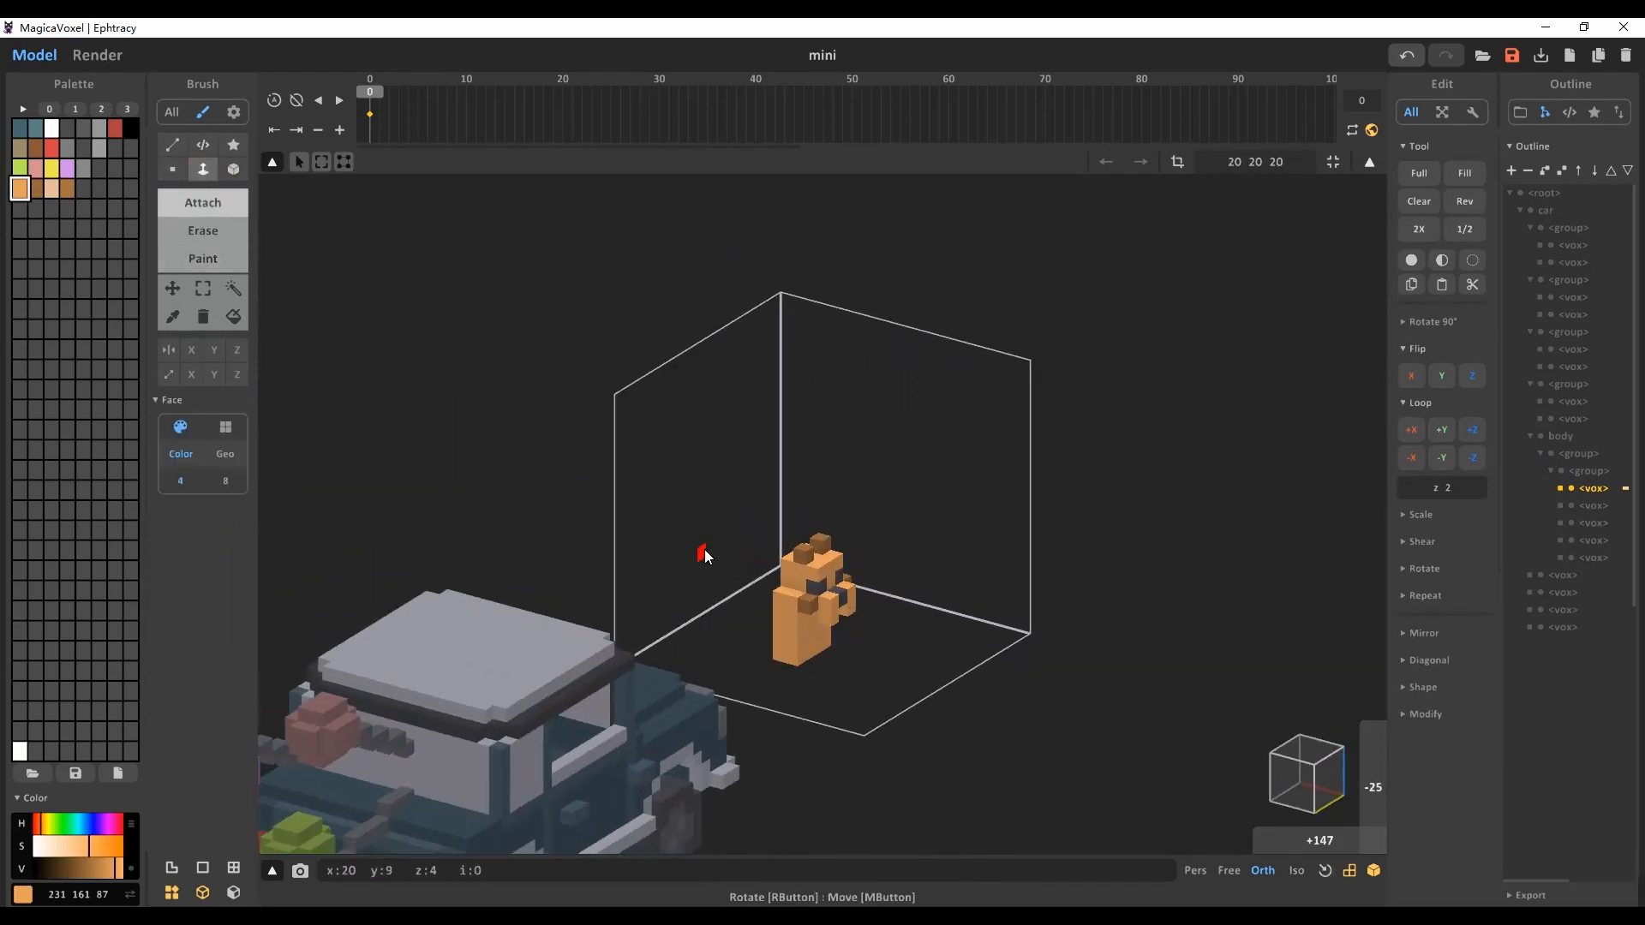
pyautogui.moveTo(763, 629); pyautogui.dragTo(822, 638, button='right')
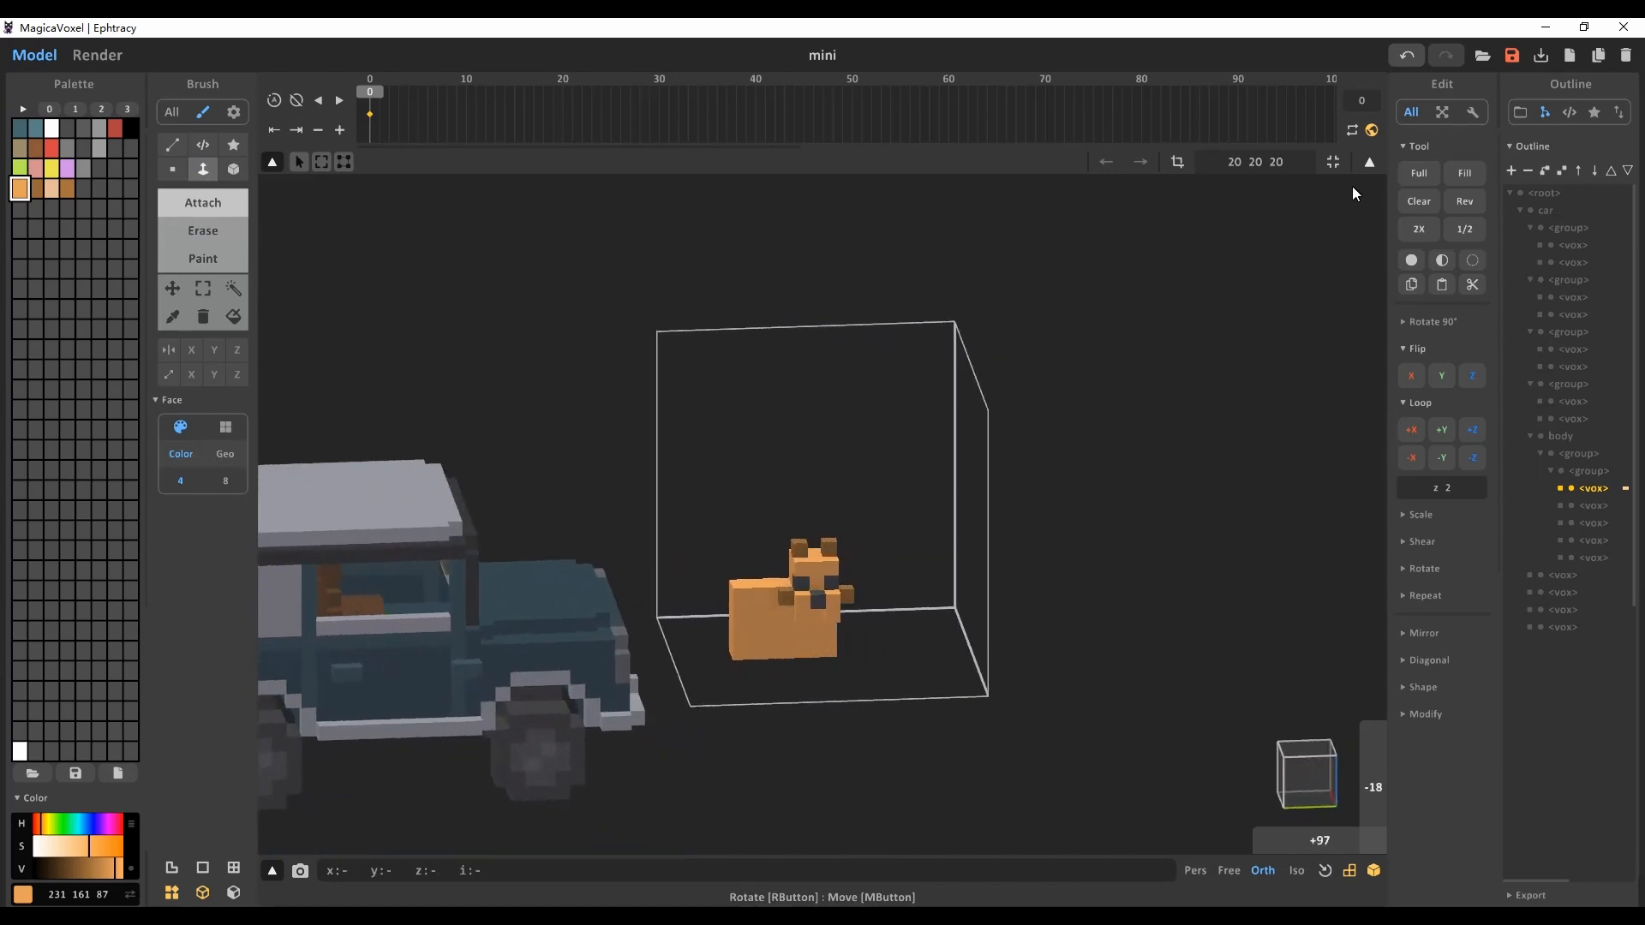
pyautogui.click(223, 233)
# Step: Leave voxel editing and move the dog model into the car so it looks out of the front side window
pyautogui.moveTo(668, 600)
pyautogui.mouseDown(button='right')
pyautogui.moveTo(749, 632)
pyautogui.moveTo(1110, 396)
pyautogui.moveTo(896, 434)
pyautogui.moveTo(968, 572)
pyautogui.moveTo(1114, 484)
pyautogui.mouseUp(button='right')
pyautogui.press('Tab')
pyautogui.moveTo(1120, 479); pyautogui.dragTo(727, 517)
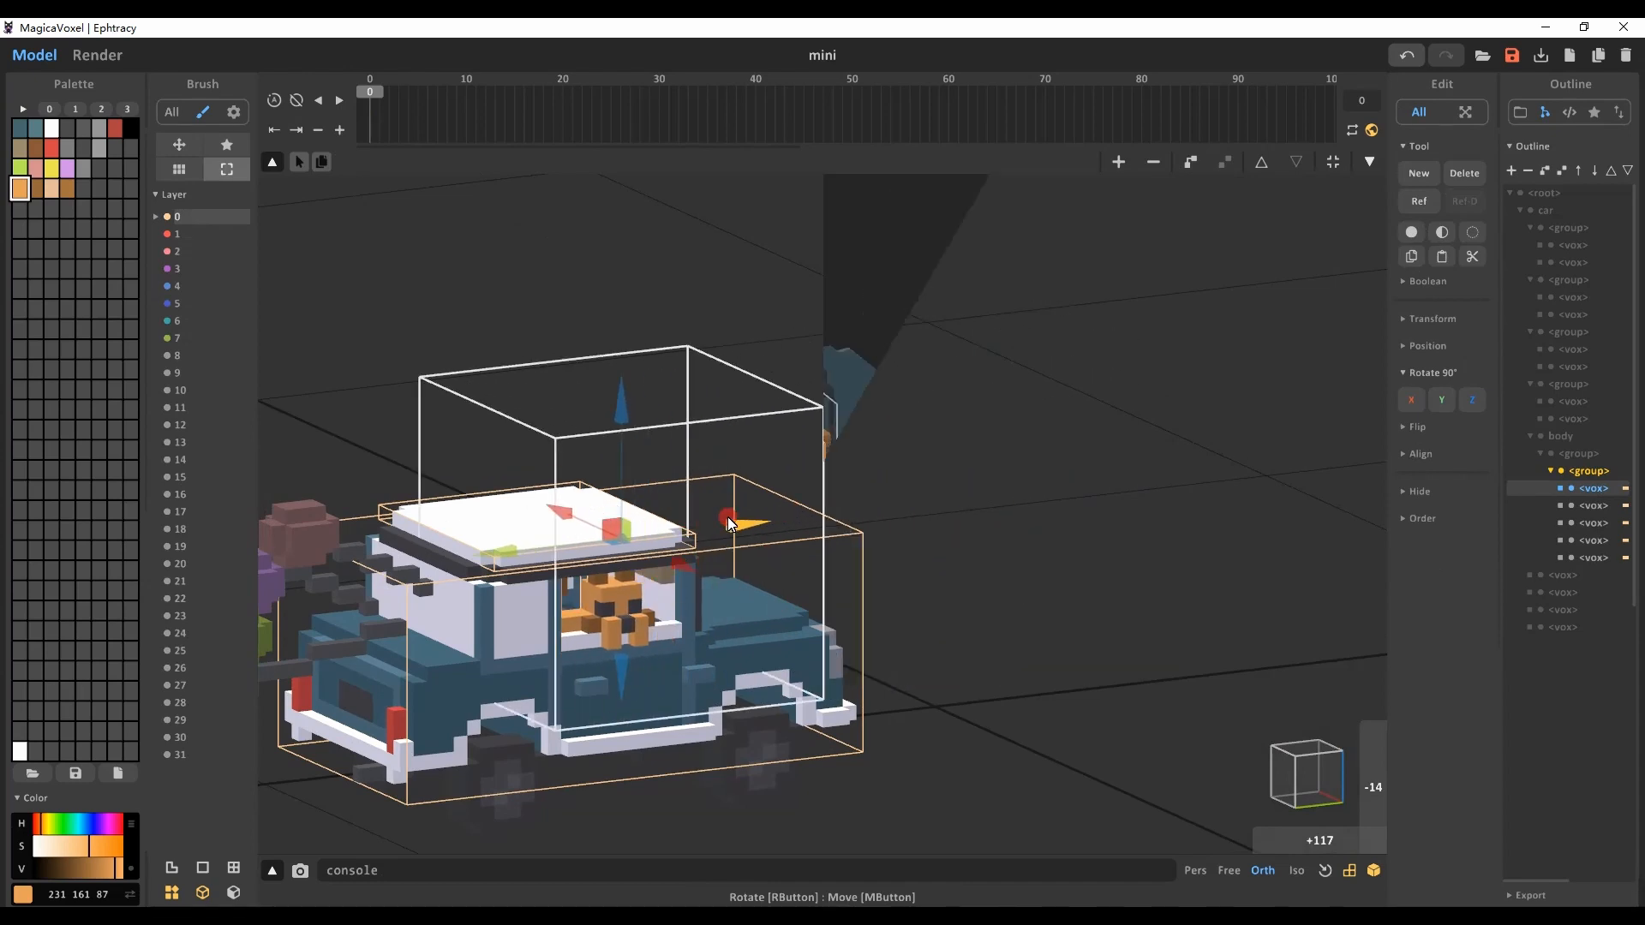
# Step: Reopen the dog model and draw brown (151 104 57) voxels at its rear end with the line geometry brush
pyautogui.moveTo(728, 516); pyautogui.dragTo(479, 565, button='right')
pyautogui.press('Tab')
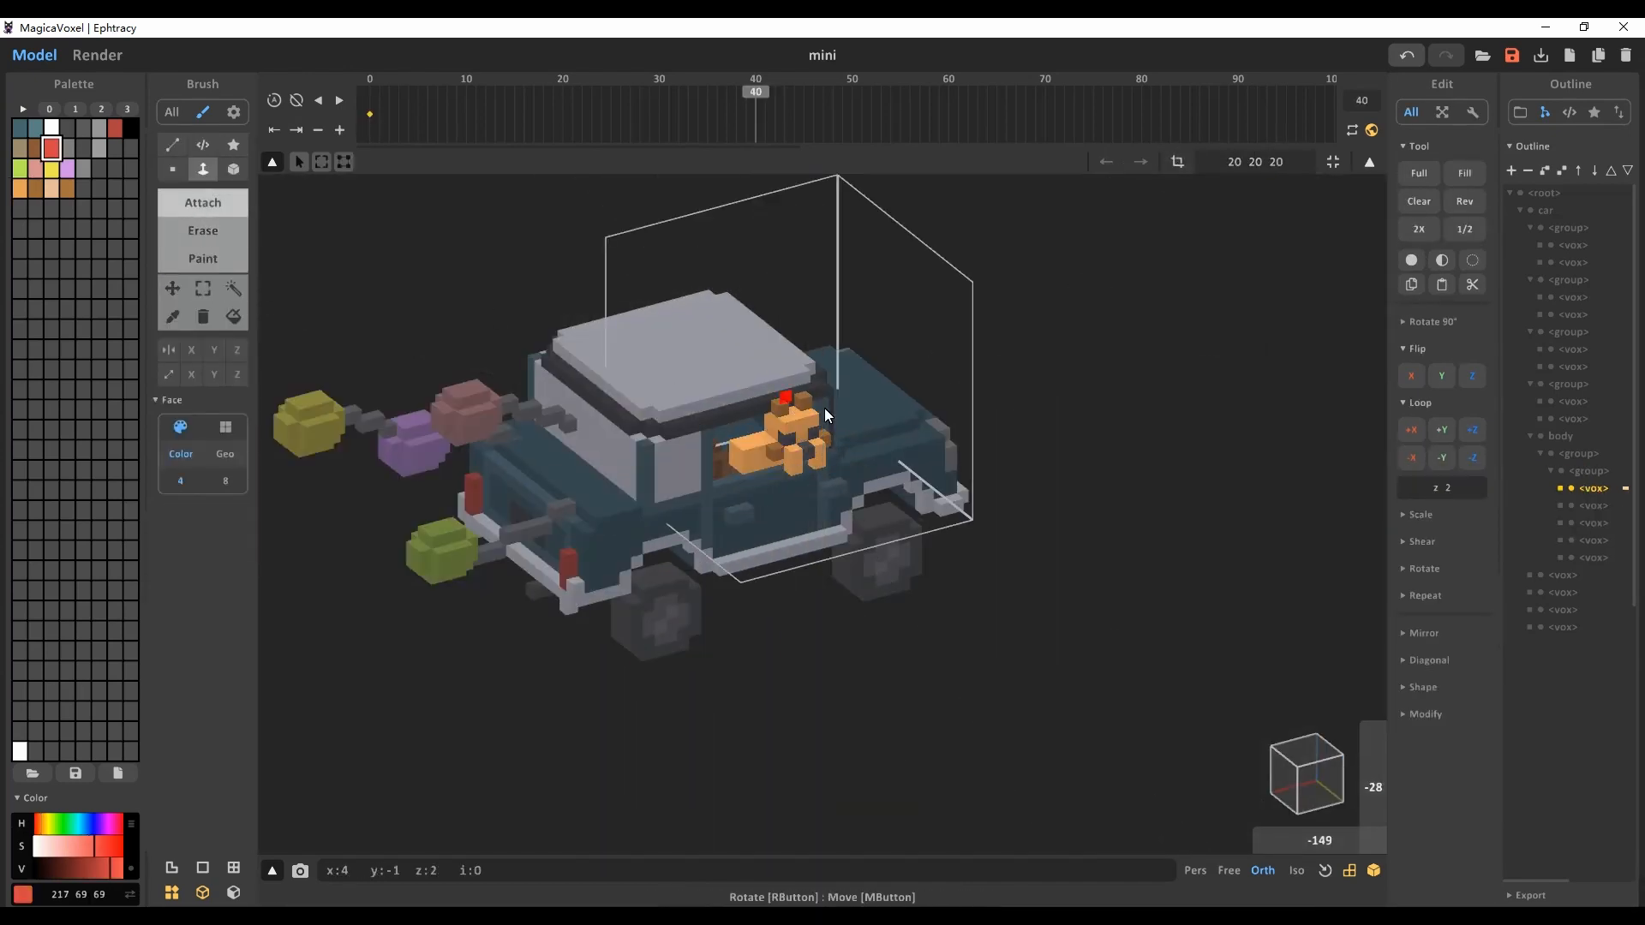
pyautogui.keyDown('alt'); pyautogui.click(780, 409); pyautogui.keyUp('alt')
pyautogui.click(170, 143)
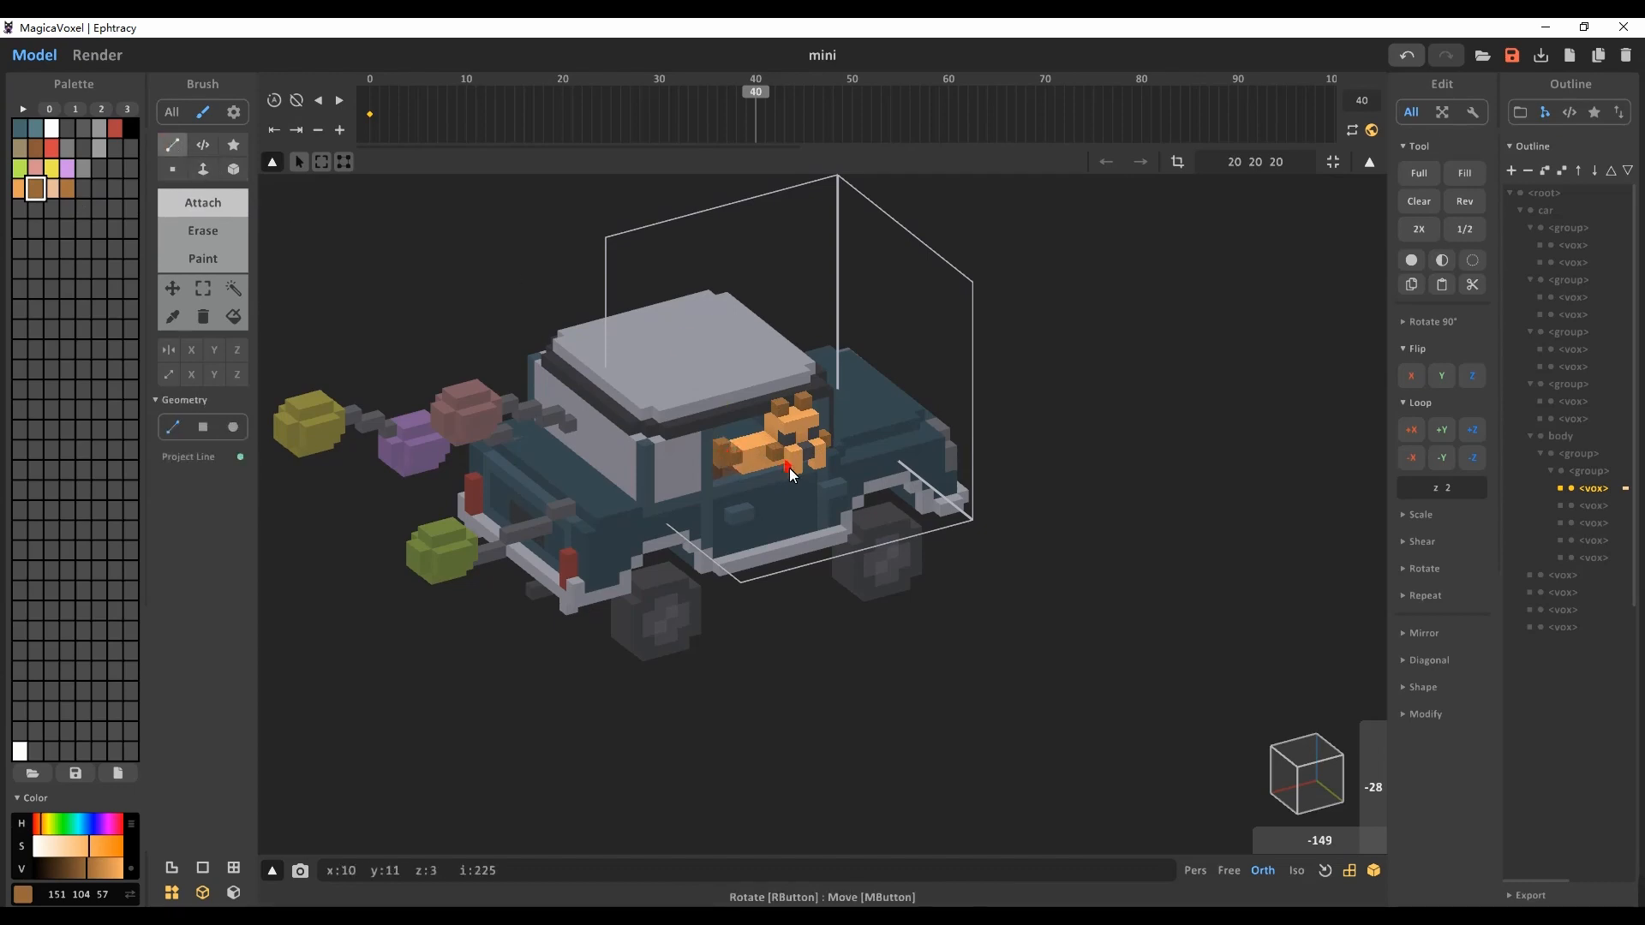
# Step: Preview the dog in the car in the render, starting from frame 0, and return to modelling
pyautogui.click(374, 100)
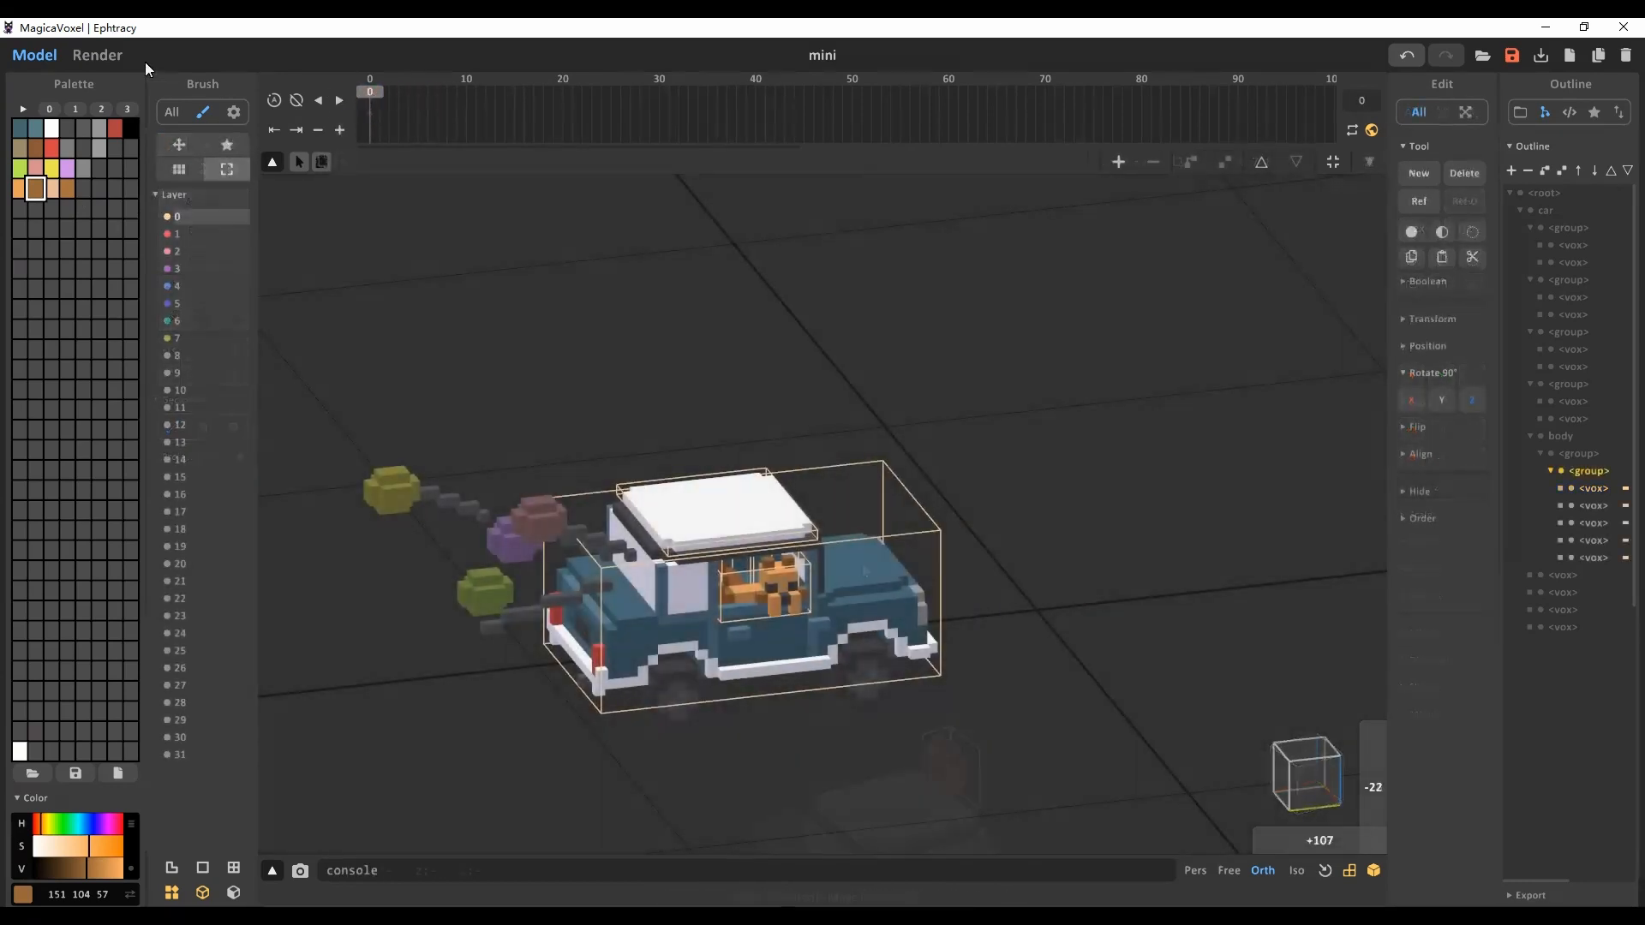
pyautogui.click(98, 55)
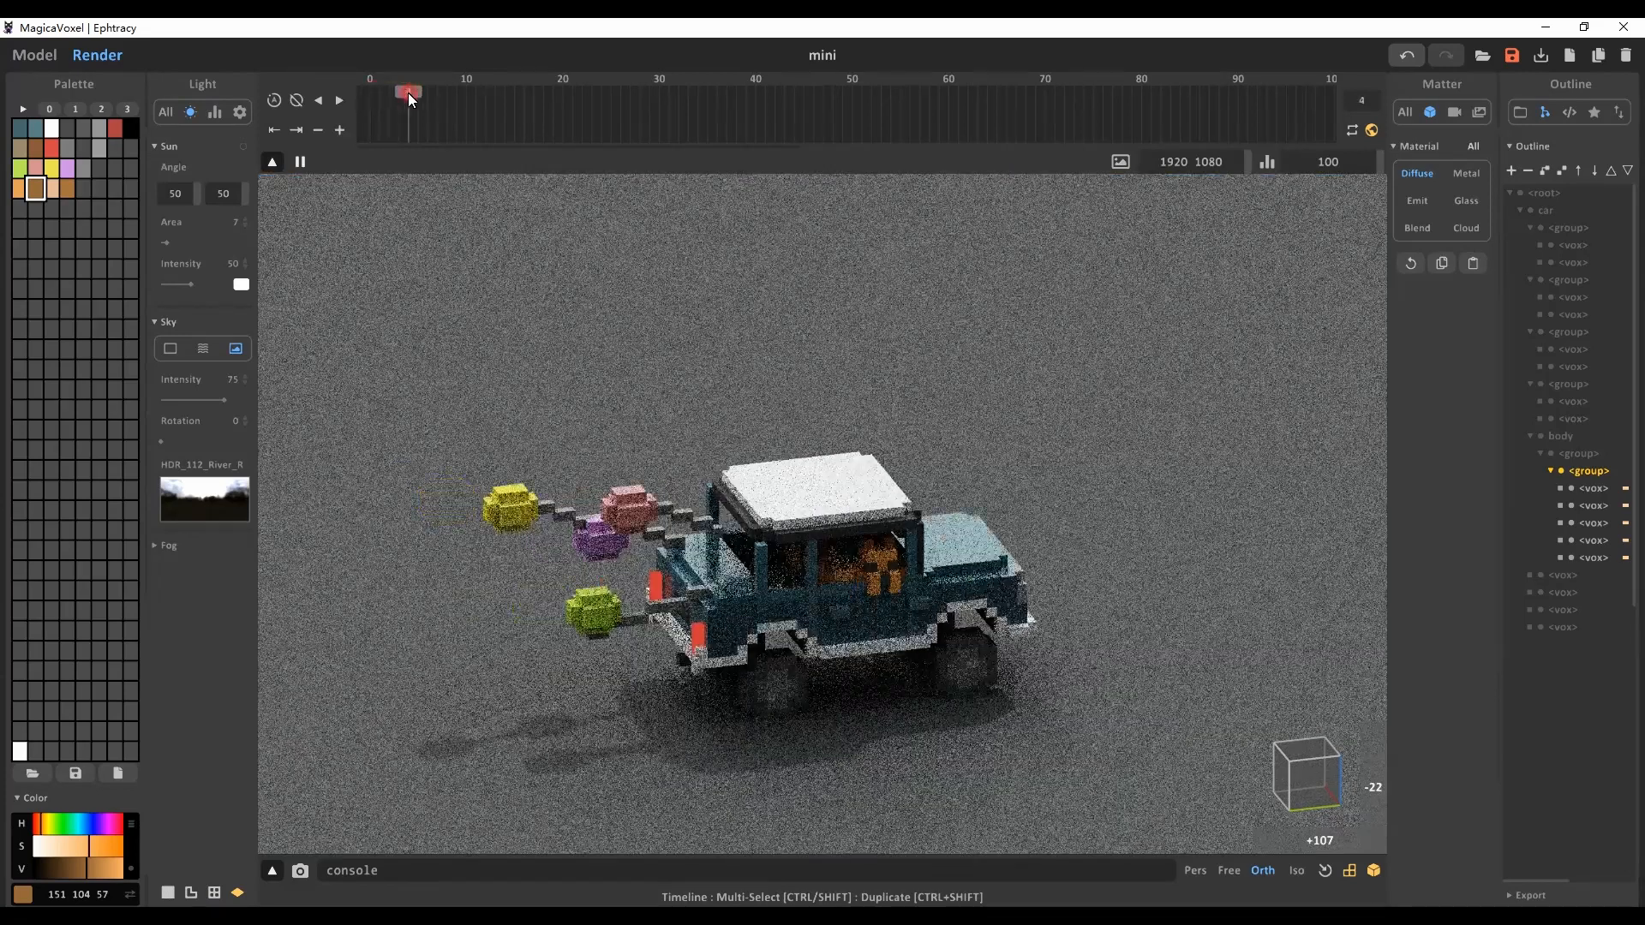
pyautogui.click(34, 55)
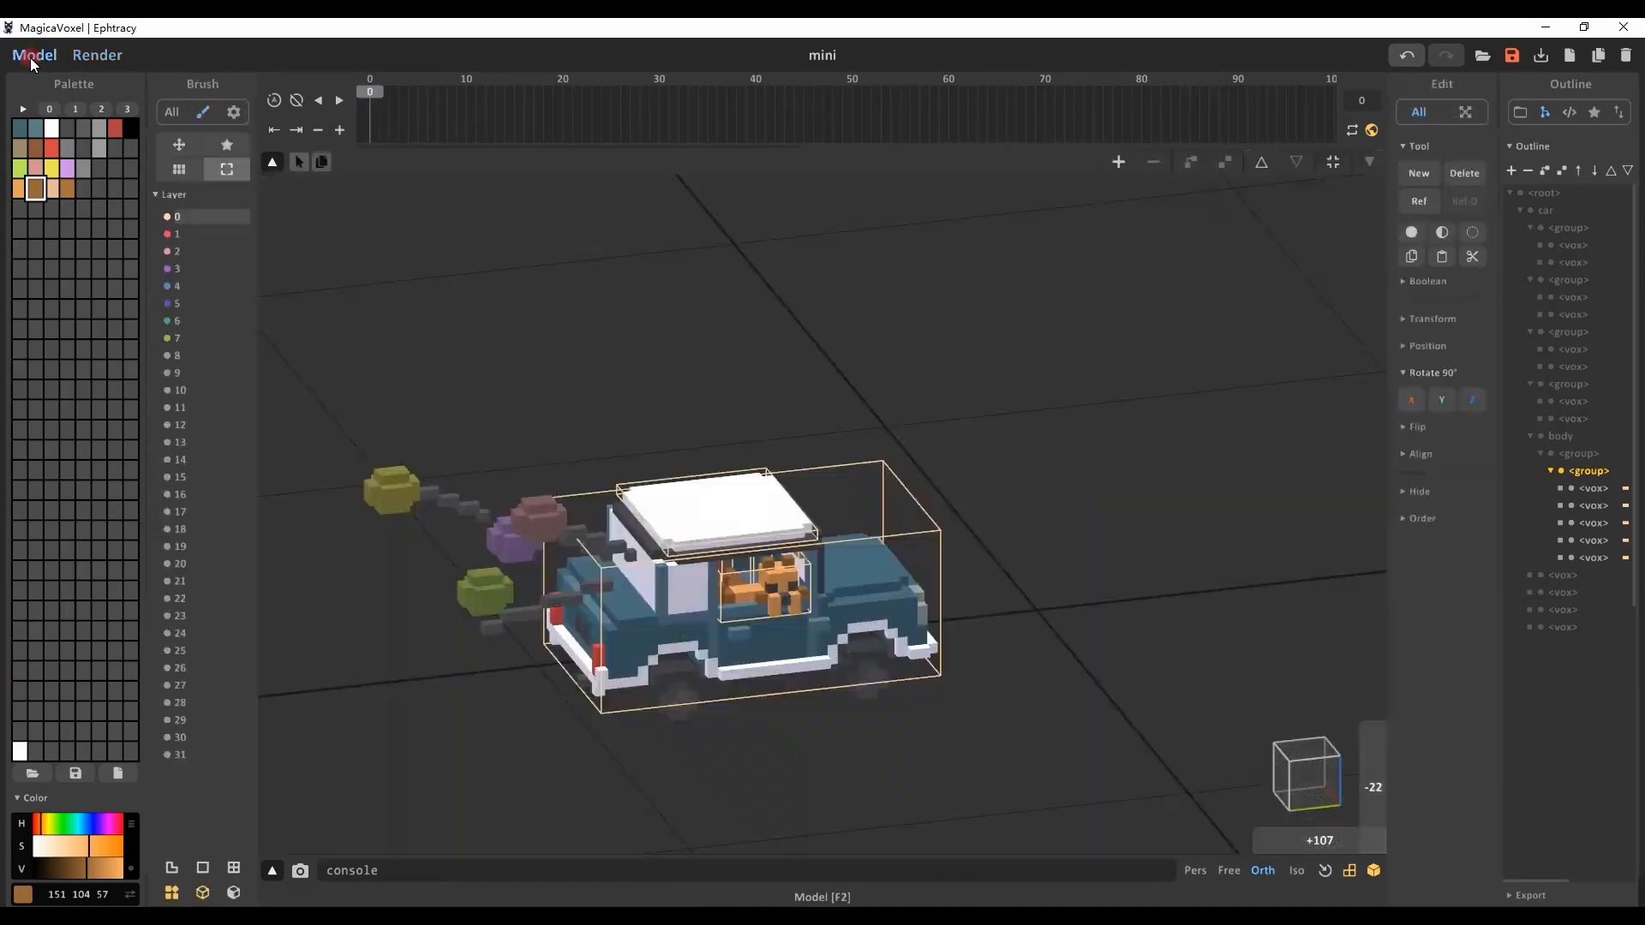
# Step: Open the dog model again and repaint faces of its body in orange (231 161 87)
pyautogui.scroll(3, 785, 712)
pyautogui.scroll(1, 781, 714)
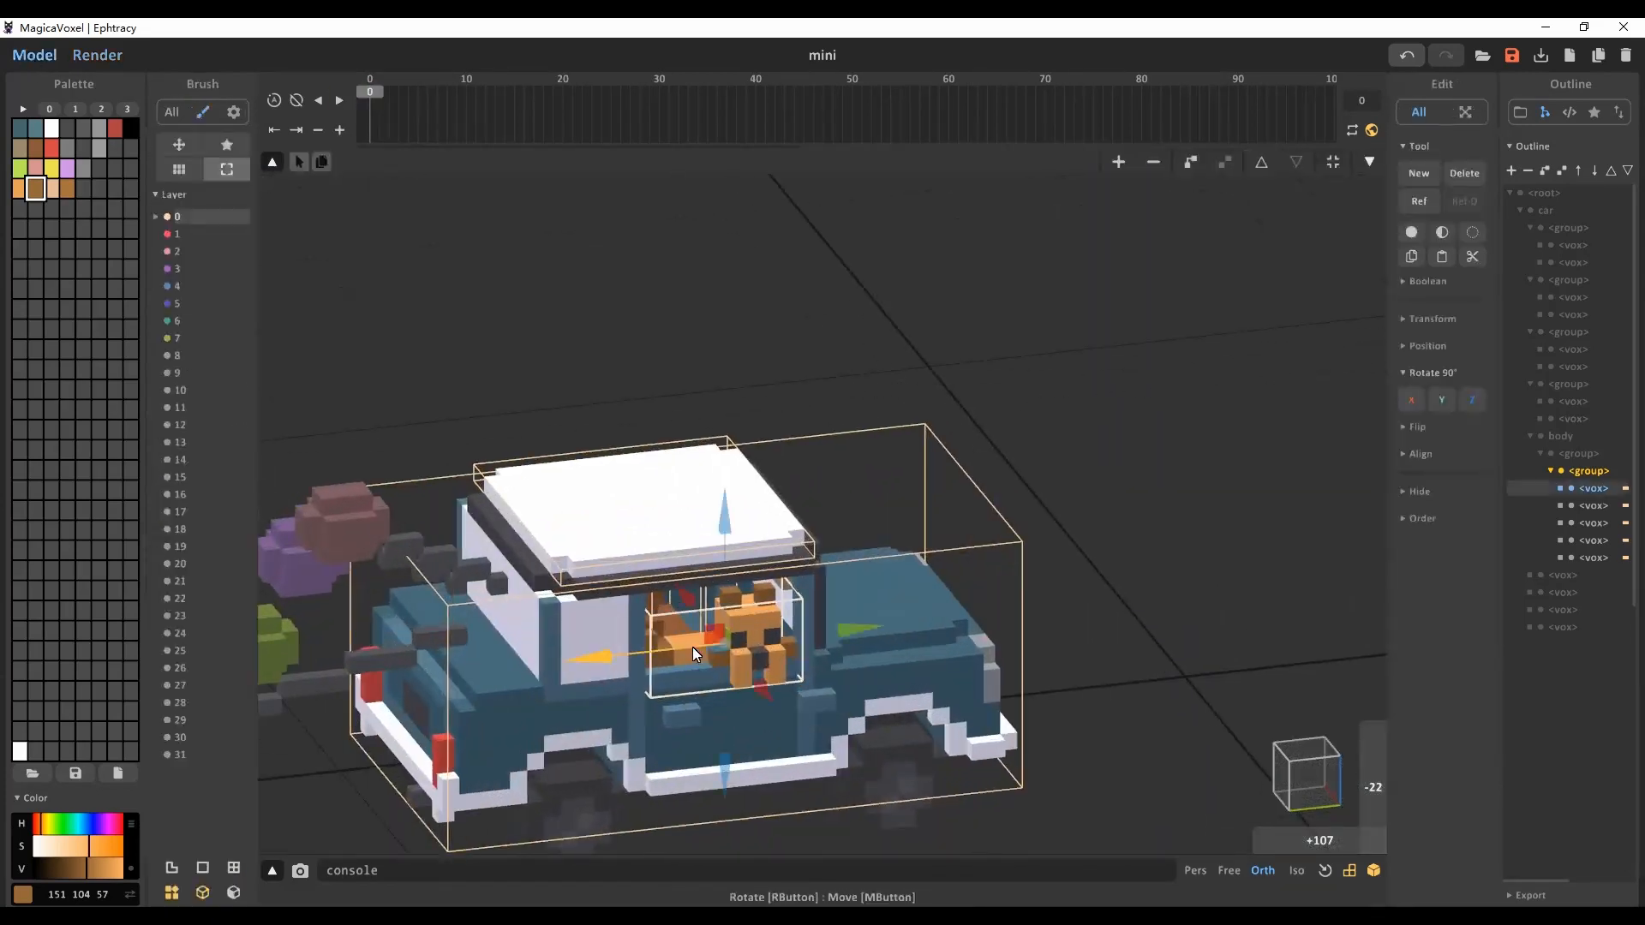
pyautogui.press('Tab')
pyautogui.keyDown('alt'); pyautogui.click(692, 645); pyautogui.keyUp('alt')
pyautogui.click(203, 258)
pyautogui.click(203, 169)
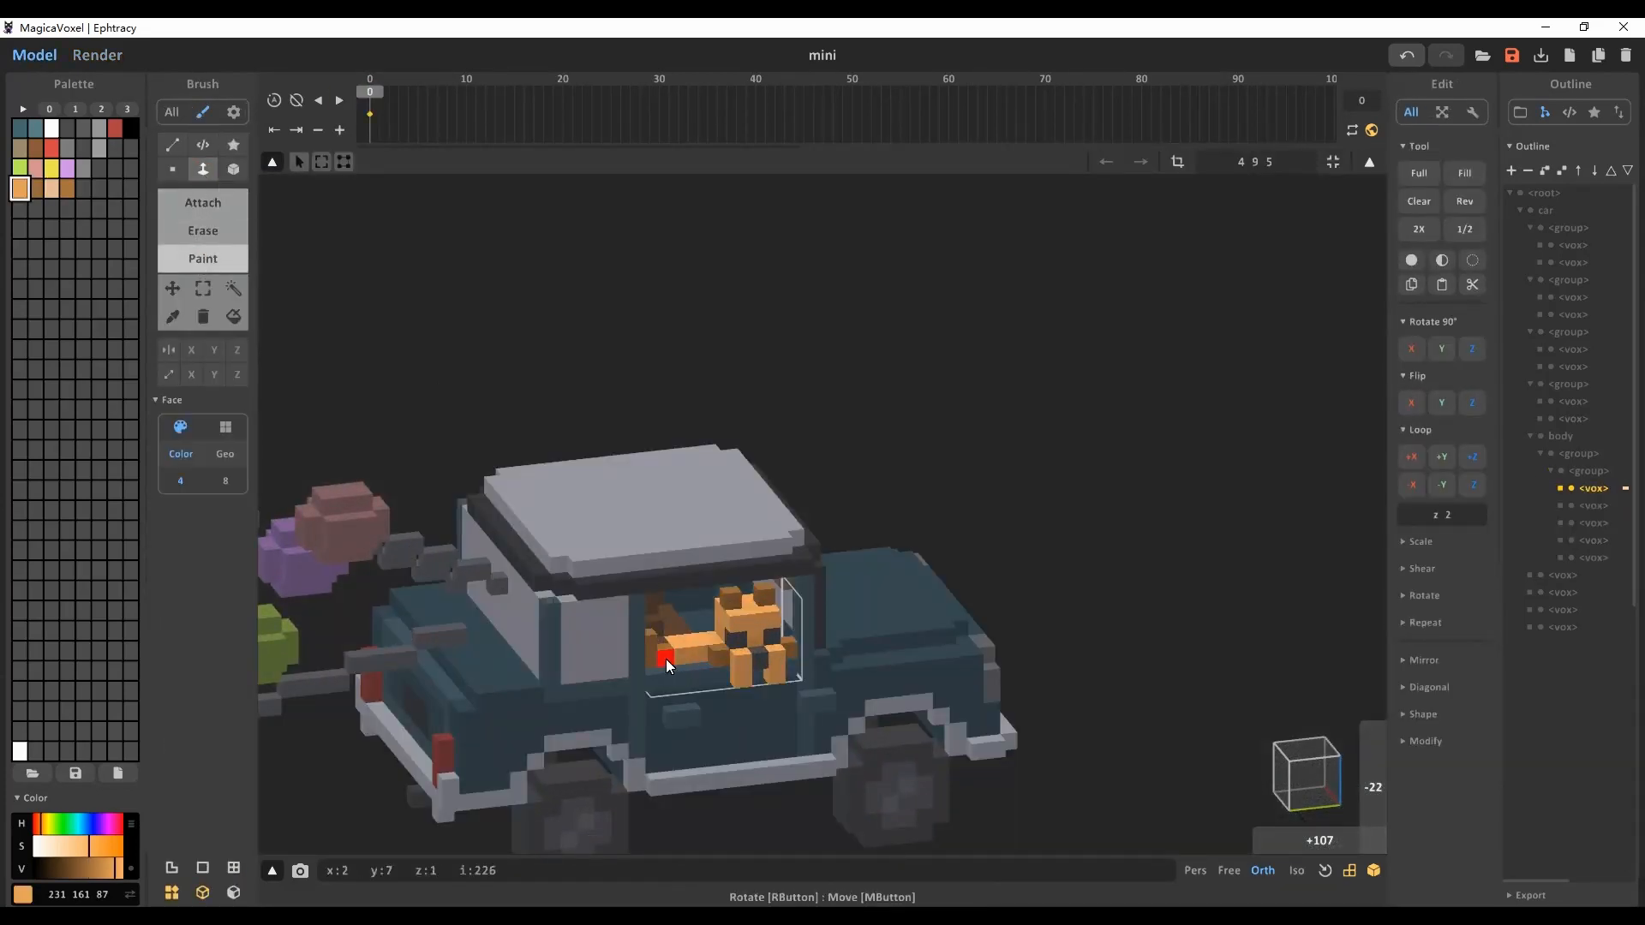
pyautogui.moveTo(665, 659); pyautogui.dragTo(836, 667, button='right')
pyautogui.press('Tab')
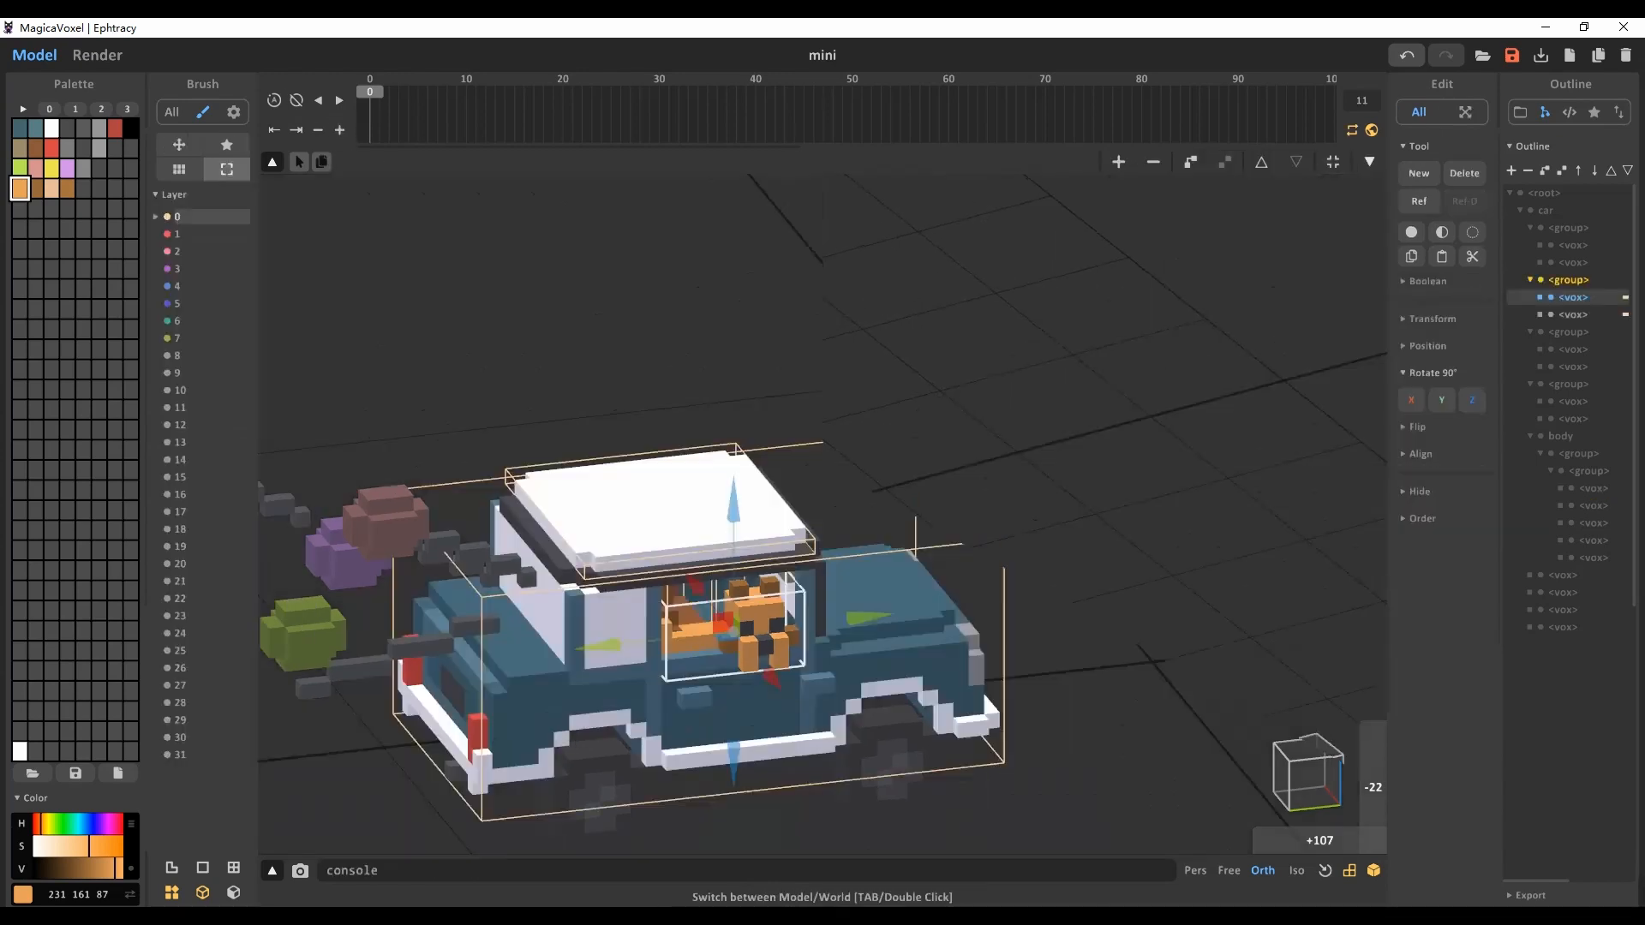
# Step: Preview the car animation with the dog in the render by scrubbing the timeline from frame 0
pyautogui.click(97, 55)
pyautogui.moveTo(373, 95)
pyautogui.mouseDown()
pyautogui.moveTo(913, 103)
pyautogui.moveTo(1064, 130)
pyautogui.moveTo(399, 110)
pyautogui.mouseUp()
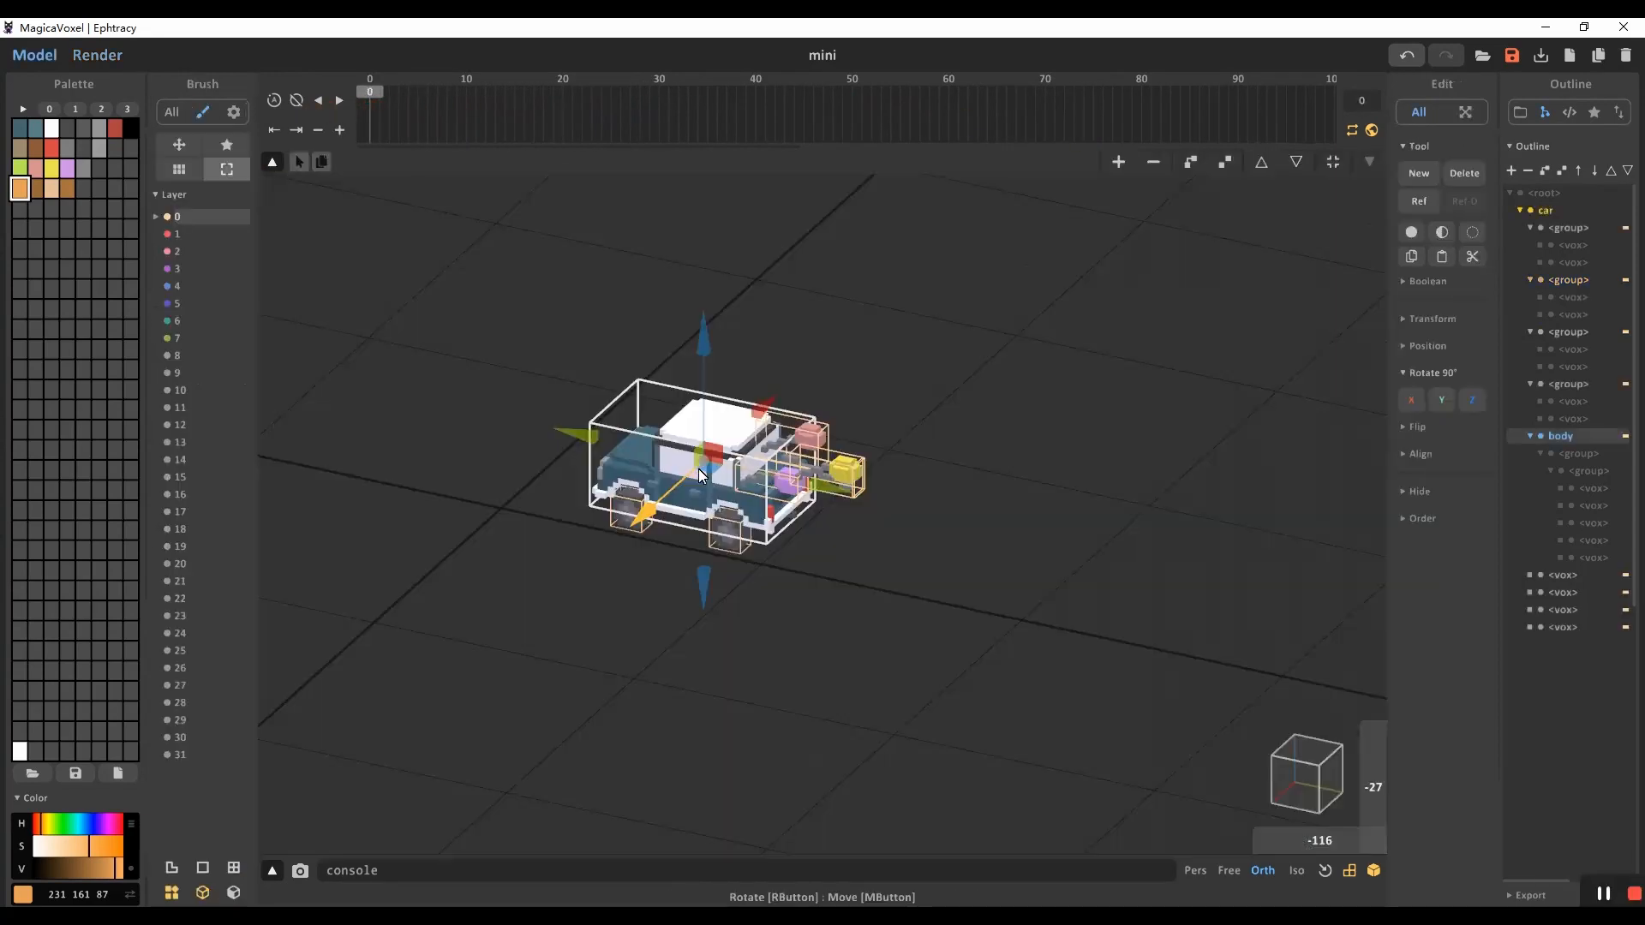
# Step: Duplicate the yellow balloon's group behind the car and unite the copy into a single model
pyautogui.click(864, 488)
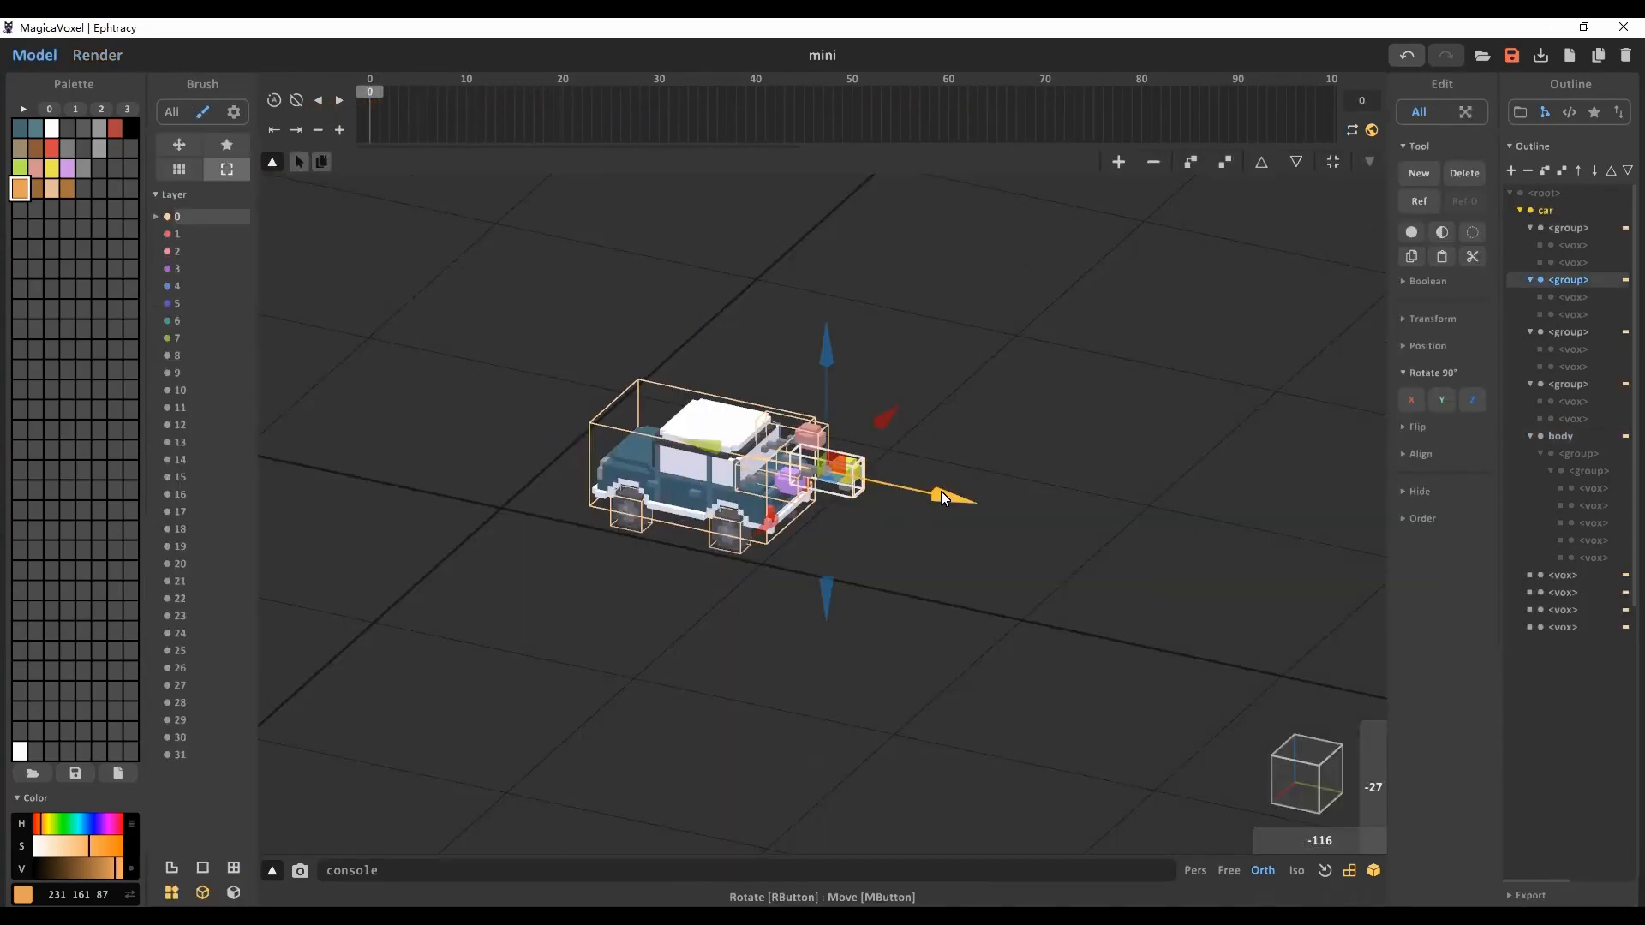
pyautogui.keyDown('alt'); pyautogui.moveTo(940, 491); pyautogui.dragTo(1119, 533); pyautogui.keyUp('alt')
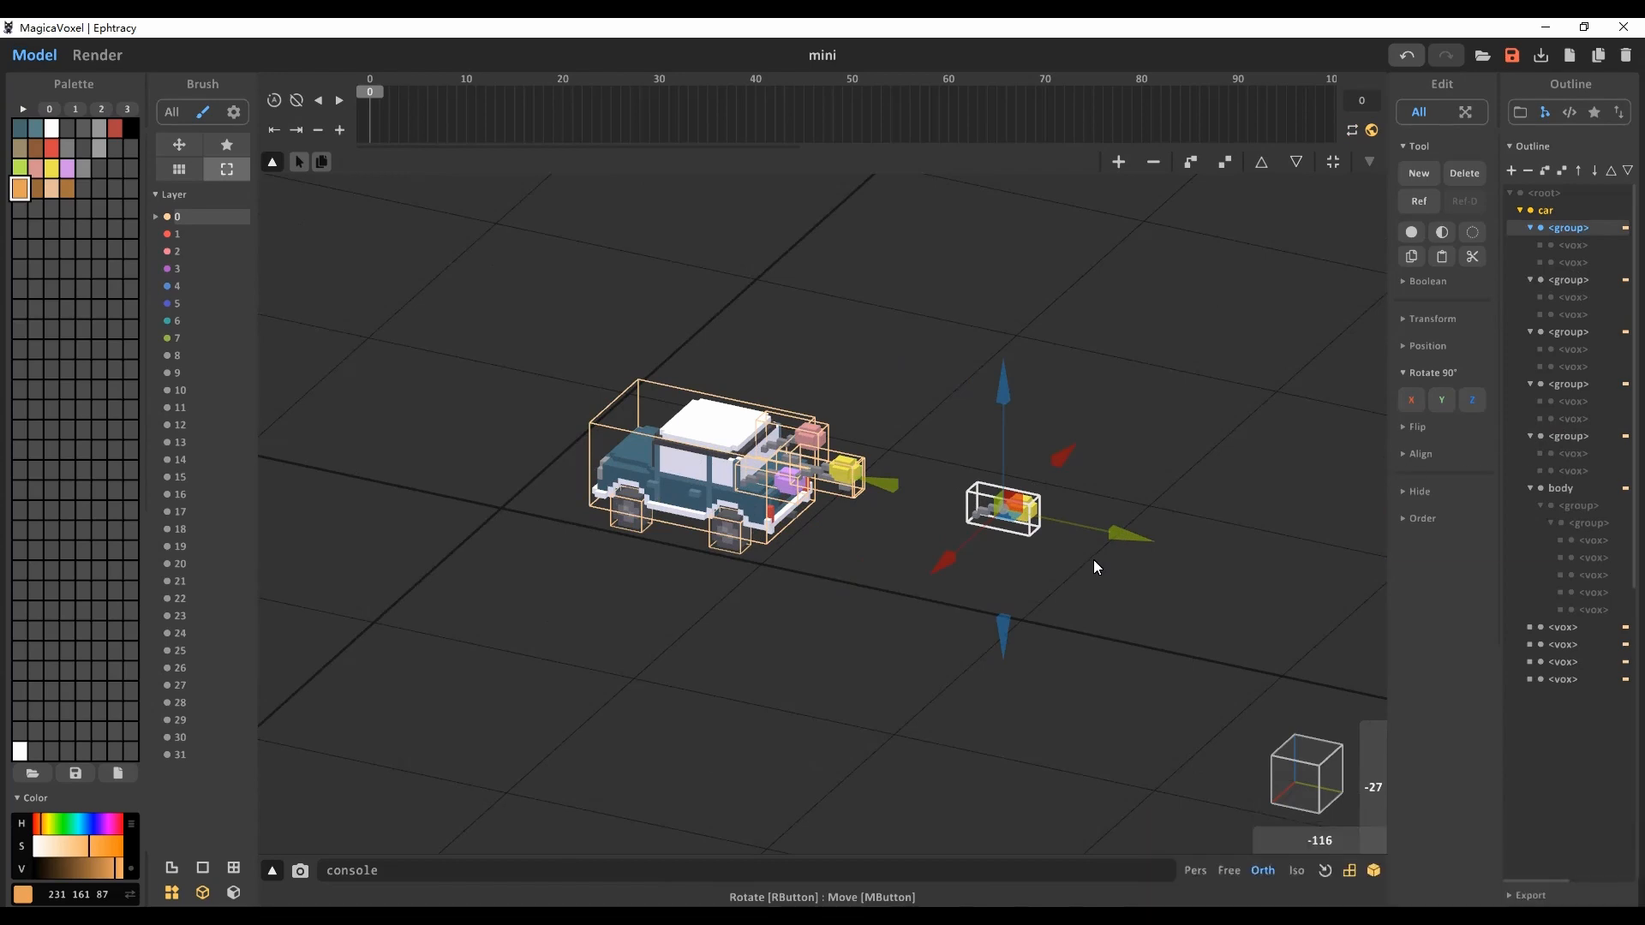
pyautogui.hotkey('ctrl', 'u')
# Step: Open the united copy for voxel editing, resize it to 12 × 12 × 12 and clear its voxels
pyautogui.press('Tab')
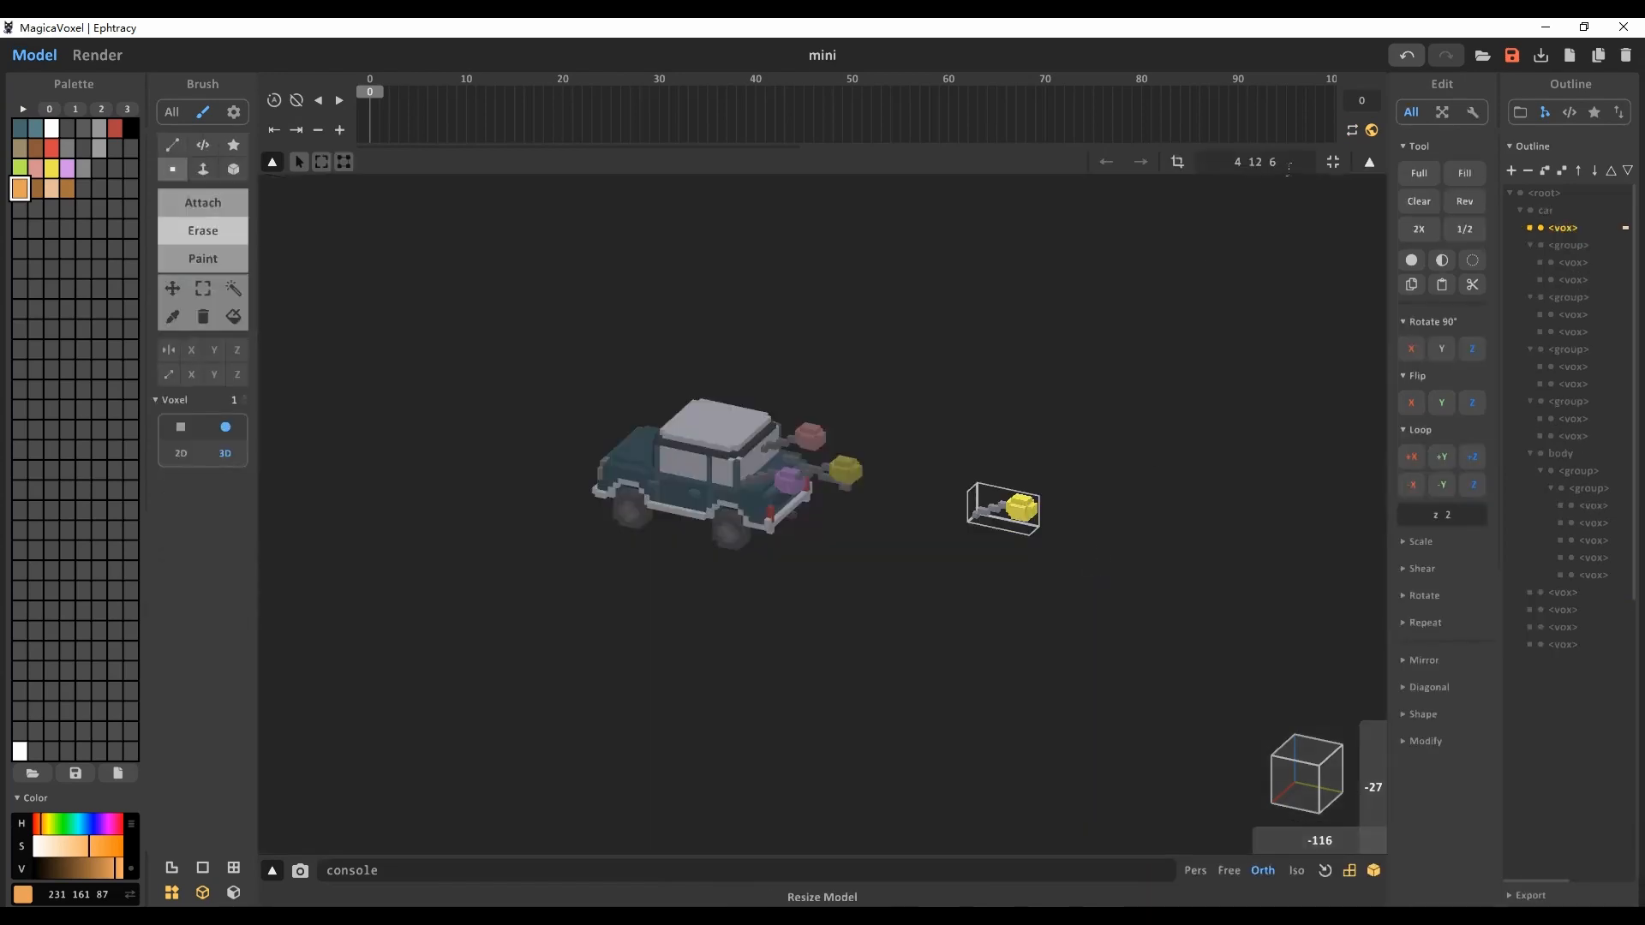
pyautogui.click(1415, 201)
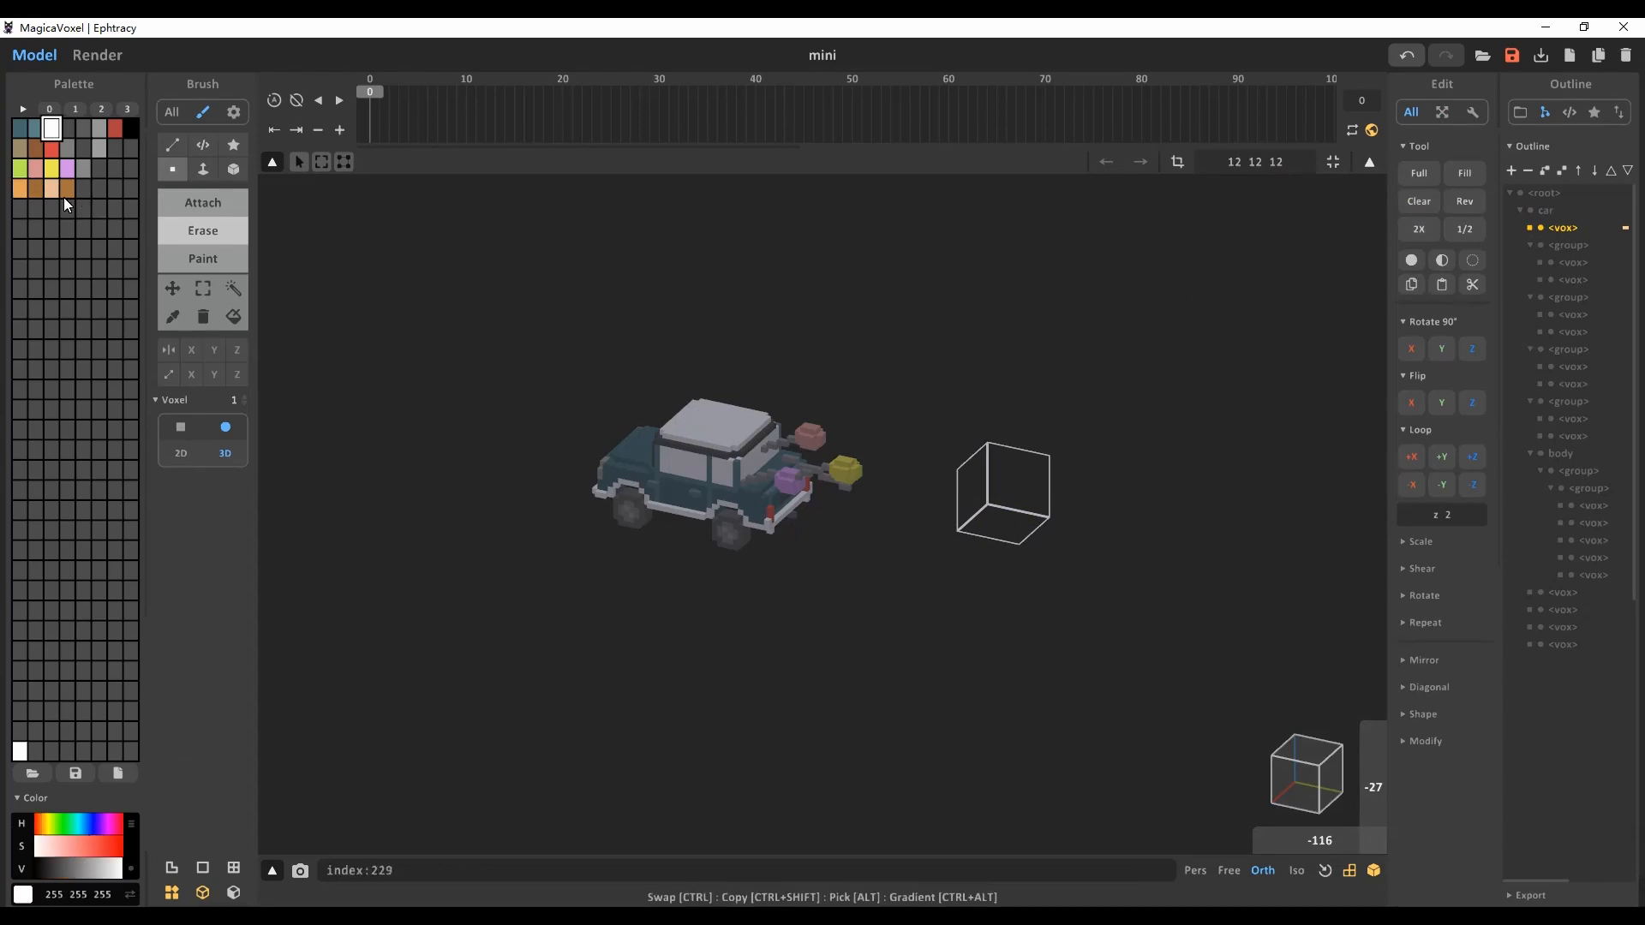
# Step: Set an empty palette slot to light grey (212 212 212) and attach a size 4 voxel ball as the exhaust puff
pyautogui.click(19, 208)
pyautogui.click(106, 869)
pyautogui.click(203, 202)
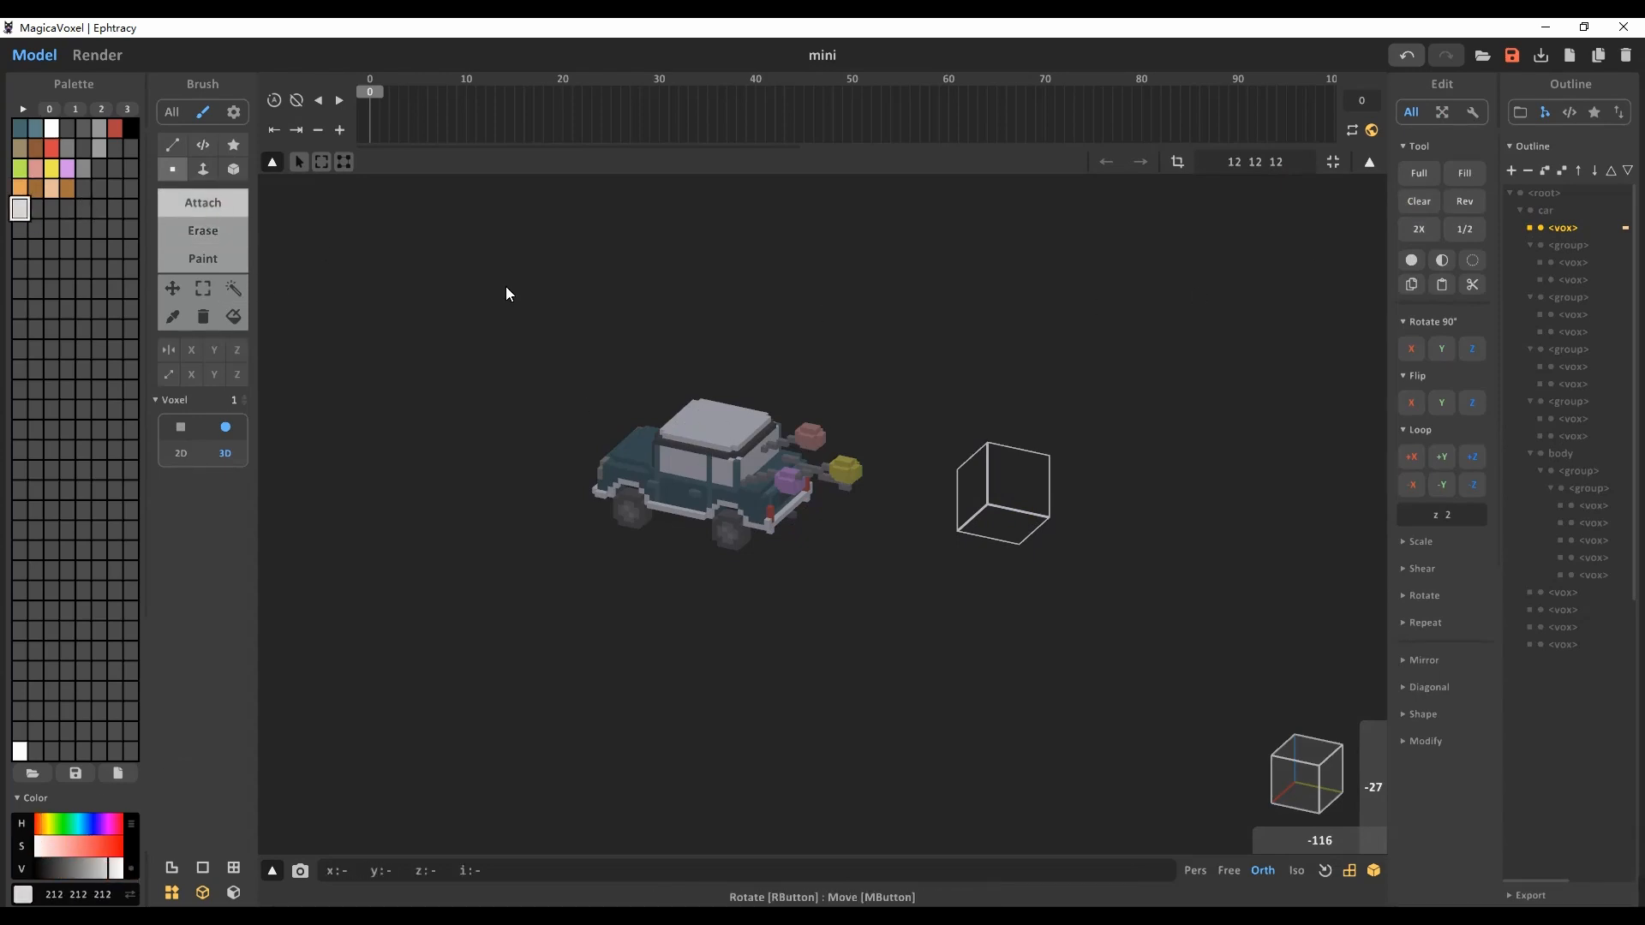
pyautogui.moveTo(244, 403); pyautogui.dragTo(245, 414)
pyautogui.click(1027, 493)
# Step: Shift the grey exhaust puff along negative Y and negative X within its model
pyautogui.click(1441, 482)
pyautogui.click(1408, 490)
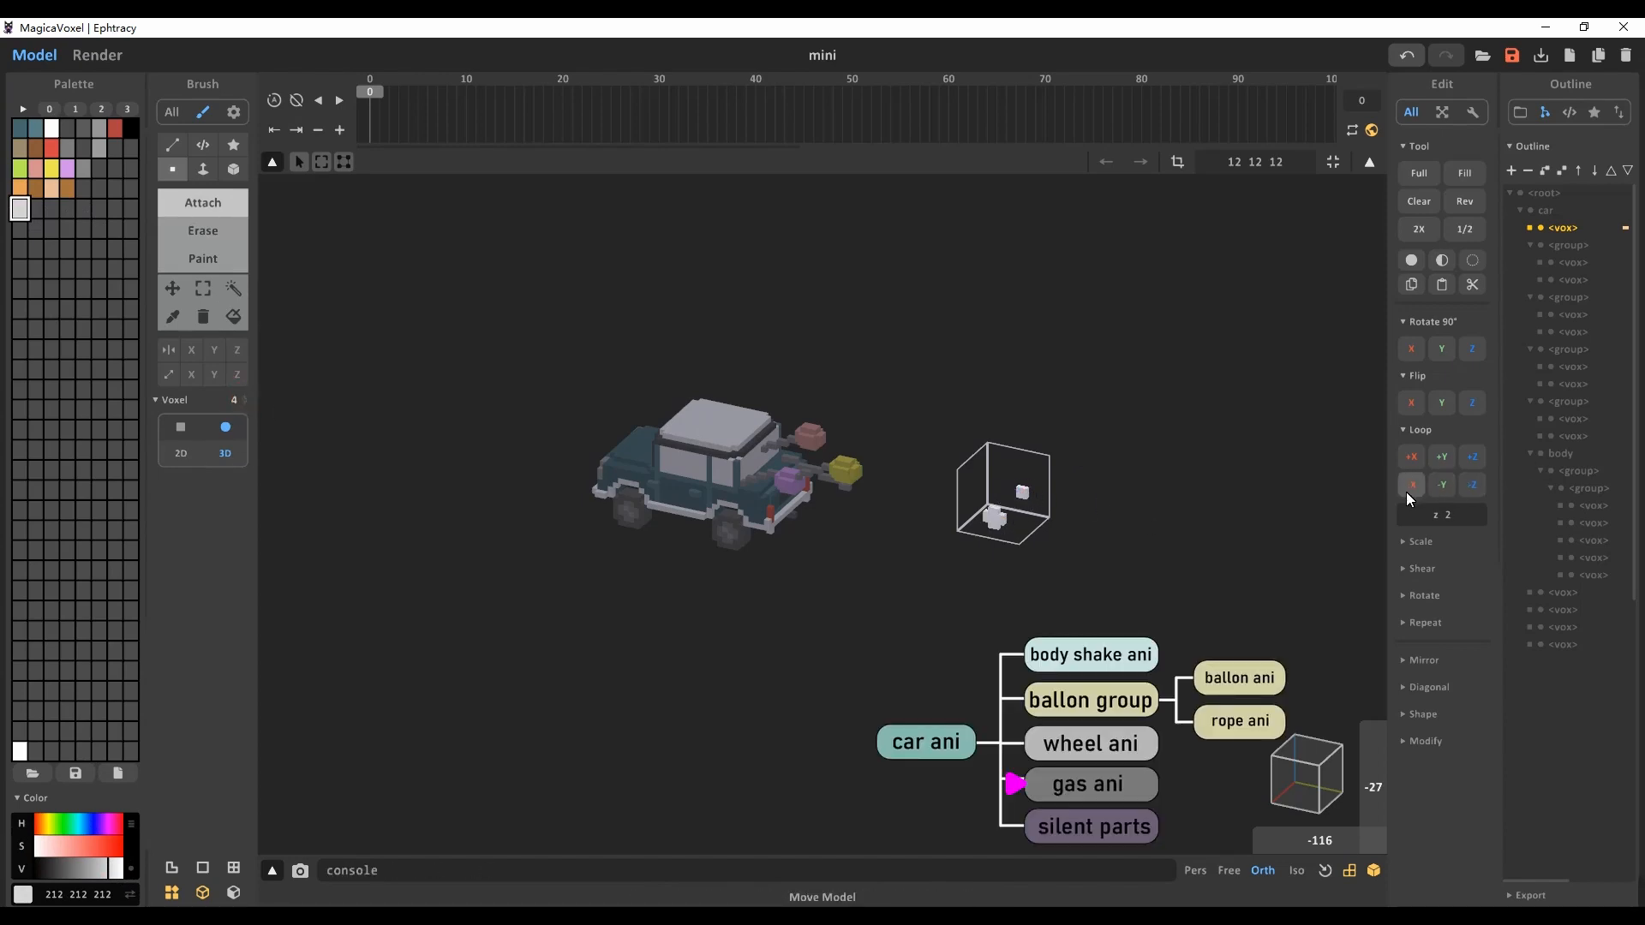
pyautogui.click(1406, 492)
pyautogui.moveTo(883, 360); pyautogui.dragTo(552, 384, button='right')
pyautogui.moveTo(518, 439); pyautogui.dragTo(964, 495, button='right')
pyautogui.moveTo(1109, 586); pyautogui.dragTo(1087, 605, button='right')
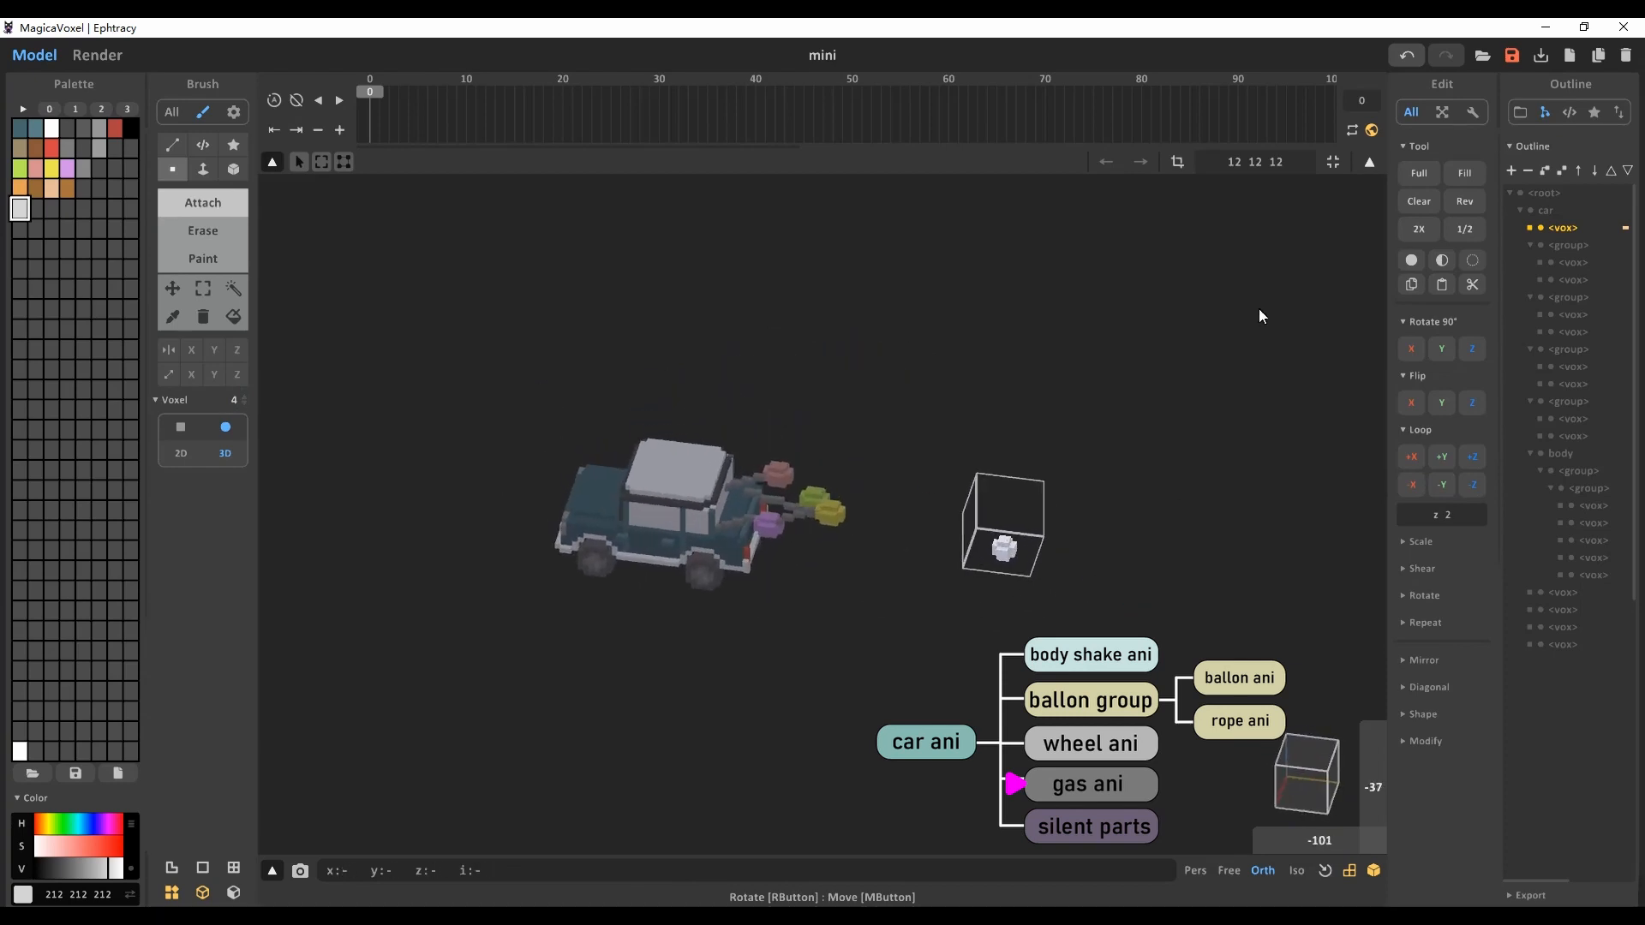
# Step: Resize the exhaust puff model to 12 × 16 × 12 and add a keyframe for it at frame 0
pyautogui.click(1261, 162)
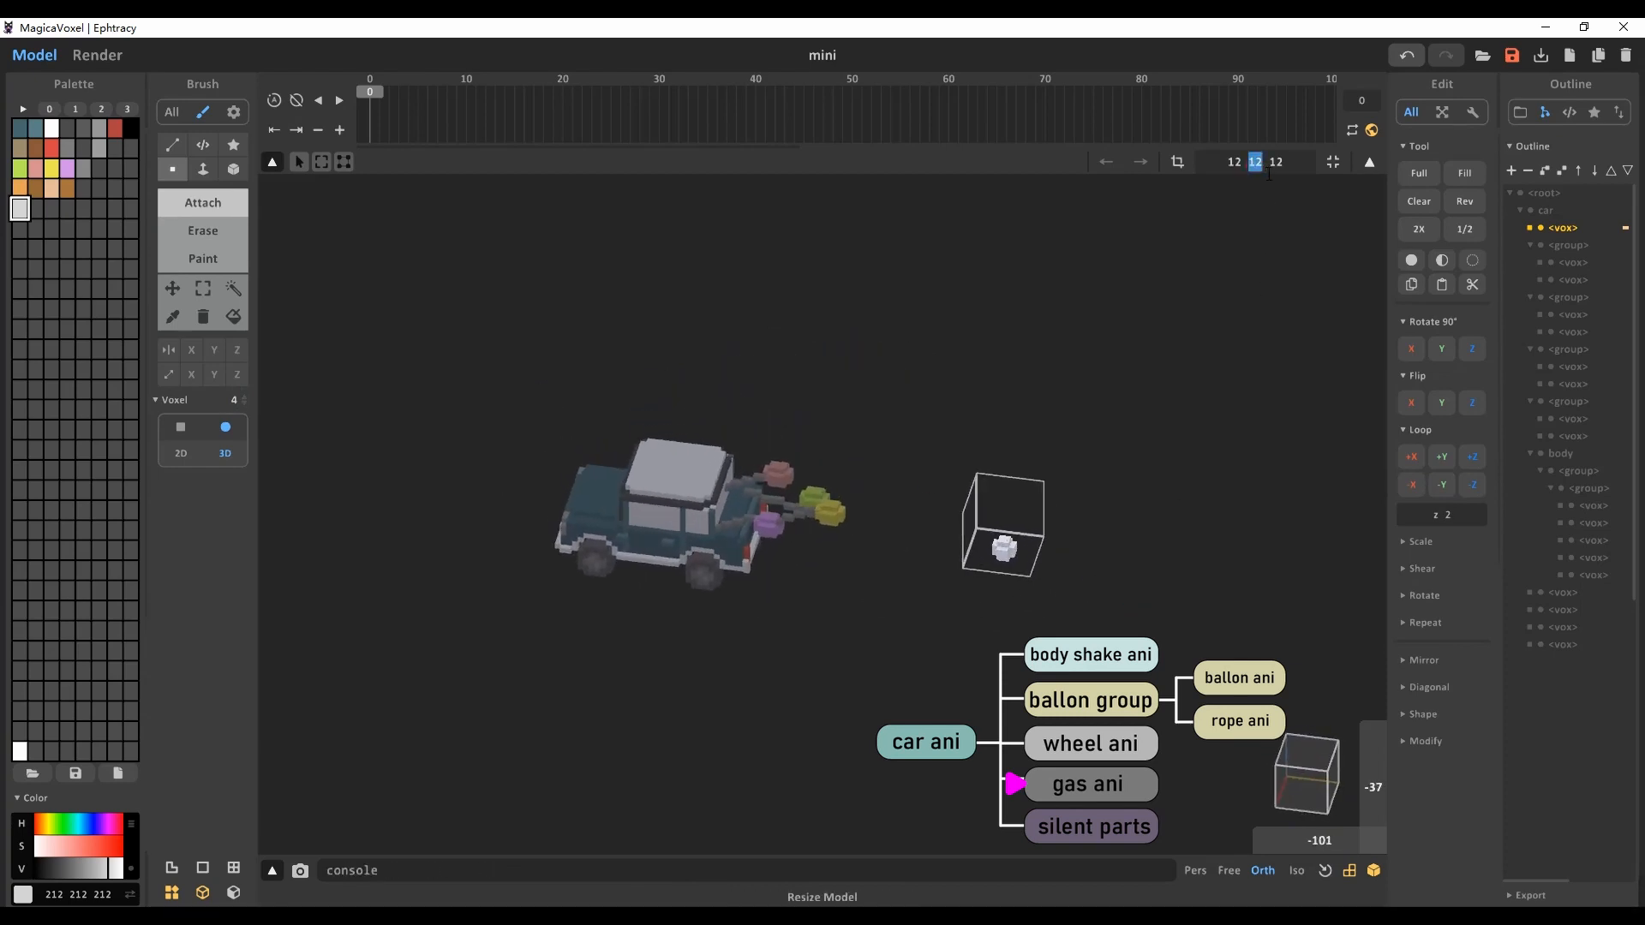
pyautogui.press('BackSpace')
pyautogui.write('6')
pyautogui.press('Return')
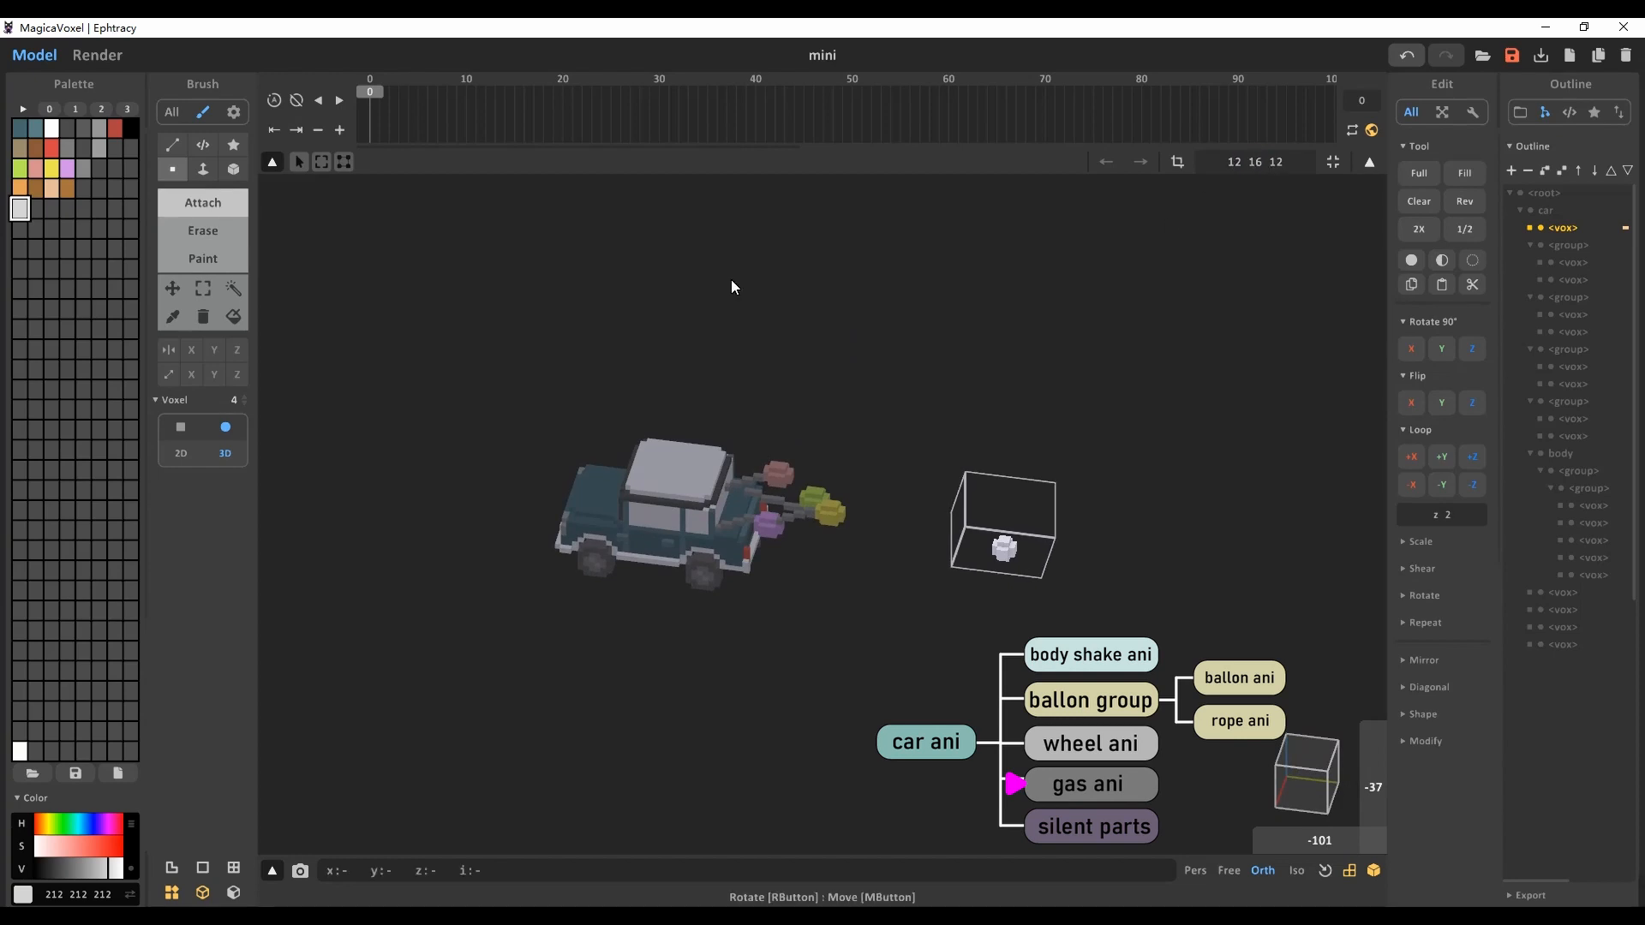
pyautogui.click(339, 131)
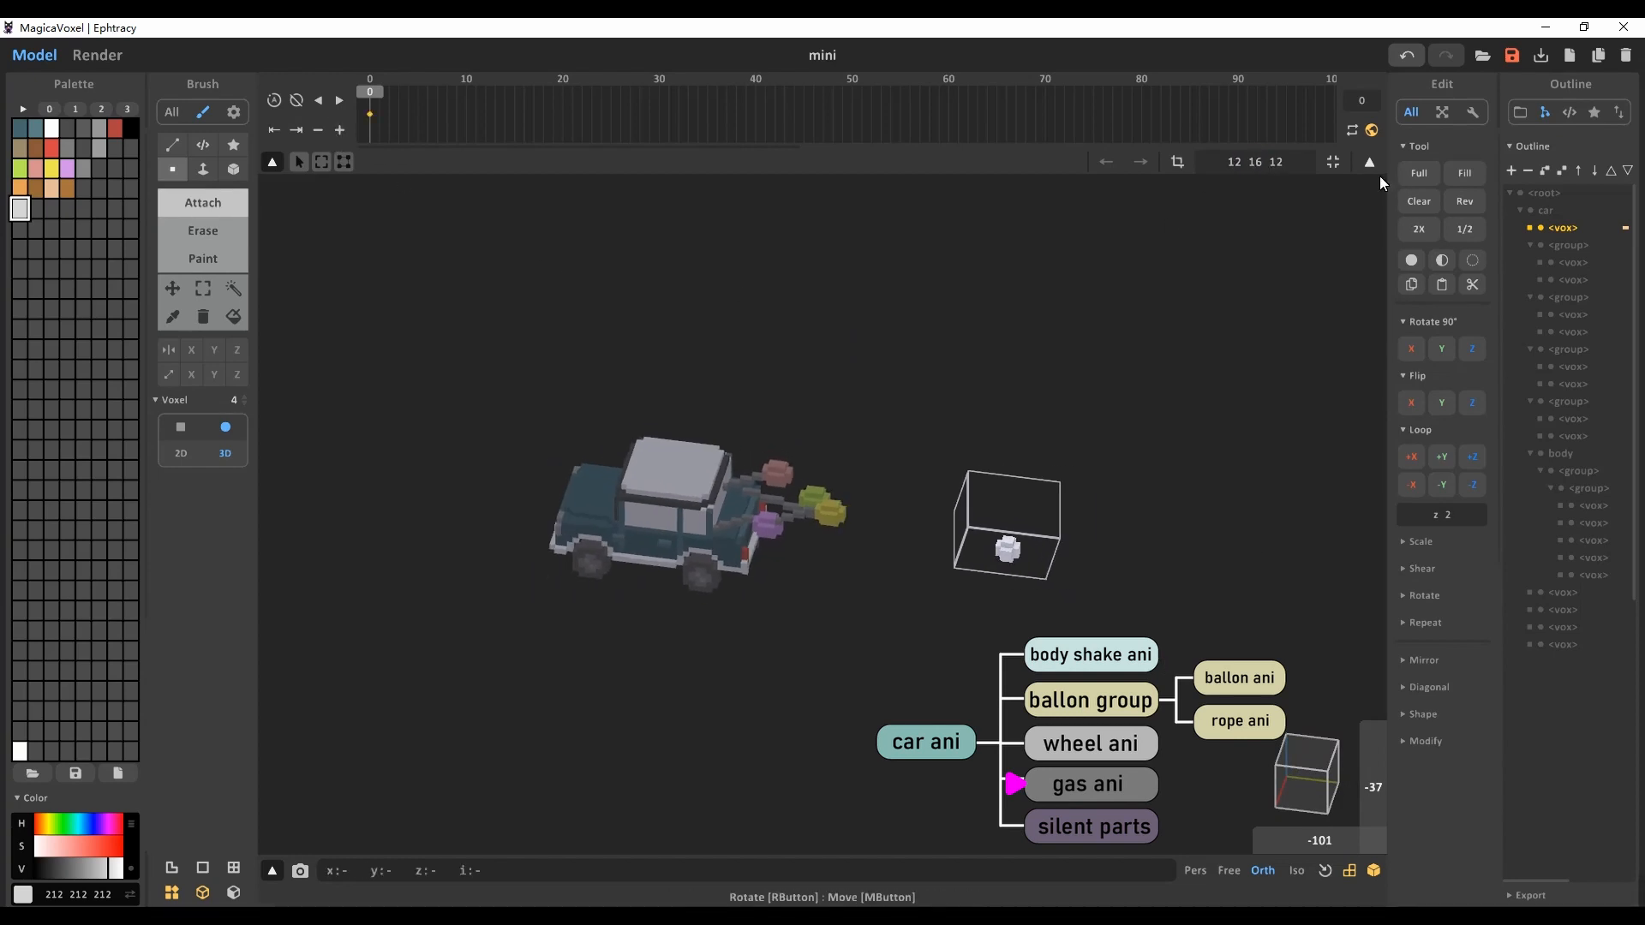
# Step: Select the car body, the puff model and the whole car group in world view to check their keyframes
pyautogui.click(1369, 162)
pyautogui.click(638, 505)
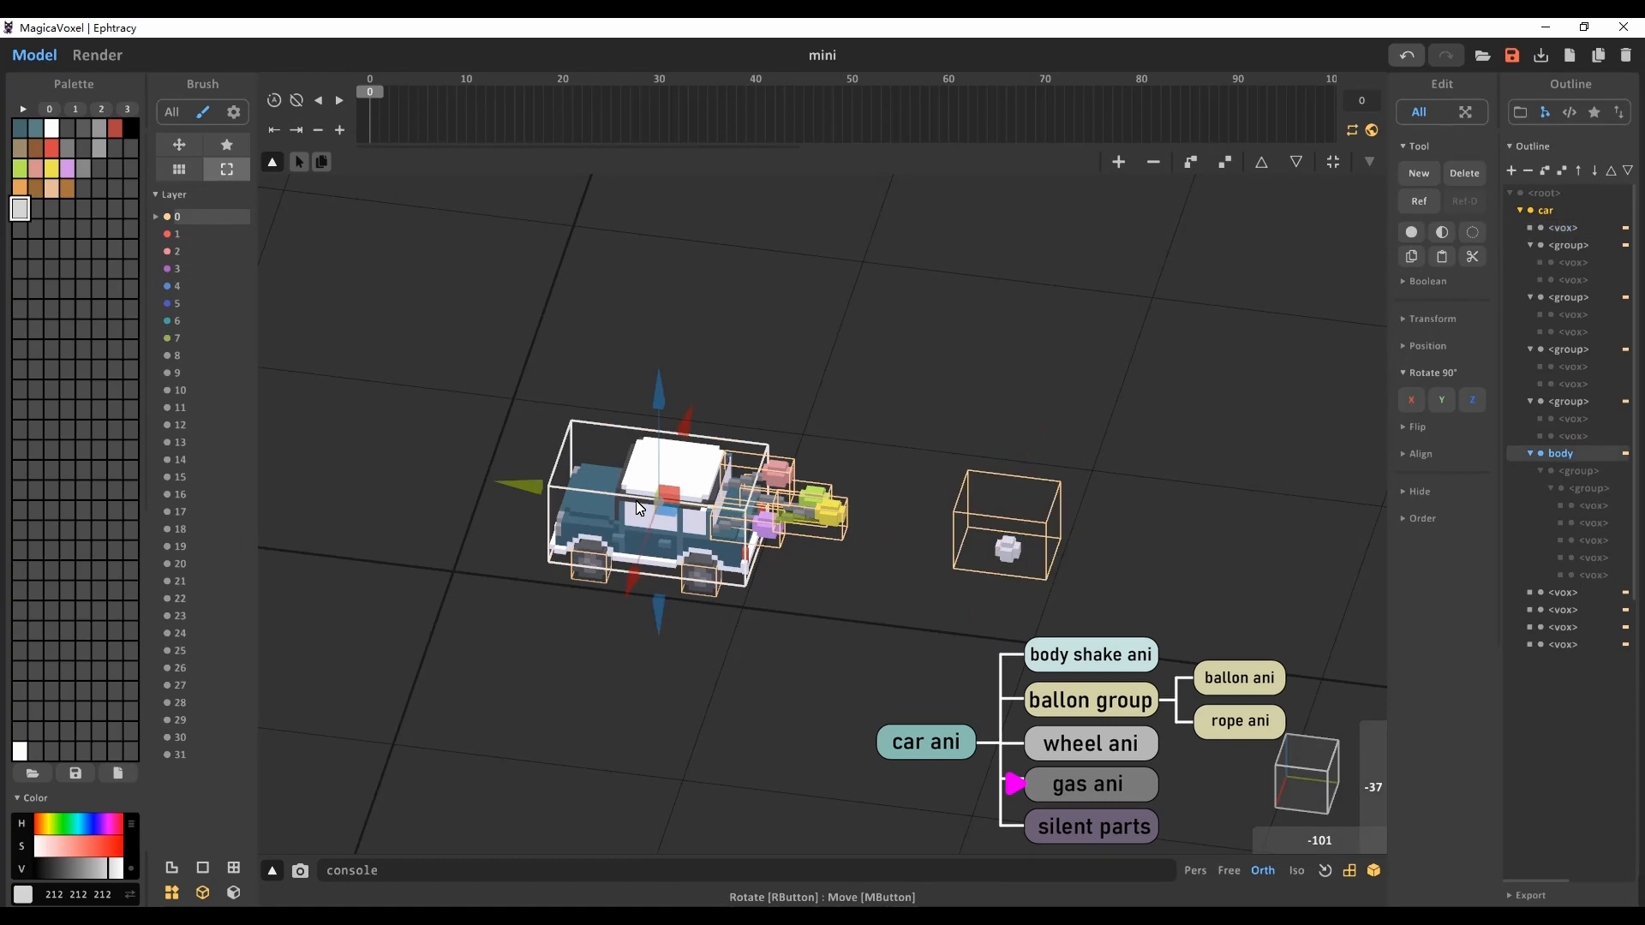
pyautogui.click(1009, 548)
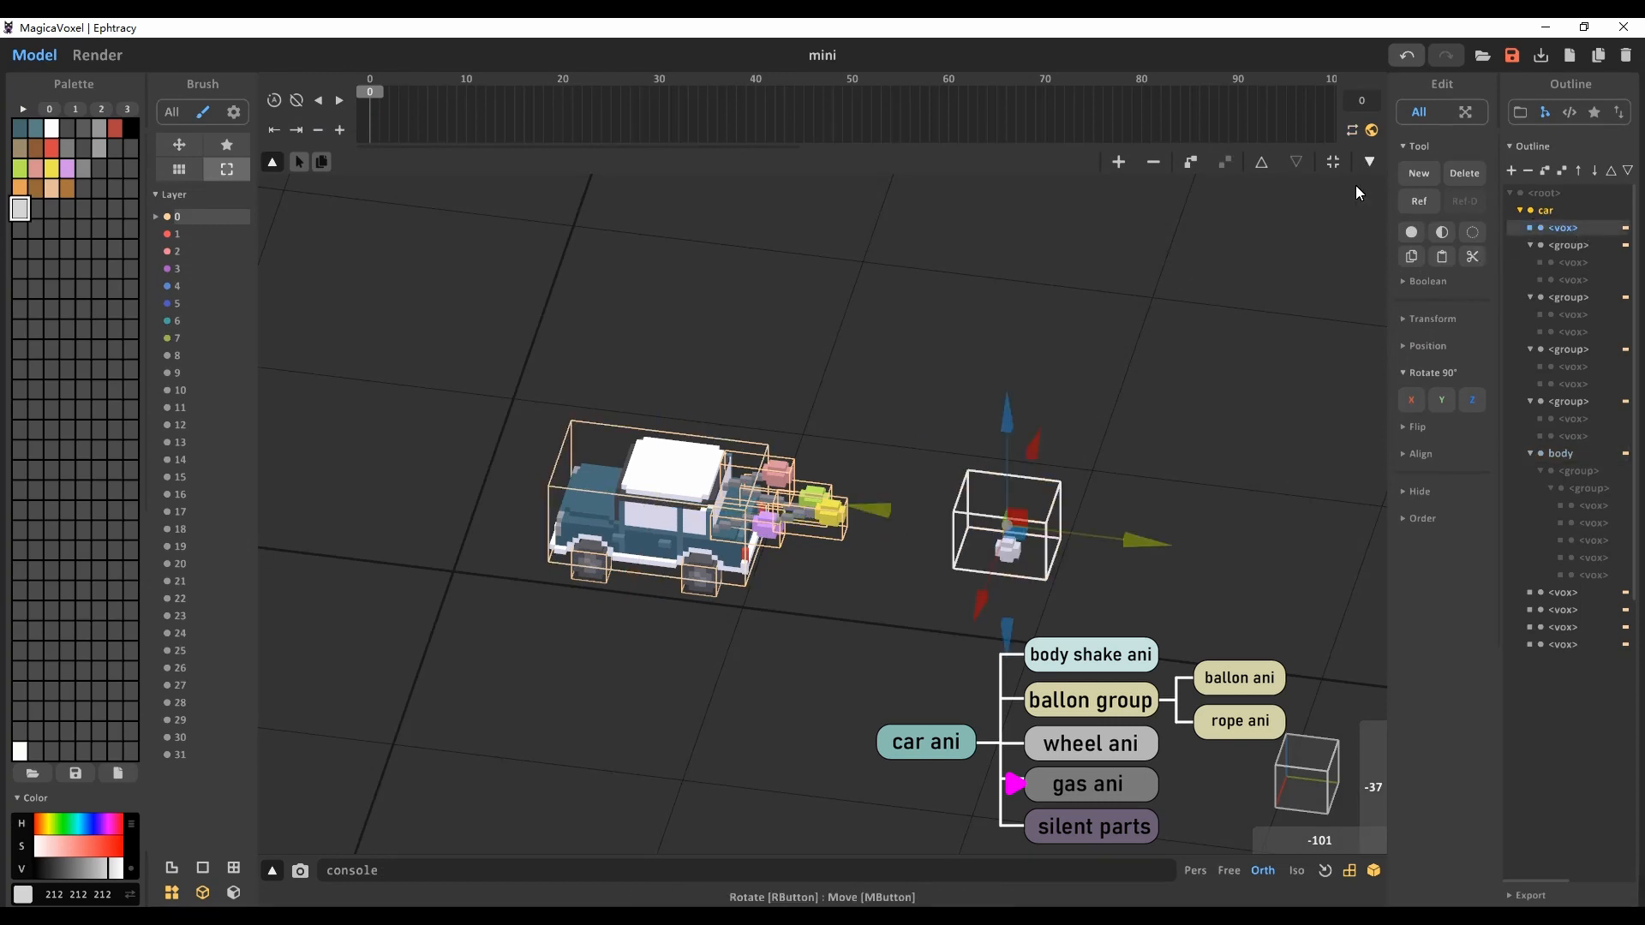
pyautogui.click(1544, 211)
pyautogui.click(392, 102)
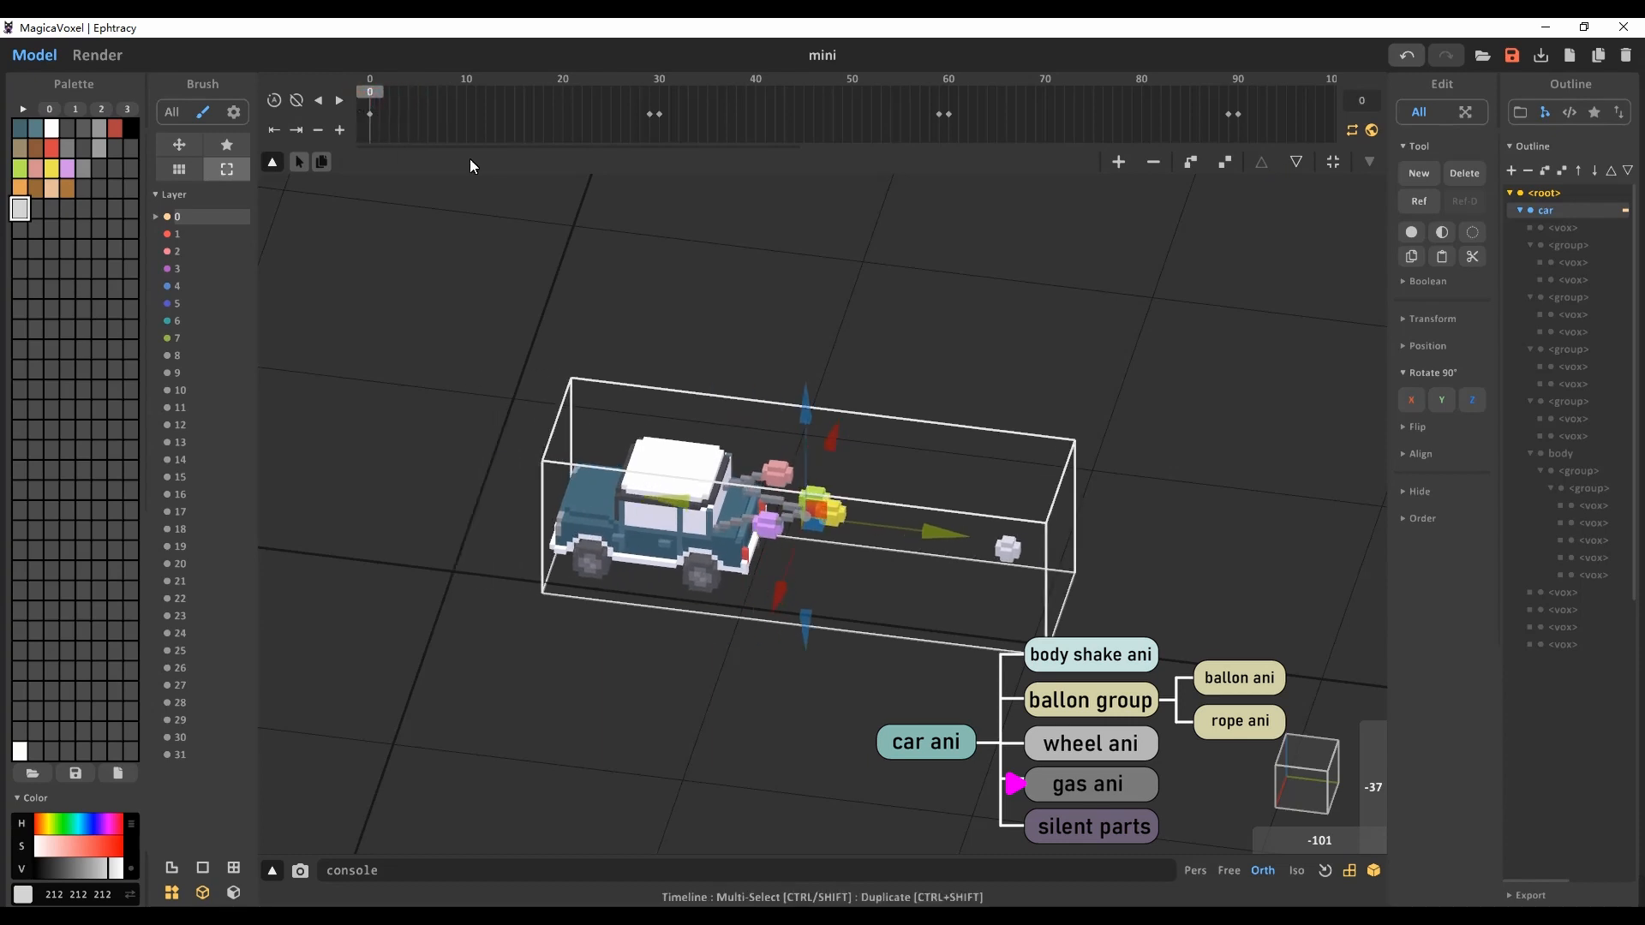
# Step: Move the exhaust puff model close behind the car's rear bumper, beneath the balloons
pyautogui.click(1009, 550)
pyautogui.doubleClick(1010, 554)
pyautogui.scroll(2, 1055, 568)
pyautogui.press('s')
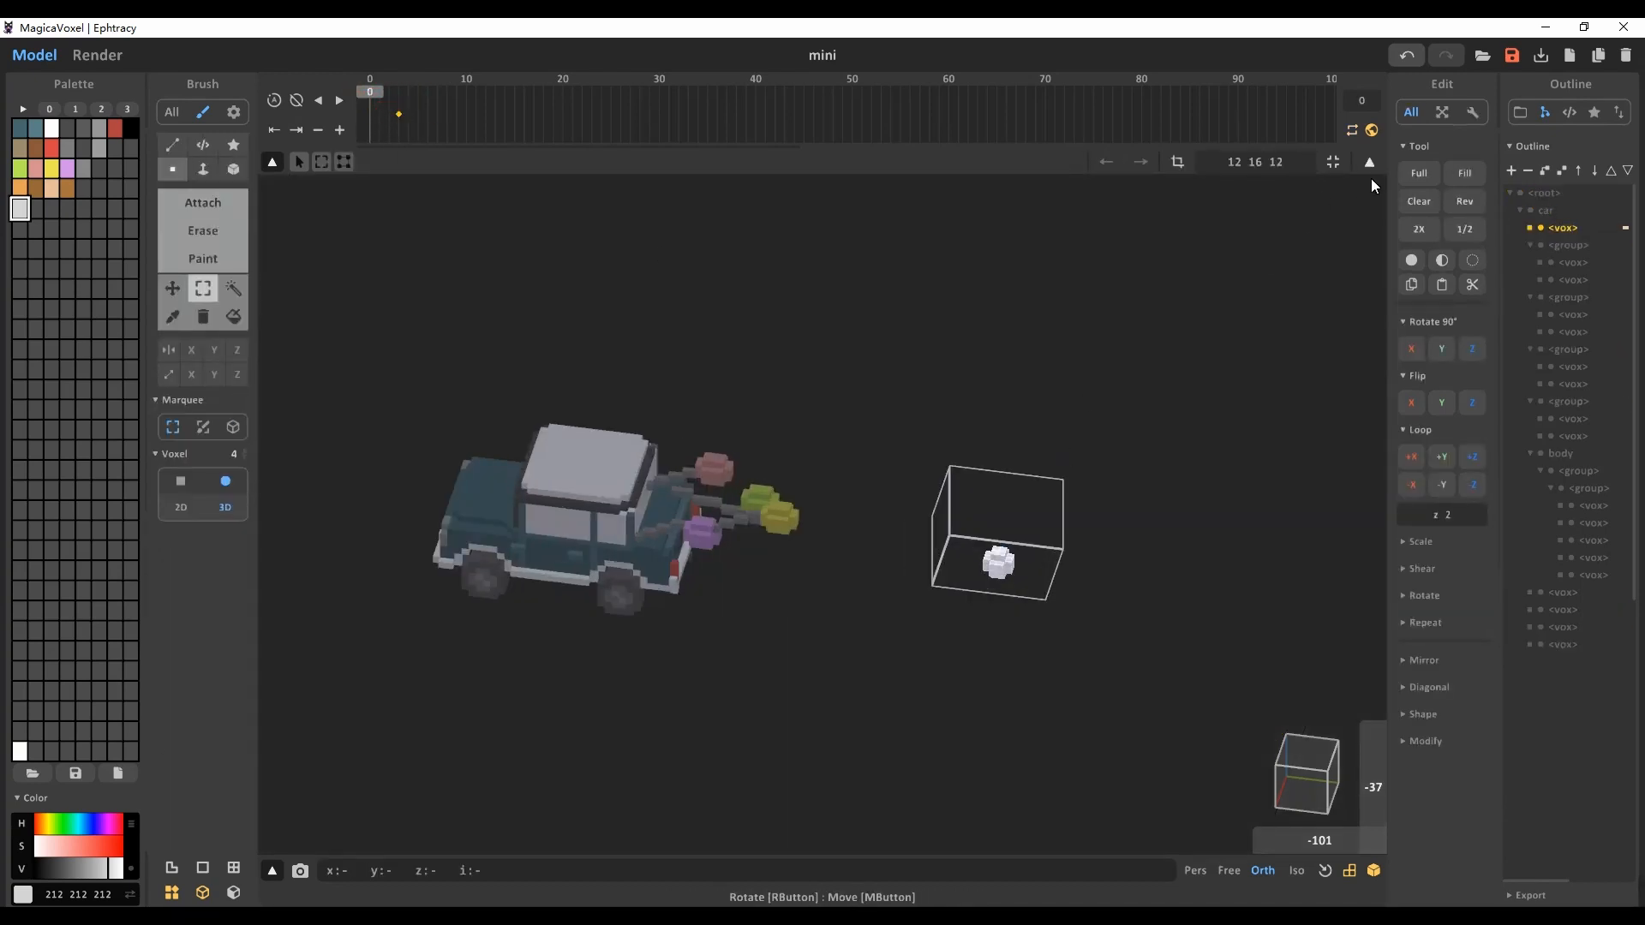
pyautogui.press('Tab')
pyautogui.moveTo(1150, 587); pyautogui.dragTo(795, 429)
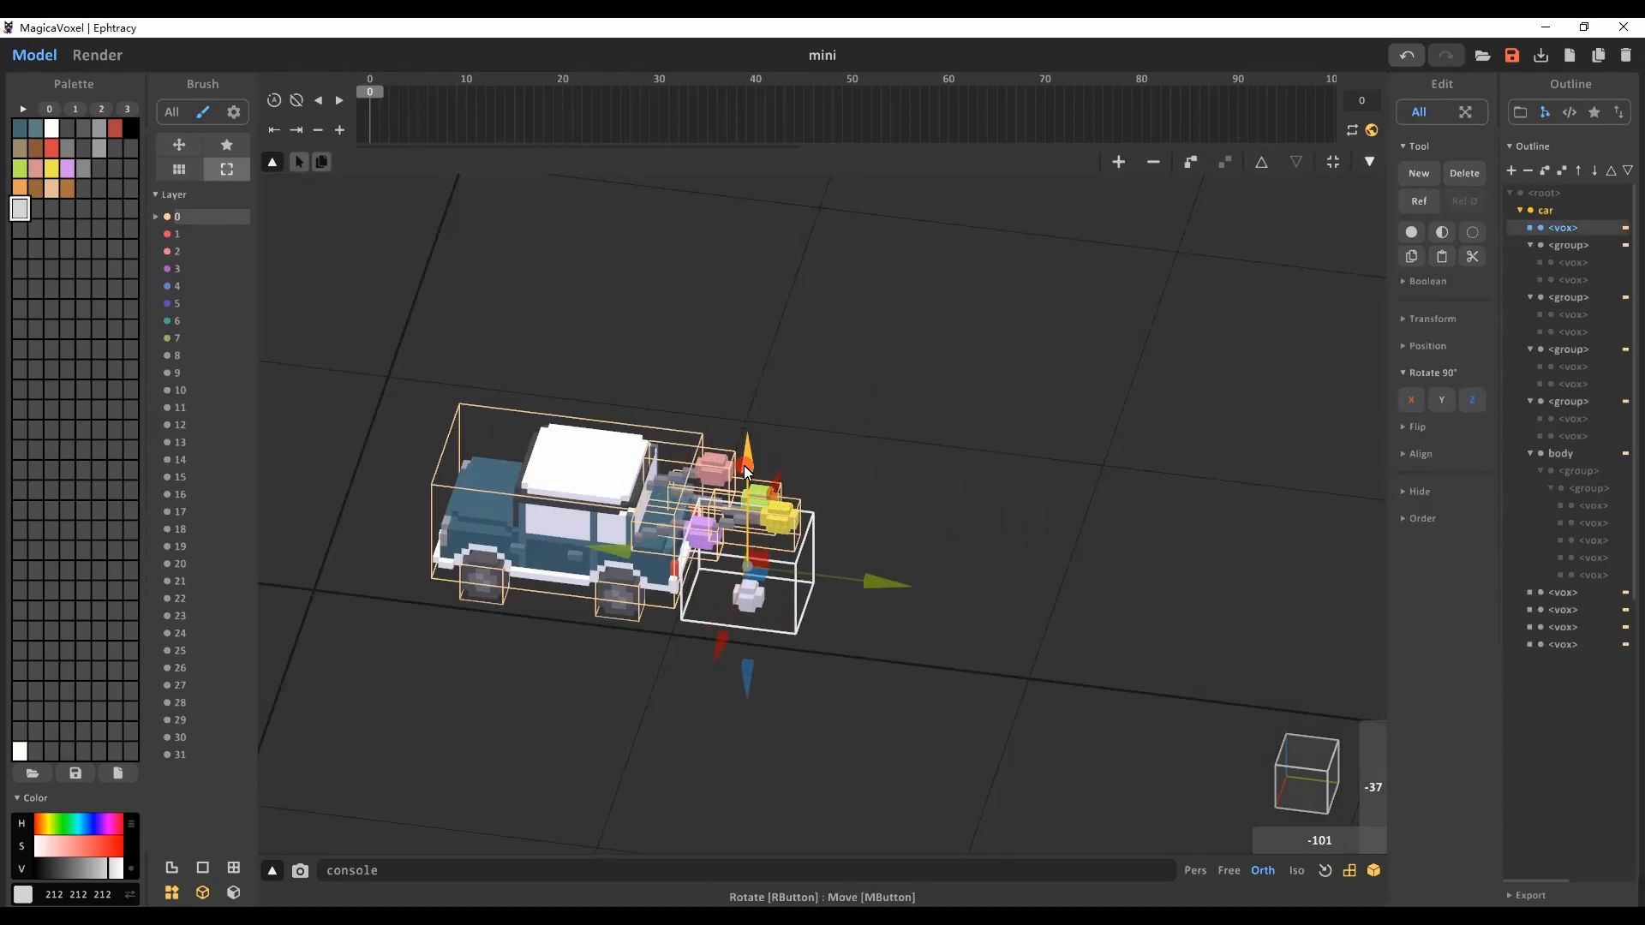
pyautogui.moveTo(850, 541)
pyautogui.mouseDown(button='right')
pyautogui.moveTo(949, 720)
pyautogui.moveTo(1020, 553)
pyautogui.mouseUp(button='right')
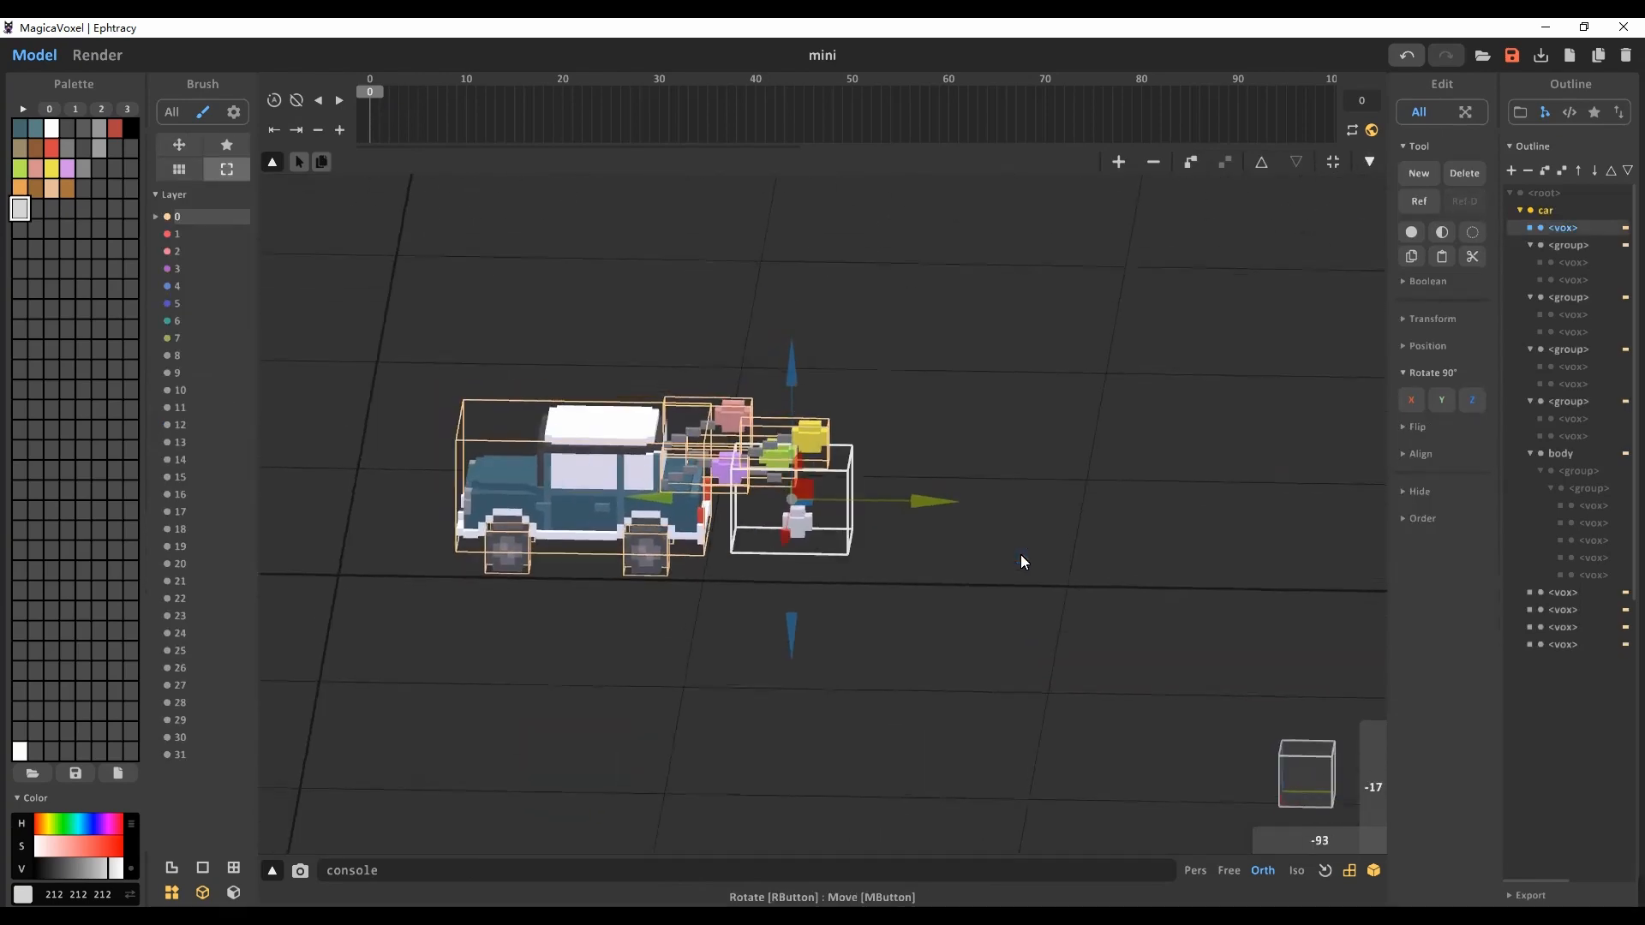
# Step: Reopen the exhaust puff model for voxel editing and keyframe it at frame 0
pyautogui.press('Tab')
pyautogui.click(397, 91)
pyautogui.click(370, 91)
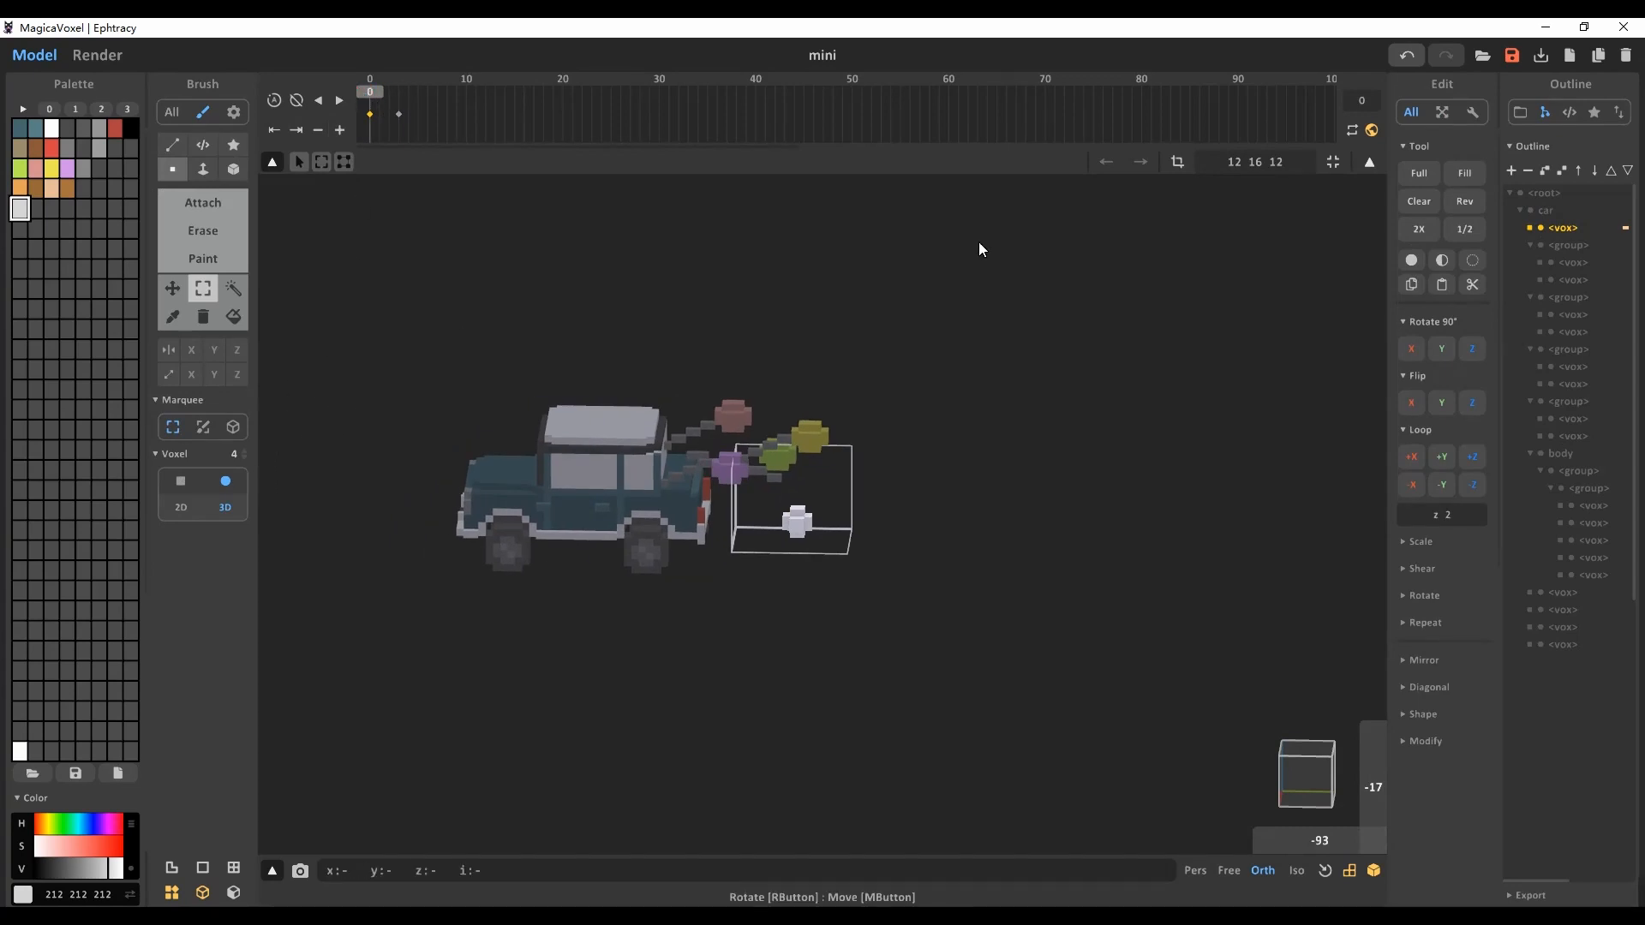
# Step: Attach a size 2 dark grey (75 75 75) voxel ball between the tailpipe and the existing puff
pyautogui.moveTo(981, 249); pyautogui.dragTo(1148, 481, button='right')
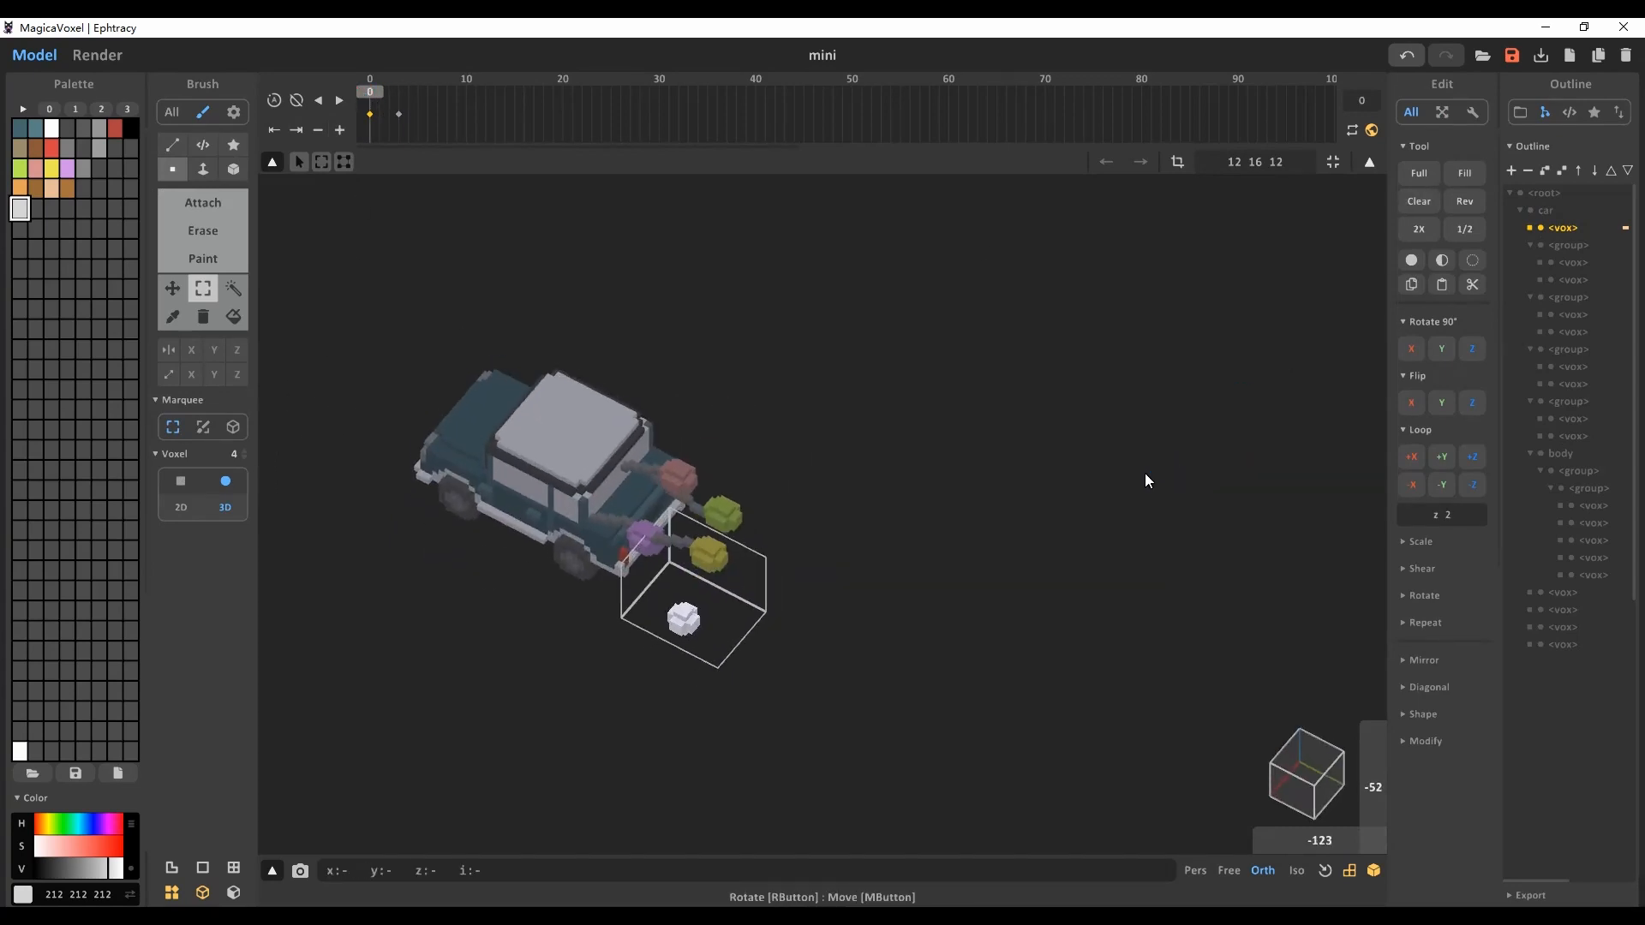
pyautogui.click(35, 208)
pyautogui.click(203, 203)
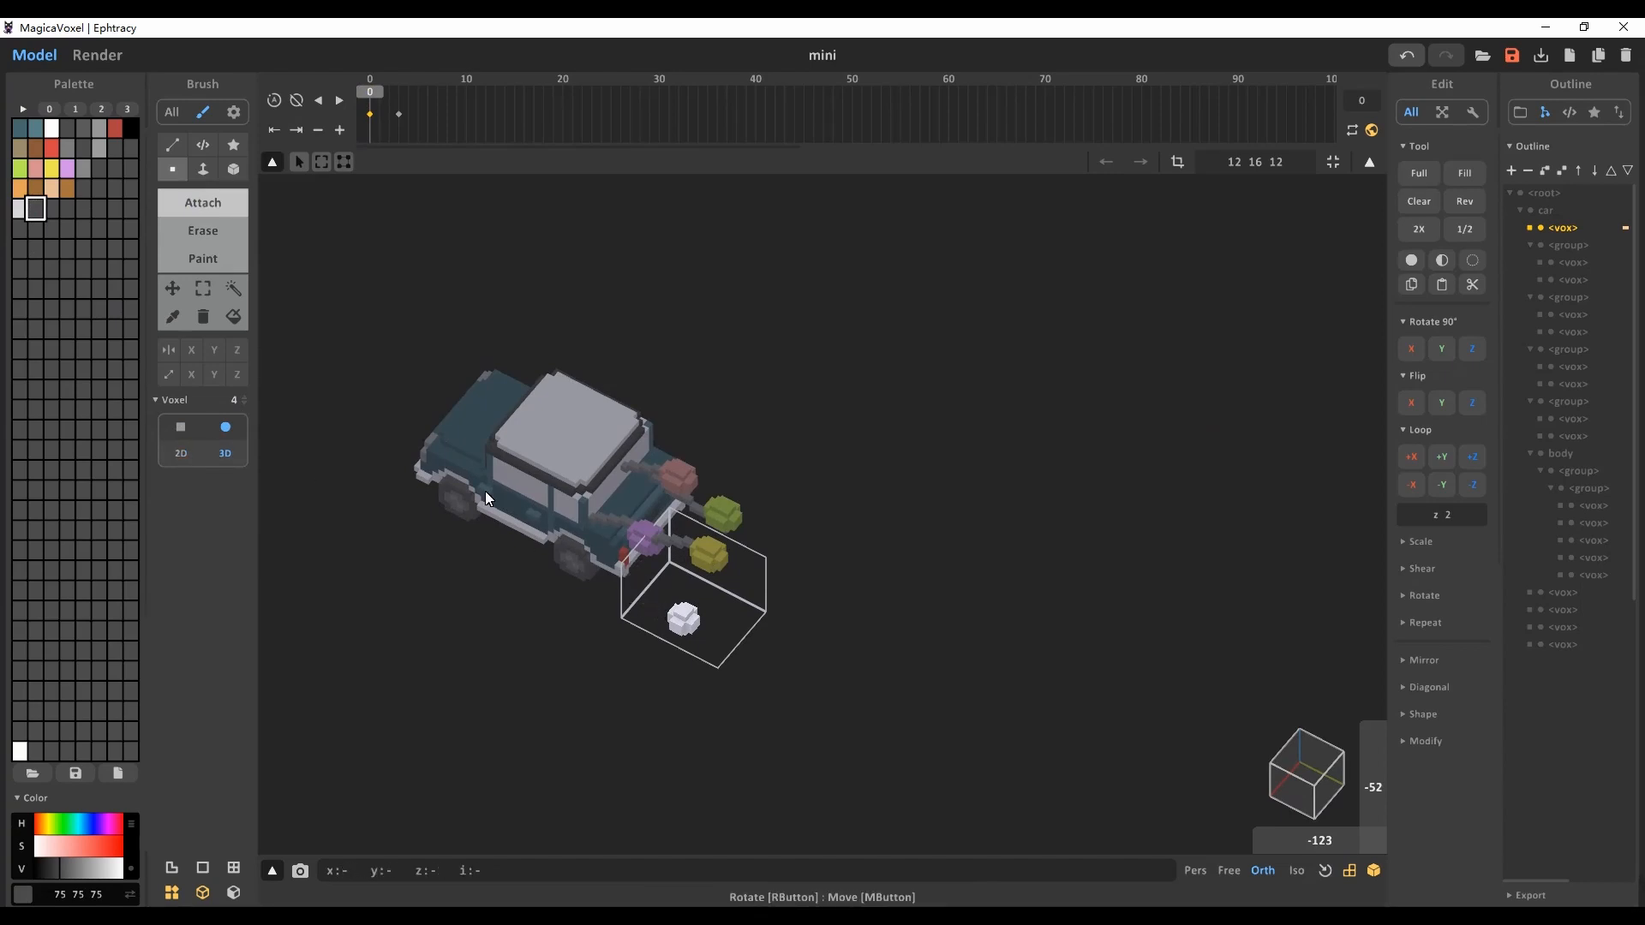
pyautogui.click(244, 403)
pyautogui.moveTo(244, 402); pyautogui.dragTo(248, 413)
pyautogui.moveTo(778, 603); pyautogui.dragTo(860, 560, button='right')
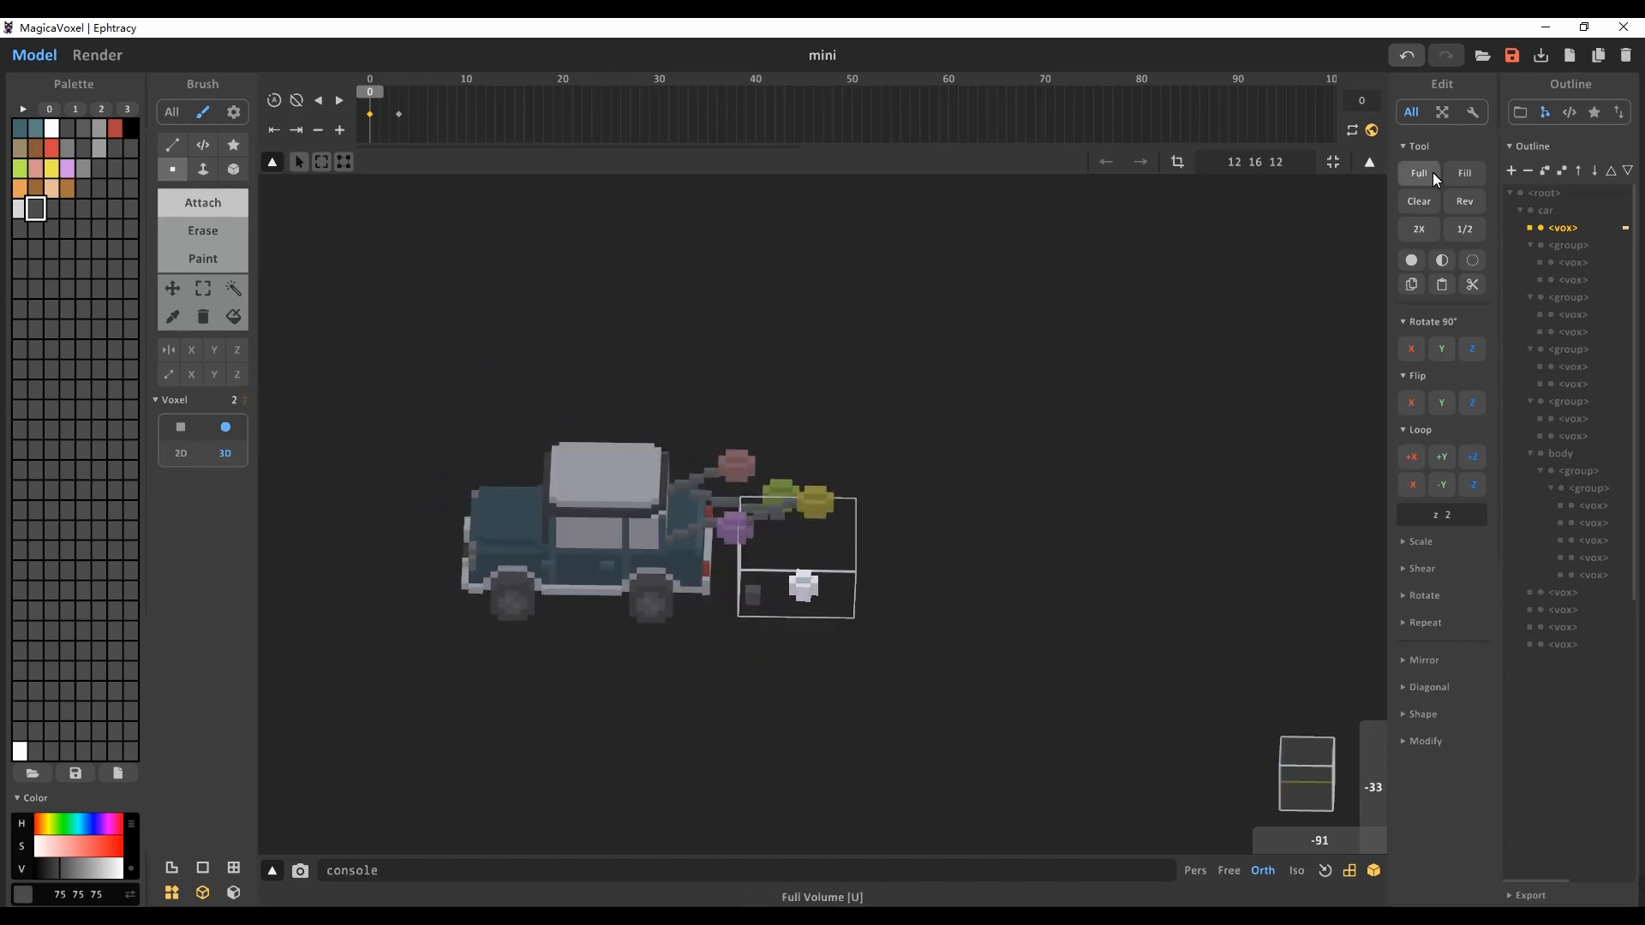
# Step: Undo the last change and fill the exhaust model's voxels with light grey (212 212 212)
pyautogui.hotkey('ctrl', 'z')
pyautogui.click(19, 213)
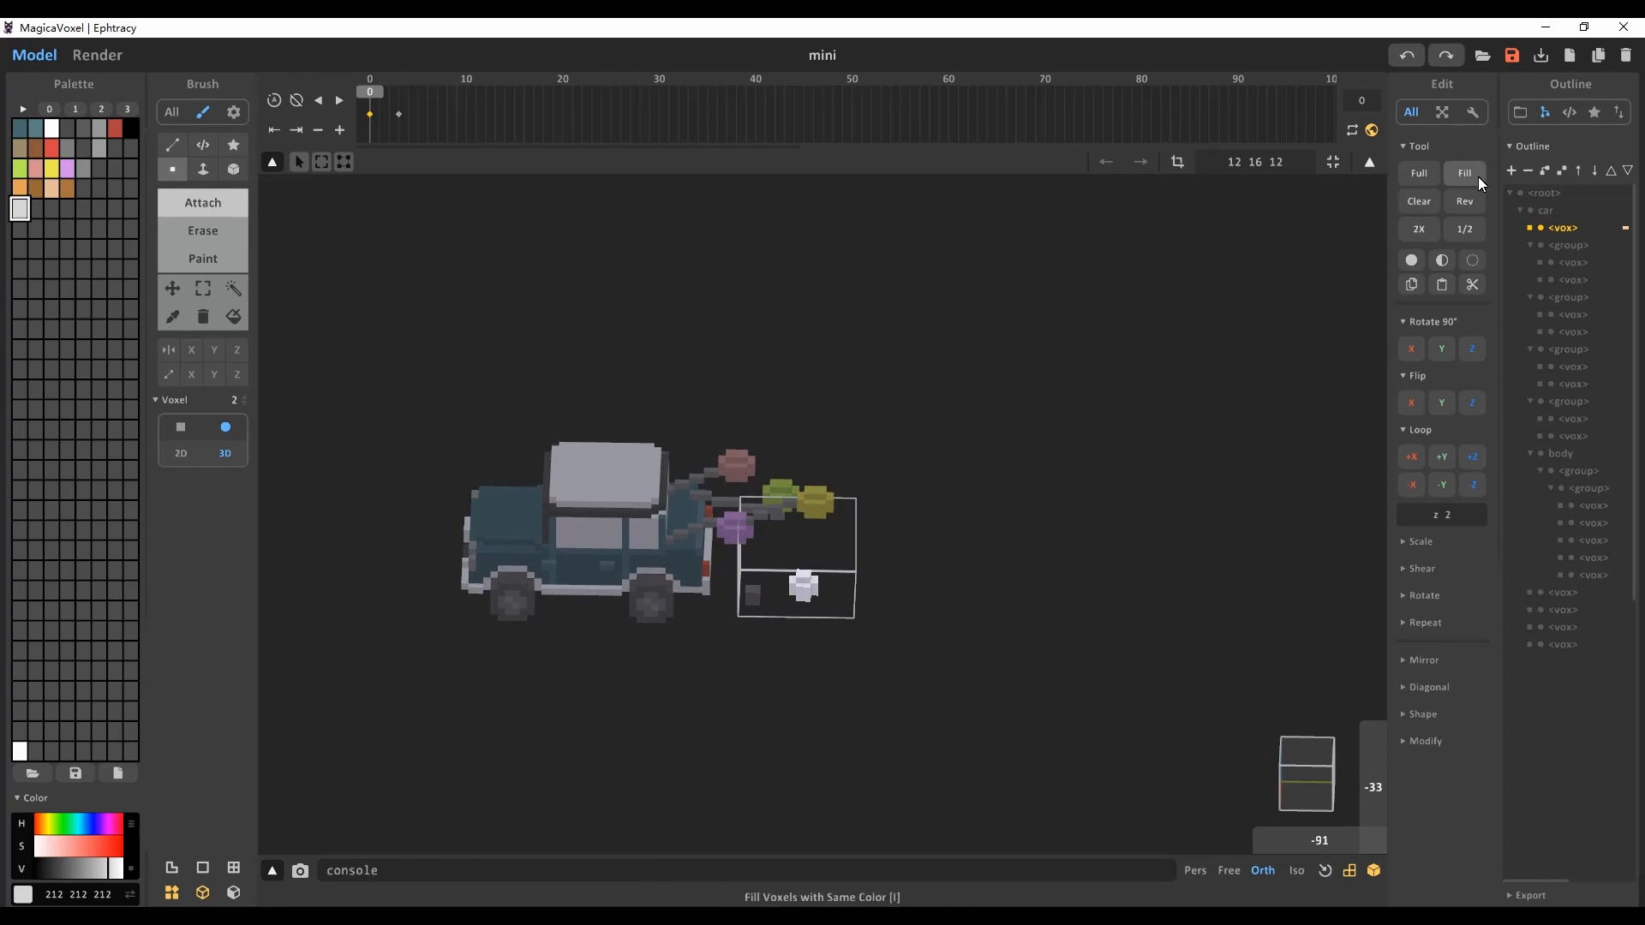
pyautogui.click(1469, 177)
# Step: Delete the exhaust model's keyframe at frame 3 and return to frame 0
pyautogui.moveTo(976, 403); pyautogui.dragTo(904, 419, button='right')
pyautogui.click(399, 112)
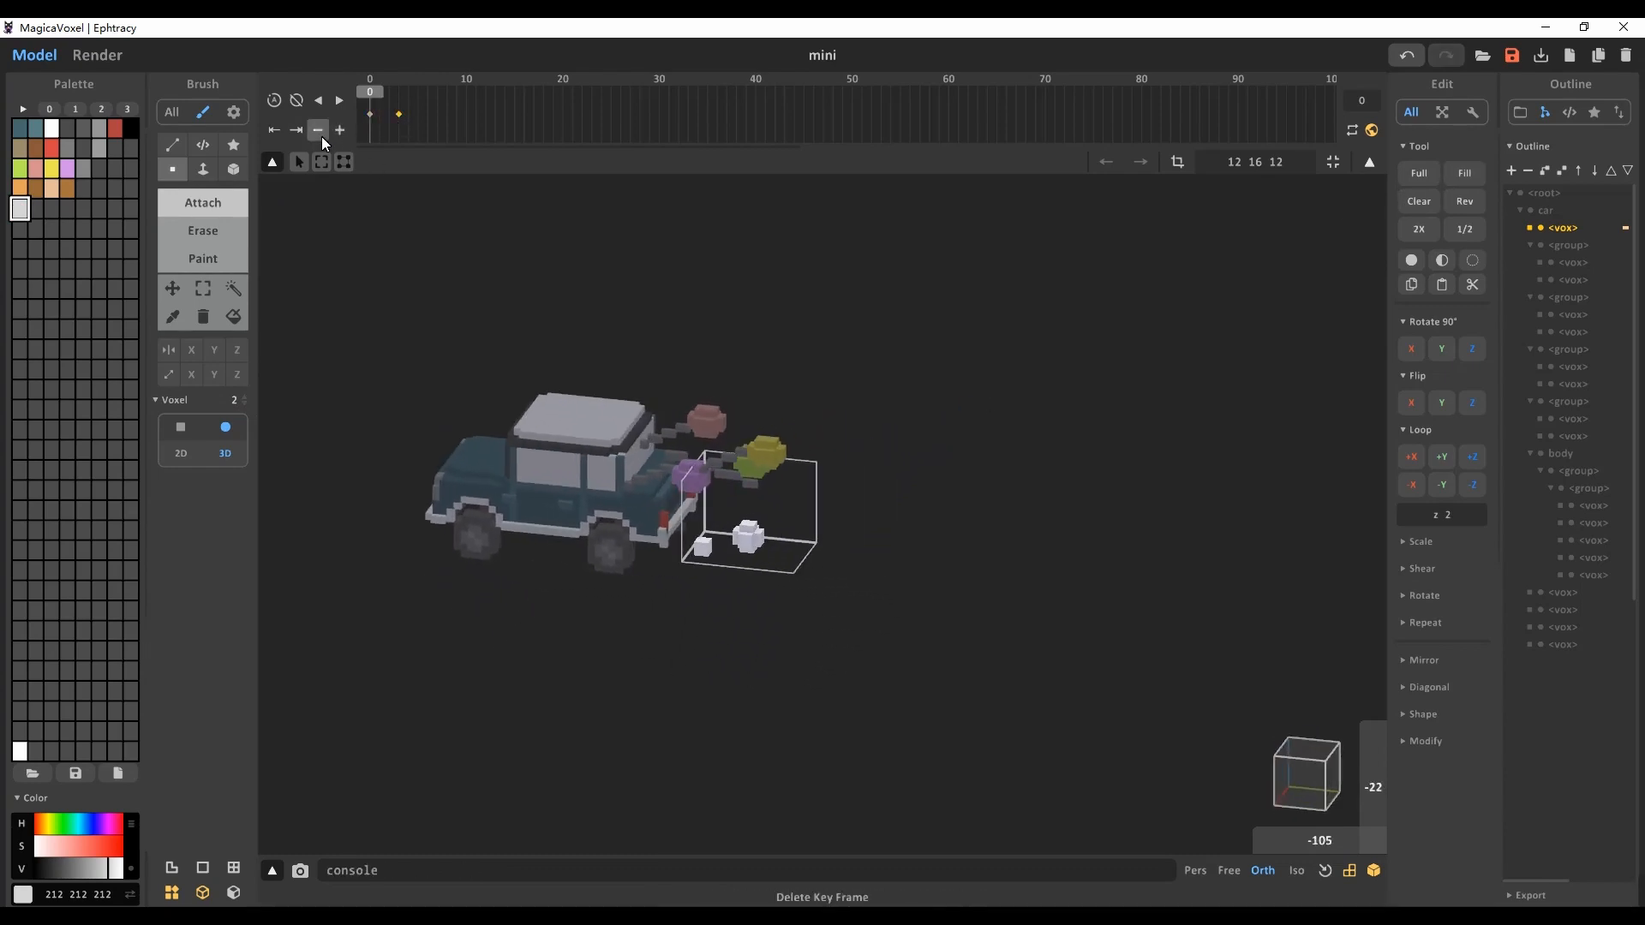
pyautogui.click(318, 132)
pyautogui.moveTo(368, 101); pyautogui.dragTo(366, 91)
# Step: Lengthen the exhaust model to 12 × 26 × 12 and shift its puffs along negative Y toward the car
pyautogui.moveTo(878, 495); pyautogui.dragTo(1172, 470, button='right')
pyautogui.click(1473, 456)
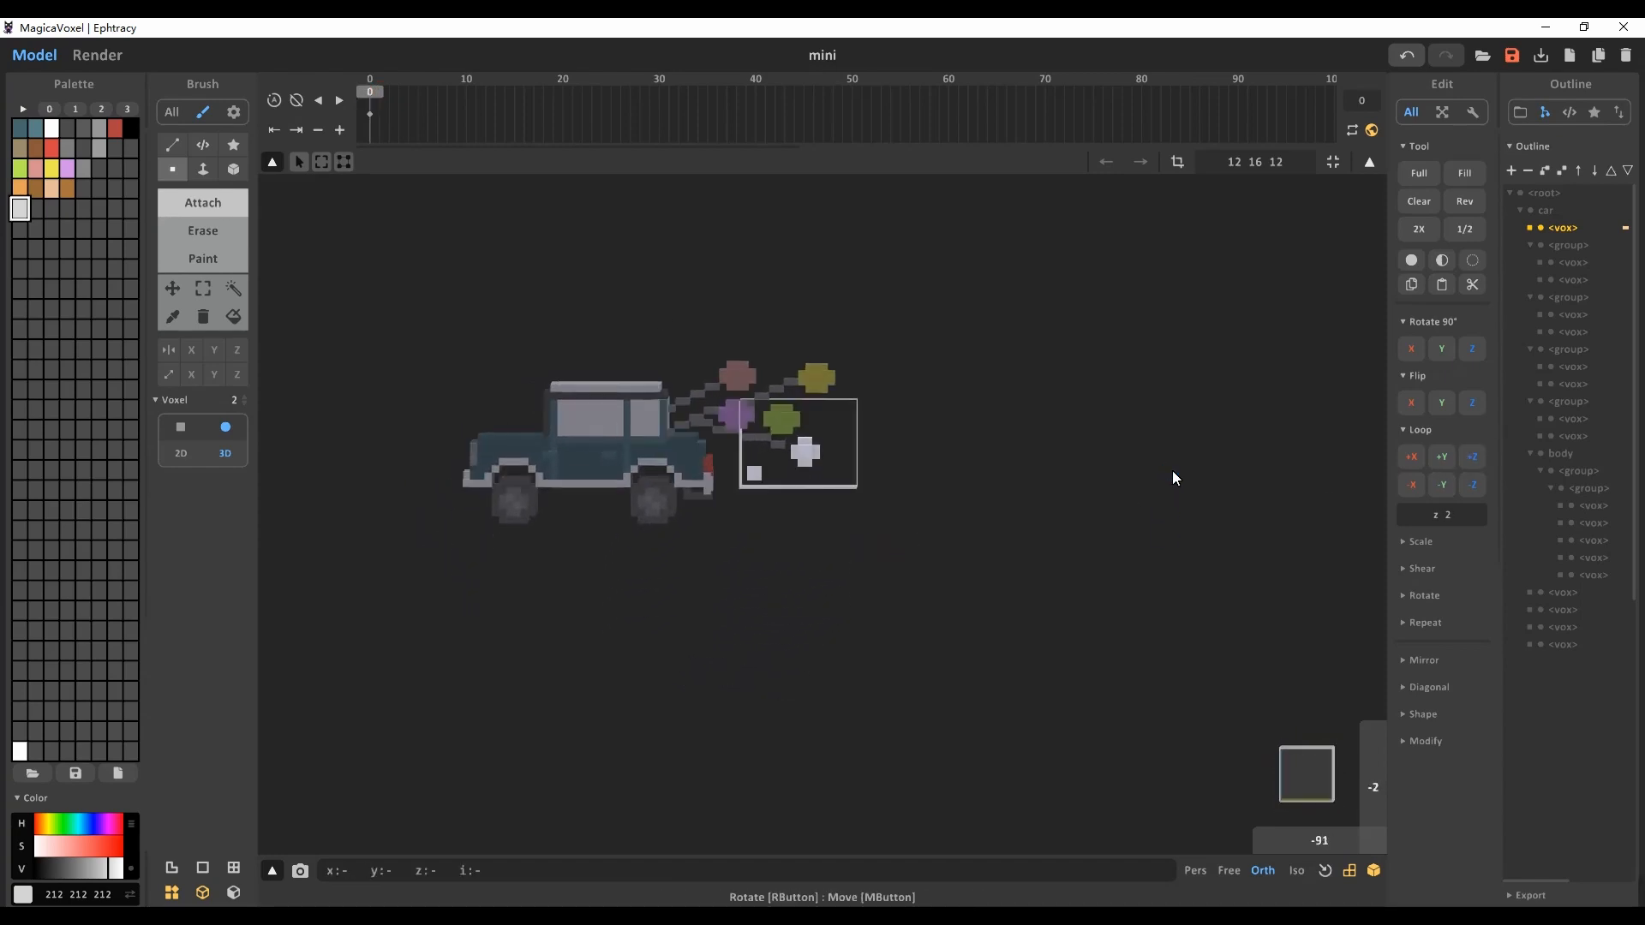
pyautogui.click(1441, 485)
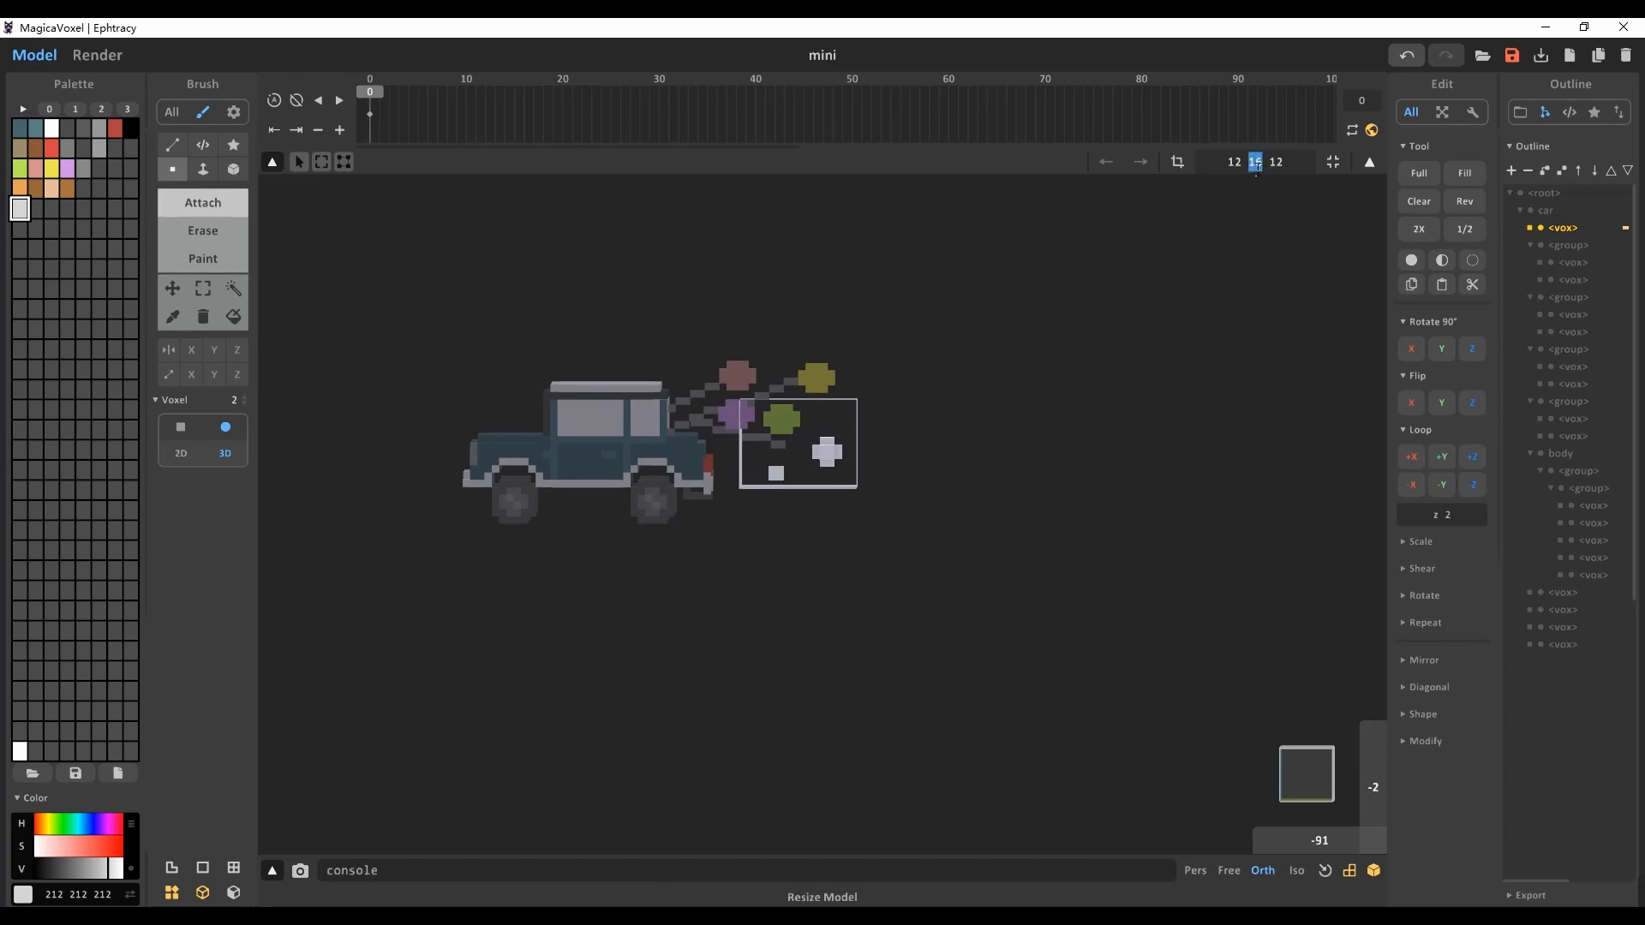
pyautogui.press('Return')
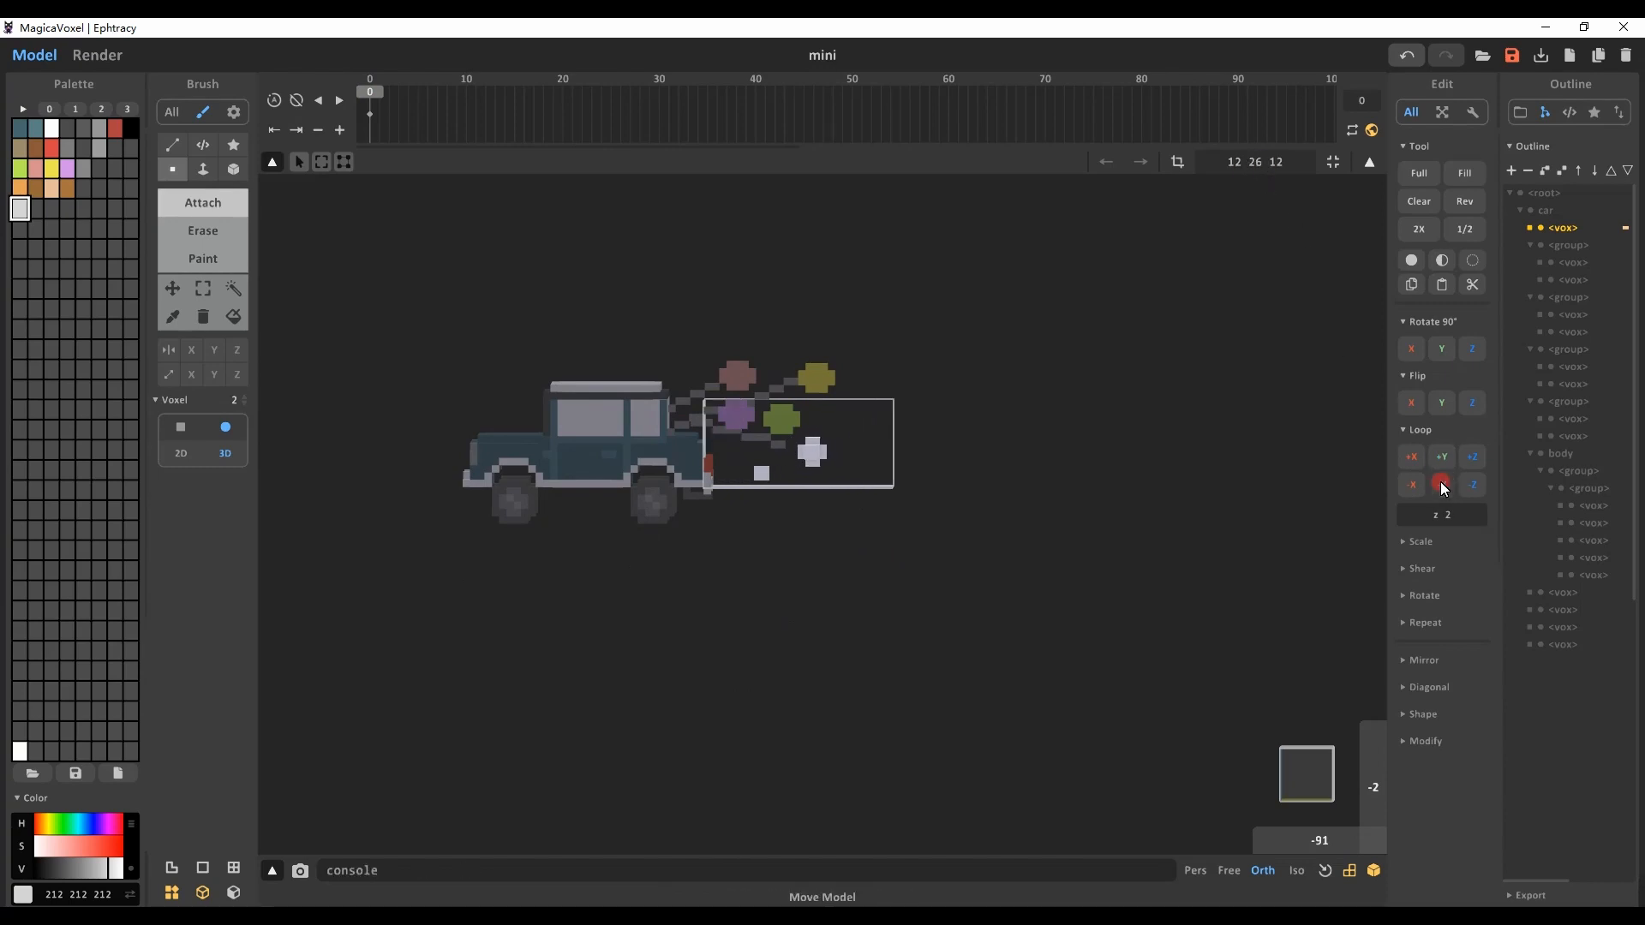
pyautogui.click(1441, 485)
# Step: Attach a size 2 voxel ball and a single size 1 voxel toward the far end of the exhaust trail
pyautogui.press('s')
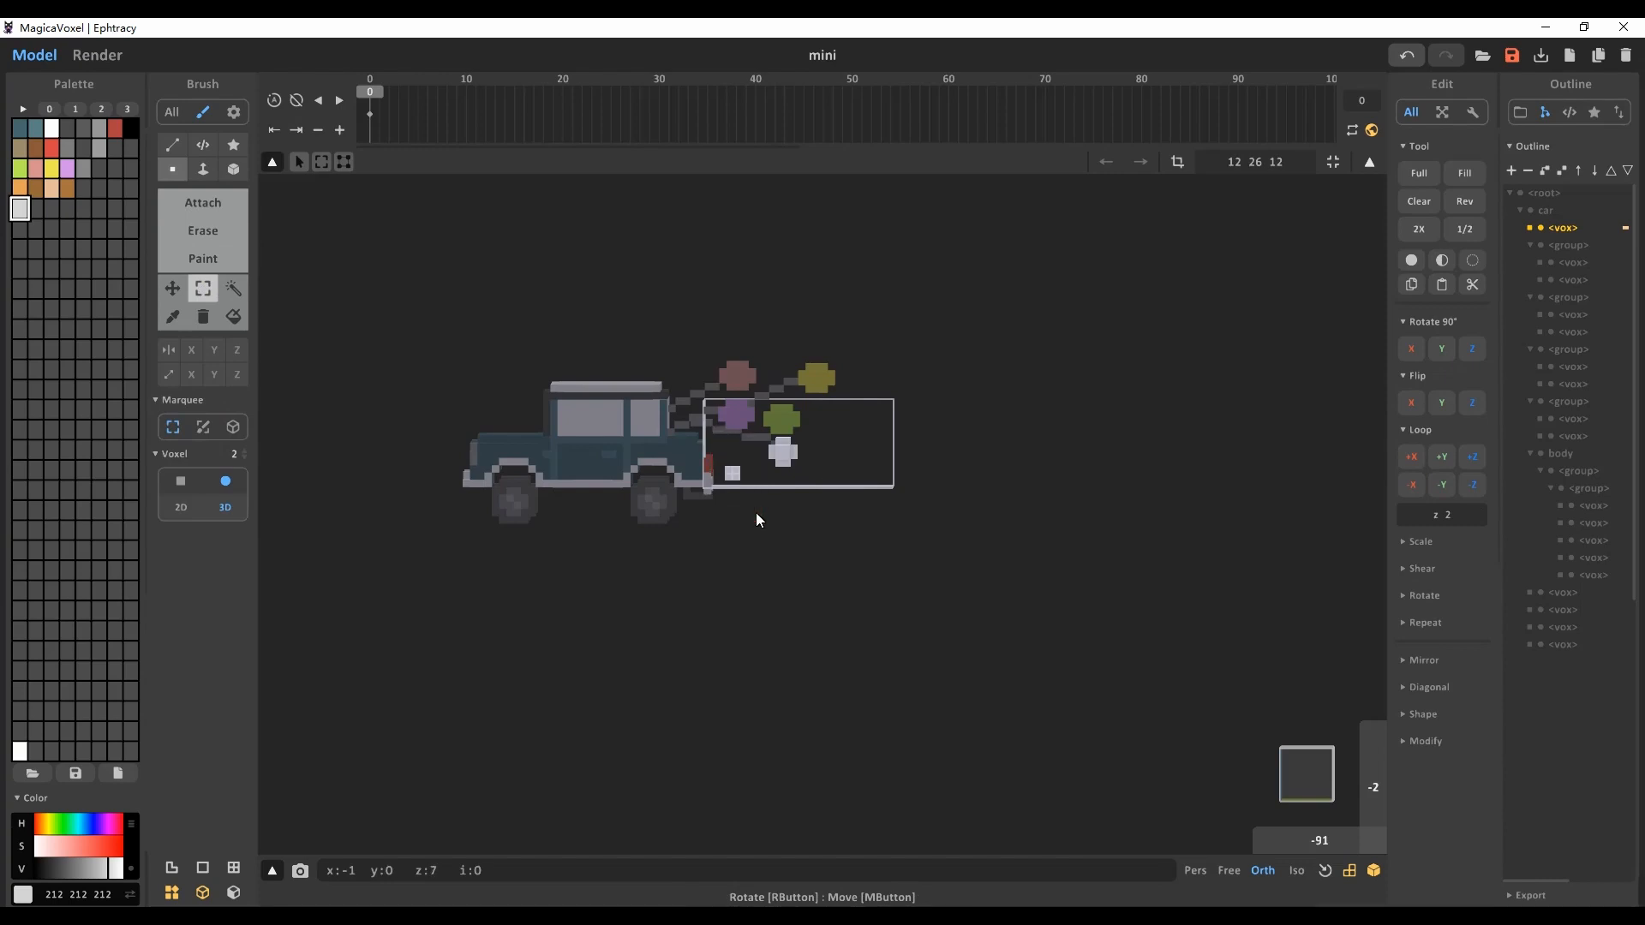
pyautogui.moveTo(733, 475); pyautogui.dragTo(821, 476)
pyautogui.moveTo(744, 478)
pyautogui.mouseDown(button='right')
pyautogui.moveTo(773, 732)
pyautogui.moveTo(829, 672)
pyautogui.moveTo(848, 558)
pyautogui.mouseUp(button='right')
pyautogui.click(214, 205)
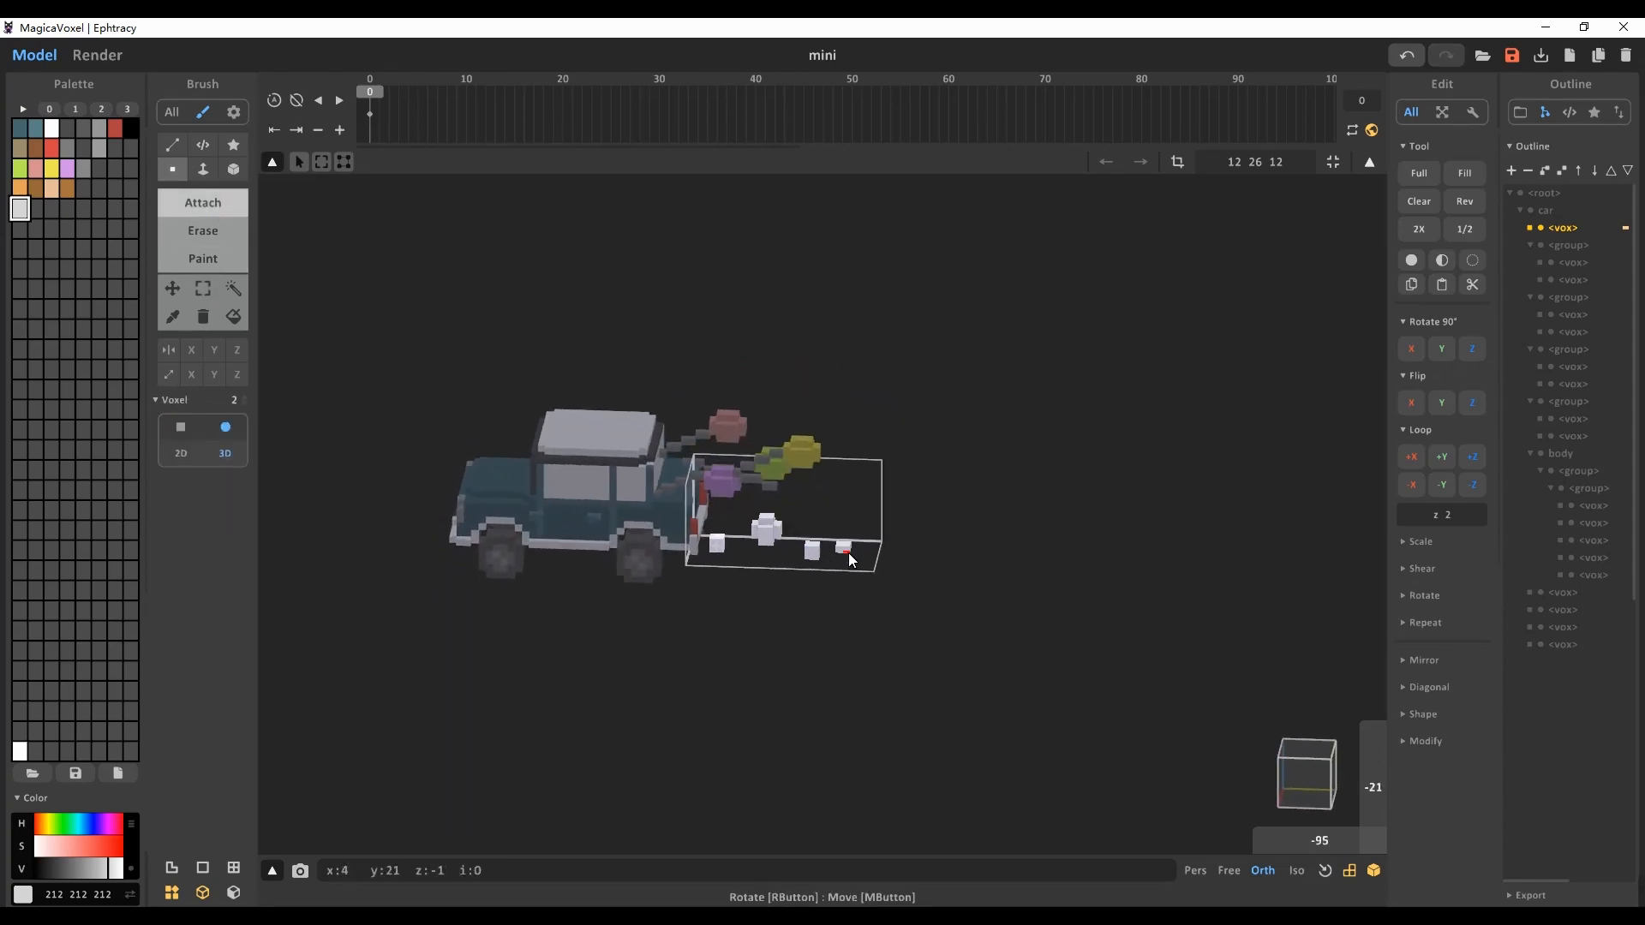
pyautogui.moveTo(954, 487); pyautogui.dragTo(947, 467, button='right')
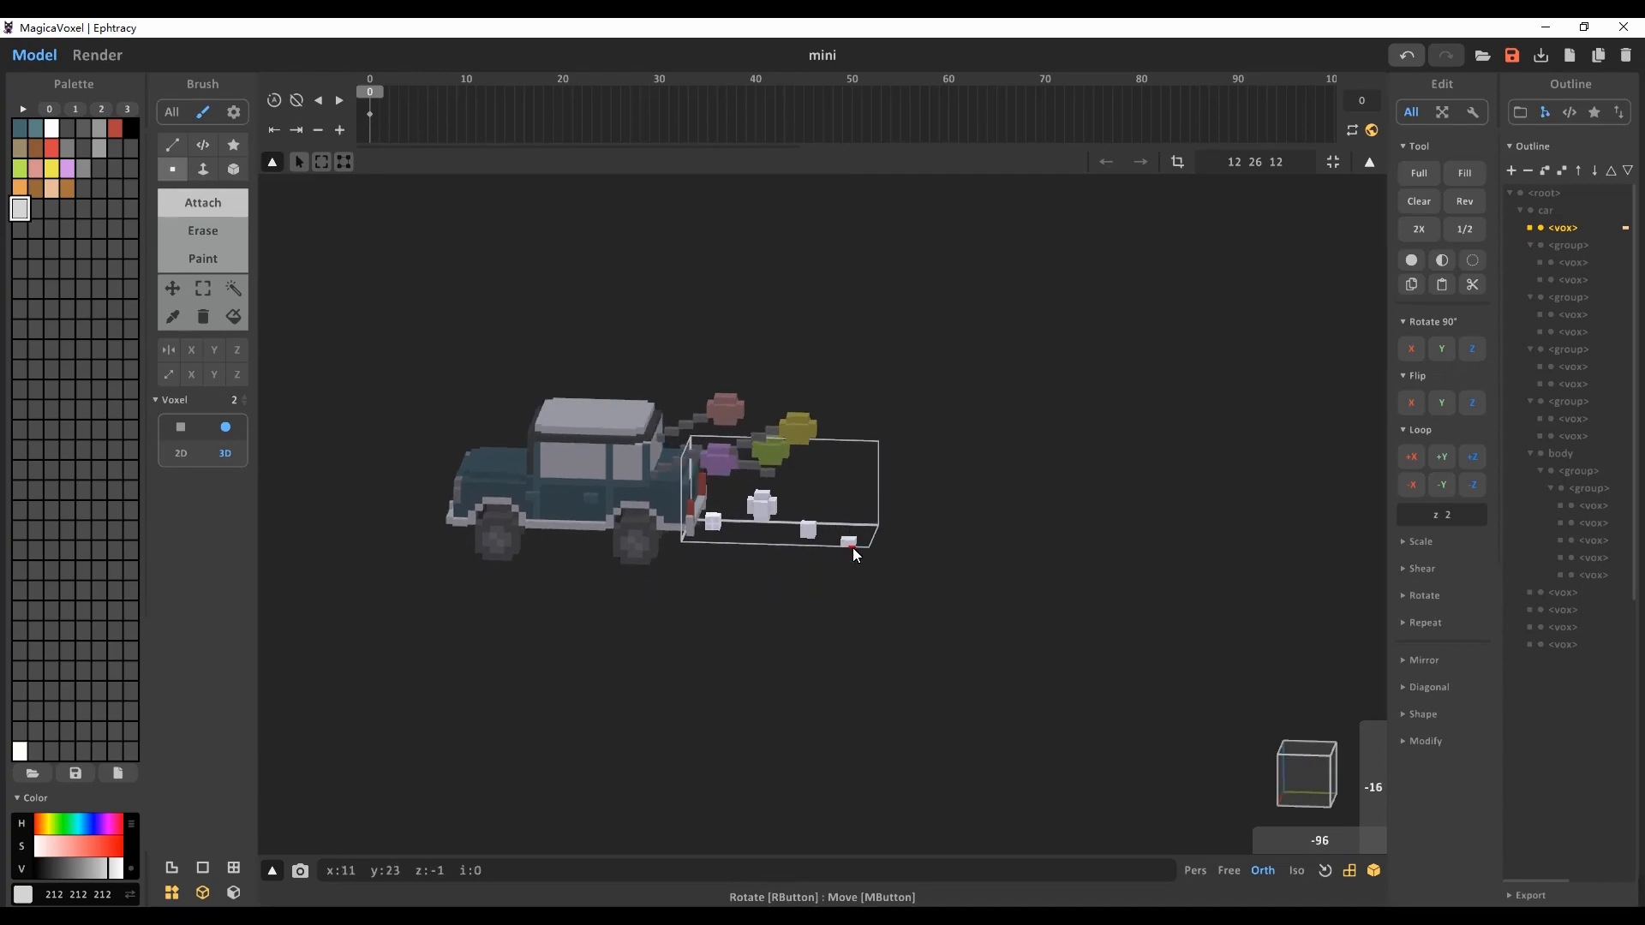
pyautogui.moveTo(872, 549)
pyautogui.mouseDown(button='right')
pyautogui.moveTo(845, 730)
pyautogui.moveTo(939, 609)
pyautogui.moveTo(865, 520)
pyautogui.mouseUp(button='right')
# Step: Raise the size 2 puff behind the largest one along Z and offset it along X within the exhaust model
pyautogui.press('s')
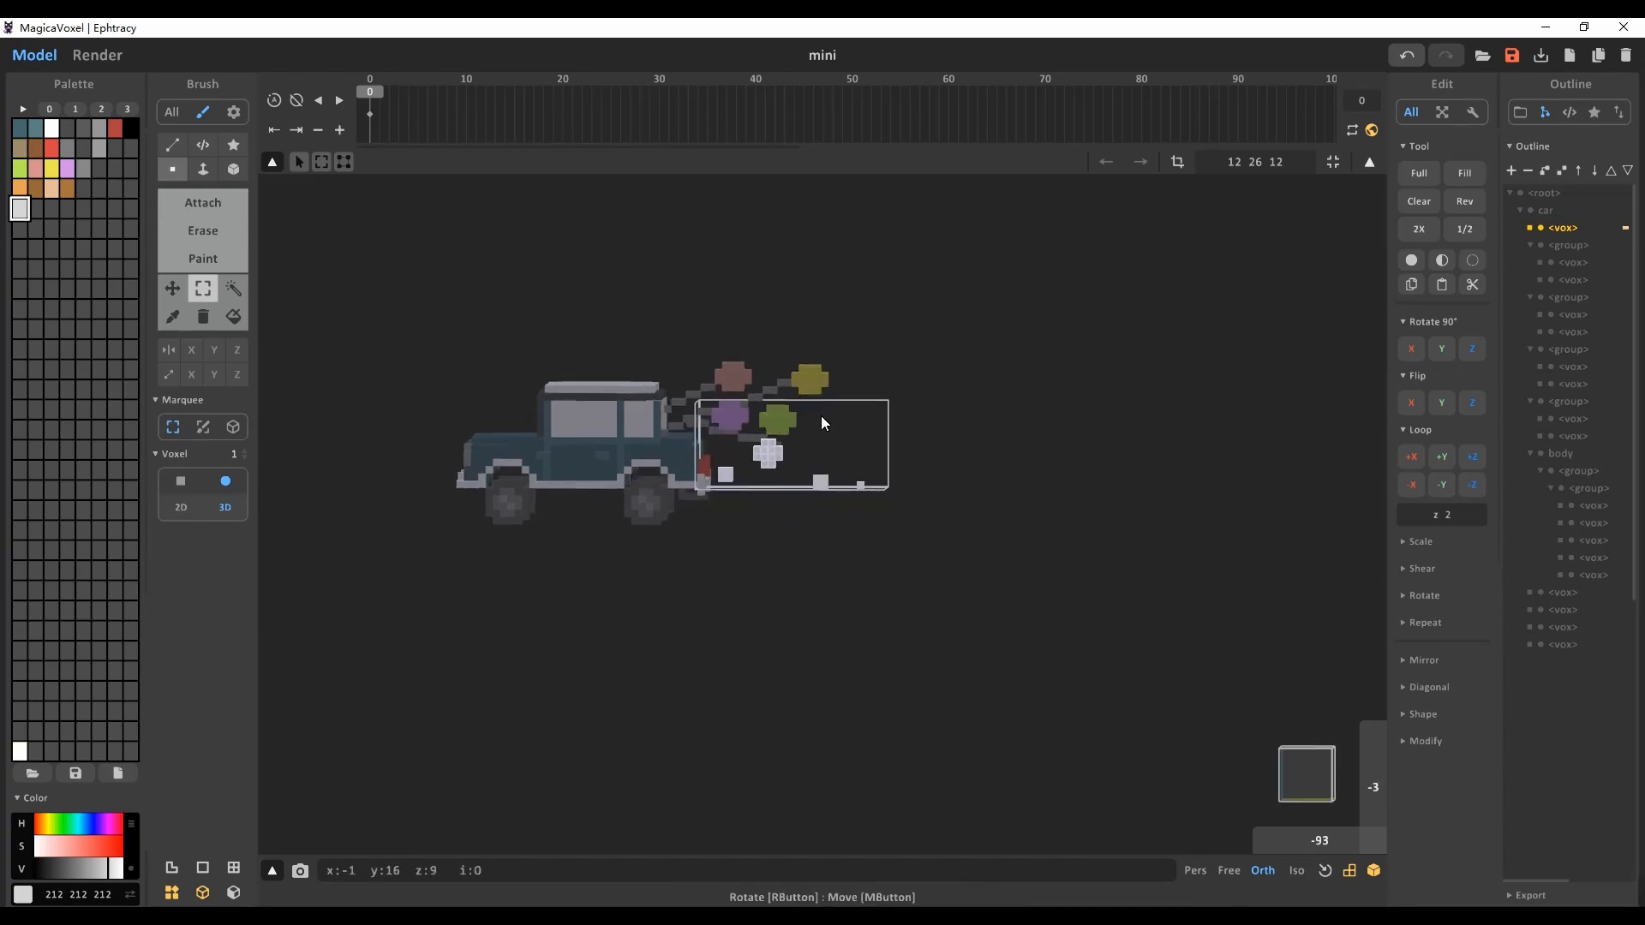
pyautogui.click(1472, 461)
pyautogui.click(172, 288)
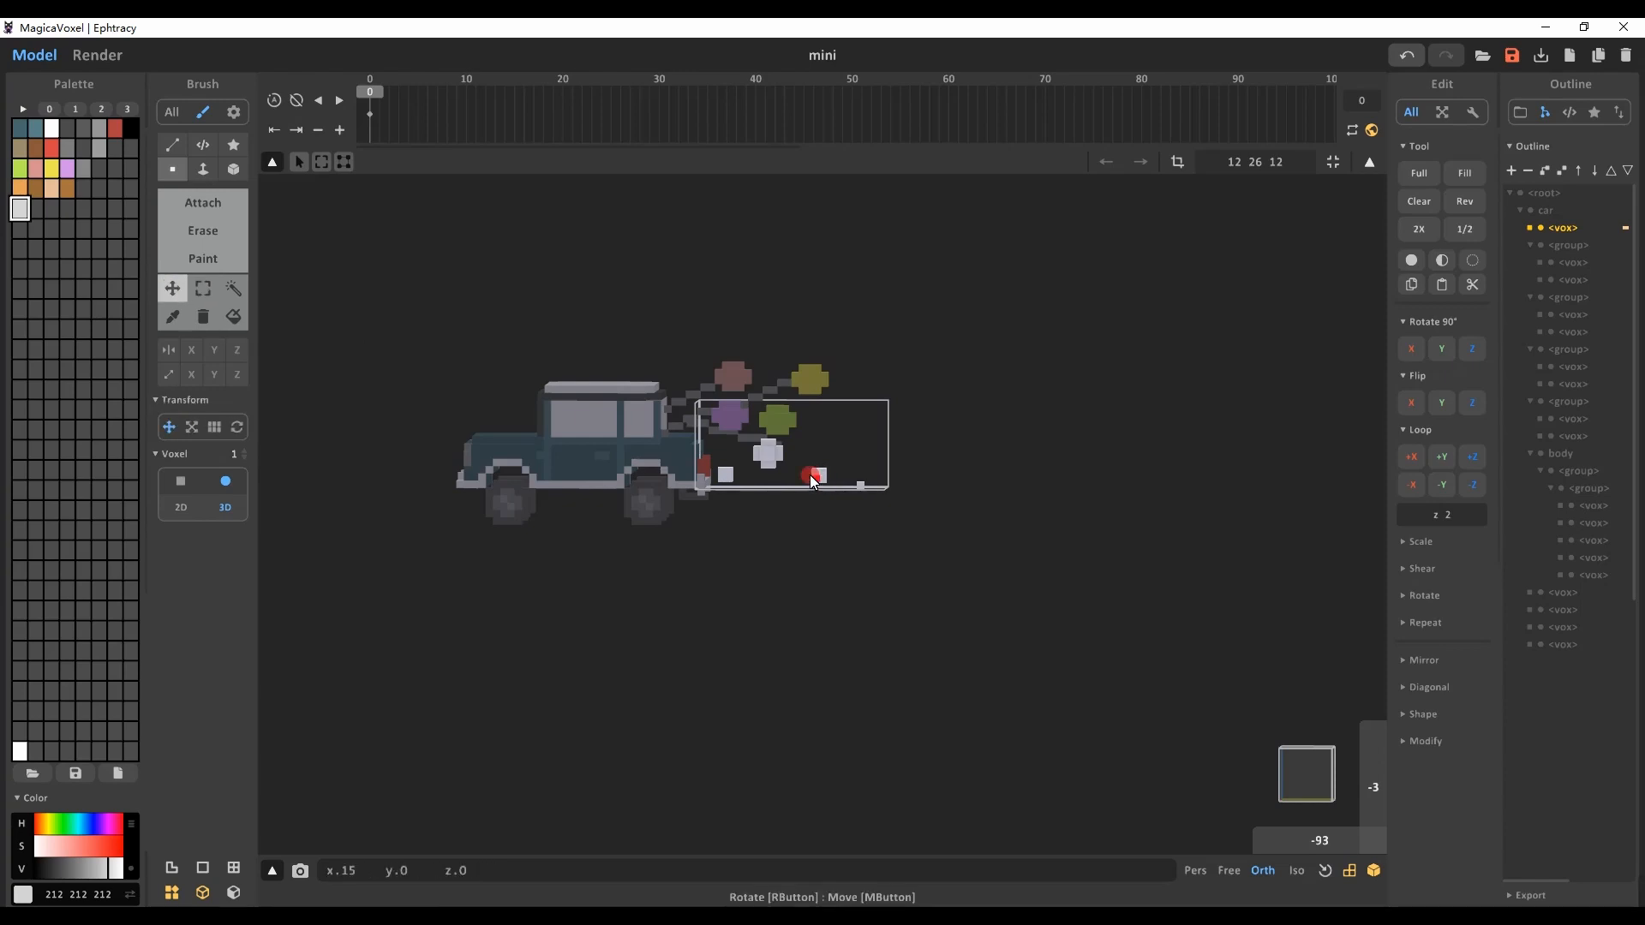
pyautogui.moveTo(932, 507); pyautogui.dragTo(720, 668, button='right')
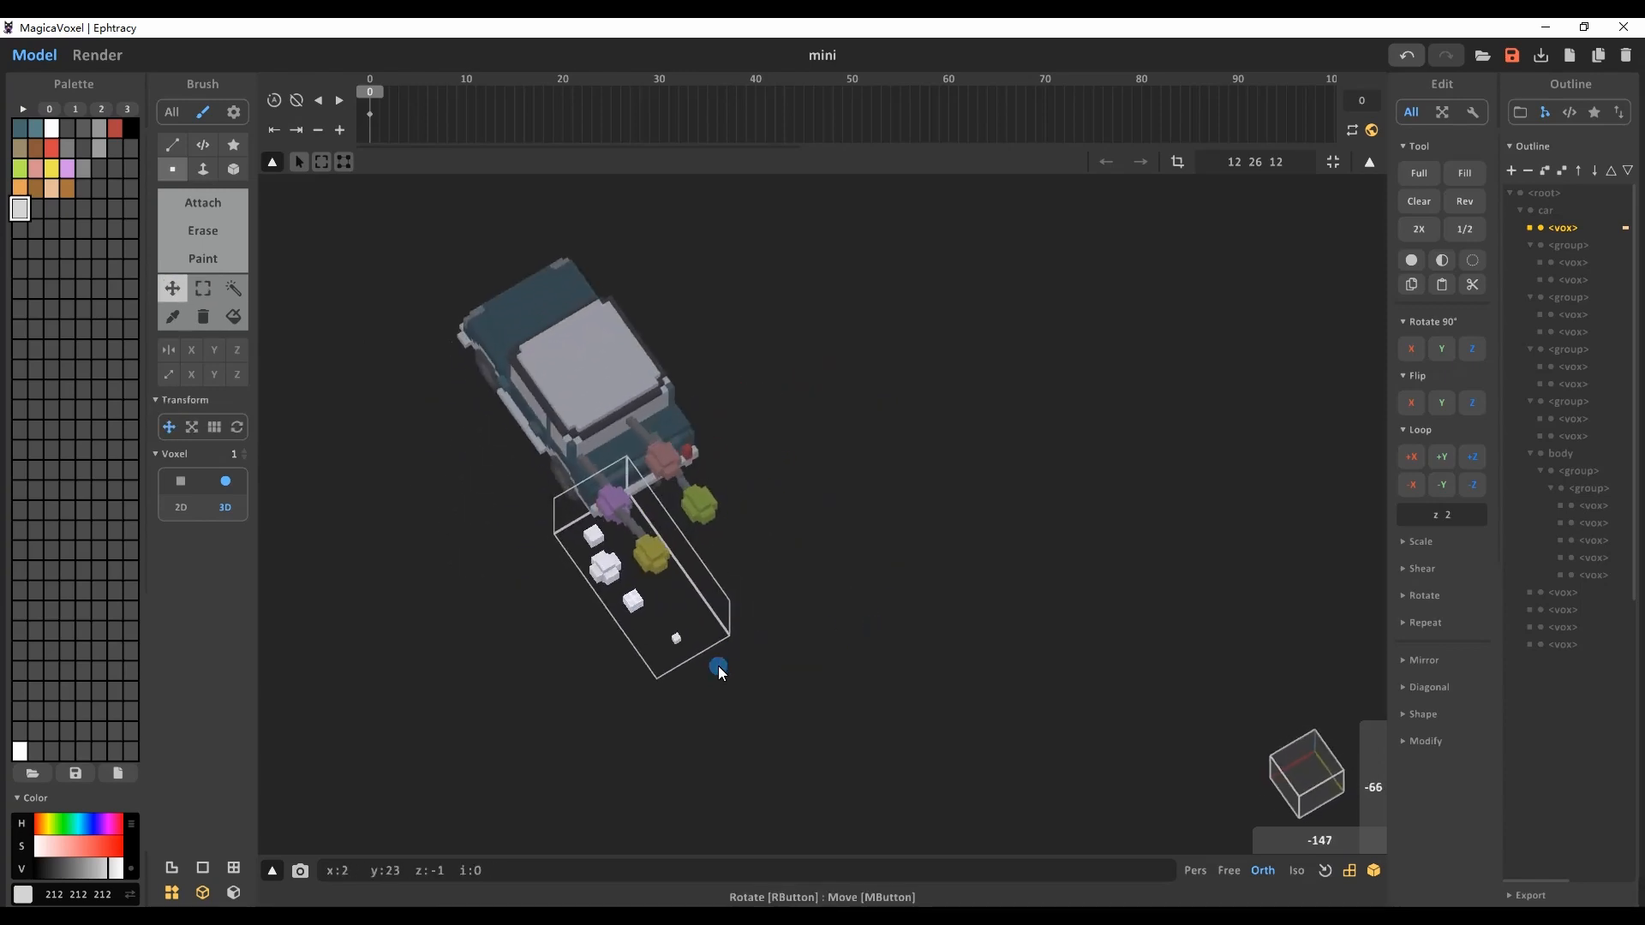
pyautogui.moveTo(640, 614); pyautogui.dragTo(857, 548, button='right')
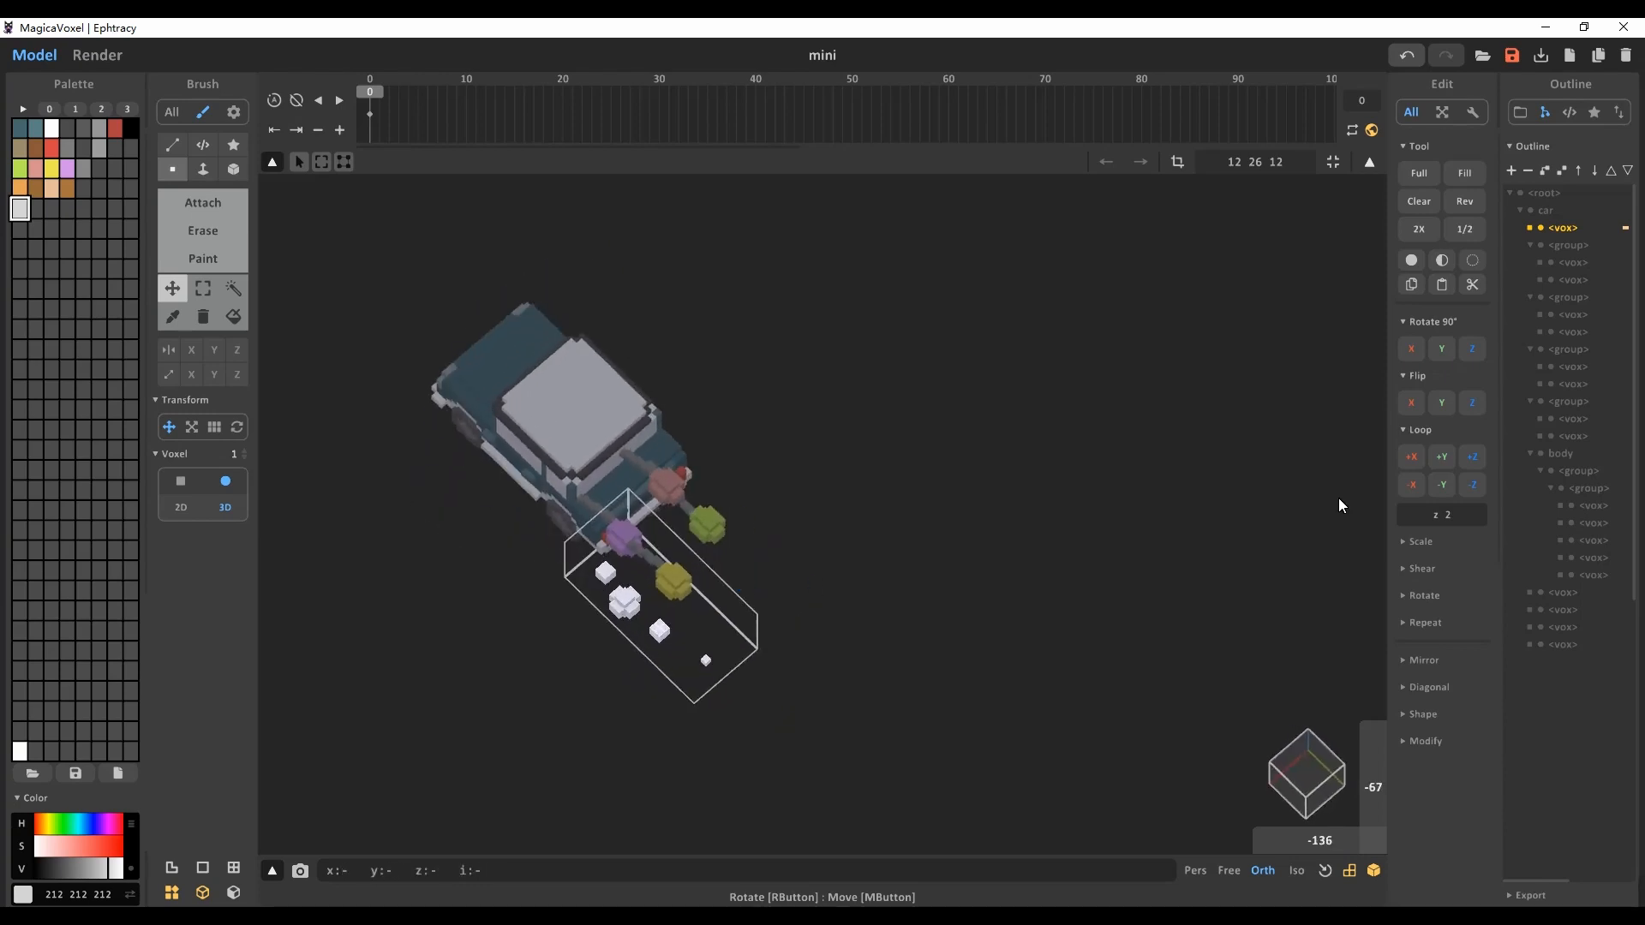
pyautogui.click(1414, 490)
pyautogui.moveTo(1199, 514); pyautogui.dragTo(883, 491, button='right')
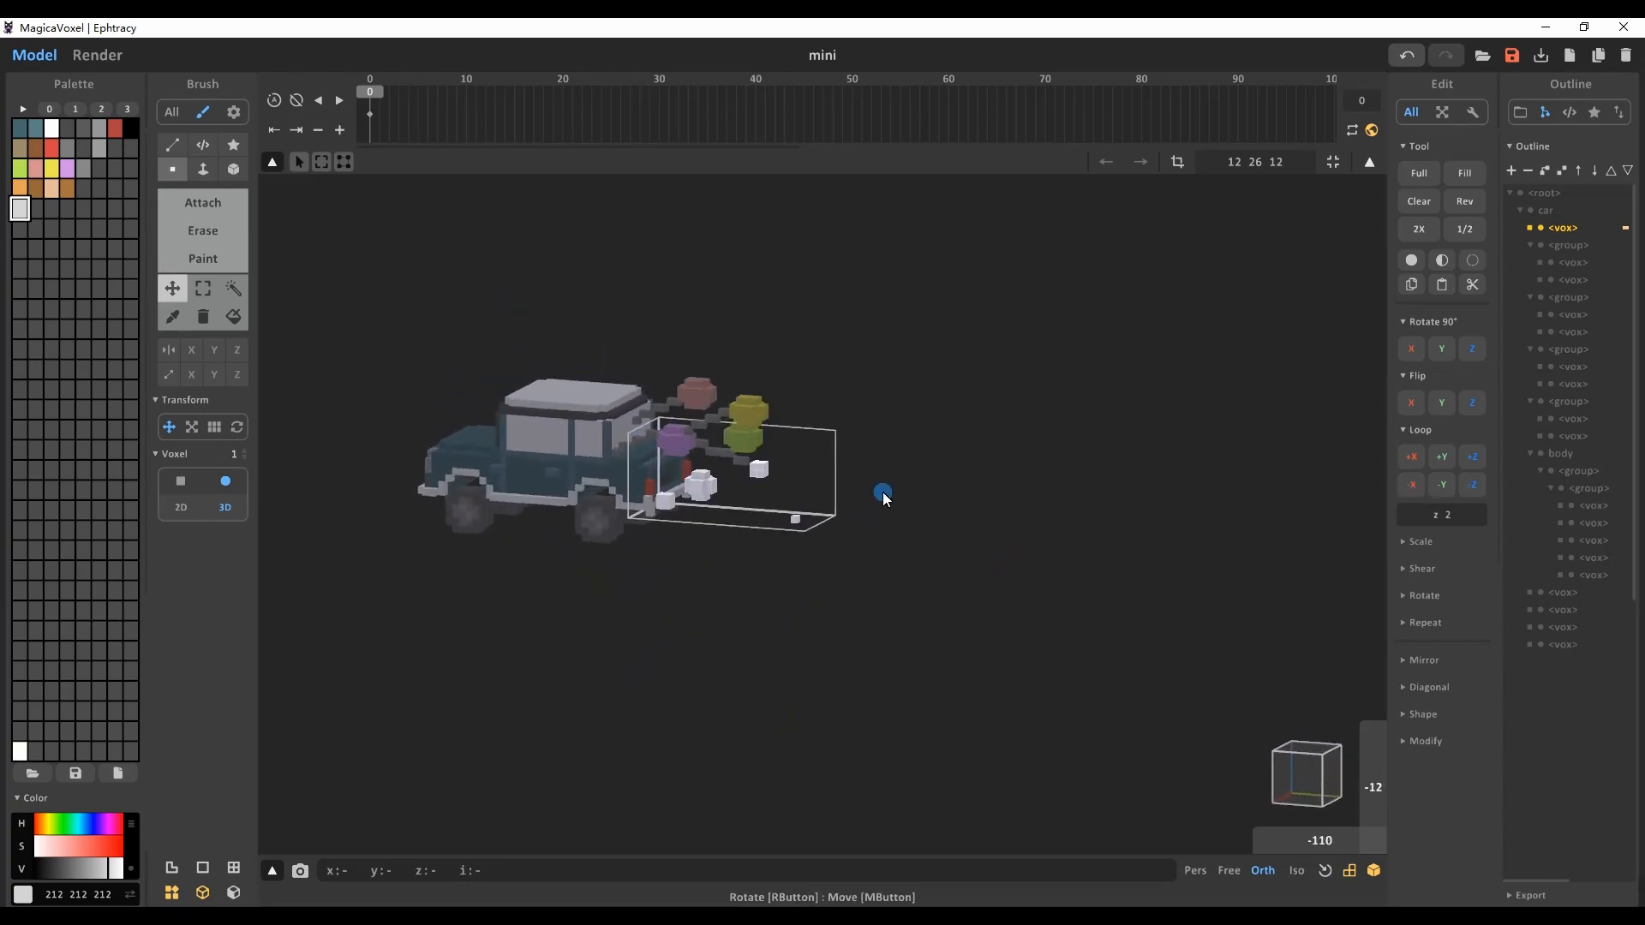
pyautogui.click(1470, 484)
# Step: Select the single-voxel puff at the far end and offset it along X to stagger the exhaust trail
pyautogui.click(203, 288)
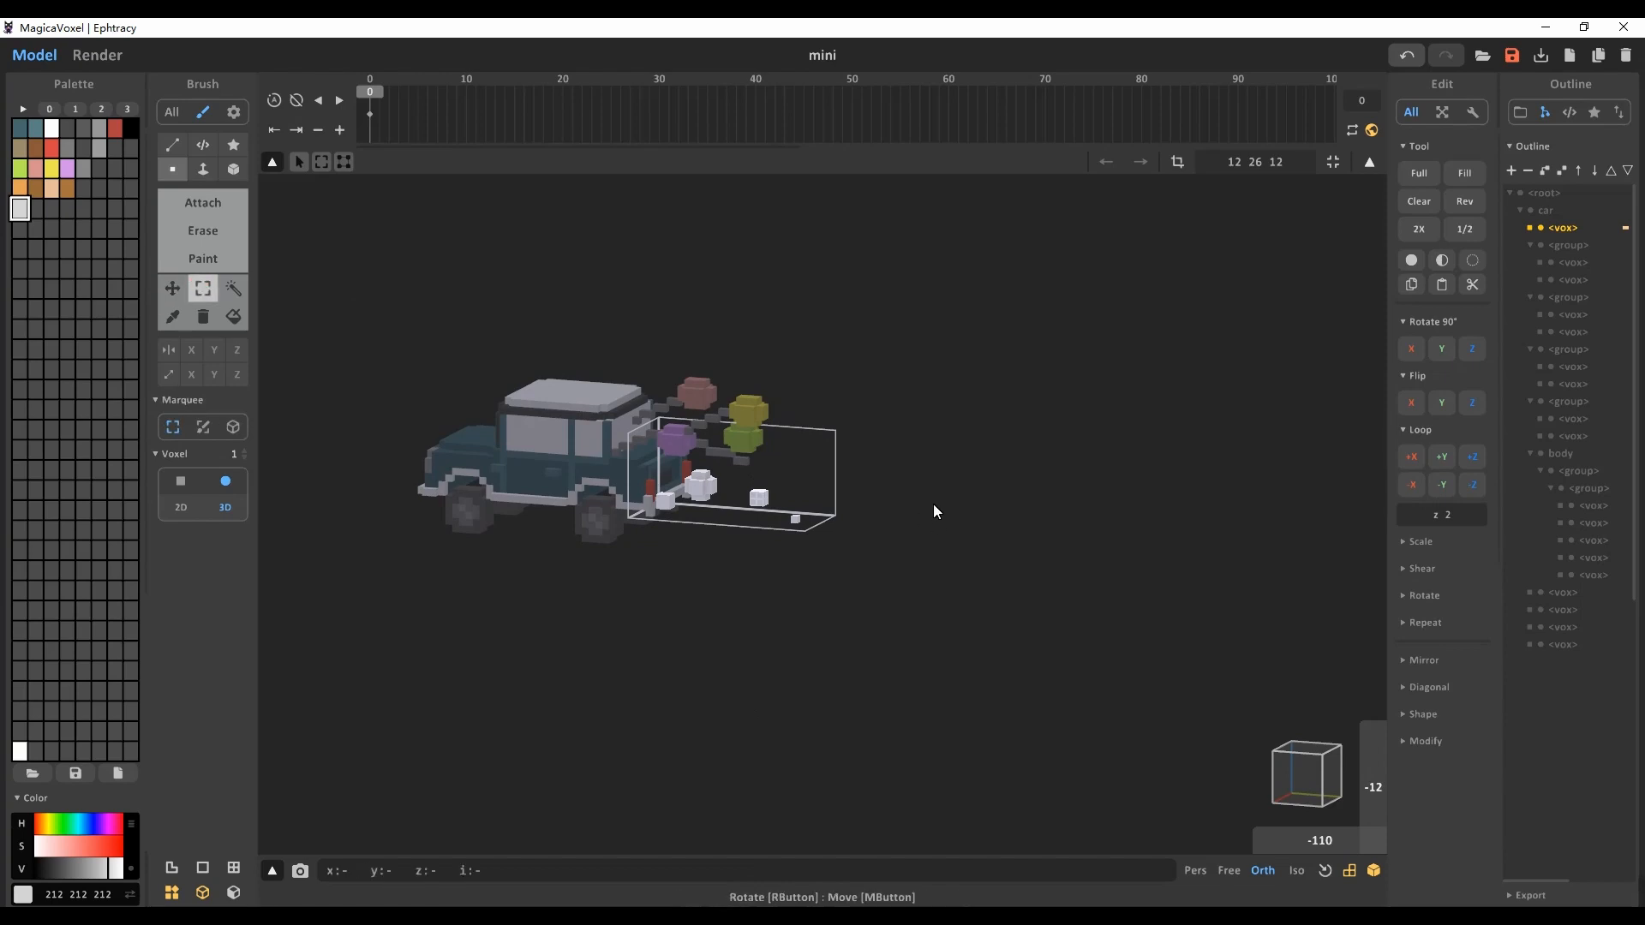
pyautogui.moveTo(773, 552); pyautogui.dragTo(747, 699, button='right')
pyautogui.click(1412, 484)
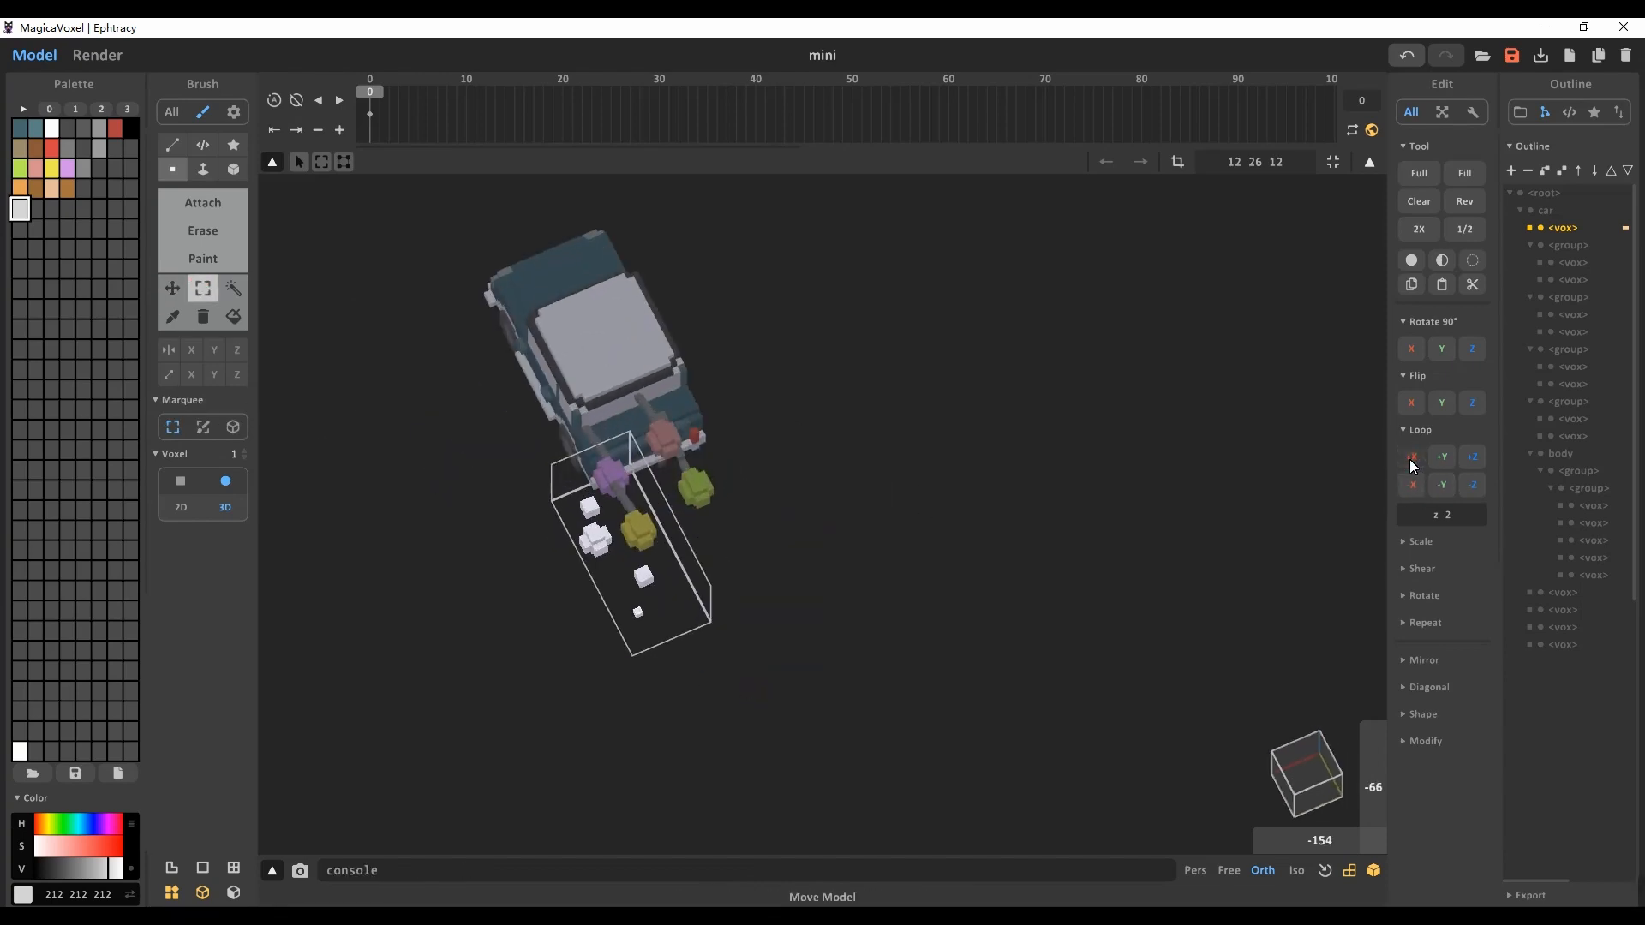
pyautogui.moveTo(1336, 445); pyautogui.dragTo(1026, 460, button='right')
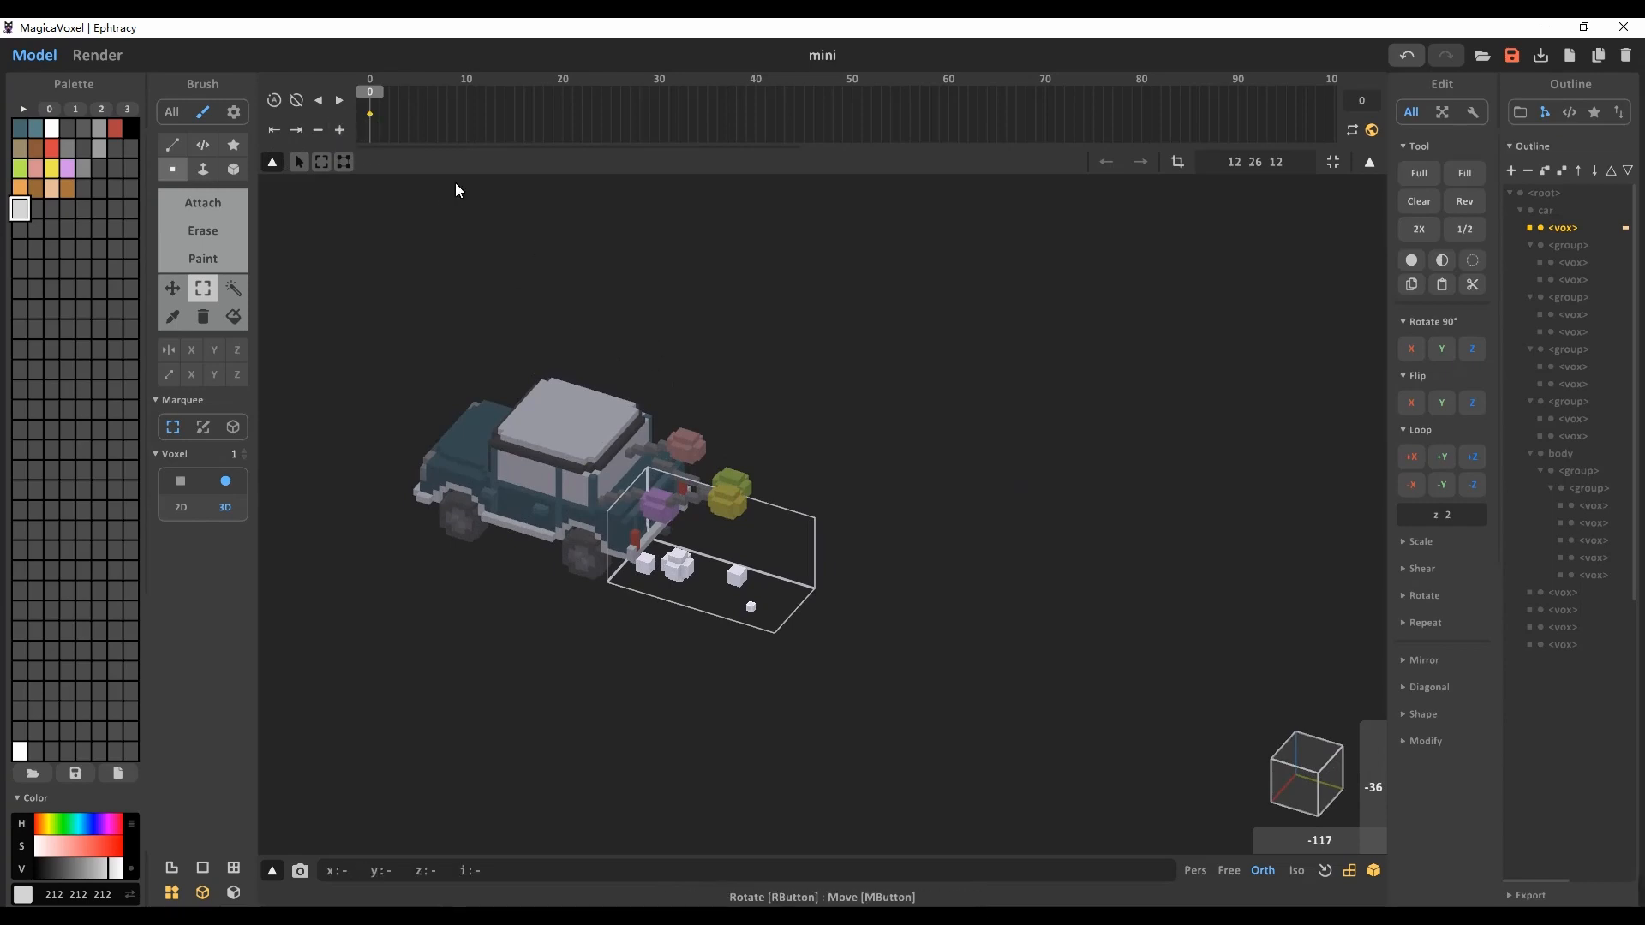
# Step: Add exhaust model keyframes at frames 1, 2 and 3, and return the timeline to frame 0
pyautogui.moveTo(378, 101); pyautogui.dragTo(406, 107)
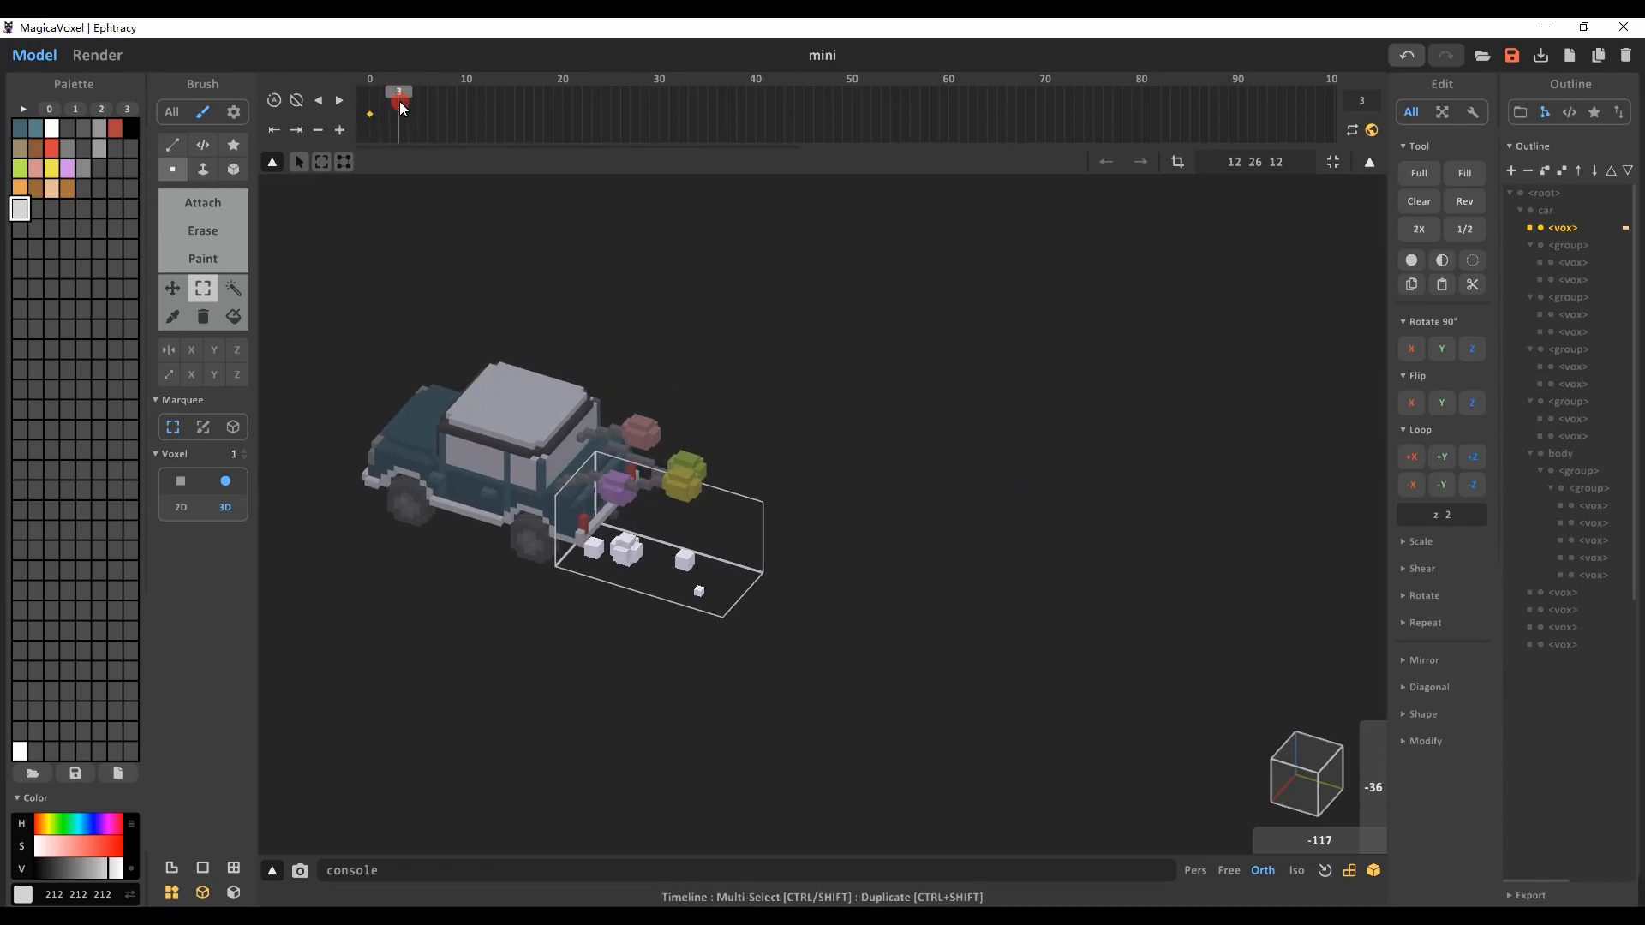
pyautogui.click(389, 109)
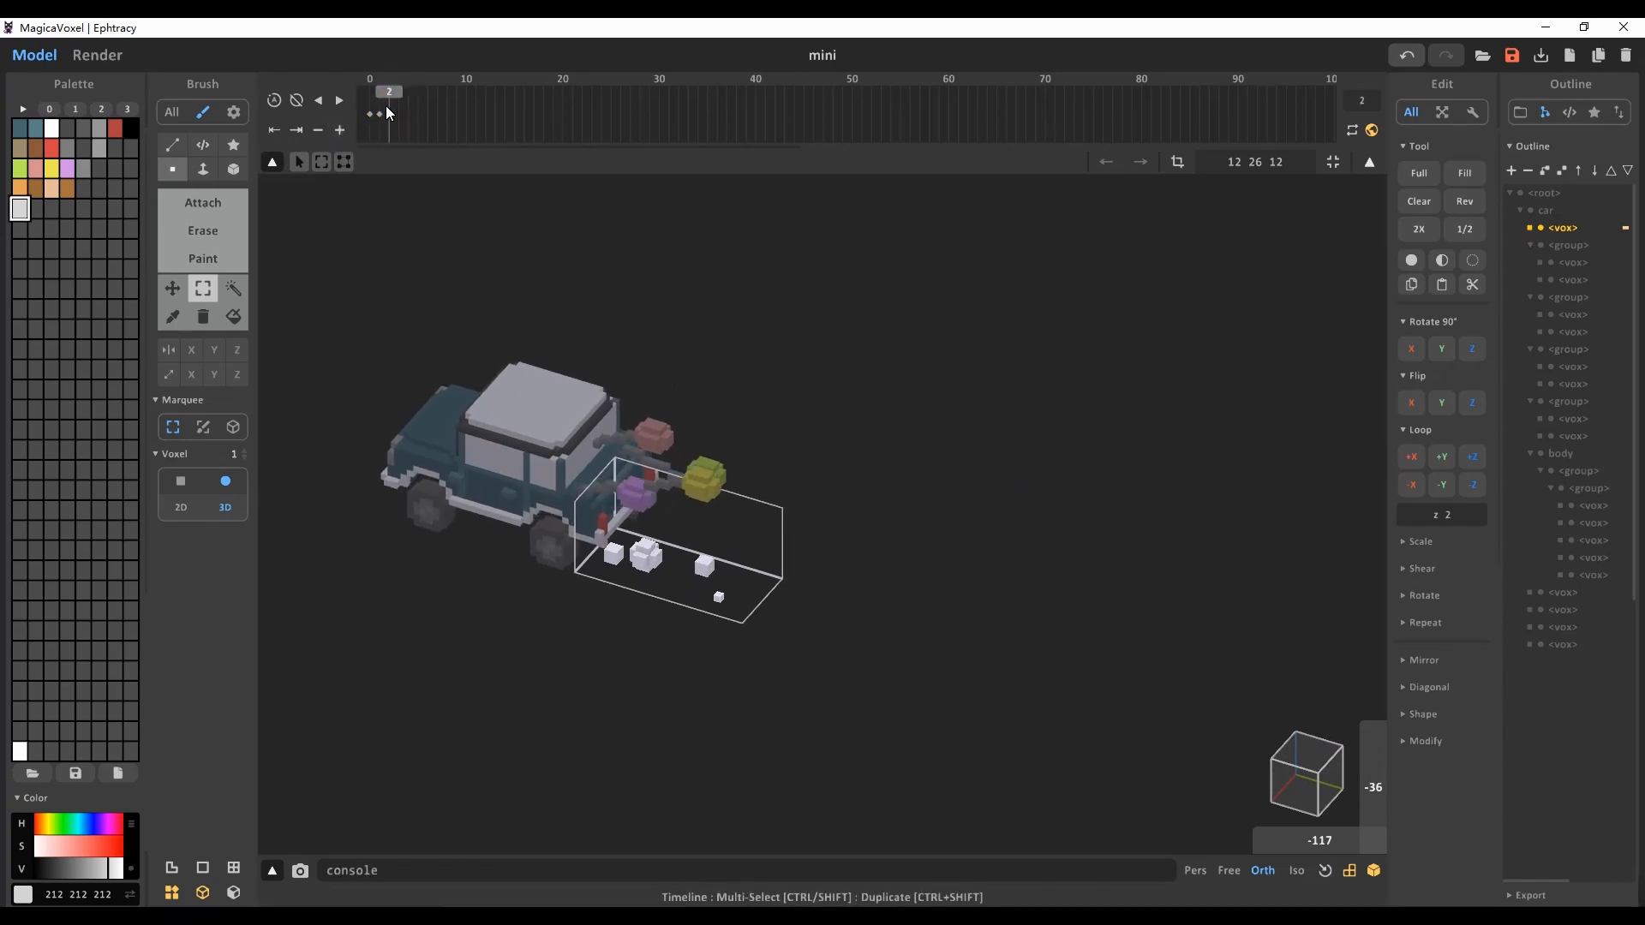
pyautogui.click(396, 107)
pyautogui.click(409, 105)
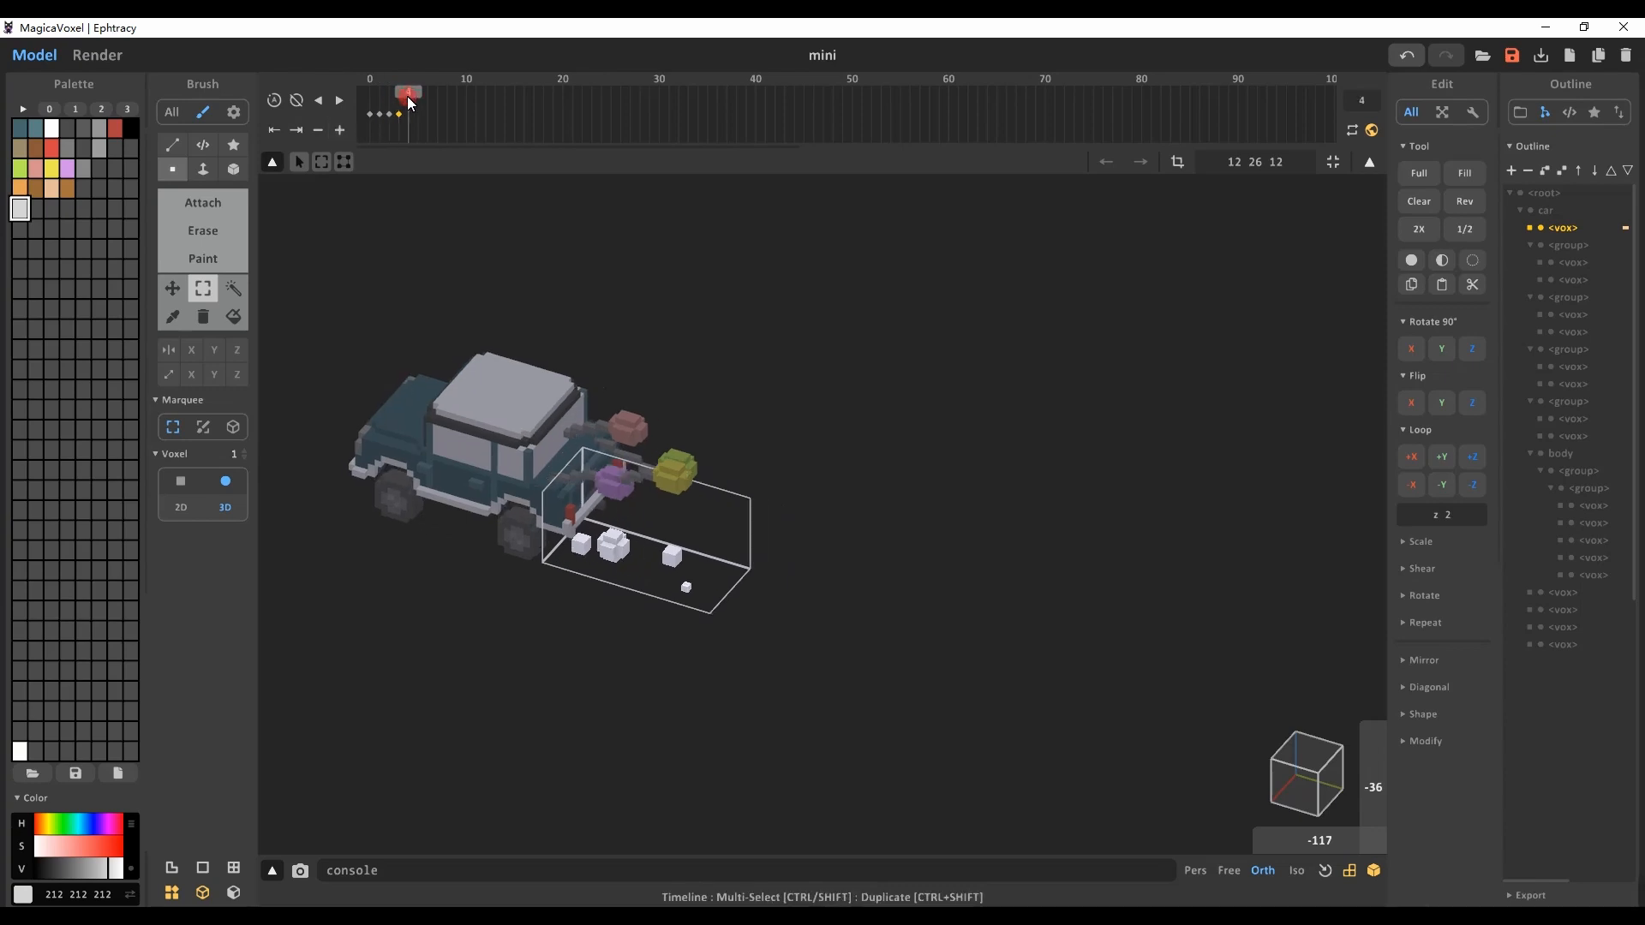
pyautogui.click(420, 106)
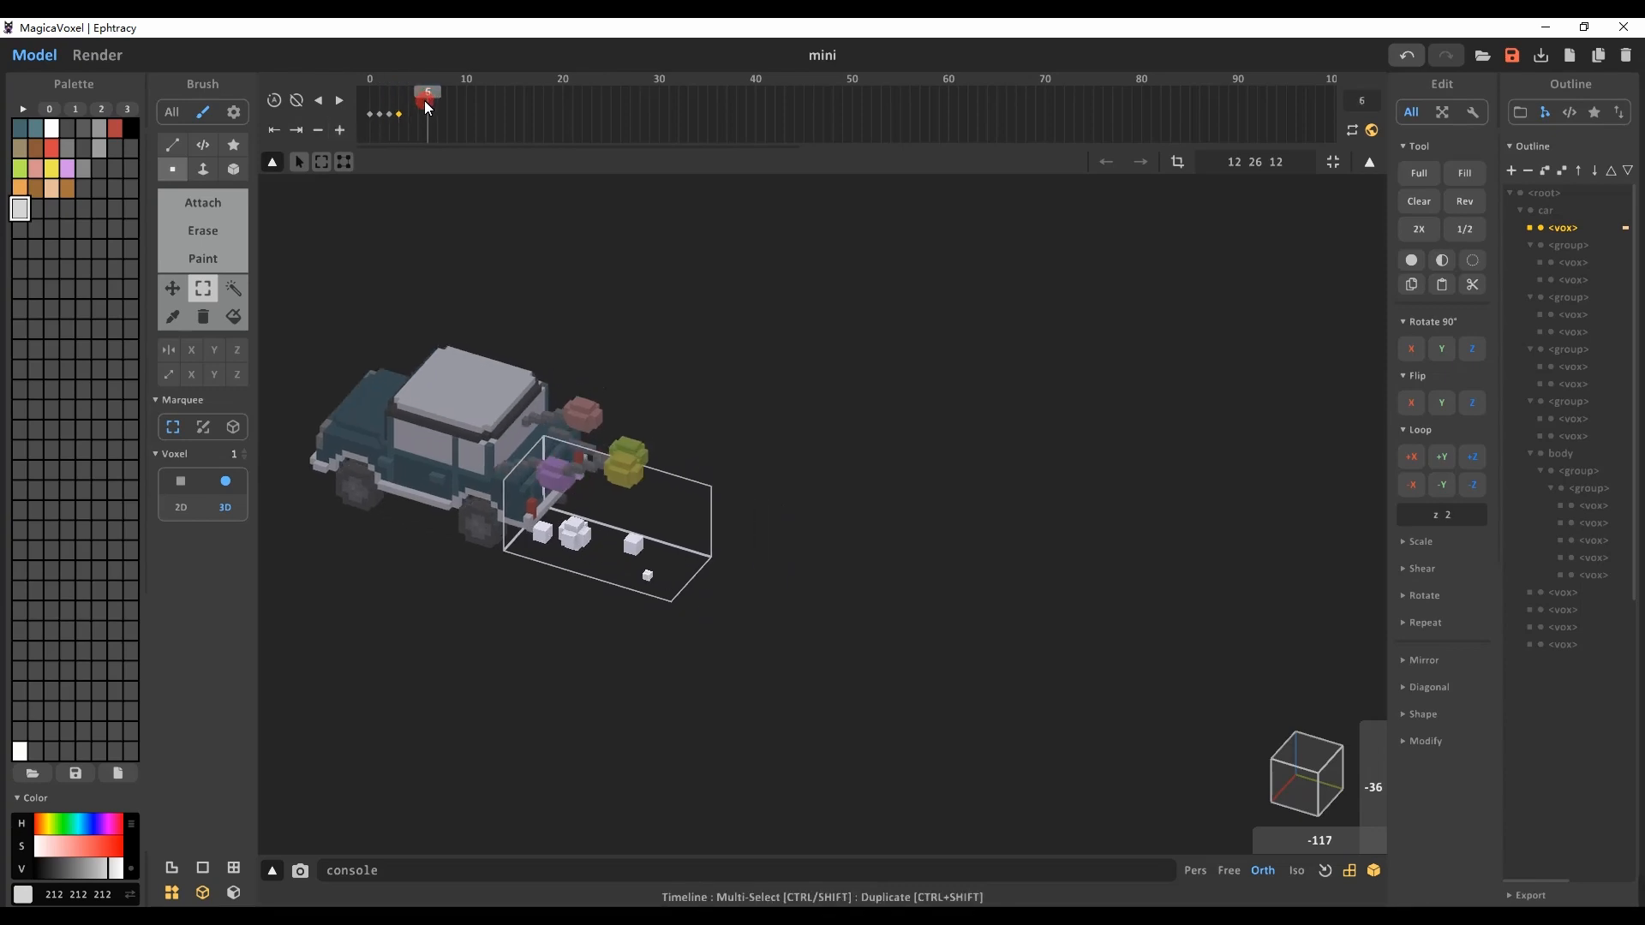
pyautogui.click(380, 92)
pyautogui.click(371, 94)
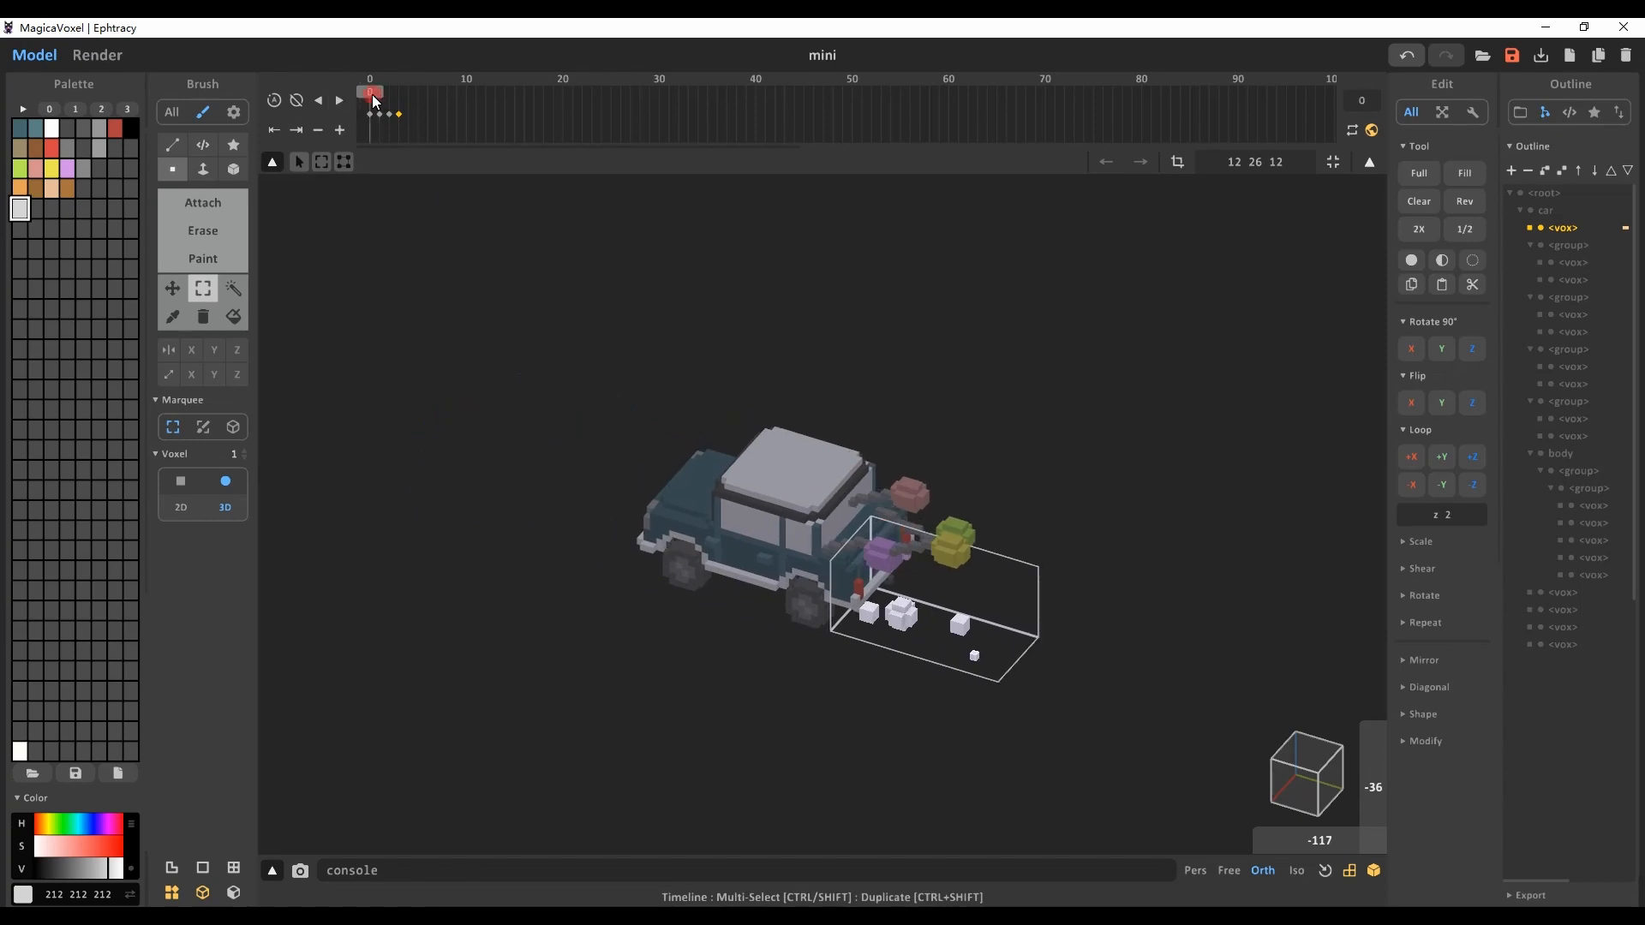
pyautogui.moveTo(373, 101)
pyautogui.mouseDown()
pyautogui.moveTo(413, 116)
pyautogui.moveTo(370, 107)
pyautogui.mouseUp()
pyautogui.moveTo(856, 412); pyautogui.dragTo(279, 286, button='right')
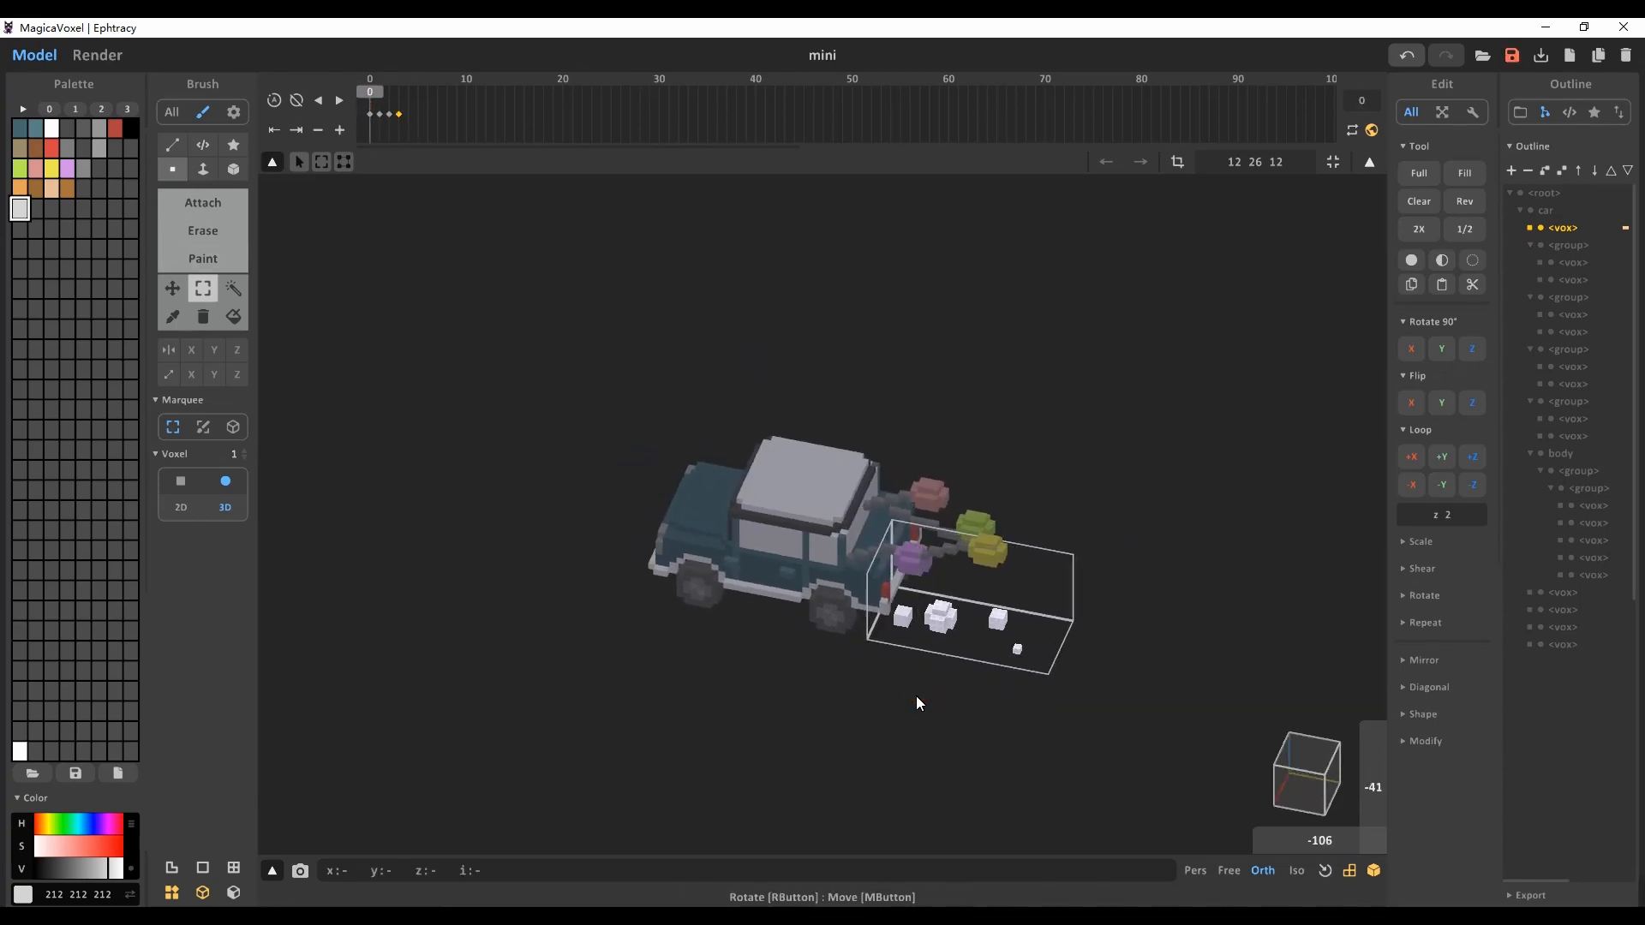
# Step: Reduce each exhaust keyframe to one puff: nearest puff at frame 0, largest at 1, size 2 at 2, single voxel at 3
pyautogui.hotkey('ctrl', 'z')
pyautogui.click(376, 96)
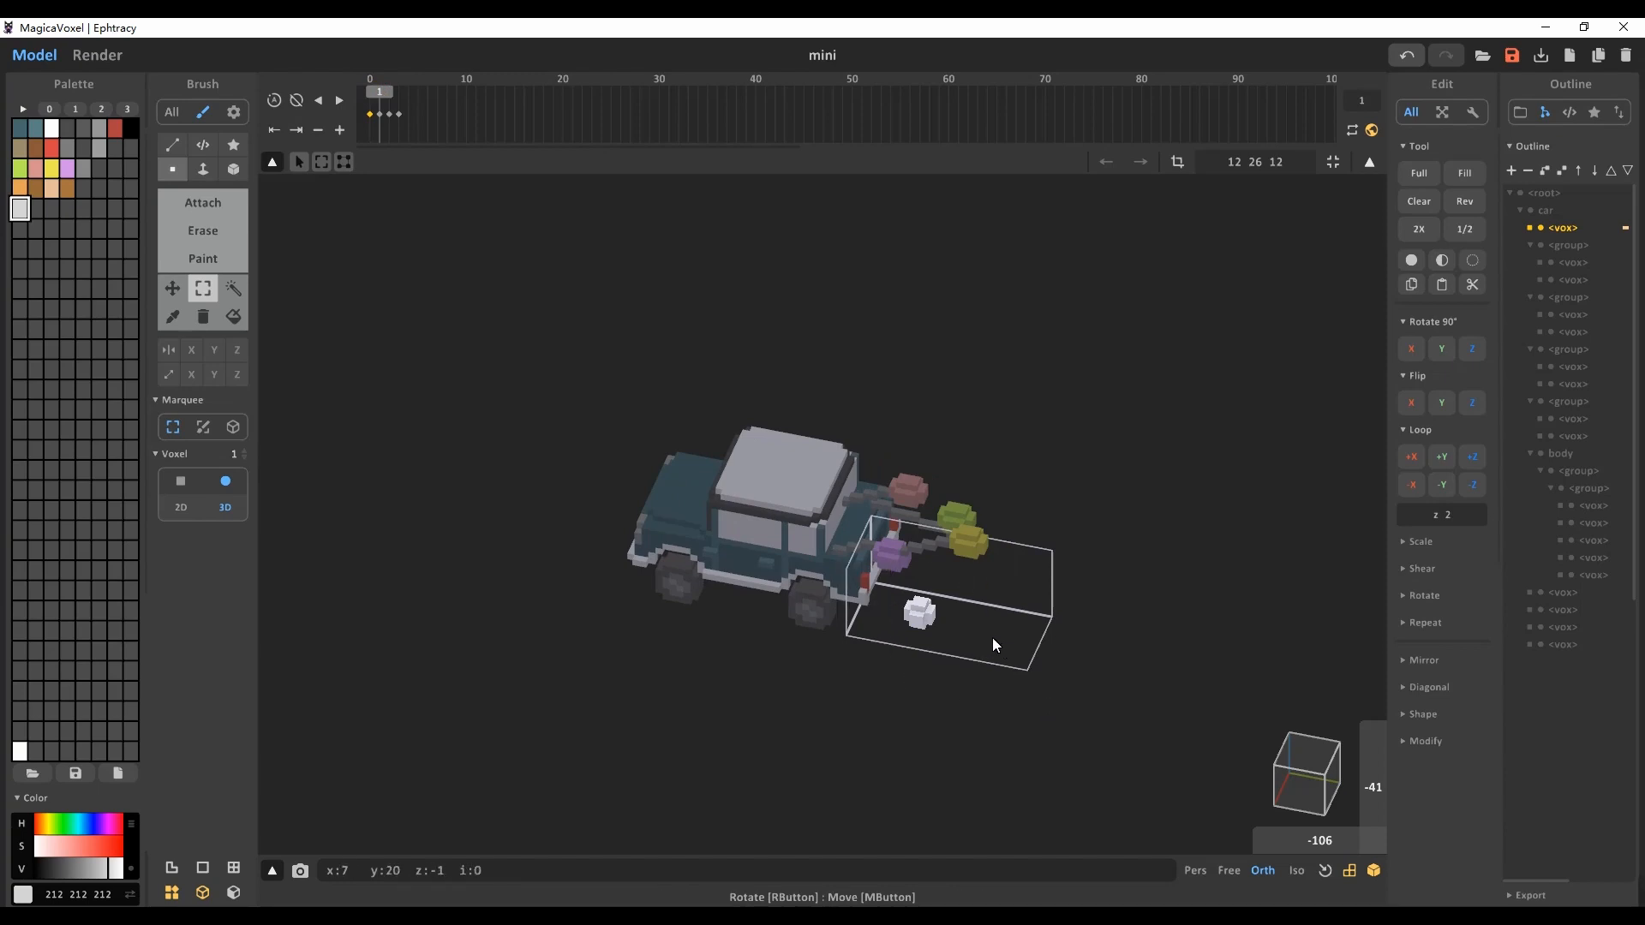
pyautogui.click(390, 97)
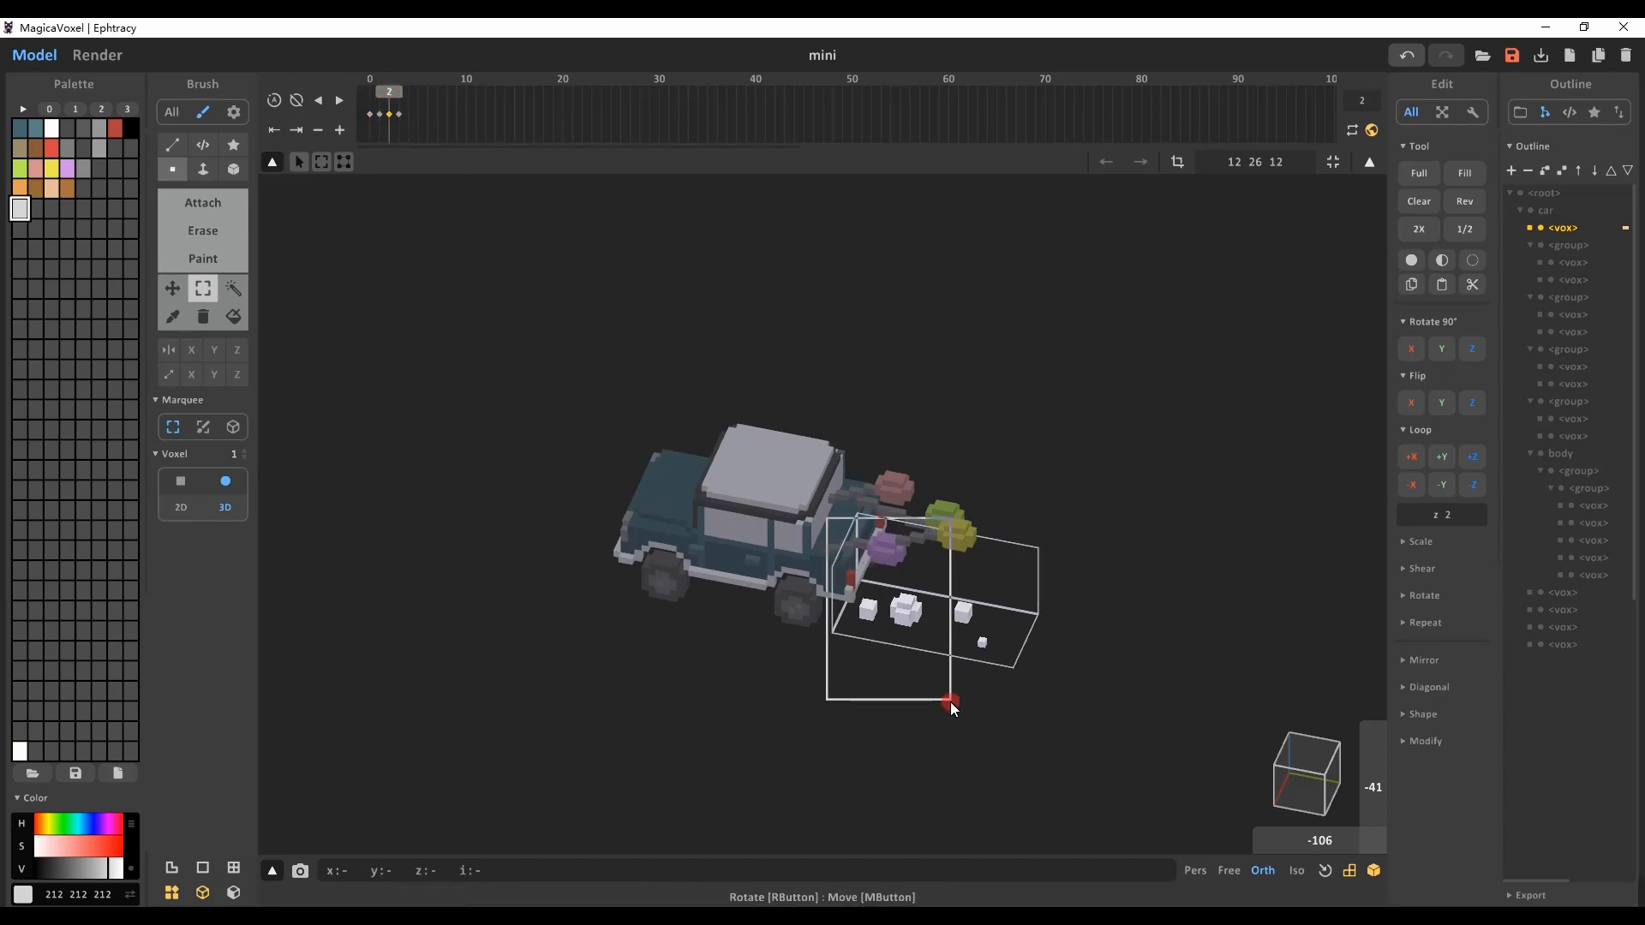
pyautogui.hotkey('ctrl', 'z')
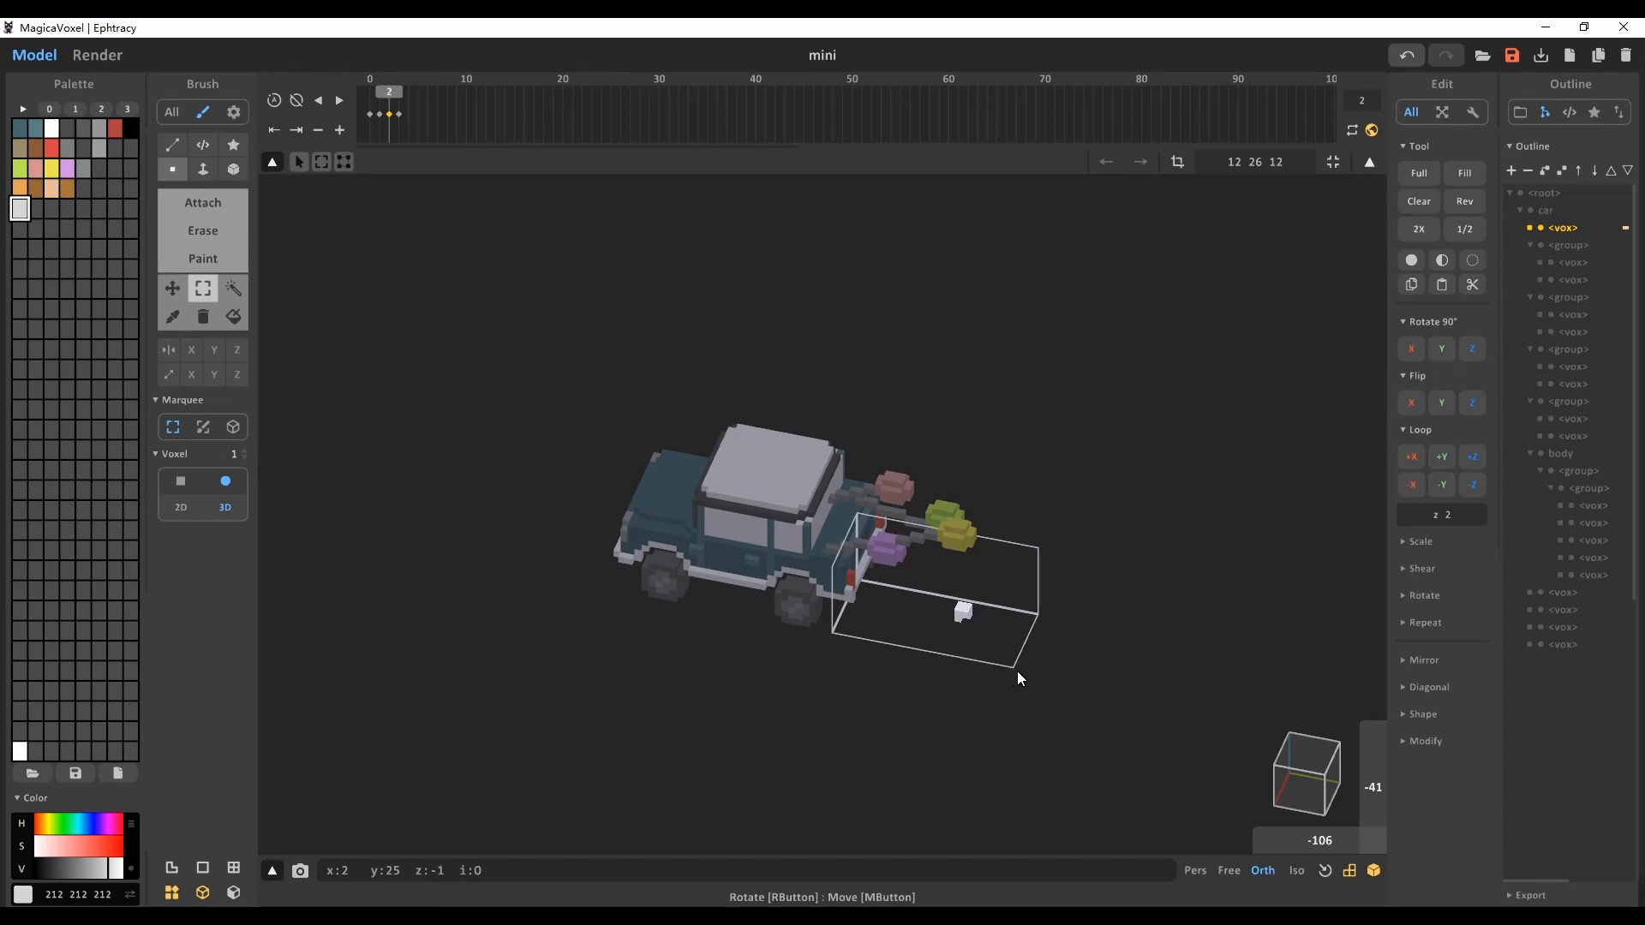
pyautogui.click(398, 94)
pyautogui.hotkey('ctrl', 'z')
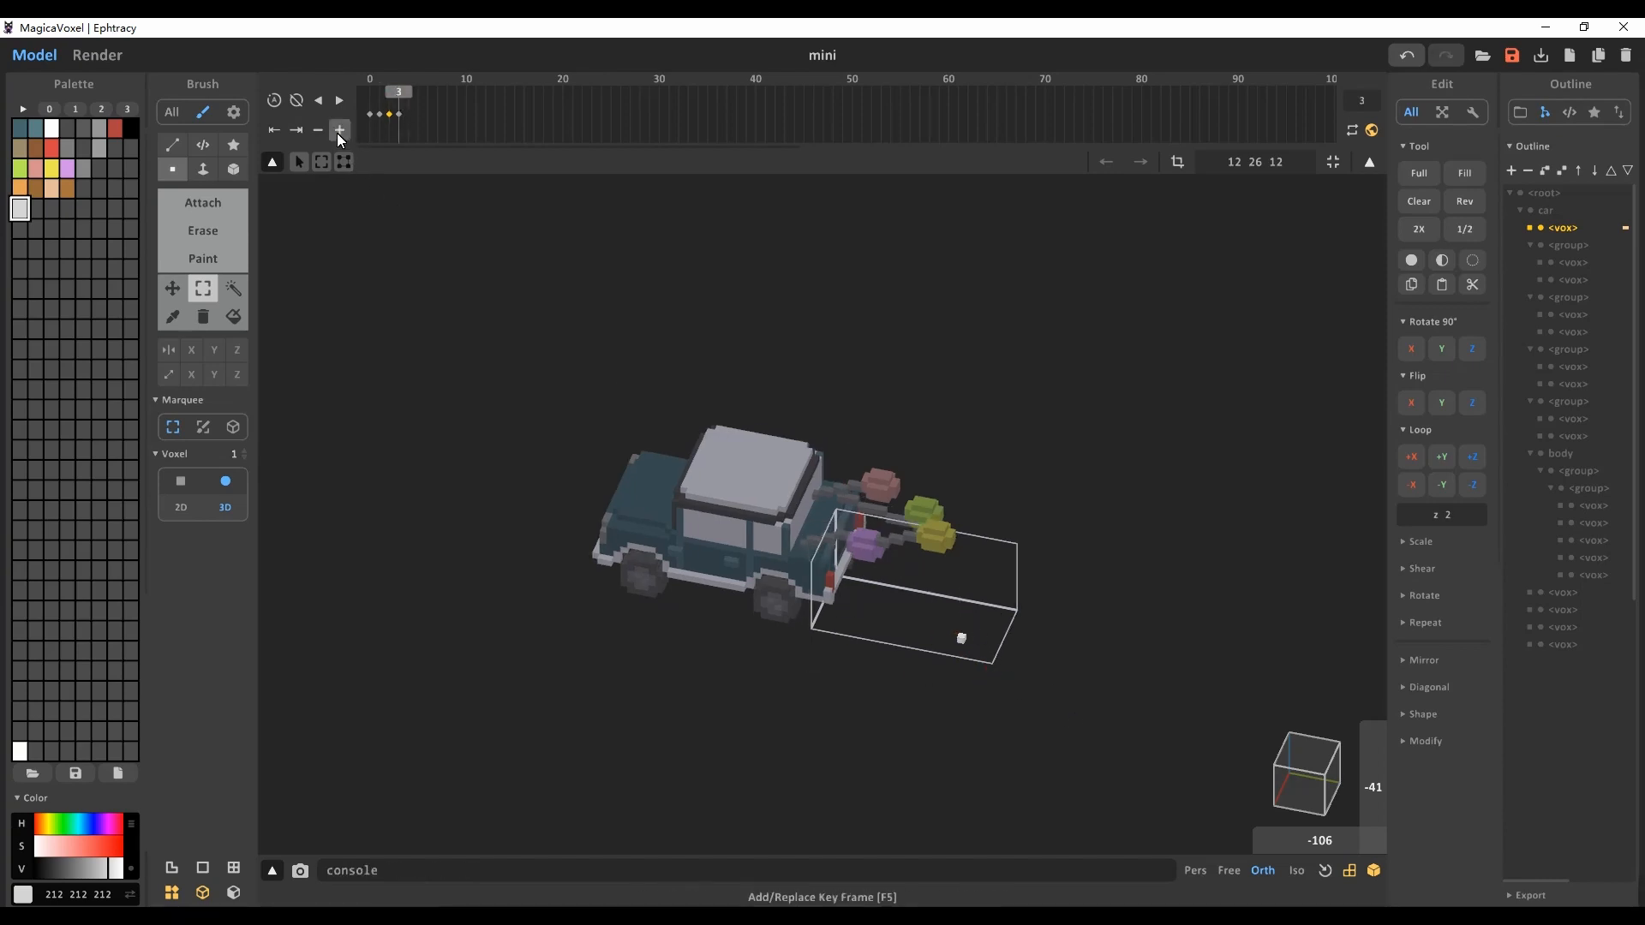
# Step: Examine the exhaust puff sequence across frames 0 to 3 from different angles, in both the model and world views
pyautogui.click(358, 101)
pyautogui.moveTo(358, 101); pyautogui.dragTo(525, 177, button='right')
pyautogui.click(386, 94)
pyautogui.click(403, 107)
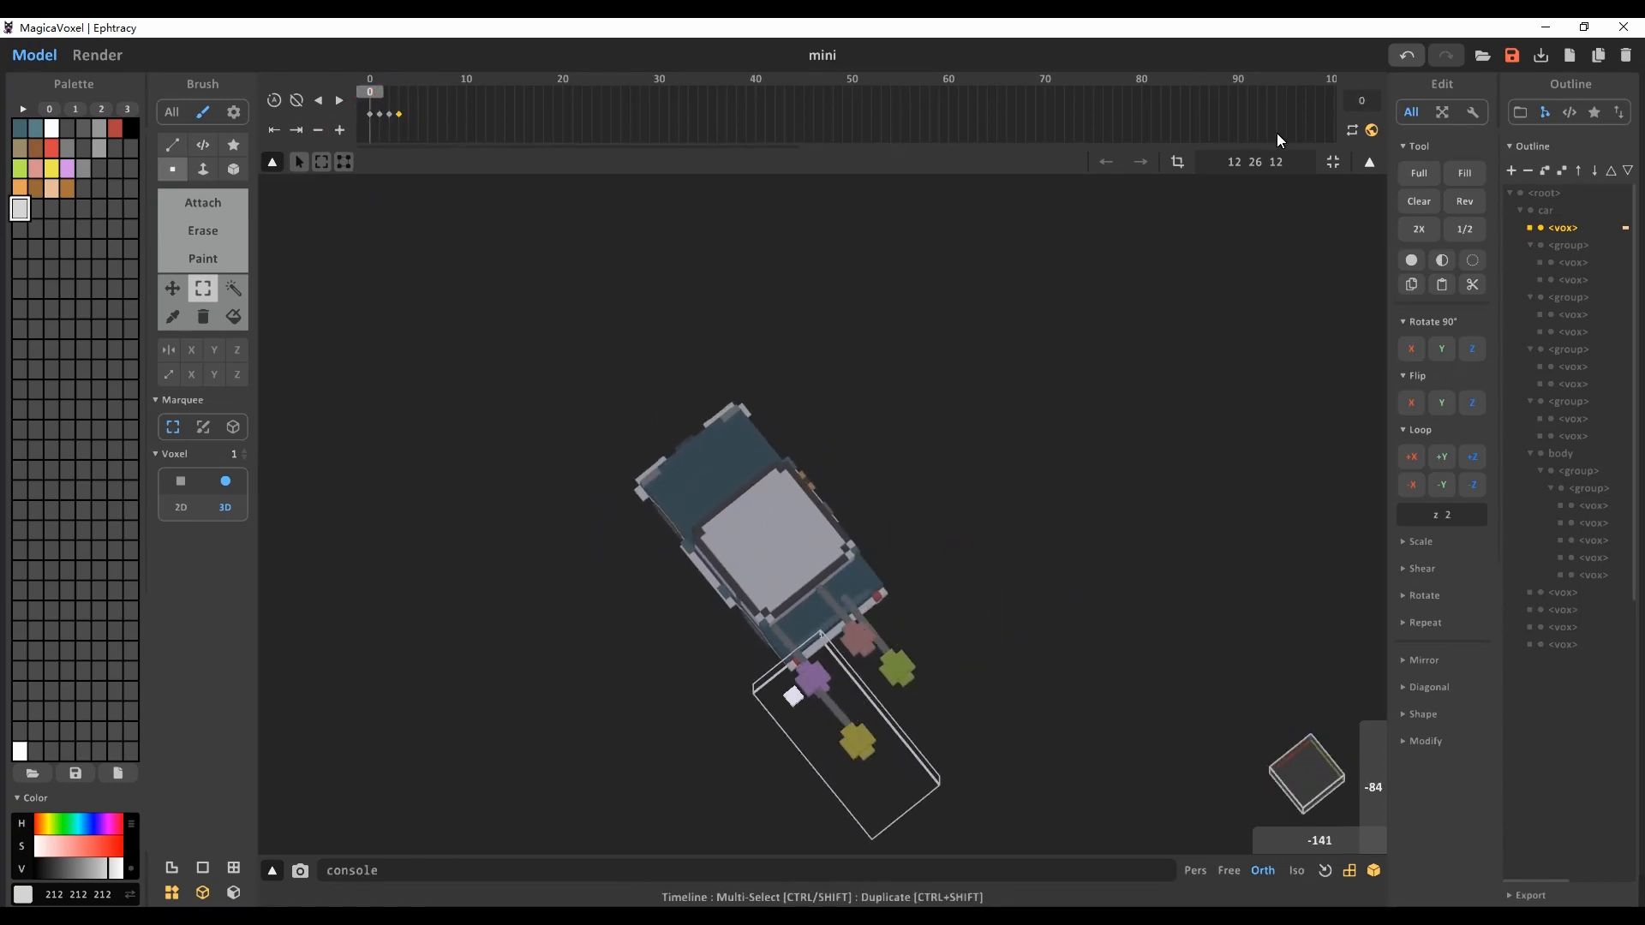
pyautogui.press('Tab')
pyautogui.moveTo(1043, 589); pyautogui.dragTo(1035, 414, button='right')
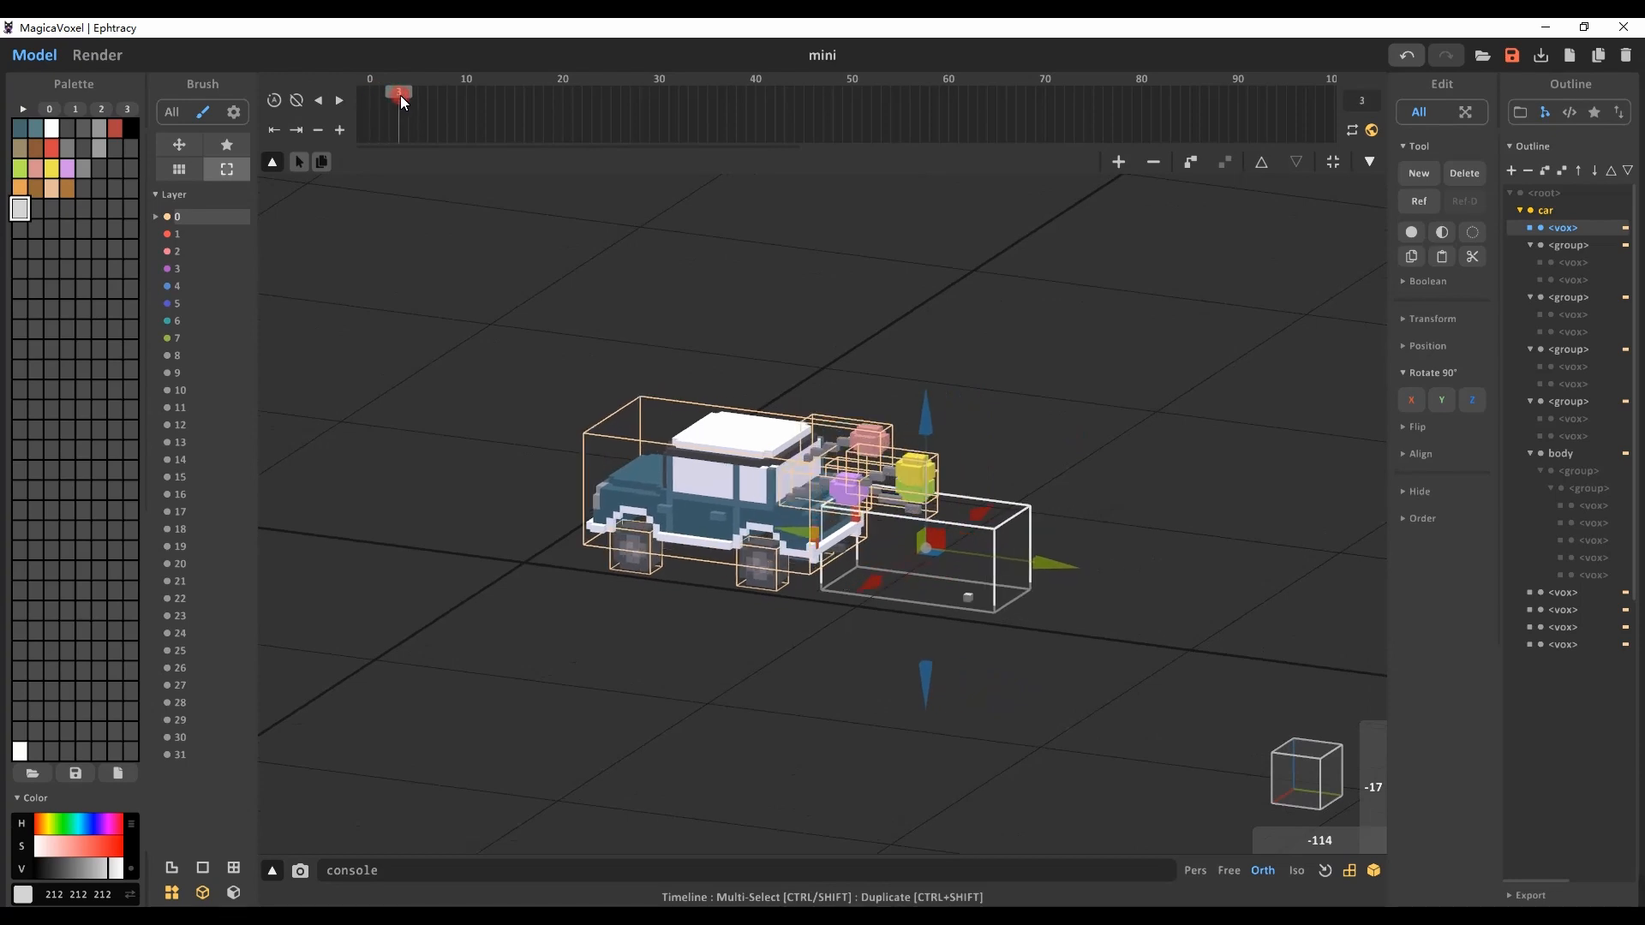
pyautogui.click(367, 98)
pyautogui.moveTo(363, 101); pyautogui.dragTo(398, 101)
pyautogui.moveTo(676, 214); pyautogui.dragTo(840, 329, button='right')
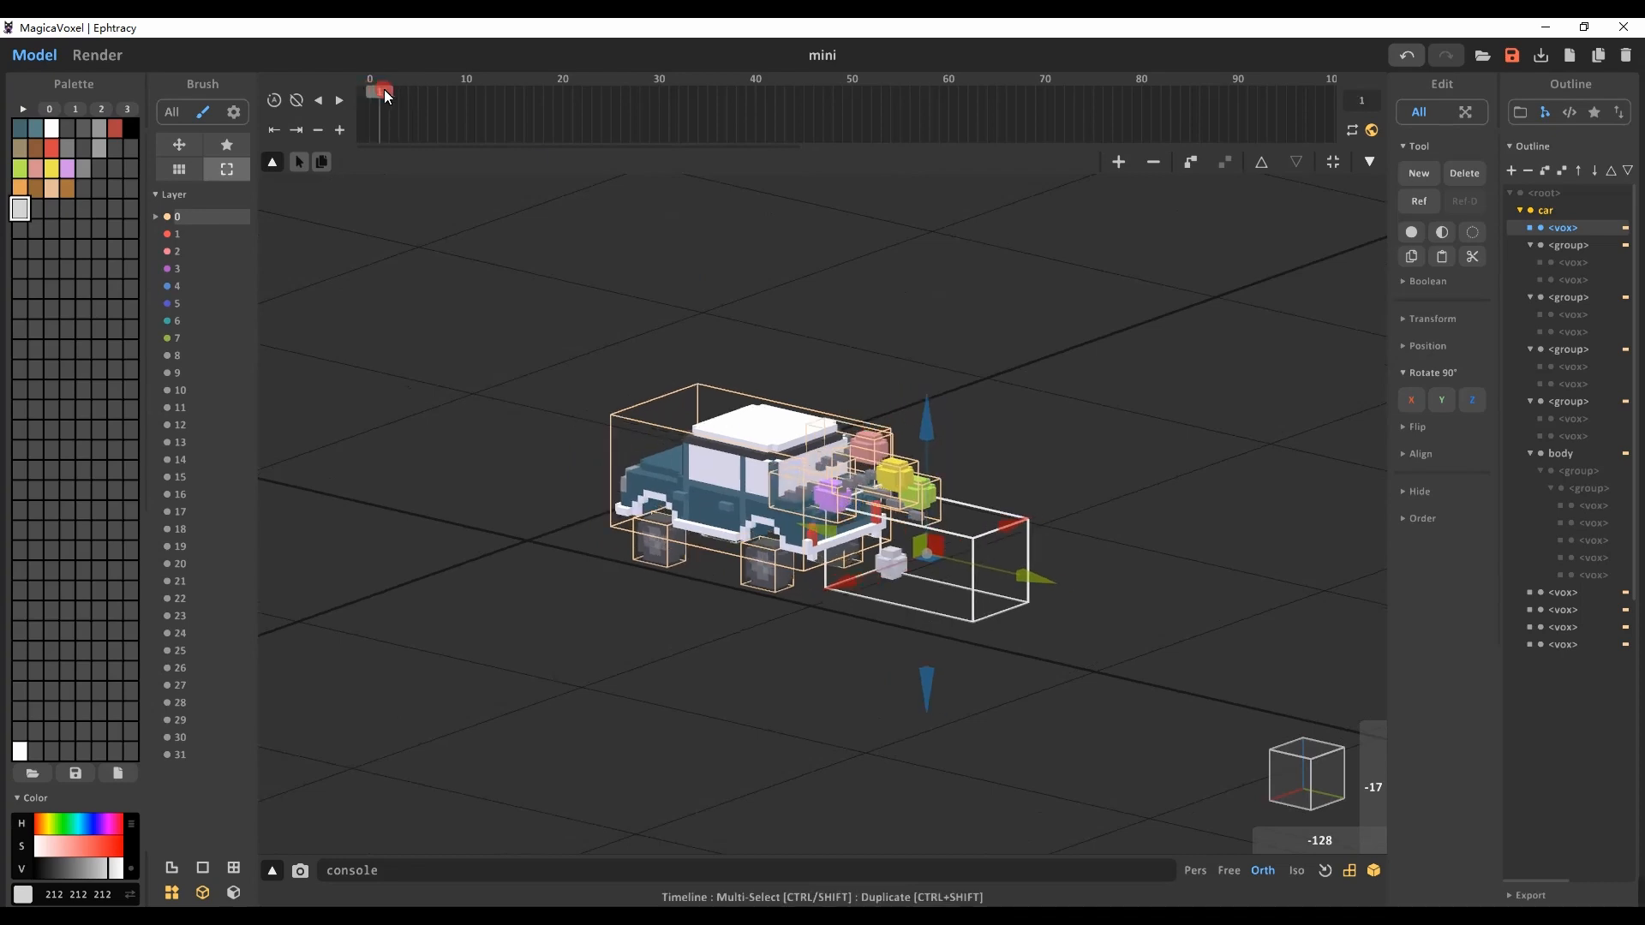
pyautogui.moveTo(396, 96)
pyautogui.mouseDown()
pyautogui.moveTo(521, 111)
pyautogui.moveTo(372, 105)
pyautogui.mouseUp()
pyautogui.press('Tab')
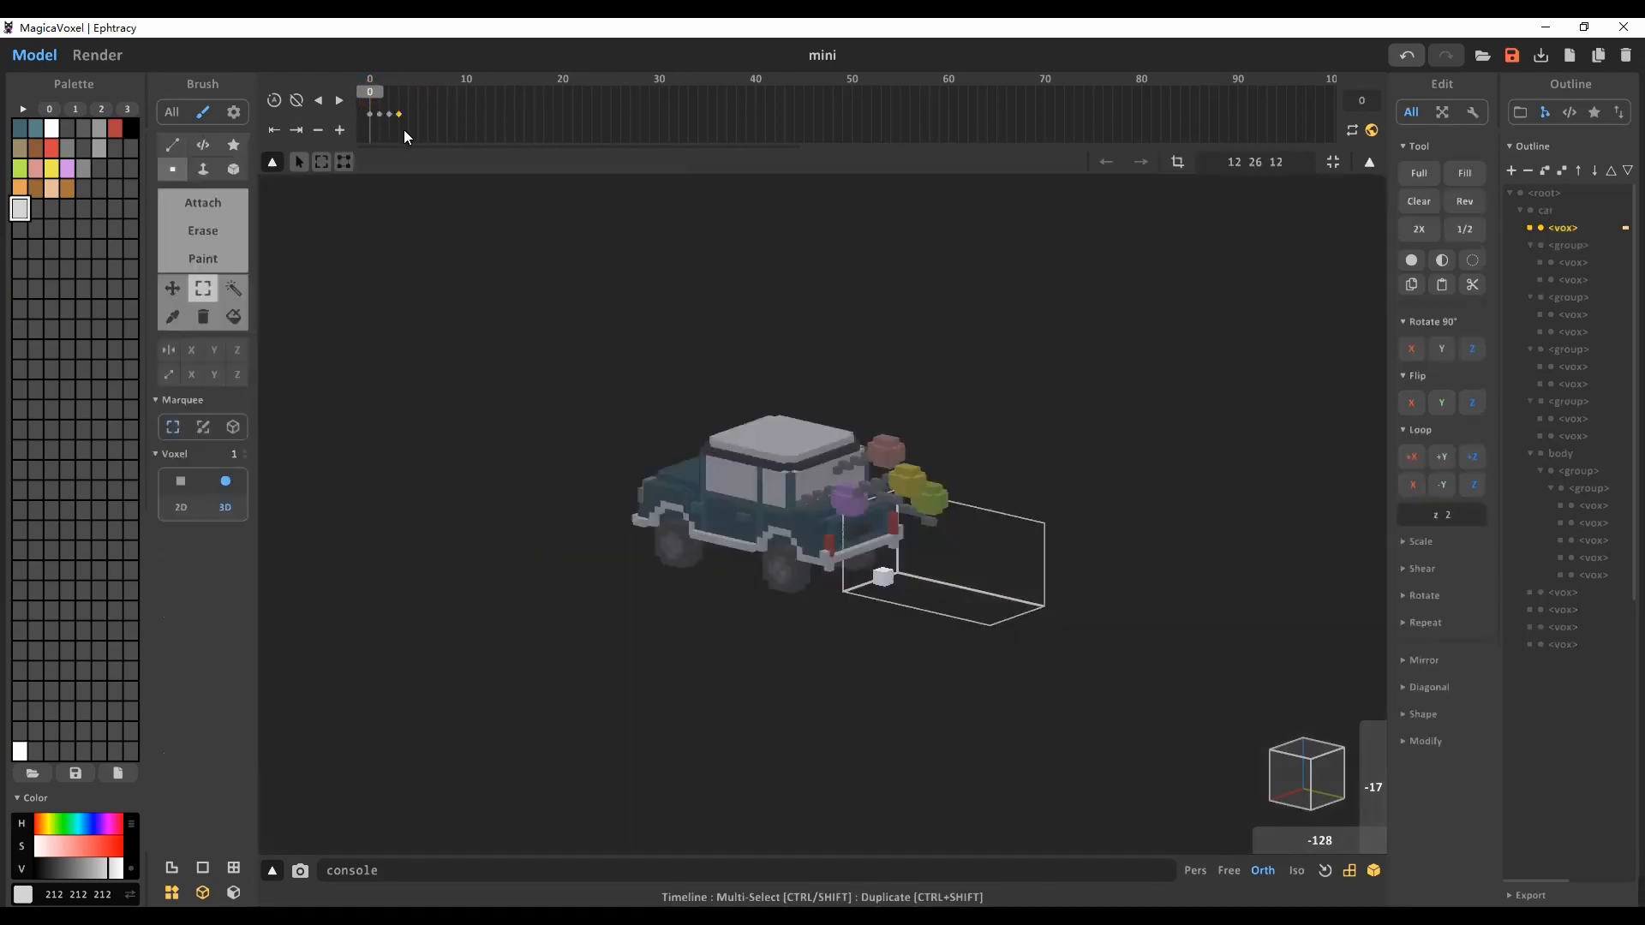
# Step: Add exhaust keyframes at frames 4 and 5, clearing all voxels from both
pyautogui.click(412, 101)
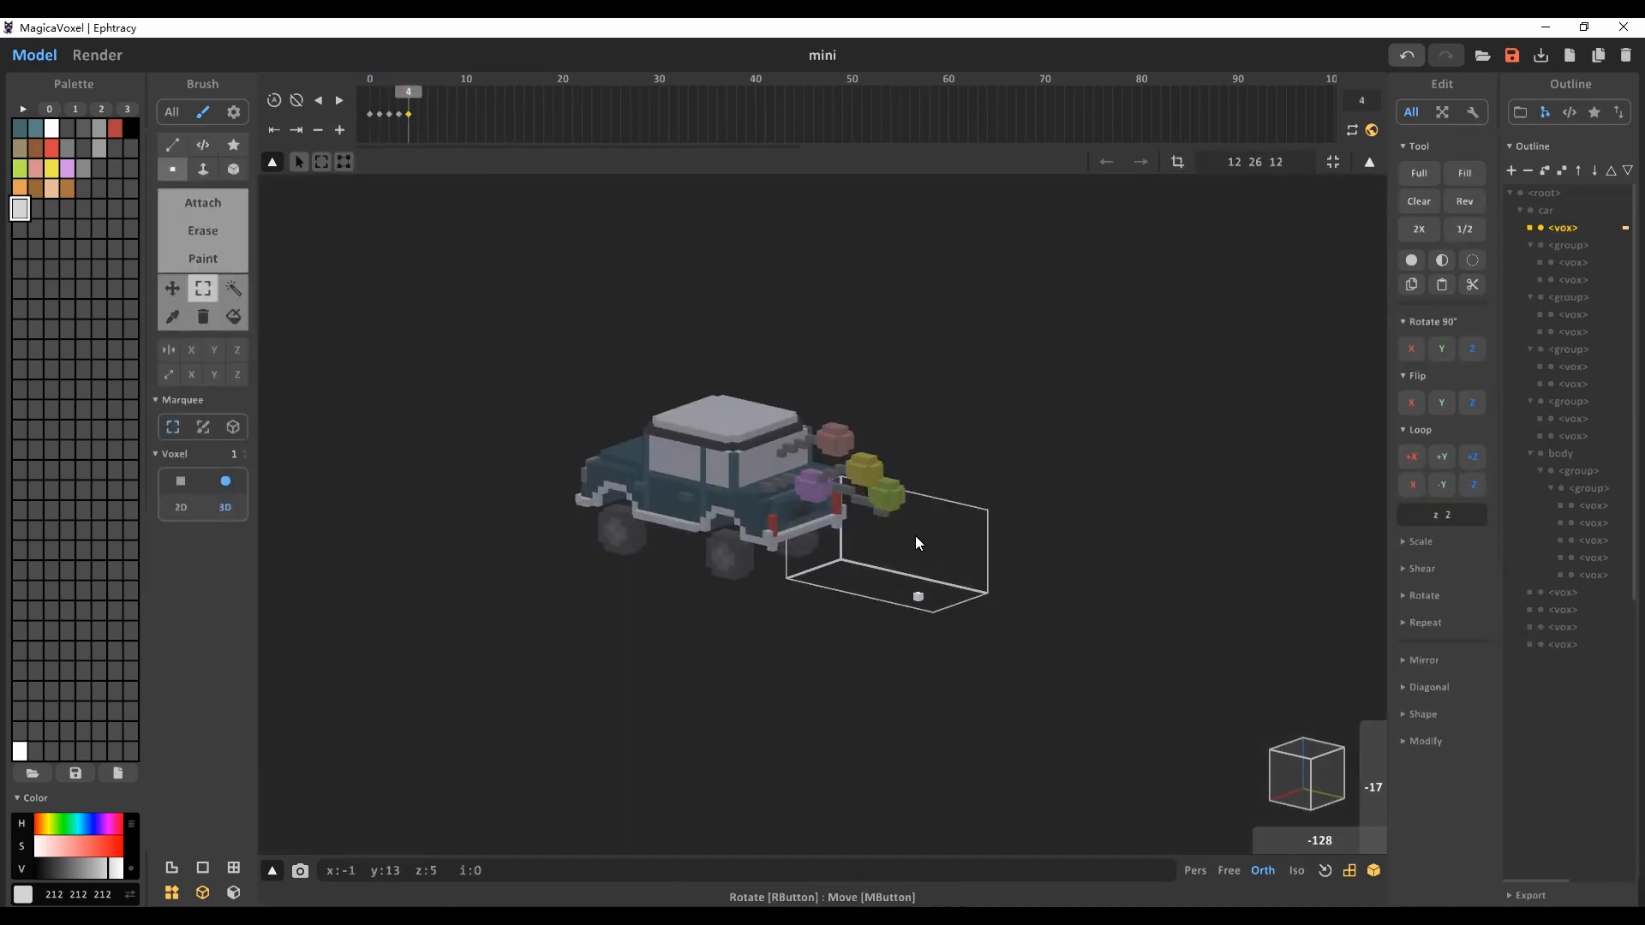
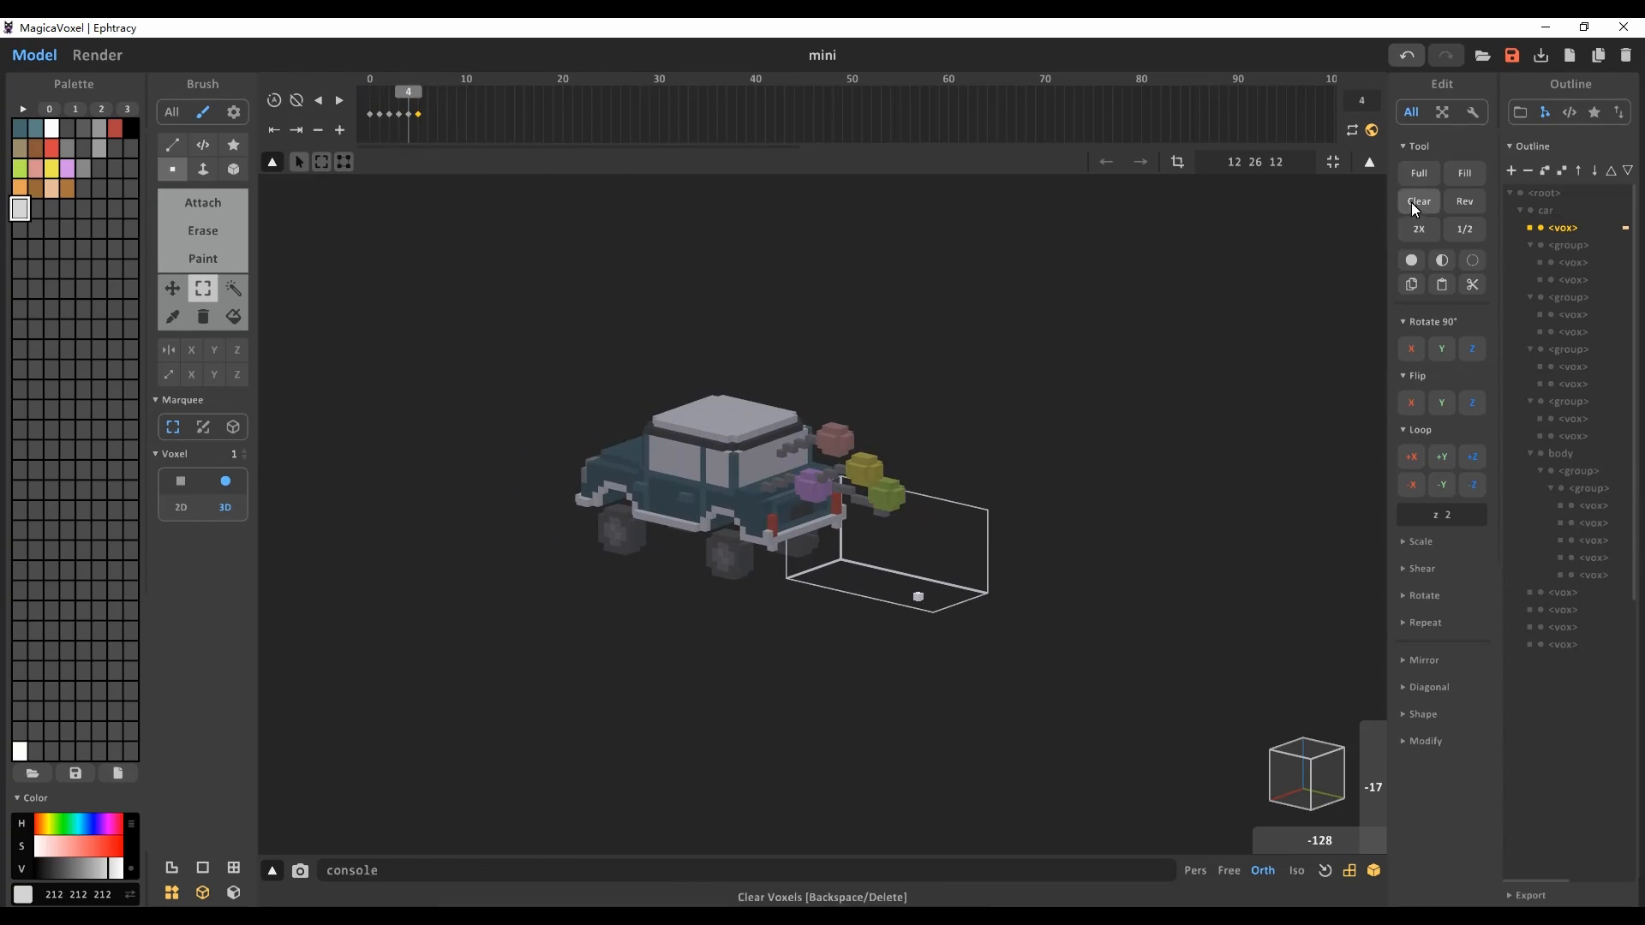
pyautogui.click(417, 114)
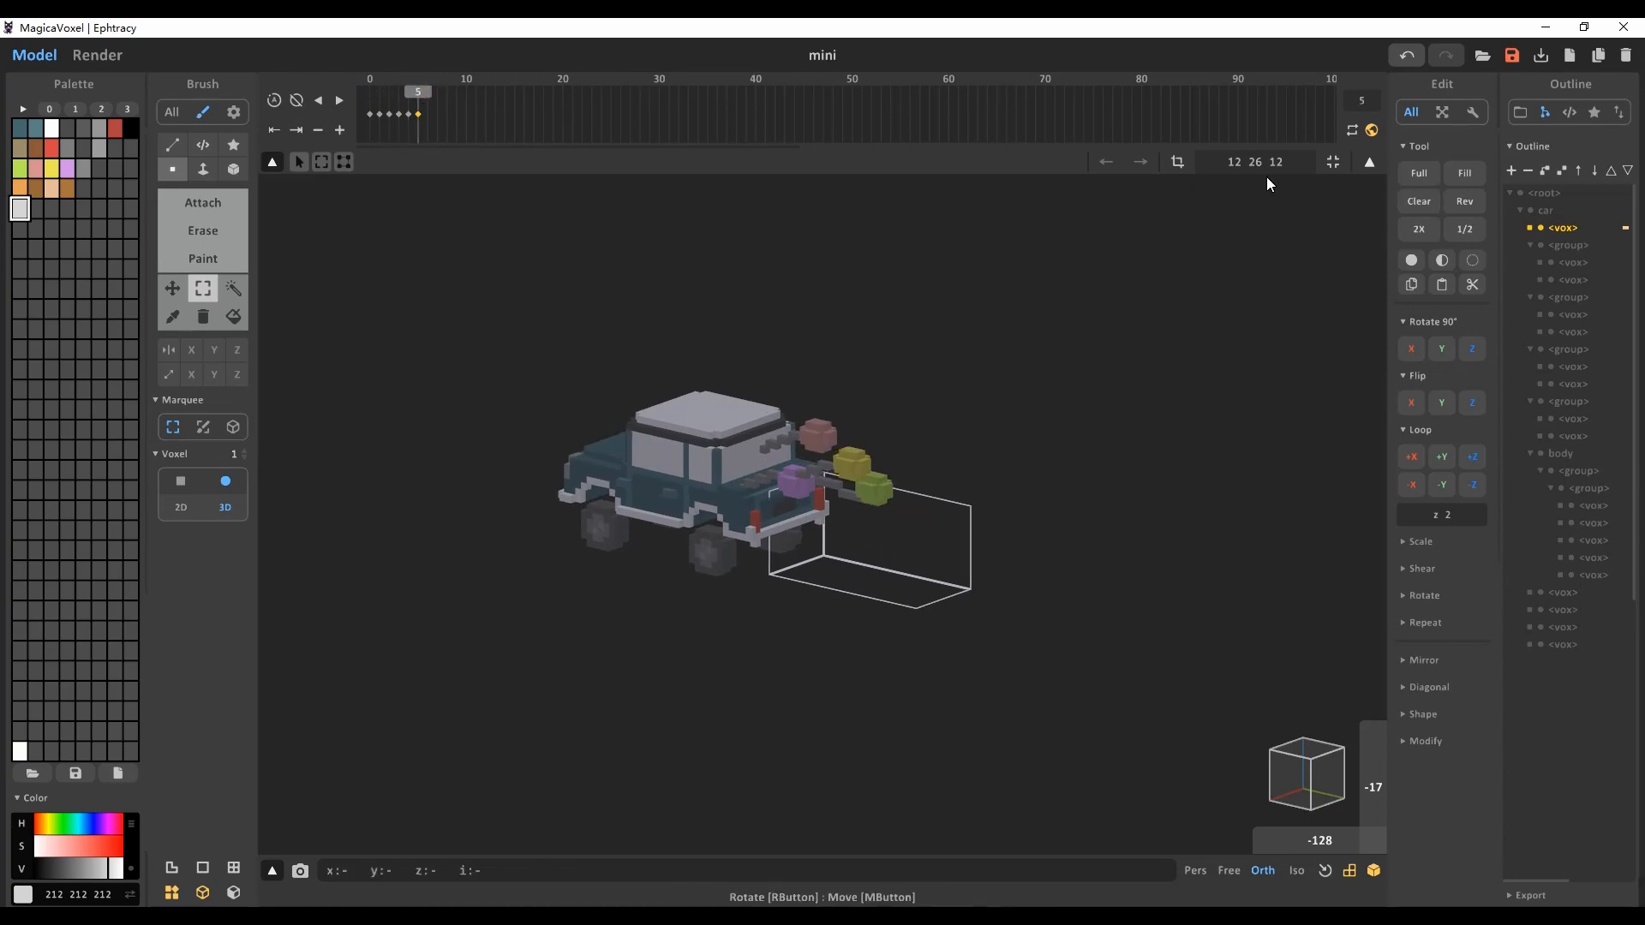
pyautogui.moveTo(413, 94); pyautogui.dragTo(409, 94)
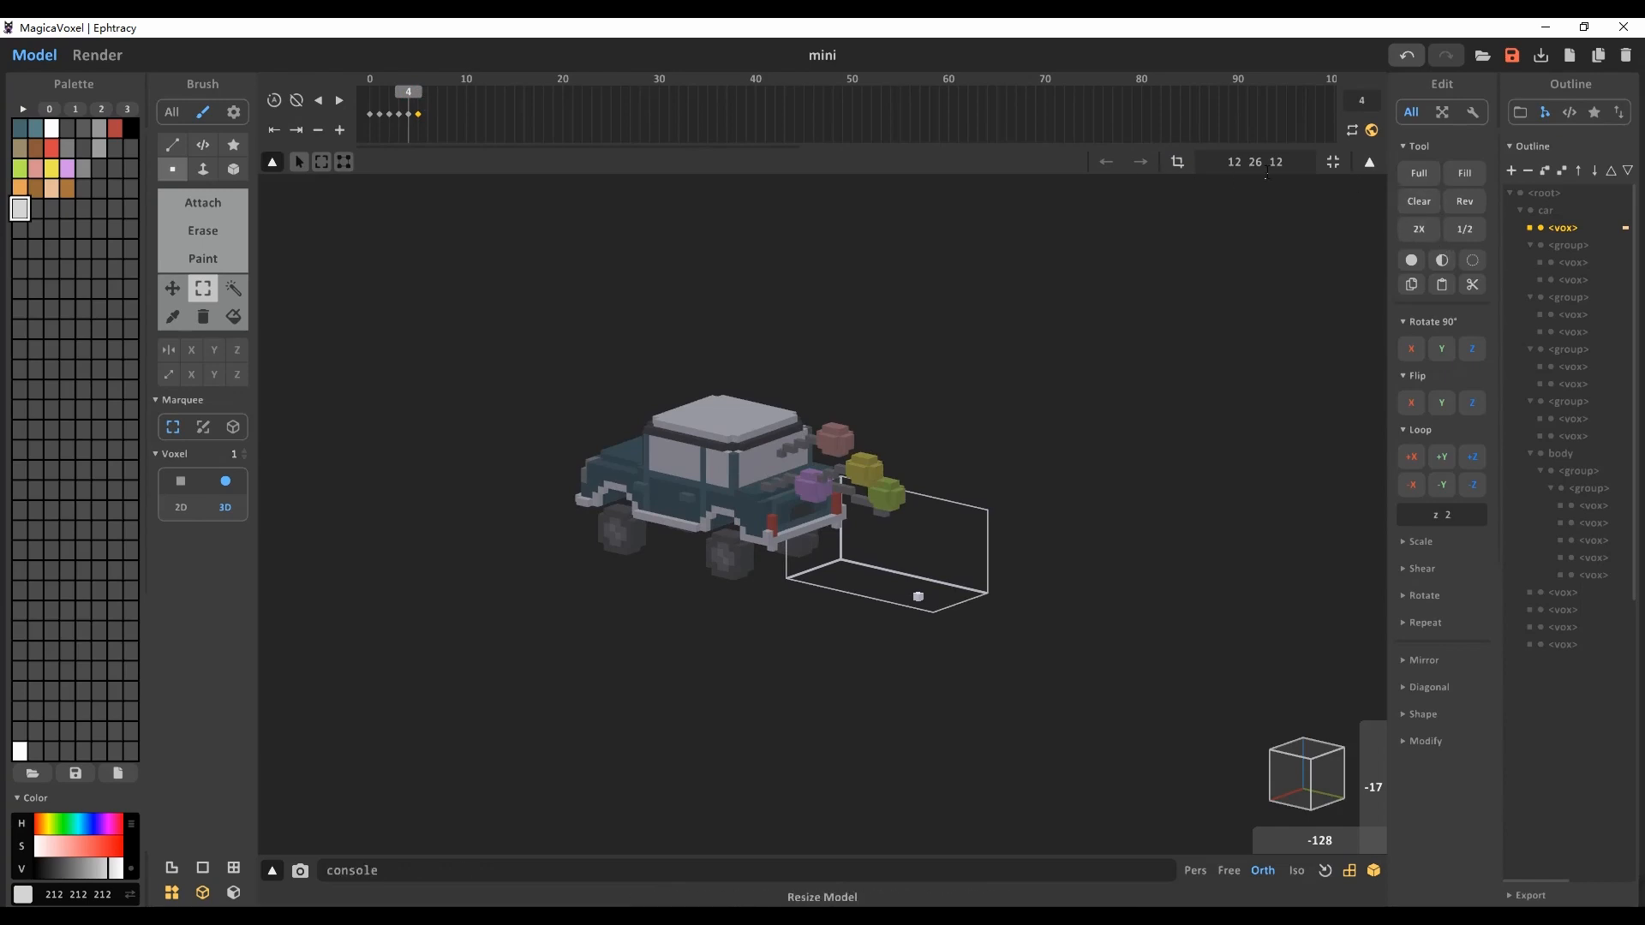
pyautogui.click(1410, 203)
pyautogui.click(377, 90)
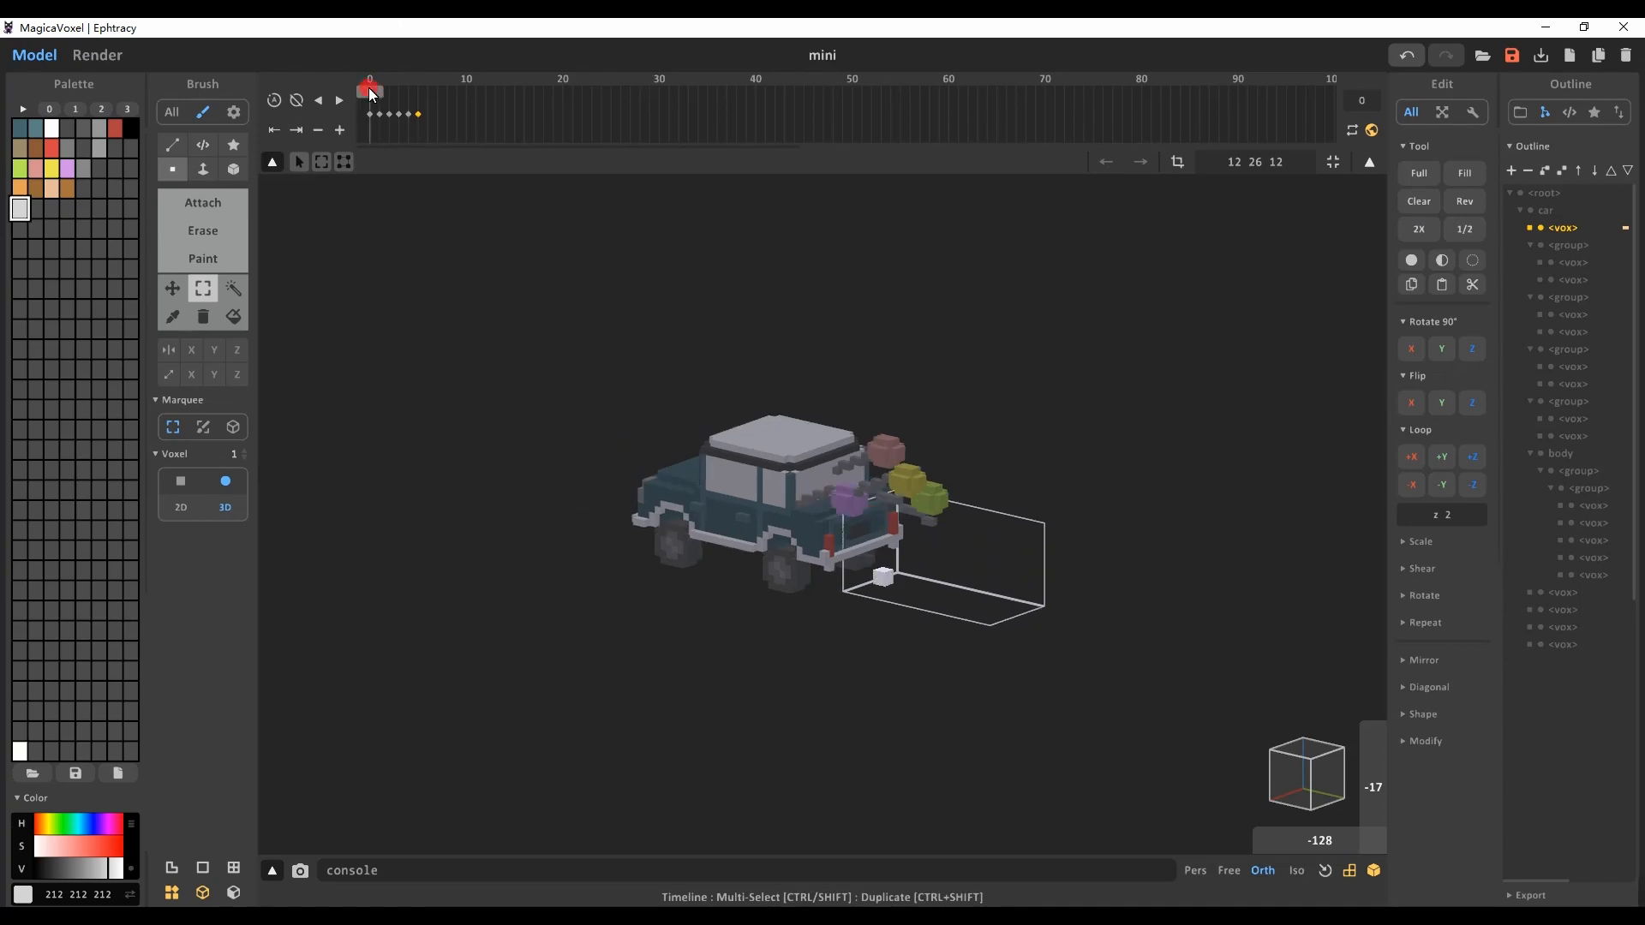
pyautogui.click(398, 92)
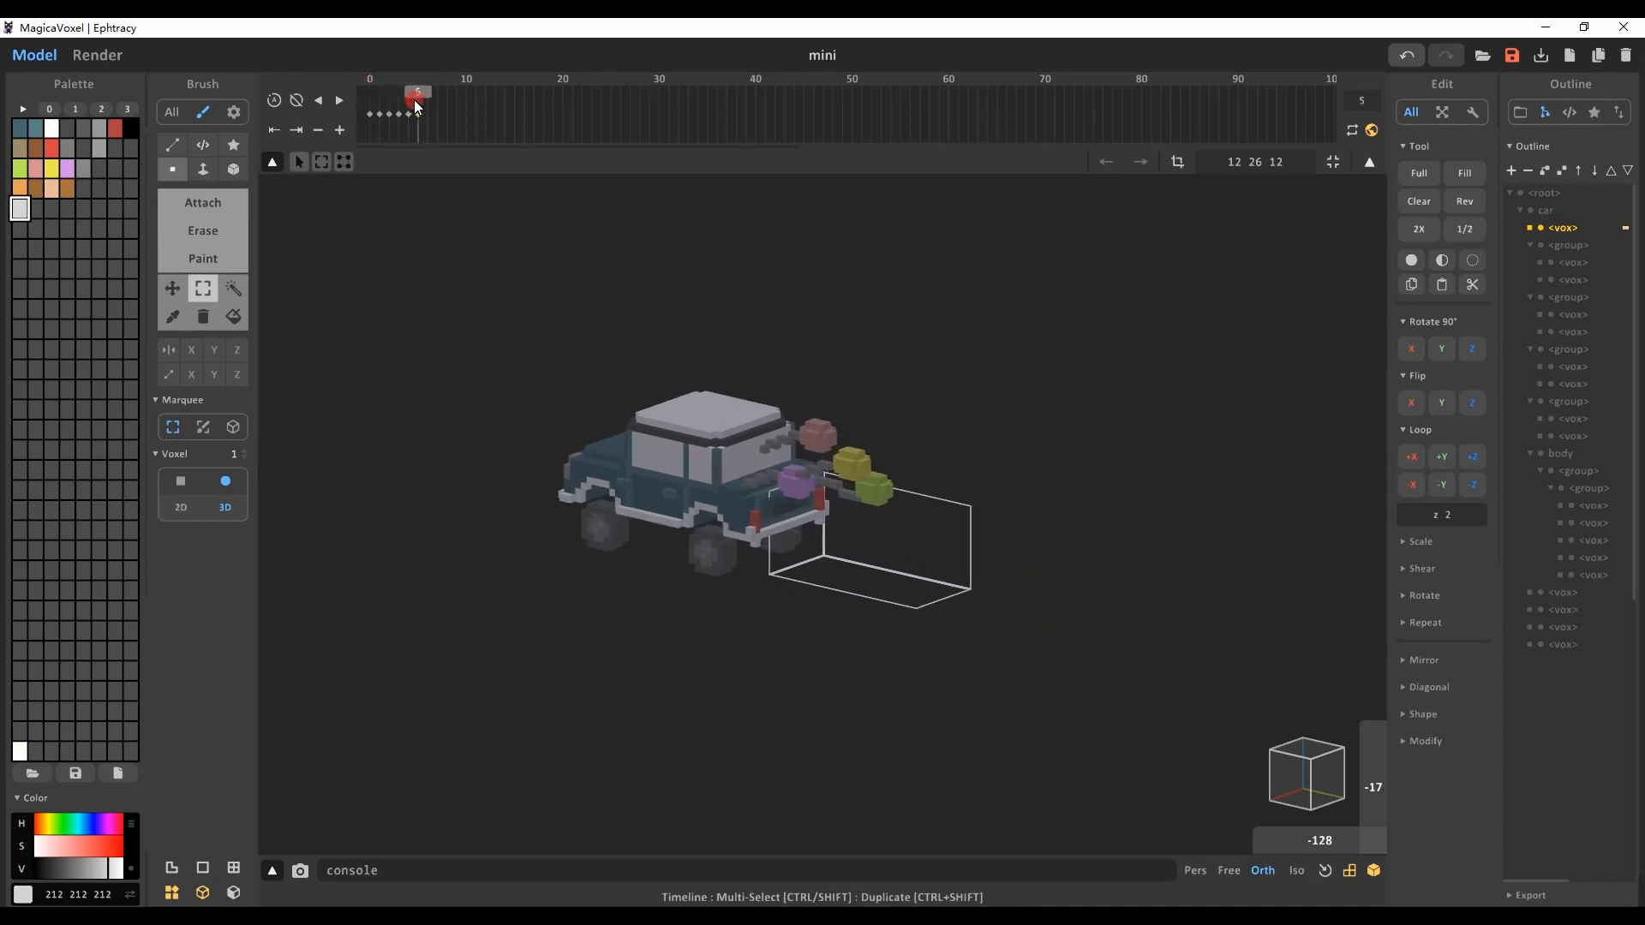
pyautogui.click(406, 104)
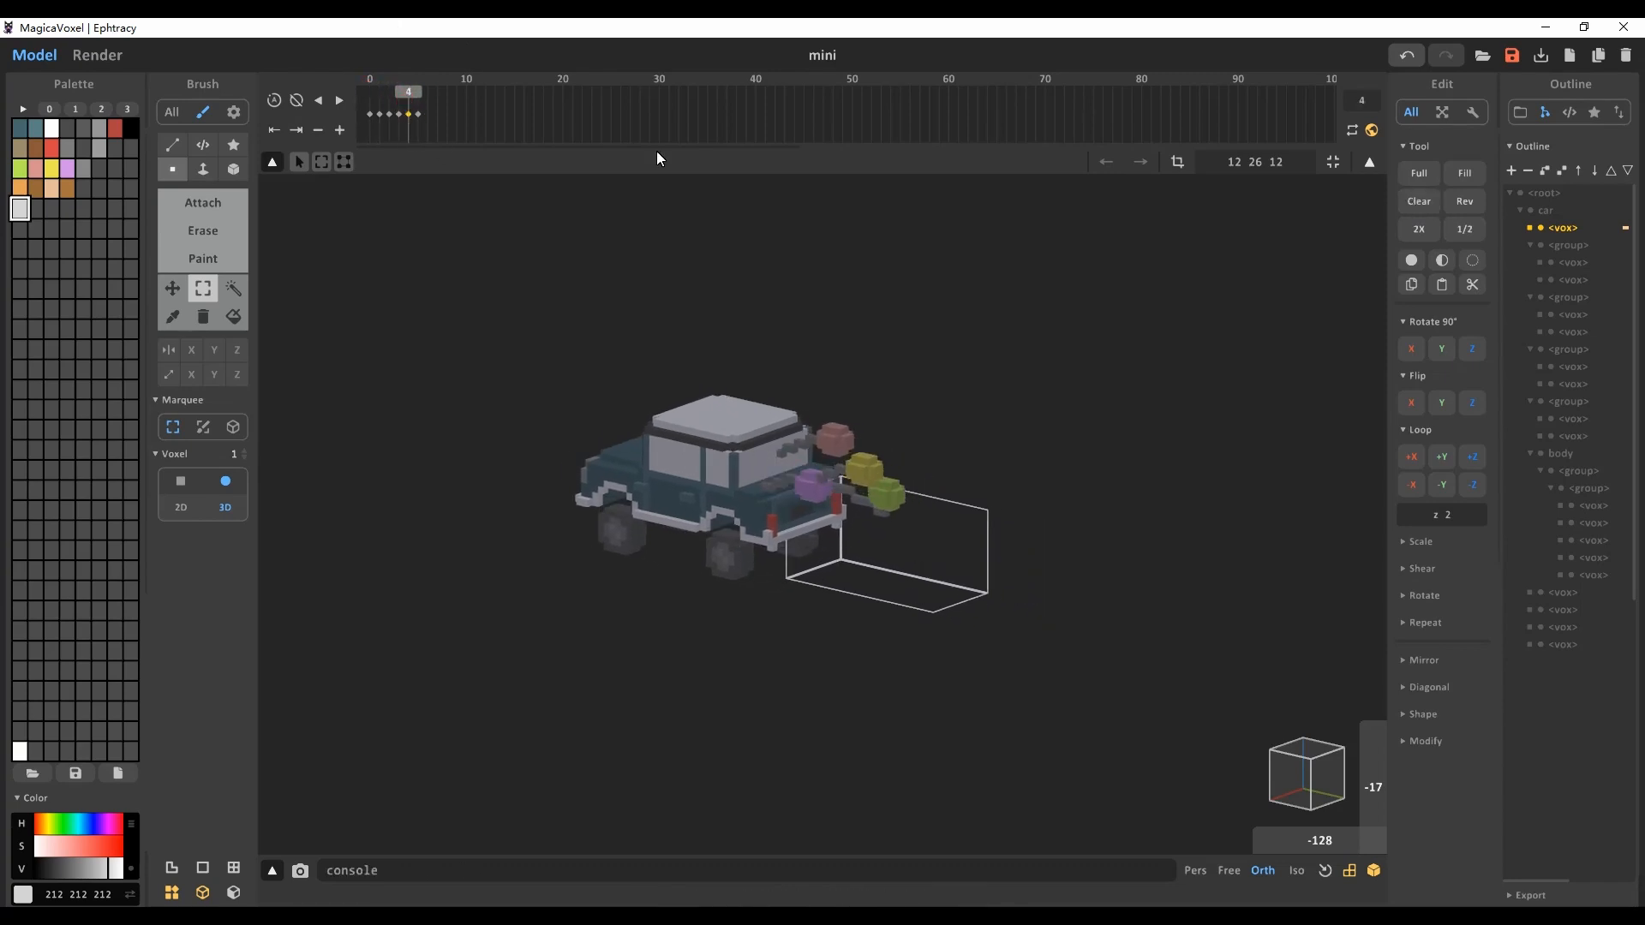
# Step: Spread the exhaust keyframes over a longer span, placing them at frames 0, 2, 4, 6, 7 and 10
pyautogui.click(370, 91)
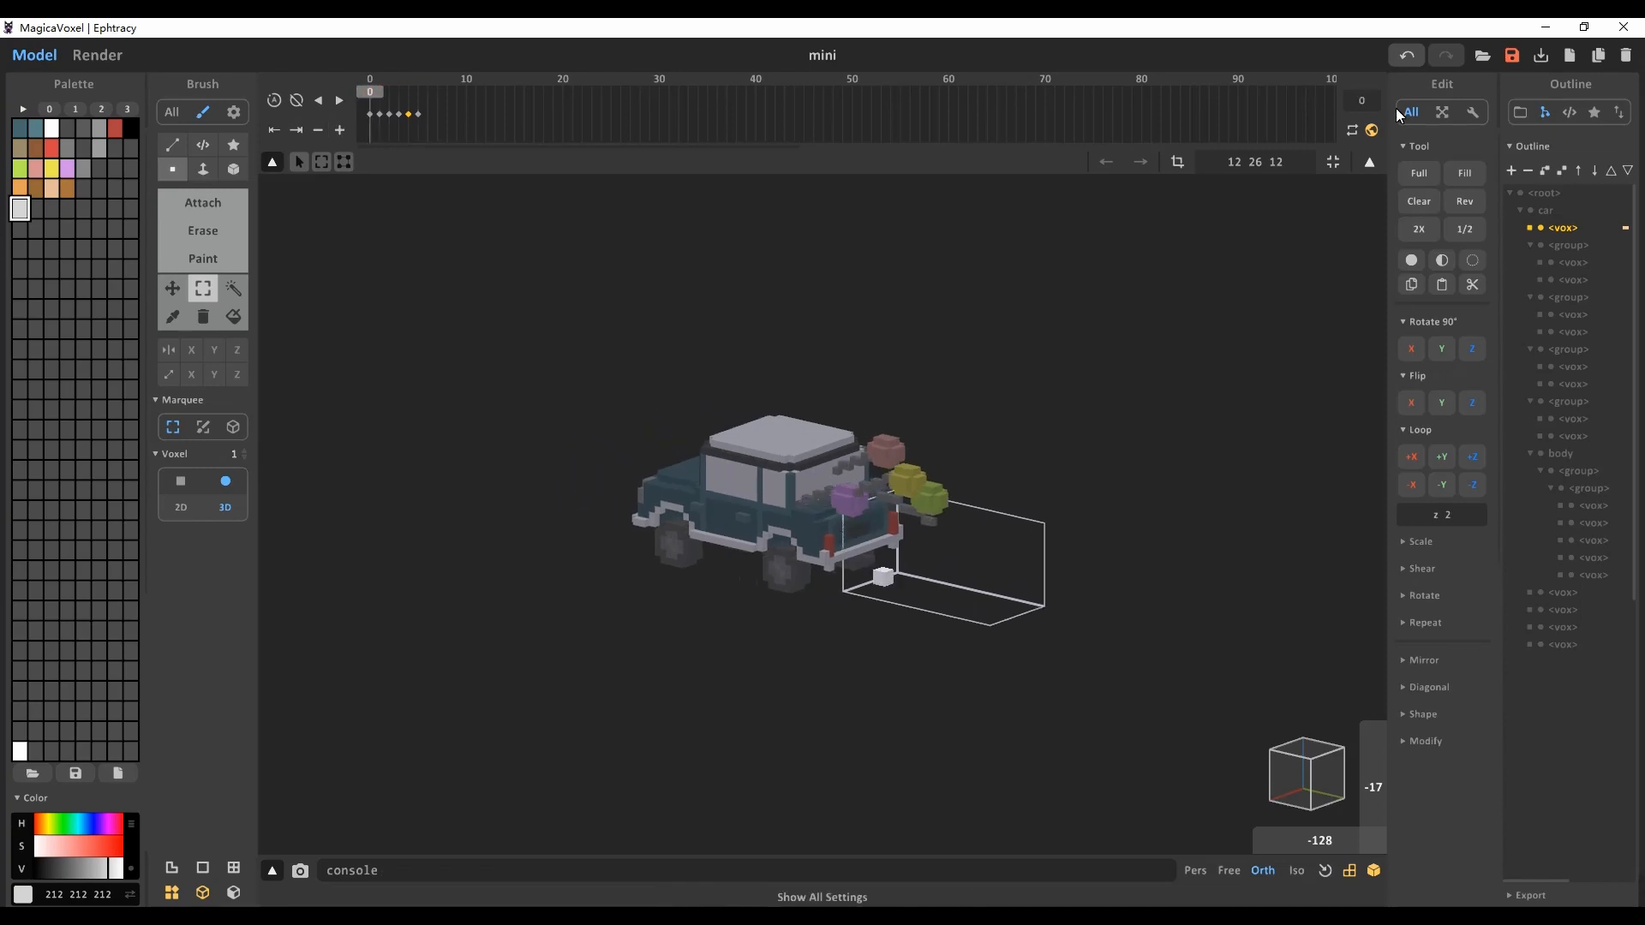
pyautogui.moveTo(375, 96); pyautogui.dragTo(466, 107)
pyautogui.scroll(-5, 1041, 552)
pyautogui.scroll(4, 1047, 598)
pyautogui.click(1468, 458)
pyautogui.scroll(-2, 578, 407)
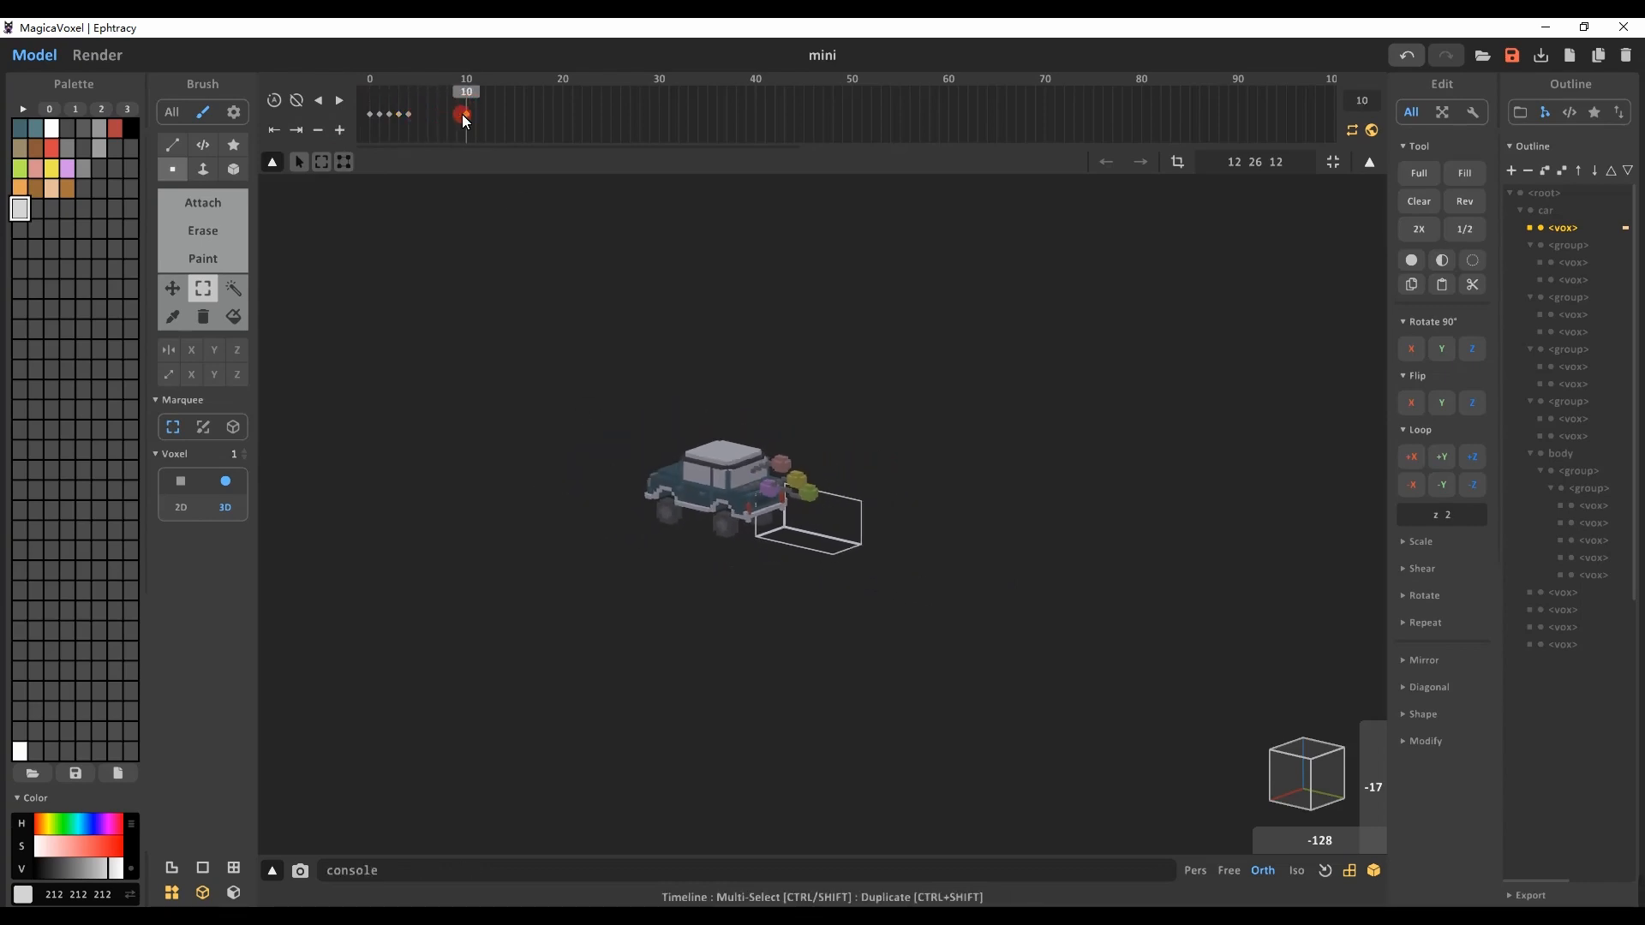
pyautogui.click(381, 114)
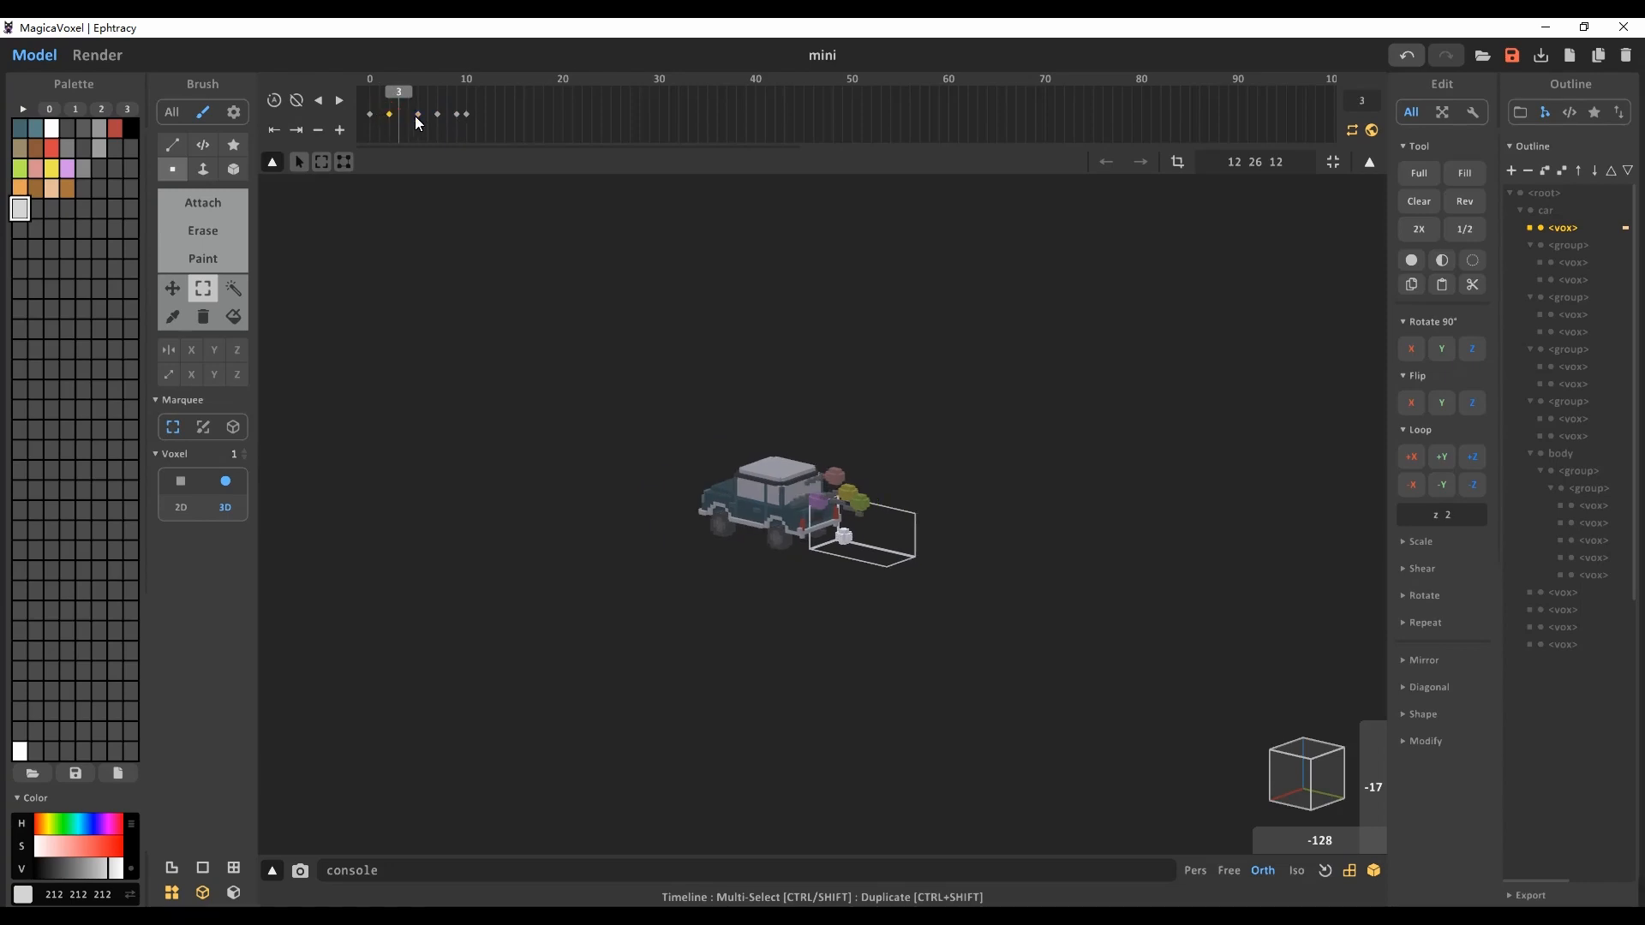
pyautogui.moveTo(411, 91); pyautogui.dragTo(813, 125)
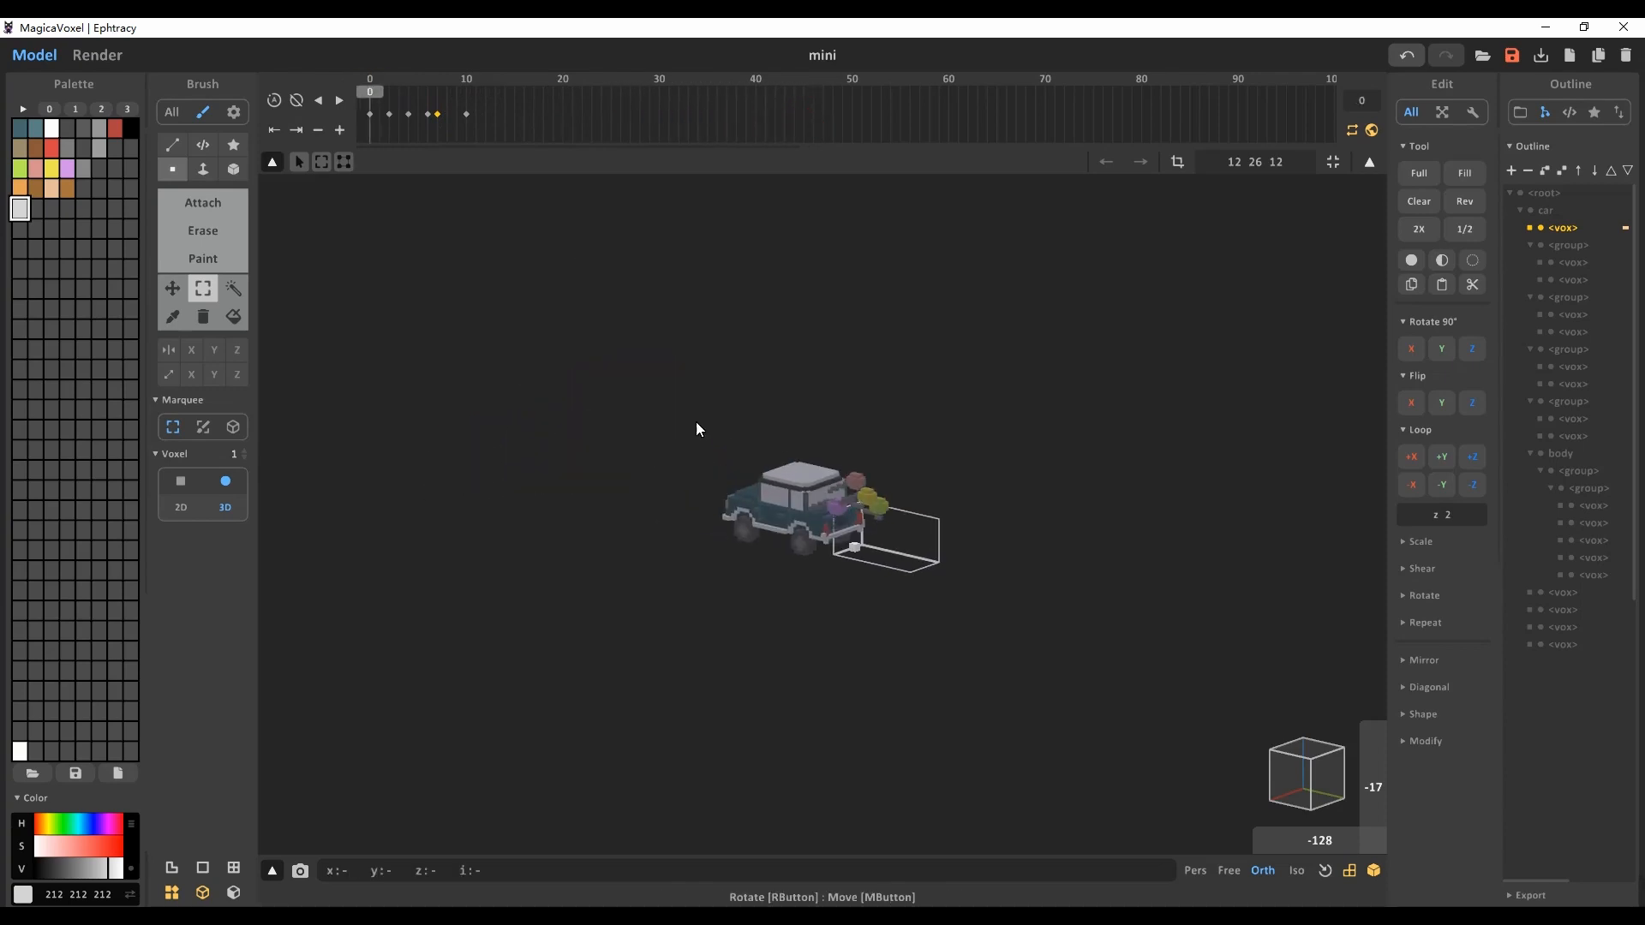
# Step: Enter render mode and give the exhaust's light gray colour the Cloud material with a density of 78
pyautogui.click(1366, 162)
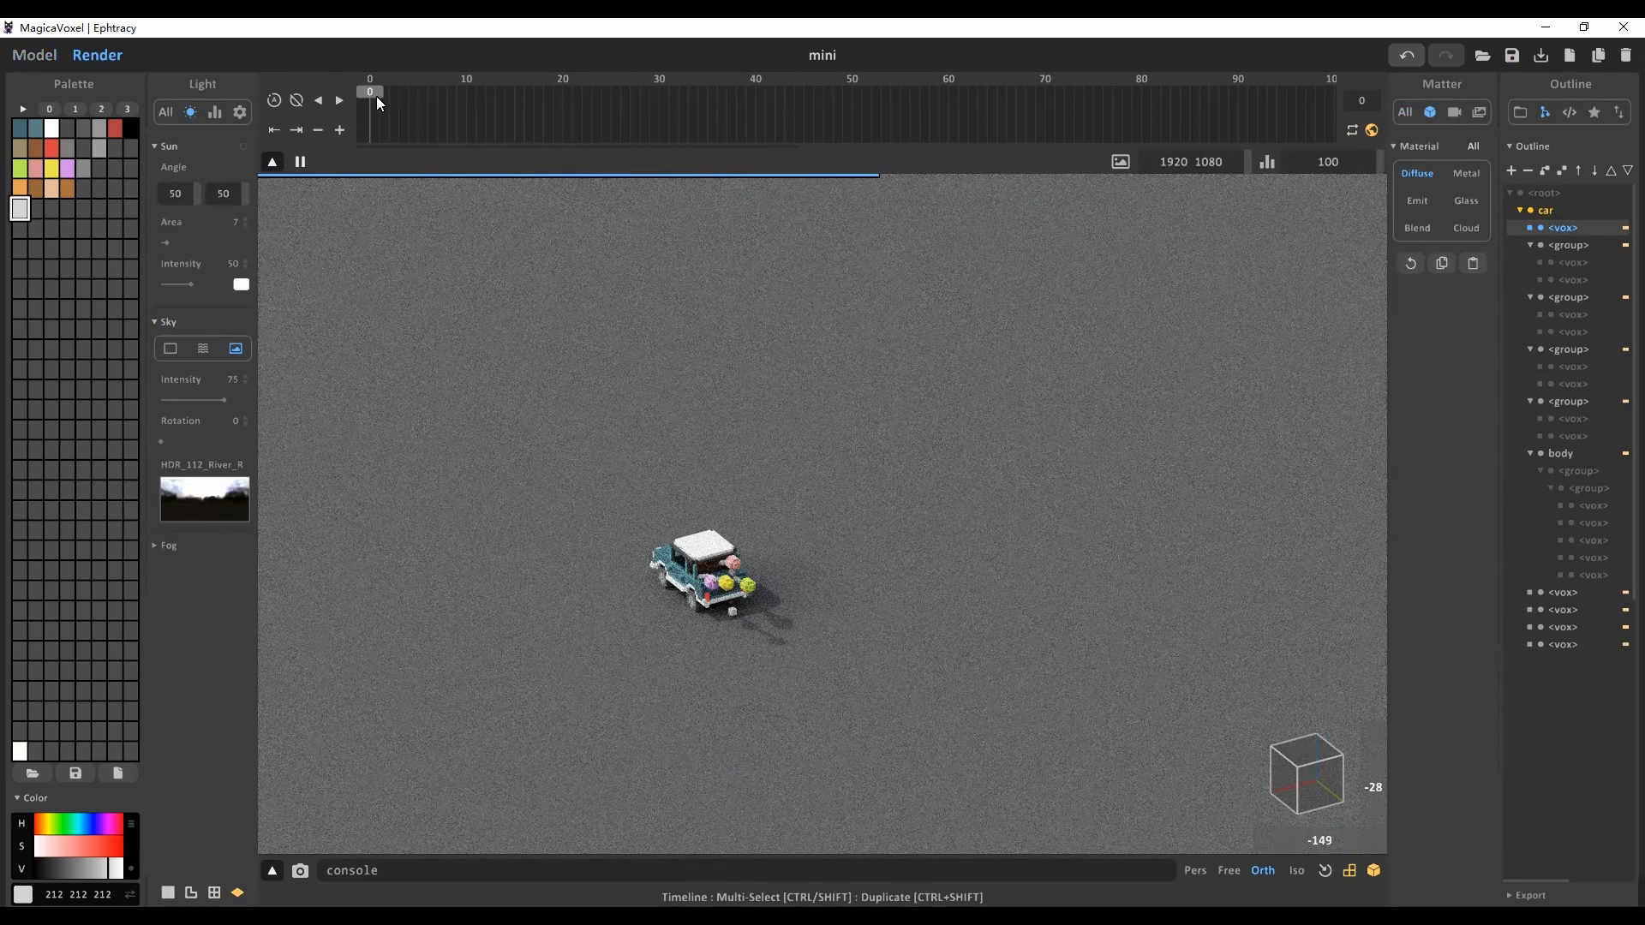
pyautogui.moveTo(373, 93)
pyautogui.mouseDown()
pyautogui.moveTo(694, 120)
pyautogui.moveTo(370, 116)
pyautogui.mouseUp()
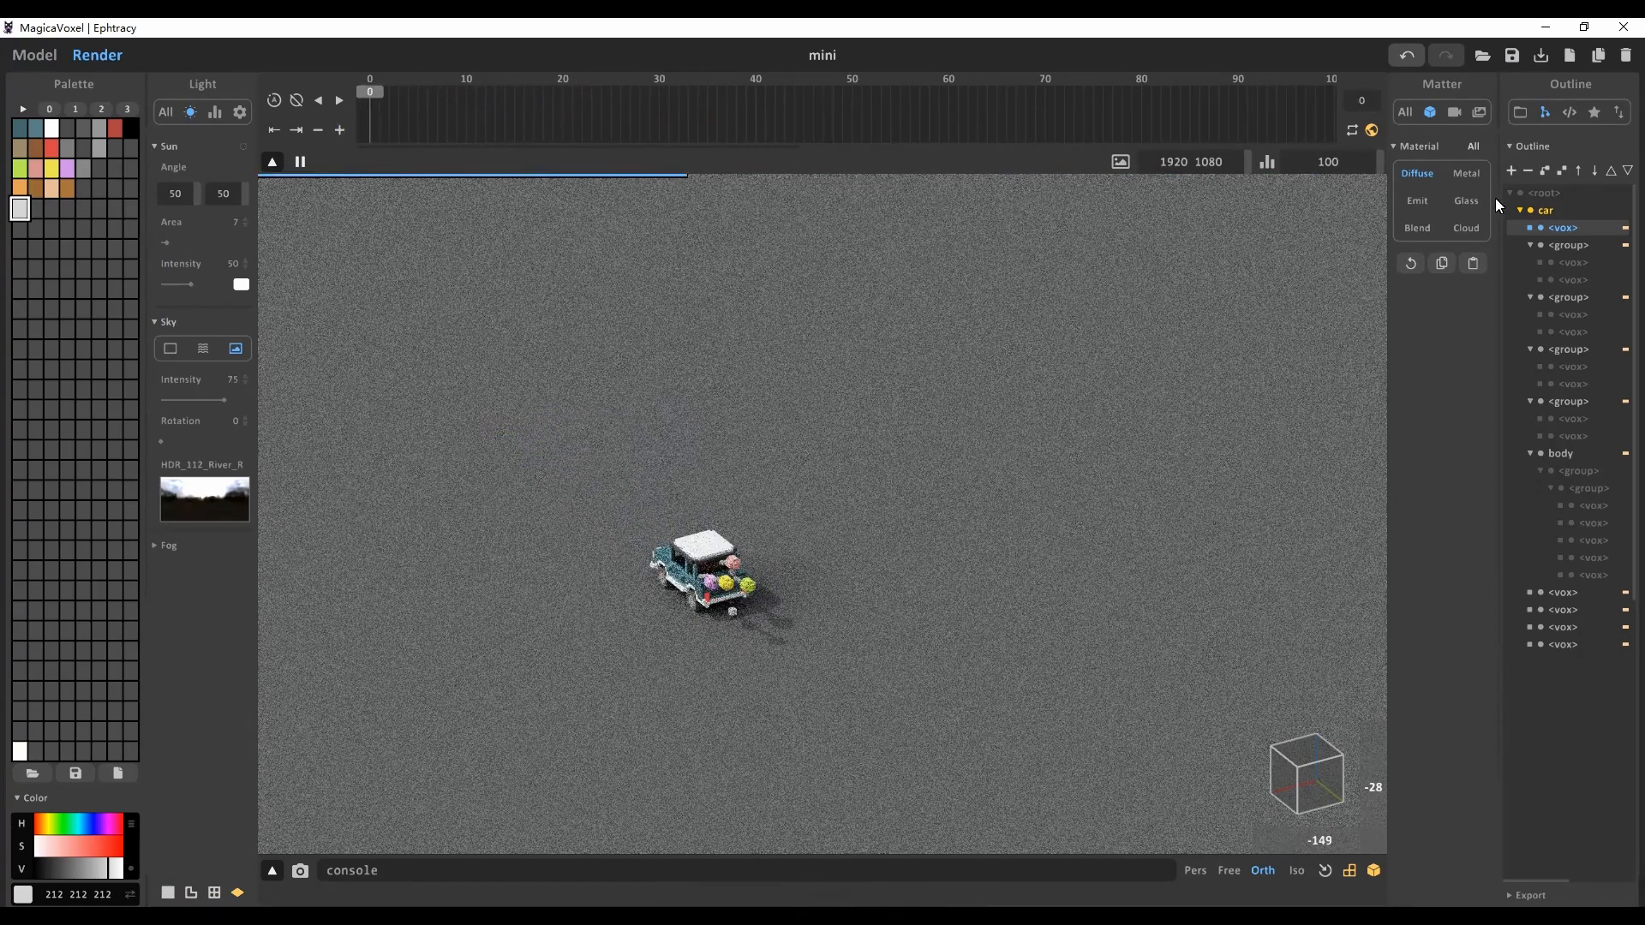
pyautogui.click(1465, 228)
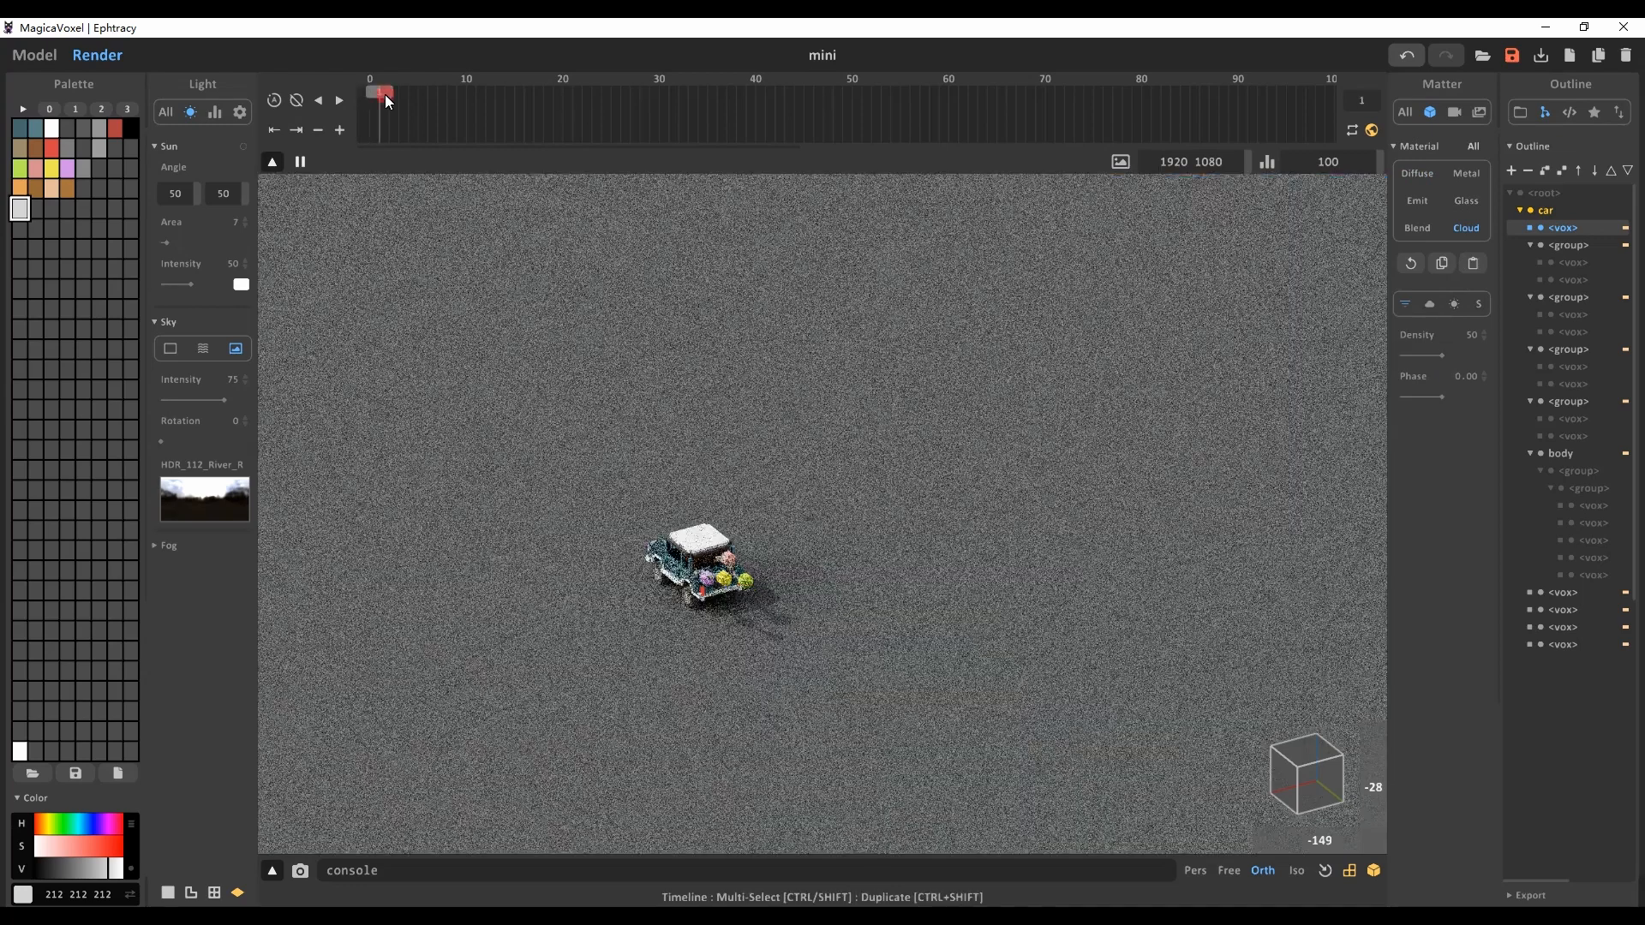
pyautogui.moveTo(1442, 356); pyautogui.dragTo(1465, 357)
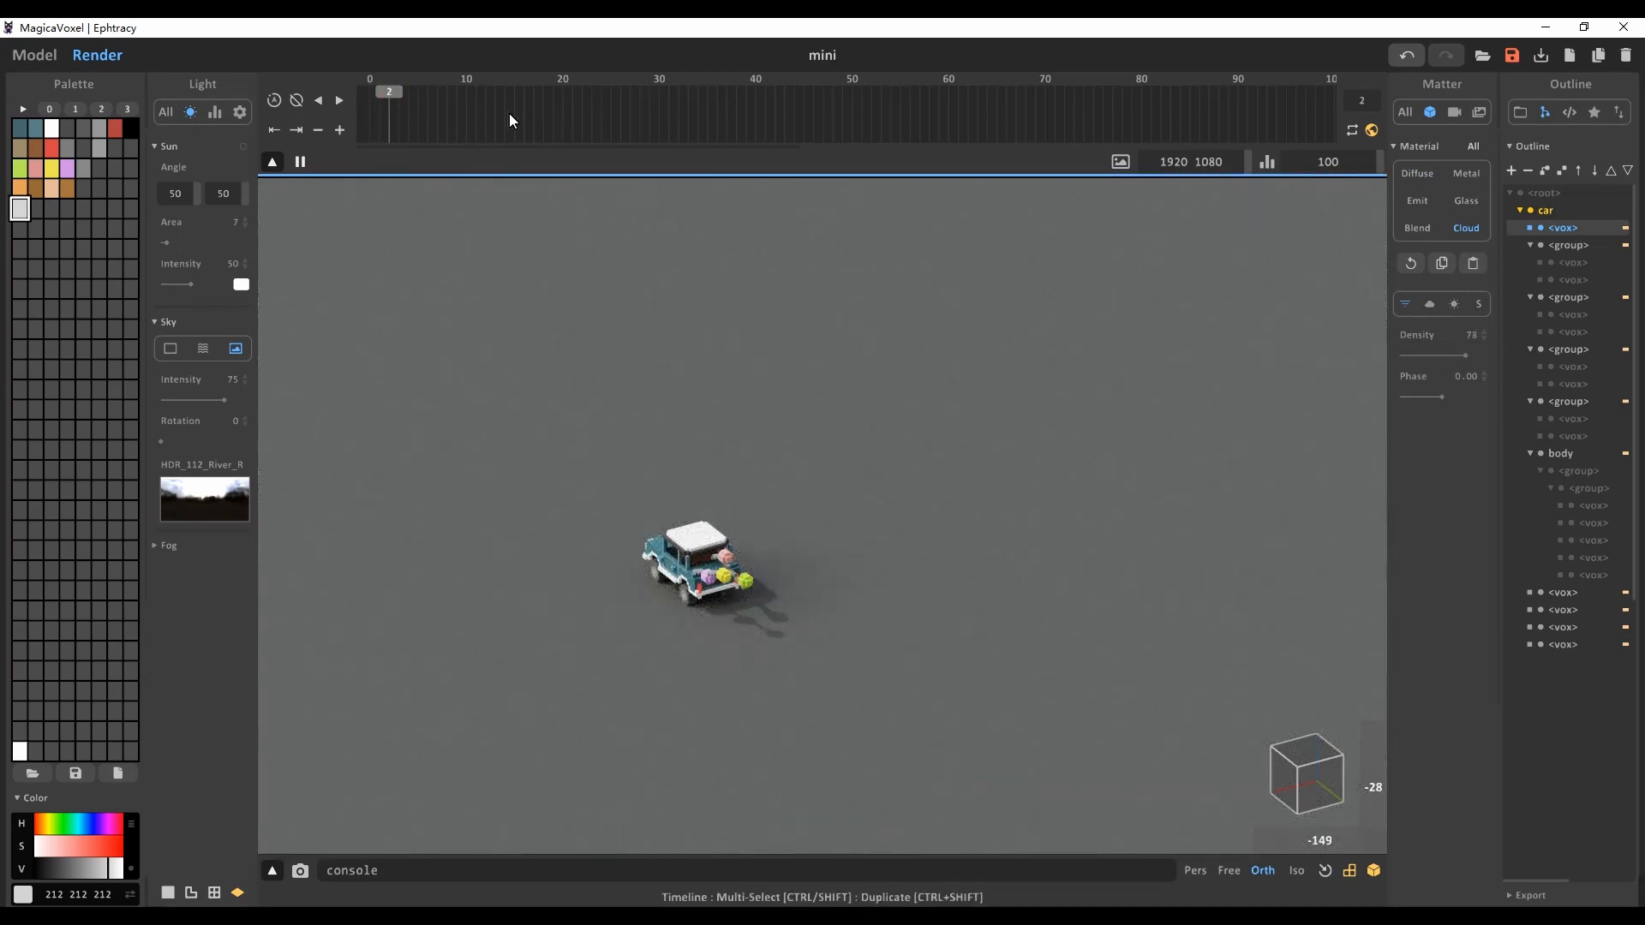
pyautogui.moveTo(389, 90); pyautogui.dragTo(342, 87)
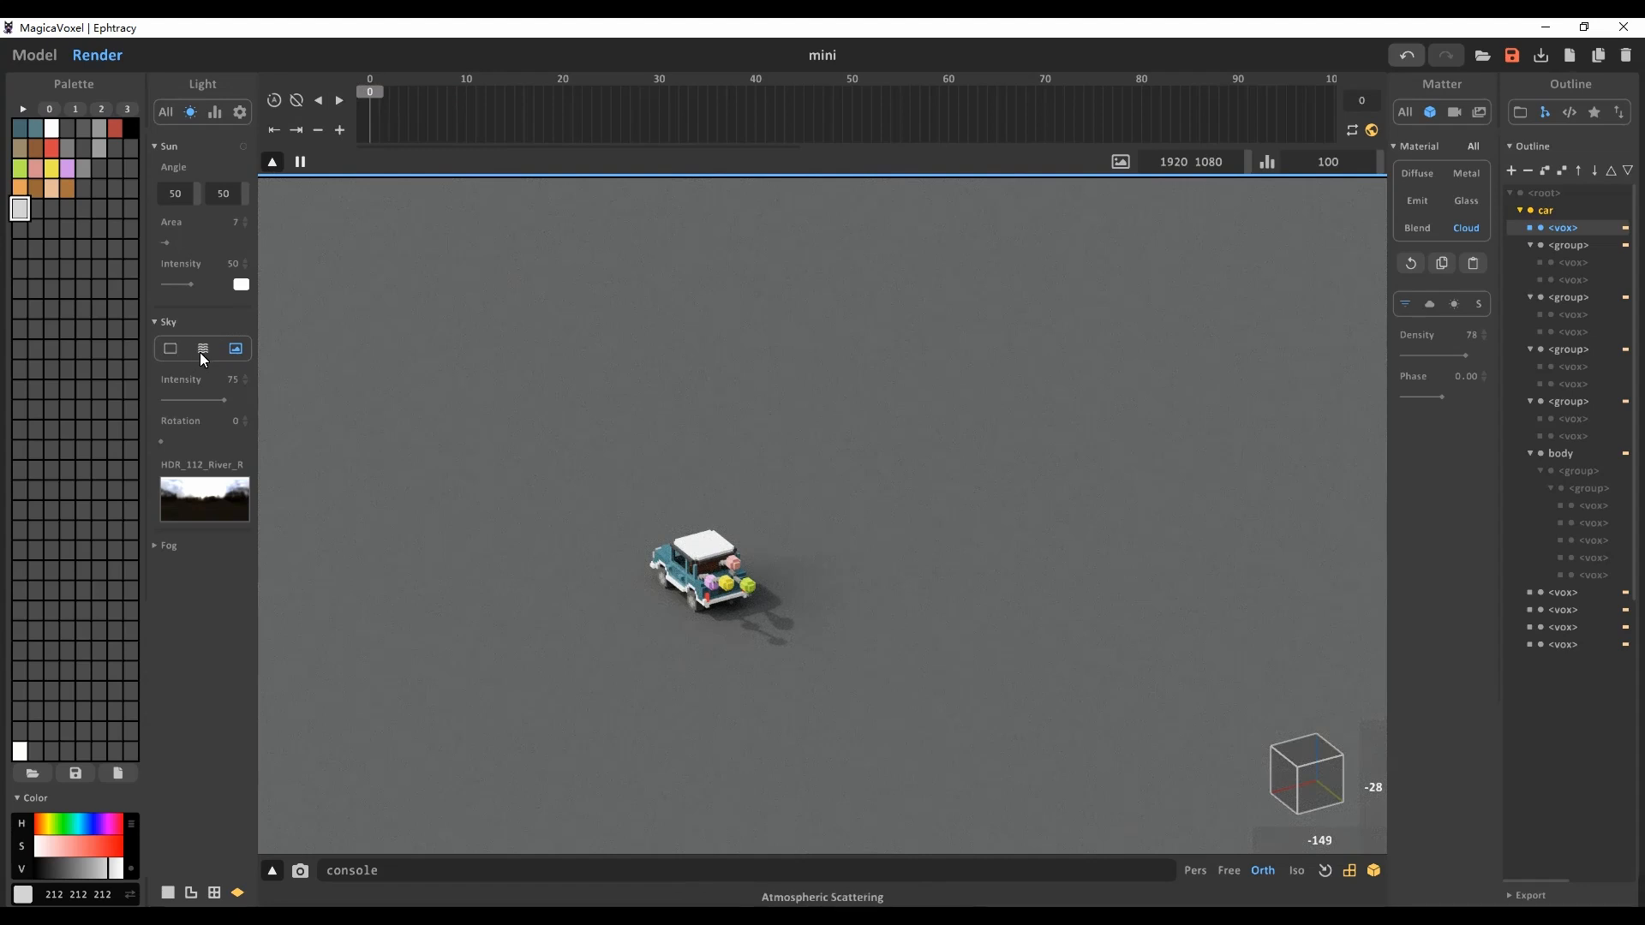
# Step: Try the atmospheric scattering sky, and replace it with the plain single-colour sky
pyautogui.click(203, 349)
pyautogui.moveTo(370, 91); pyautogui.dragTo(470, 106)
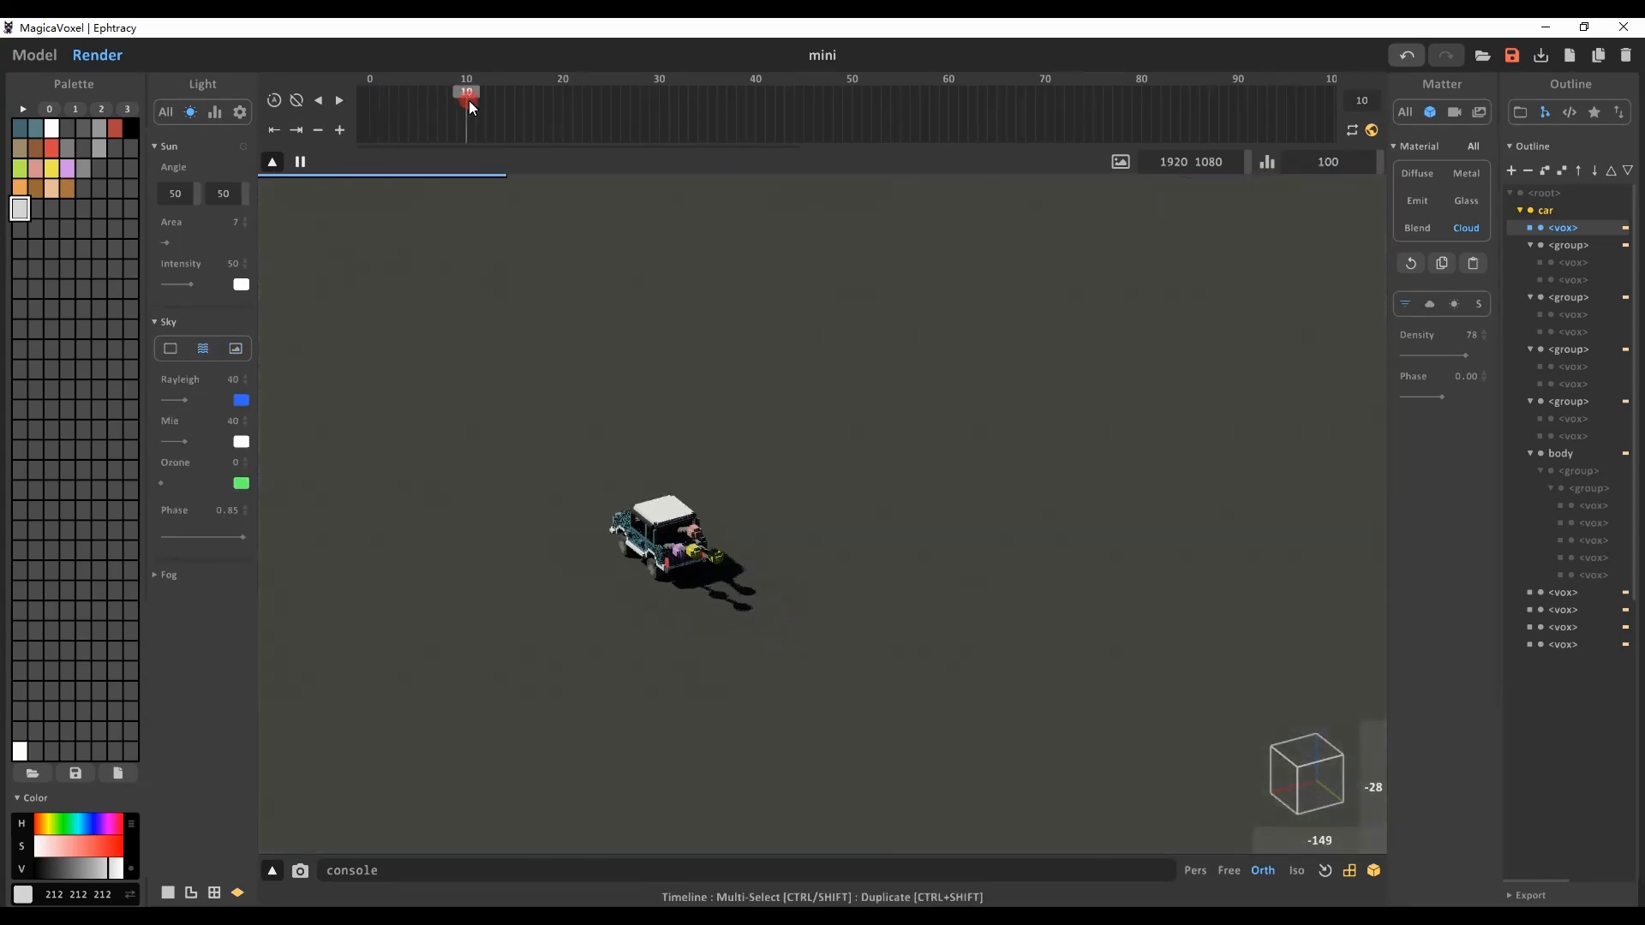
pyautogui.click(177, 349)
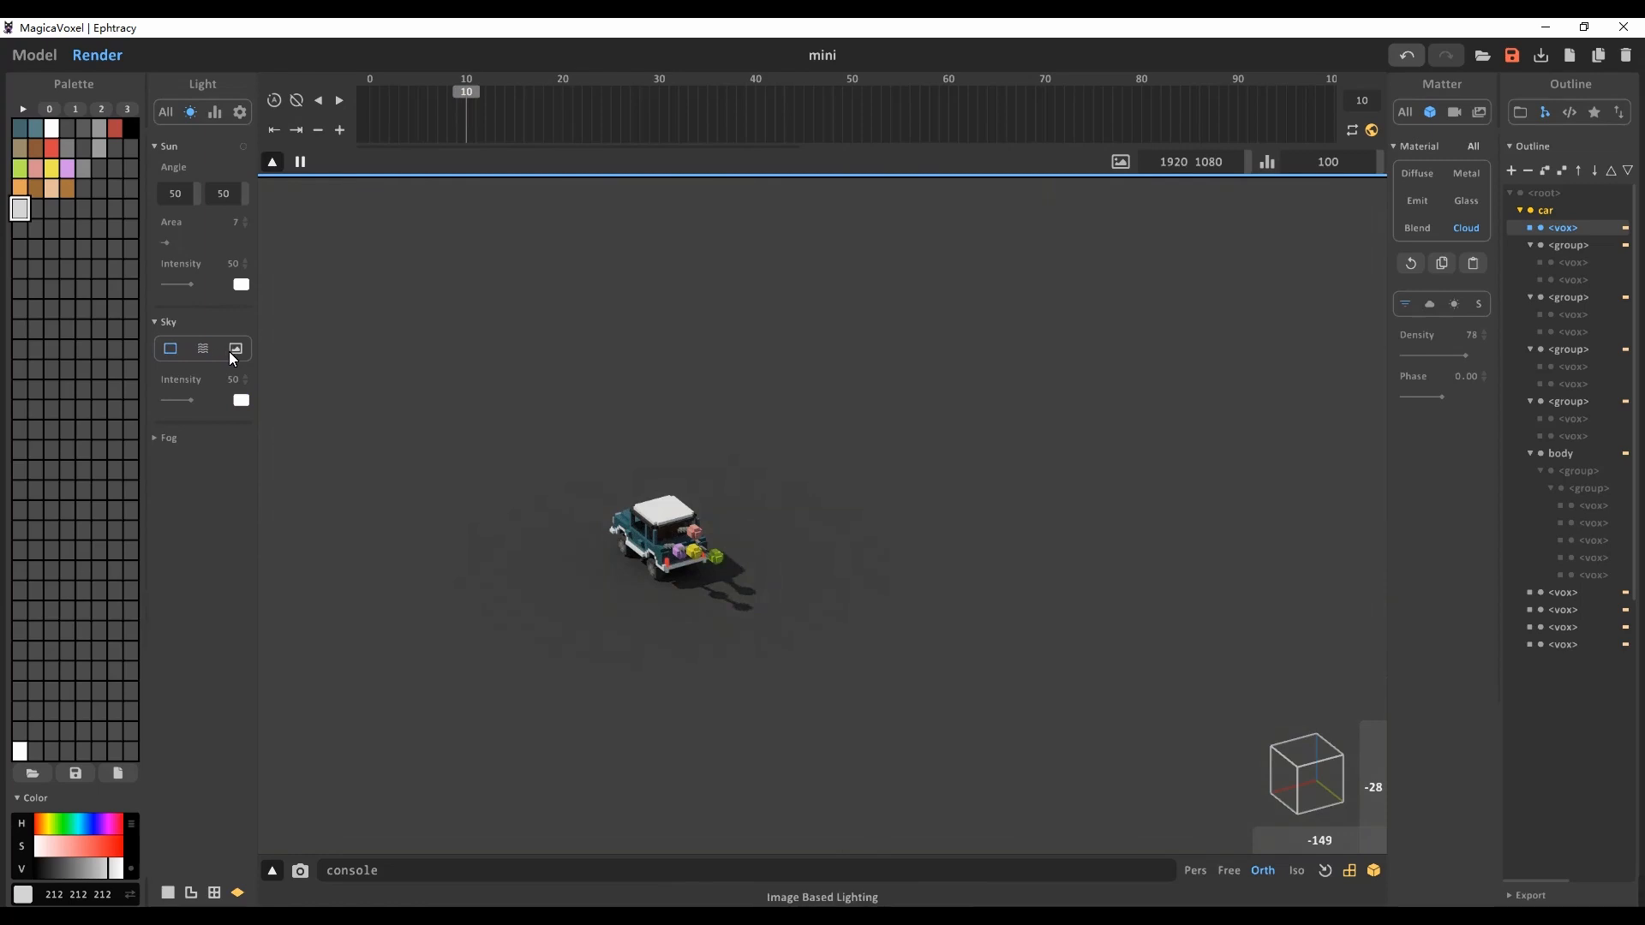
pyautogui.moveTo(375, 95)
pyautogui.mouseDown()
pyautogui.moveTo(531, 101)
pyautogui.moveTo(379, 106)
pyautogui.mouseUp()
# Step: Set the exhaust cloud to the scattering media type and the render to 500 samples per pixel
pyautogui.click(1432, 306)
pyautogui.click(1328, 161)
pyautogui.write('500')
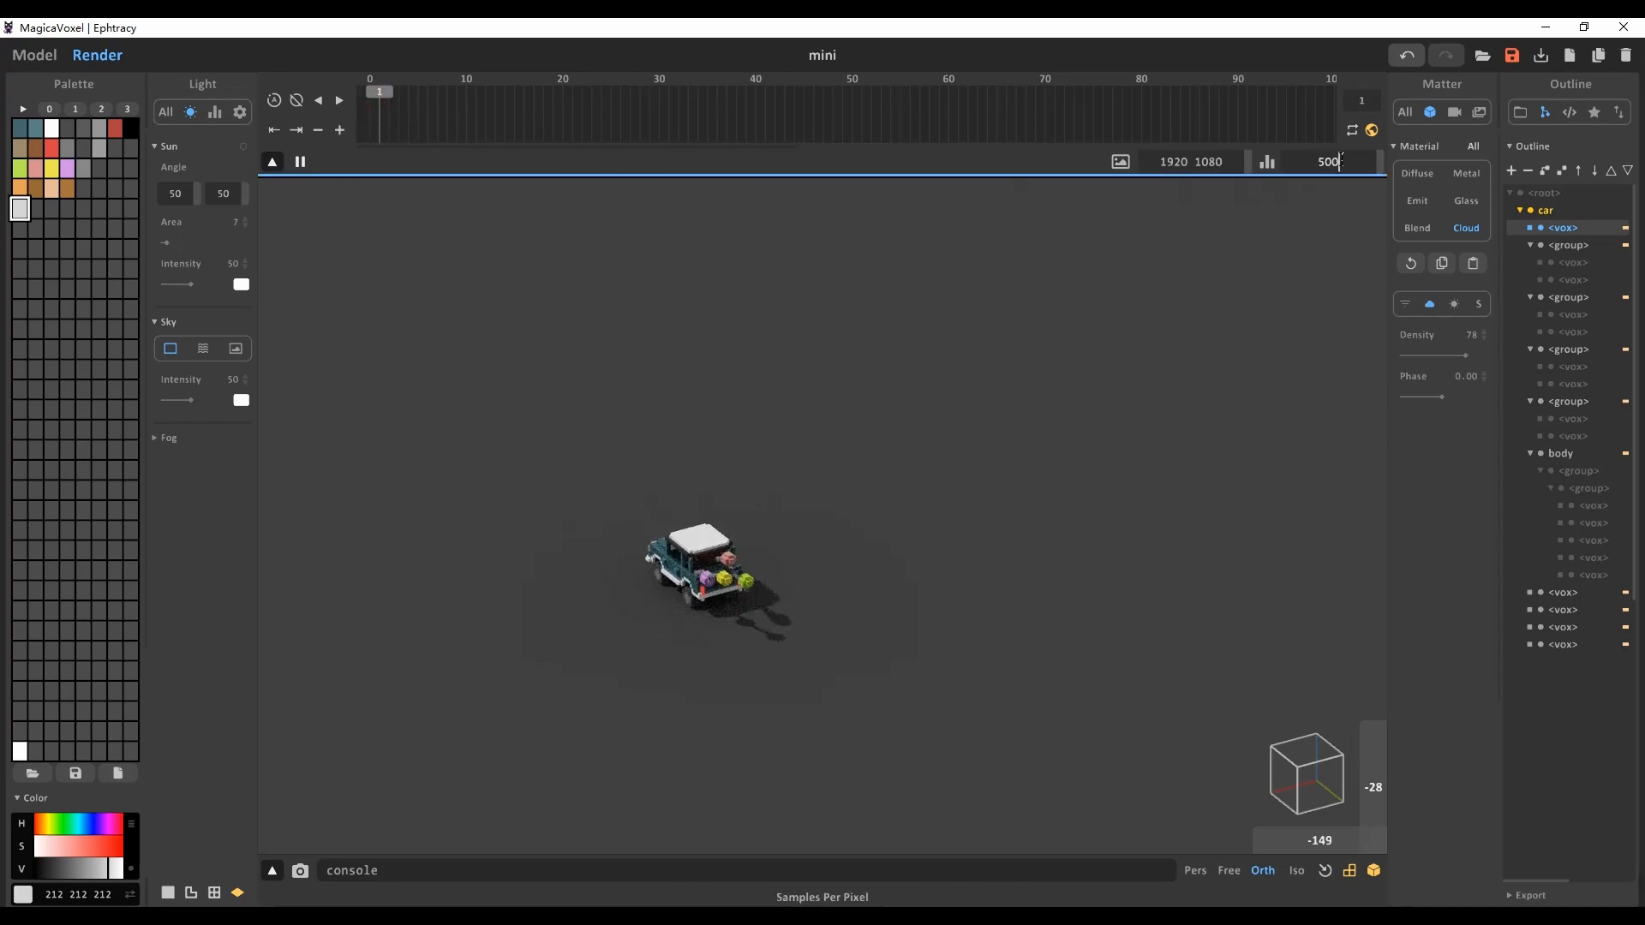
pyautogui.press('Return')
# Step: Set the exhaust cloud's density to 99, try a phase of 1.00, and set the phase to 0.01
pyautogui.click(1448, 331)
pyautogui.write('99')
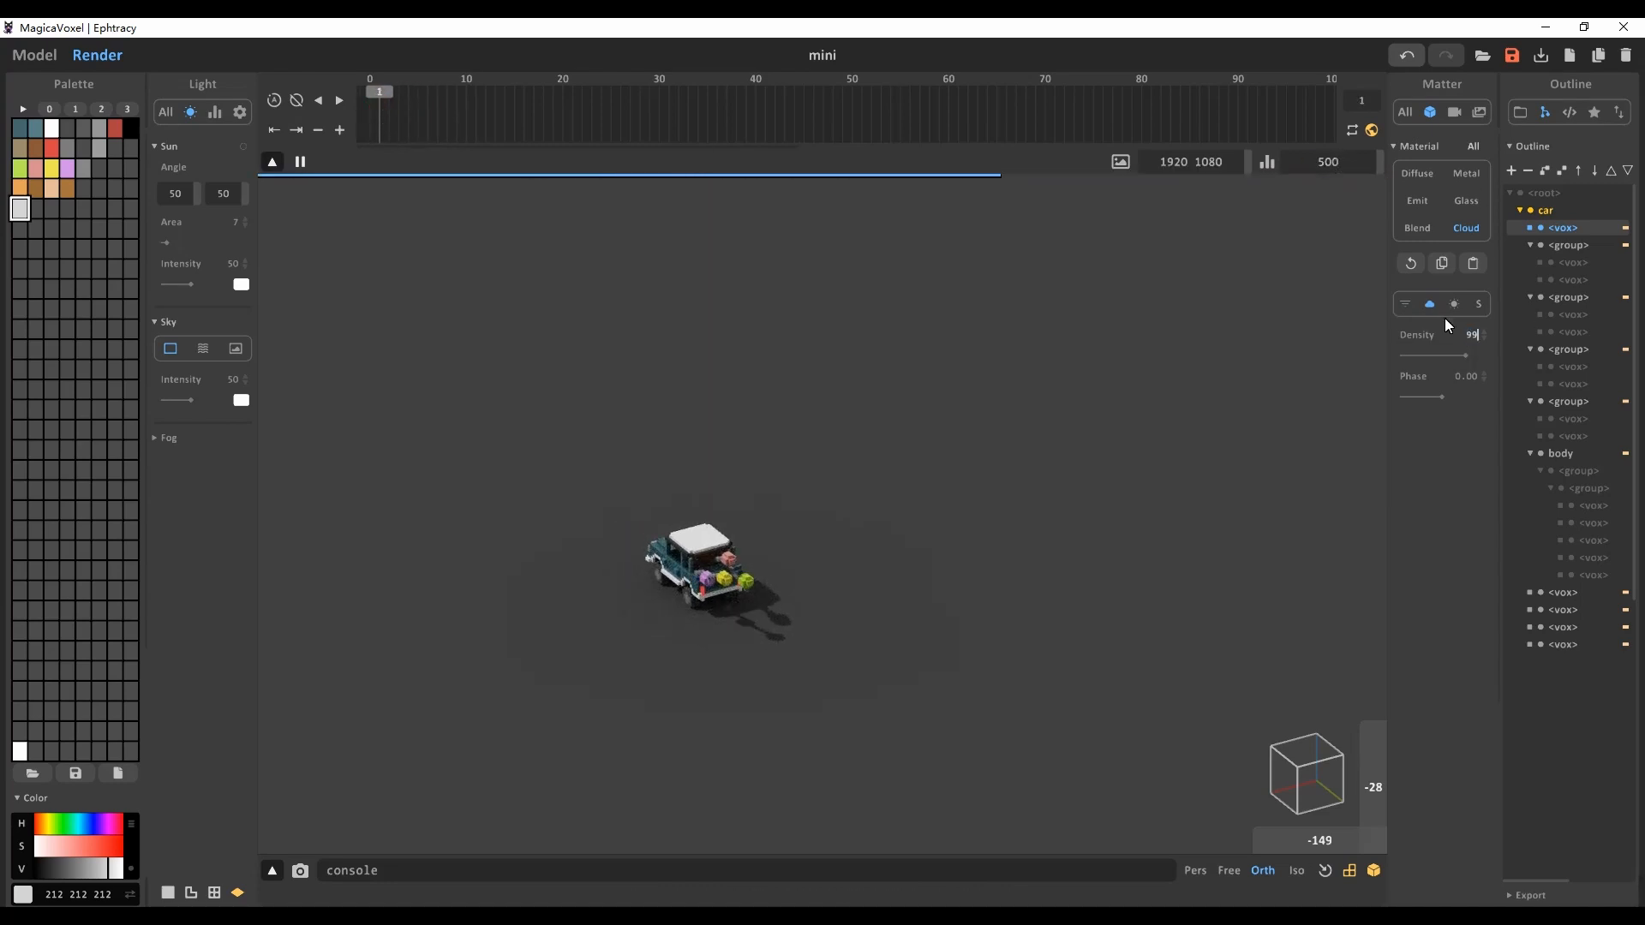
pyautogui.click(1466, 376)
pyautogui.write('1.00')
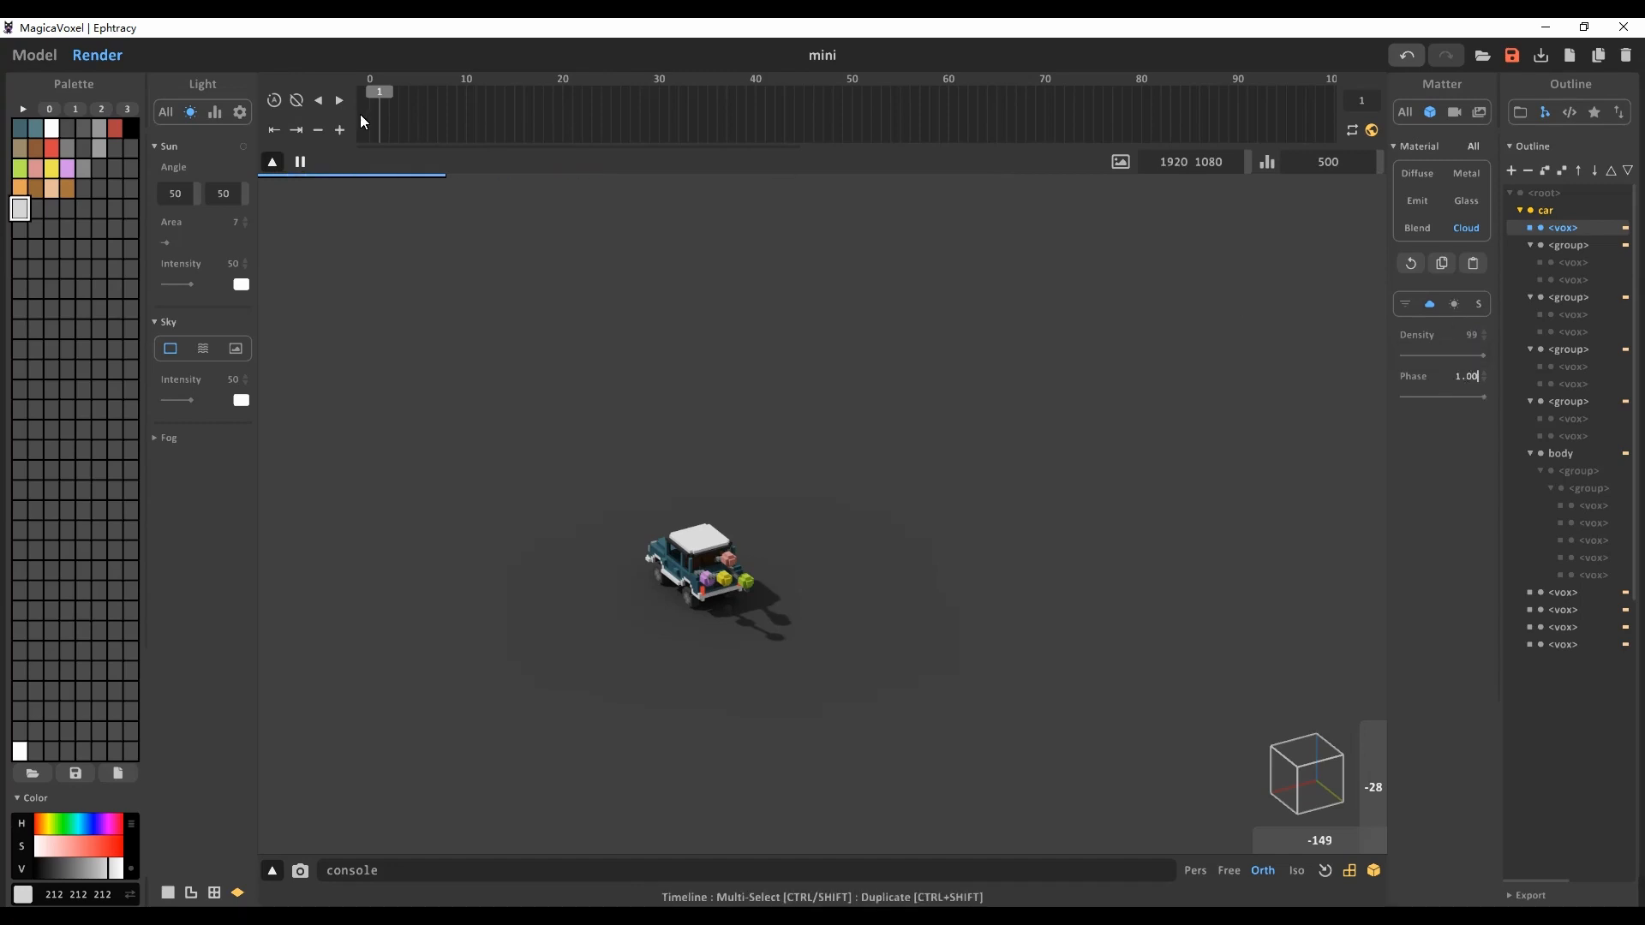
pyautogui.click(1470, 379)
pyautogui.write('0.01')
pyautogui.press('Return')
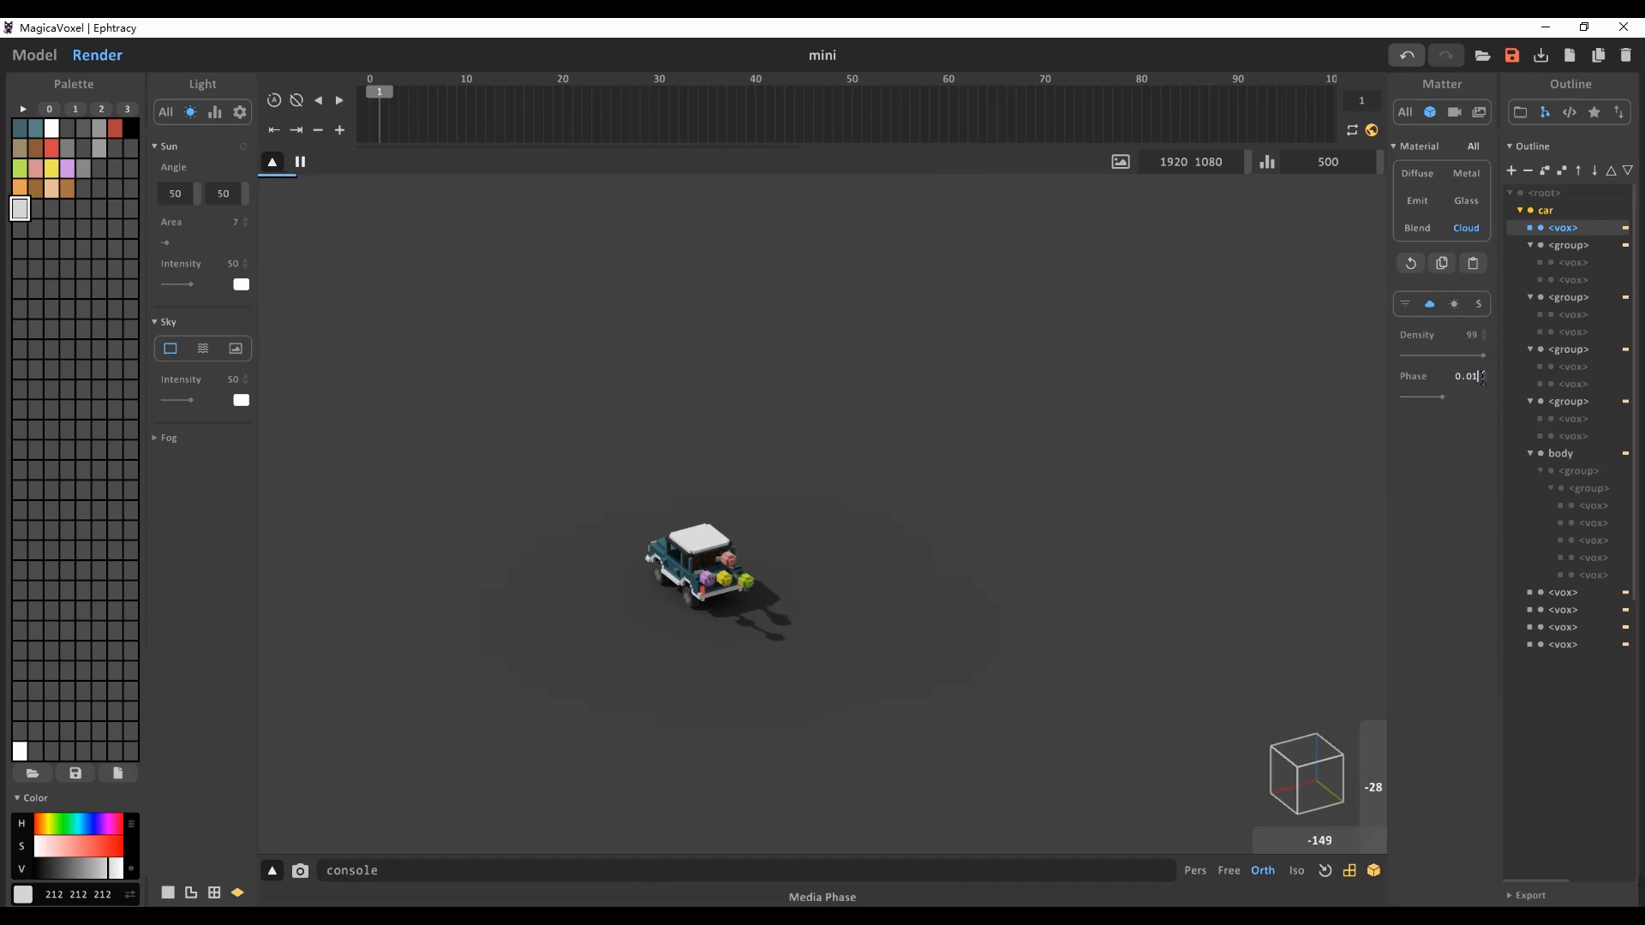
# Step: Return to frame 0 and darken the exhaust's palette colour to 70 70 70 gray
pyautogui.moveTo(370, 96)
pyautogui.mouseDown()
pyautogui.moveTo(605, 114)
pyautogui.moveTo(342, 101)
pyautogui.moveTo(430, 106)
pyautogui.moveTo(357, 104)
pyautogui.mouseUp()
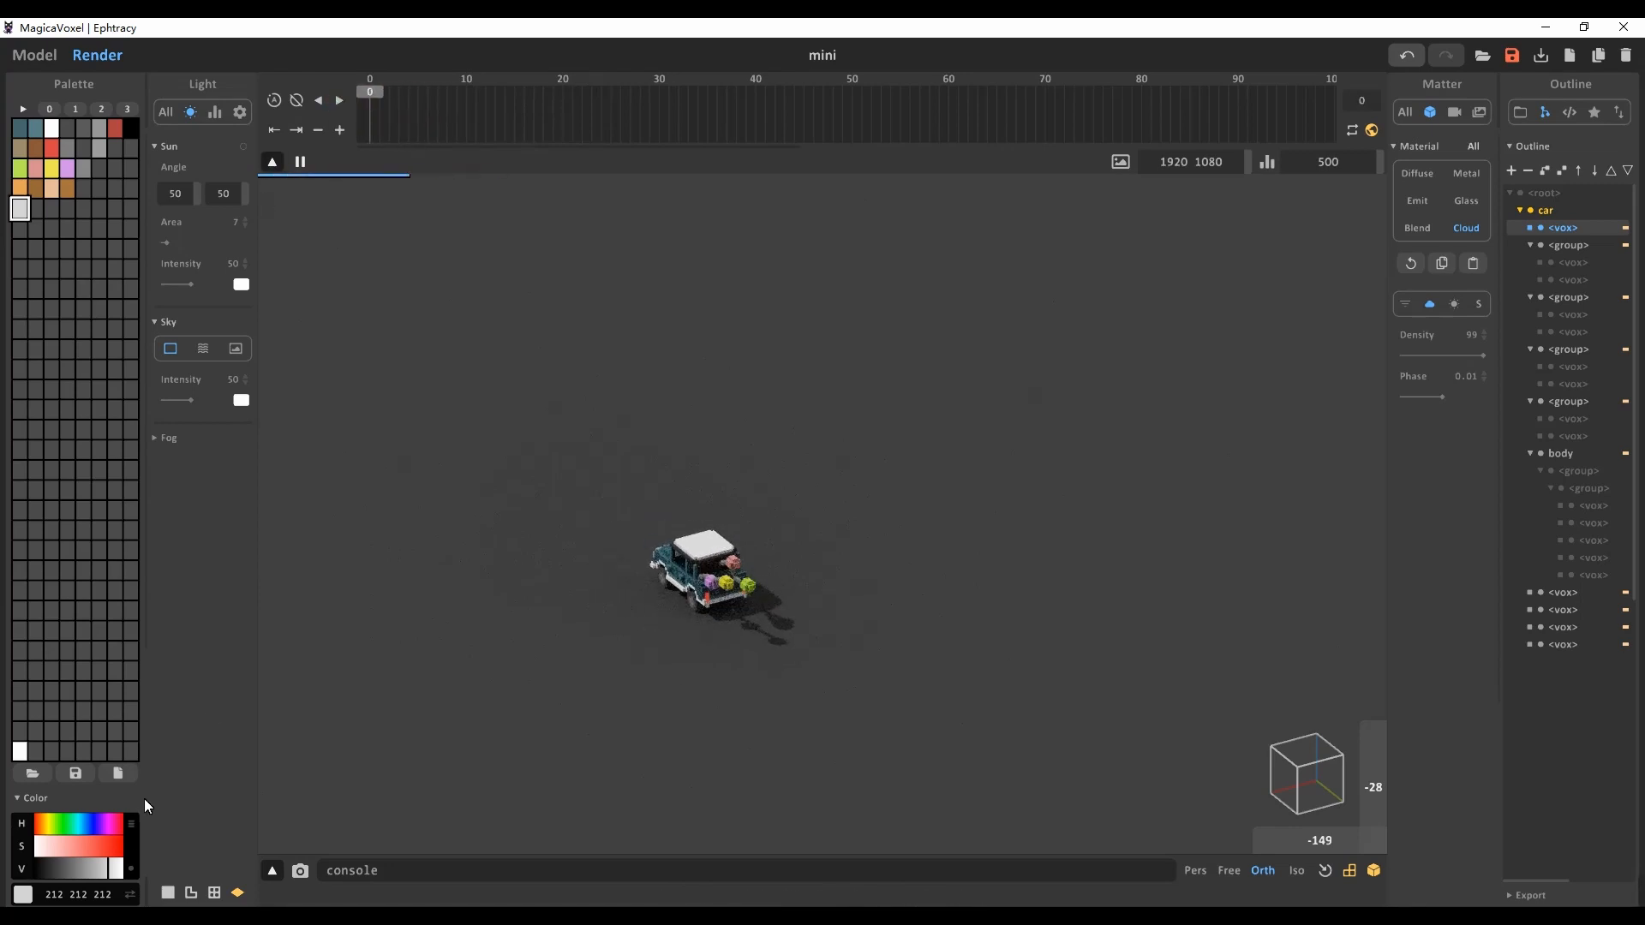
pyautogui.moveTo(118, 870); pyautogui.dragTo(66, 872)
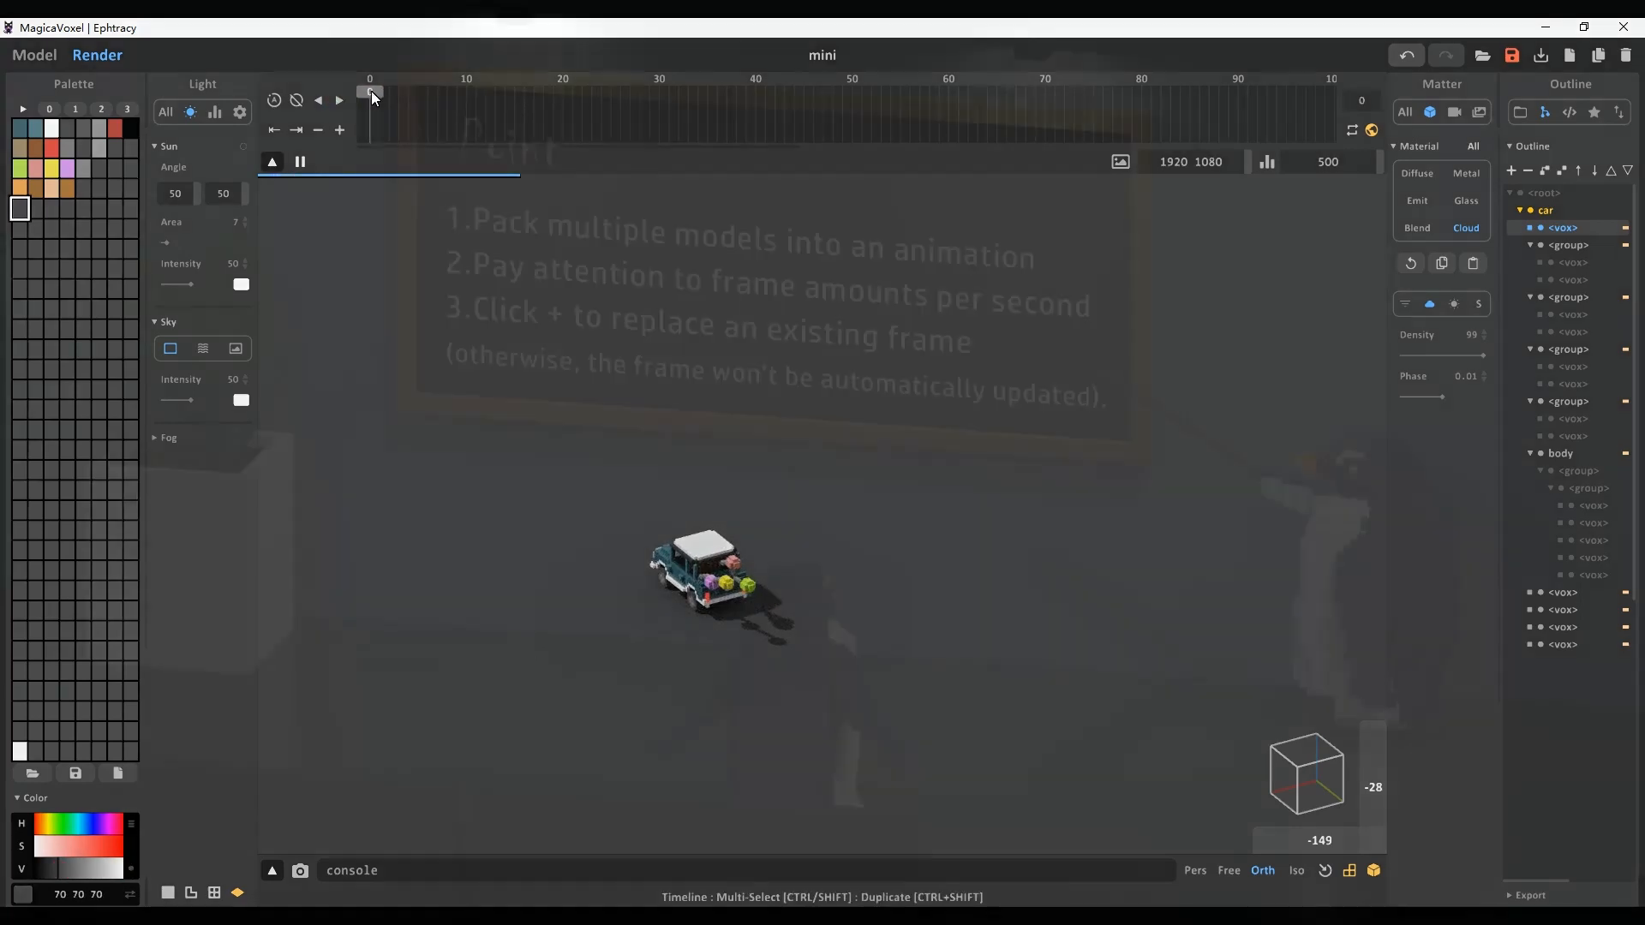